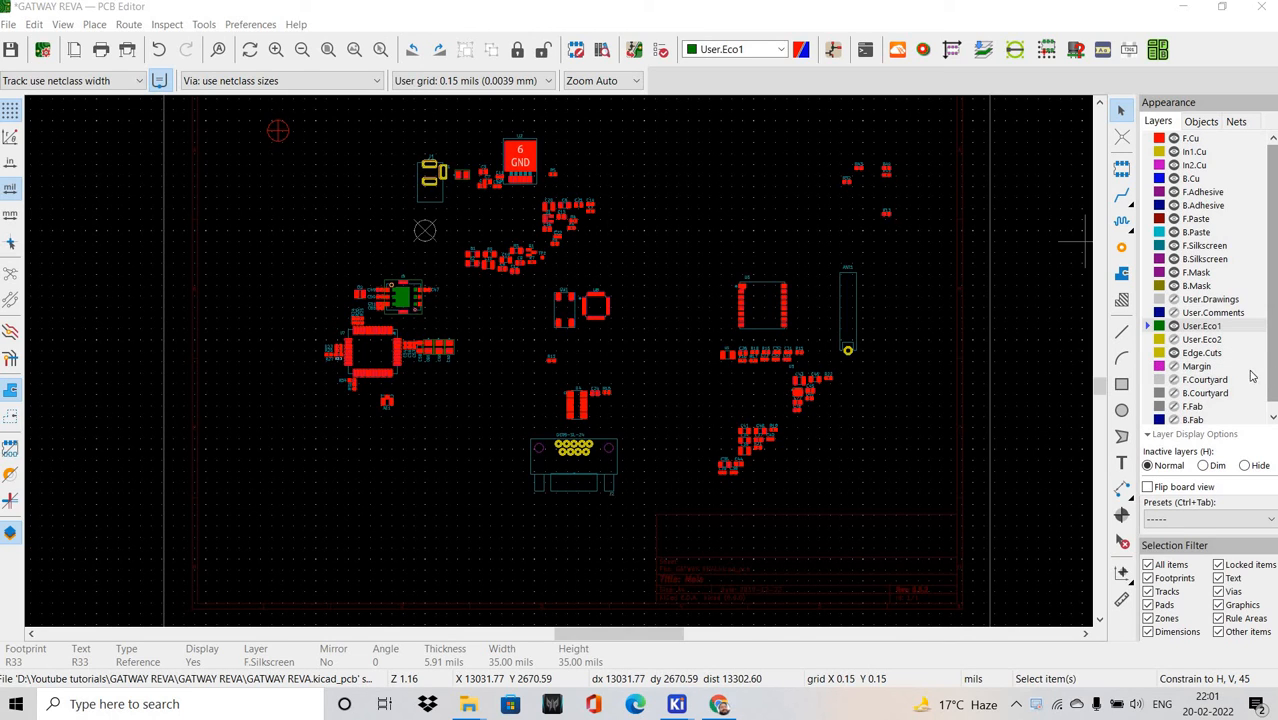
Show the ratsnest to view the connections between the placed footprints, and hide it again.
{"action": "scroll", "coordinate": [1220, 390], "scroll_direction": "down", "scroll_amount": 1}
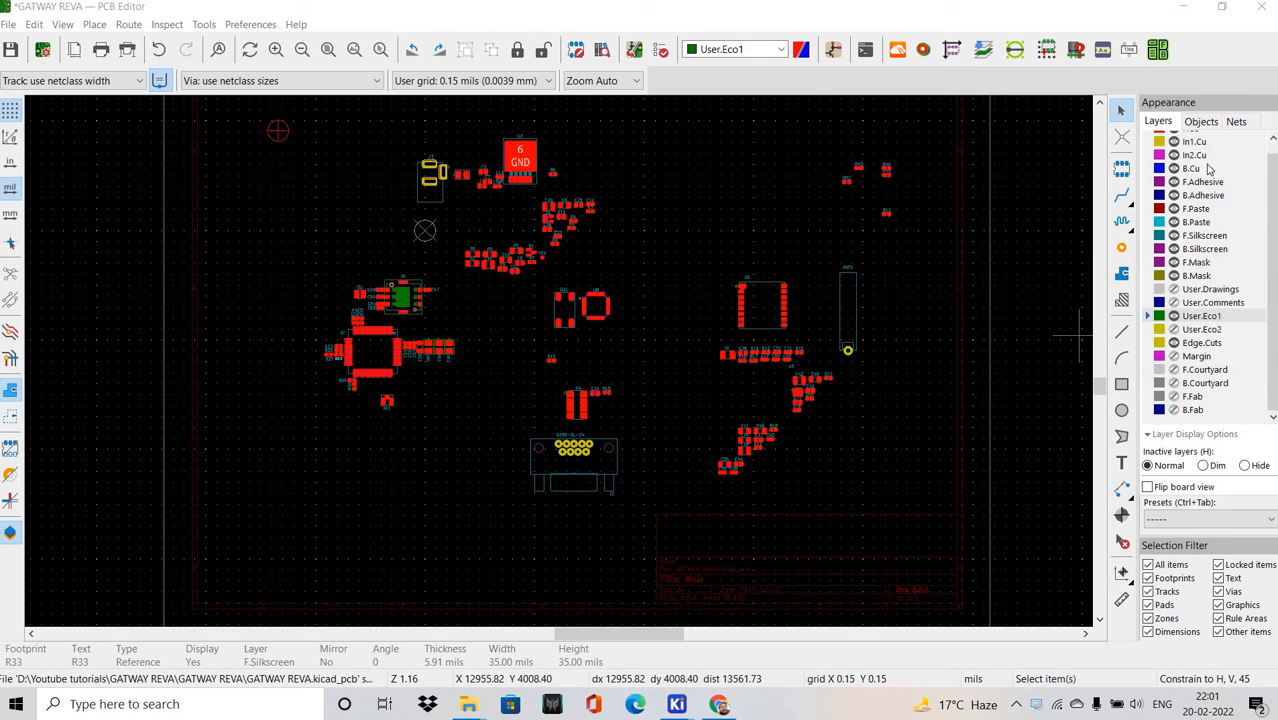
{"action": "left_click", "coordinate": [1201, 121]}
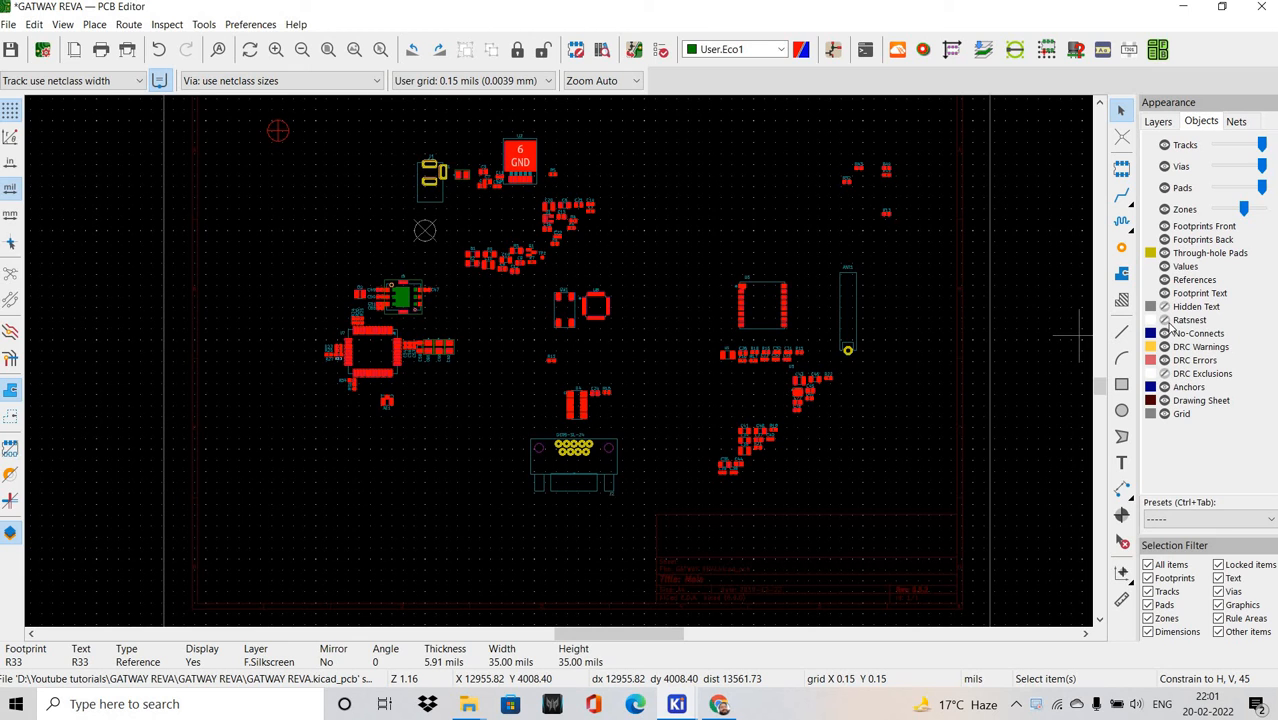
{"action": "left_click", "coordinate": [1165, 321]}
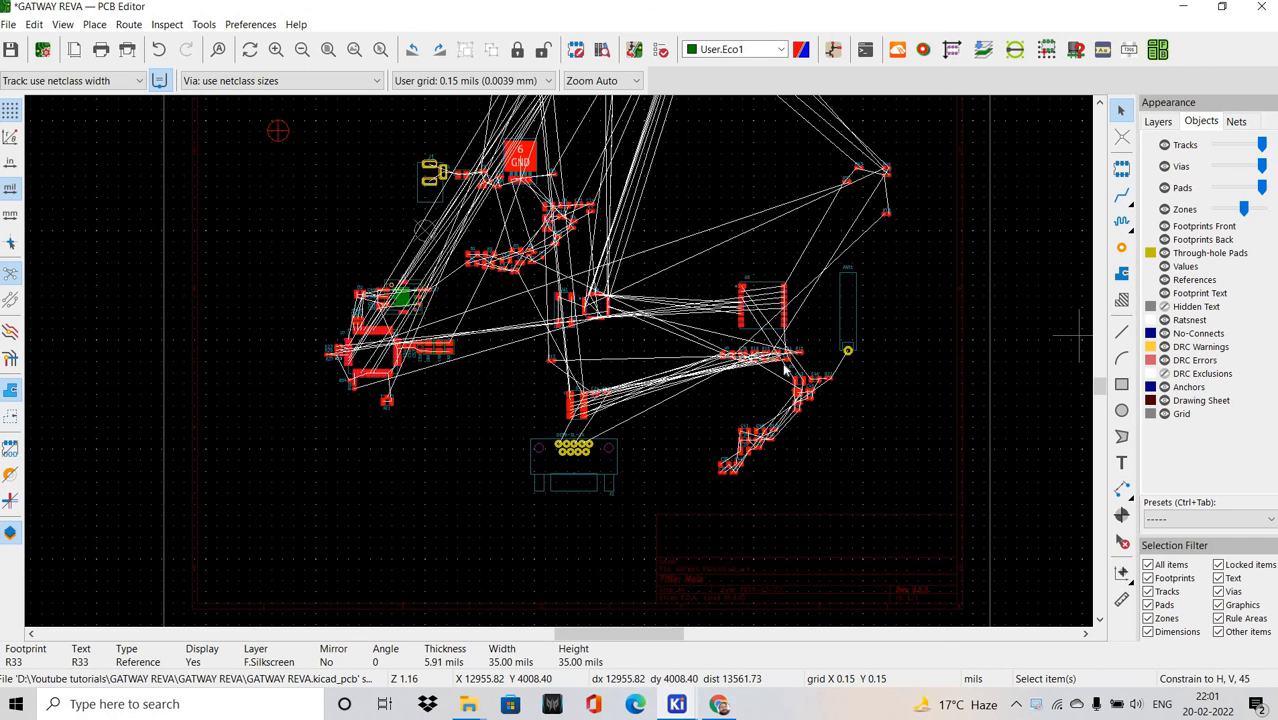
{"action": "middle_click_drag", "start_coordinate": [785, 368], "coordinate": [752, 413]}
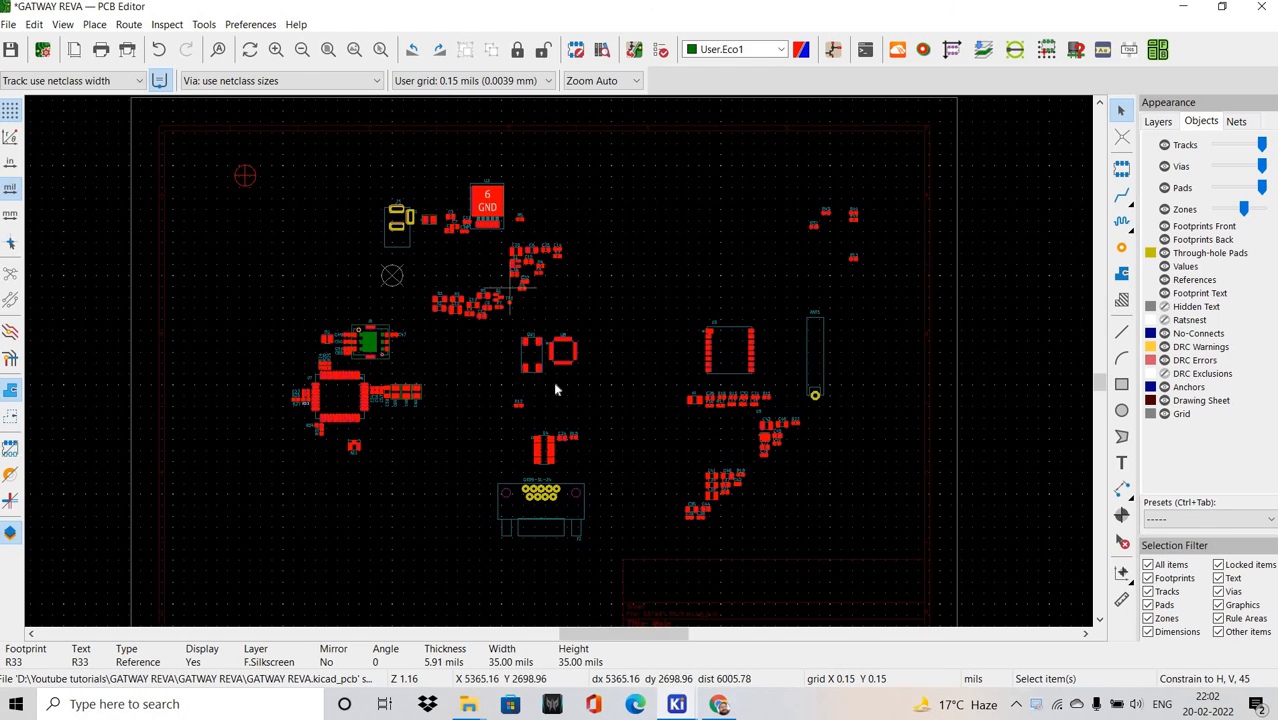
Examine how the component groups are arranged across the board, from the U7 section to the U6 and ANT1 section.
{"action": "middle_click_drag", "start_coordinate": [555, 390], "coordinate": [593, 359]}
{"action": "middle_click_drag", "start_coordinate": [749, 376], "coordinate": [653, 329]}
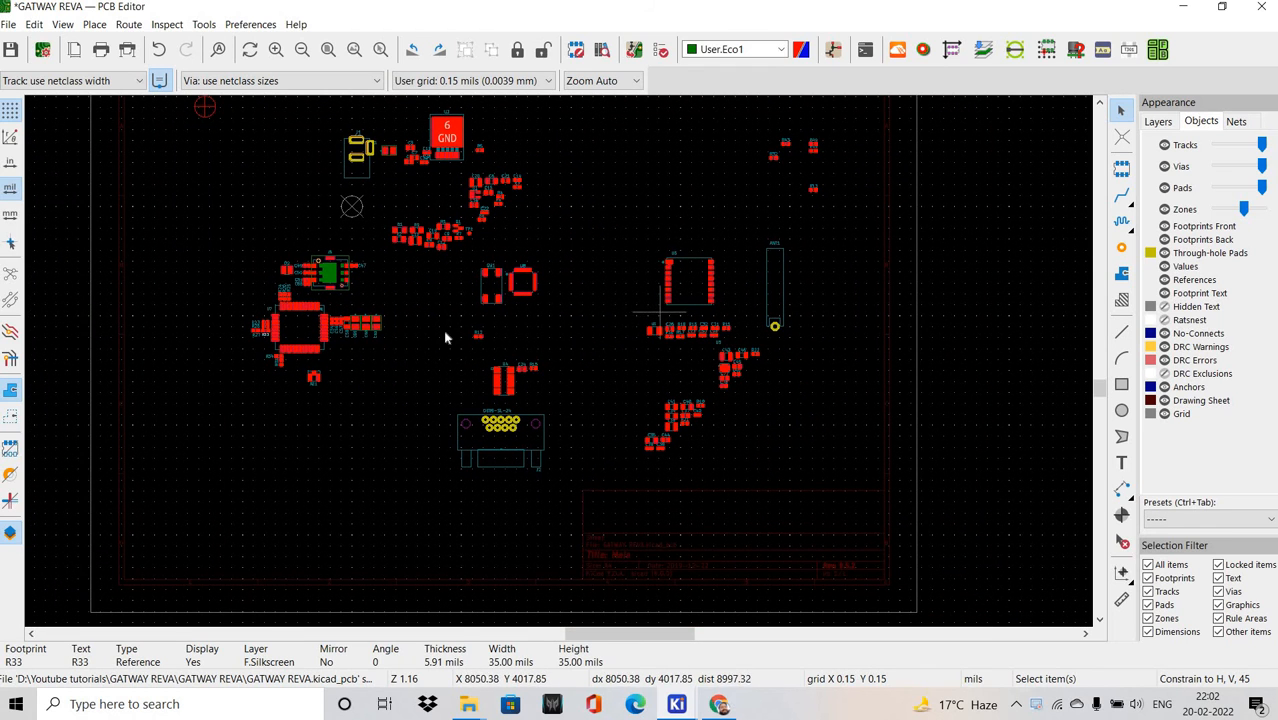
{"action": "scroll", "coordinate": [450, 332], "scroll_direction": "up", "scroll_amount": 2}
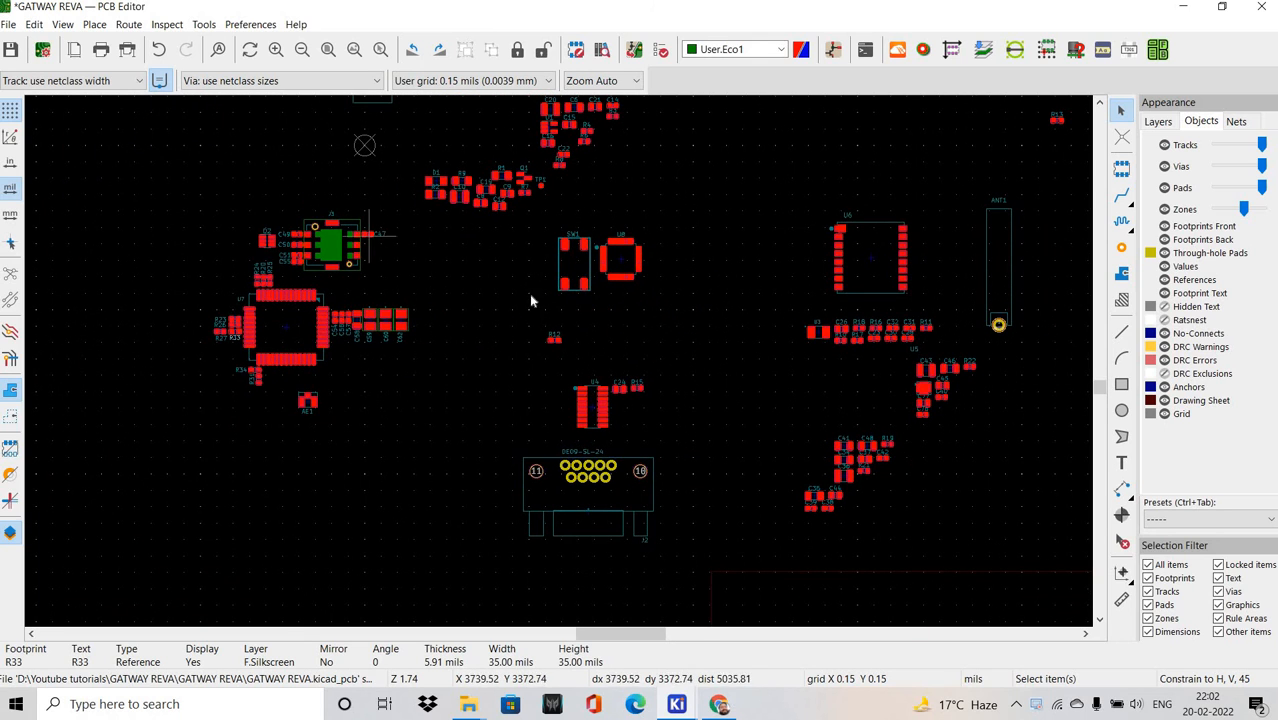
{"action": "scroll", "coordinate": [568, 311], "scroll_direction": "up", "scroll_amount": 2, "text": "shift"}
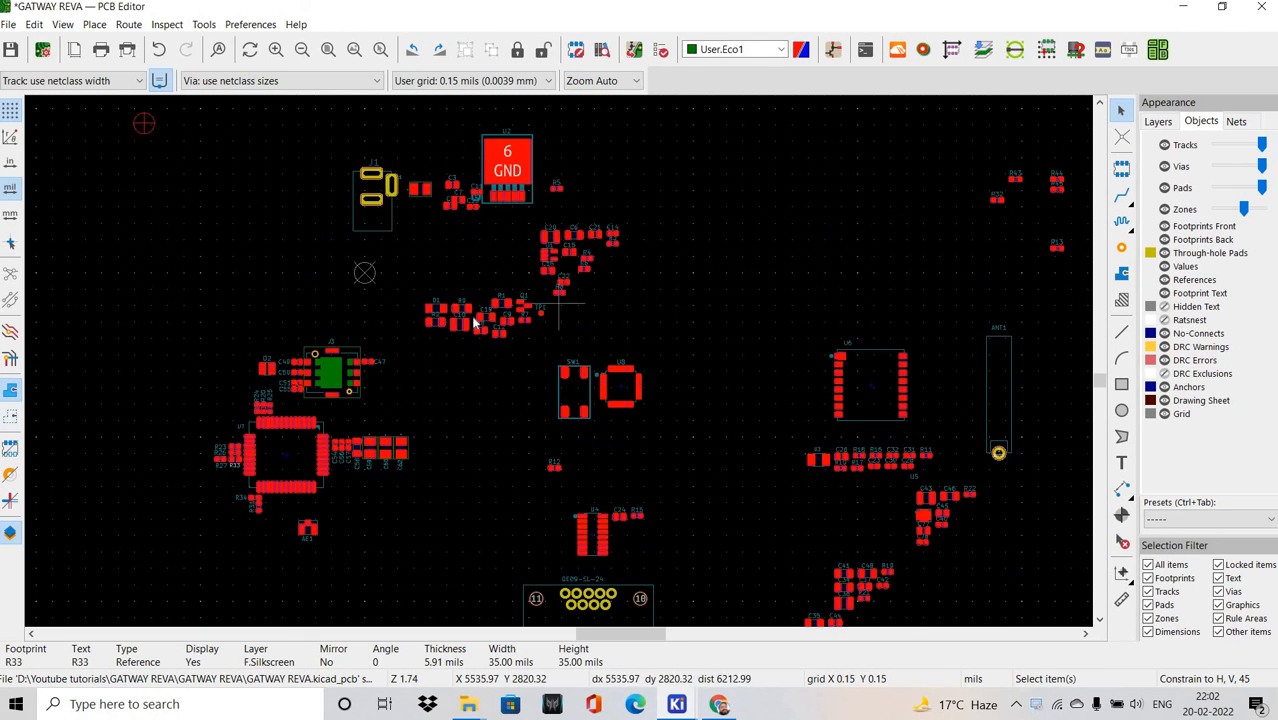
{"action": "scroll", "coordinate": [474, 322], "scroll_direction": "down", "scroll_amount": 3, "text": "shift"}
{"action": "scroll", "coordinate": [705, 456], "scroll_direction": "up", "scroll_amount": 2, "text": "shift"}
{"action": "scroll", "coordinate": [710, 351], "scroll_direction": "down", "scroll_amount": 2, "text": "shift"}
{"action": "scroll", "coordinate": [540, 388], "scroll_direction": "up", "scroll_amount": 2, "text": "shift"}
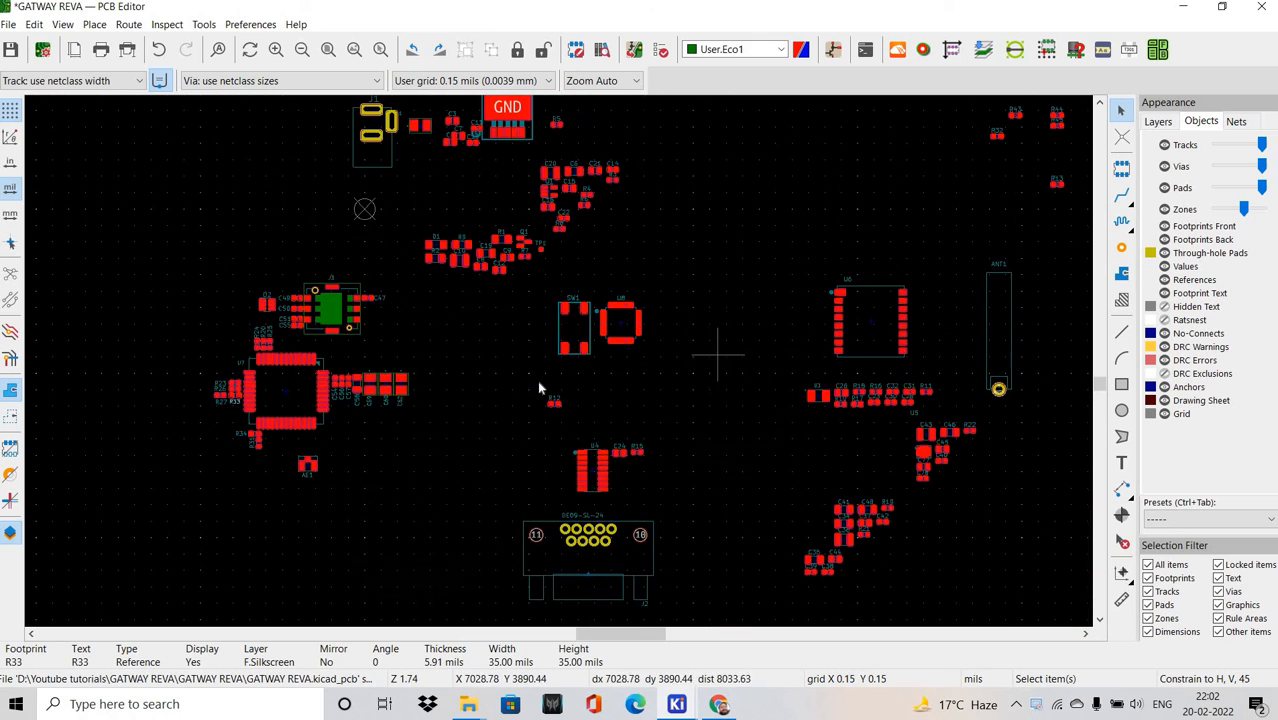
{"action": "scroll", "coordinate": [538, 388], "scroll_direction": "down", "scroll_amount": 2, "text": "shift"}
{"action": "scroll", "coordinate": [700, 320], "scroll_direction": "up", "scroll_amount": 2, "text": "shift"}
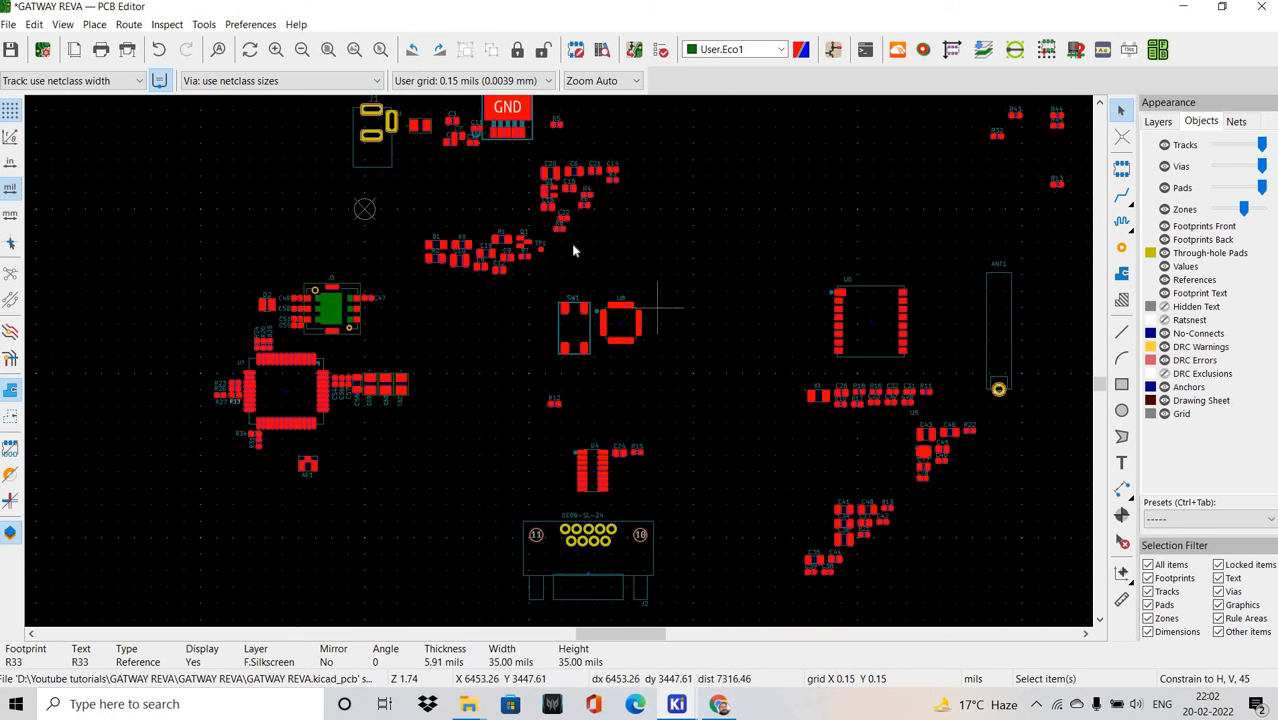
{"action": "middle_click_drag", "start_coordinate": [701, 300], "coordinate": [565, 280]}
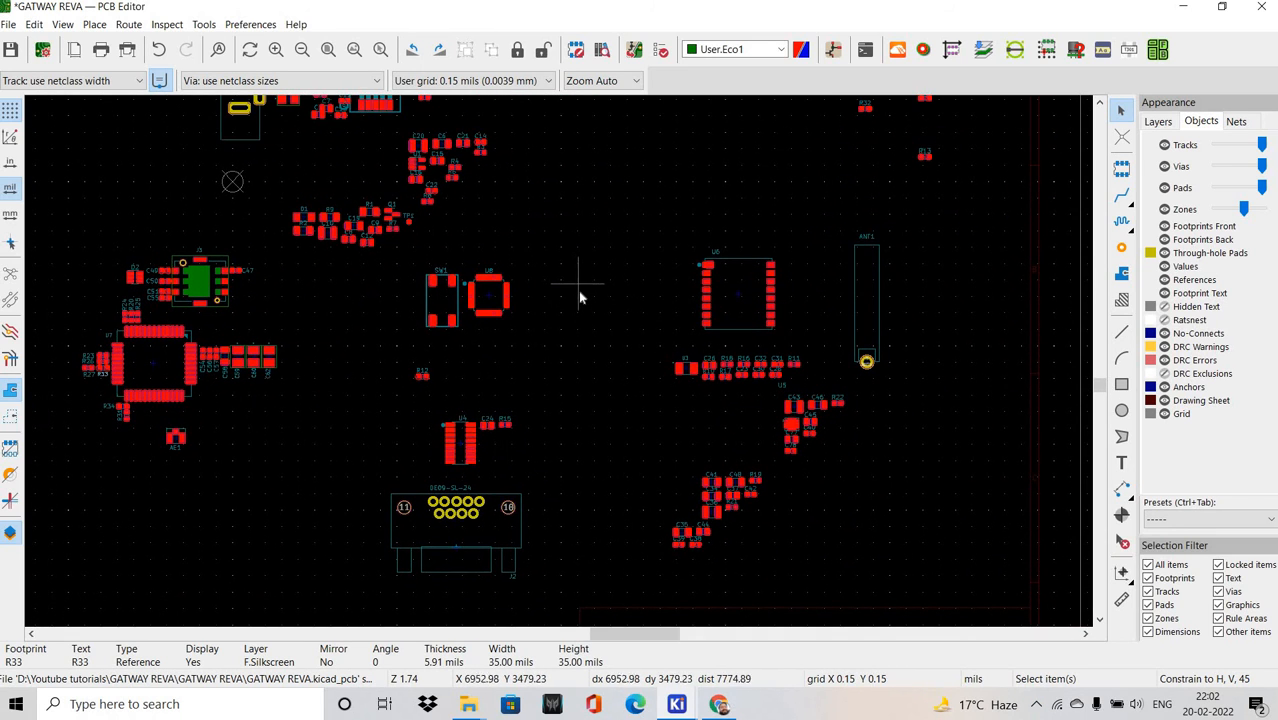
{"action": "scroll", "coordinate": [565, 368], "scroll_direction": "down", "scroll_amount": 2}
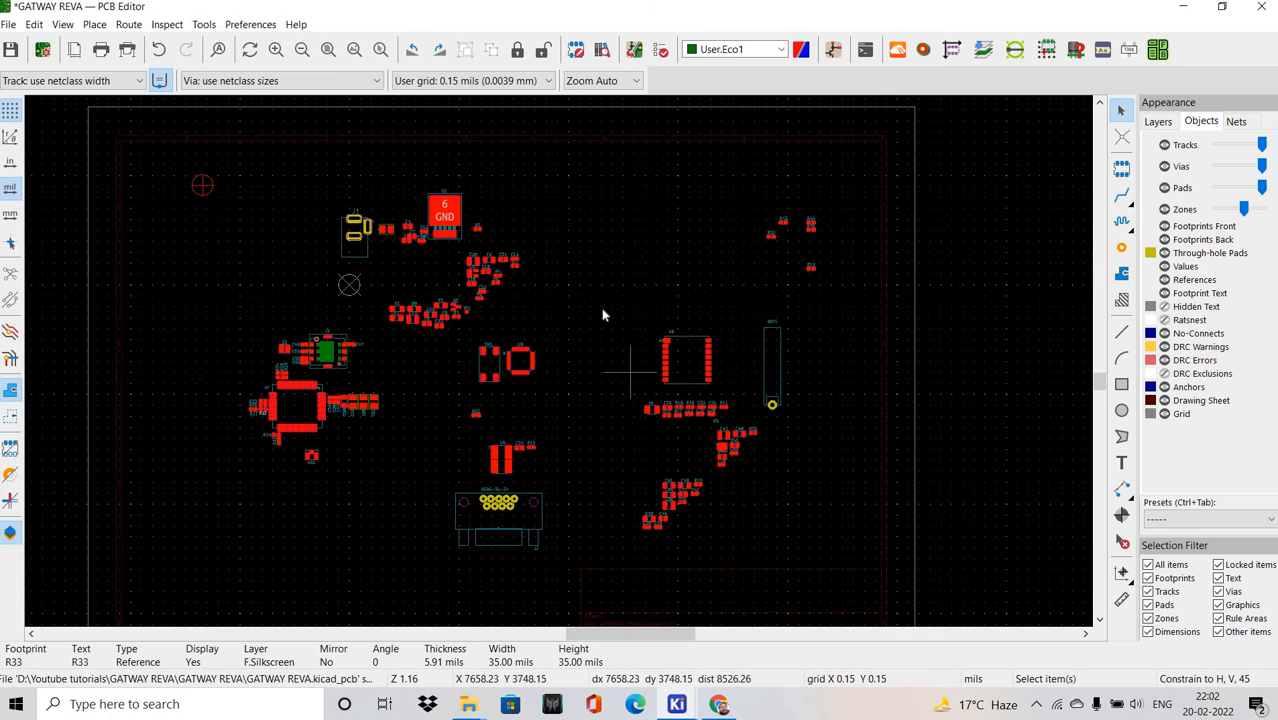
{"action": "middle_click_drag", "start_coordinate": [602, 315], "coordinate": [562, 232]}
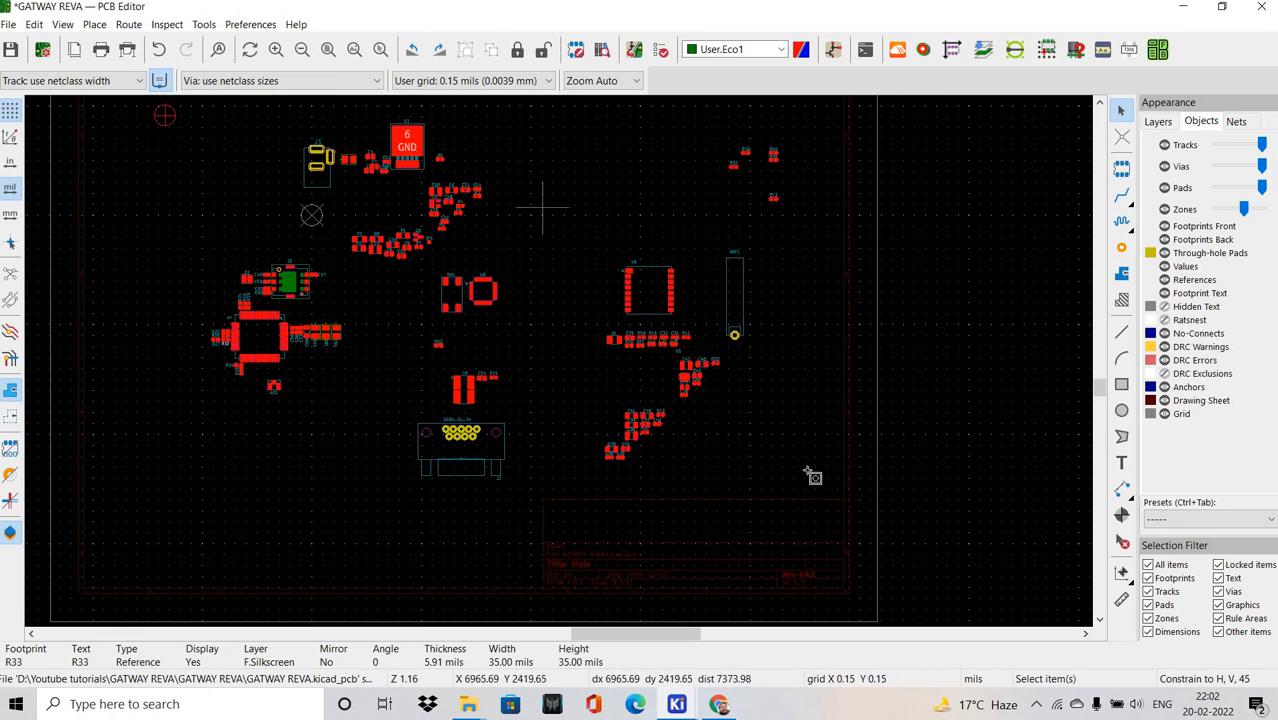
Highlight in turn the U6 and antenna group, the U7 group, and SW1 with U8.
{"action": "left_click_drag", "start_coordinate": [540, 204], "coordinate": [840, 498]}
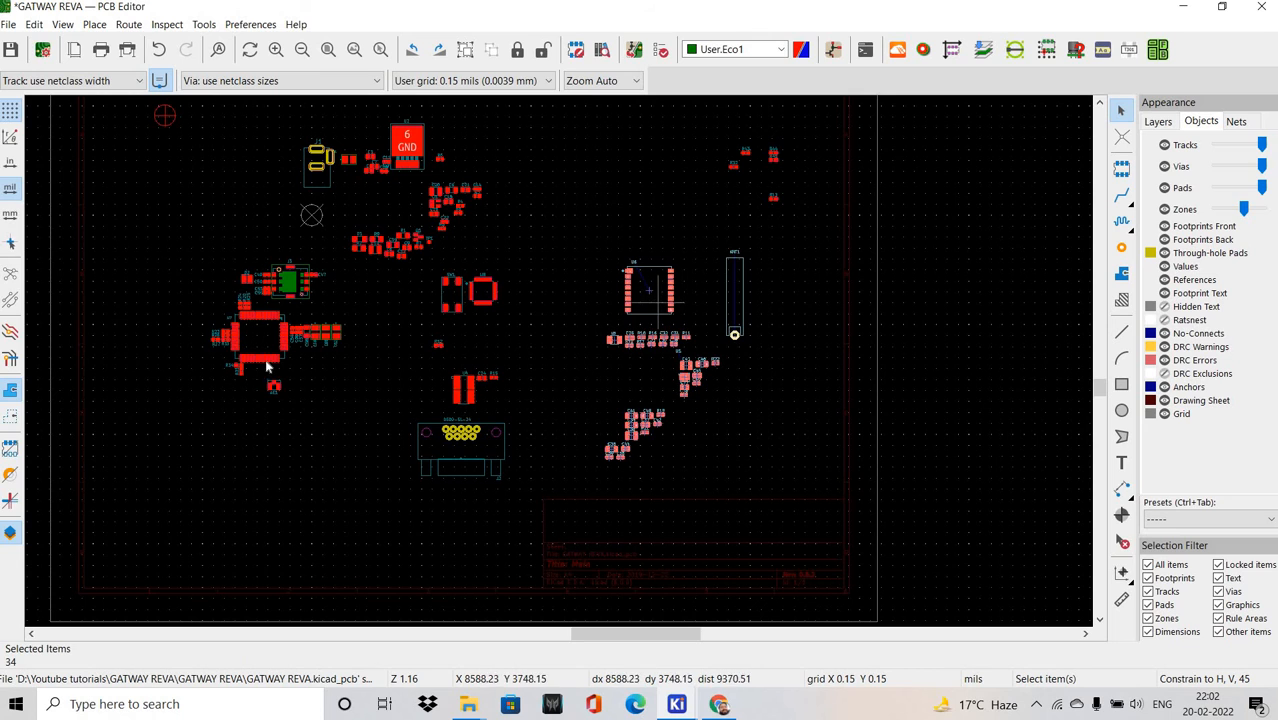
{"action": "left_click_drag", "start_coordinate": [167, 226], "coordinate": [347, 440]}
{"action": "left_click_drag", "start_coordinate": [411, 265], "coordinate": [528, 348]}
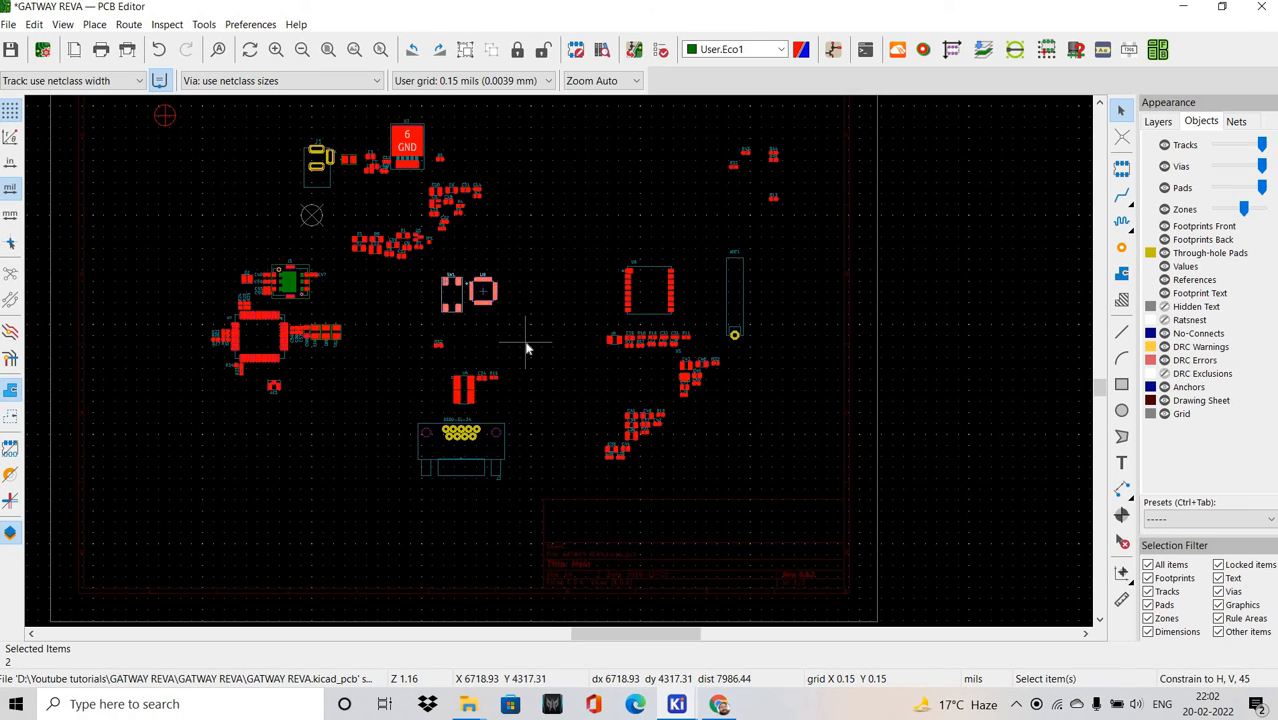
Move the DE09-SL-24 connector together with U4, C24 and R15 slightly upward on the board.
{"action": "left_click_drag", "start_coordinate": [371, 354], "coordinate": [542, 519]}
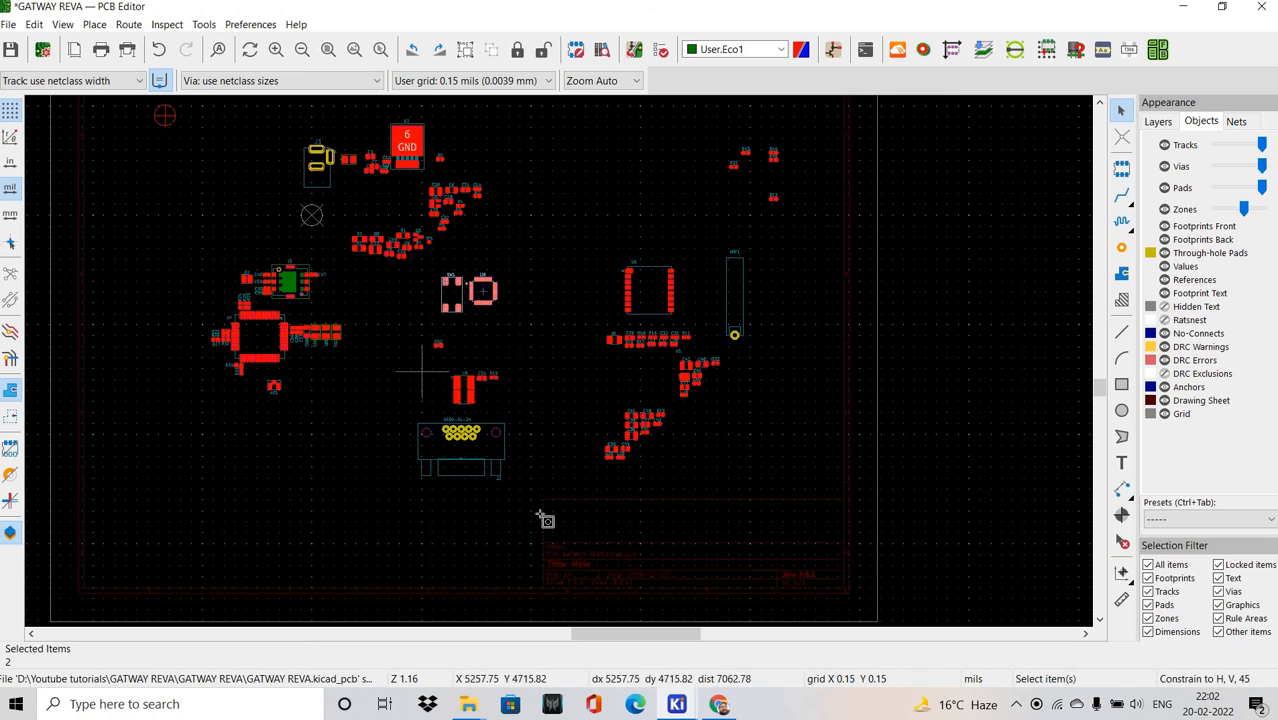
{"action": "left_click_drag", "start_coordinate": [459, 451], "coordinate": [467, 454]}
{"action": "left_click", "coordinate": [463, 453]}
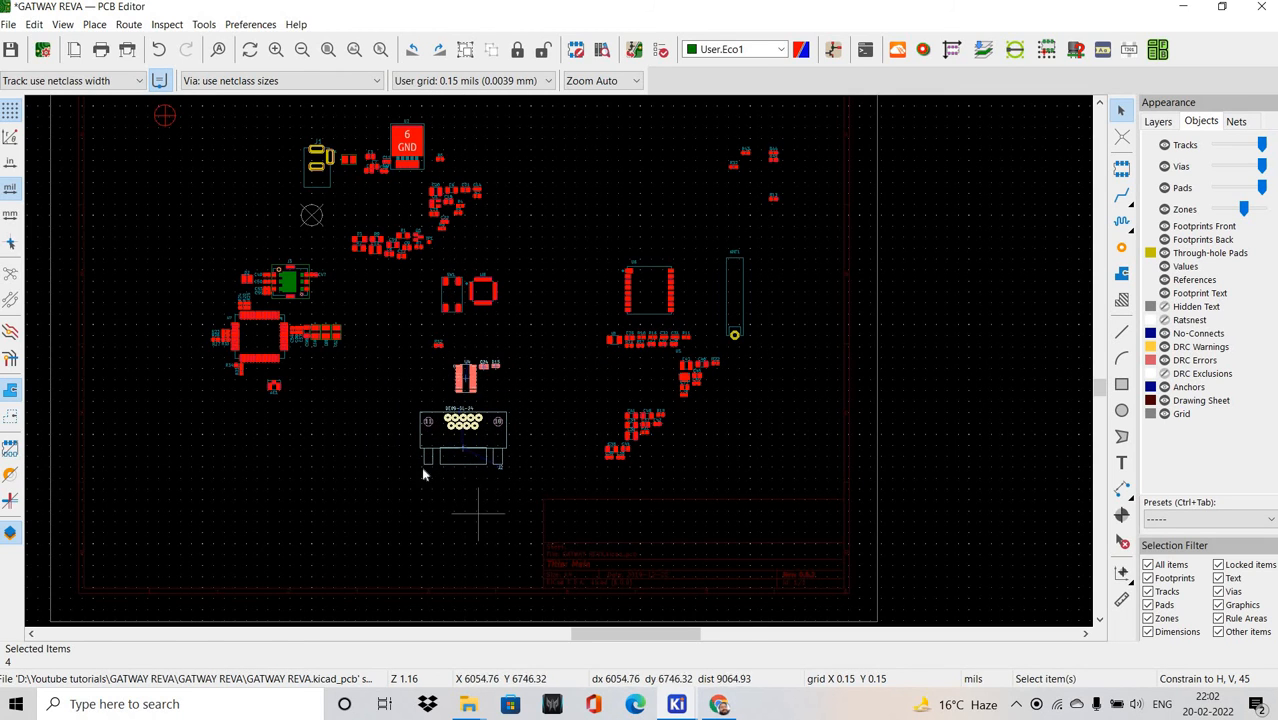
Highlight the power supply footprints around J1 and U2, and clear the selection.
{"action": "scroll", "coordinate": [347, 209], "scroll_direction": "up", "scroll_amount": 2, "text": "shift"}
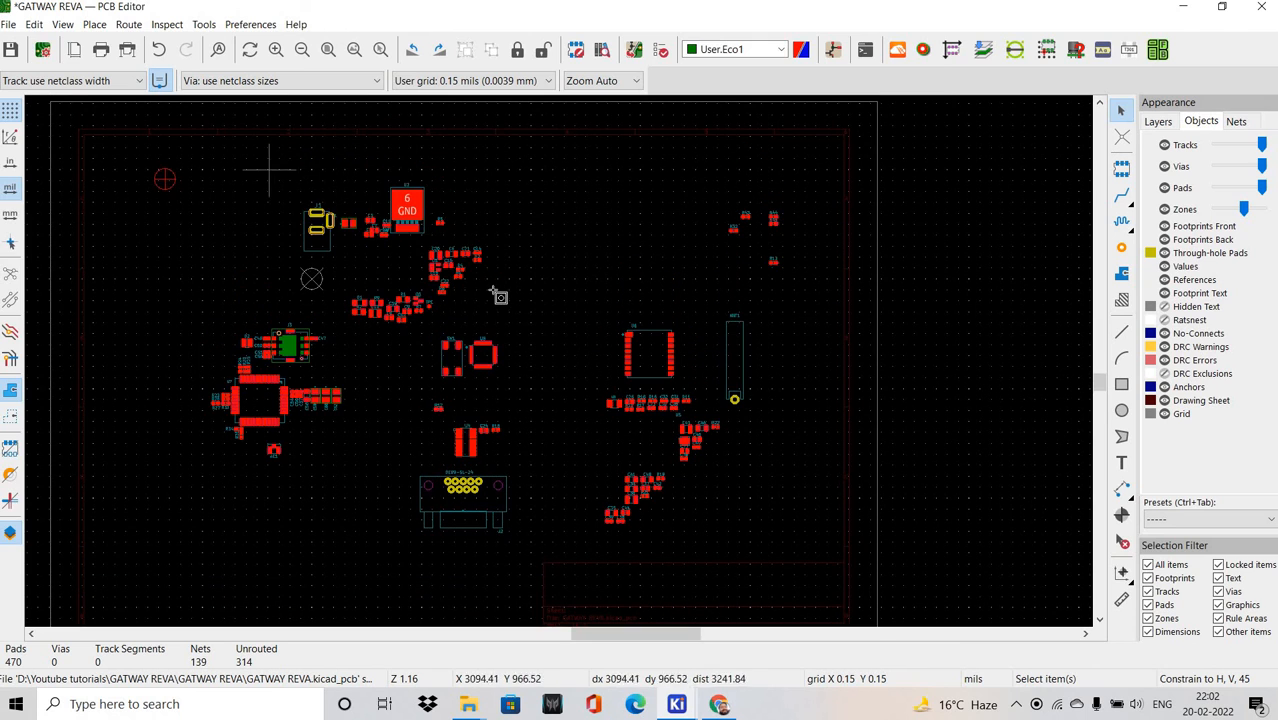
{"action": "left_click_drag", "start_coordinate": [270, 172], "coordinate": [494, 308]}
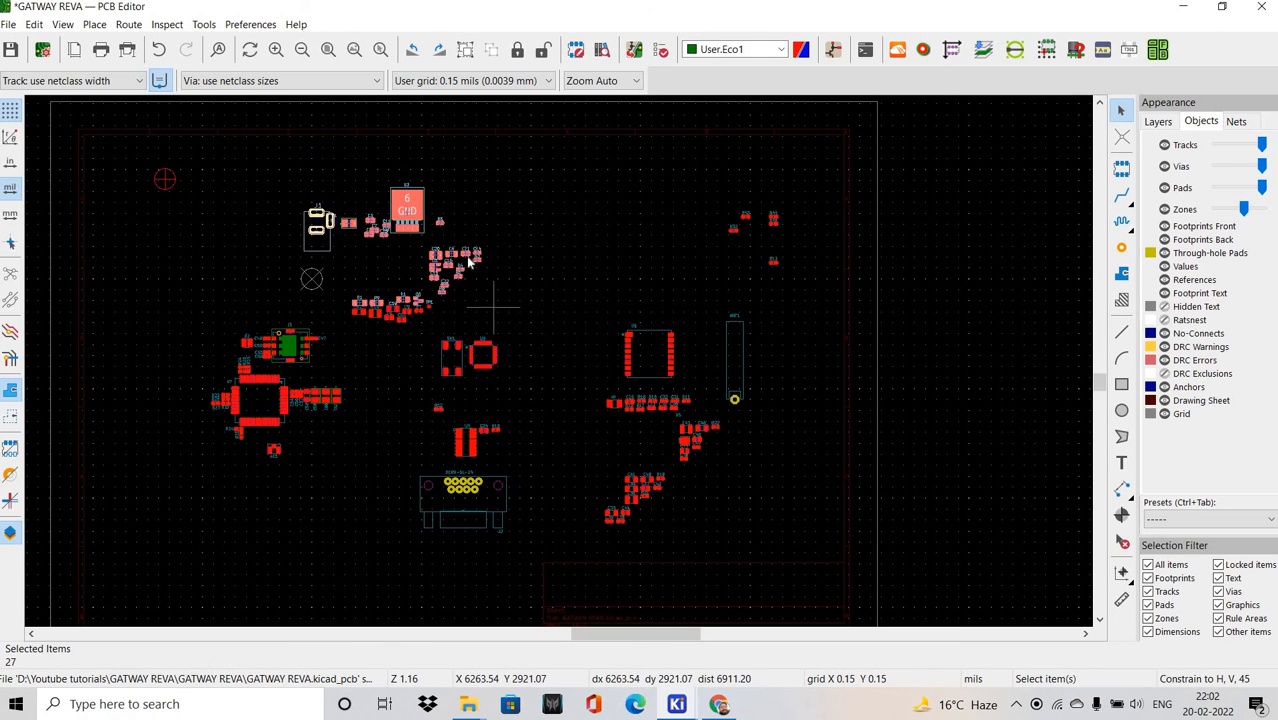
{"action": "left_click", "coordinate": [265, 199]}
{"action": "scroll", "coordinate": [560, 505], "scroll_direction": "down", "scroll_amount": 2, "text": "shift"}
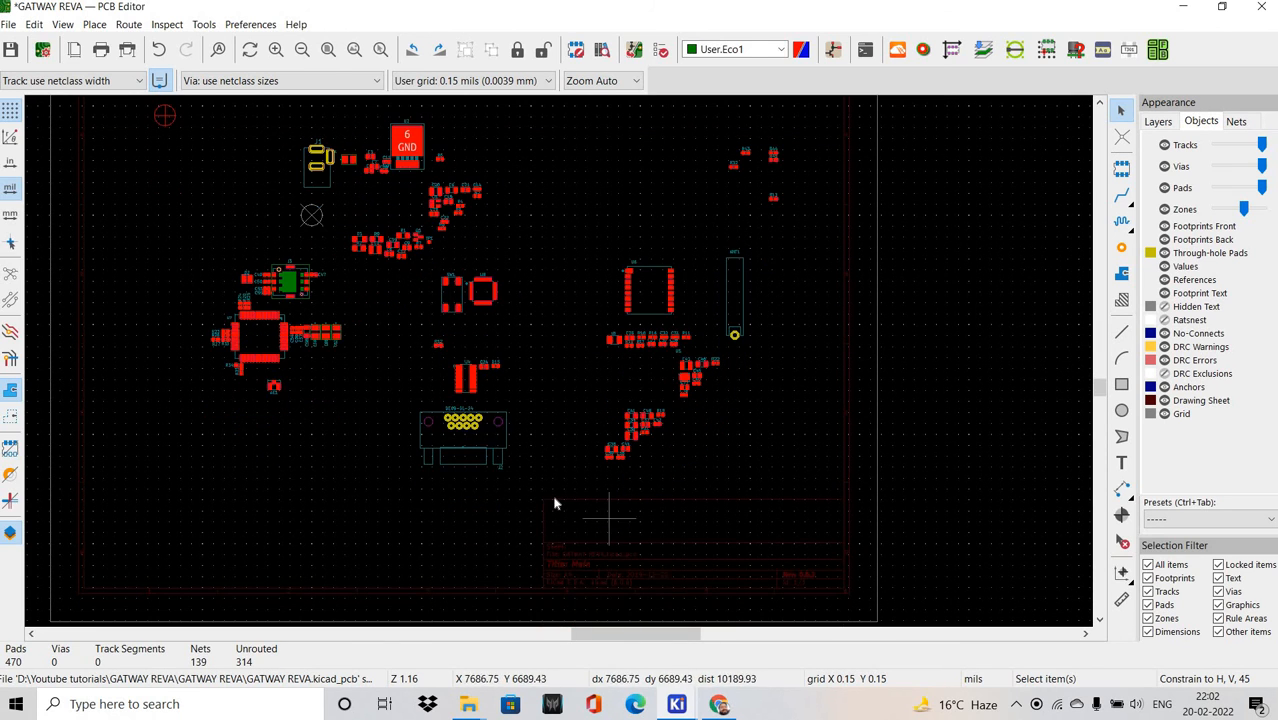
Compare the footprints around U7 with the GSM sheet in the Schematic Editor, examining resistors R23 to R34 and the AE1 antenna circuit.
{"action": "middle_click_drag", "start_coordinate": [410, 456], "coordinate": [505, 476]}
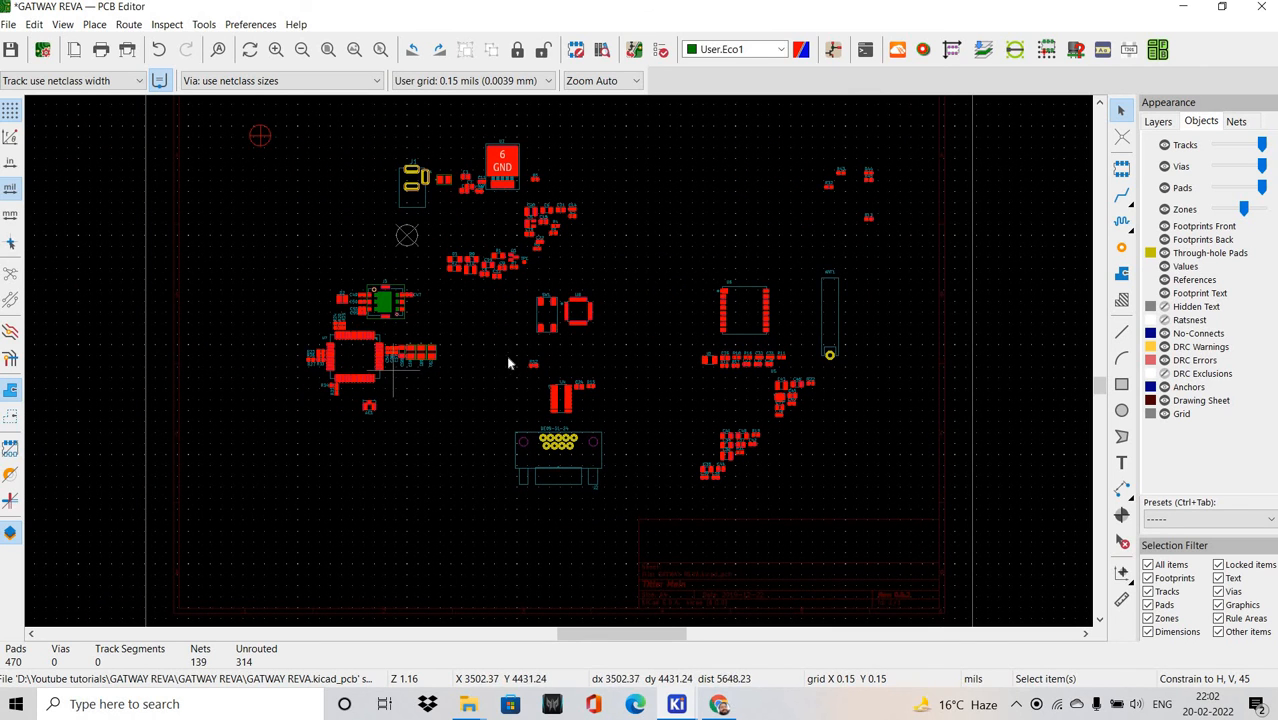
{"action": "scroll", "coordinate": [506, 356], "scroll_direction": "up", "scroll_amount": 4}
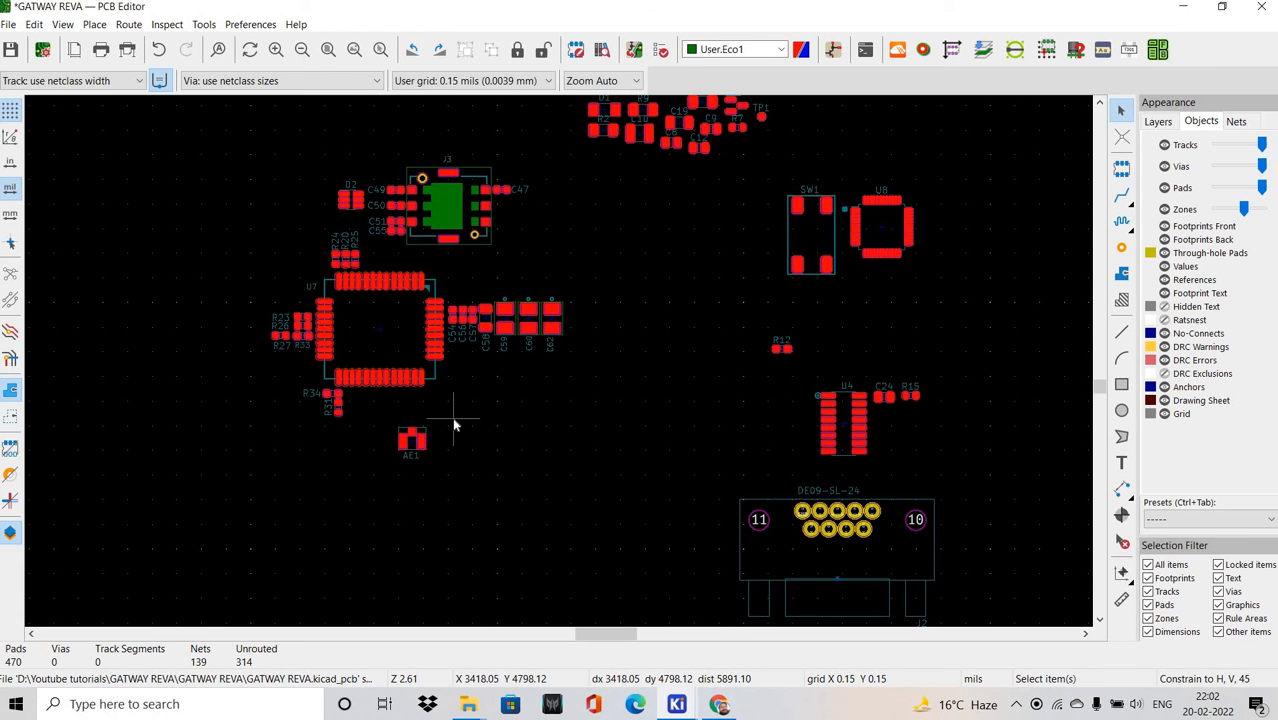
{"action": "key", "text": "alt+Tab"}
{"action": "key", "text": "alt+Tab"}
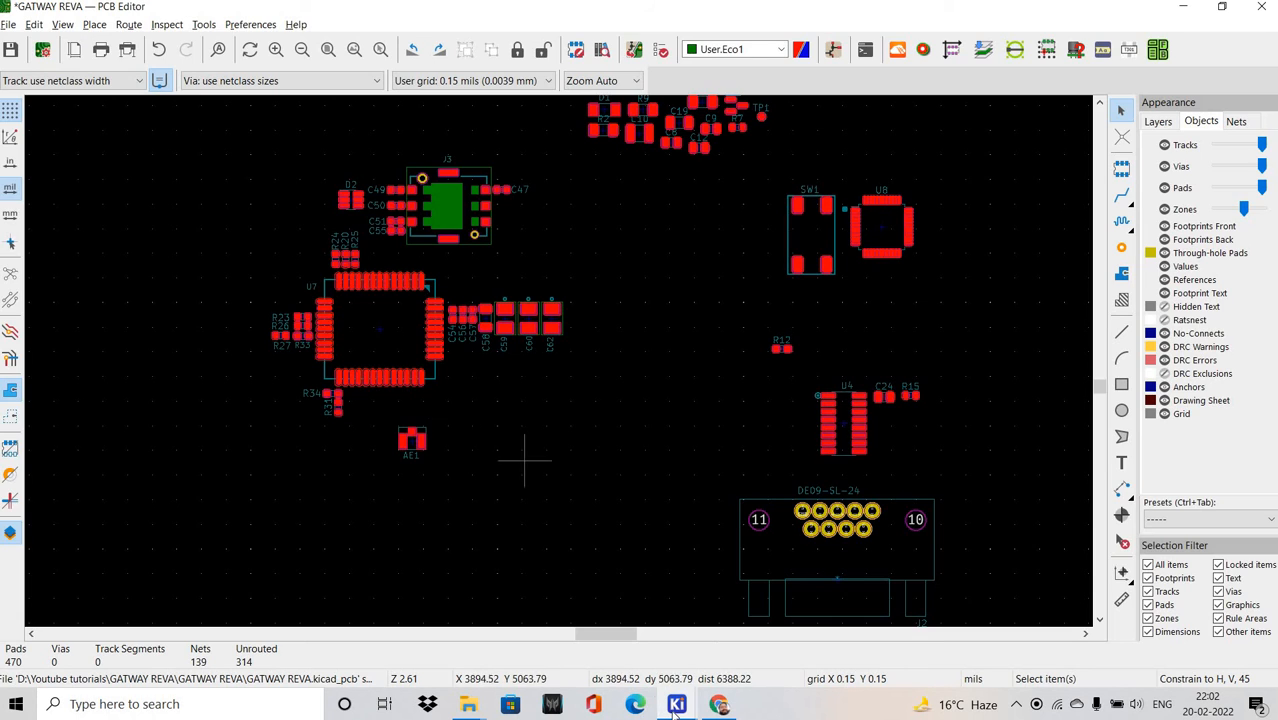
{"action": "left_click", "coordinate": [677, 704]}
{"action": "left_click", "coordinate": [866, 610]}
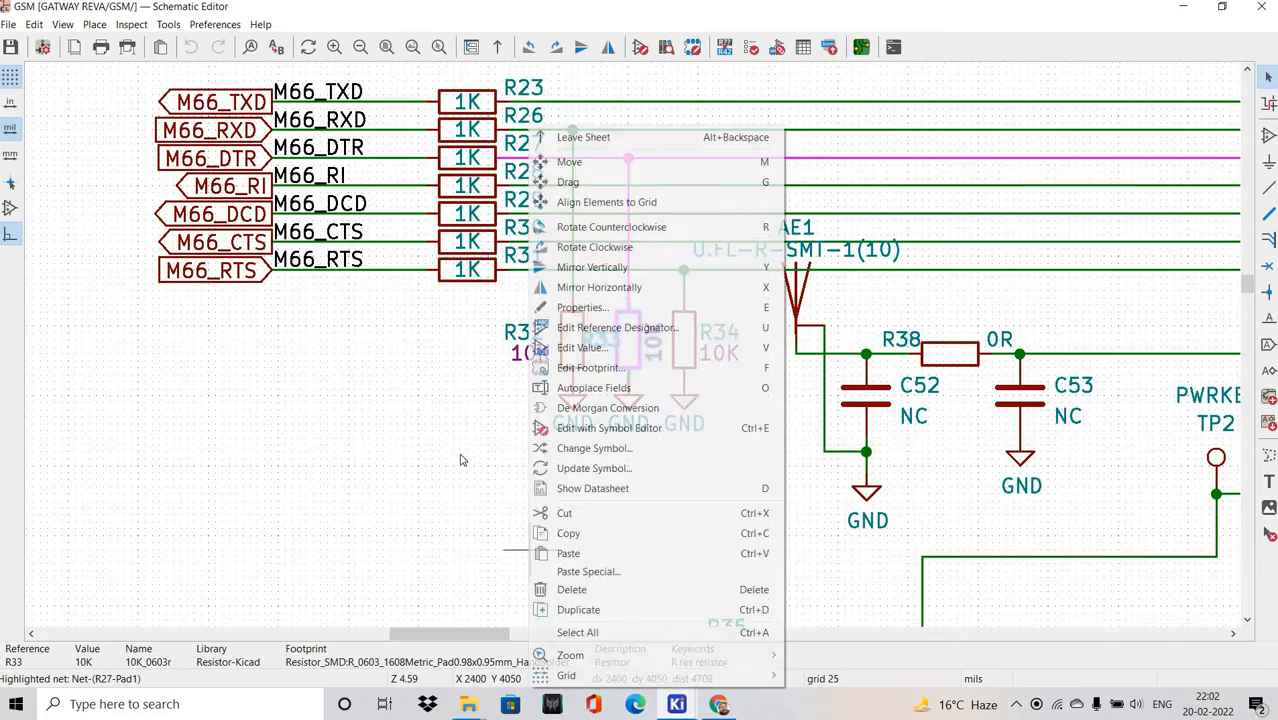
{"action": "scroll", "coordinate": [599, 361], "scroll_direction": "down", "scroll_amount": 2}
{"action": "middle_click_drag", "start_coordinate": [633, 394], "coordinate": [499, 405]}
{"action": "key", "text": "alt+Tab"}
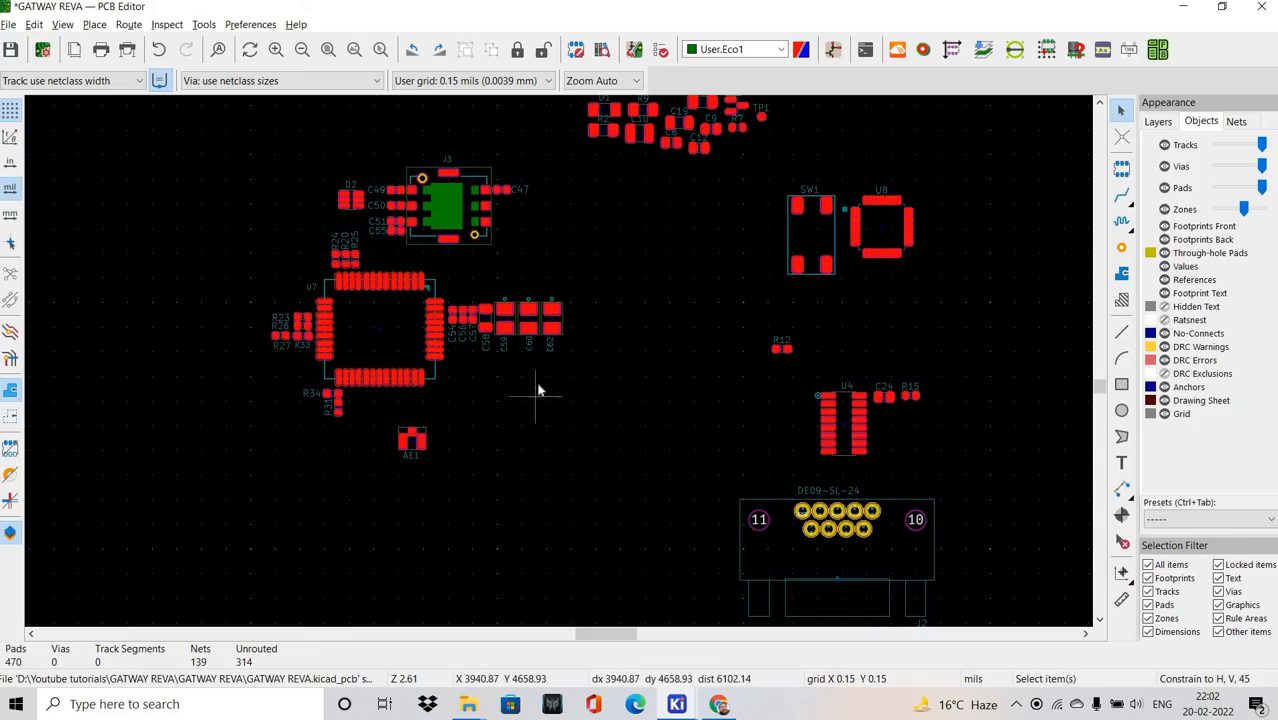
{"action": "key", "text": "alt+Tab"}
{"action": "middle_click_drag", "start_coordinate": [509, 297], "coordinate": [431, 309]}
{"action": "scroll", "coordinate": [413, 250], "scroll_direction": "up", "scroll_amount": 3}
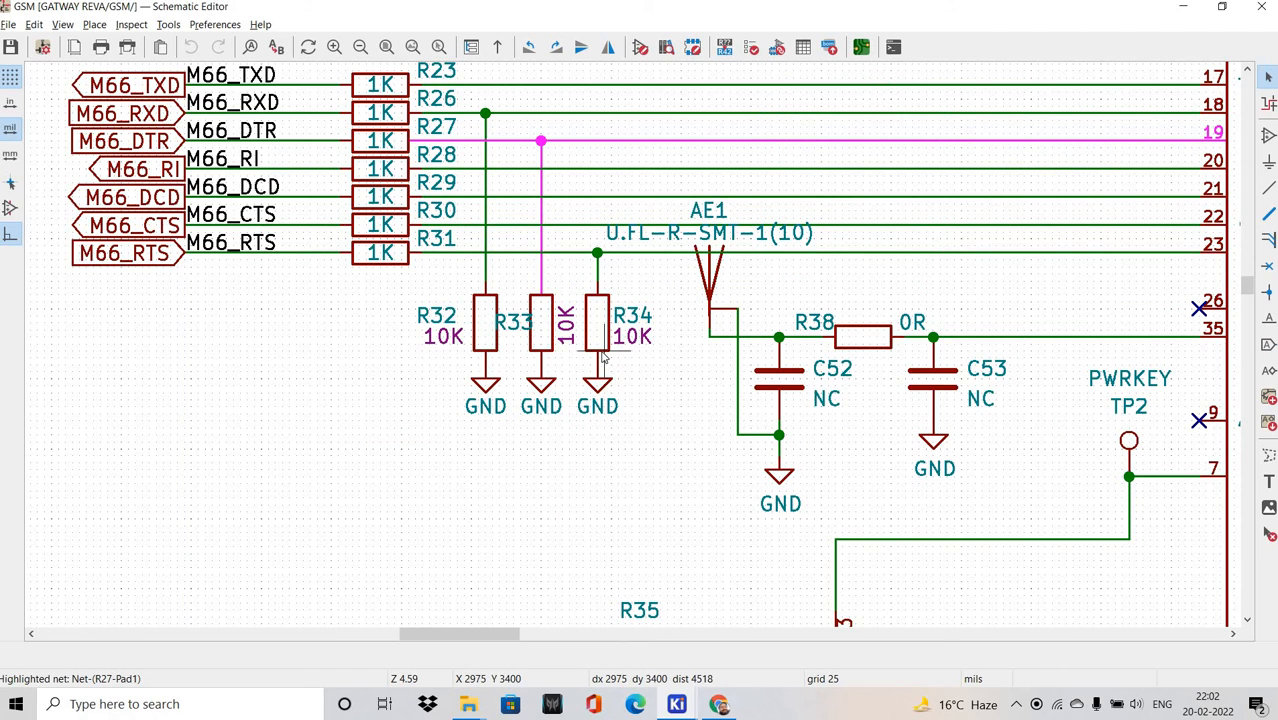
Select the AE1 footprint in the PCB Editor and examine its symbol and RF_ANT connection in the Schematic Editor.
{"action": "key", "text": "alt+Tab"}
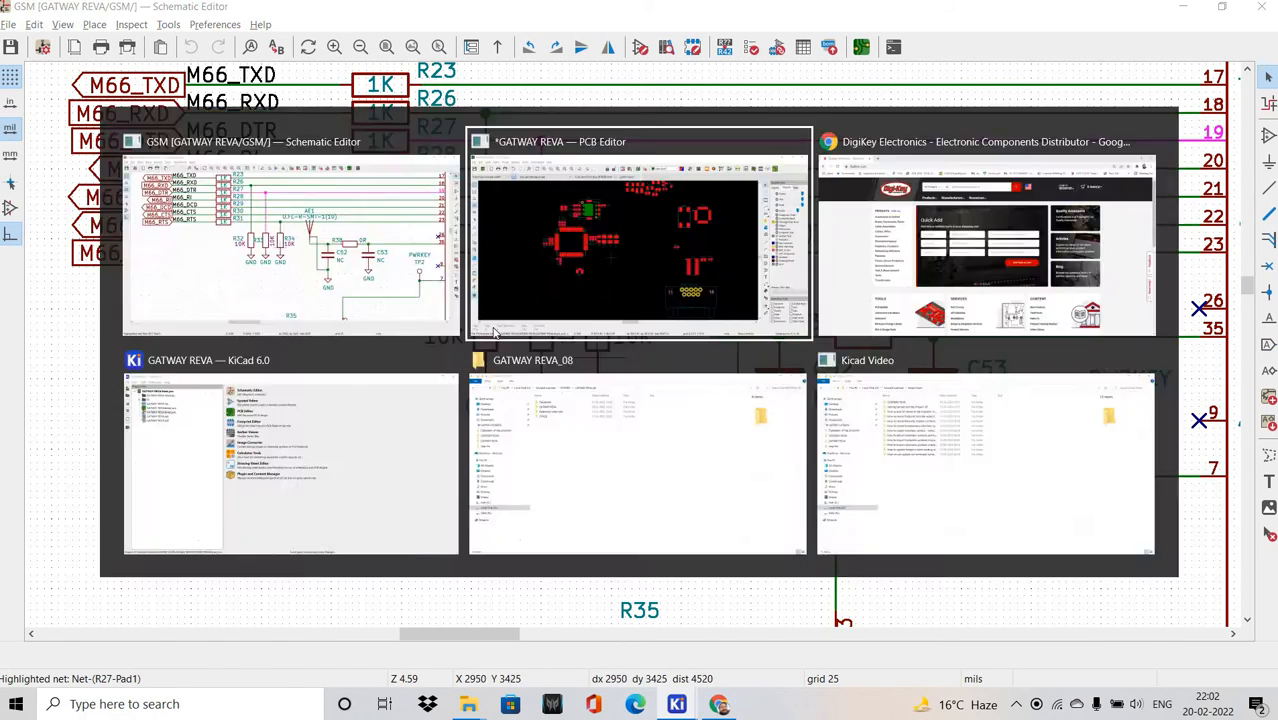
{"action": "left_click", "coordinate": [456, 536]}
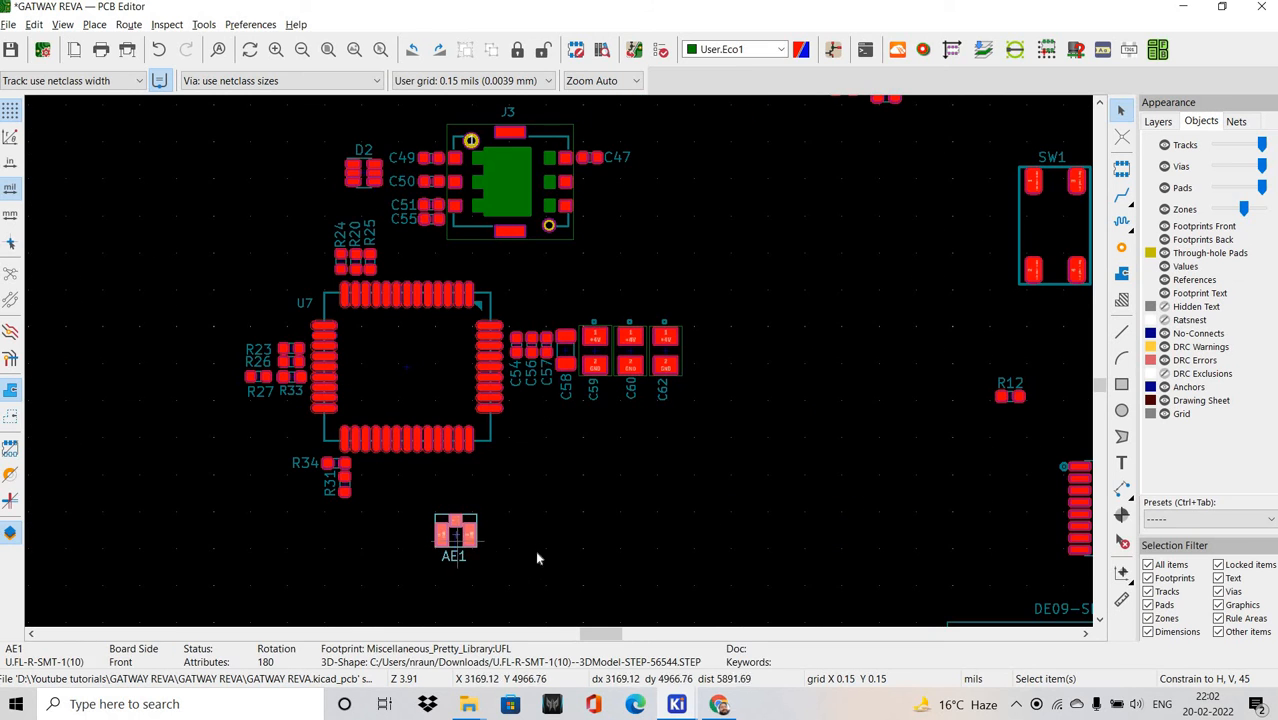
{"action": "middle_click_drag", "start_coordinate": [543, 474], "coordinate": [420, 387]}
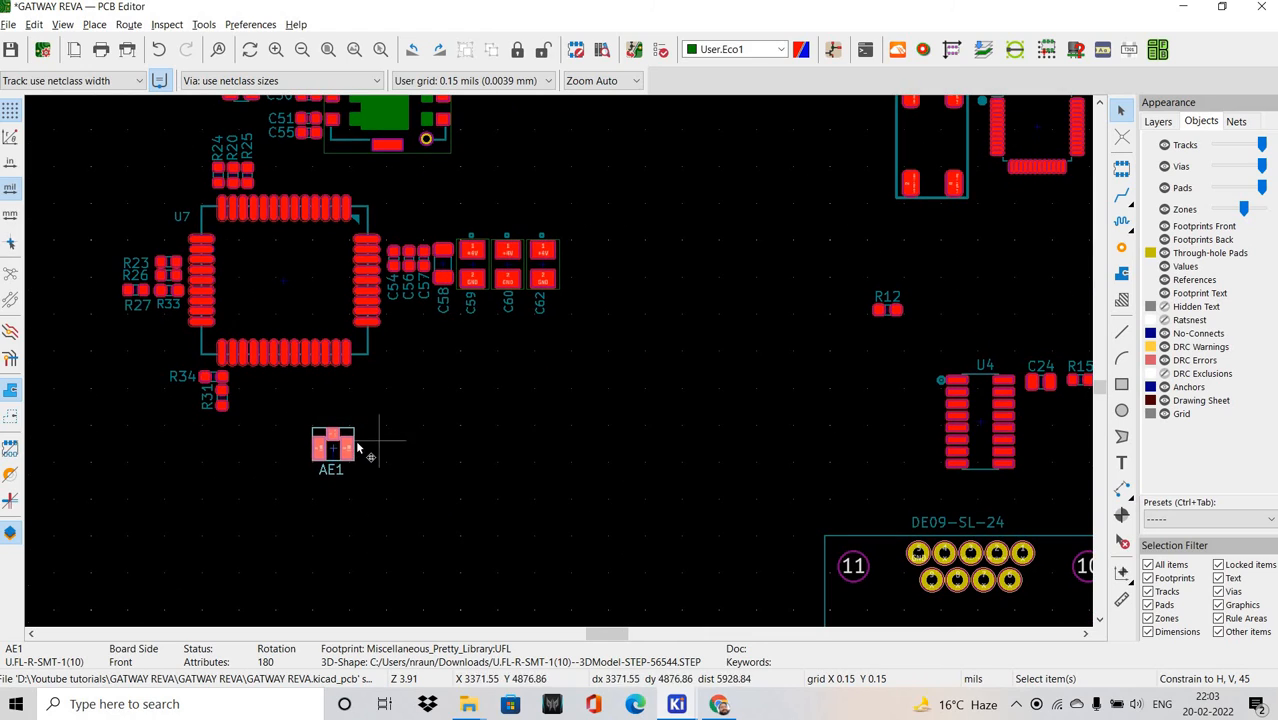
{"action": "key", "text": "alt+Tab"}
{"action": "scroll", "coordinate": [631, 336], "scroll_direction": "down", "scroll_amount": 2}
{"action": "middle_click_drag", "start_coordinate": [917, 435], "coordinate": [578, 368]}
{"action": "scroll", "coordinate": [485, 295], "scroll_direction": "up", "scroll_amount": 2}
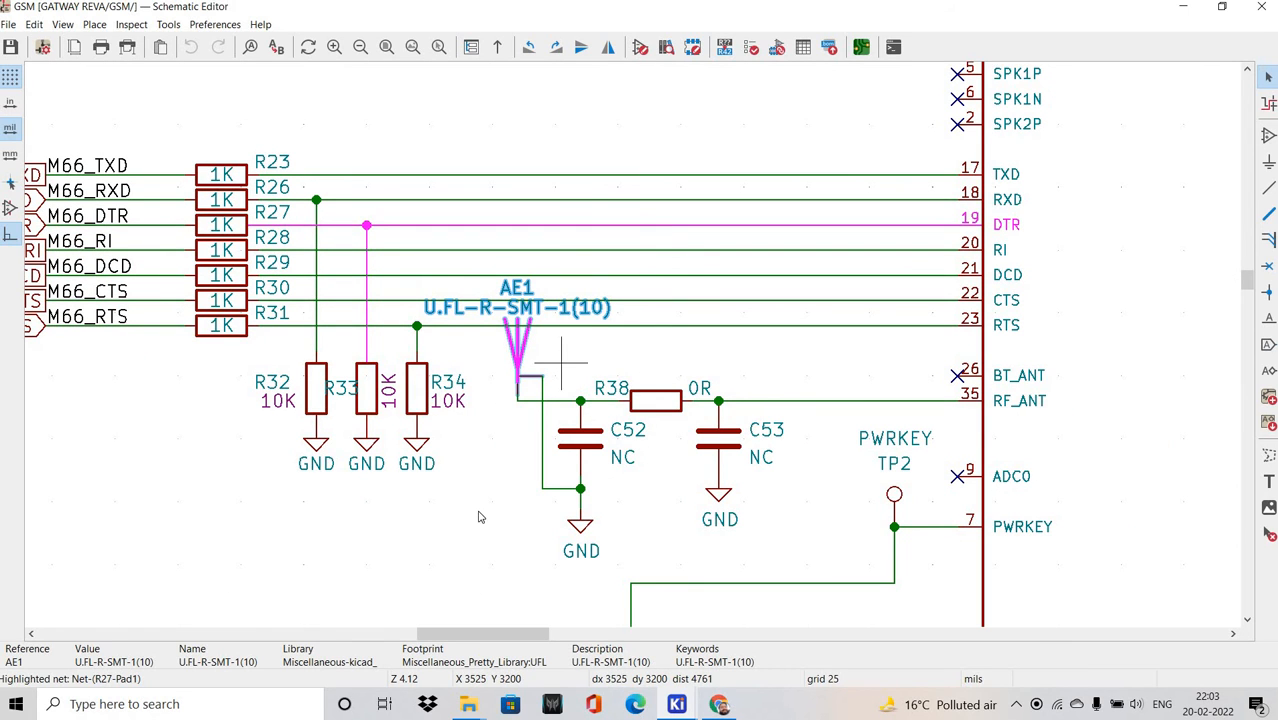
Select R23 in the GSM schematic to locate its footprint in the PCB Editor, and compare its placement with U7's pads.
{"action": "key", "text": "alt+Tab"}
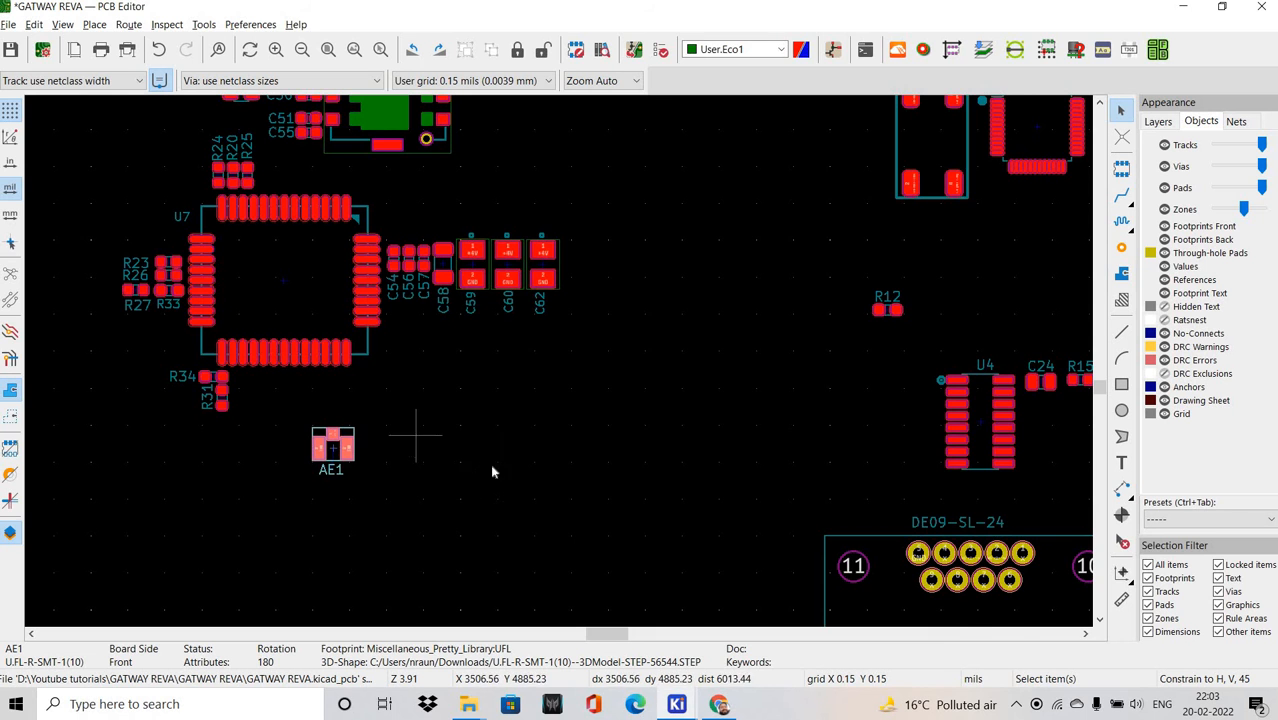
{"action": "scroll", "coordinate": [490, 470], "scroll_direction": "up", "scroll_amount": 2}
{"action": "scroll", "coordinate": [415, 357], "scroll_direction": "up", "scroll_amount": 4}
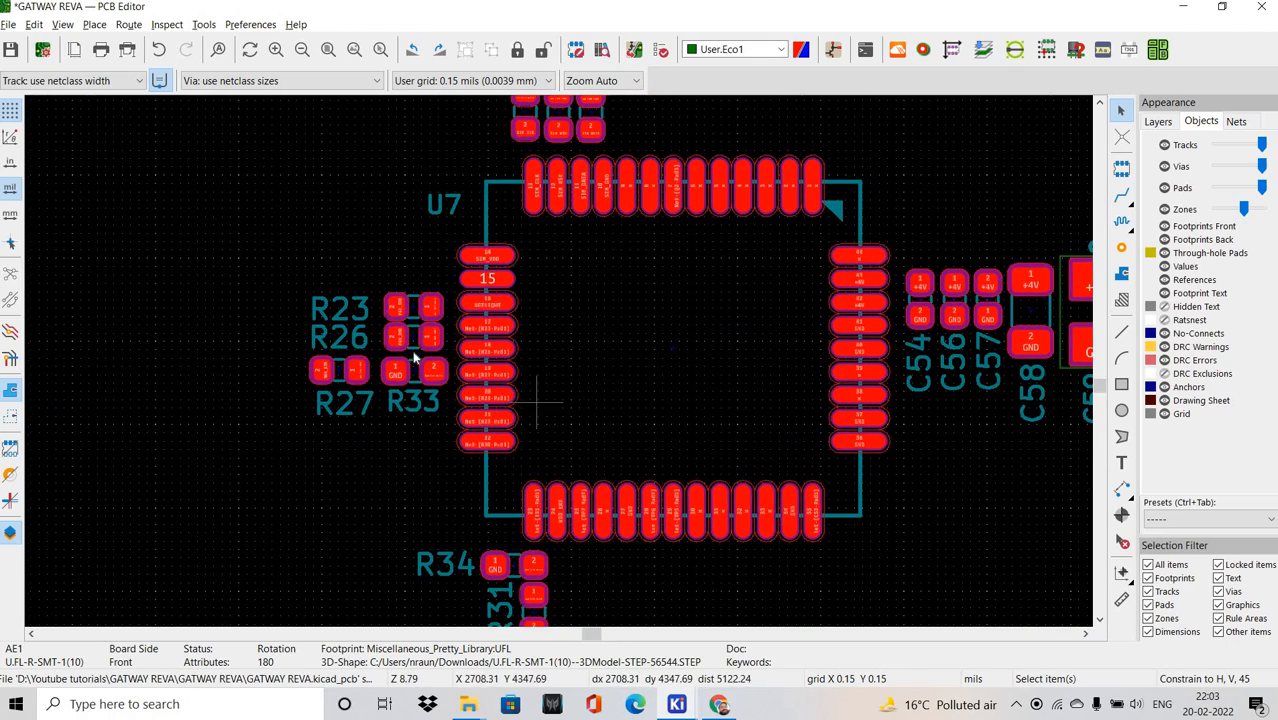
{"action": "key", "text": "alt+Tab"}
{"action": "middle_click_drag", "start_coordinate": [300, 325], "coordinate": [420, 311]}
{"action": "middle_click_drag", "start_coordinate": [418, 159], "coordinate": [414, 227]}
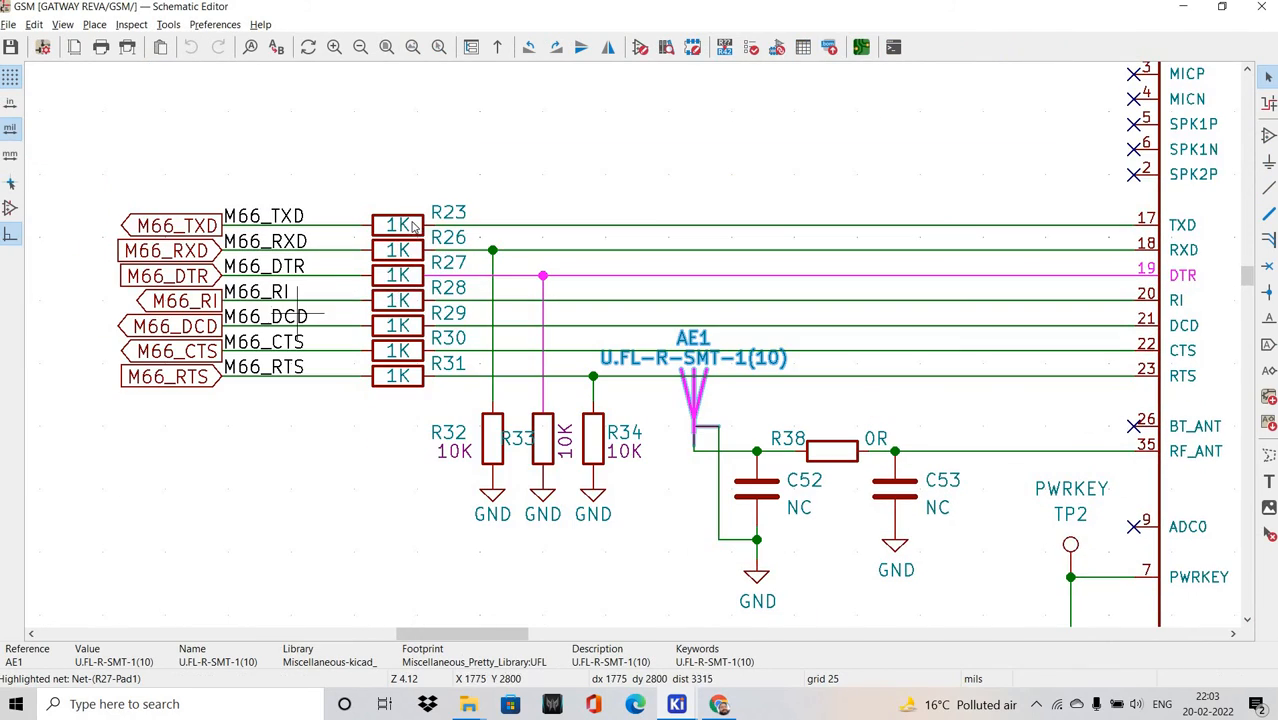
{"action": "left_click", "coordinate": [411, 226]}
{"action": "key", "text": "alt+Tab"}
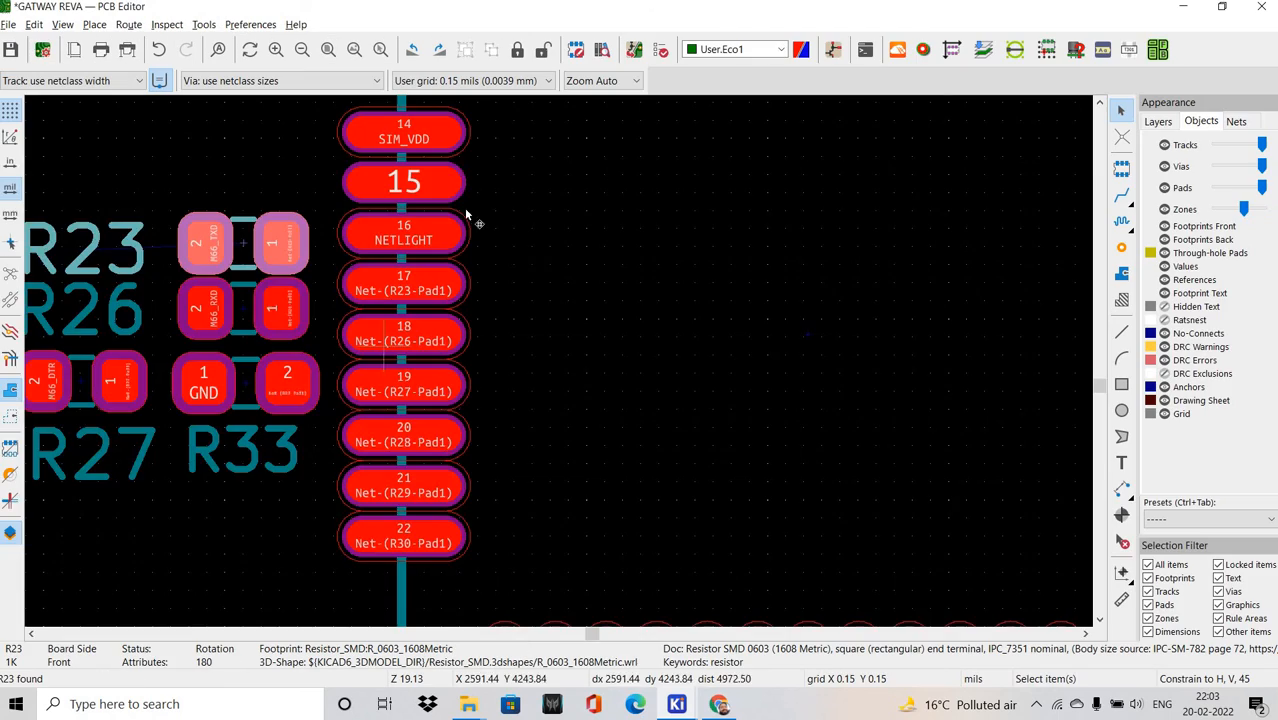
{"action": "middle_click_drag", "start_coordinate": [318, 336], "coordinate": [603, 332]}
{"action": "middle_click_drag", "start_coordinate": [500, 216], "coordinate": [400, 253]}
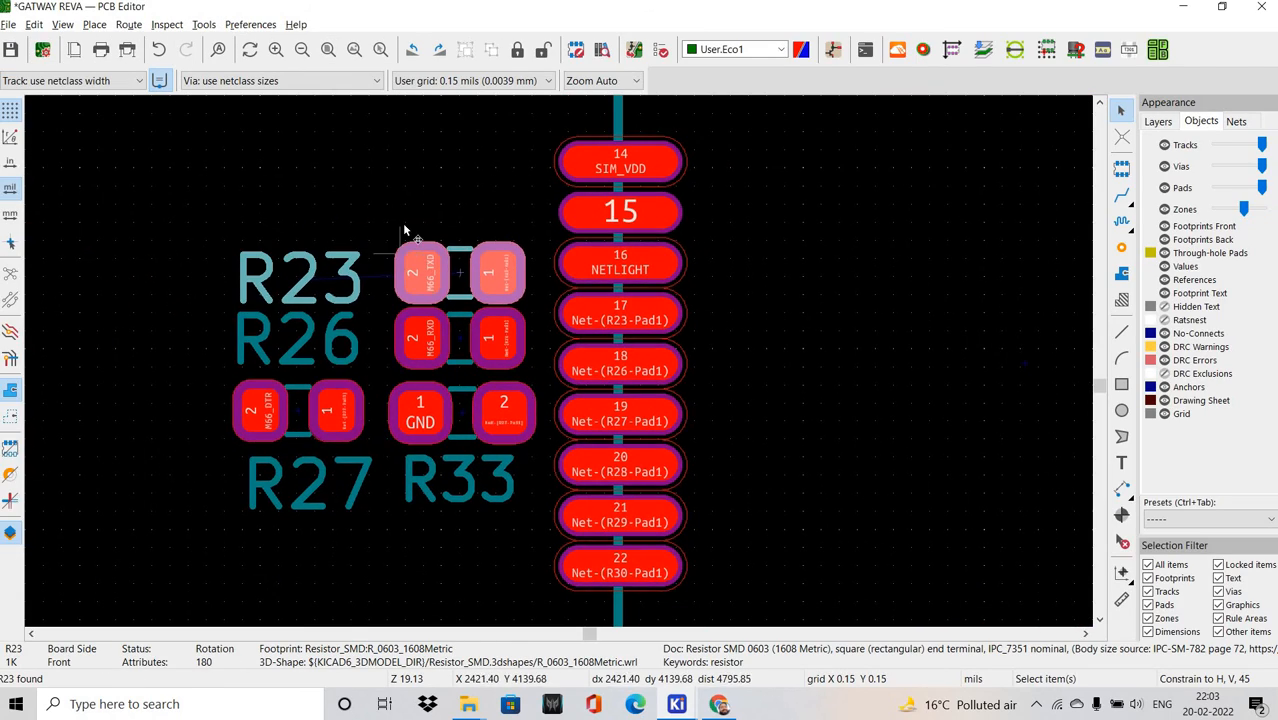
{"action": "key", "text": "alt+Tab"}
{"action": "key", "text": "alt+Tab"}
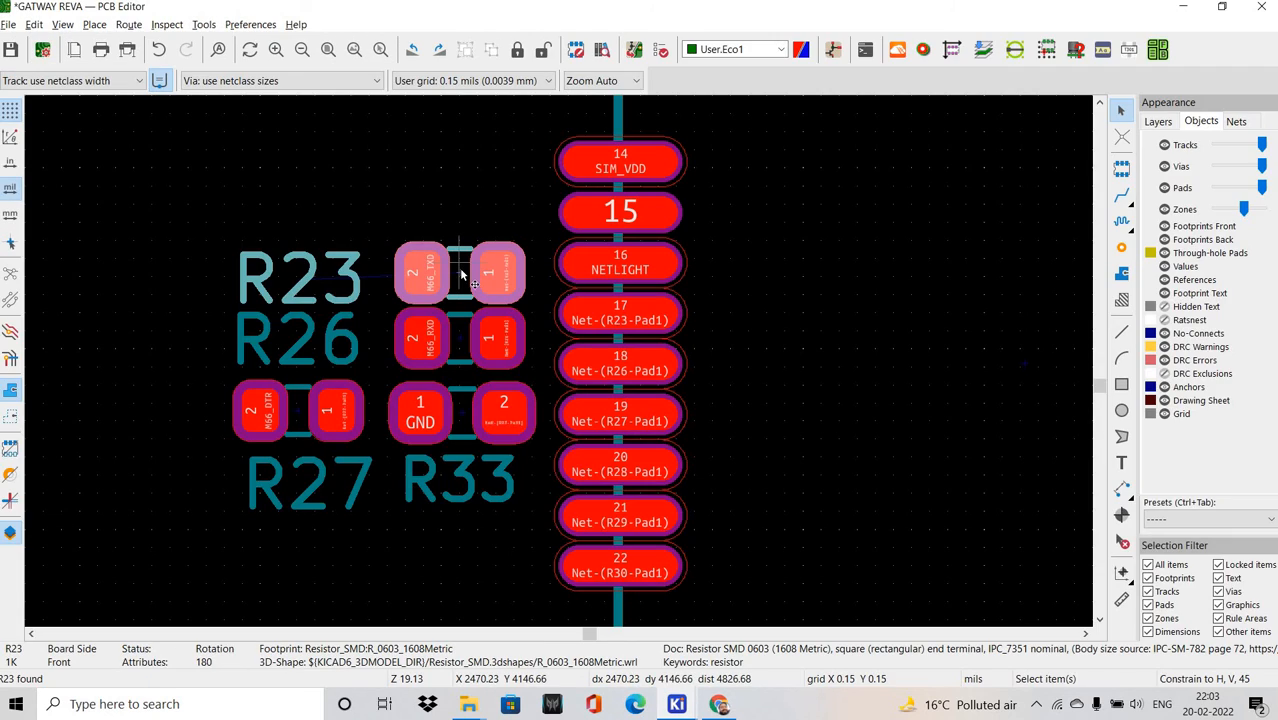
Clear the R23 selection and review the Text & Graphics defaults in Board Setup, leaving the settings as they are.
{"action": "left_click_drag", "start_coordinate": [461, 281], "coordinate": [462, 278]}
{"action": "left_click", "coordinate": [456, 221]}
{"action": "middle_click_drag", "start_coordinate": [557, 346], "coordinate": [507, 302]}
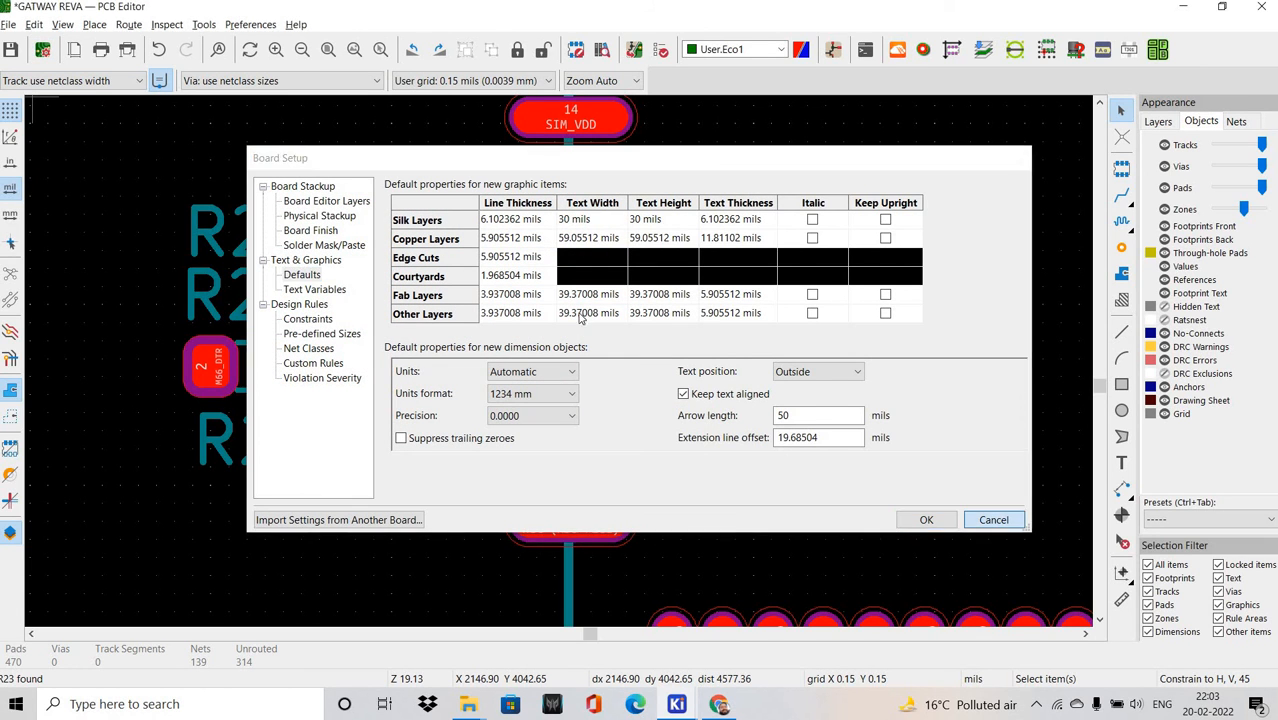
{"action": "left_click", "coordinate": [993, 519]}
{"action": "scroll", "coordinate": [400, 385], "scroll_direction": "down", "scroll_amount": 3}
{"action": "middle_click_drag", "start_coordinate": [566, 361], "coordinate": [508, 336]}
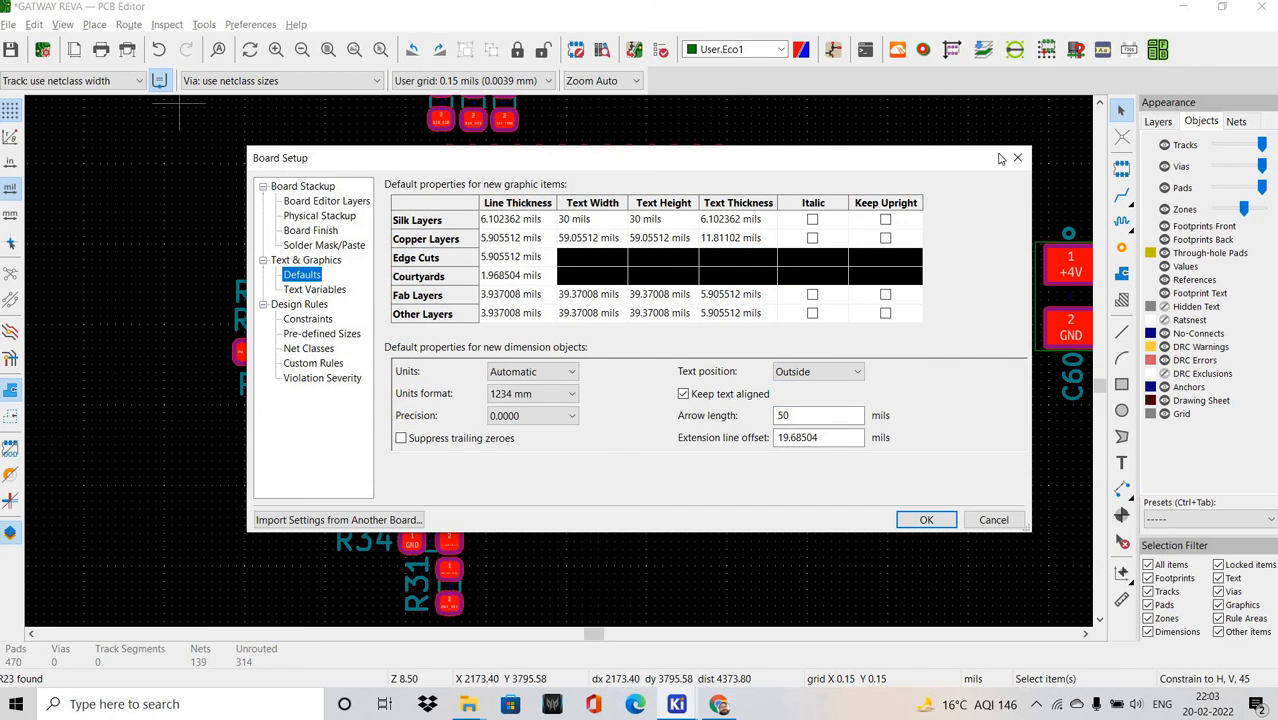
{"action": "left_click", "coordinate": [1016, 158]}
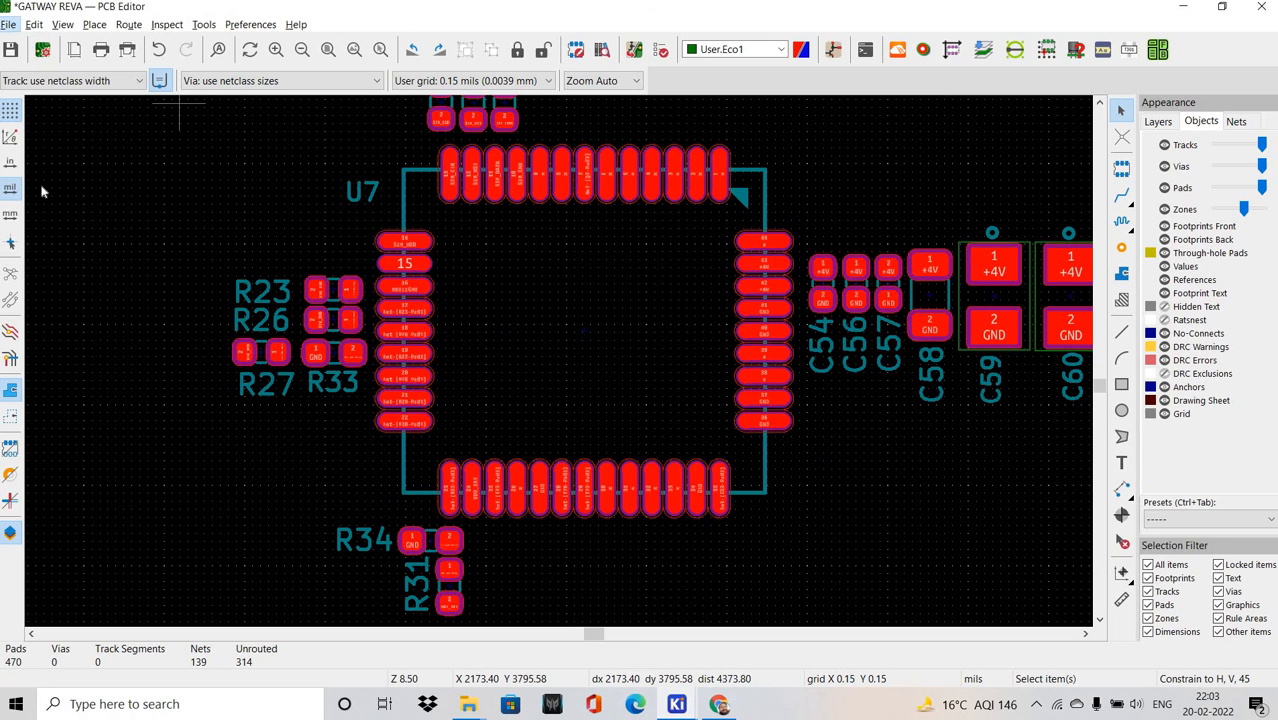
{"action": "left_click", "coordinate": [8, 24]}
{"action": "left_click", "coordinate": [110, 178]}
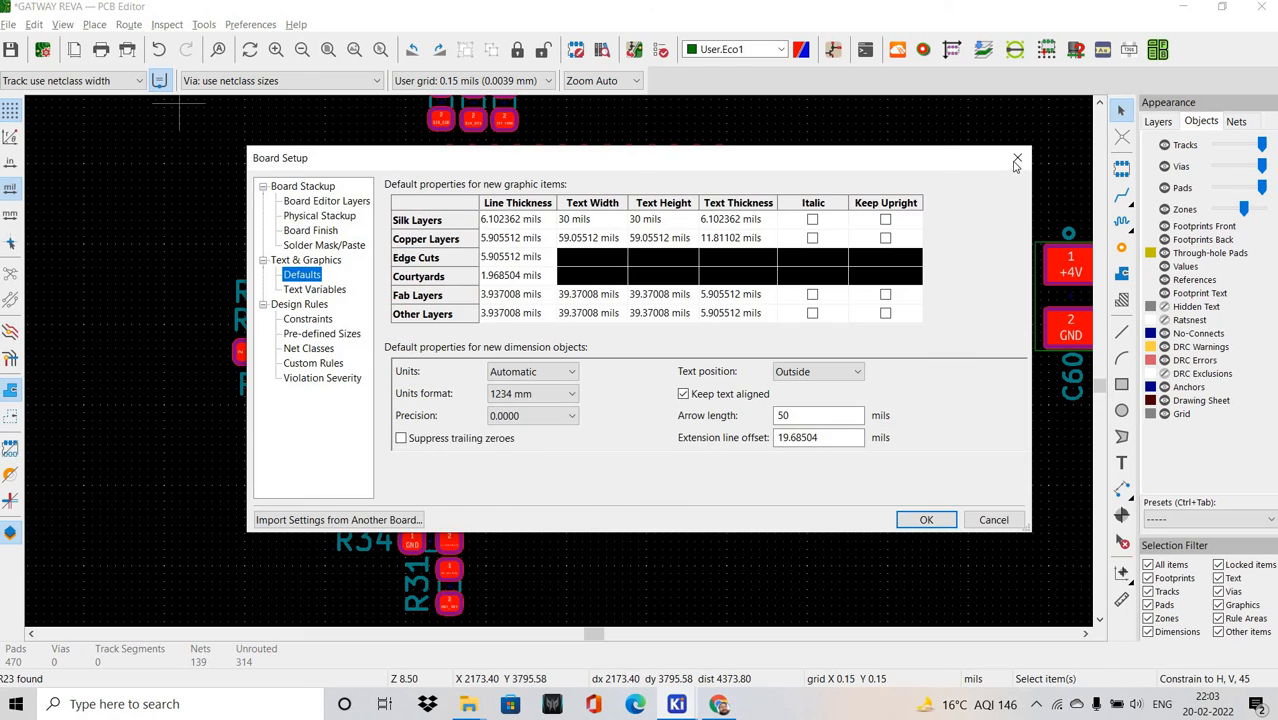
{"action": "key", "text": "Escape"}
Set the active track width to 31.50 mils (0.800 mm) and review the pre-defined track and via sizes in Board Setup.
{"action": "left_click", "coordinate": [128, 80]}
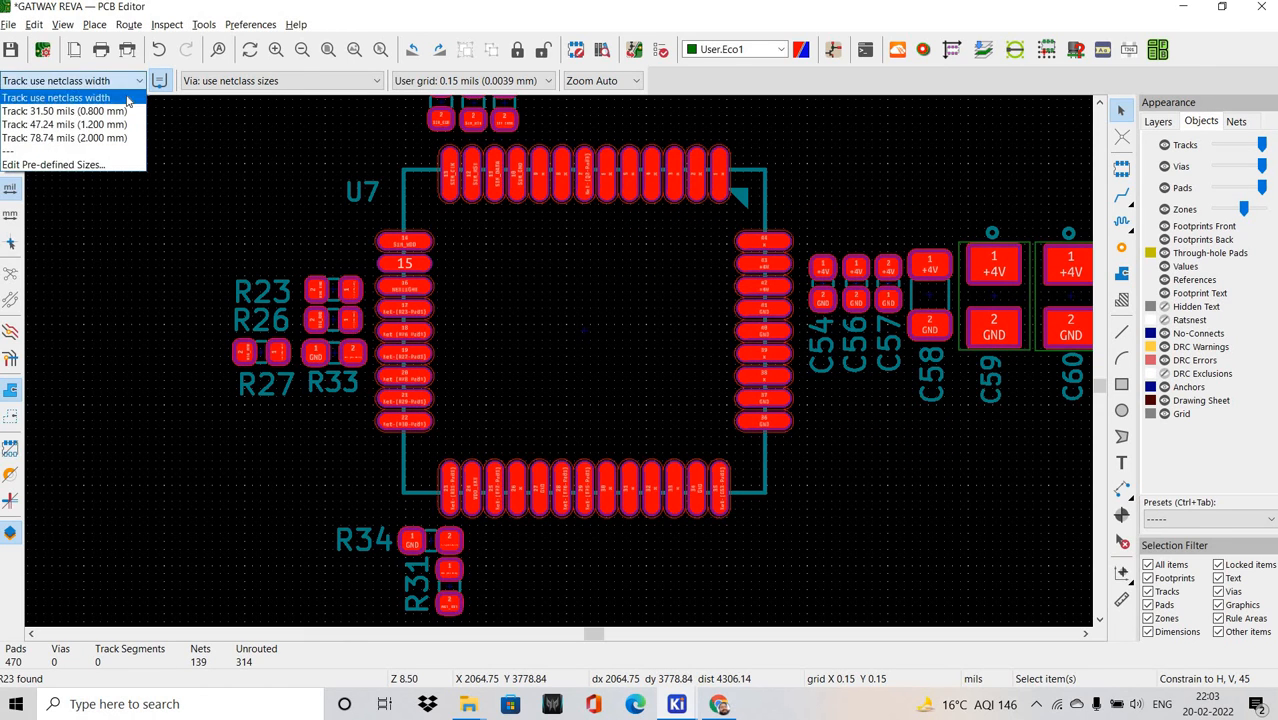
{"action": "left_click", "coordinate": [110, 120]}
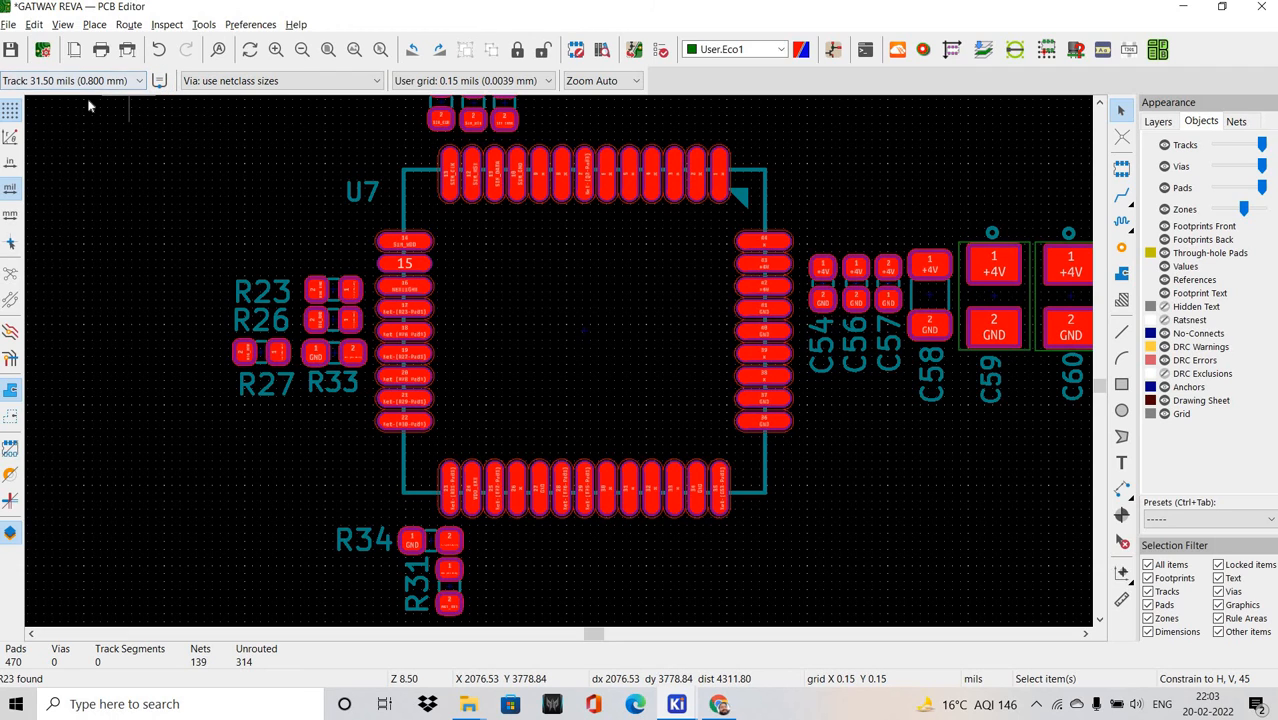
{"action": "left_click", "coordinate": [122, 81]}
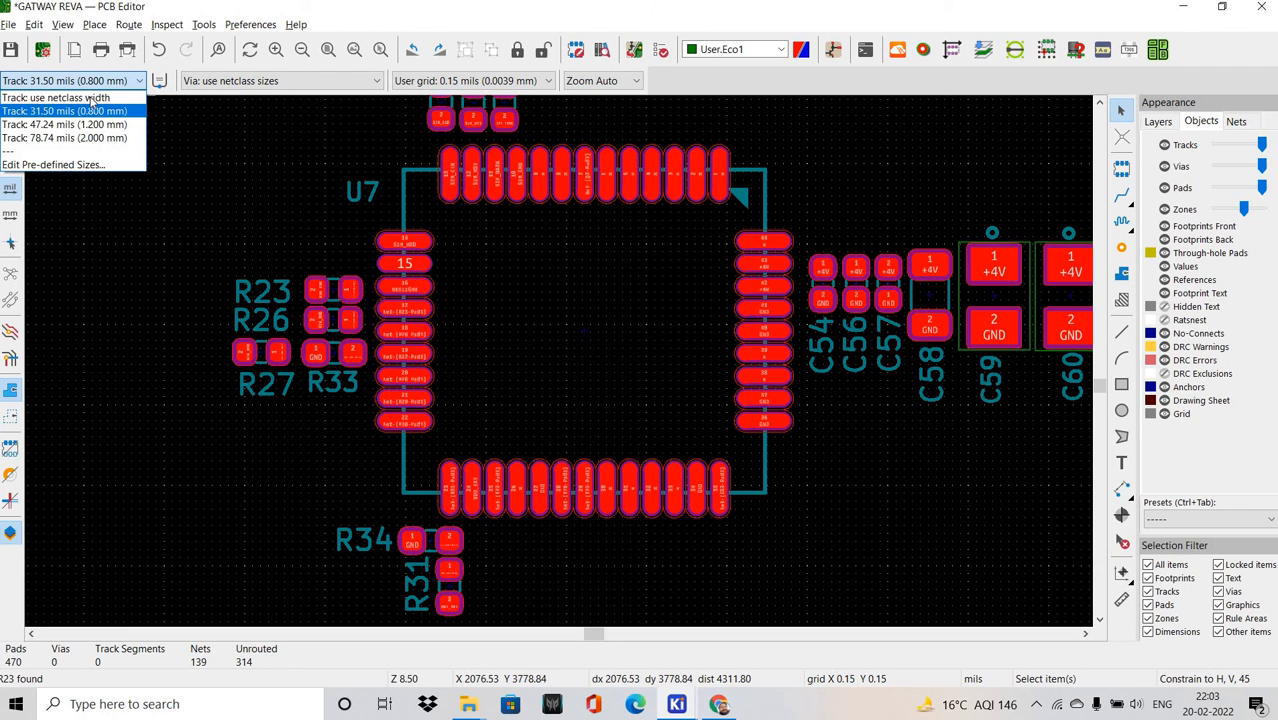
{"action": "left_click", "coordinate": [52, 164]}
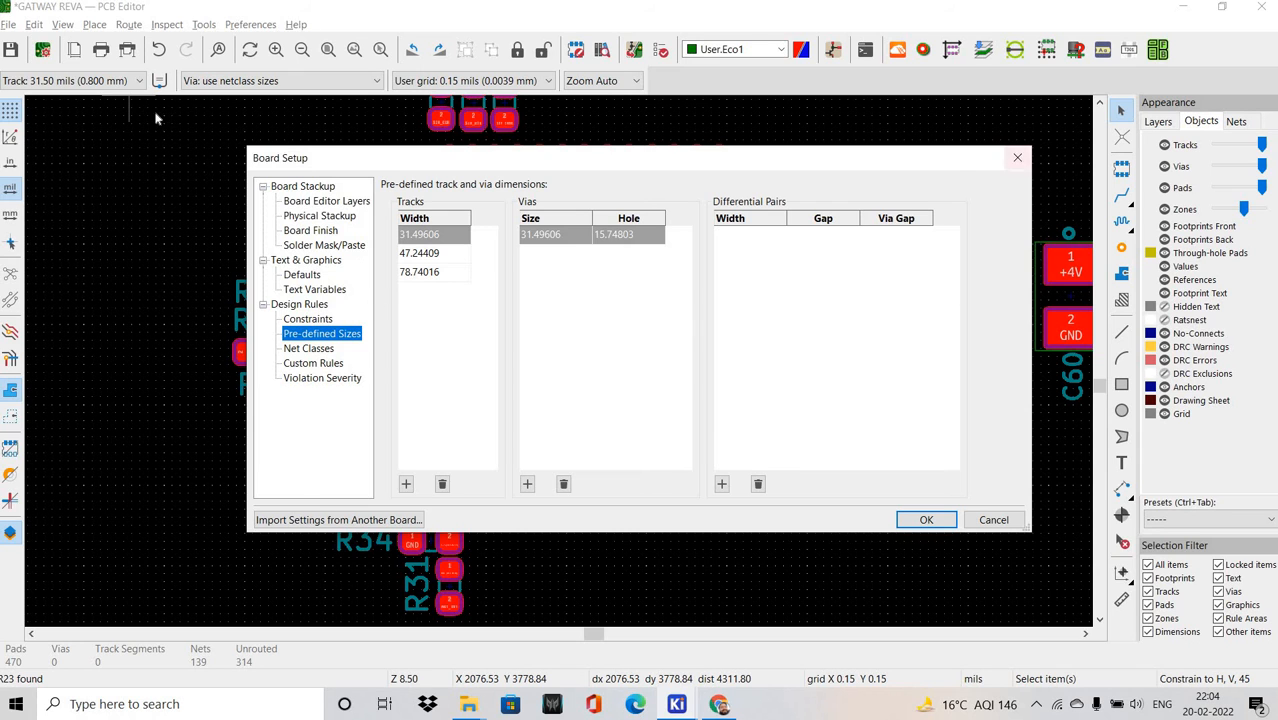
{"action": "left_click", "coordinate": [1016, 160]}
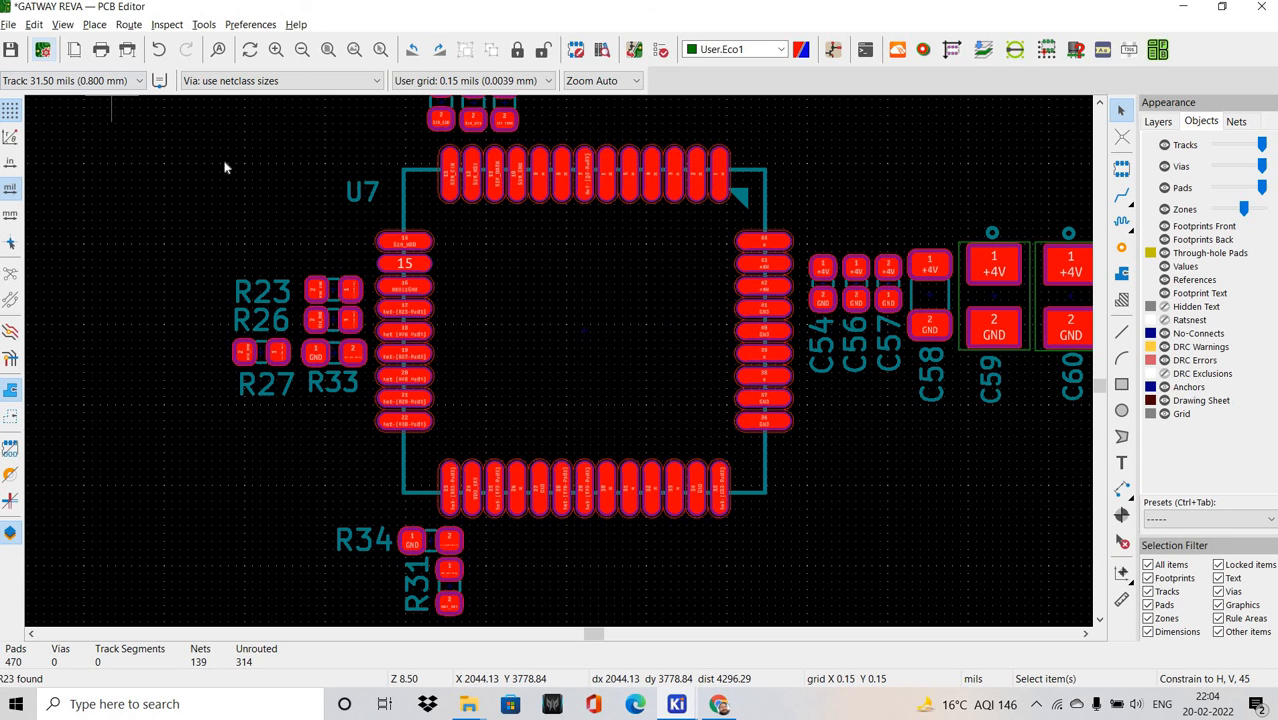
Review the board editor layers and the physical stackup in Board Setup, enlarging the dialog to fit all stackup rows.
{"action": "left_click", "coordinate": [43, 51]}
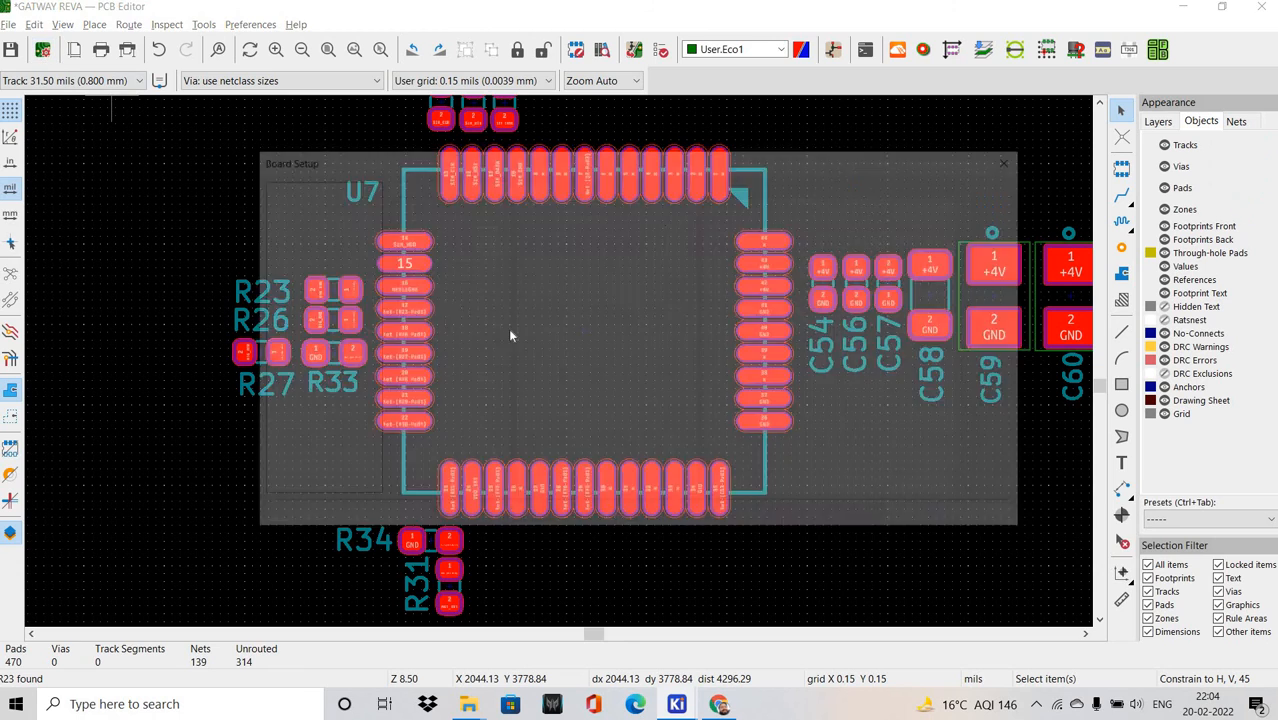
{"action": "left_click", "coordinate": [318, 201]}
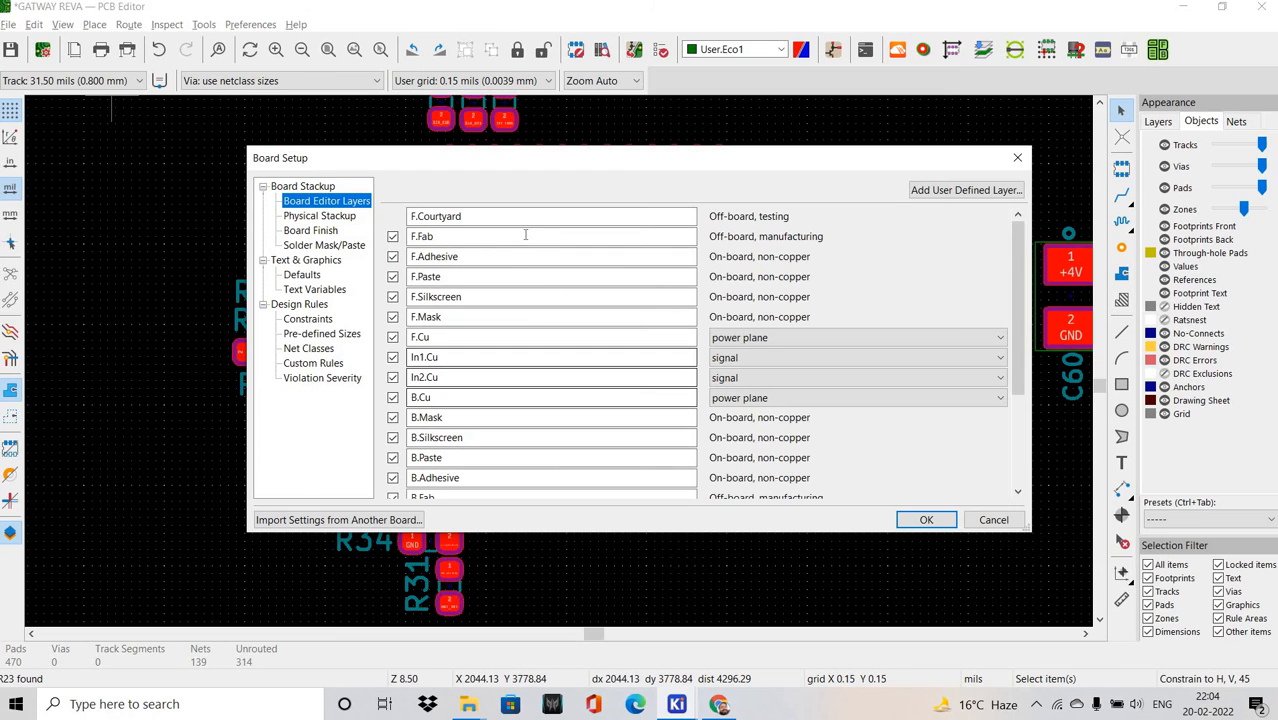
{"action": "left_click", "coordinate": [337, 217]}
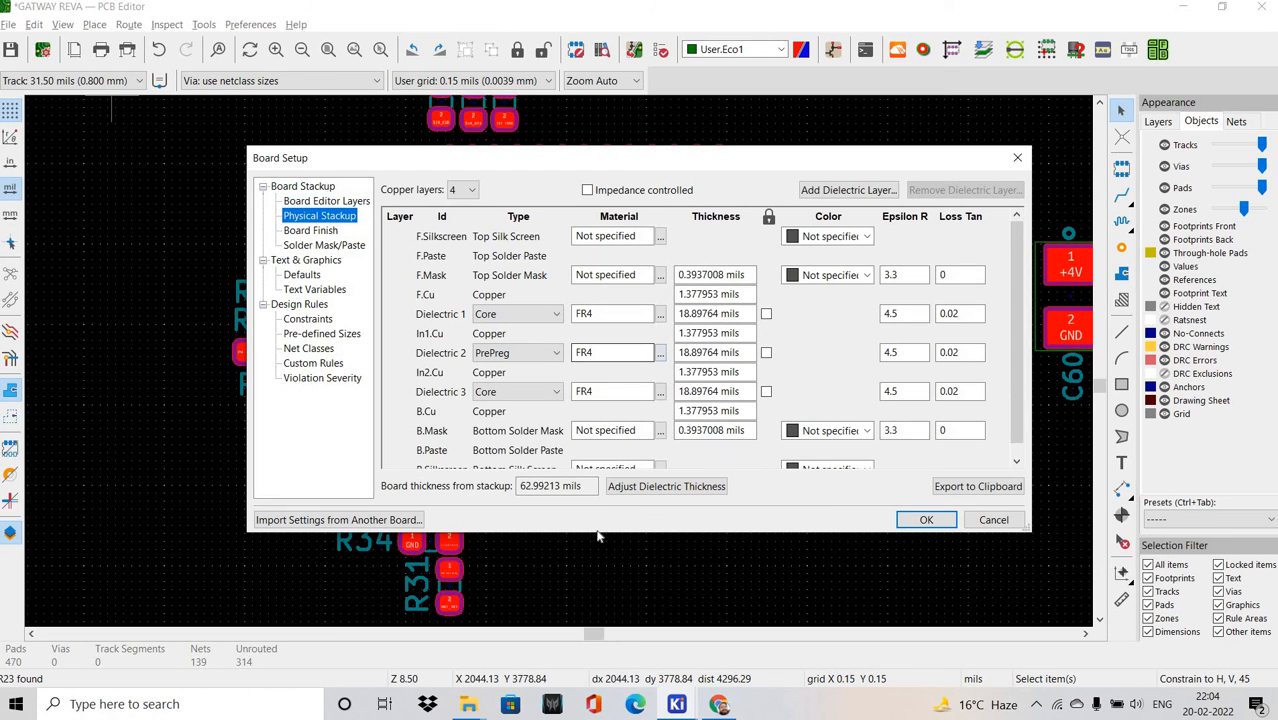
{"action": "left_click_drag", "start_coordinate": [587, 594], "coordinate": [610, 590]}
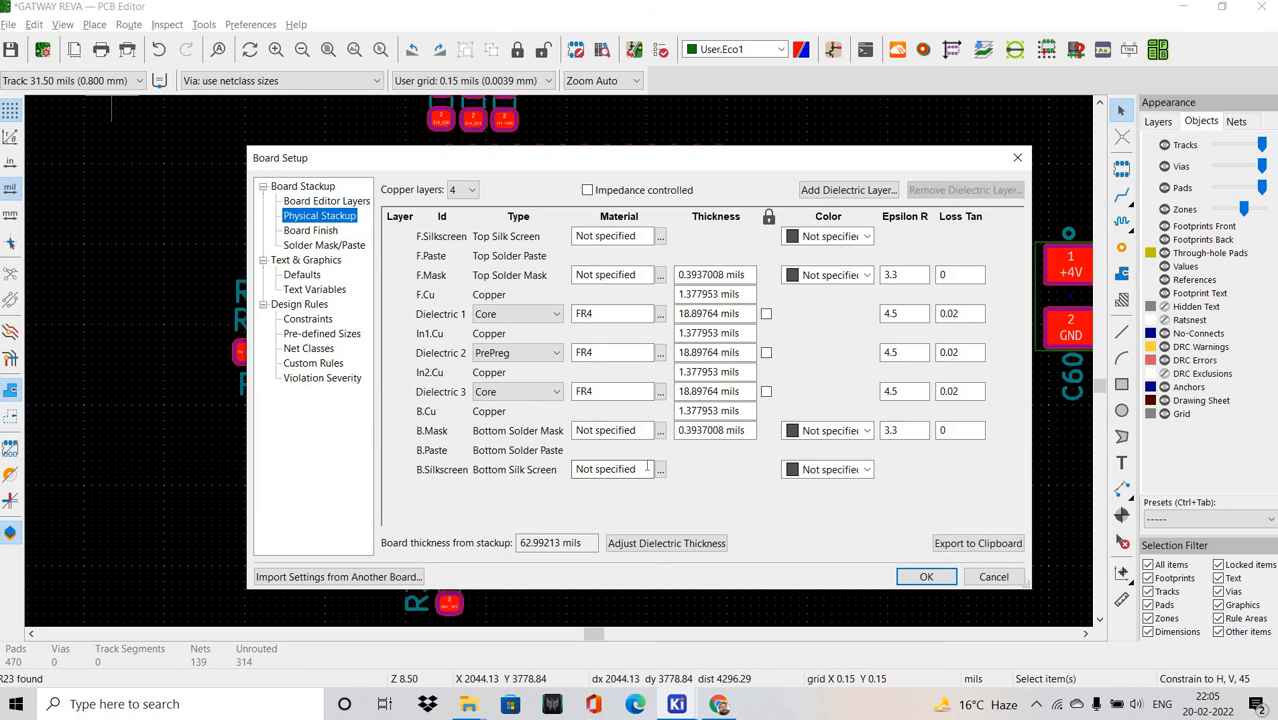
{"action": "left_click", "coordinate": [926, 576]}
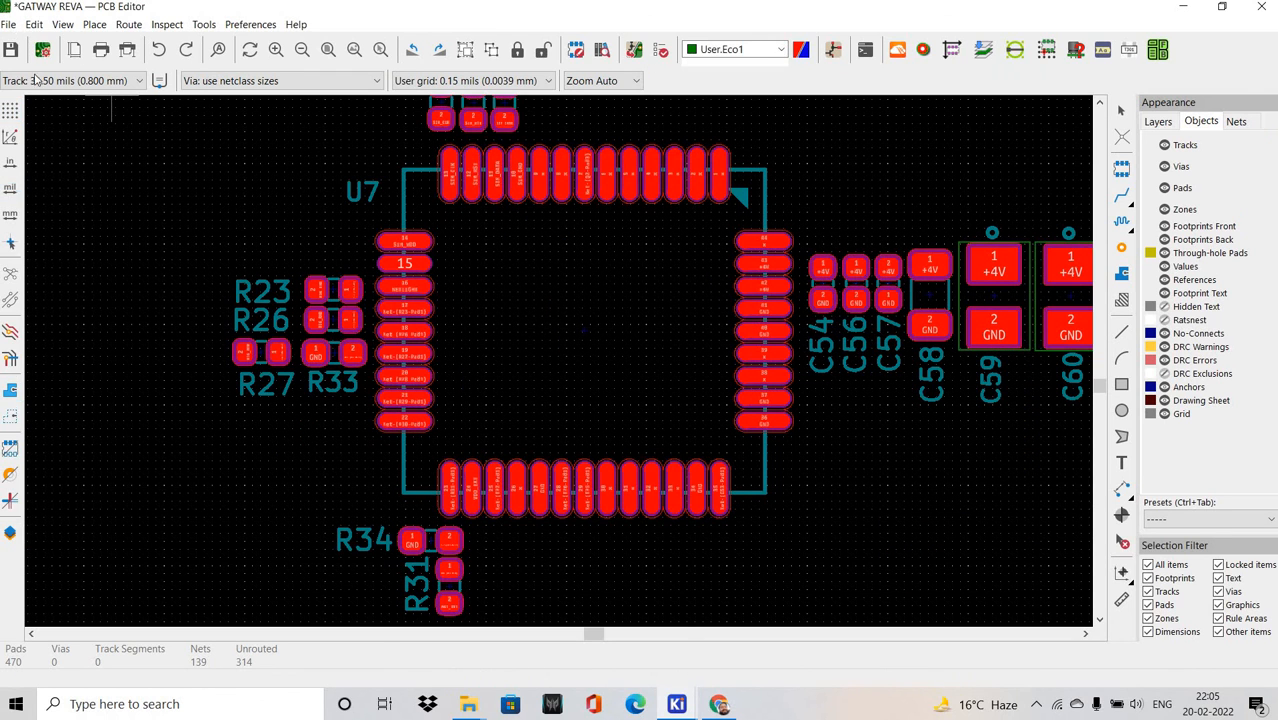
{"action": "left_click", "coordinate": [9, 24]}
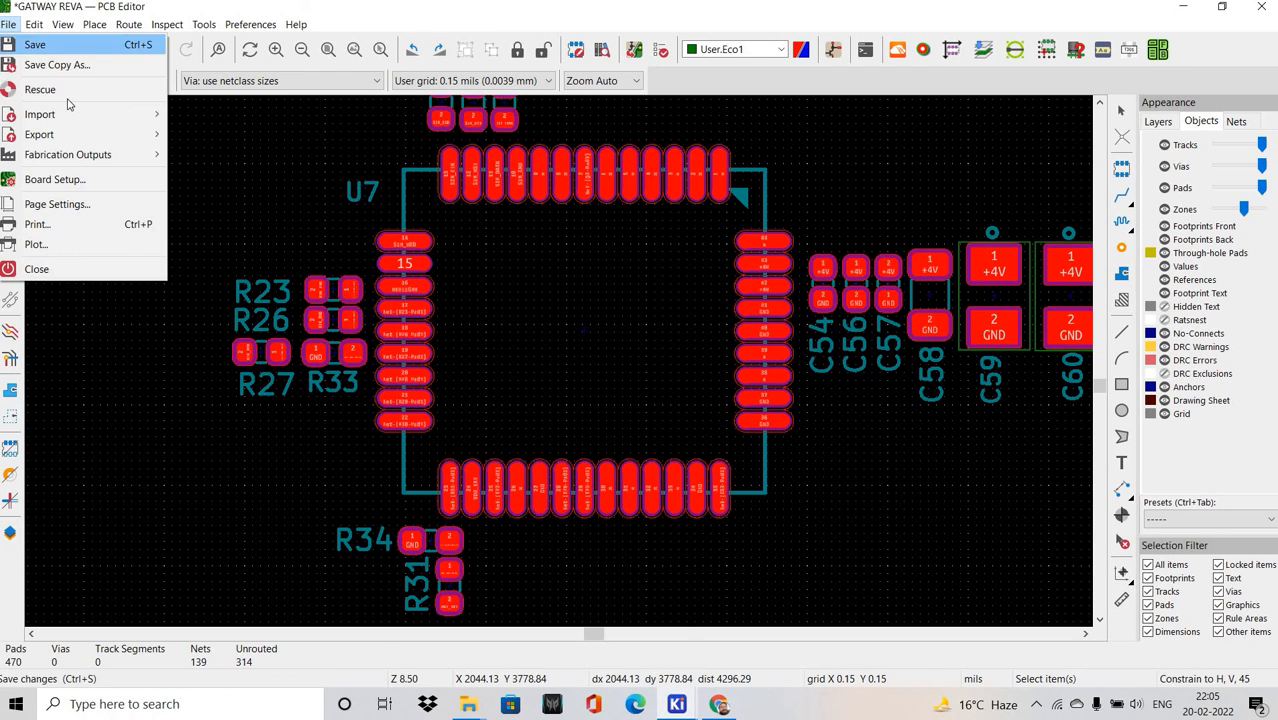
{"action": "left_click", "coordinate": [63, 24]}
{"action": "mouse_move", "coordinate": [273, 283]}
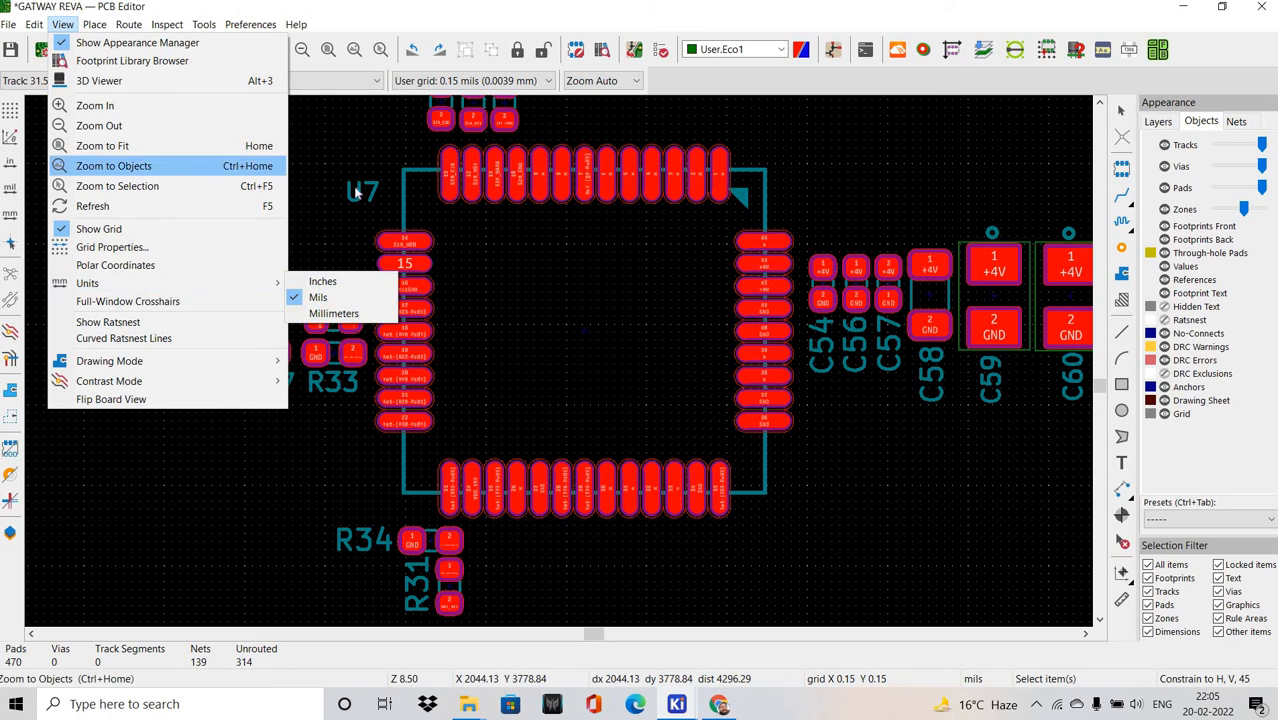
{"action": "key", "text": "Escape"}
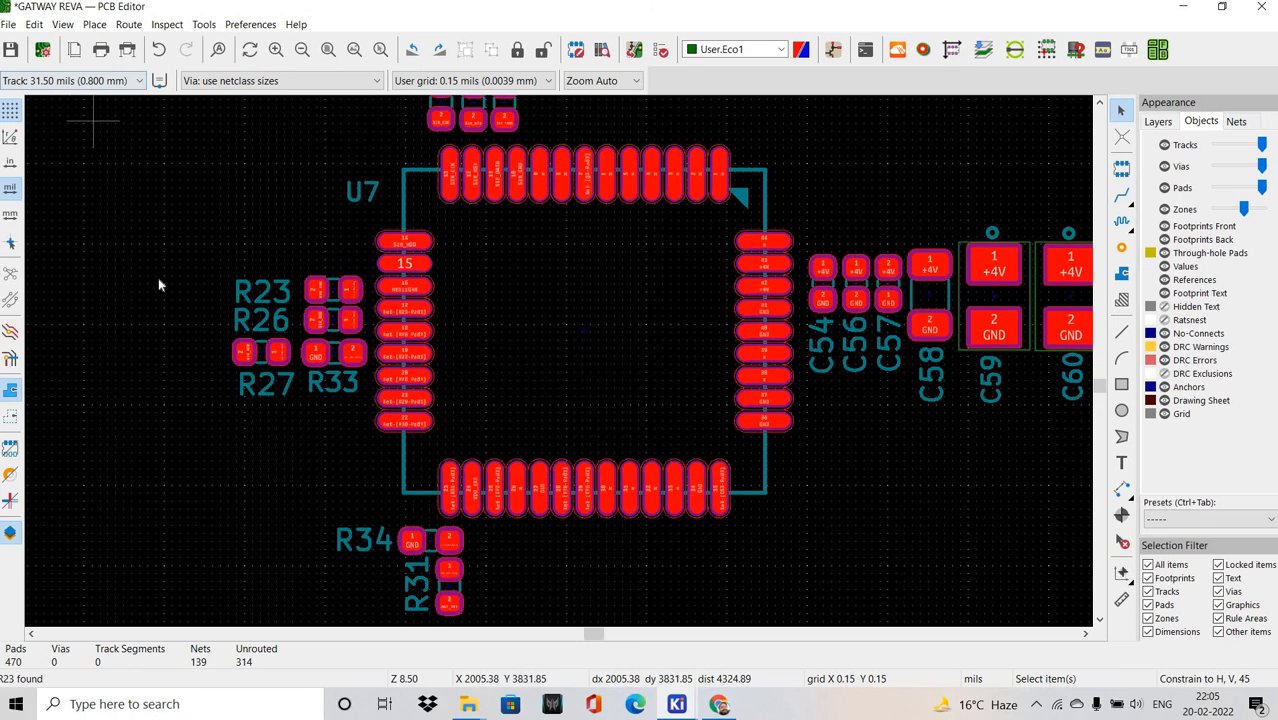
{"action": "left_click", "coordinate": [61, 25]}
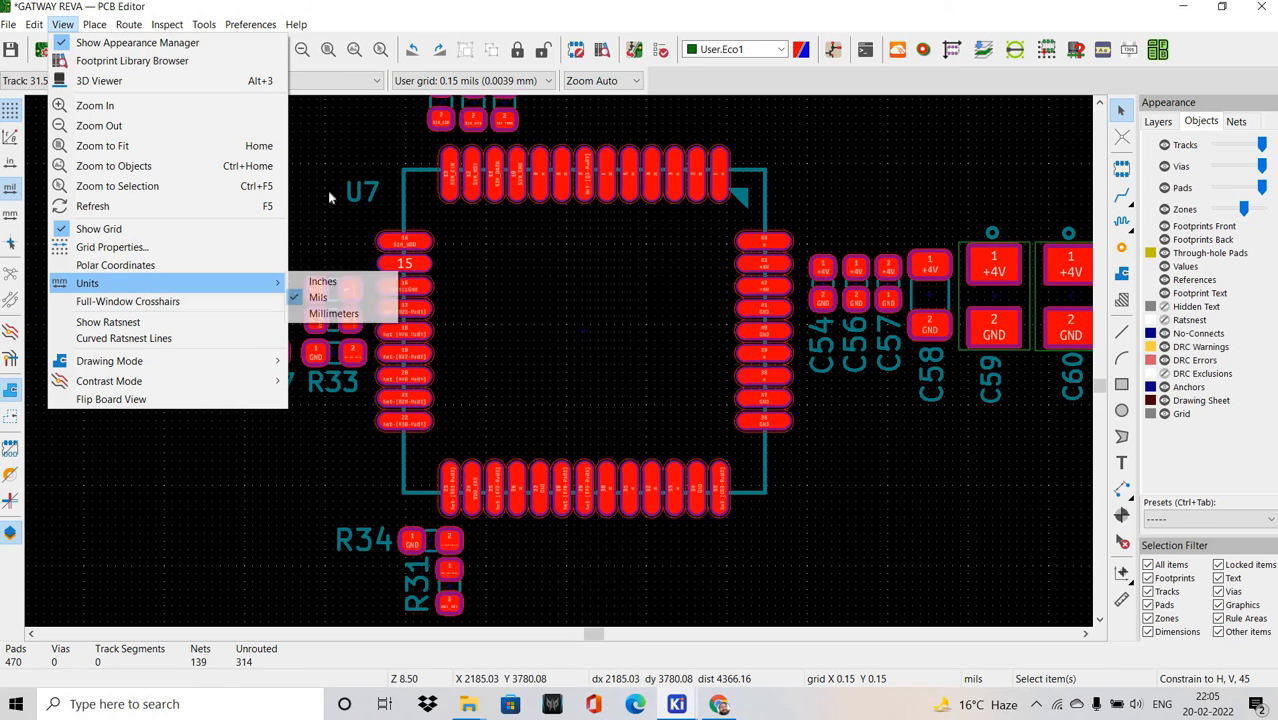
In the physical stackup, set Dielectric 1 and Dielectric 3 to PrePreg and Dielectric 2 to Core.
{"action": "left_click", "coordinate": [42, 52]}
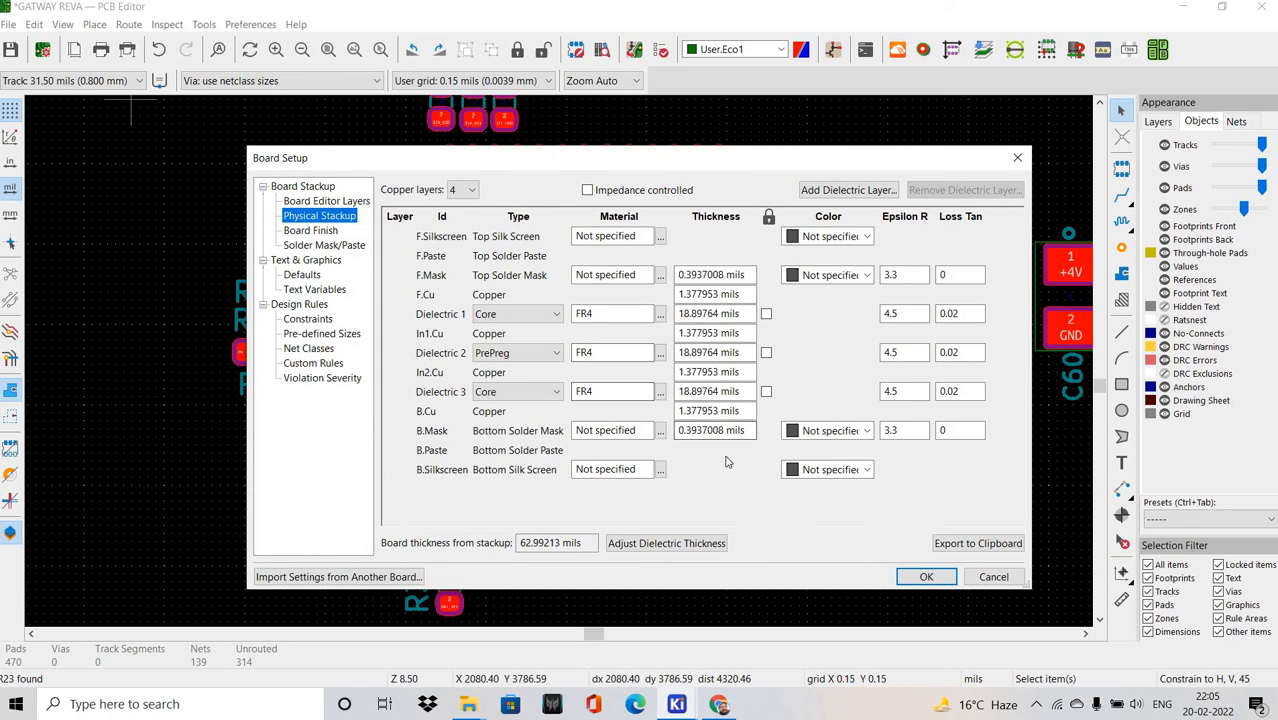
{"action": "key", "text": "Tab"}
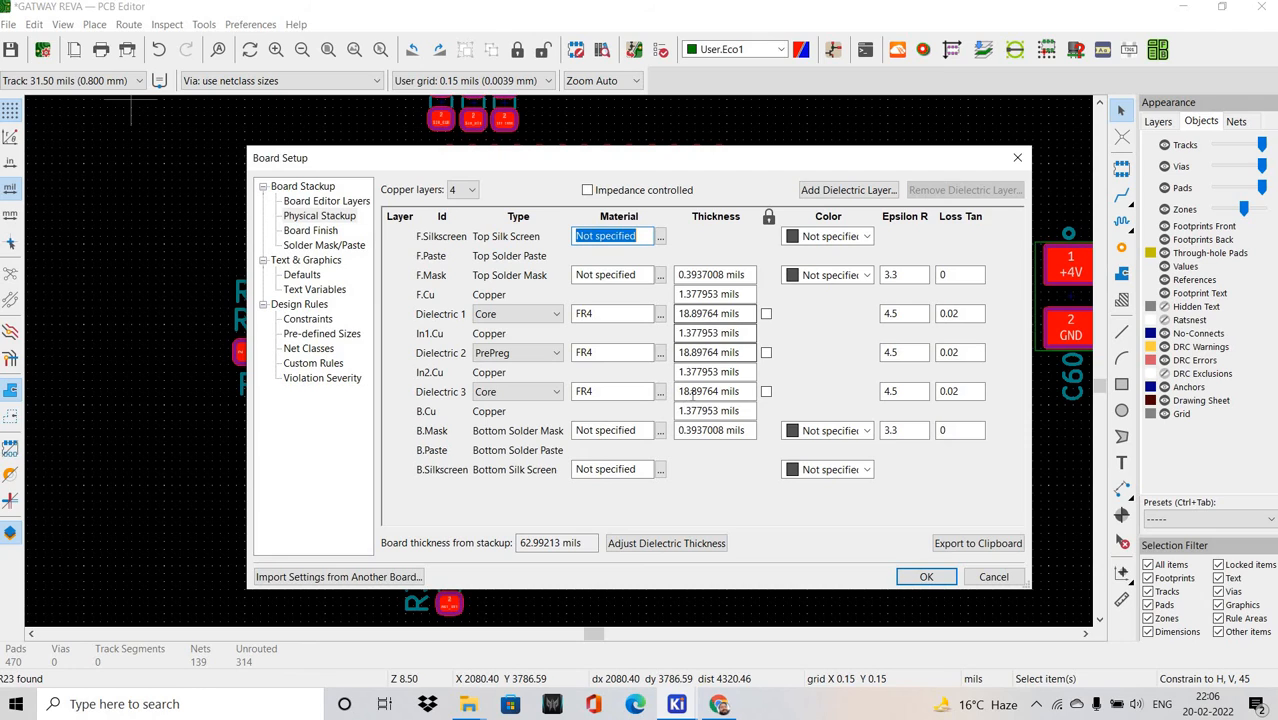
{"action": "left_click", "coordinate": [517, 314]}
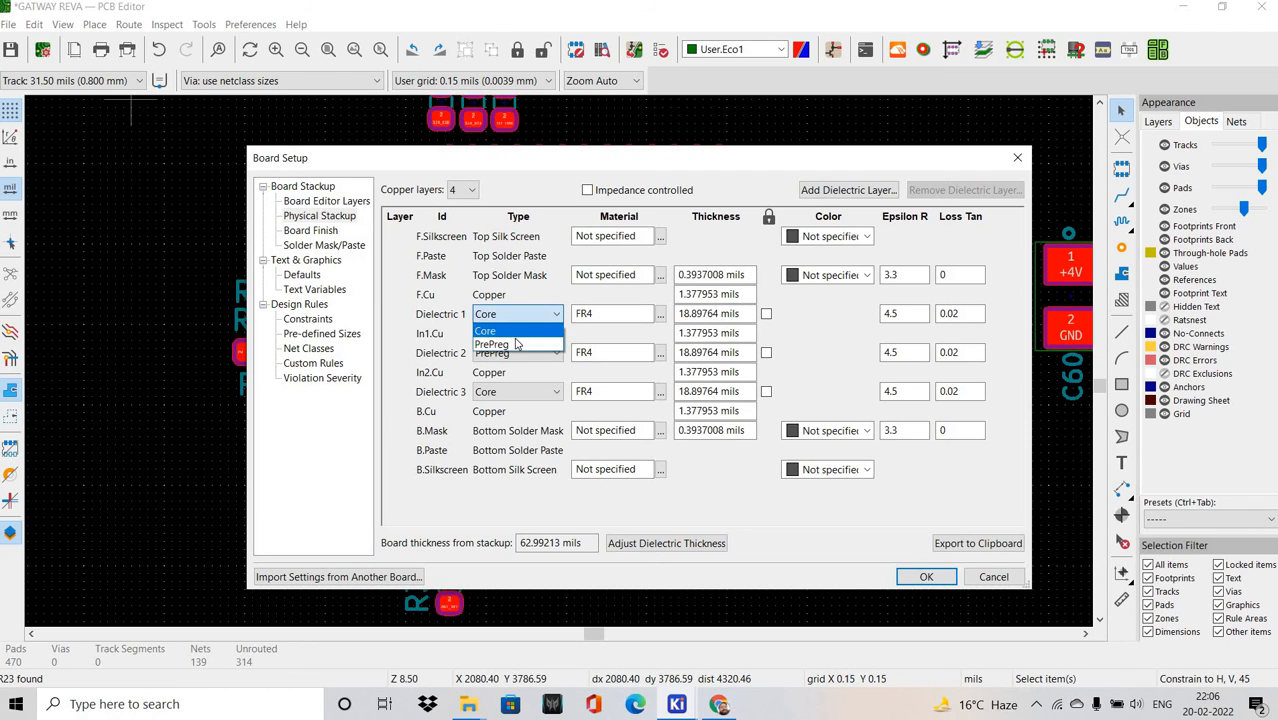
{"action": "left_click", "coordinate": [515, 341]}
{"action": "left_click", "coordinate": [517, 391]}
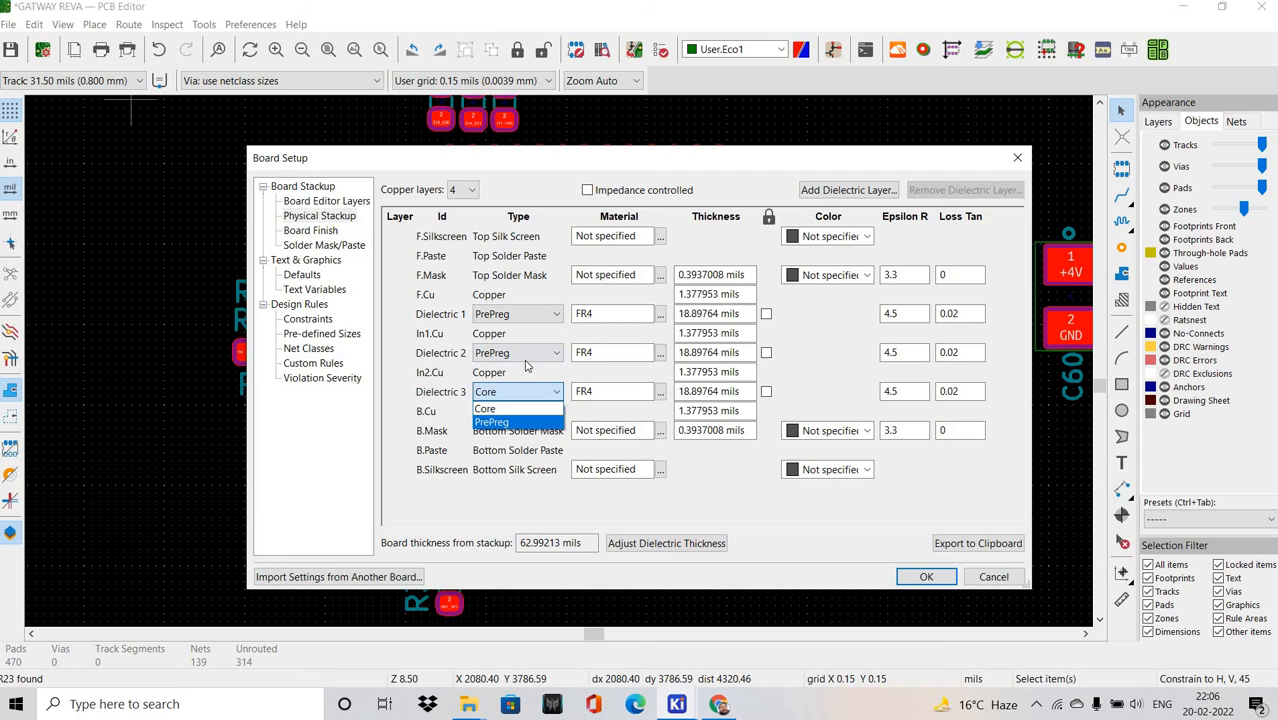
{"action": "left_click", "coordinate": [515, 421]}
{"action": "left_click", "coordinate": [517, 352]}
{"action": "left_click", "coordinate": [515, 367]}
{"action": "key", "text": "Tab"}
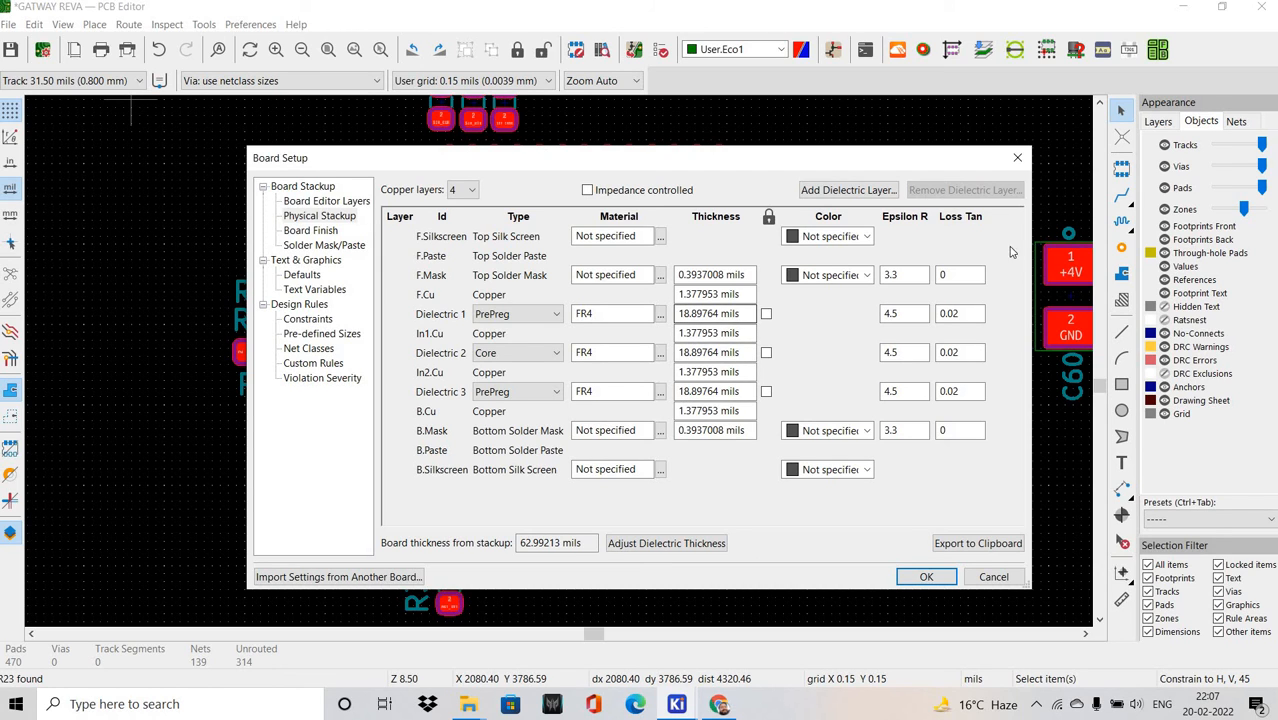
Copy Dielectric 1's thickness into Calculator, multiply it by 3 for the combined dielectric thickness, and clear the calculation.
{"action": "key", "text": "XF86Calculator"}
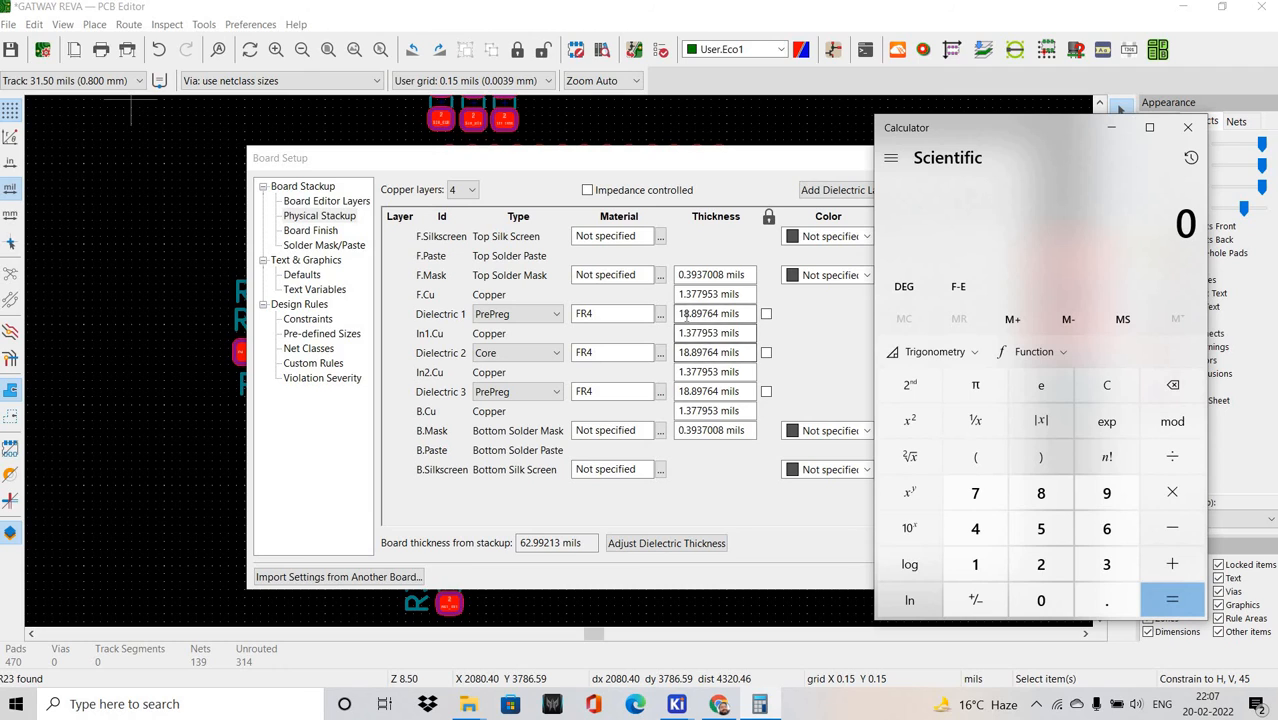
{"action": "left_click", "coordinate": [713, 313]}
{"action": "left_click_drag", "start_coordinate": [650, 321], "coordinate": [659, 322]}
{"action": "key", "text": "ctrl+c"}
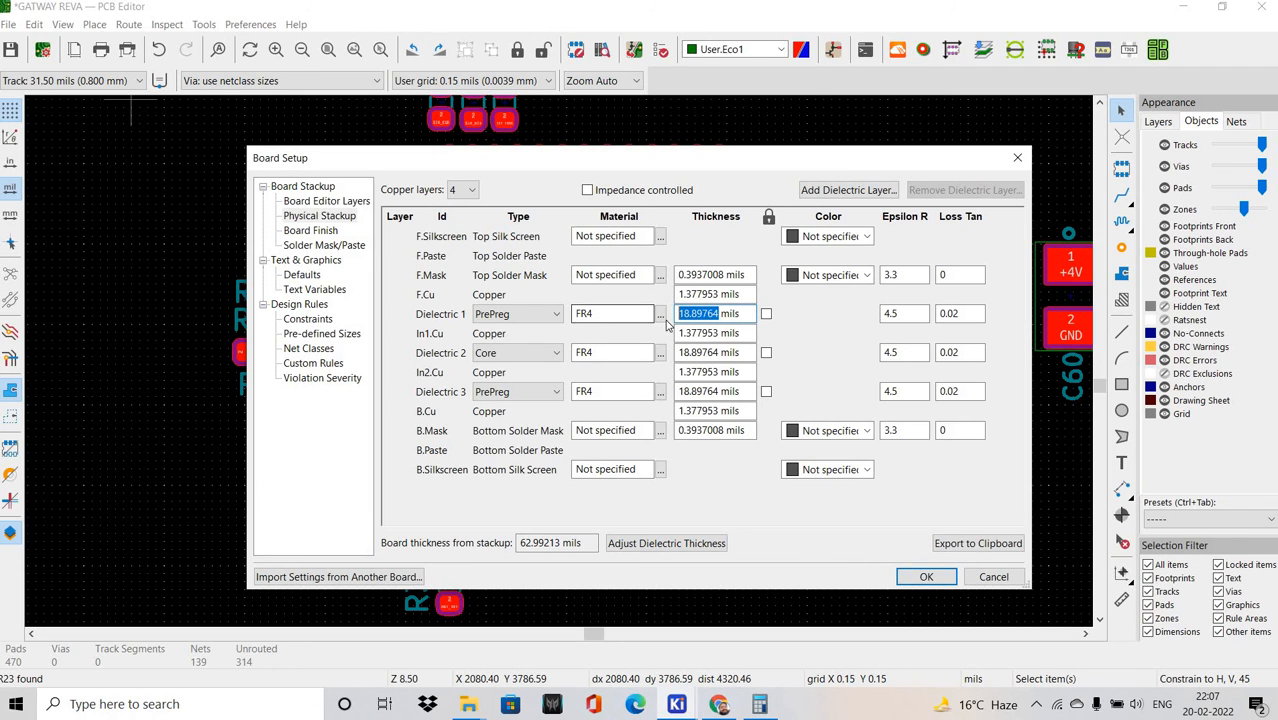
{"action": "left_click", "coordinate": [760, 705]}
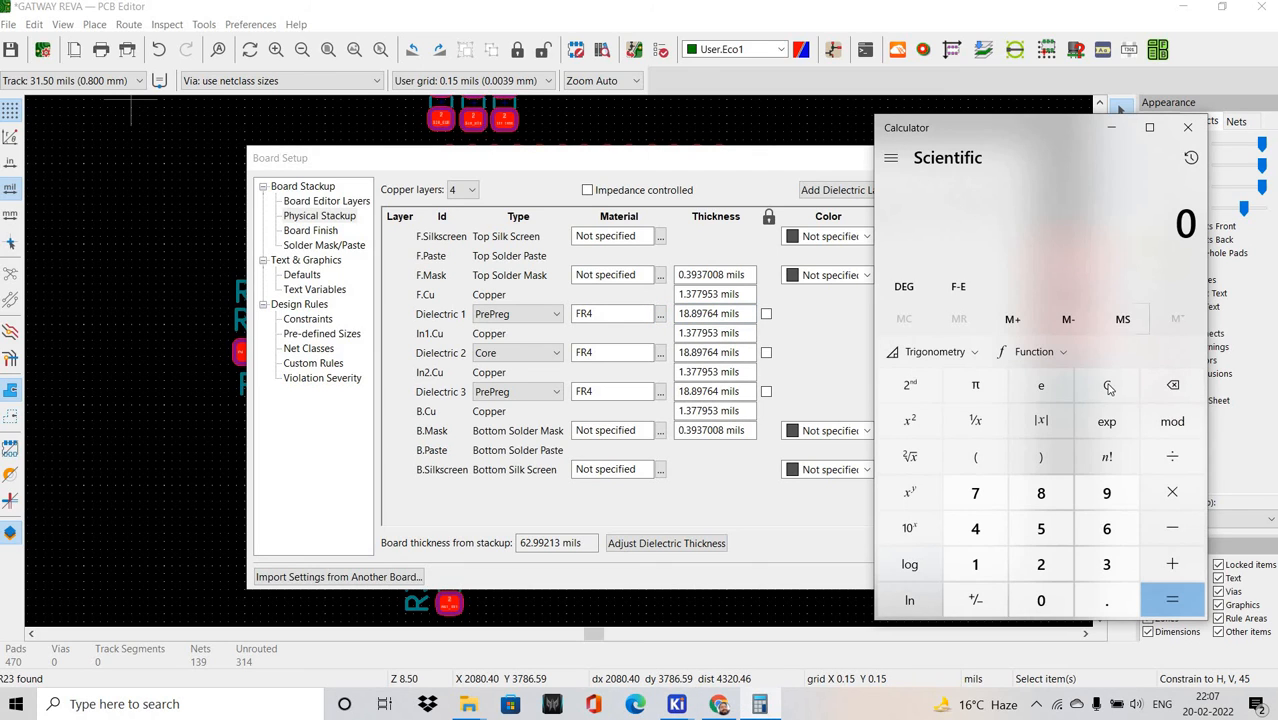
{"action": "key", "text": "ctrl+v"}
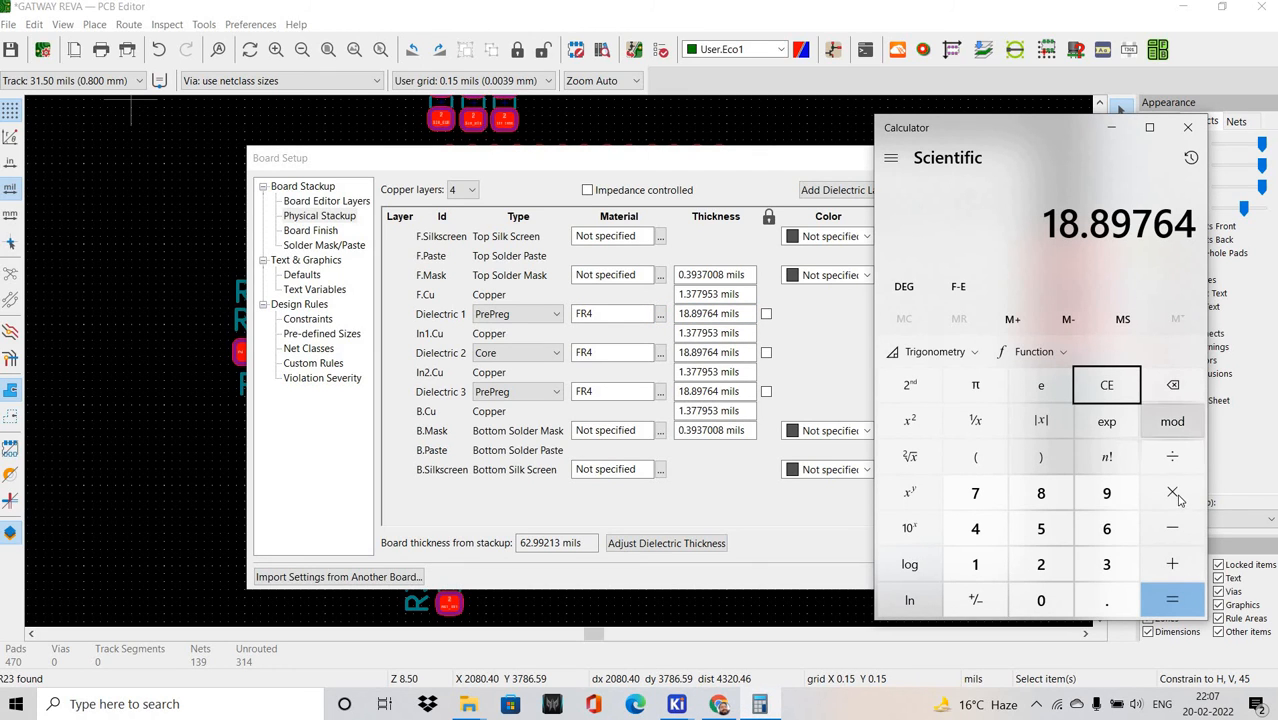
{"action": "left_click", "coordinate": [1172, 492]}
{"action": "left_click", "coordinate": [1106, 564]}
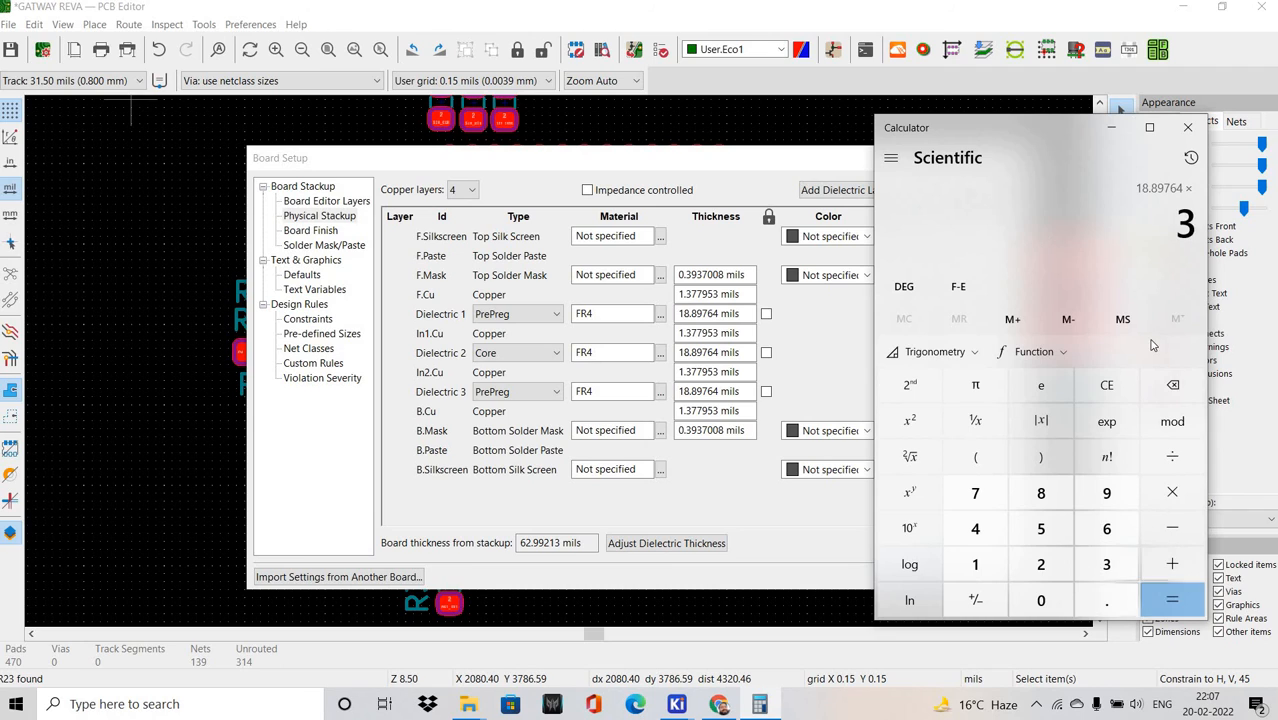
{"action": "left_click", "coordinate": [1170, 599]}
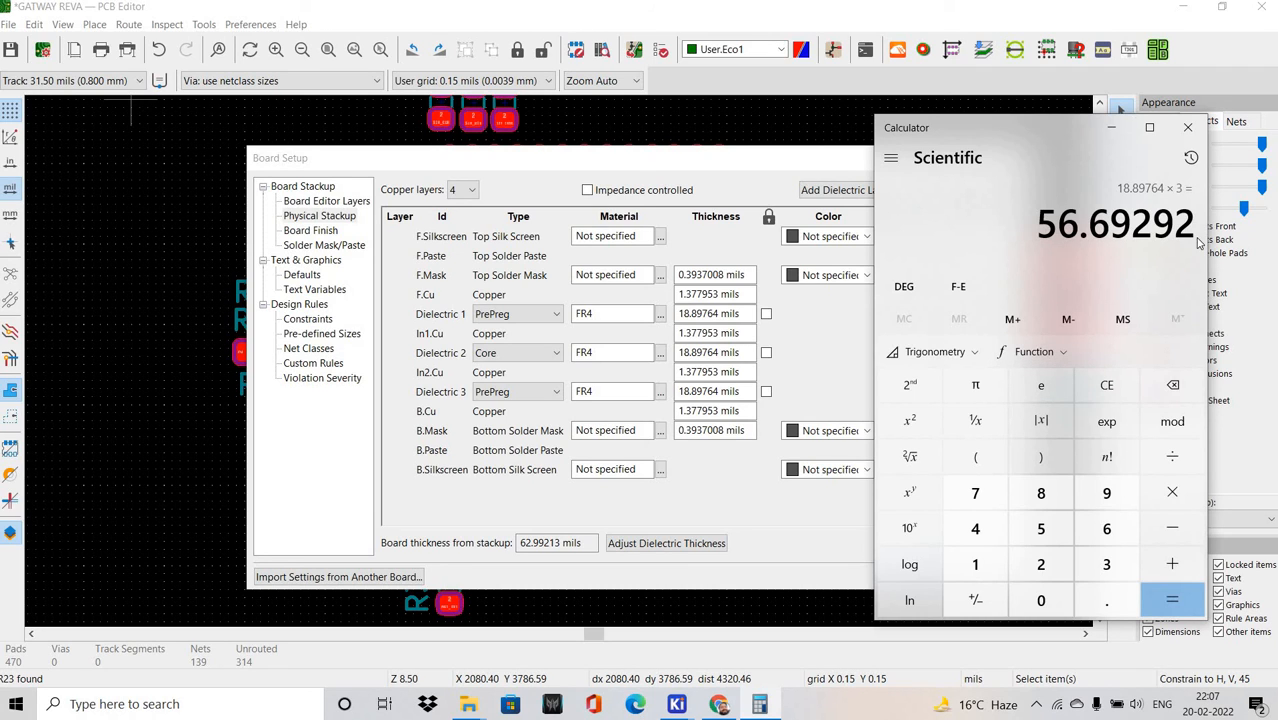
{"action": "left_click_drag", "start_coordinate": [1040, 225], "coordinate": [1178, 233]}
{"action": "left_click", "coordinate": [1107, 386]}
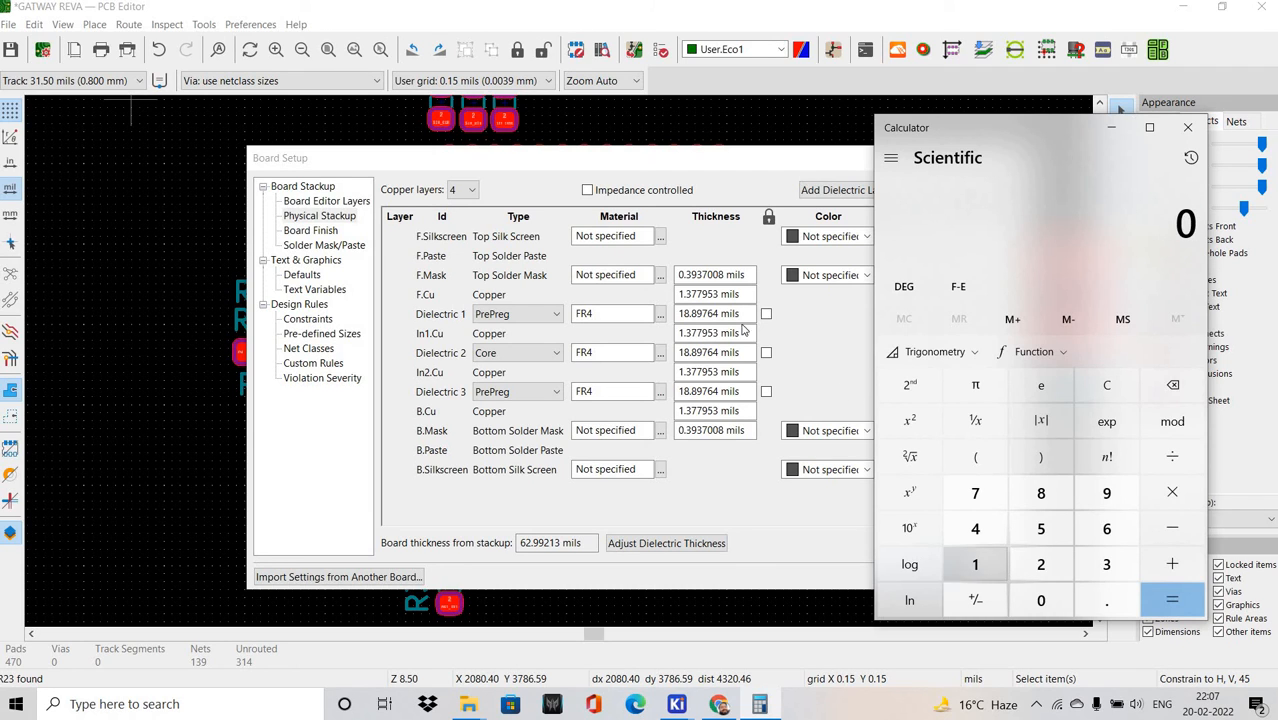
Set the F.Cu copper thickness to 1.4 mils and copy the value.
{"action": "left_click", "coordinate": [717, 293]}
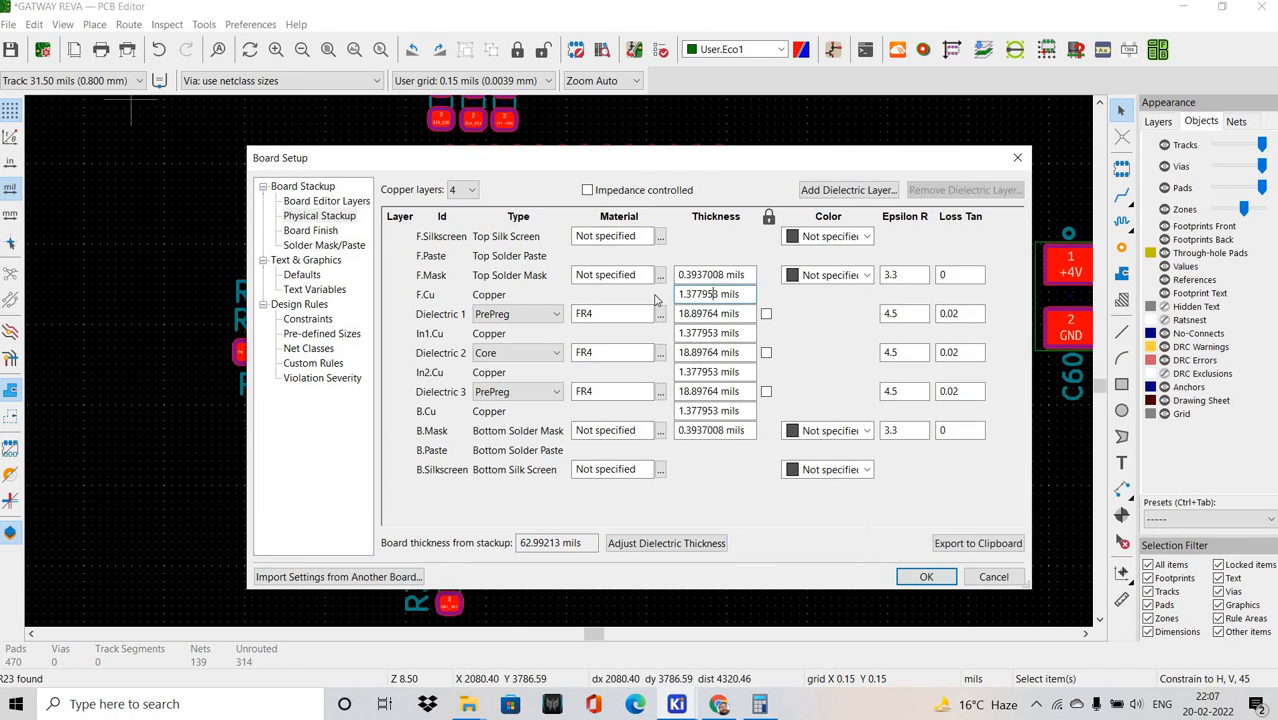
{"action": "left_click_drag", "start_coordinate": [717, 293], "coordinate": [677, 294]}
{"action": "type", "text": "1.4"}
{"action": "key", "text": "ctrl+a"}
{"action": "key", "text": "ctrl+c"}
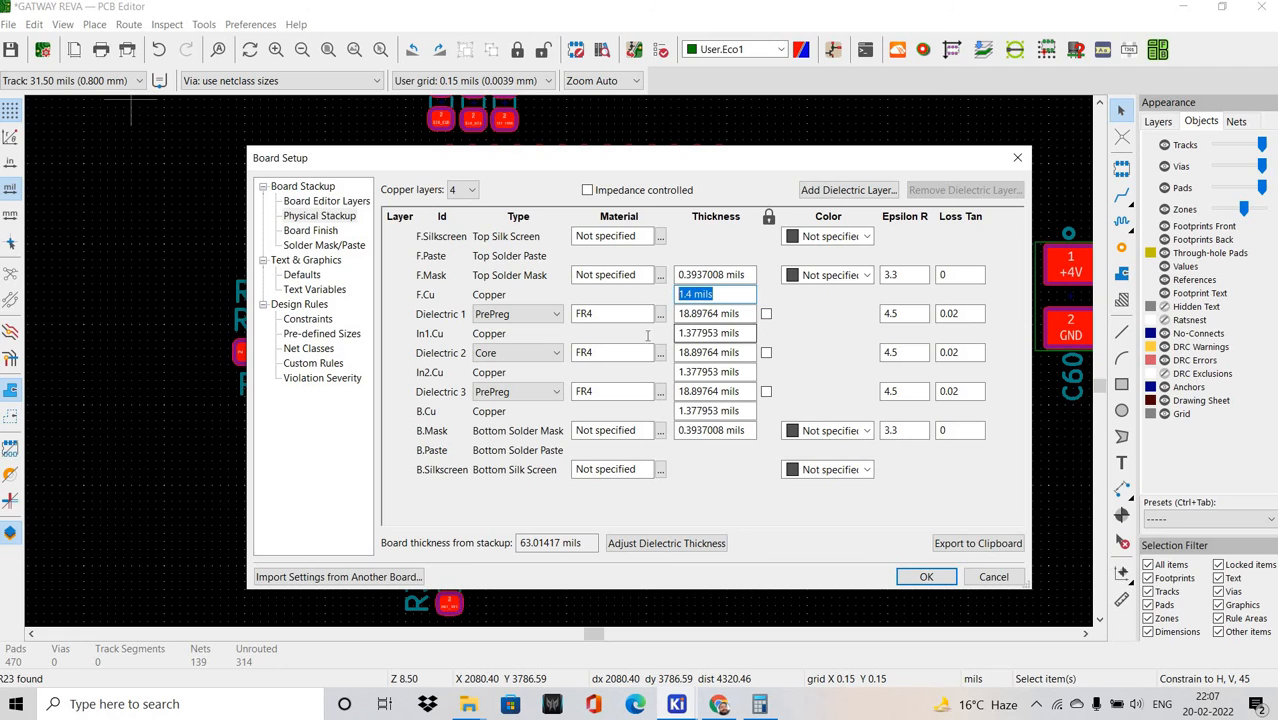
Paste the 1.4 mils copper thickness into the In1.Cu, In2.Cu and B.Cu layers of the stackup.
{"action": "left_click", "coordinate": [700, 333]}
{"action": "key", "text": "ctrl+a"}
{"action": "key", "text": "ctrl+v"}
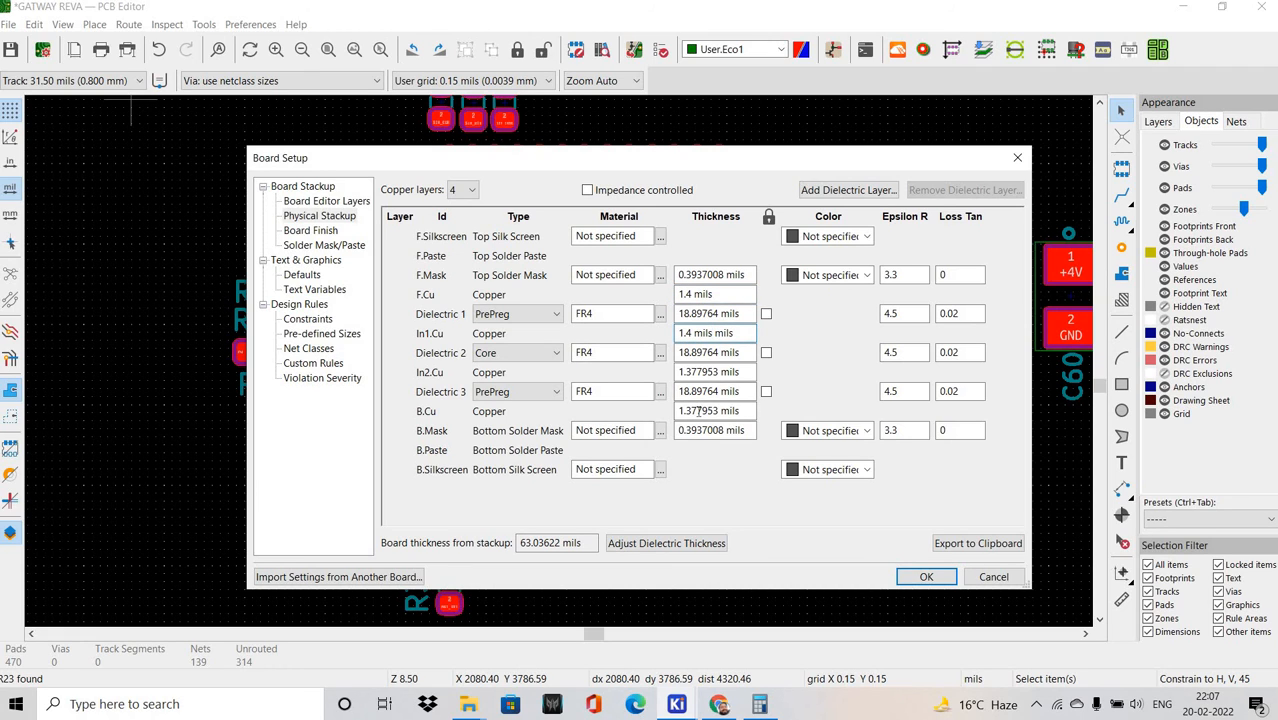
{"action": "left_click", "coordinate": [703, 371]}
{"action": "key", "text": "ctrl+v"}
{"action": "left_click_drag", "start_coordinate": [709, 422], "coordinate": [668, 420]}
{"action": "left_click", "coordinate": [707, 411]}
{"action": "key", "text": "ctrl+v"}
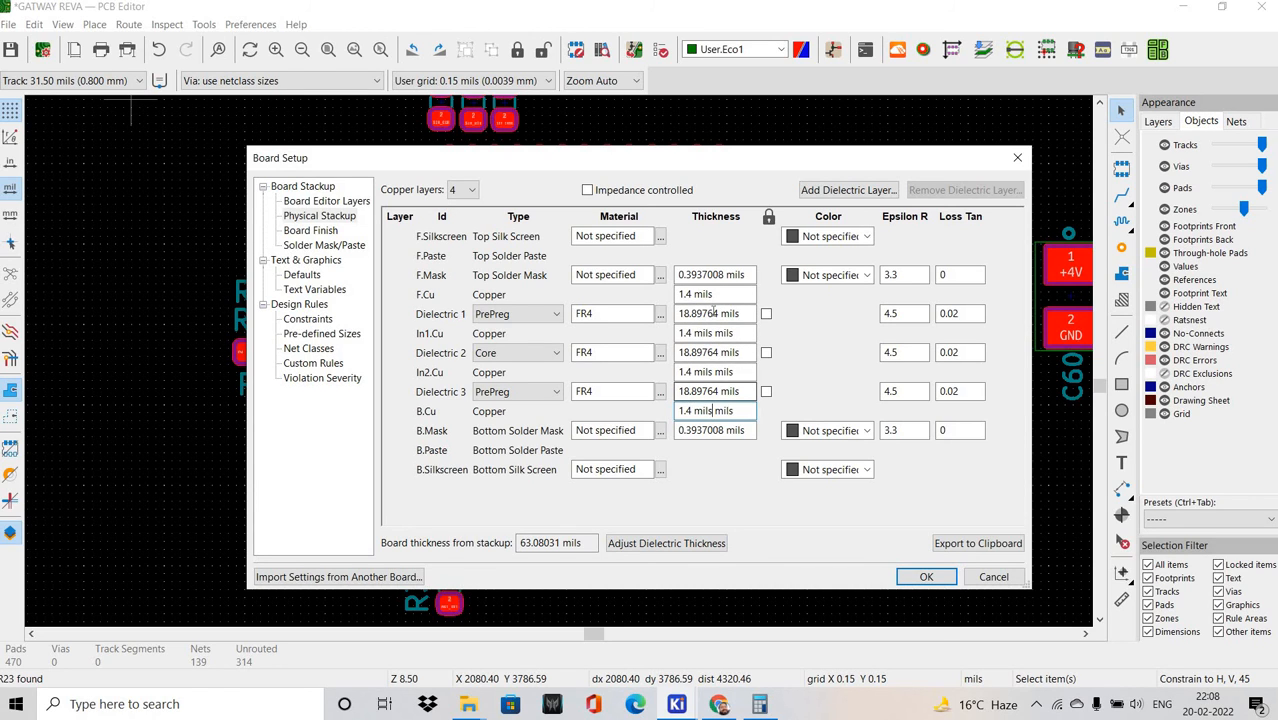
{"action": "left_click", "coordinate": [759, 704]}
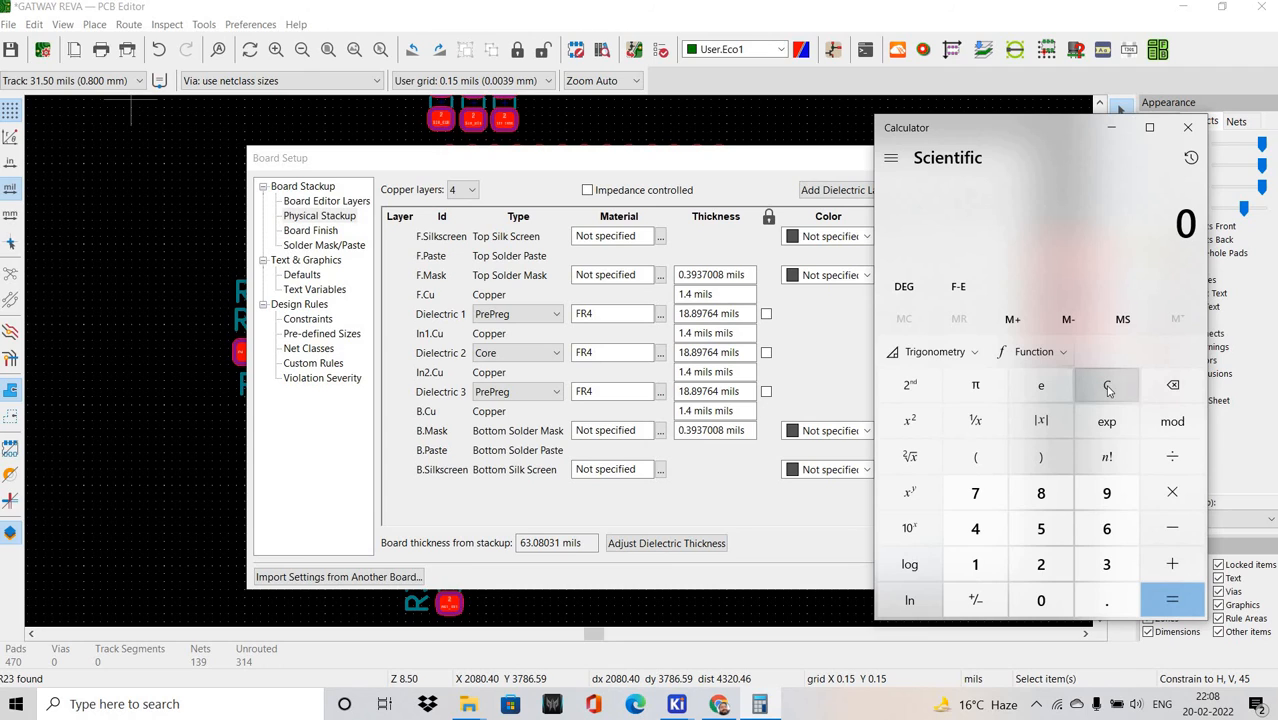
{"action": "left_click", "coordinate": [980, 562]}
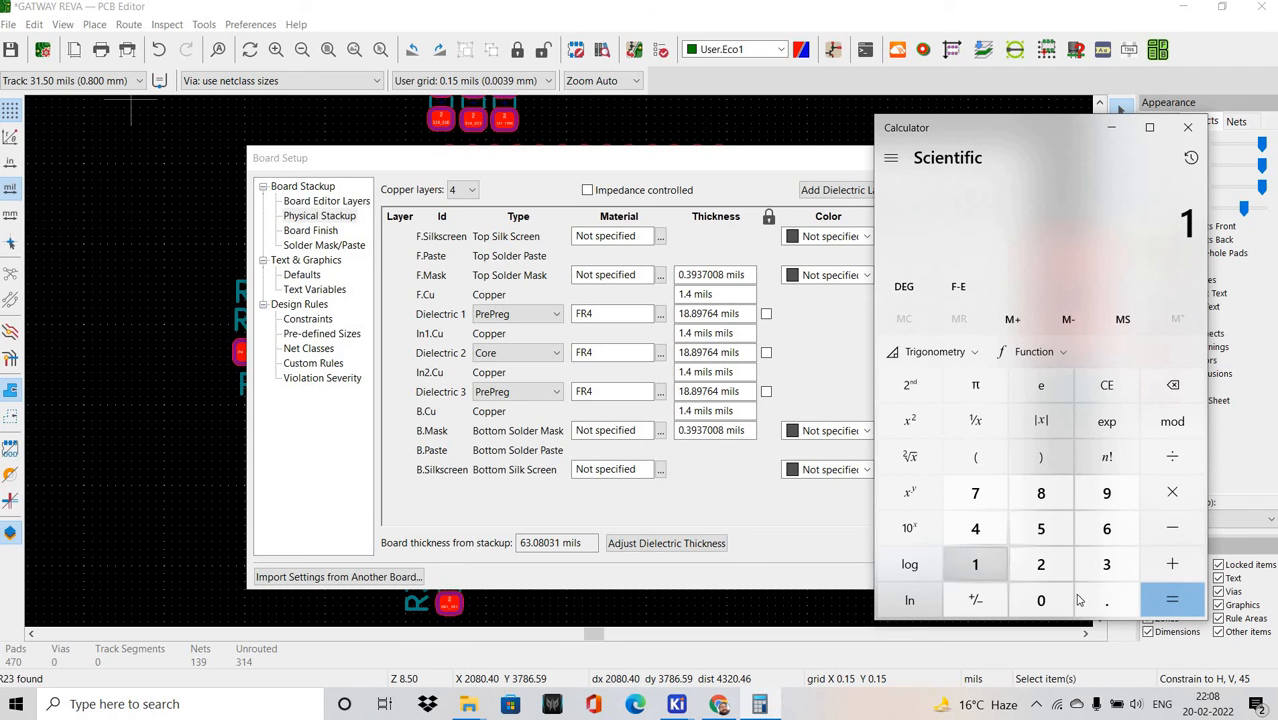
{"action": "left_click", "coordinate": [1041, 493]}
{"action": "left_click", "coordinate": [1106, 600]}
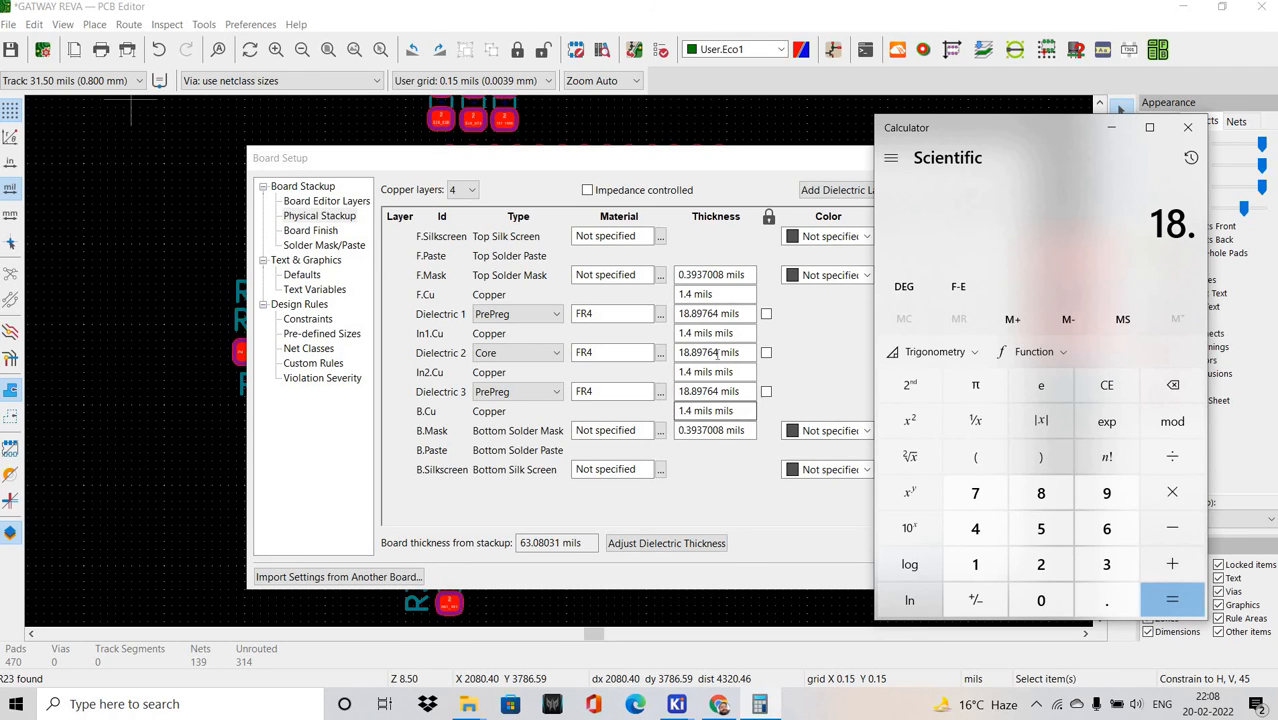
Copy Dielectric 2's thickness into Calculator, multiply it by 3, and copy the combined dielectric thickness.
{"action": "left_click_drag", "start_coordinate": [720, 352], "coordinate": [640, 372]}
{"action": "key", "text": "ctrl+c"}
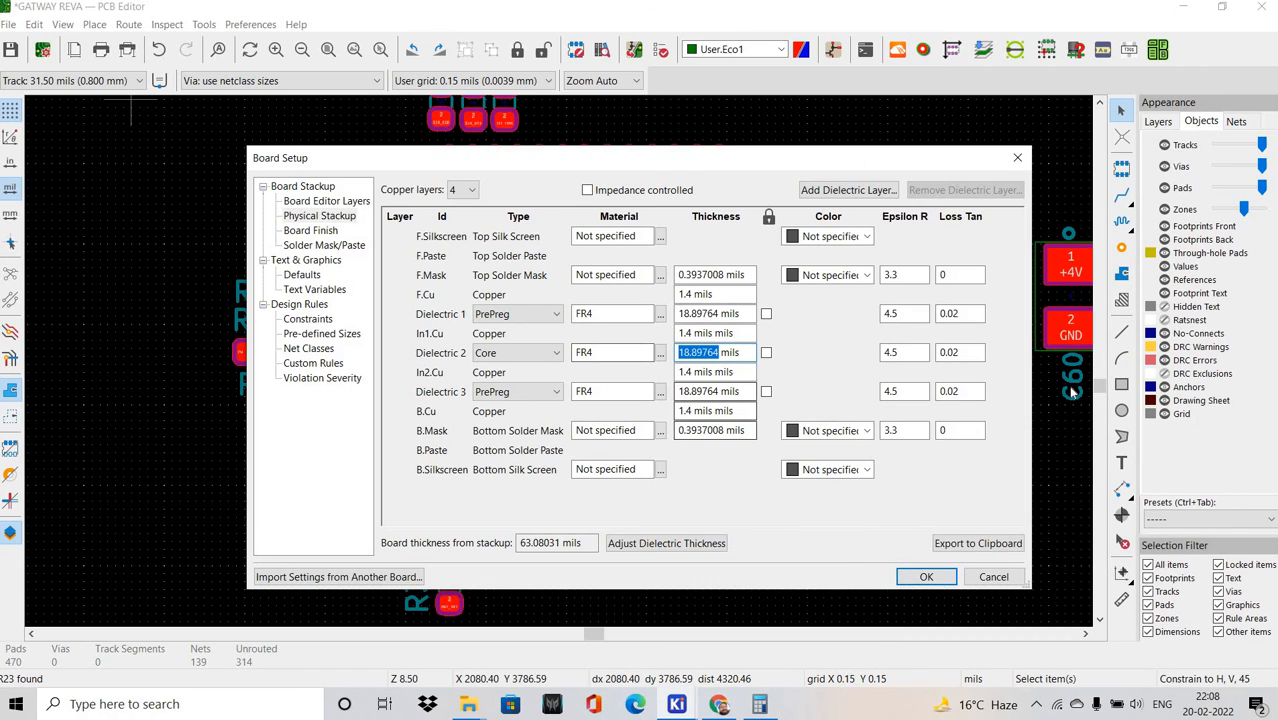
{"action": "left_click", "coordinate": [759, 704]}
{"action": "left_click", "coordinate": [1104, 393]}
{"action": "key", "text": "ctrl+v"}
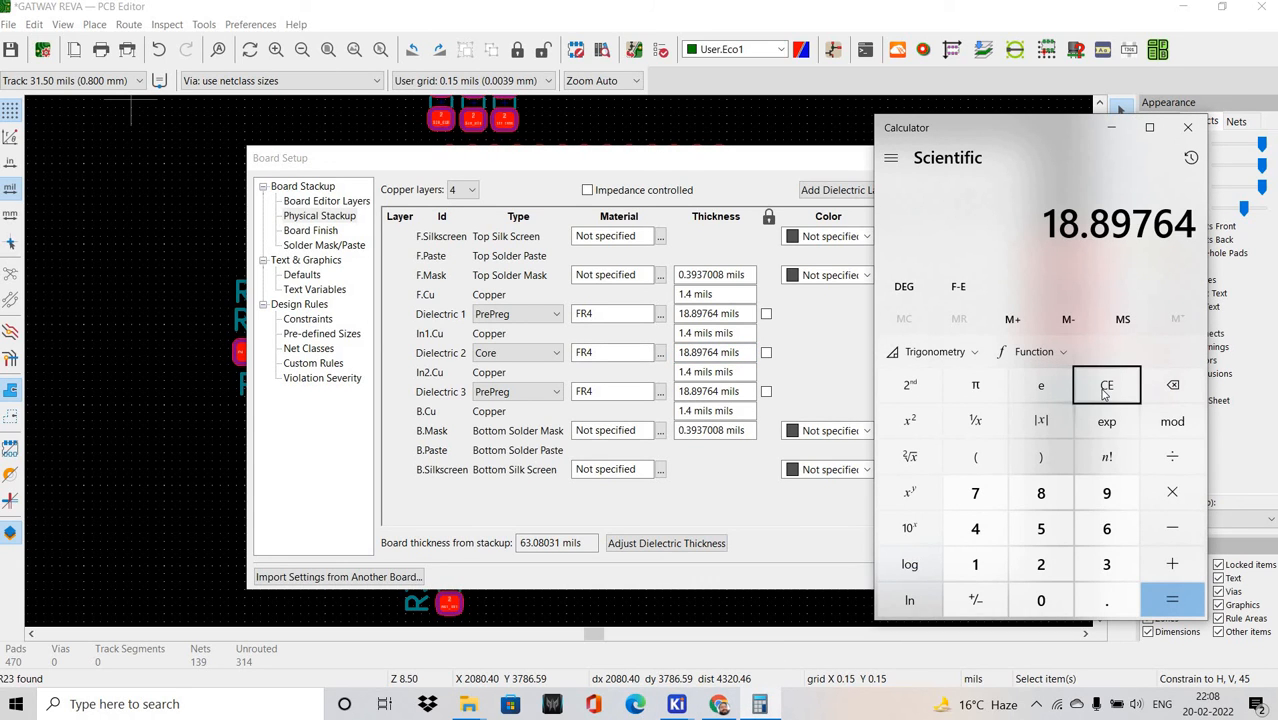
{"action": "type", "text": "*3"}
{"action": "key", "text": "Return"}
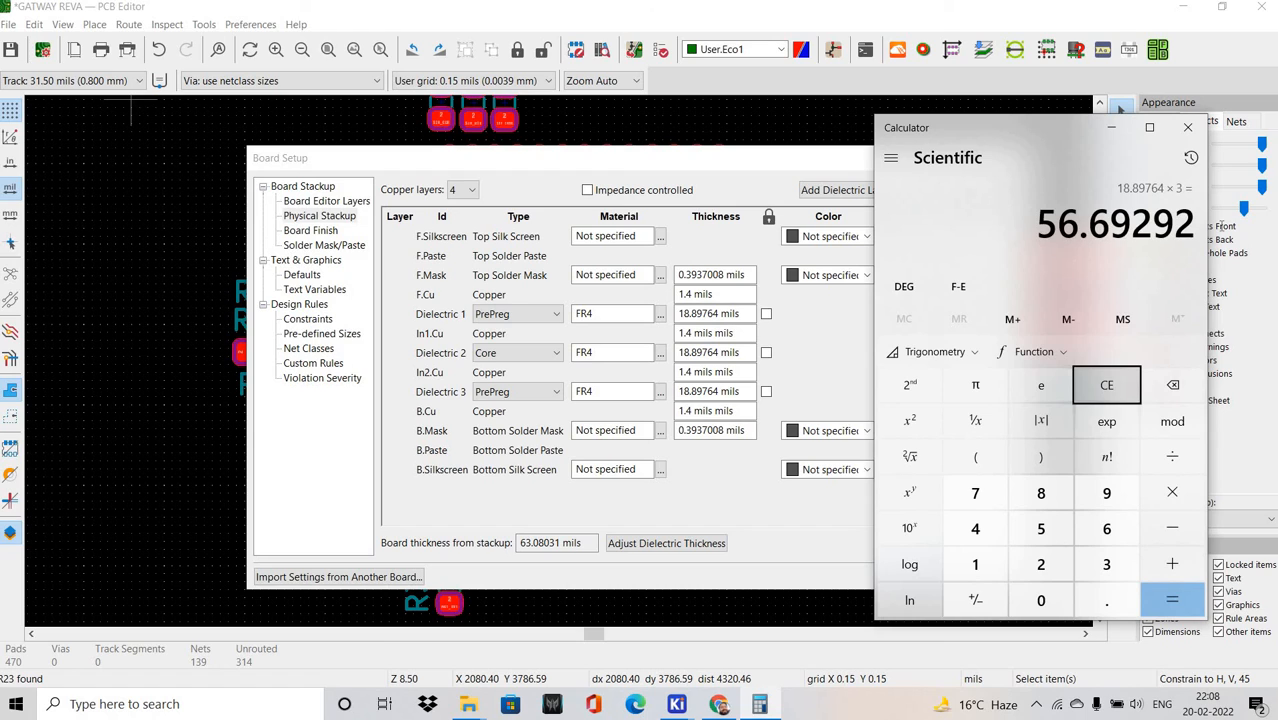
{"action": "key", "text": "ctrl+c"}
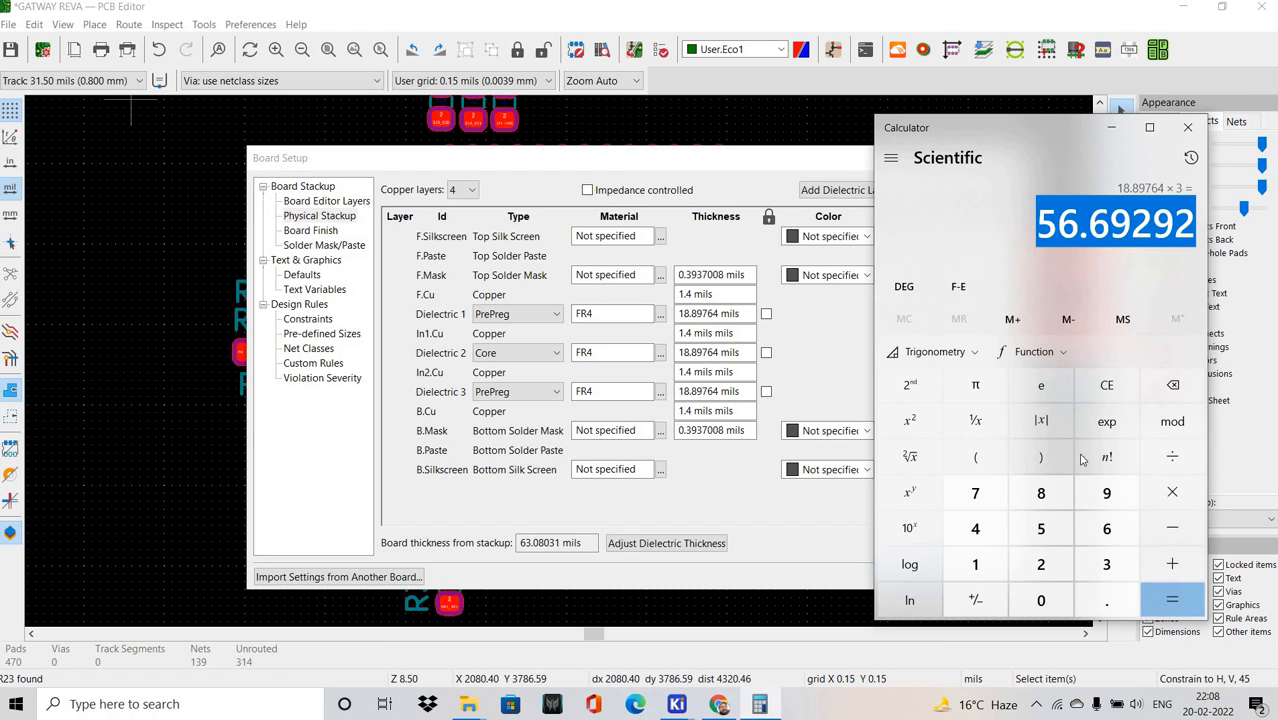
Calculate 1.4 × 3 for the copper layers, add the copied dielectric total, and select the resulting sum.
{"action": "left_click", "coordinate": [1112, 386]}
{"action": "type", "text": "1.4"}
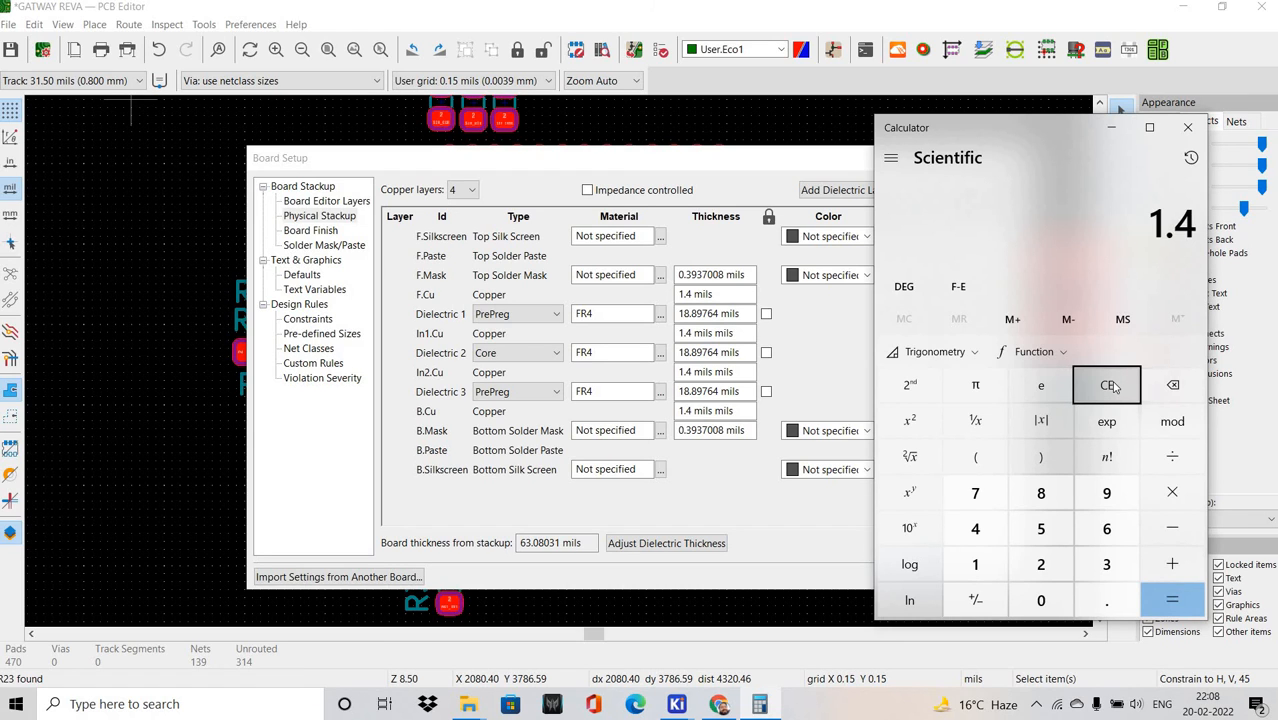
{"action": "type", "text": "*3"}
{"action": "key", "text": "Return"}
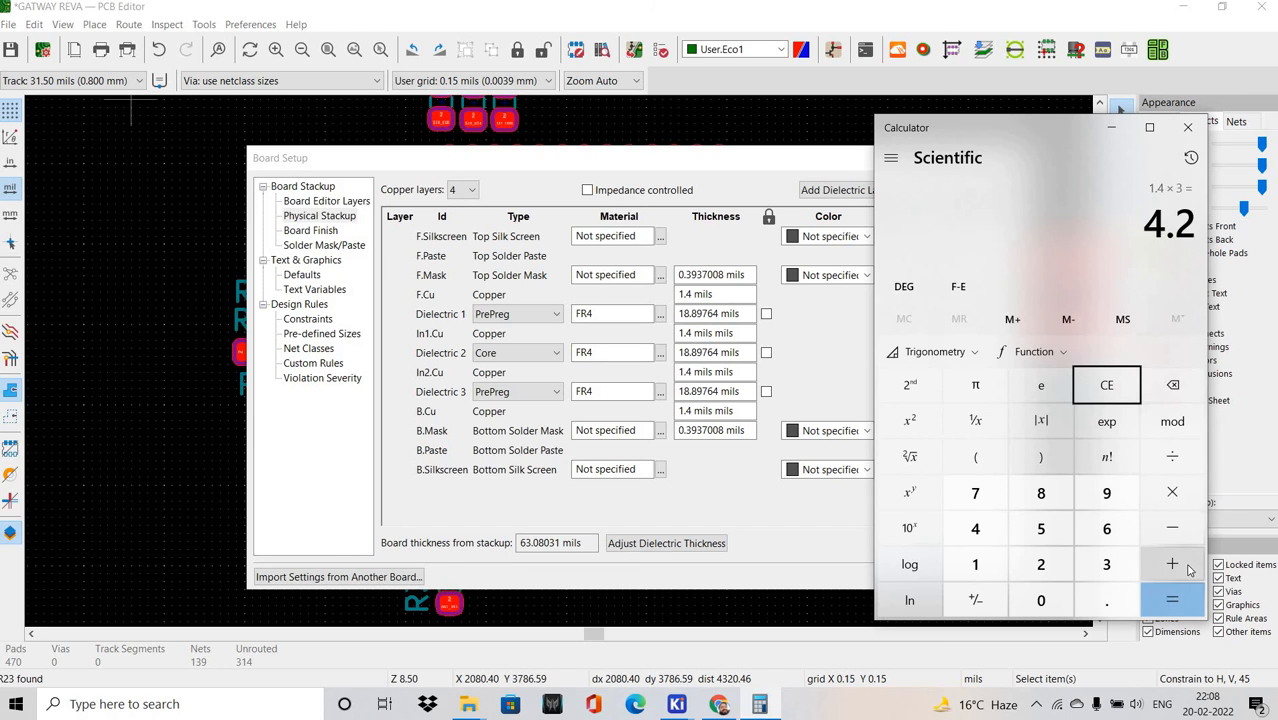
{"action": "left_click", "coordinate": [1188, 568]}
{"action": "key", "text": "ctrl+v"}
{"action": "key", "text": "Return"}
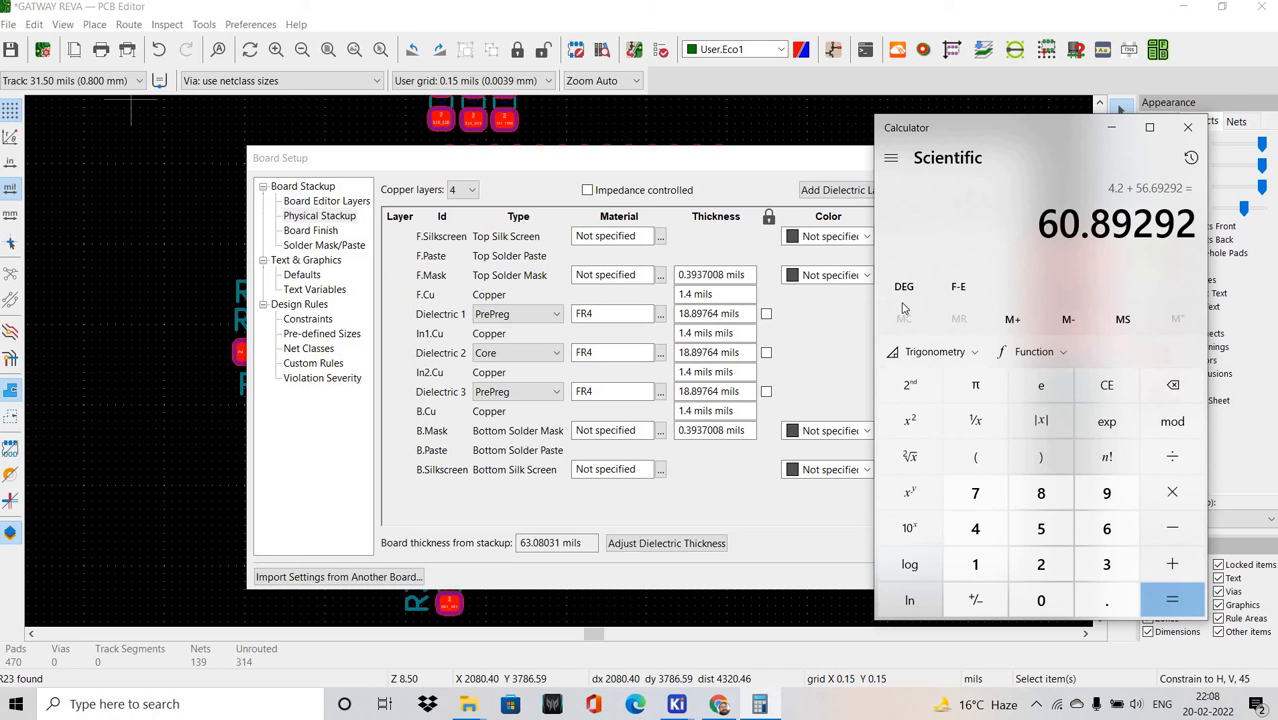
{"action": "left_click_drag", "start_coordinate": [1194, 230], "coordinate": [989, 248]}
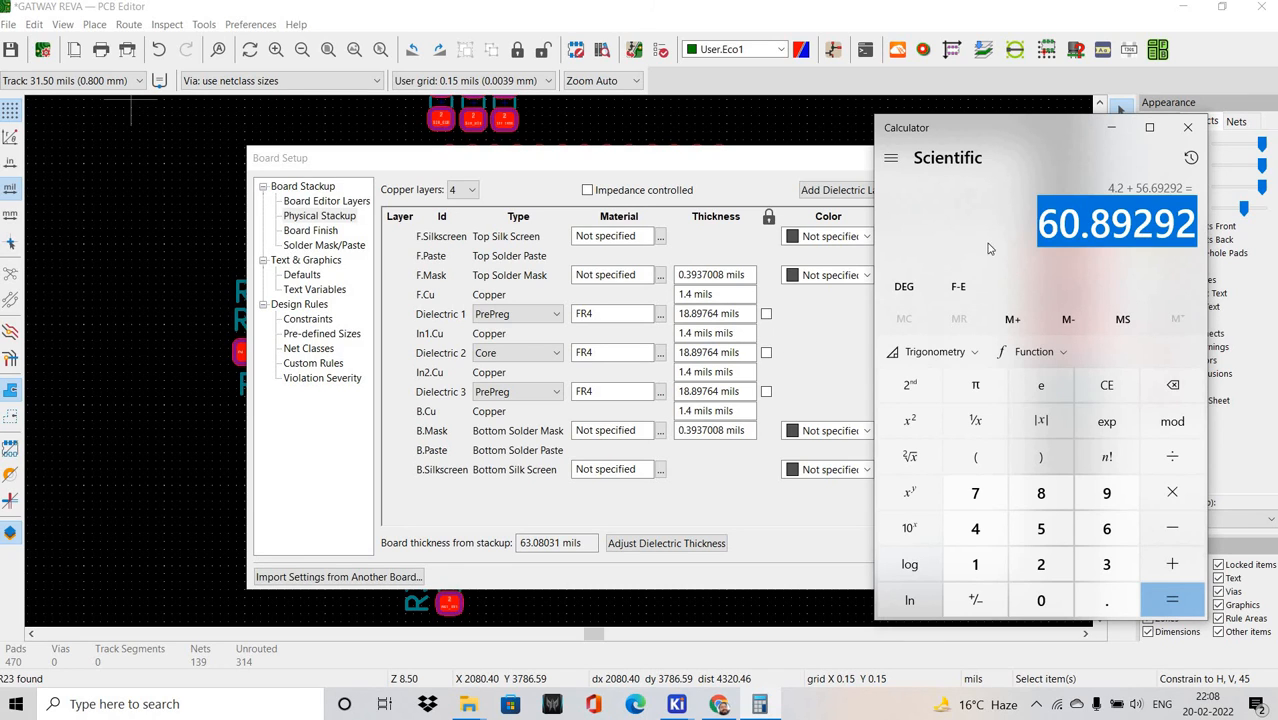
Calculate 0.3937008 × 2 for the two solder masks and add the 60.89292 copper and dielectric total.
{"action": "left_click", "coordinate": [1100, 388]}
{"action": "type", "text": "."}
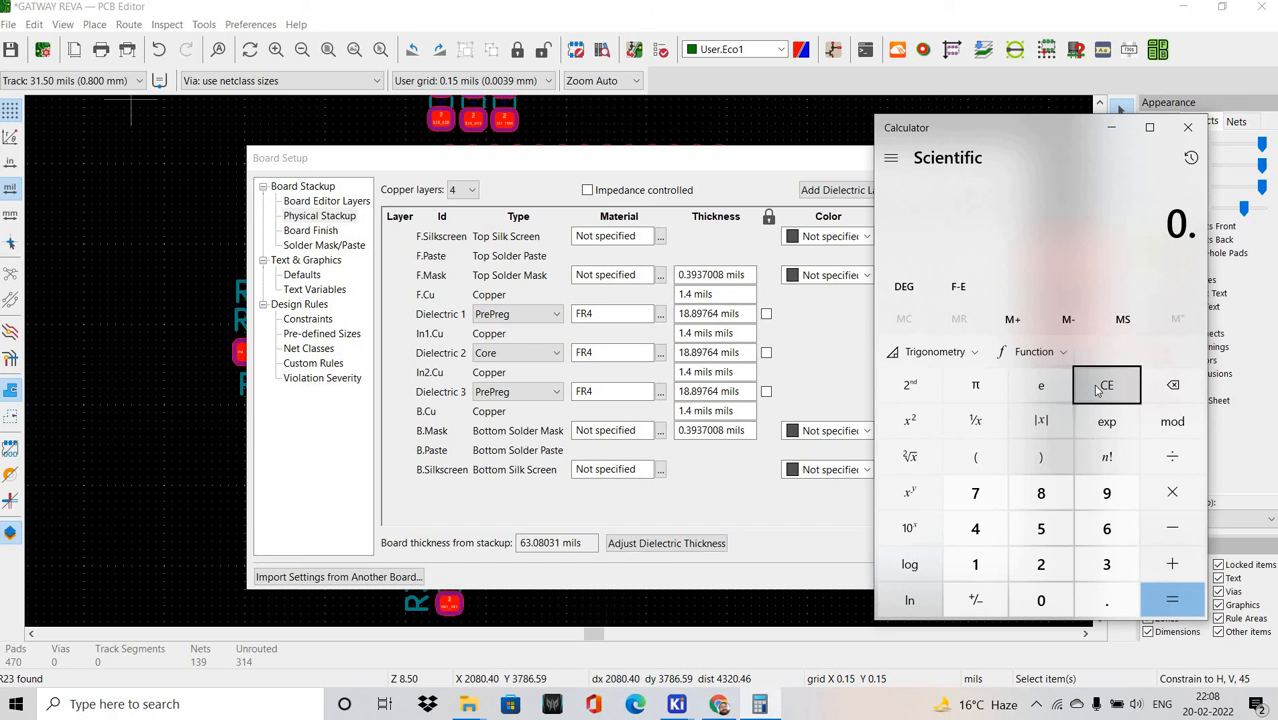
{"action": "type", "text": "39"}
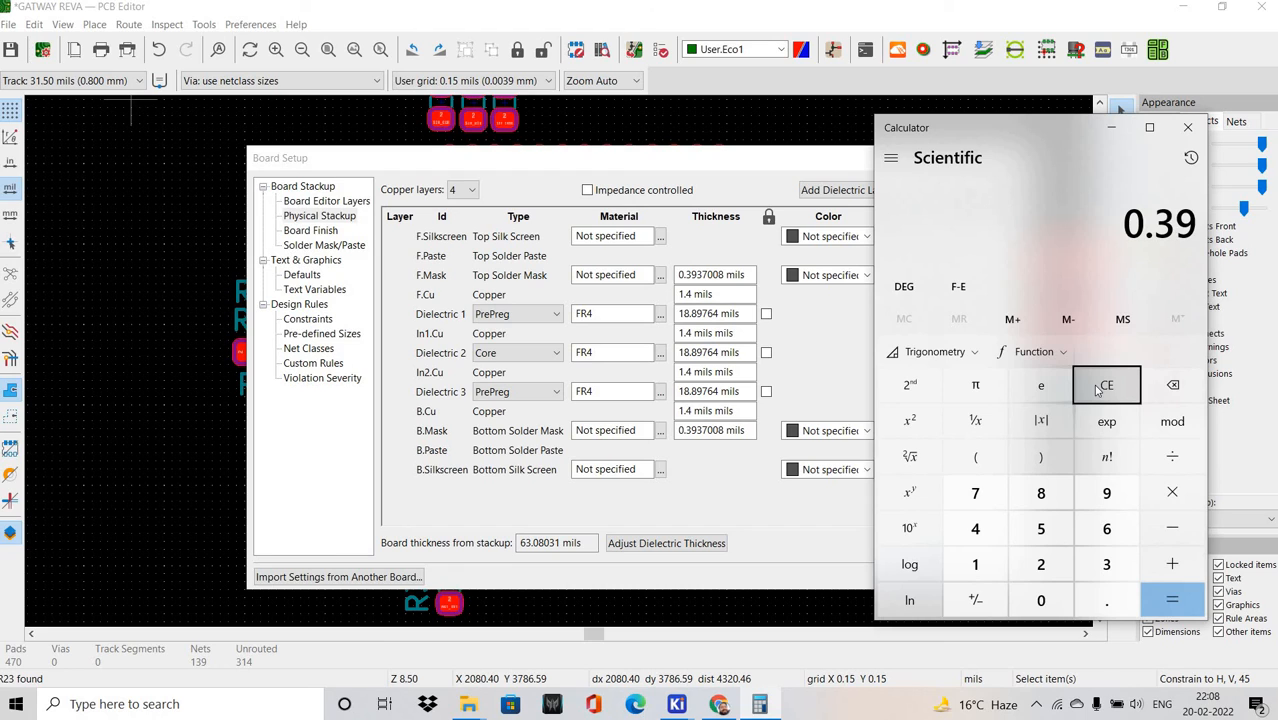
{"action": "type", "text": "37008"}
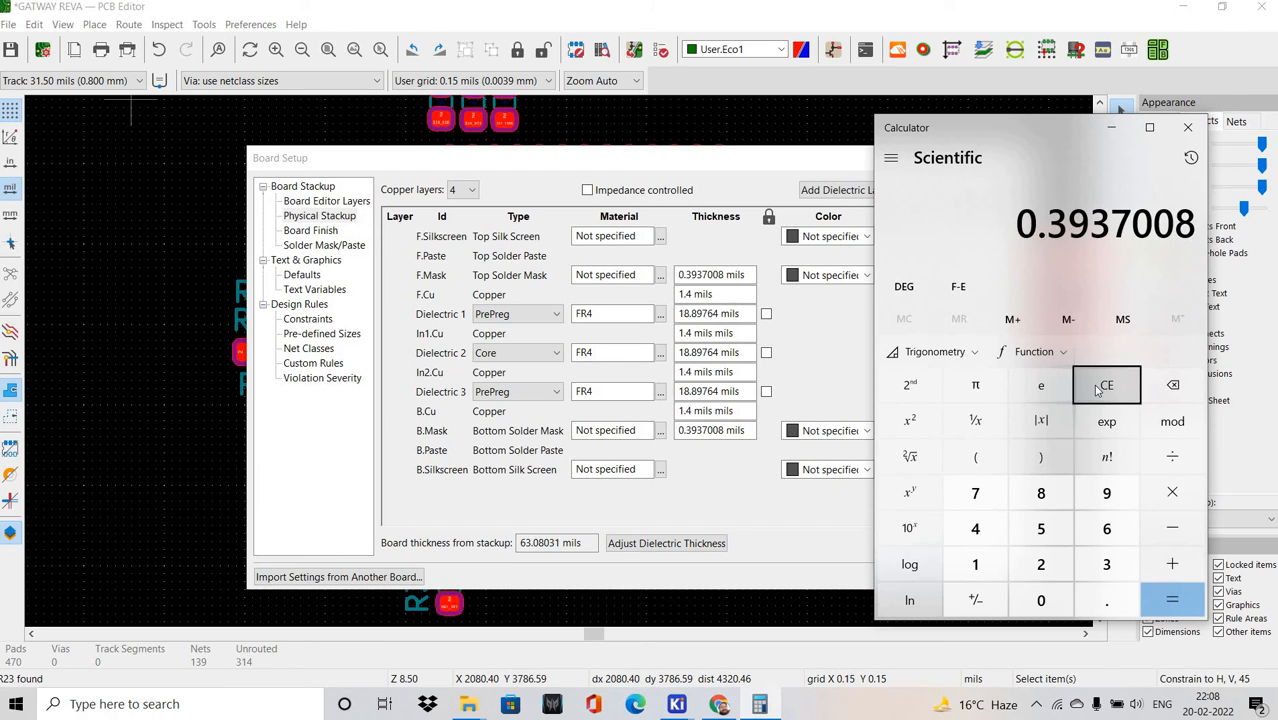
{"action": "type", "text": "*2"}
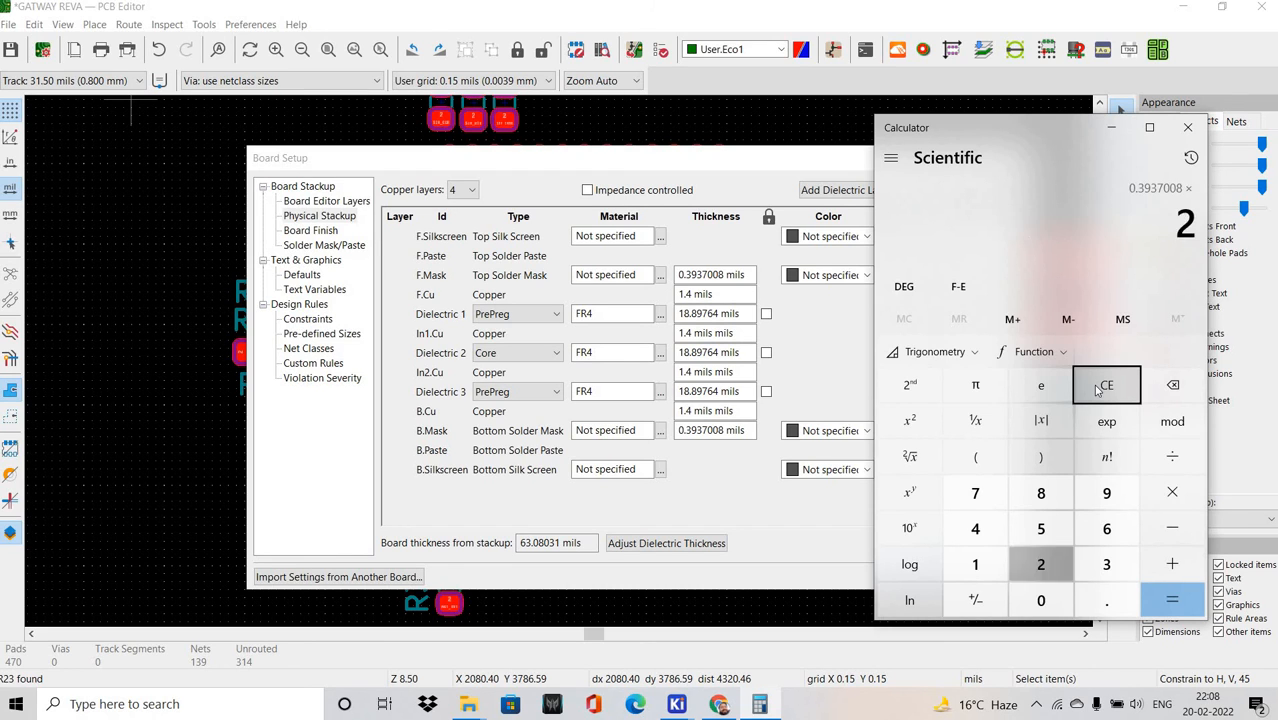
{"action": "key", "text": "Return"}
{"action": "type", "text": "+ "}
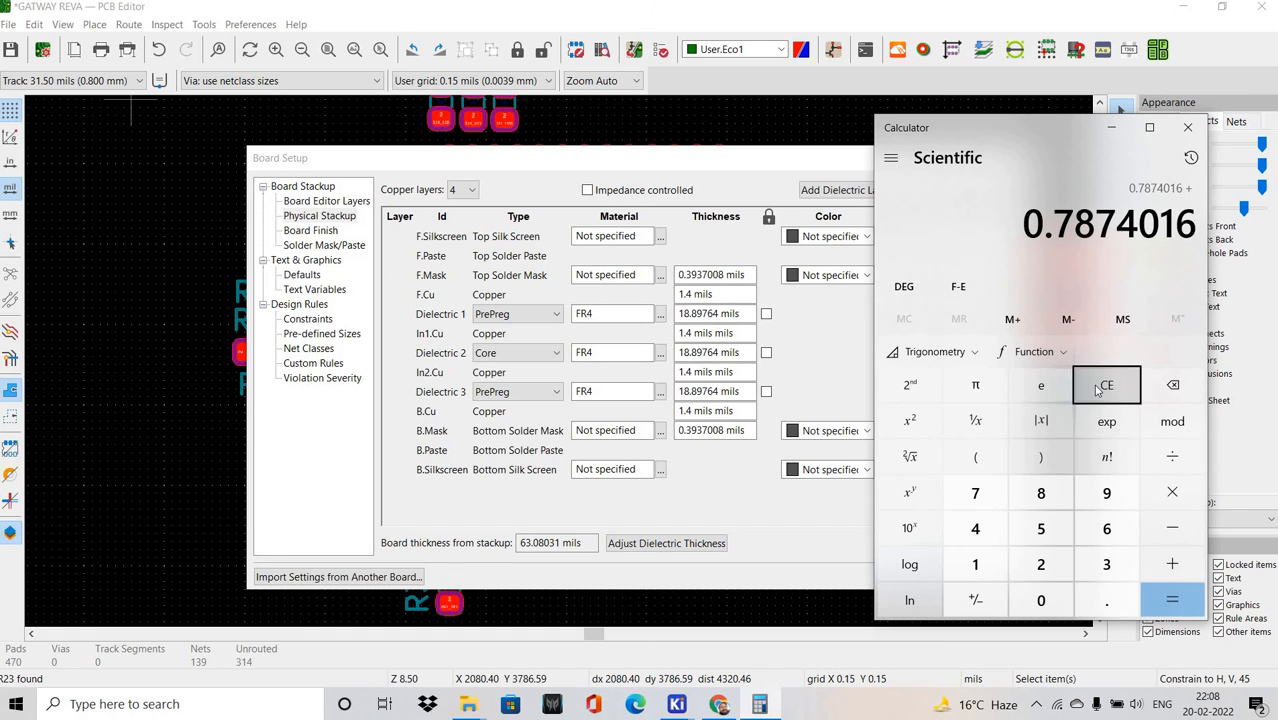
{"action": "type", "text": "60.89292"}
{"action": "key", "text": "Return"}
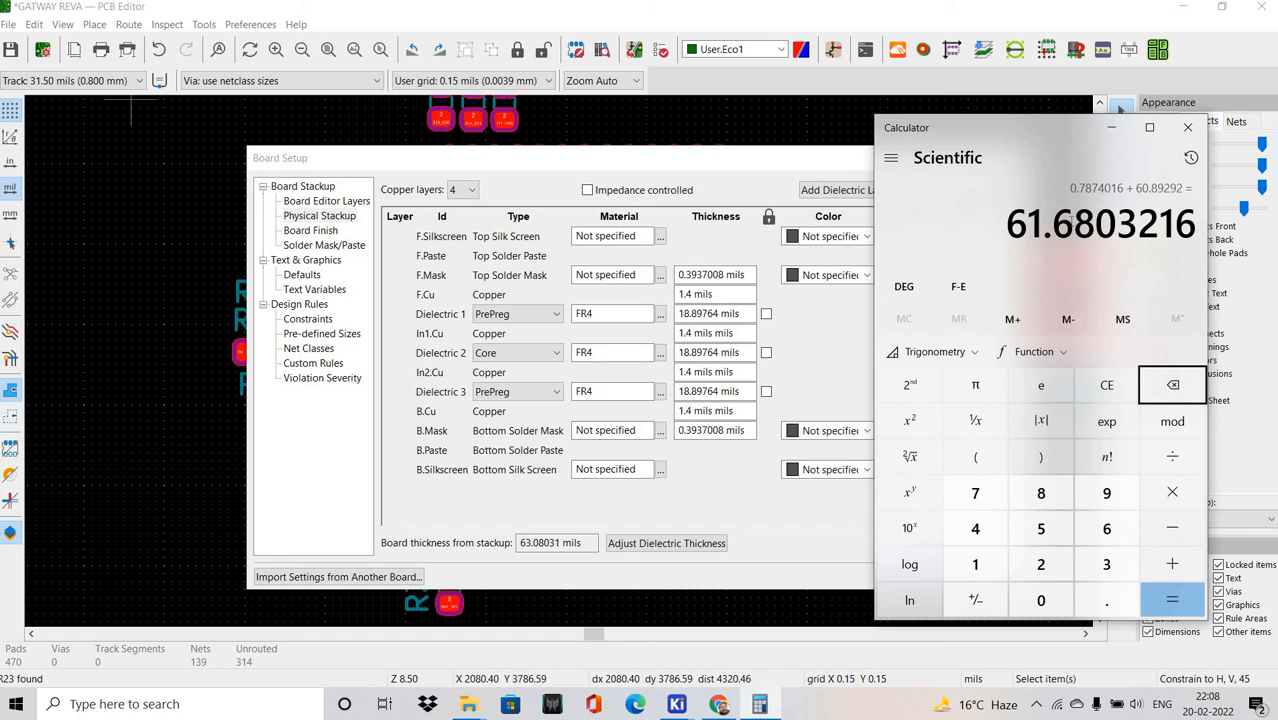
Set the F.Mask thickness to 0.4 mils and copy that value into the B.Mask thickness.
{"action": "left_click", "coordinate": [722, 275]}
{"action": "key", "text": "shift+Home"}
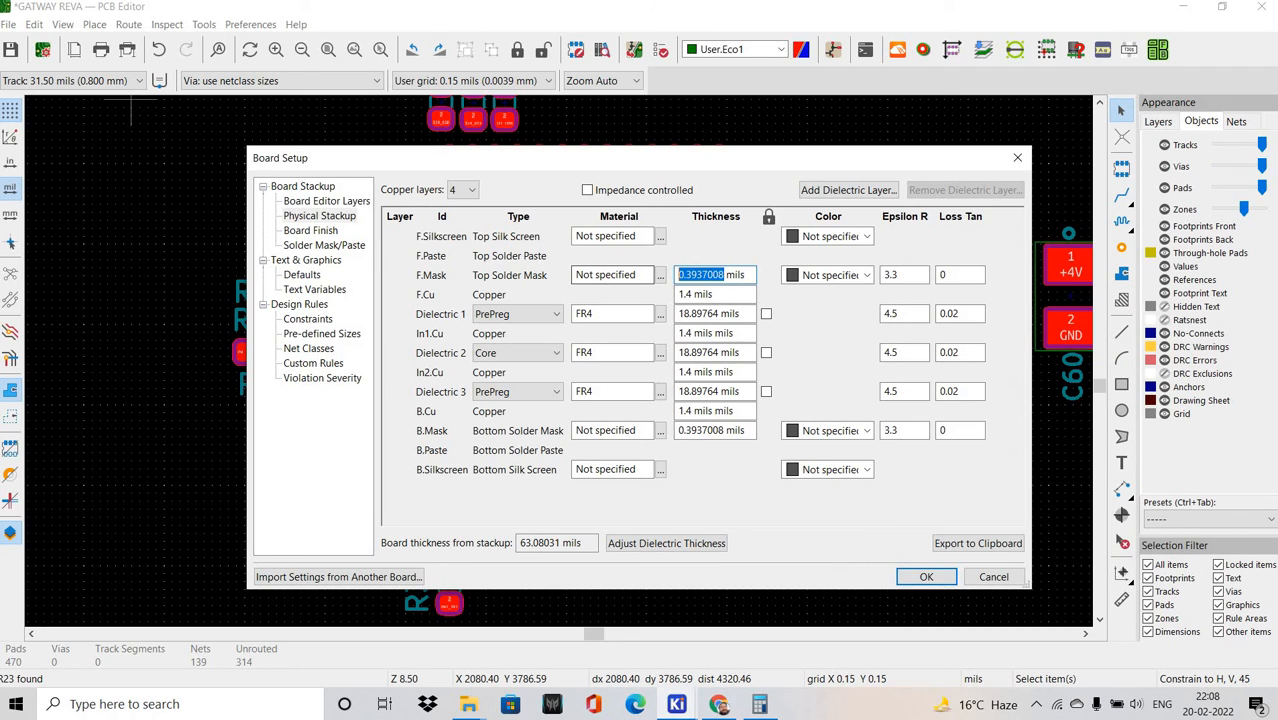
{"action": "type", "text": "0.4"}
{"action": "left_click_drag", "start_coordinate": [735, 275], "coordinate": [630, 382]}
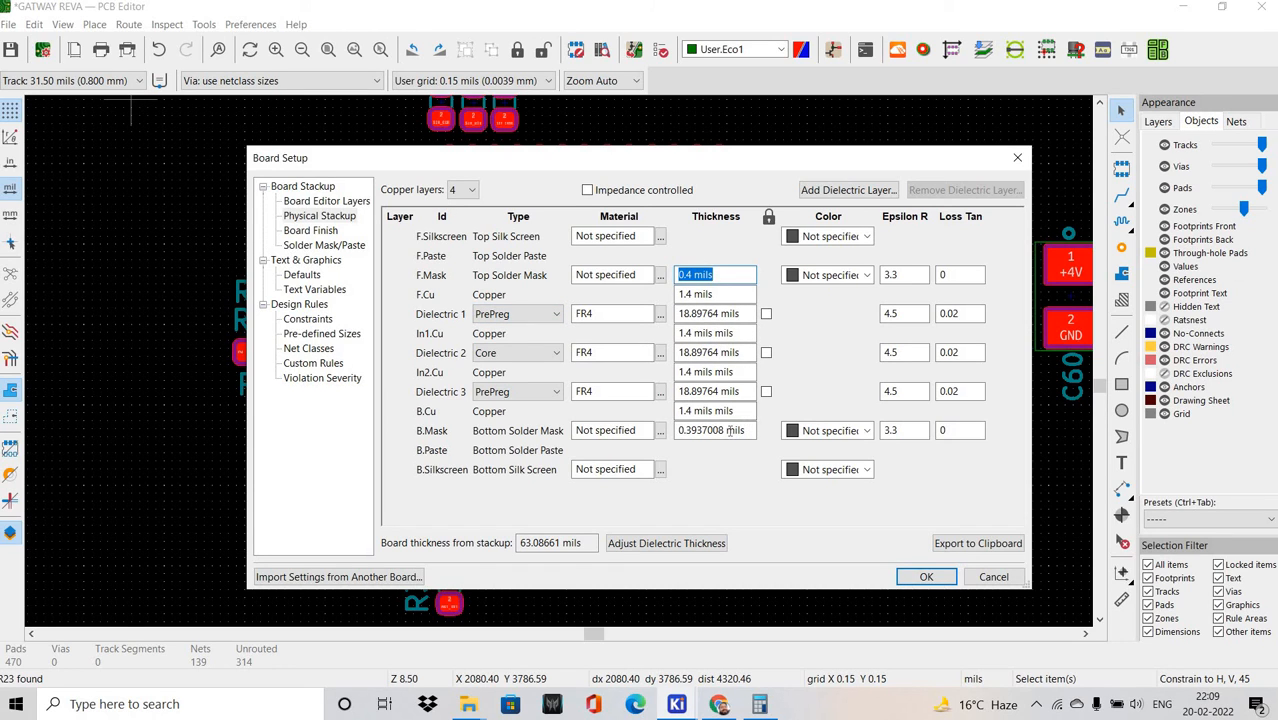
{"action": "left_click_drag", "start_coordinate": [678, 431], "coordinate": [750, 431]}
{"action": "key", "text": "ctrl+v"}
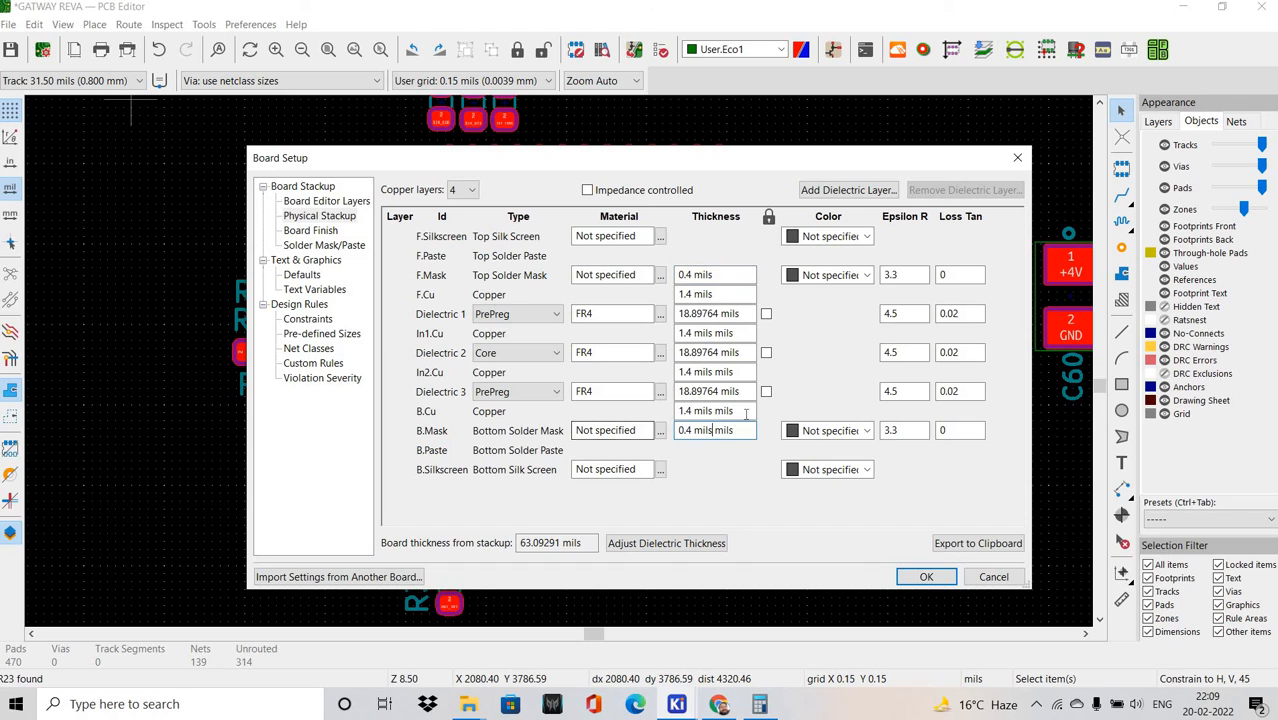
Remove the duplicate "mils" unit from the B.Mask, B.Cu, In2.Cu and In1.Cu thickness values.
{"action": "left_click", "coordinate": [745, 411]}
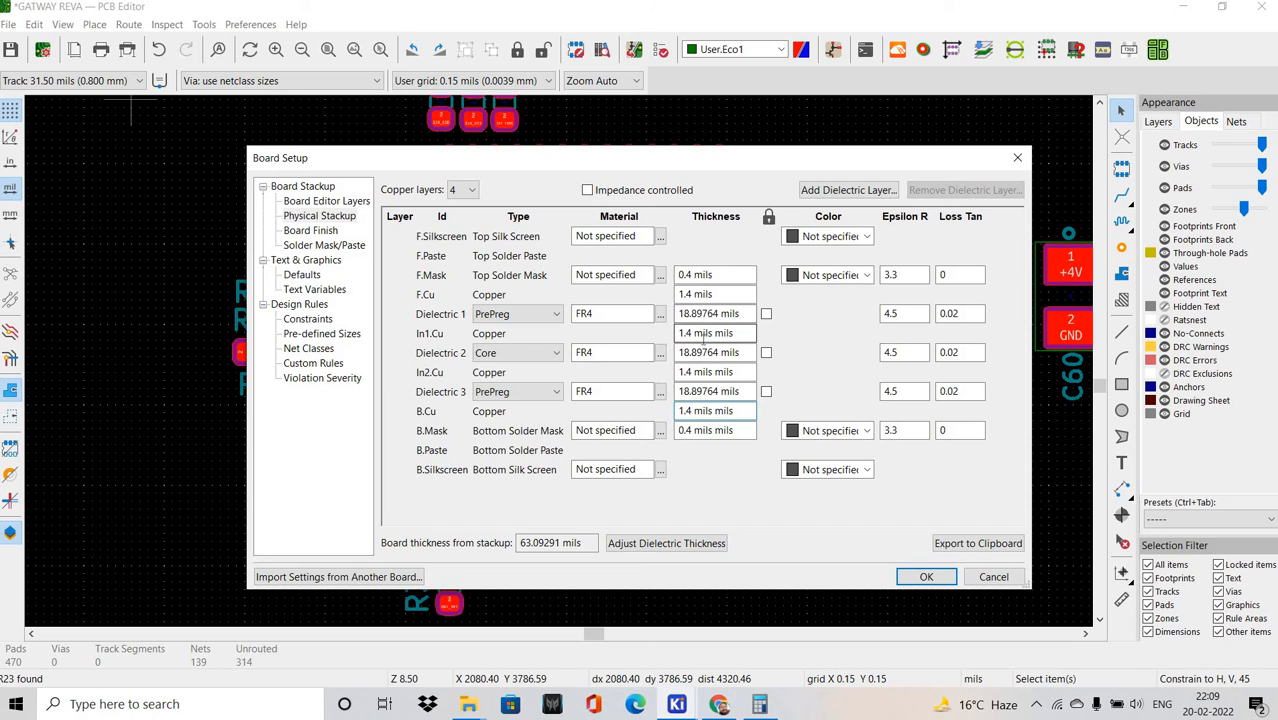
{"action": "left_click", "coordinate": [739, 431]}
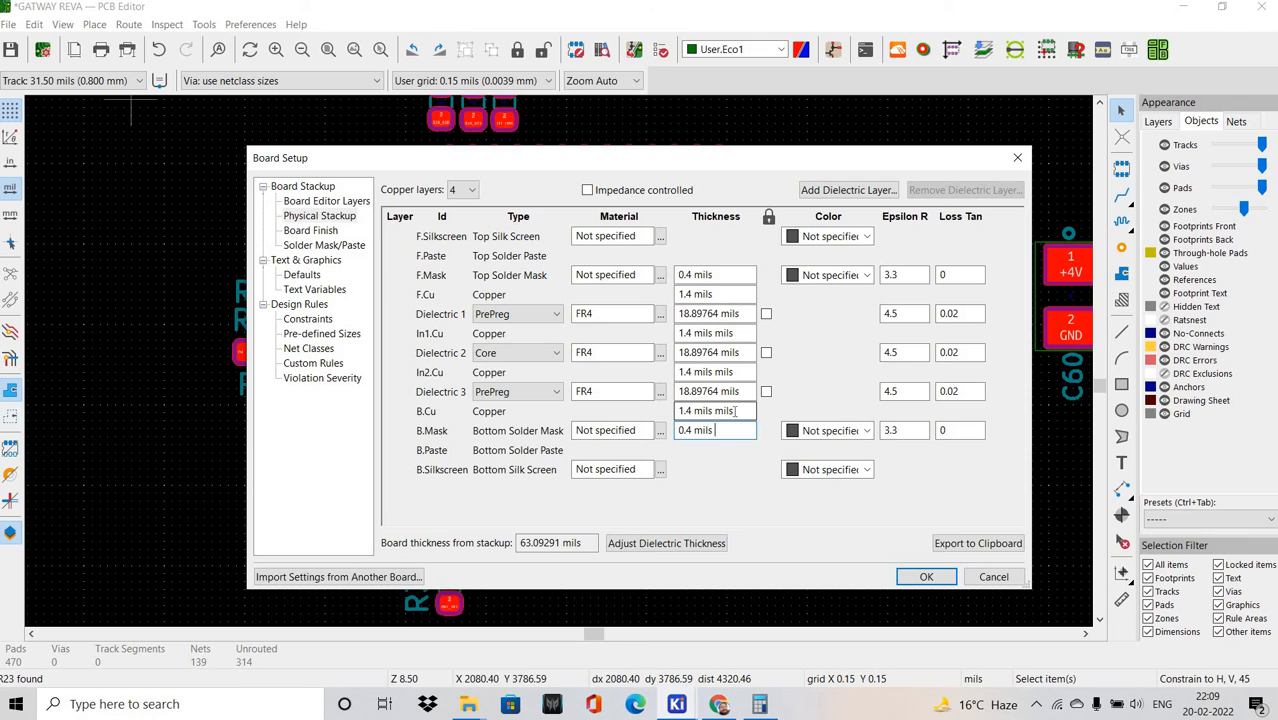
{"action": "left_click", "coordinate": [735, 411]}
{"action": "key", "text": "BackSpace"}
{"action": "key", "text": "BackSpace"}
{"action": "key", "text": "BackSpace"}
{"action": "left_click", "coordinate": [738, 372]}
{"action": "key", "text": "BackSpace"}
{"action": "key", "text": "BackSpace"}
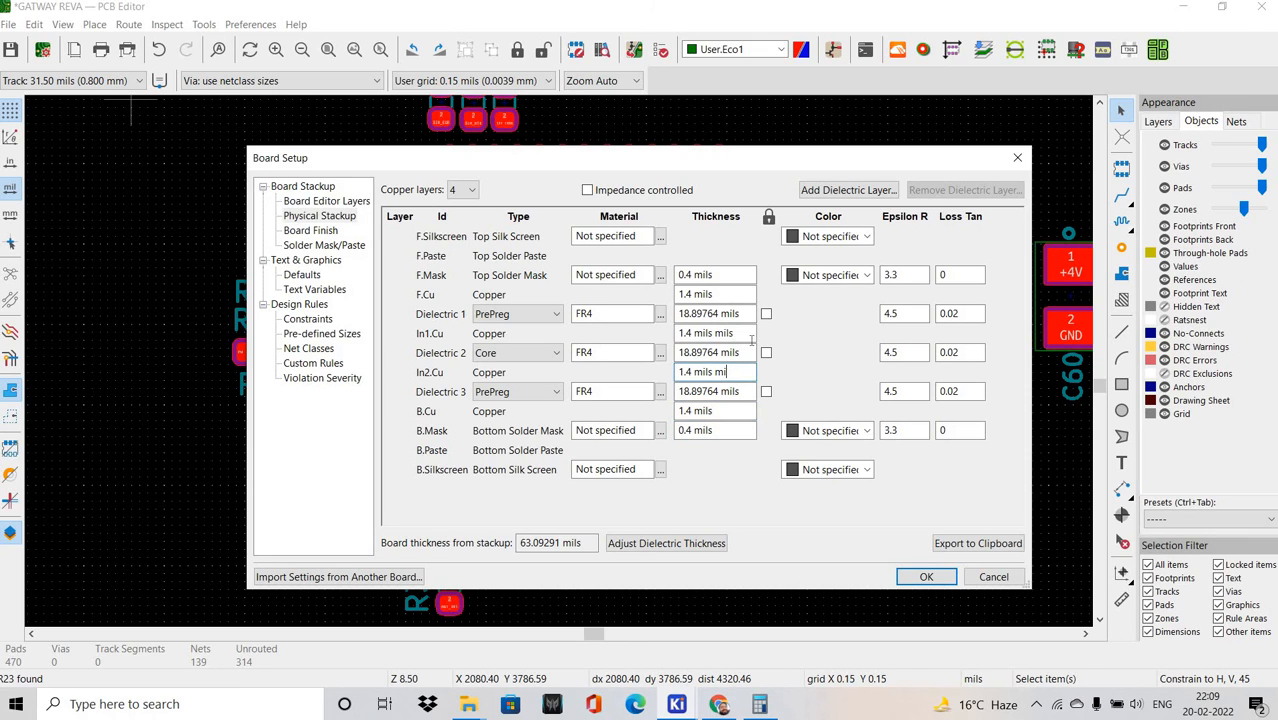
{"action": "key", "text": "BackSpace"}
{"action": "key", "text": "BackSpace"}
{"action": "left_click", "coordinate": [750, 336]}
{"action": "key", "text": "BackSpace"}
Check the thickness value of each stackup layer in order, from F.Mask down to B.Mask.
{"action": "left_click", "coordinate": [725, 278]}
{"action": "left_click", "coordinate": [731, 295]}
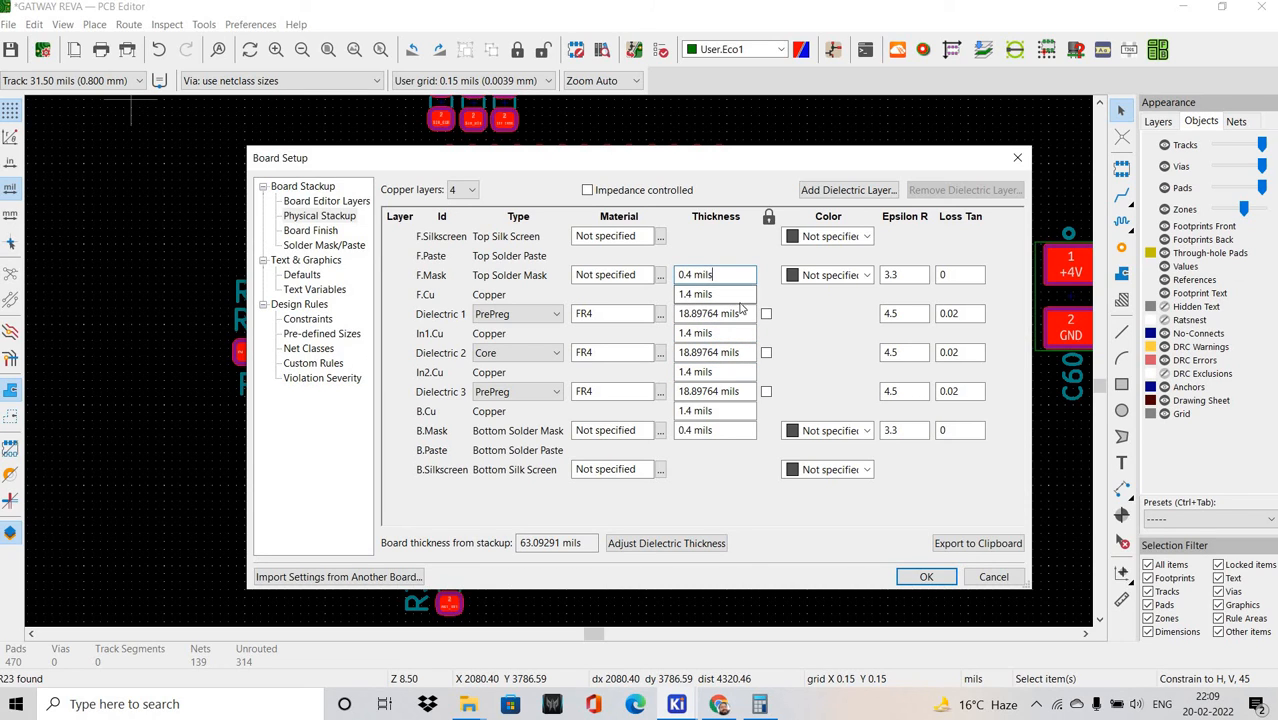
{"action": "left_click", "coordinate": [746, 316]}
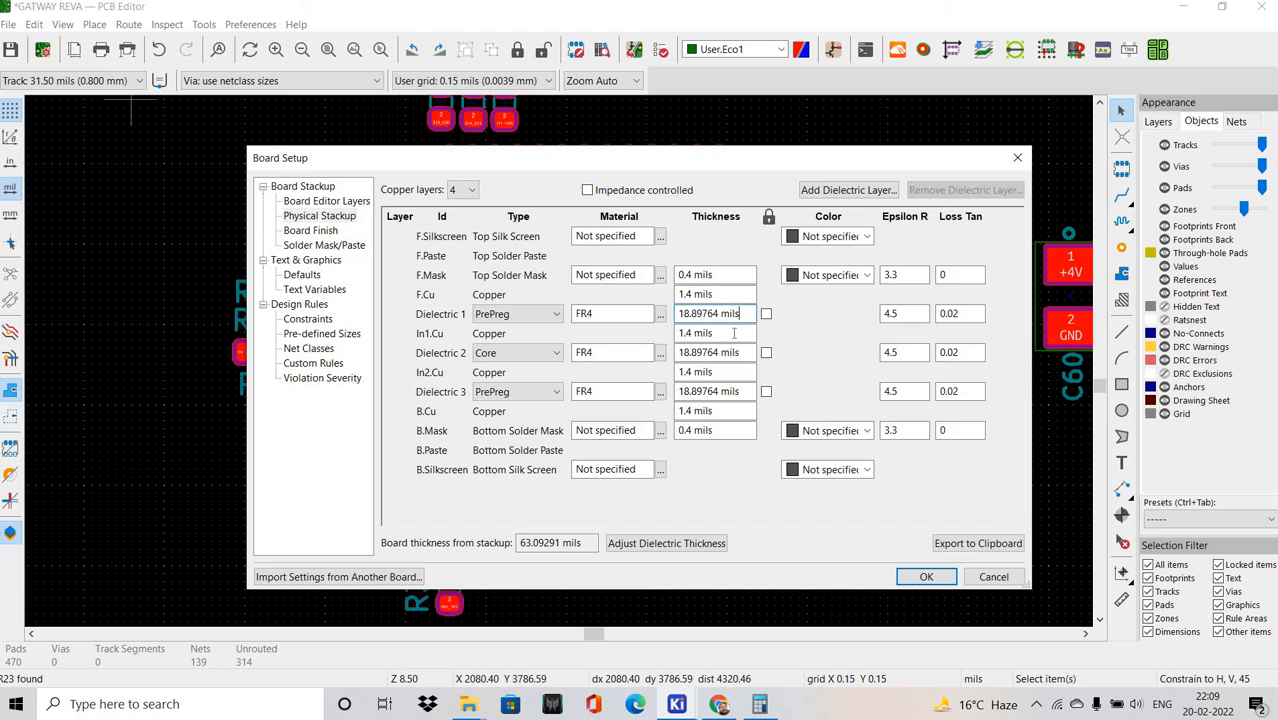
{"action": "left_click", "coordinate": [735, 352]}
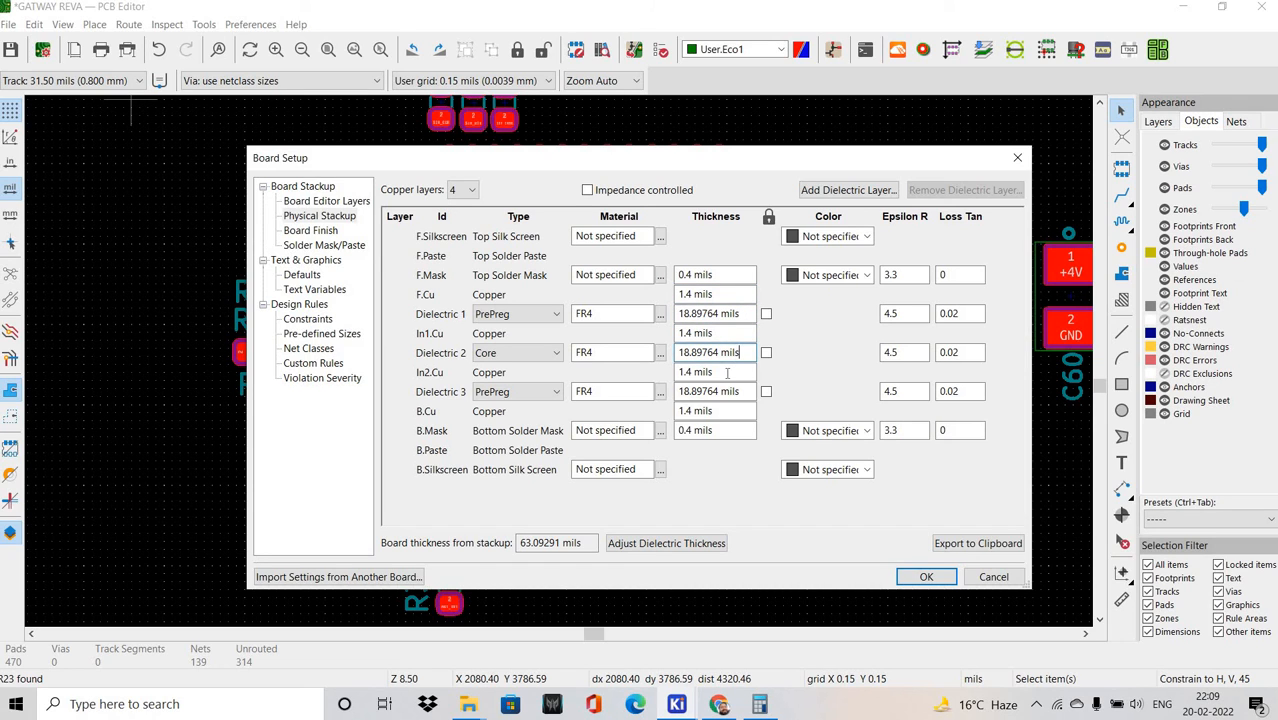
{"action": "left_click", "coordinate": [727, 372]}
{"action": "left_click", "coordinate": [744, 391]}
{"action": "left_click", "coordinate": [722, 411]}
{"action": "left_click", "coordinate": [720, 431]}
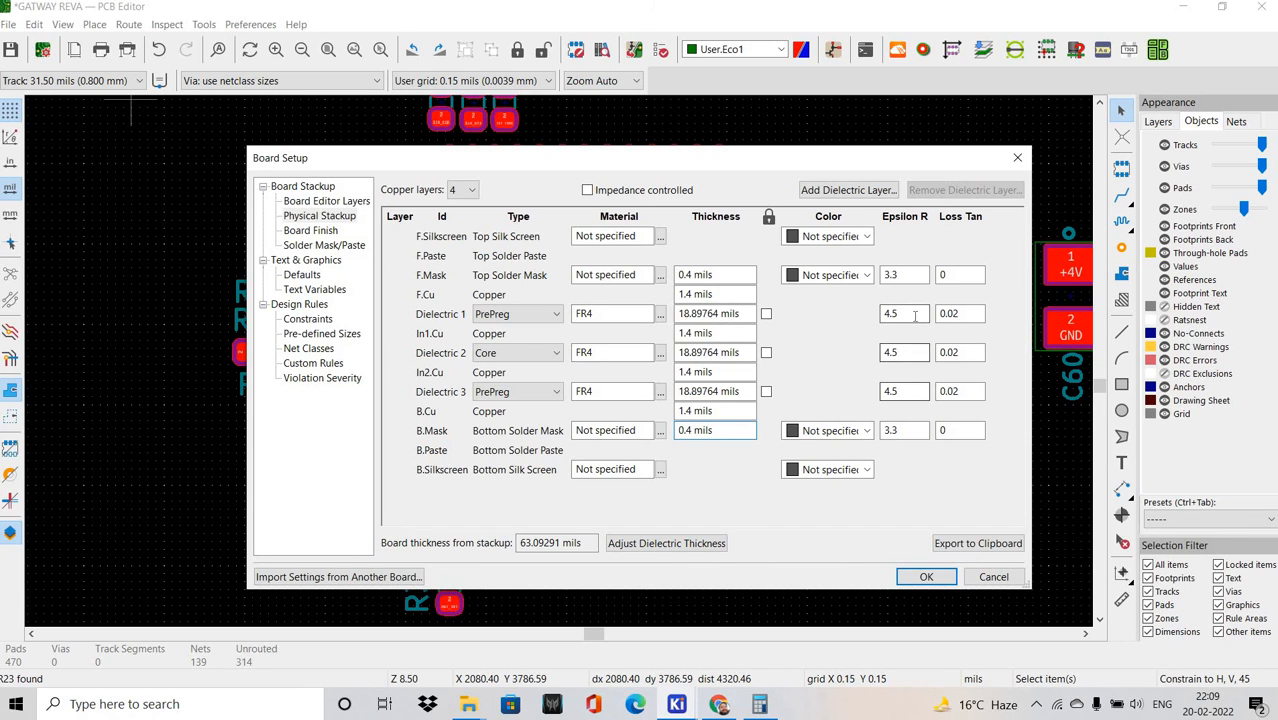
Set Epsilon R to 4.2 for Dielectric 1, Dielectric 2 and Dielectric 3, and accept the board setup.
{"action": "left_click_drag", "start_coordinate": [903, 314], "coordinate": [818, 339]}
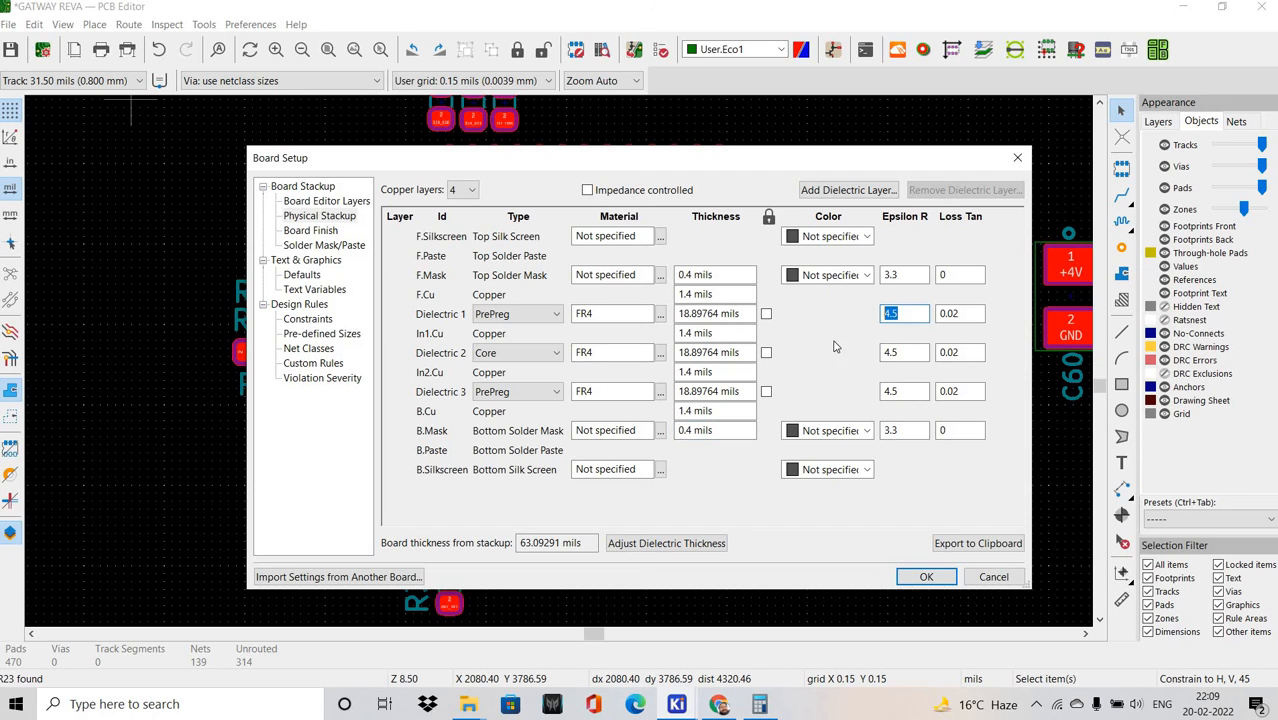
{"action": "type", "text": "4.2"}
{"action": "key", "text": "ctrl+a"}
{"action": "key", "text": "ctrl+c"}
{"action": "left_click_drag", "start_coordinate": [911, 356], "coordinate": [876, 417]}
{"action": "key", "text": "ctrl+v"}
{"action": "key", "text": "ctrl+v"}
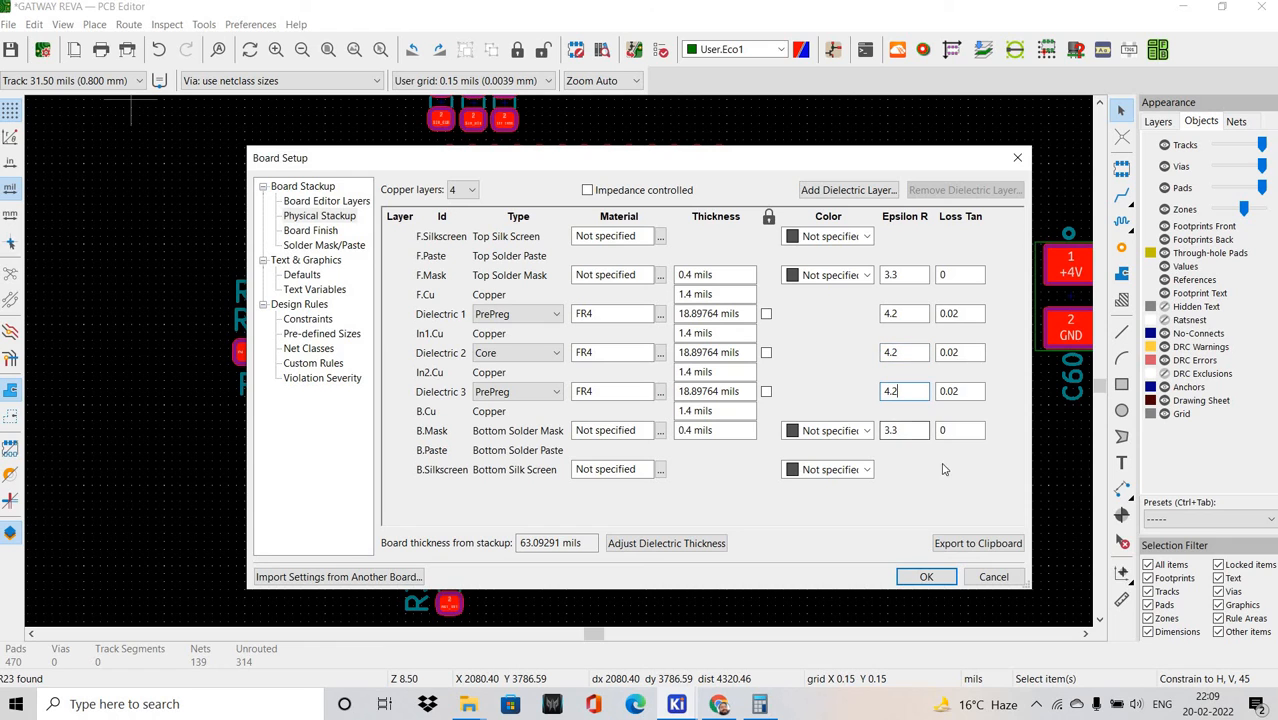
{"action": "left_click", "coordinate": [918, 585]}
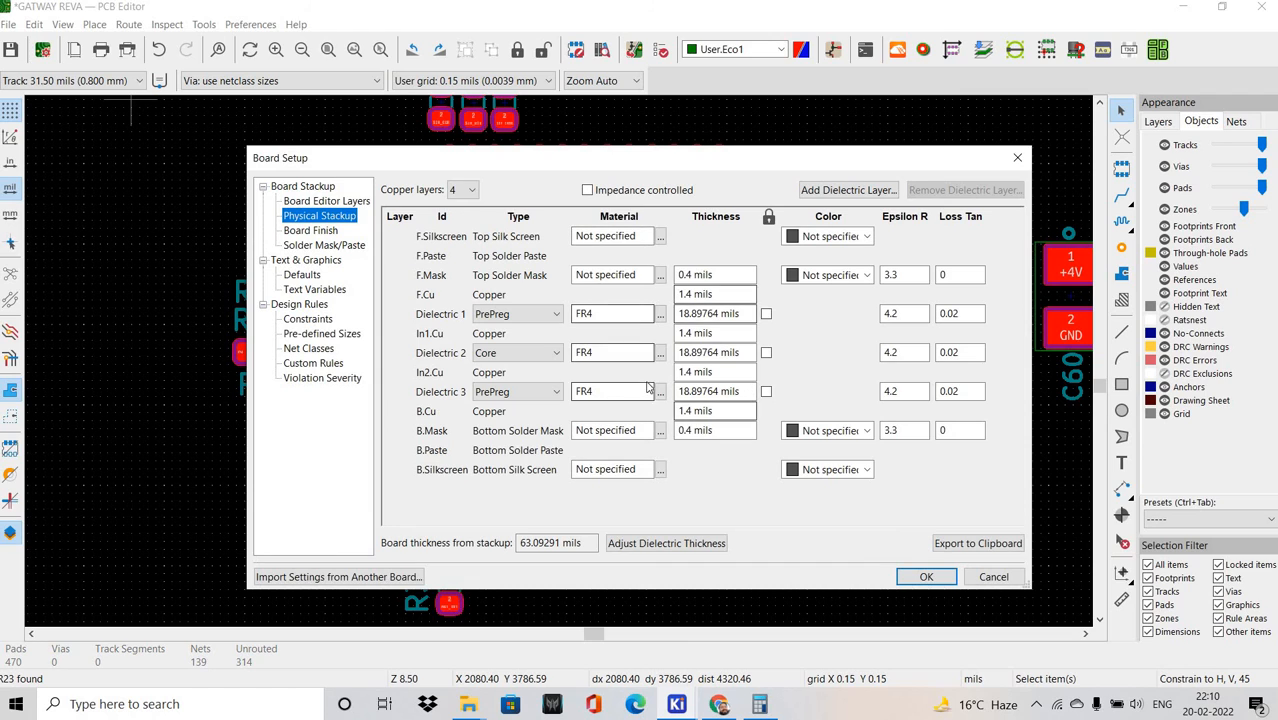
Set the board's copper finish to HAL lead-free and keep the edge card connectors at None.
{"action": "left_click", "coordinate": [325, 231]}
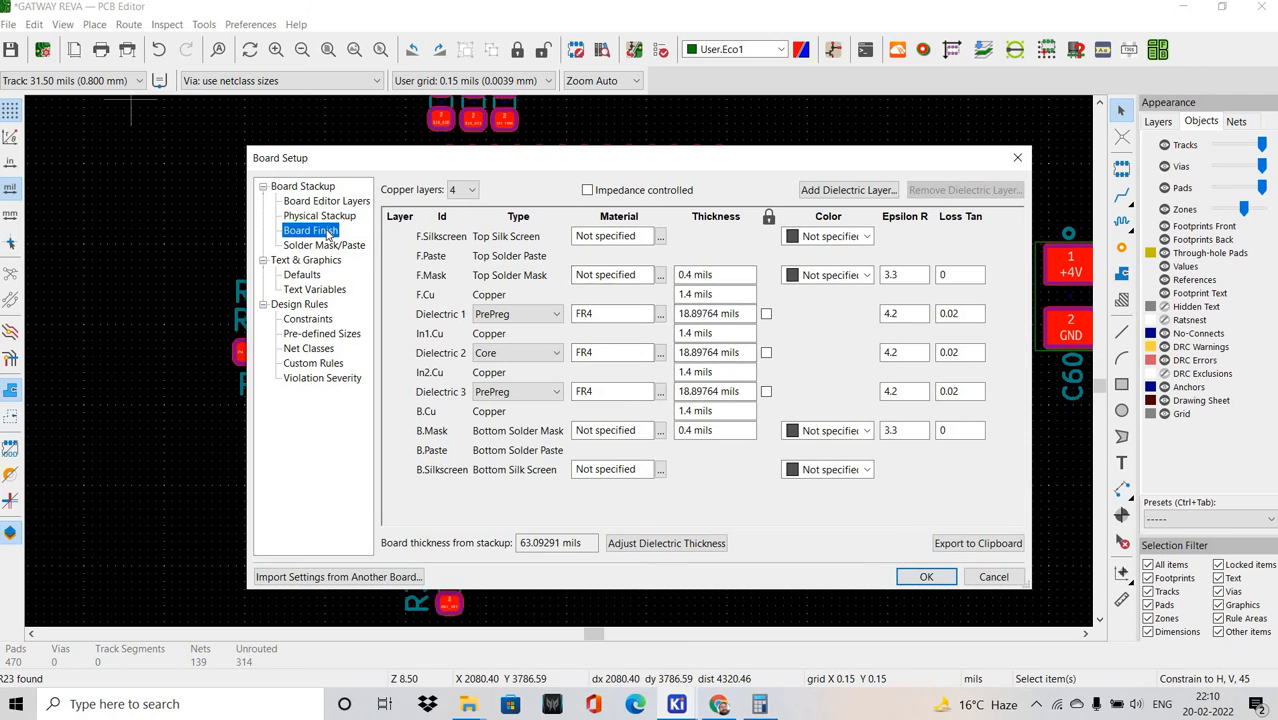
{"action": "left_click", "coordinate": [507, 232]}
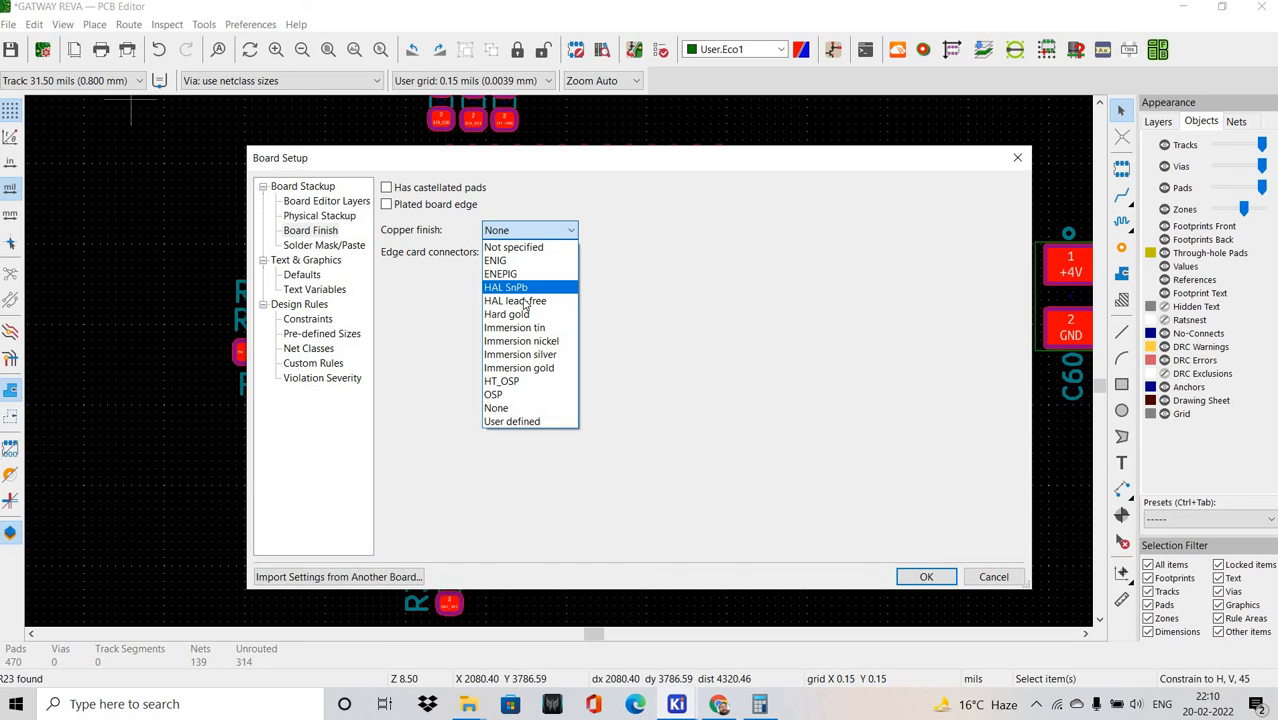
{"action": "left_click", "coordinate": [520, 301]}
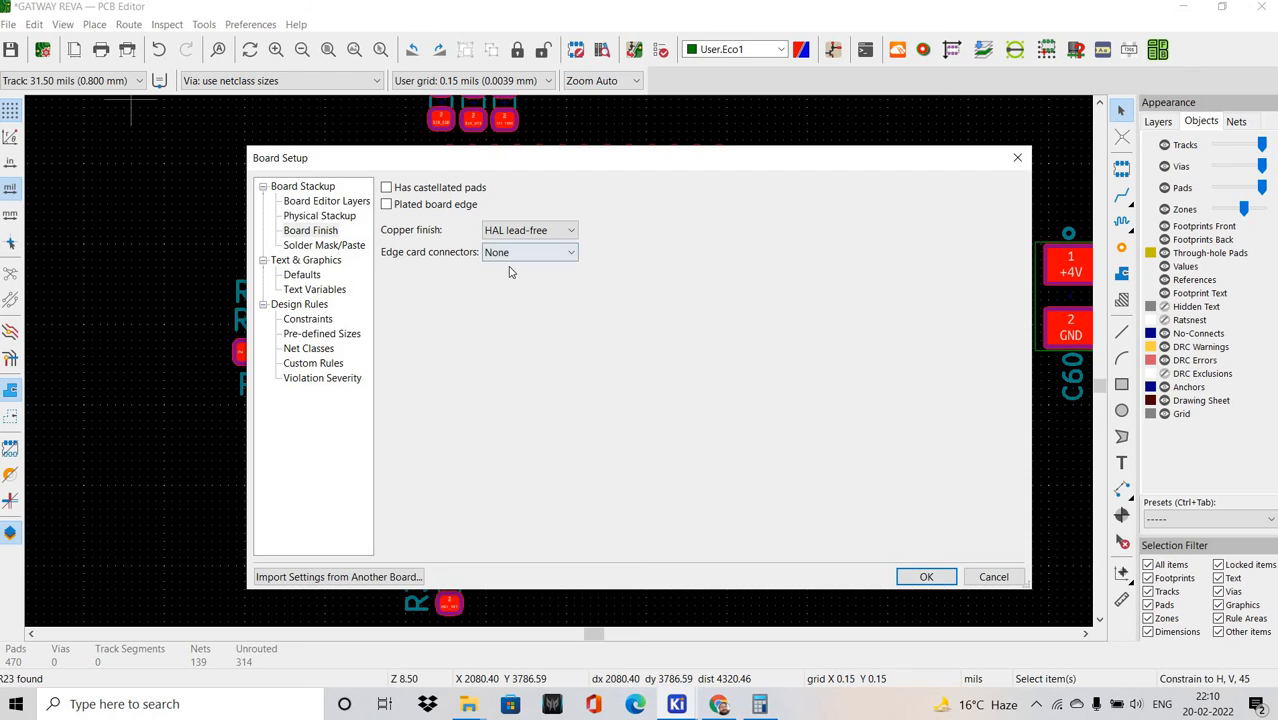
{"action": "left_click", "coordinate": [508, 262]}
{"action": "left_click", "coordinate": [416, 245]}
In the solder mask and paste settings, set the solder mask minimum web width to 0 mils.
{"action": "left_click", "coordinate": [326, 246]}
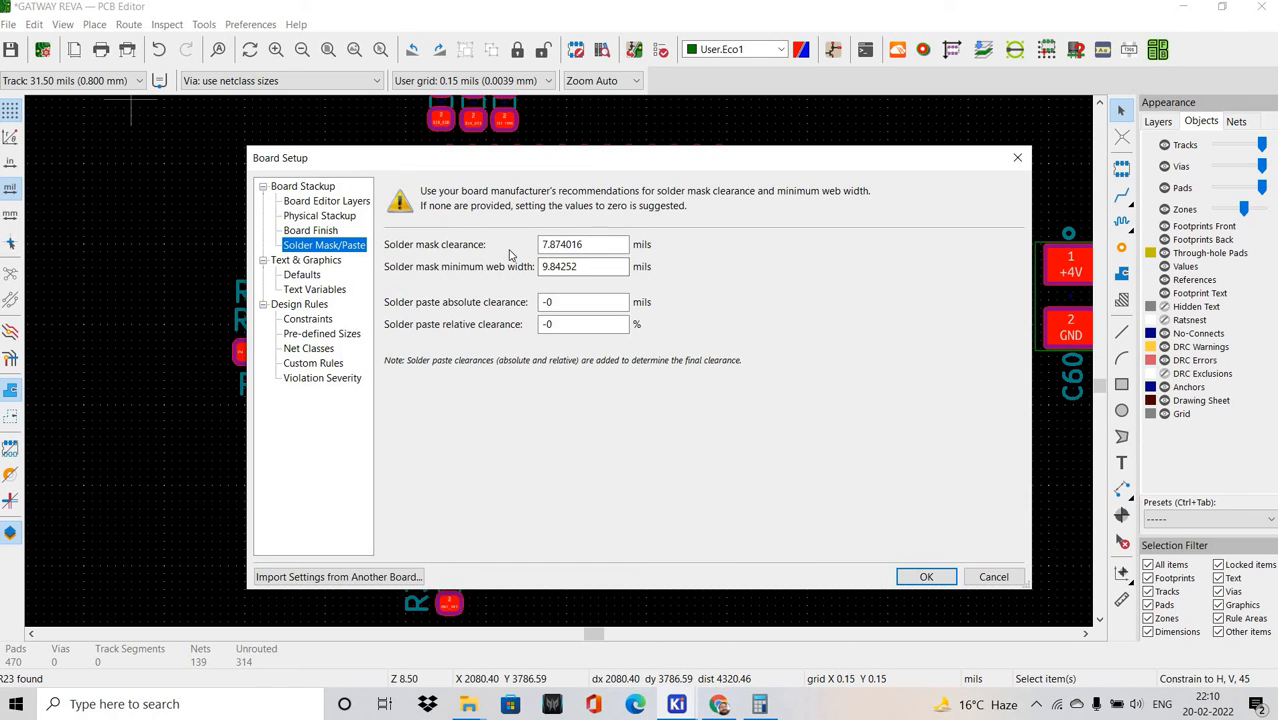
{"action": "left_click", "coordinate": [555, 266]}
{"action": "type", "text": "0"}
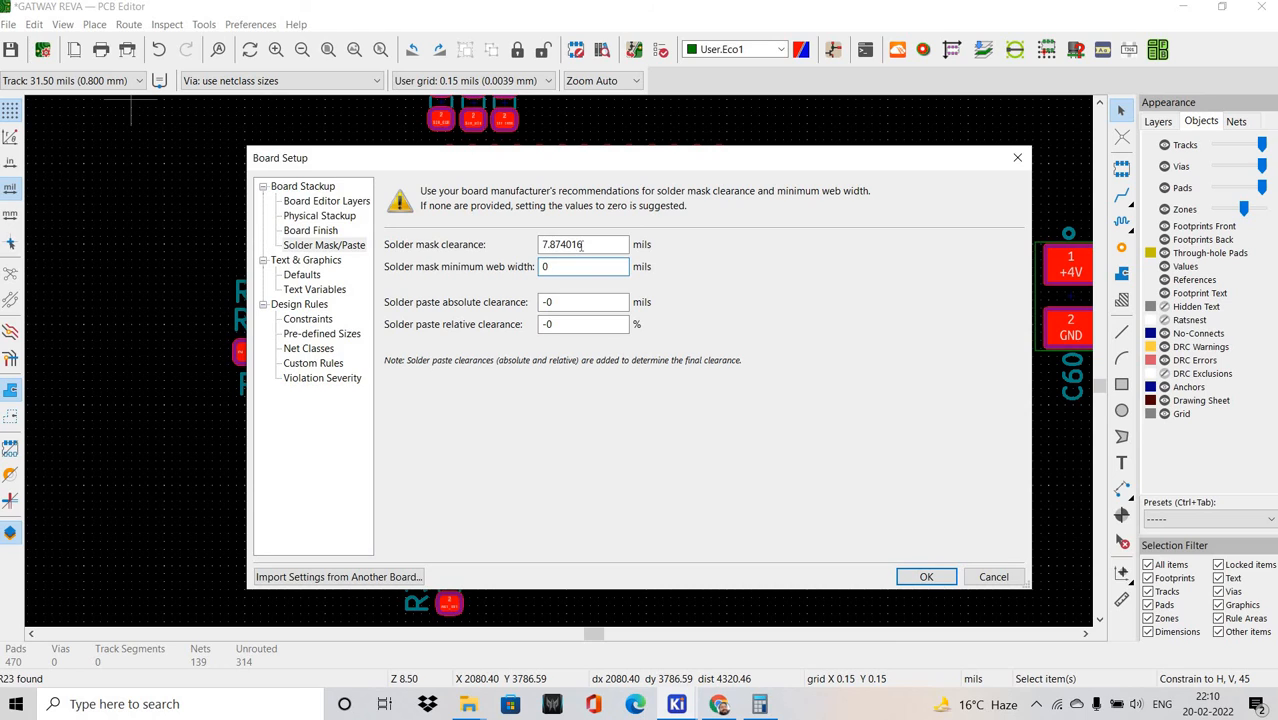
Set the solder mask clearance to 6 mils.
{"action": "left_click", "coordinate": [583, 244]}
{"action": "type", "text": "6"}
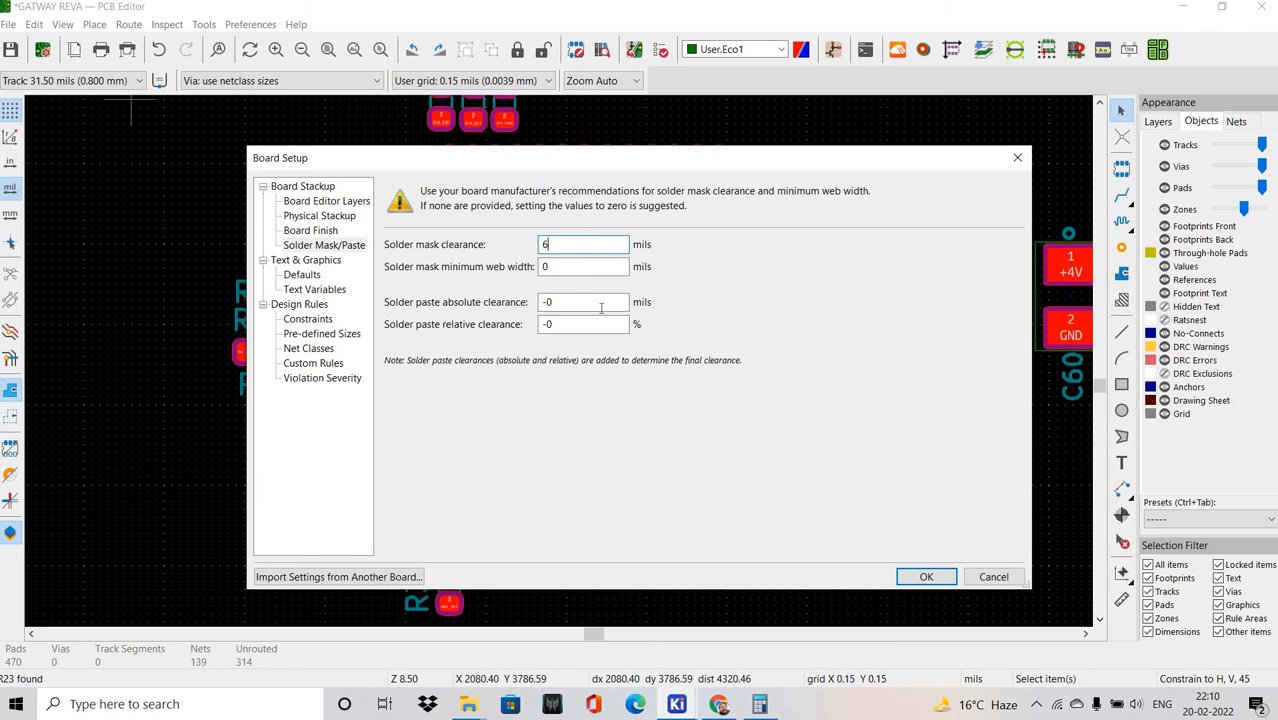
{"action": "left_click", "coordinate": [600, 303]}
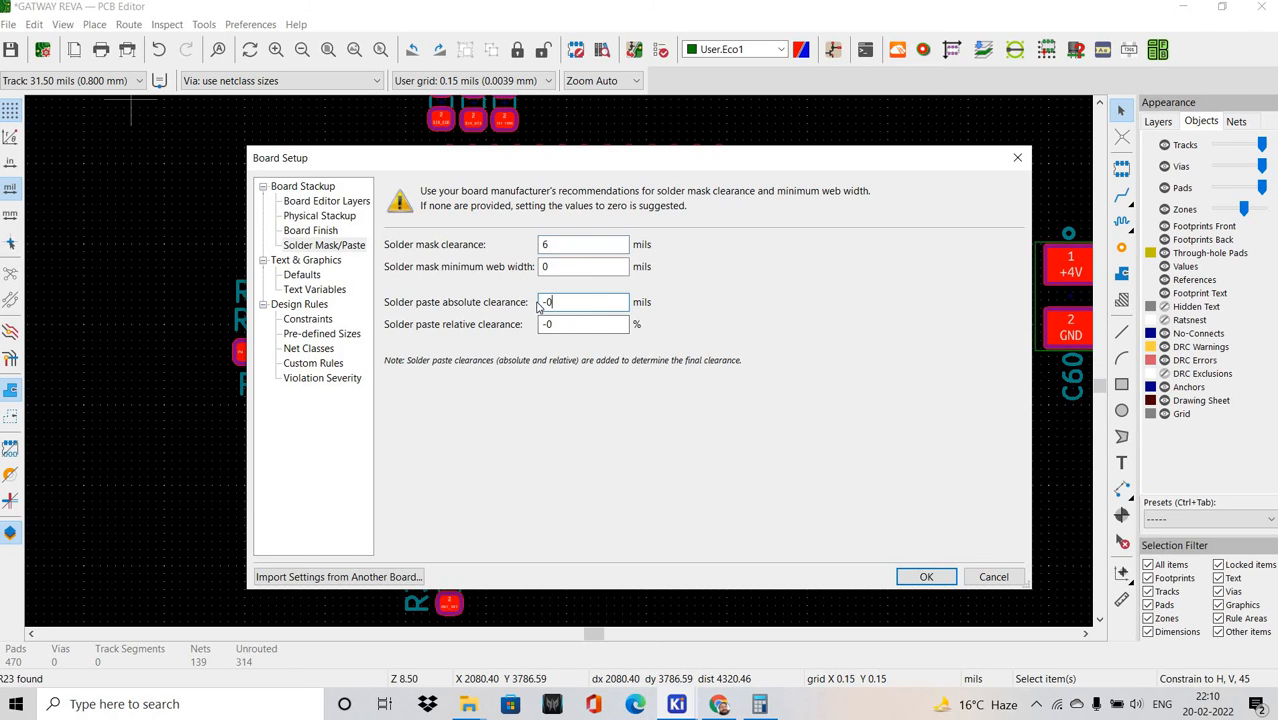
In the text and graphics defaults, set the silk layers' text width and text height to 35 mils.
{"action": "left_click", "coordinate": [328, 276]}
{"action": "left_click", "coordinate": [574, 219]}
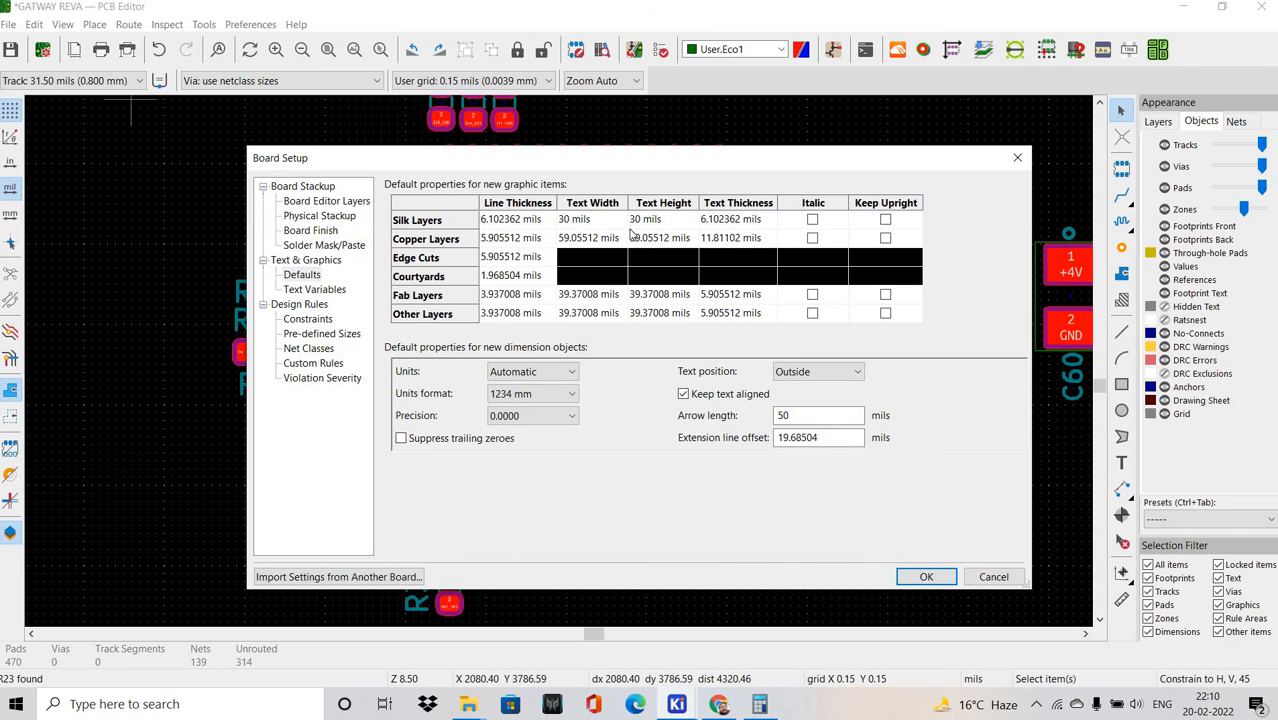
{"action": "key", "text": "Tab"}
{"action": "left_click", "coordinate": [564, 222]}
{"action": "left_click", "coordinate": [563, 222]}
{"action": "type", "text": "35"}
{"action": "left_click", "coordinate": [637, 222]}
{"action": "left_click", "coordinate": [636, 222]}
{"action": "key", "text": "Delete"}
{"action": "type", "text": "5"}
In the design rule constraints, set the minimum clearance and the minimum track width for copper to 8 mils each.
{"action": "left_click", "coordinate": [305, 290]}
{"action": "key", "text": "Down"}
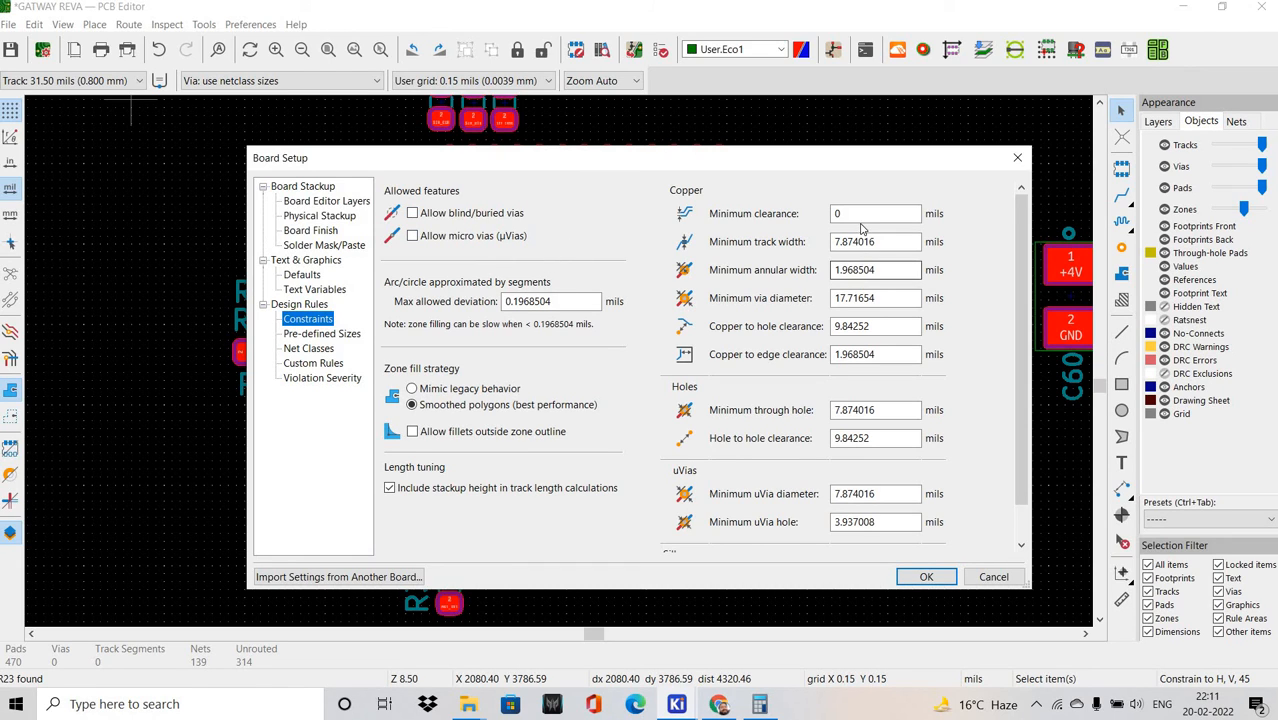
{"action": "left_click", "coordinate": [811, 226]}
{"action": "key", "text": "BackSpace"}
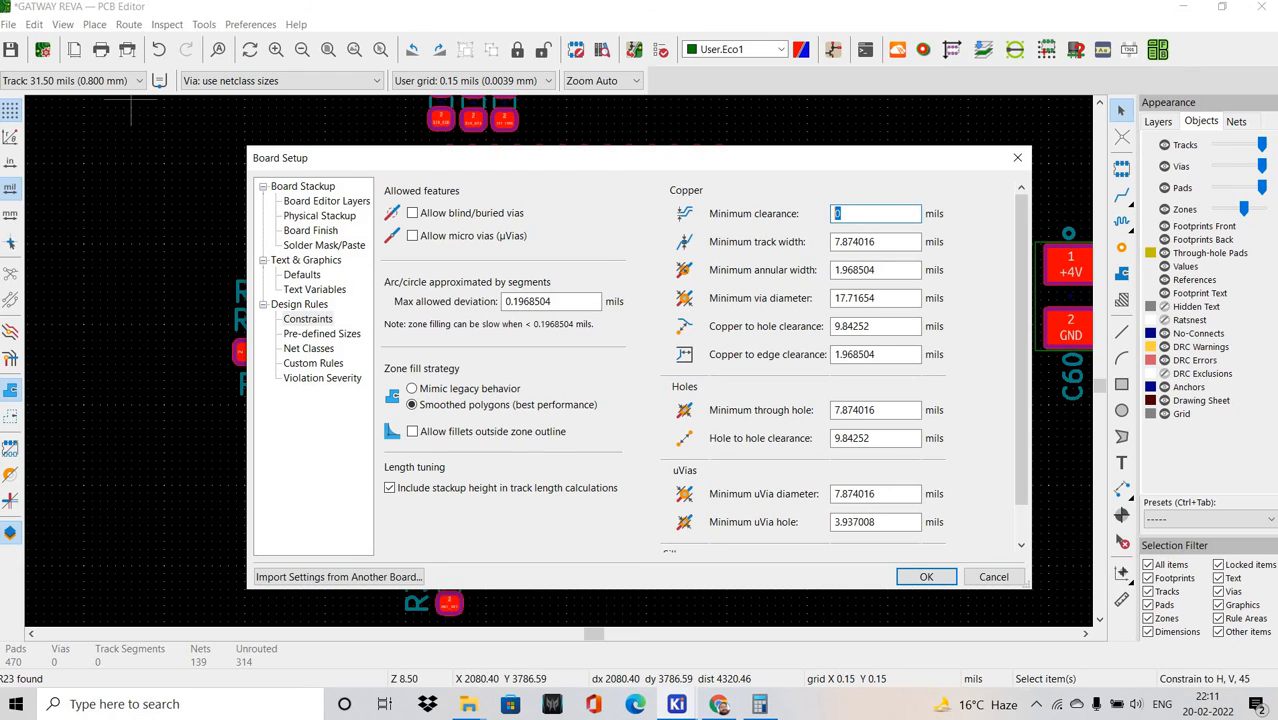
{"action": "type", "text": "8"}
{"action": "left_click", "coordinate": [911, 241]}
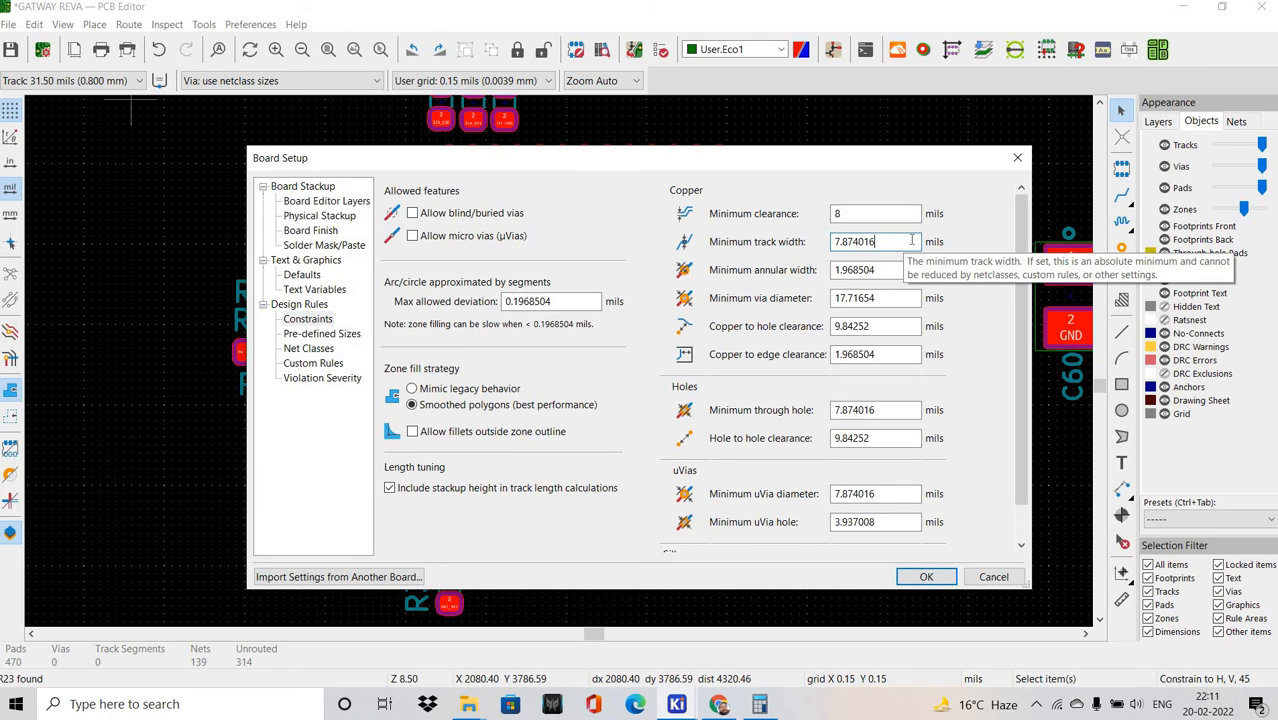
{"action": "key", "text": "ctrl+a"}
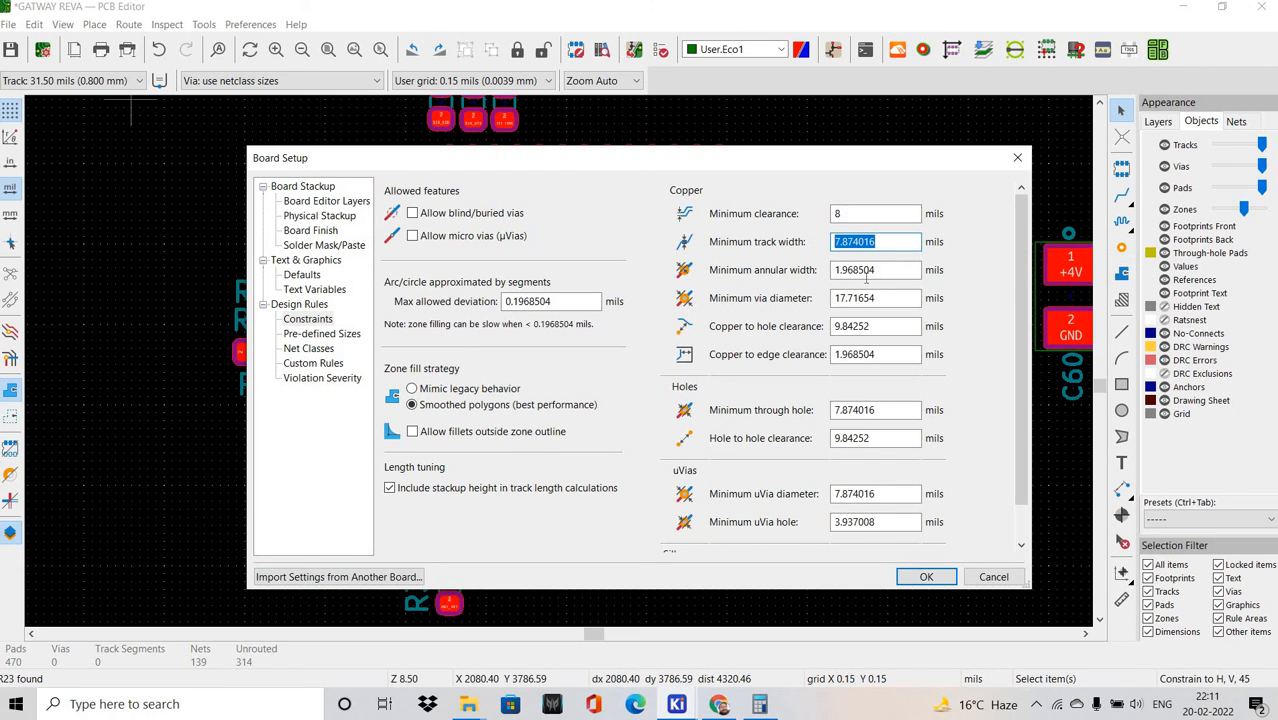
{"action": "type", "text": "8"}
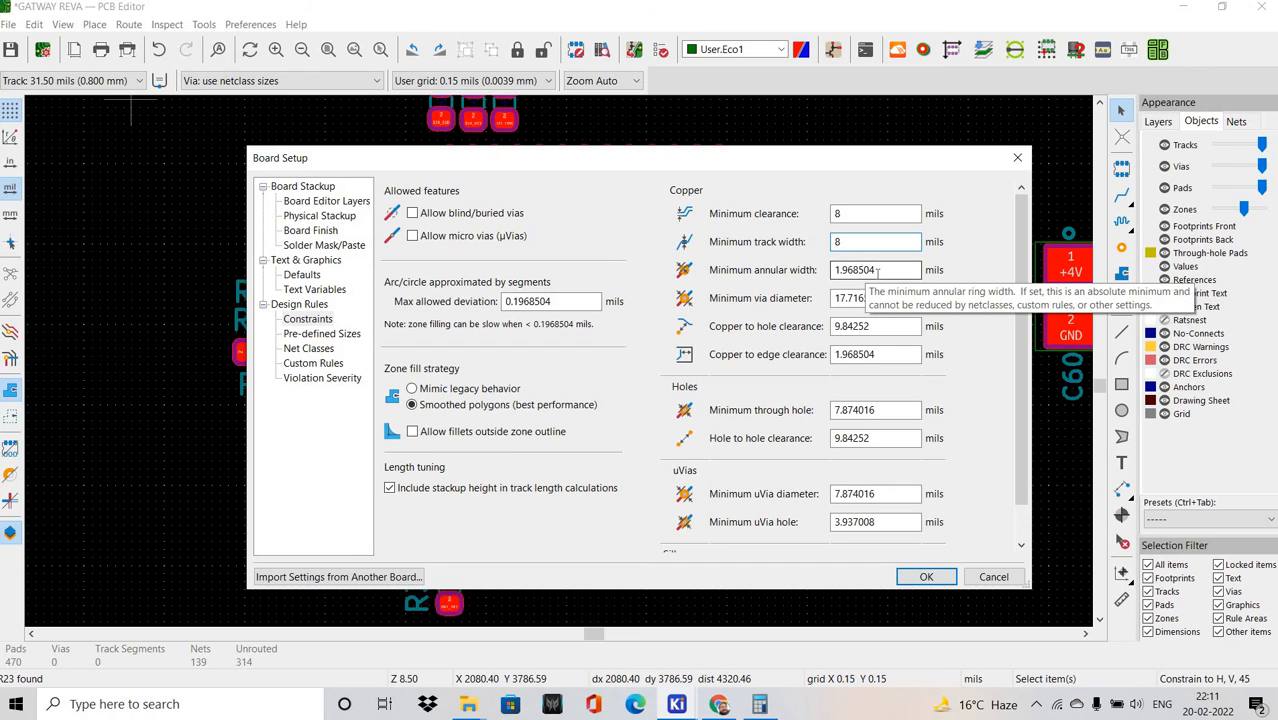
Set the minimum annular width to 4 mils and the minimum via diameter to 25 mils.
{"action": "key", "text": "Tab"}
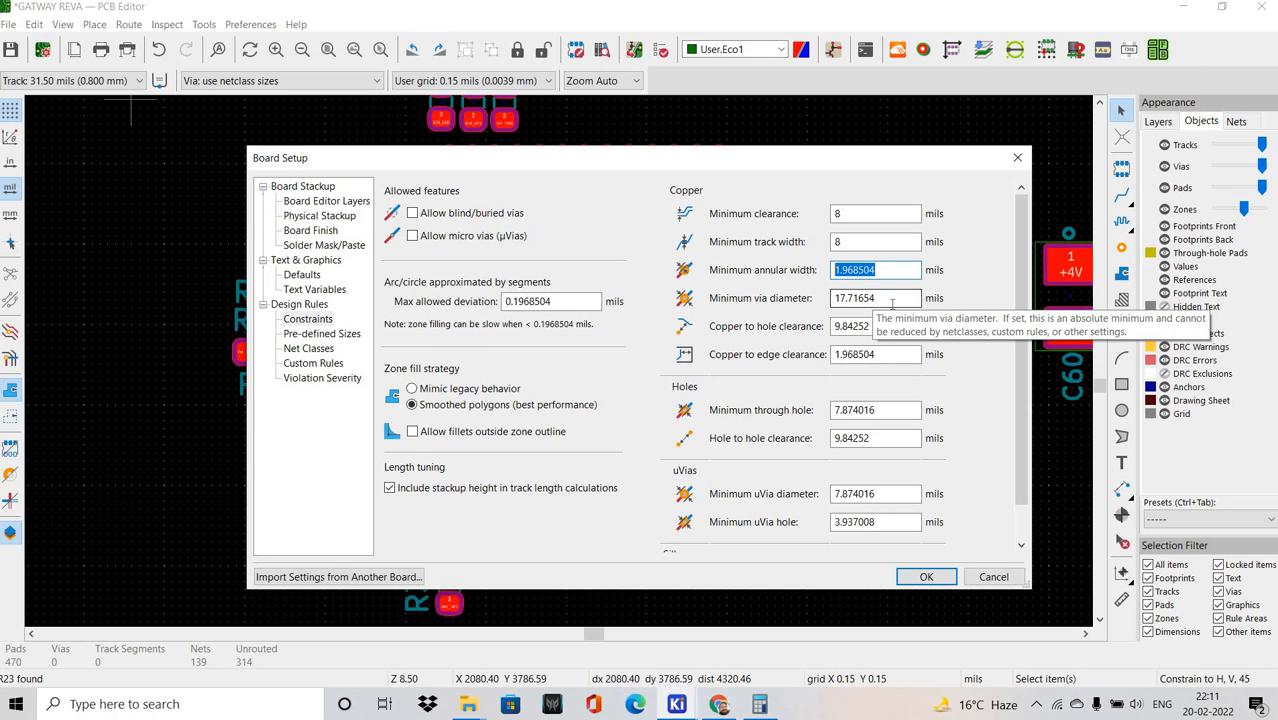
{"action": "type", "text": "4"}
{"action": "left_click", "coordinate": [886, 299]}
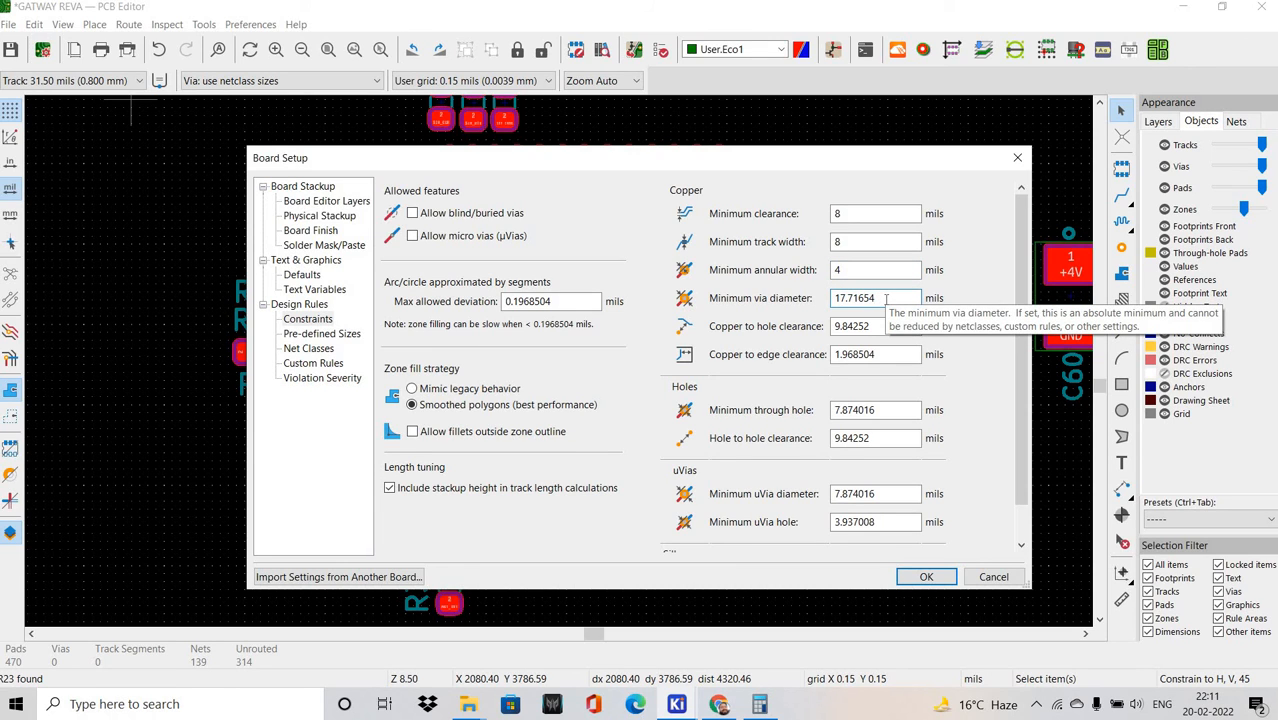
{"action": "key", "text": "ctrl+a"}
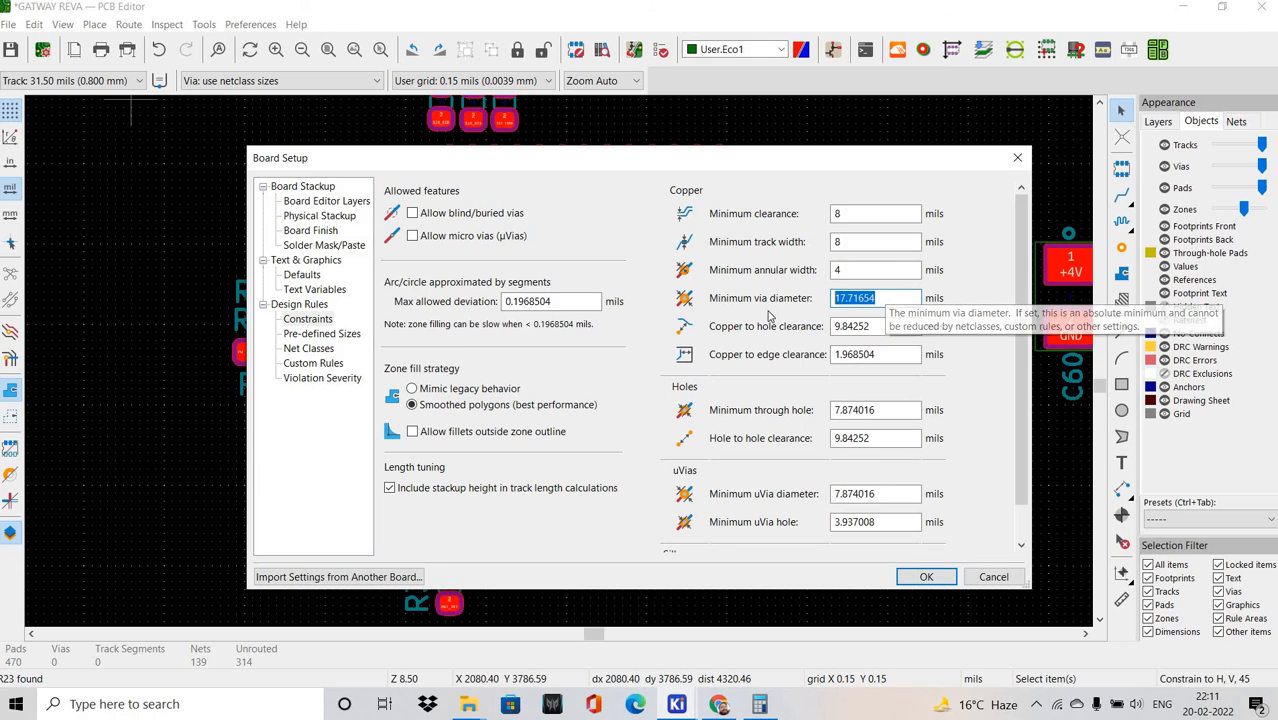
{"action": "type", "text": "25"}
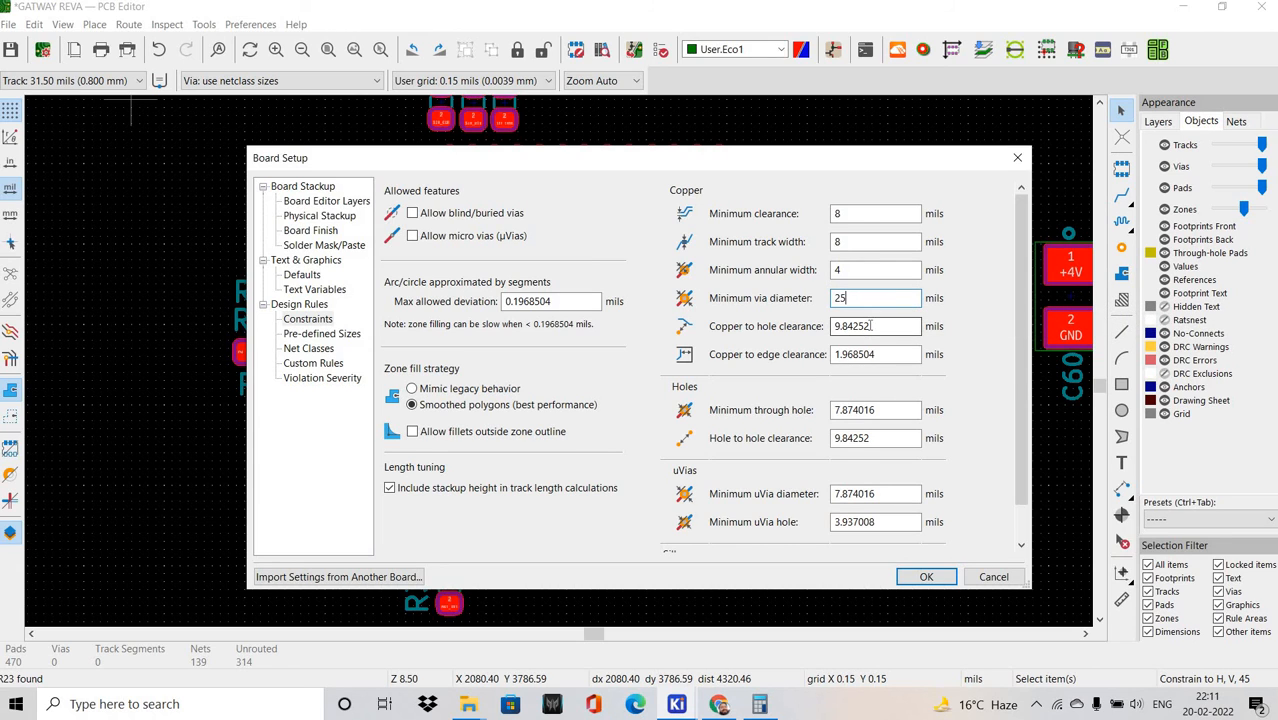
Set both the copper to hole clearance and the copper to edge clearance to 8 mils.
{"action": "key", "text": "Tab"}
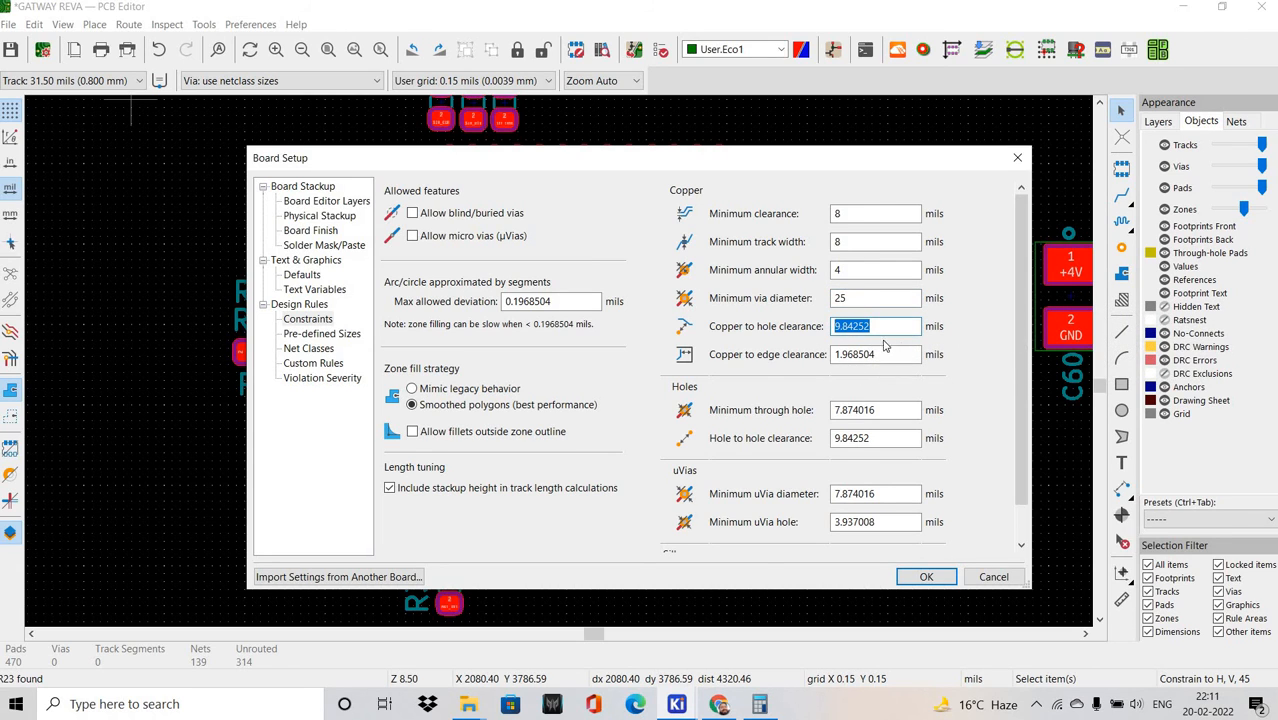
{"action": "type", "text": "8"}
{"action": "key", "text": "Tab"}
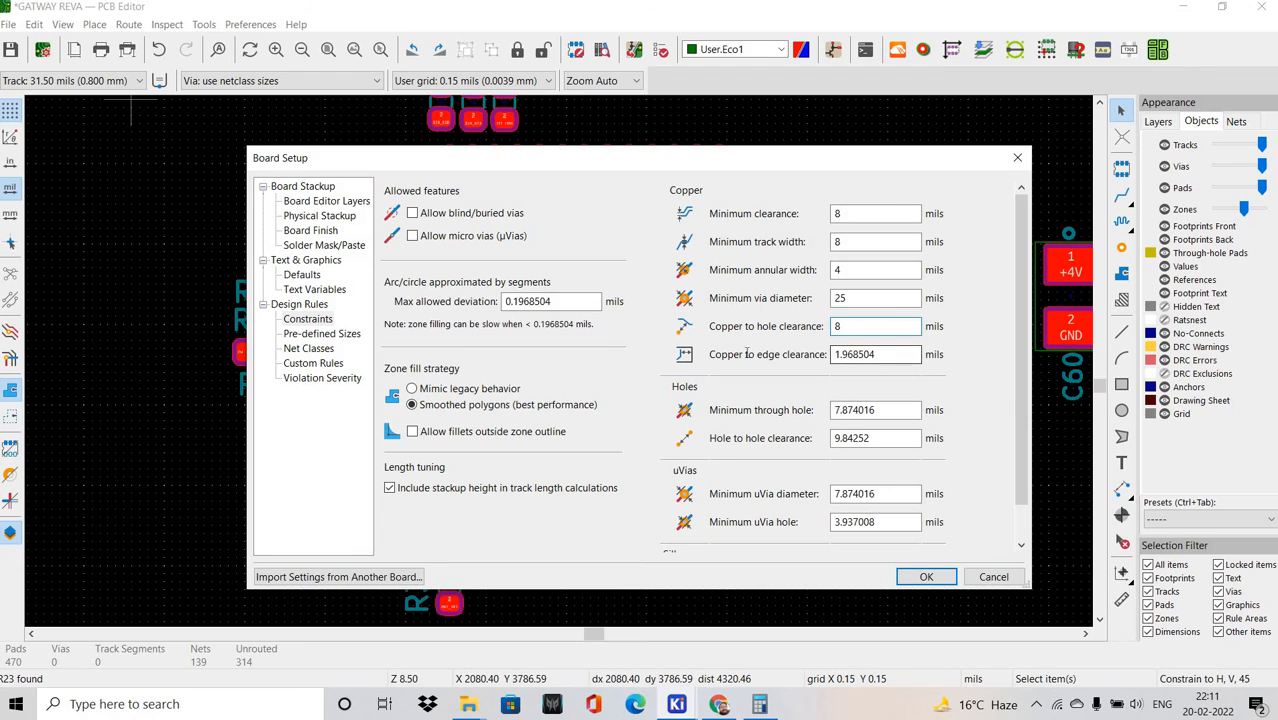
{"action": "type", "text": "8"}
Set the minimum through hole and the hole to hole clearance to 8 mils each.
{"action": "left_click", "coordinate": [889, 411]}
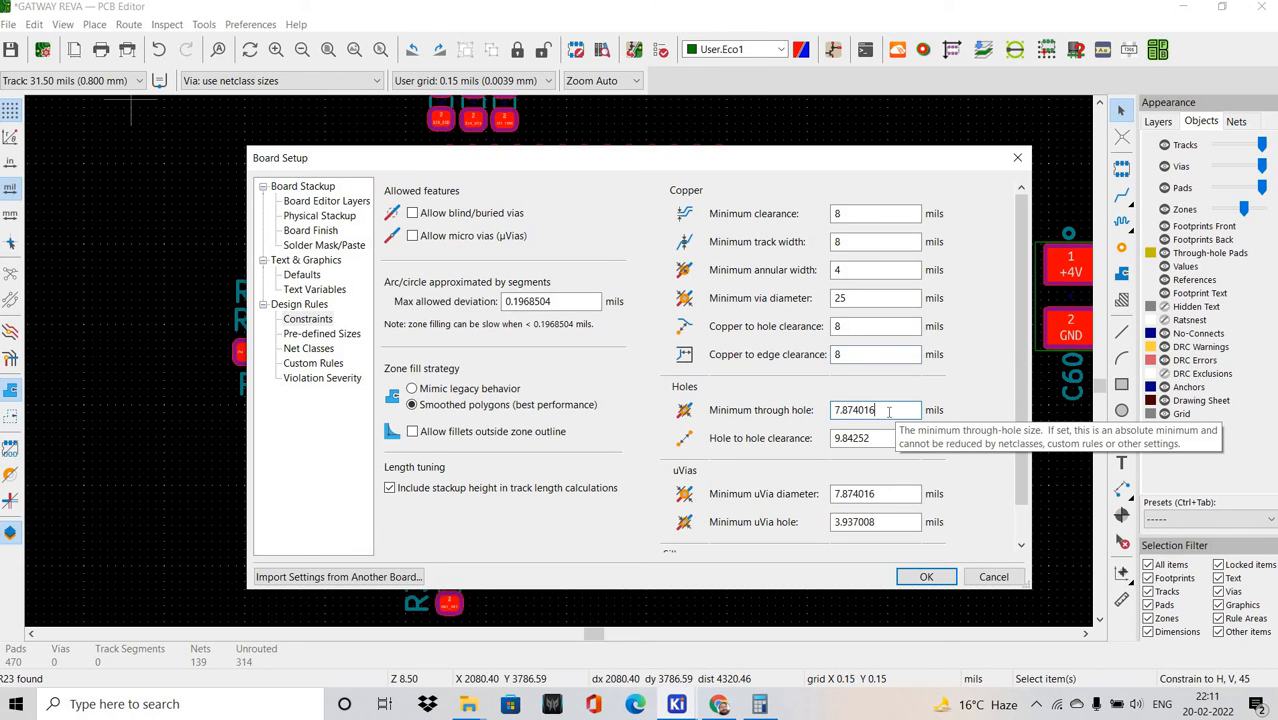
{"action": "key", "text": "ctrl+a"}
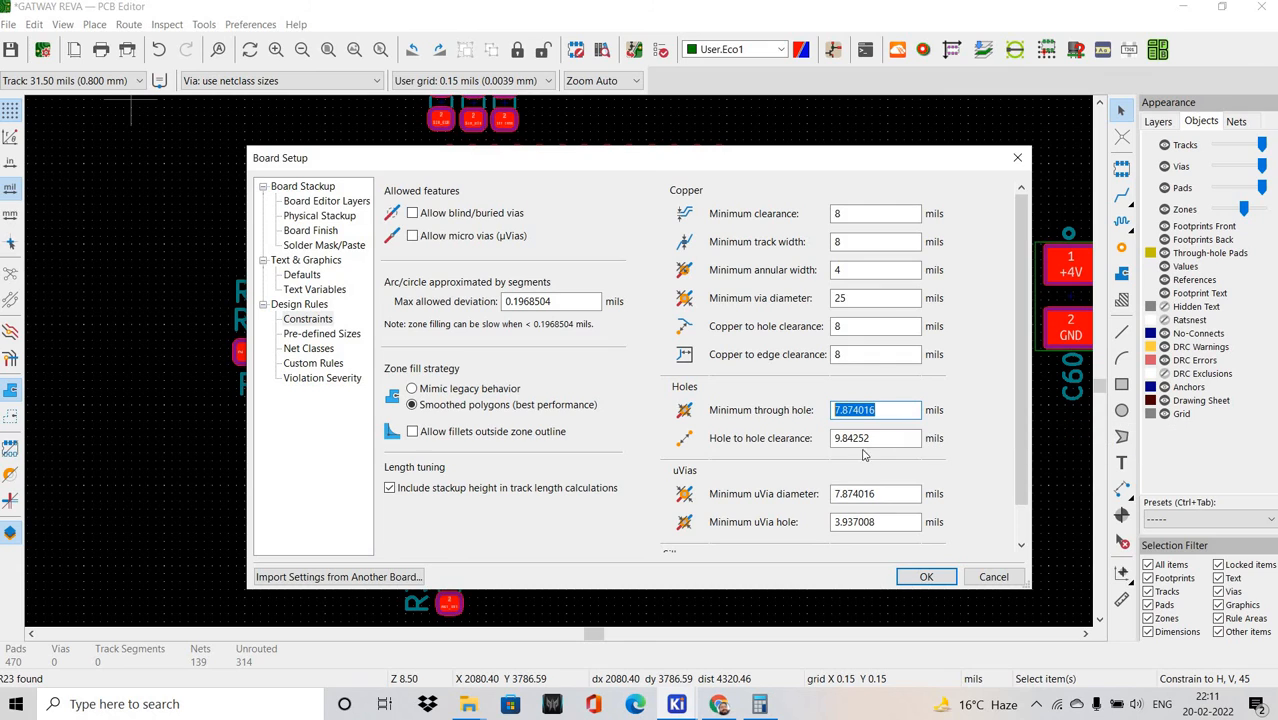
{"action": "type", "text": "8"}
{"action": "key", "text": "Tab"}
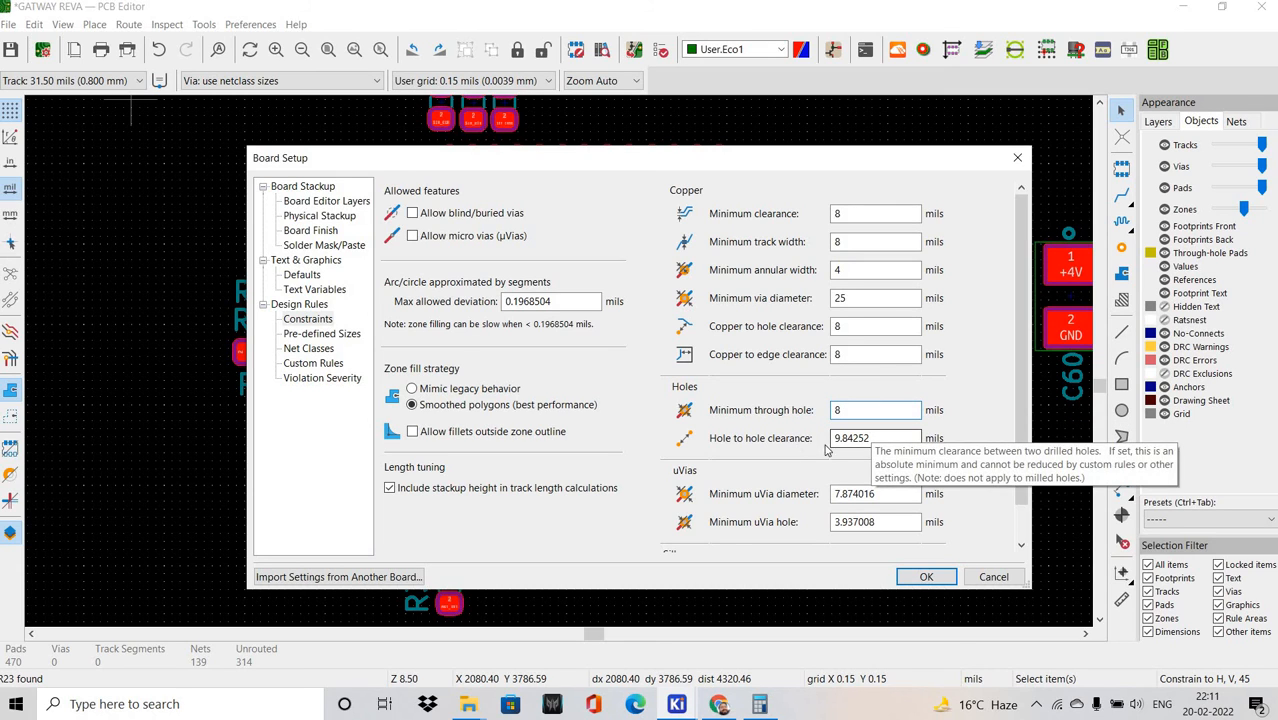
{"action": "type", "text": "8"}
{"action": "left_click", "coordinate": [880, 494]}
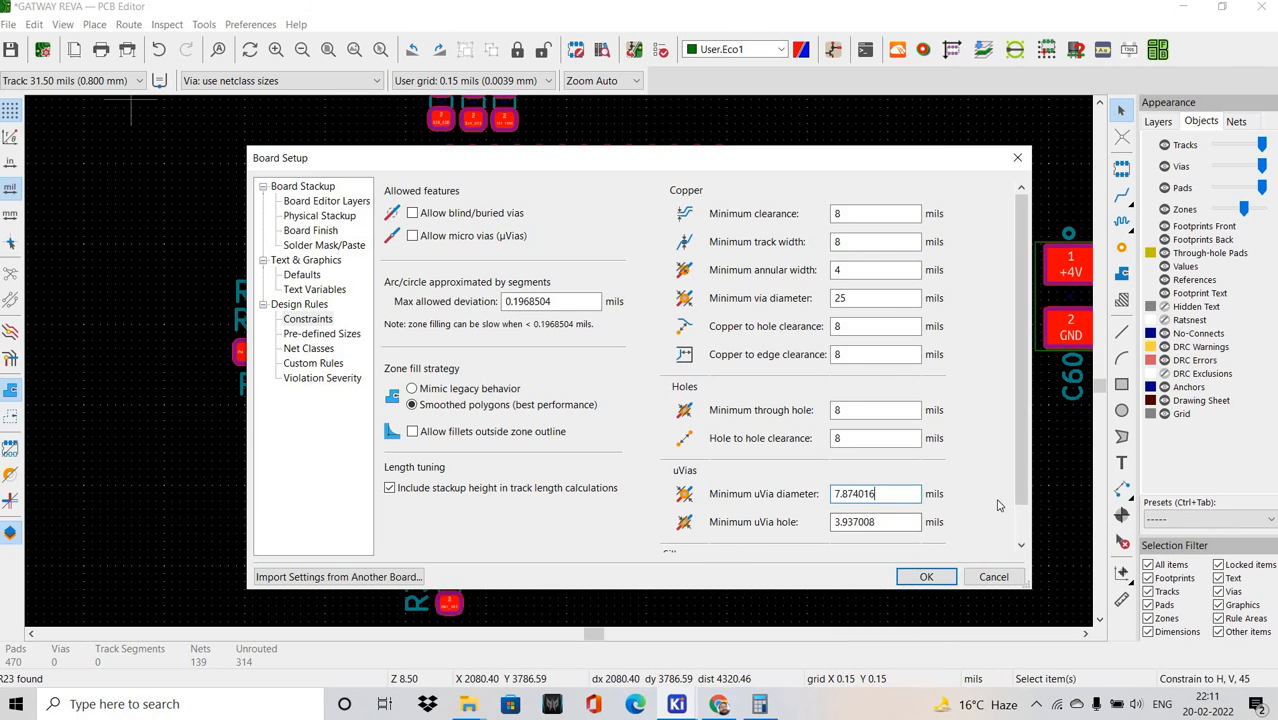
{"action": "left_click_drag", "start_coordinate": [1023, 496], "coordinate": [1023, 530]}
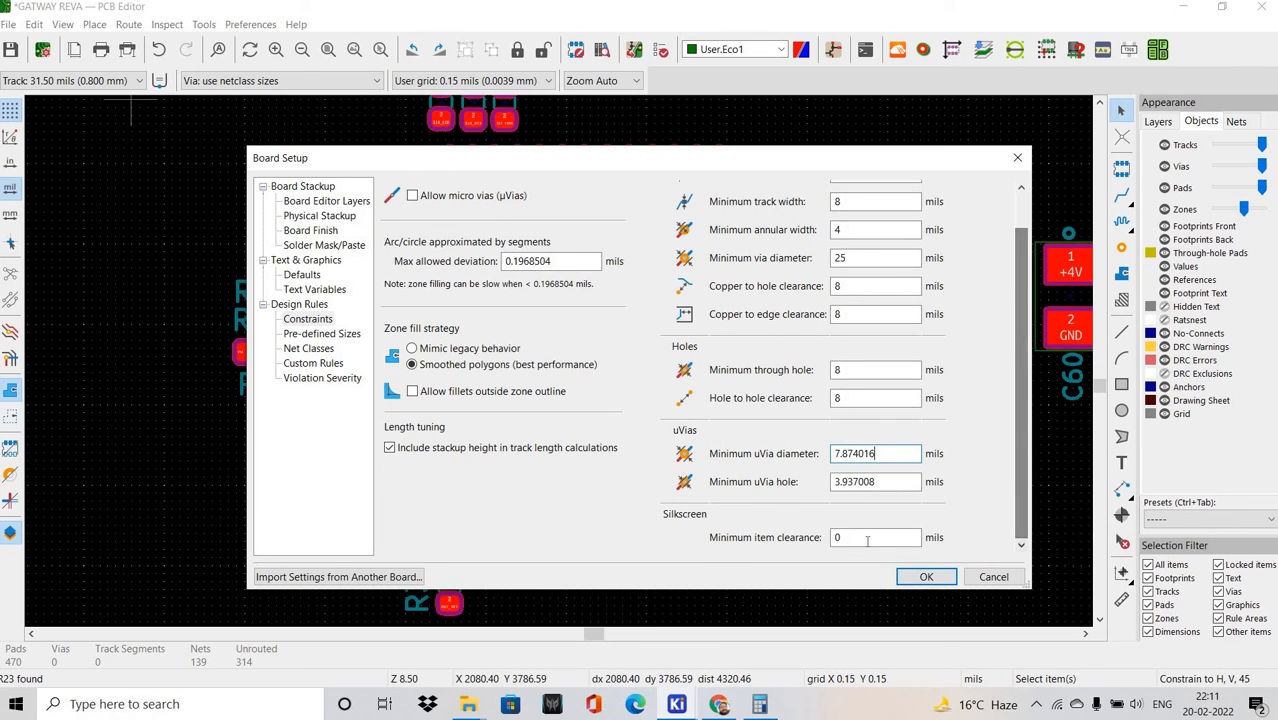
Add pre-defined track widths of 8, 10, 15, 20 and 40 mils.
{"action": "left_click", "coordinate": [322, 333]}
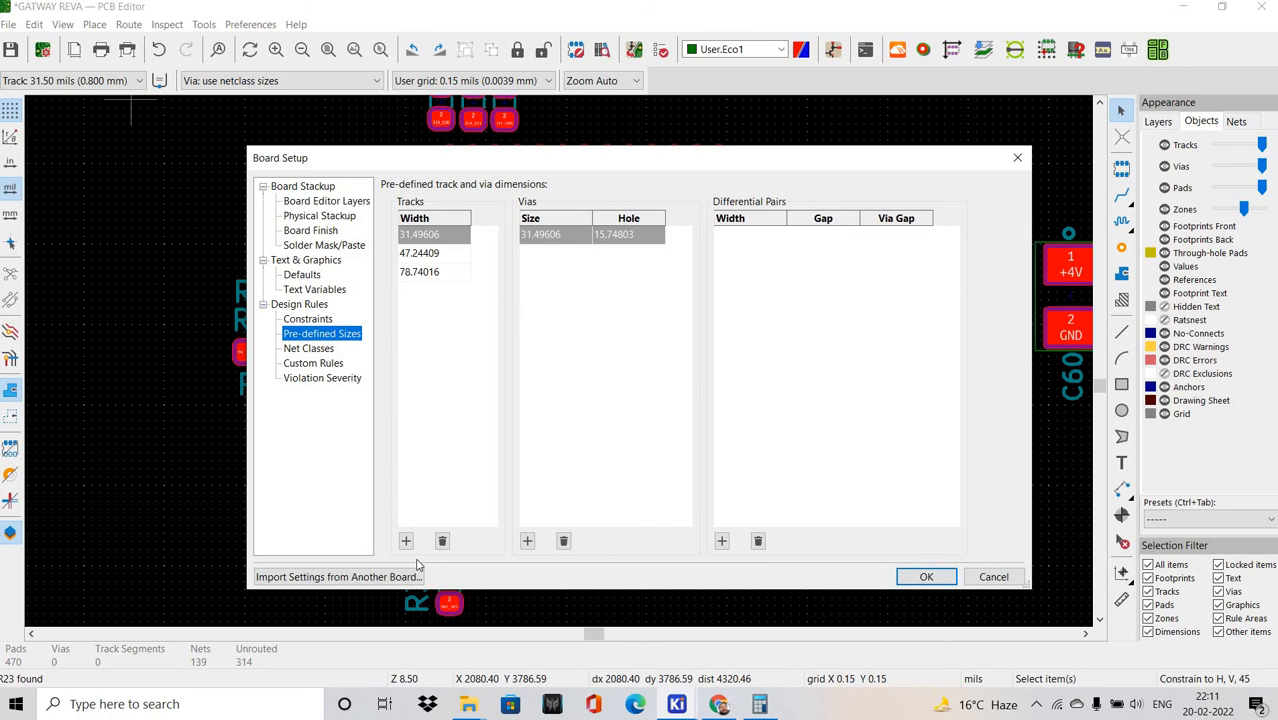
{"action": "left_click", "coordinate": [406, 540]}
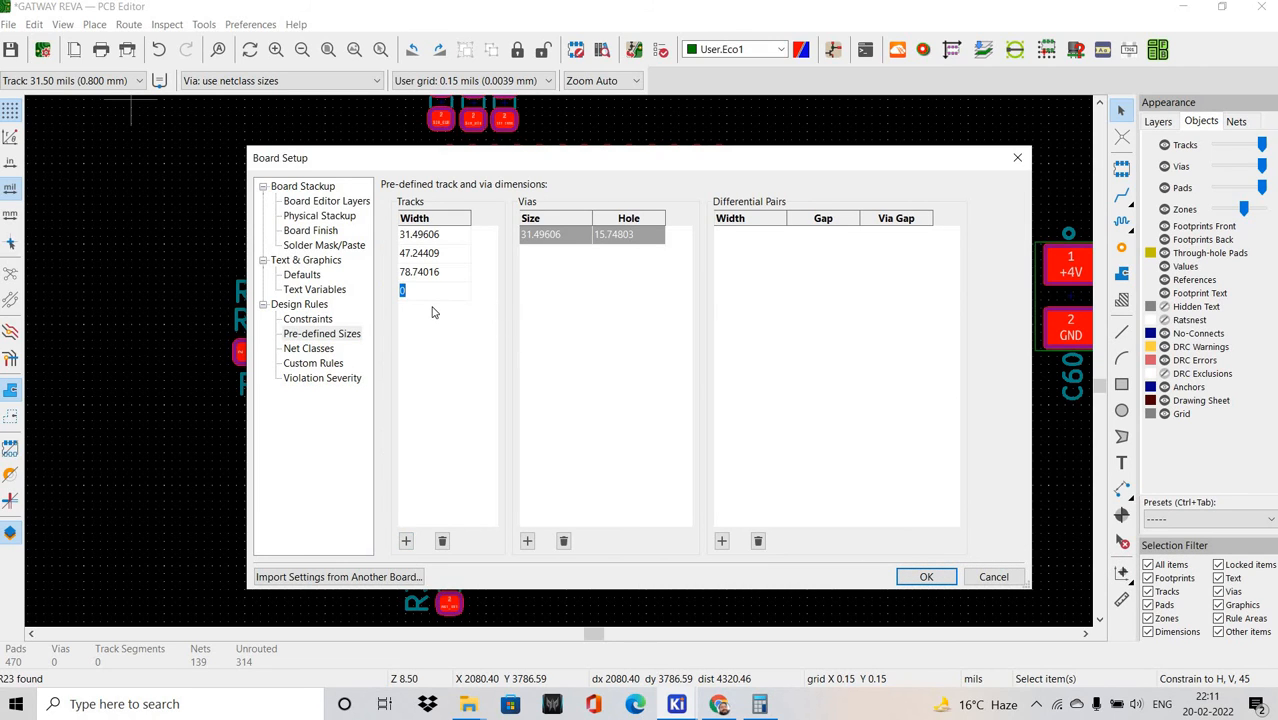
{"action": "type", "text": "8"}
{"action": "key", "text": "Return"}
{"action": "type", "text": "10"}
{"action": "key", "text": "Return"}
{"action": "left_click", "coordinate": [406, 541]}
{"action": "type", "text": "15"}
{"action": "left_click", "coordinate": [406, 541]}
{"action": "type", "text": "0"}
{"action": "key", "text": "Return"}
Add a pre-defined via with size 25 and hole 12 mils.
{"action": "left_click", "coordinate": [527, 541]}
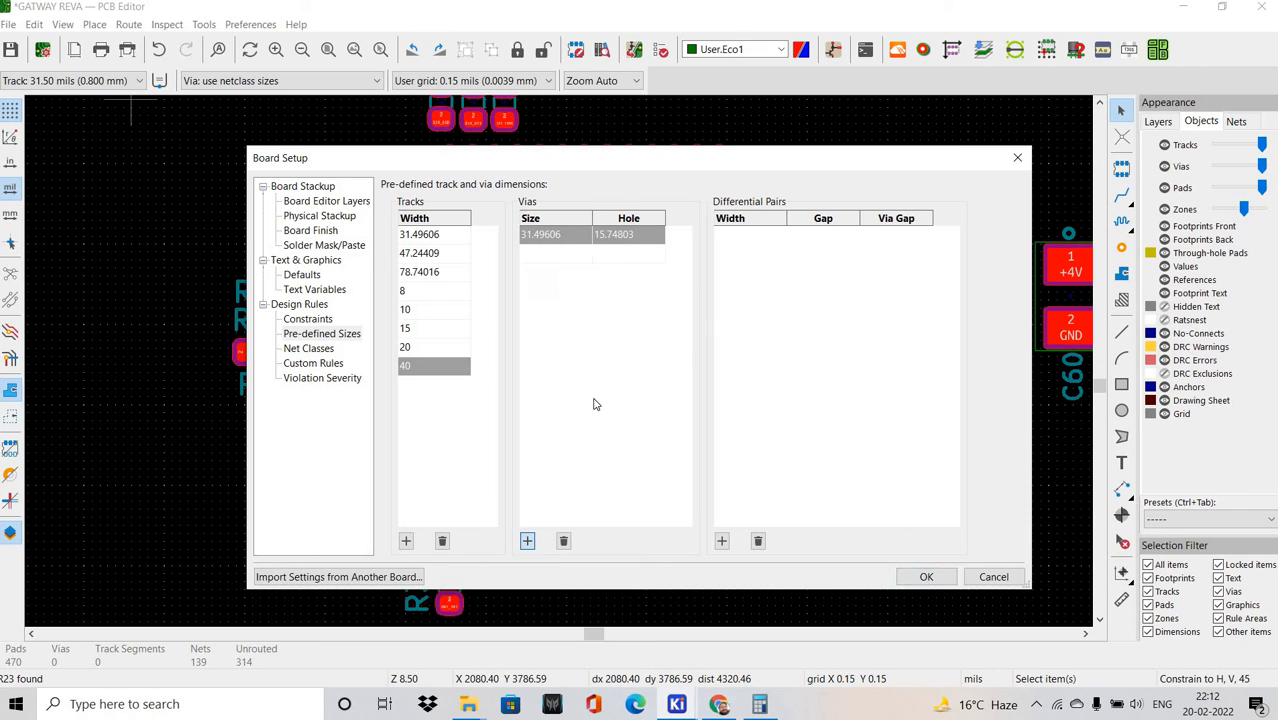
{"action": "type", "text": "25"}
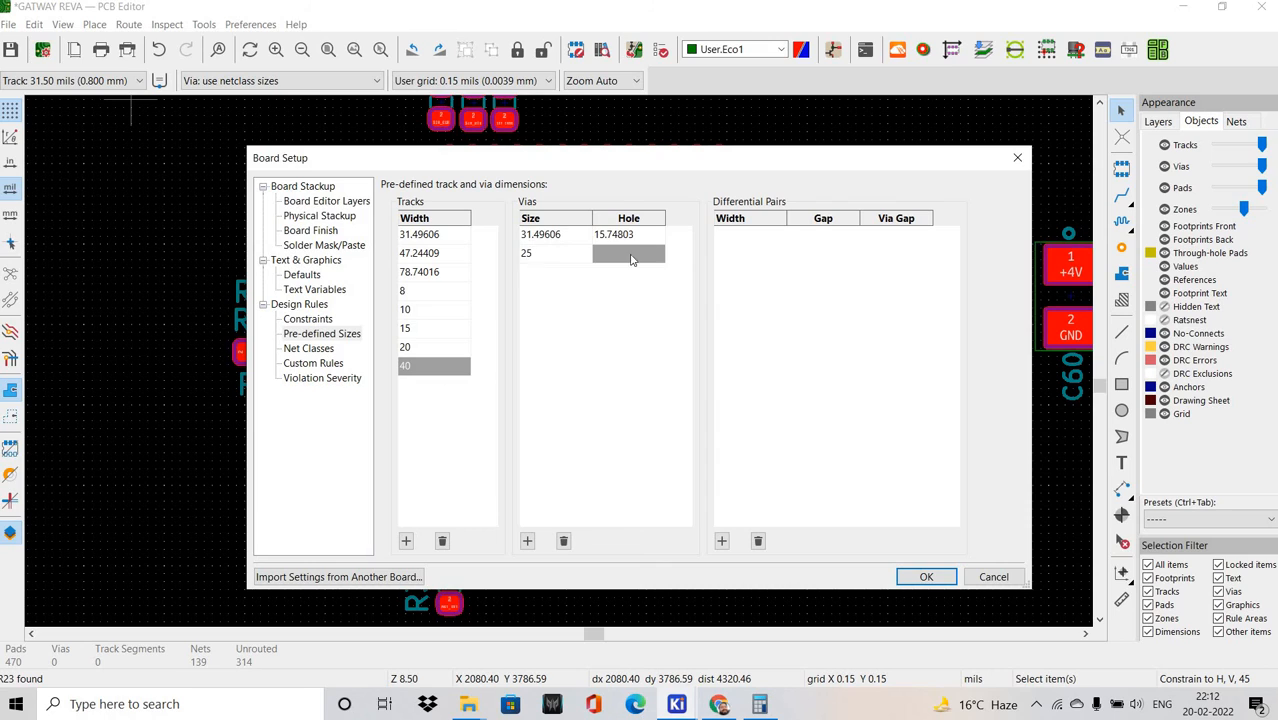
{"action": "left_click", "coordinate": [630, 259]}
{"action": "type", "text": "12"}
{"action": "key", "text": "Return"}
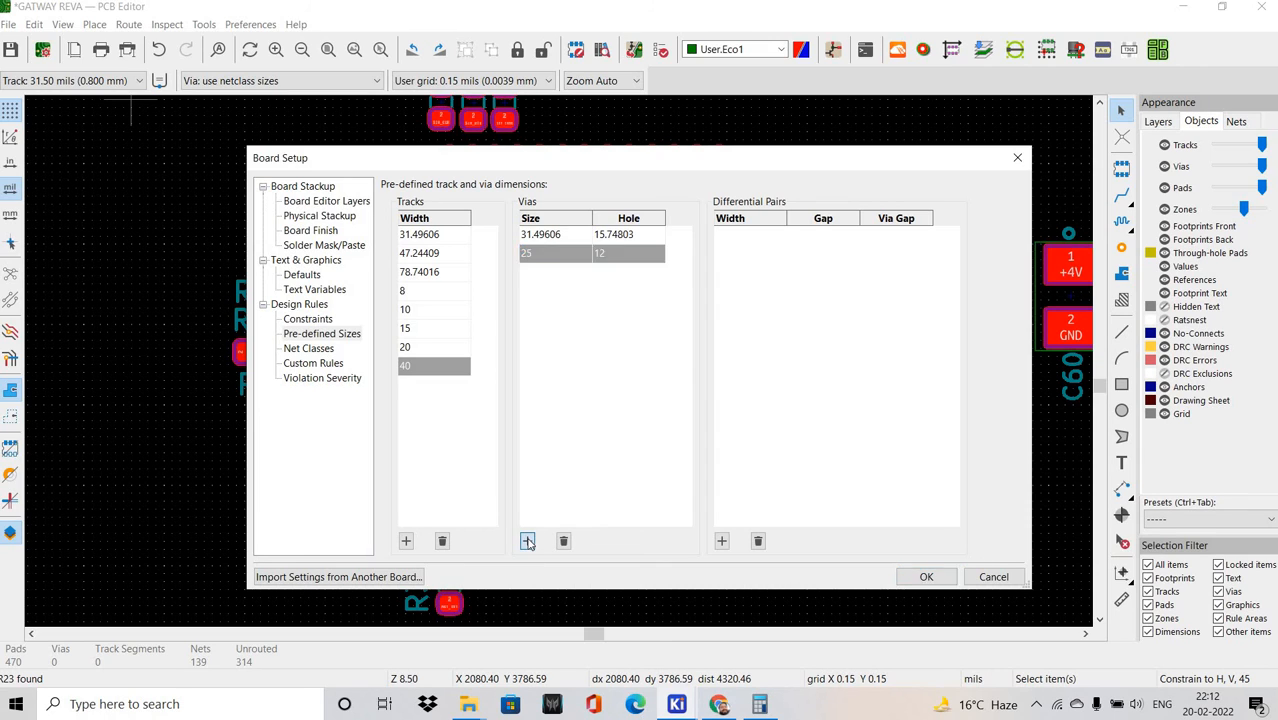
Add another pre-defined via with size 40 and hole 20 mils.
{"action": "left_click", "coordinate": [527, 541]}
{"action": "type", "text": "40"}
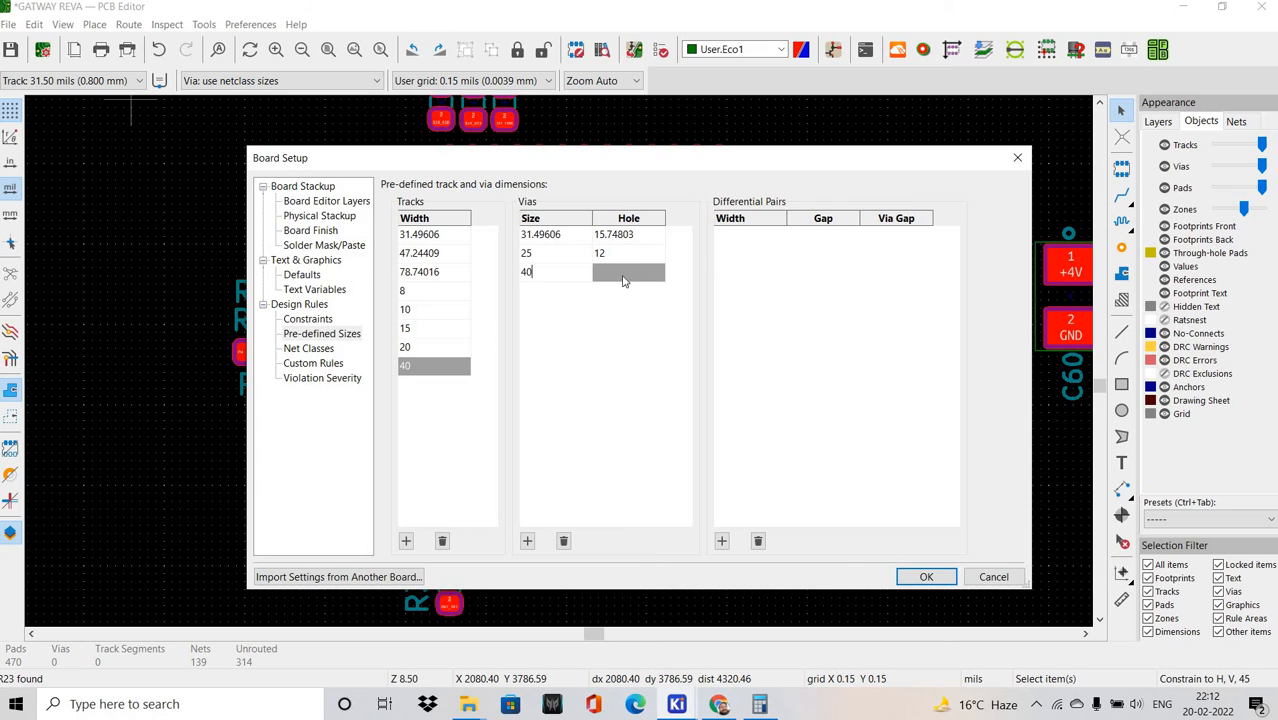
{"action": "left_click", "coordinate": [622, 281]}
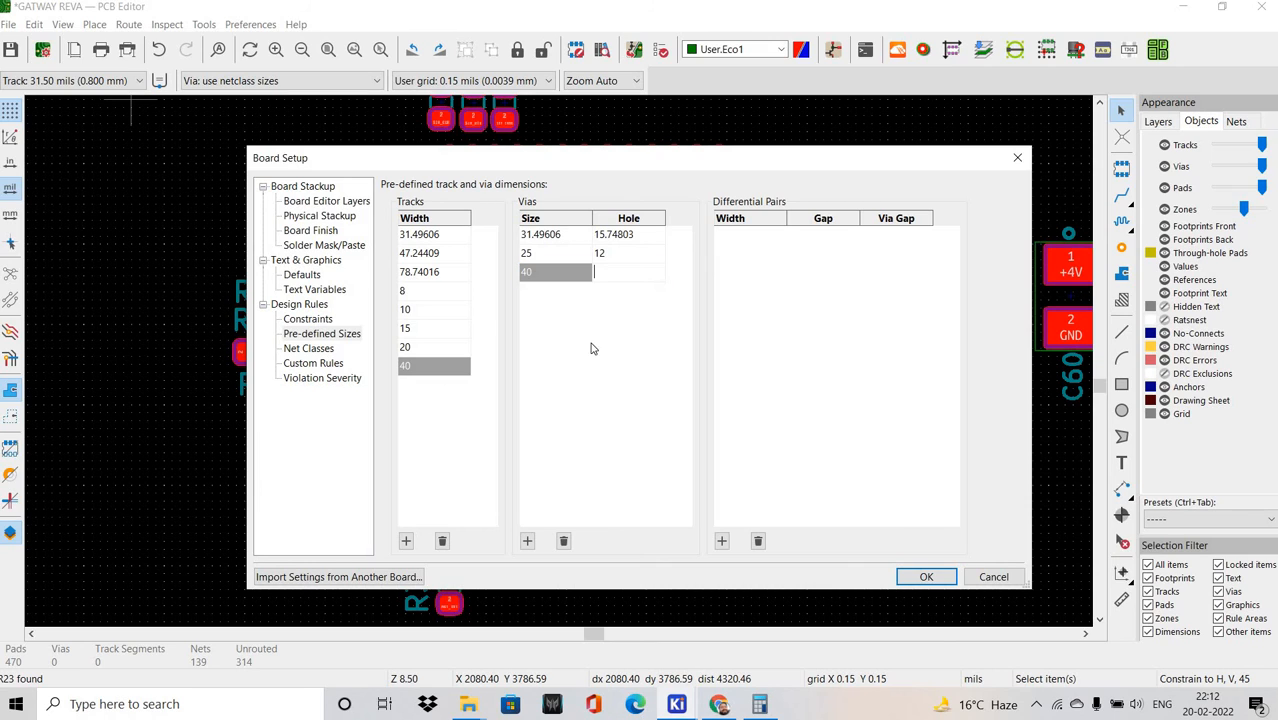
{"action": "type", "text": "20"}
{"action": "key", "text": "Return"}
Add a third new pre-defined via with size 50 and hole 28 mils.
{"action": "left_click", "coordinate": [527, 541]}
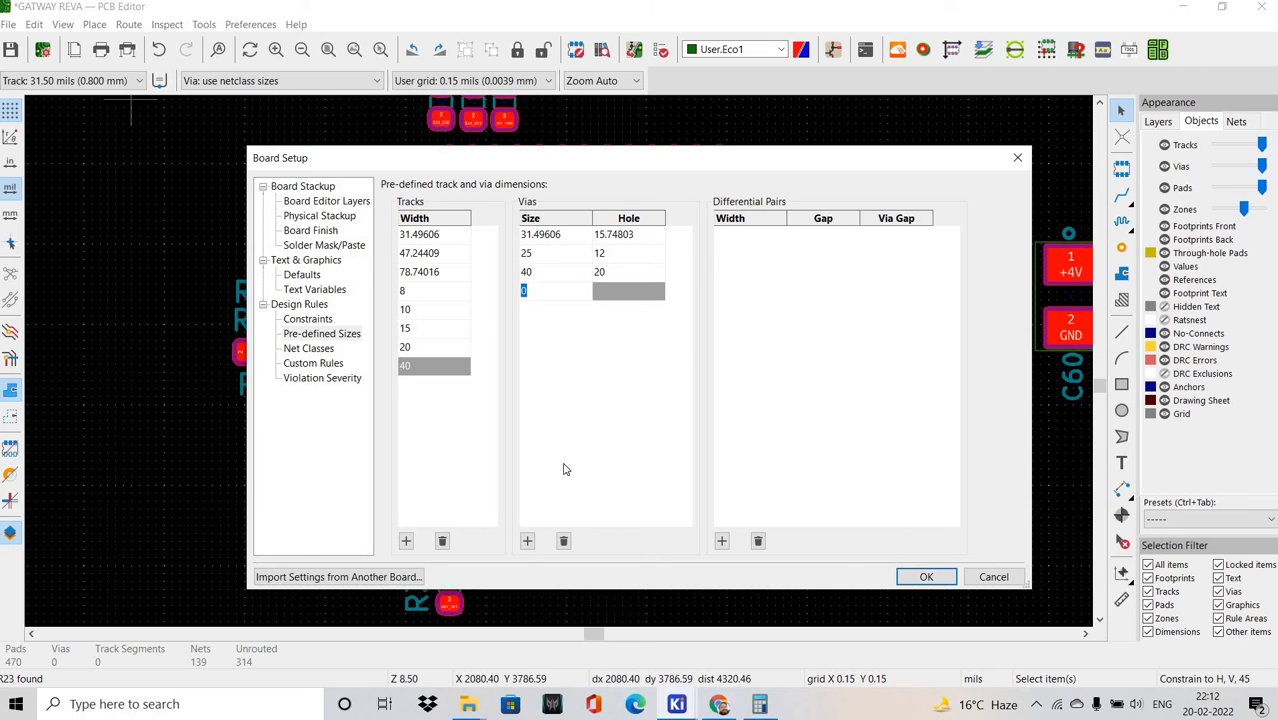
{"action": "type", "text": "25"}
{"action": "left_click", "coordinate": [633, 291]}
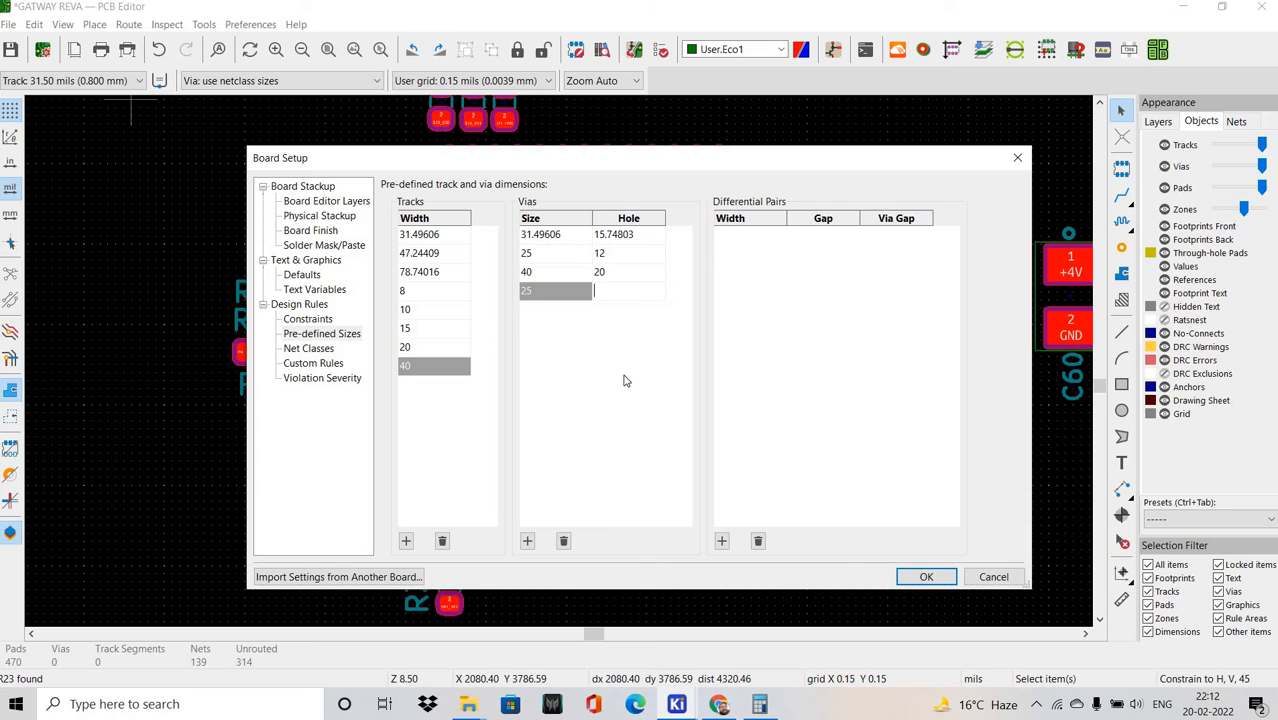
{"action": "type", "text": "12"}
{"action": "left_click", "coordinate": [545, 296]}
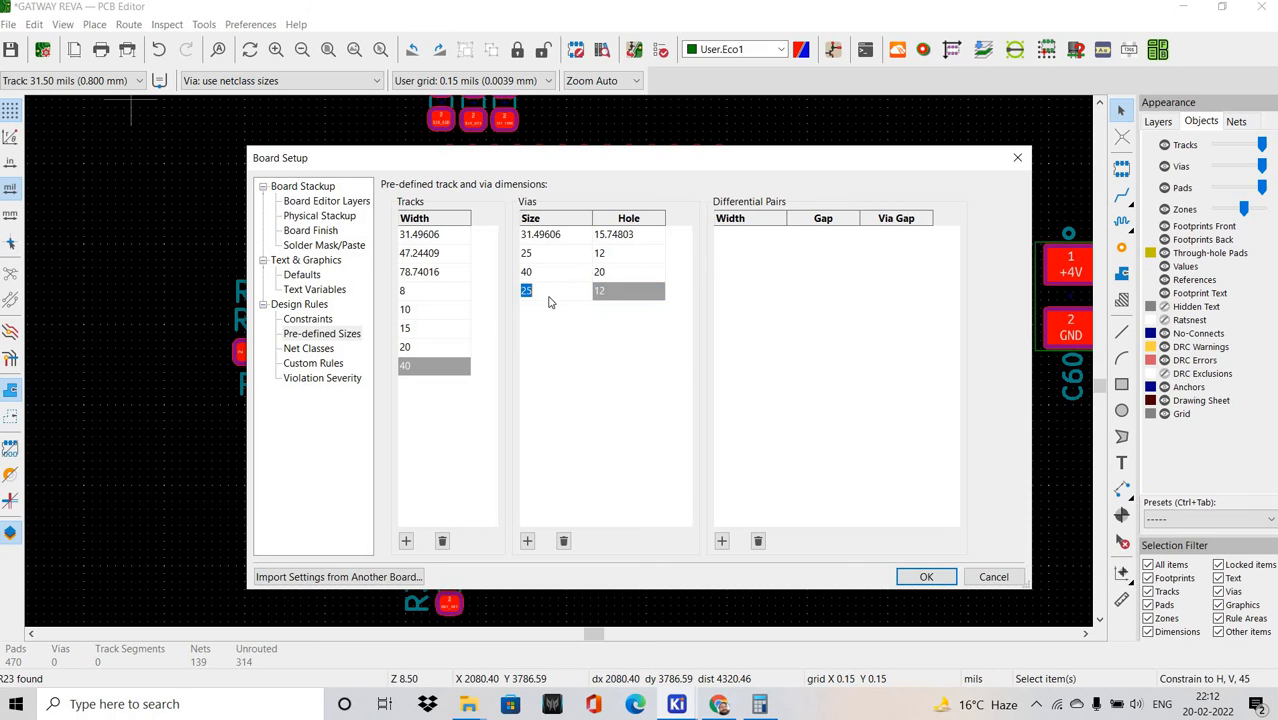
{"action": "type", "text": "50"}
{"action": "left_click", "coordinate": [617, 298]}
{"action": "type", "text": "28"}
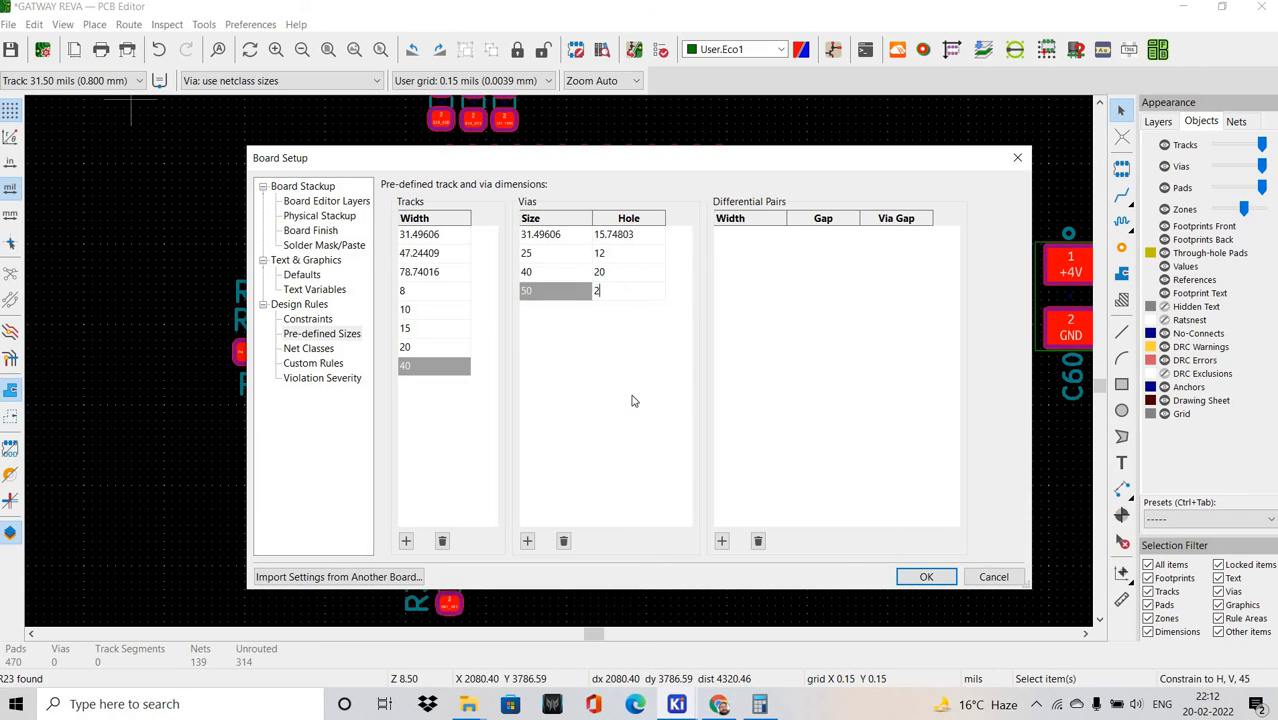
{"action": "left_click", "coordinate": [613, 416]}
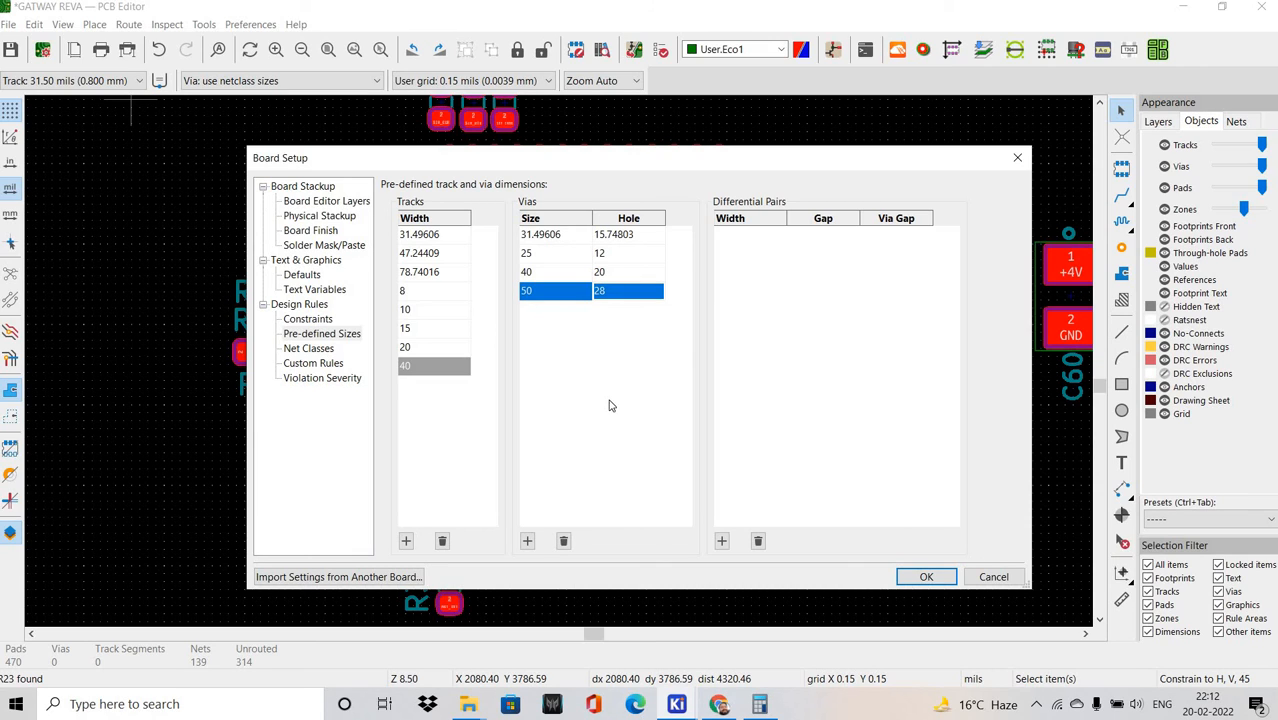
Delete the Ant net class from the board's net classes.
{"action": "left_click", "coordinate": [310, 348]}
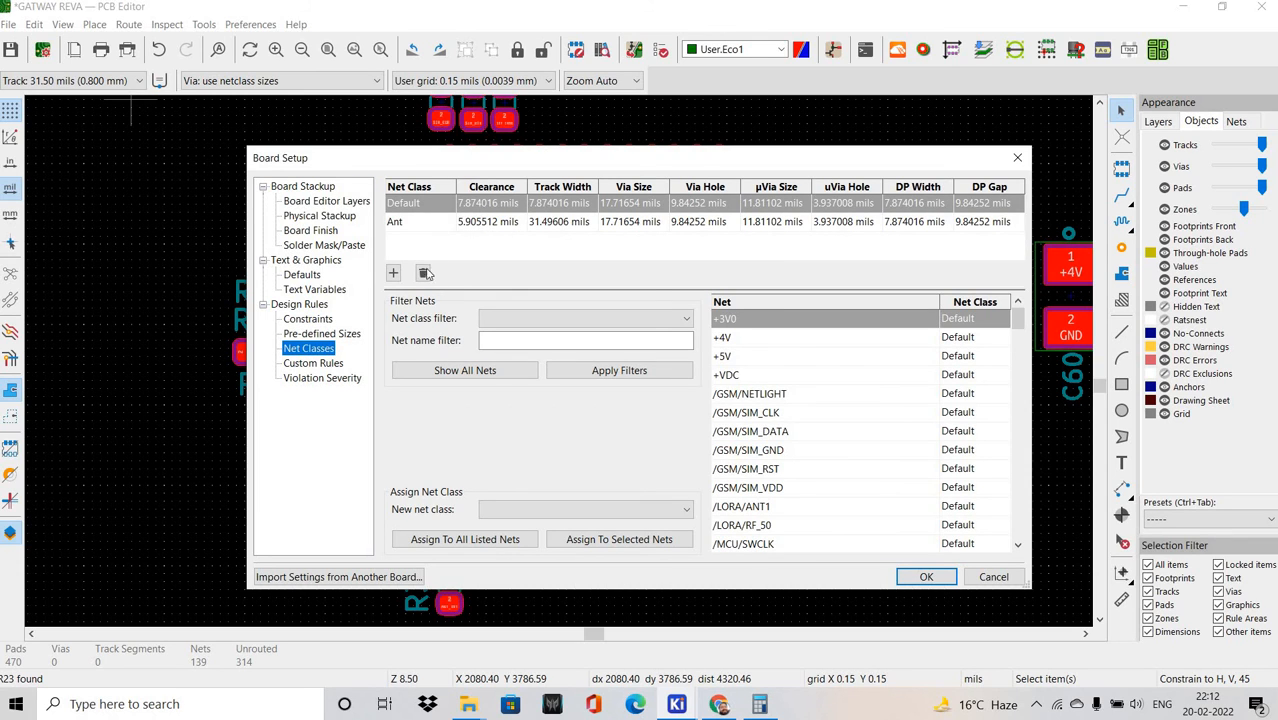
{"action": "left_click", "coordinate": [420, 221]}
{"action": "left_click", "coordinate": [422, 273]}
Set the Default net class's clearance and track width to 8 mils each.
{"action": "left_click", "coordinate": [484, 206]}
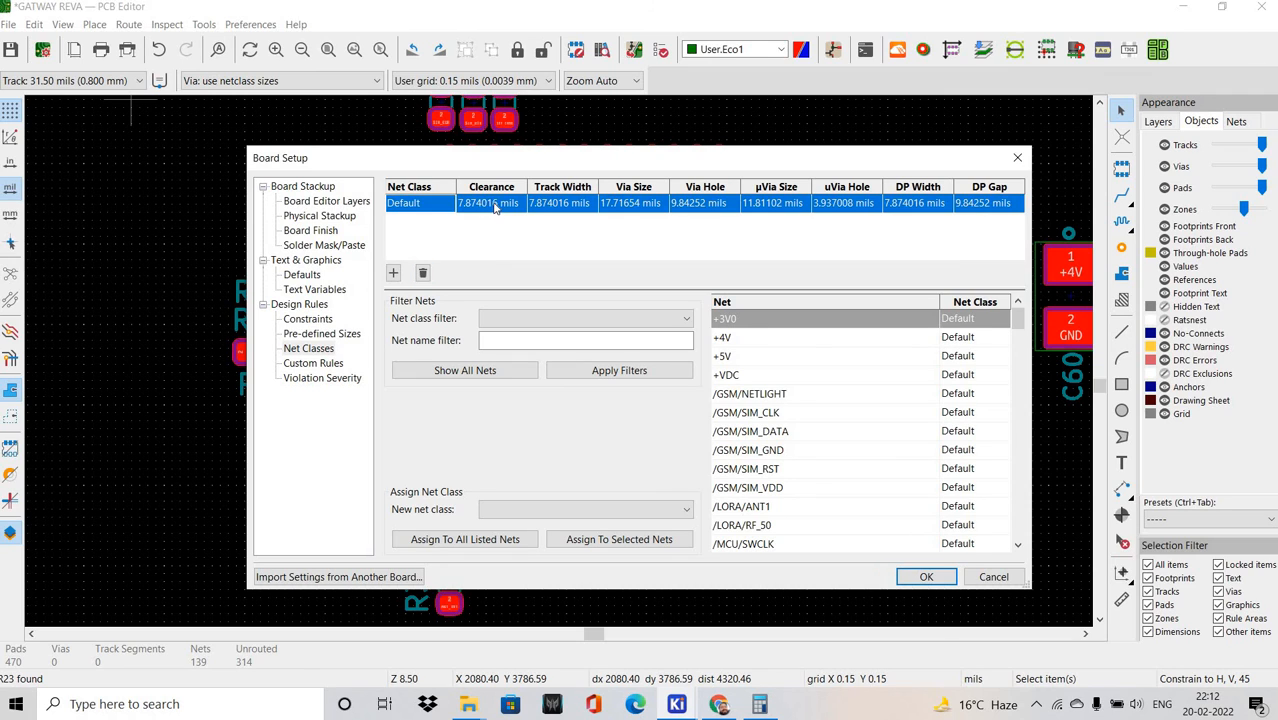
{"action": "left_click", "coordinate": [489, 205]}
{"action": "double_click", "coordinate": [482, 204]}
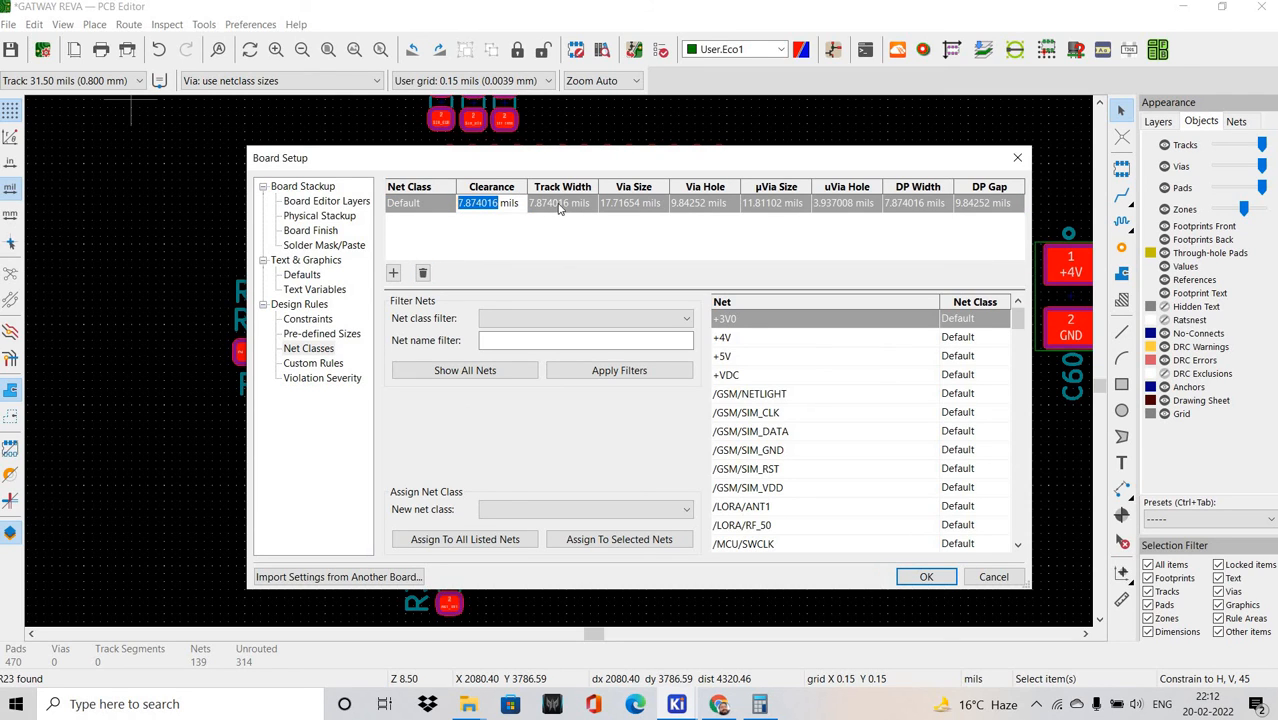
{"action": "type", "text": "8"}
{"action": "left_click", "coordinate": [527, 205]}
{"action": "left_click_drag", "start_coordinate": [565, 206], "coordinate": [513, 228]}
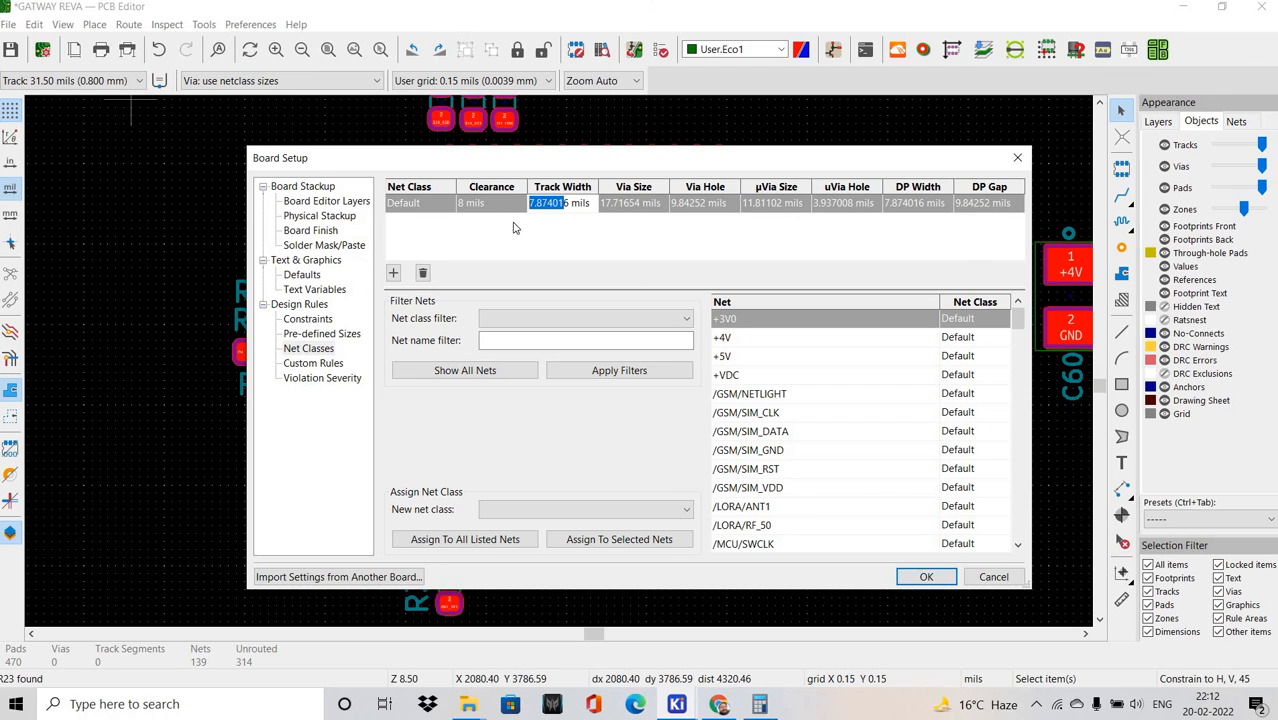
{"action": "key", "text": "shift+Right"}
{"action": "type", "text": "8"}
Set the Default net class's via size to 25 mils and its via hole to 12 mils.
{"action": "left_click", "coordinate": [635, 208]}
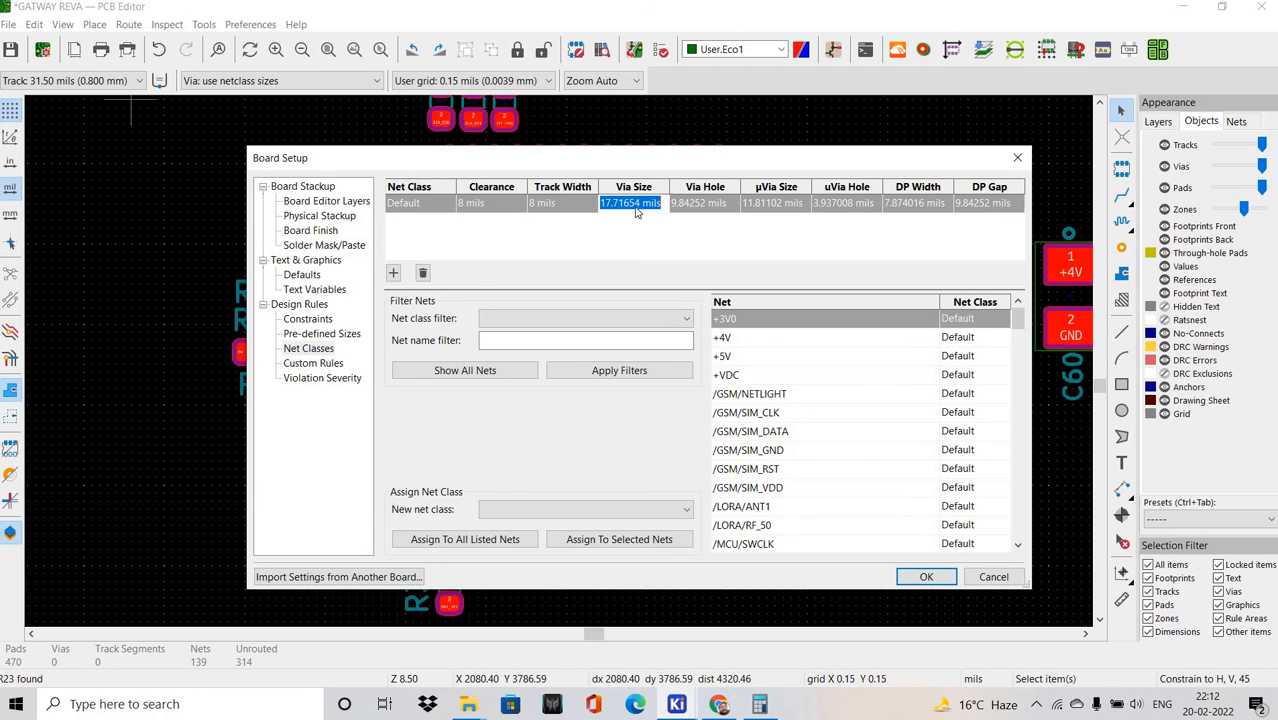
{"action": "left_click", "coordinate": [640, 209]}
{"action": "key", "text": "shift+Left"}
{"action": "key", "text": "shift+Left"}
{"action": "key", "text": "shift+Left"}
{"action": "key", "text": "shift+Left"}
{"action": "key", "text": "shift+Left"}
{"action": "key", "text": "shift+Left"}
{"action": "key", "text": "shift+Left"}
{"action": "key", "text": "shift+Left"}
{"action": "type", "text": "25"}
{"action": "left_click", "coordinate": [697, 206]}
{"action": "key", "text": "shift+Left"}
{"action": "key", "text": "shift+Left"}
{"action": "key", "text": "shift+Left"}
{"action": "key", "text": "shift+Left"}
{"action": "key", "text": "shift+Left"}
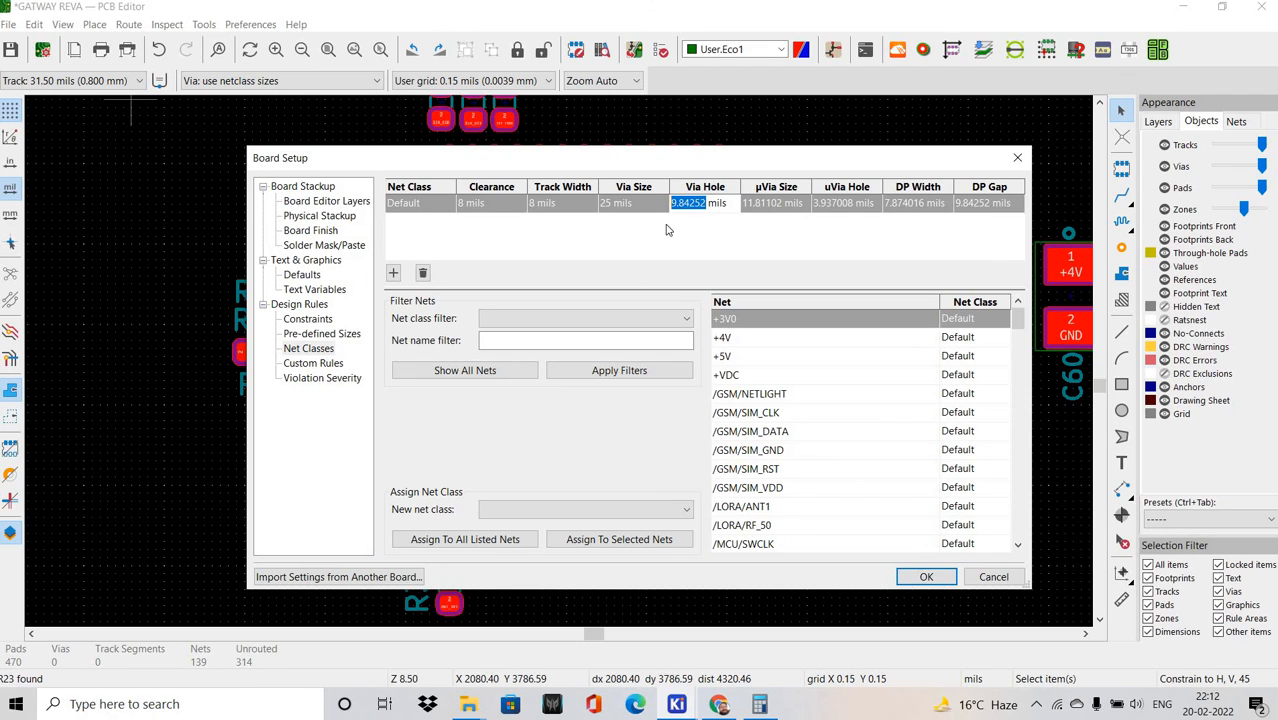
{"action": "type", "text": "12"}
{"action": "left_click", "coordinate": [772, 212]}
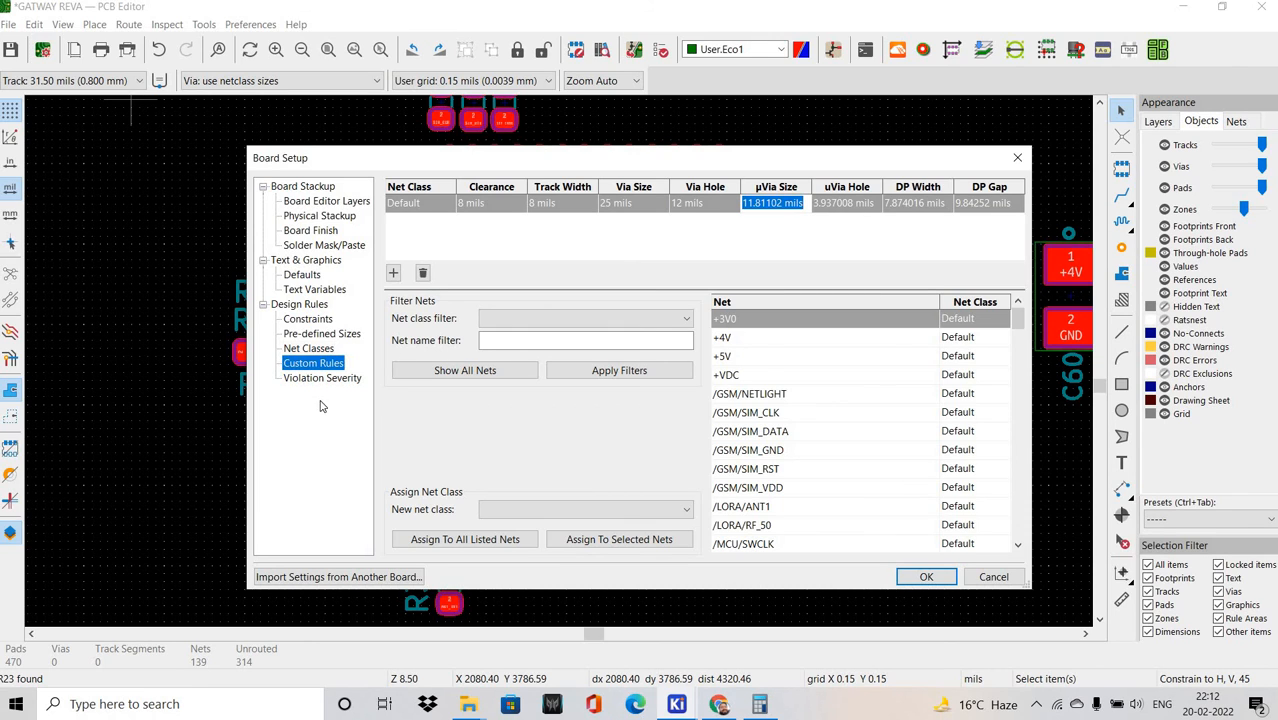
Review the violation severity settings down to the Miscellaneous group, then accept Board Setup and save the board.
{"action": "key", "text": "Down"}
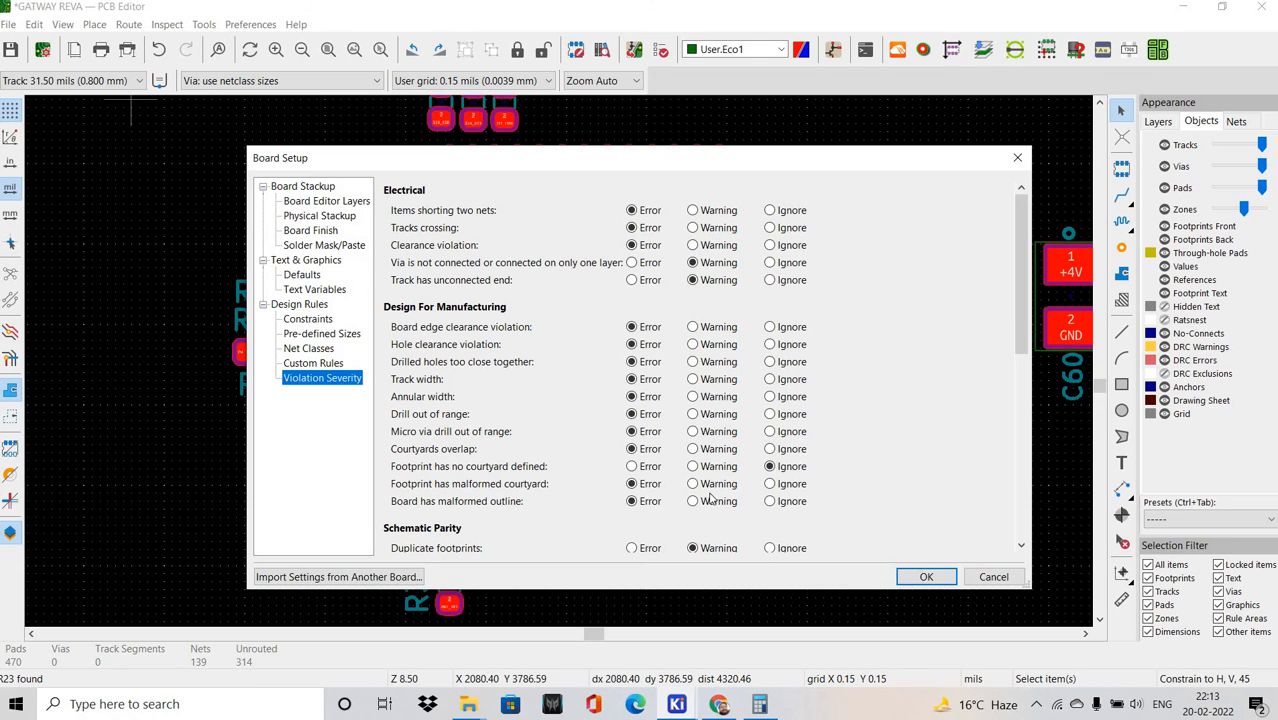
{"action": "scroll", "coordinate": [590, 520], "scroll_direction": "down", "scroll_amount": 3}
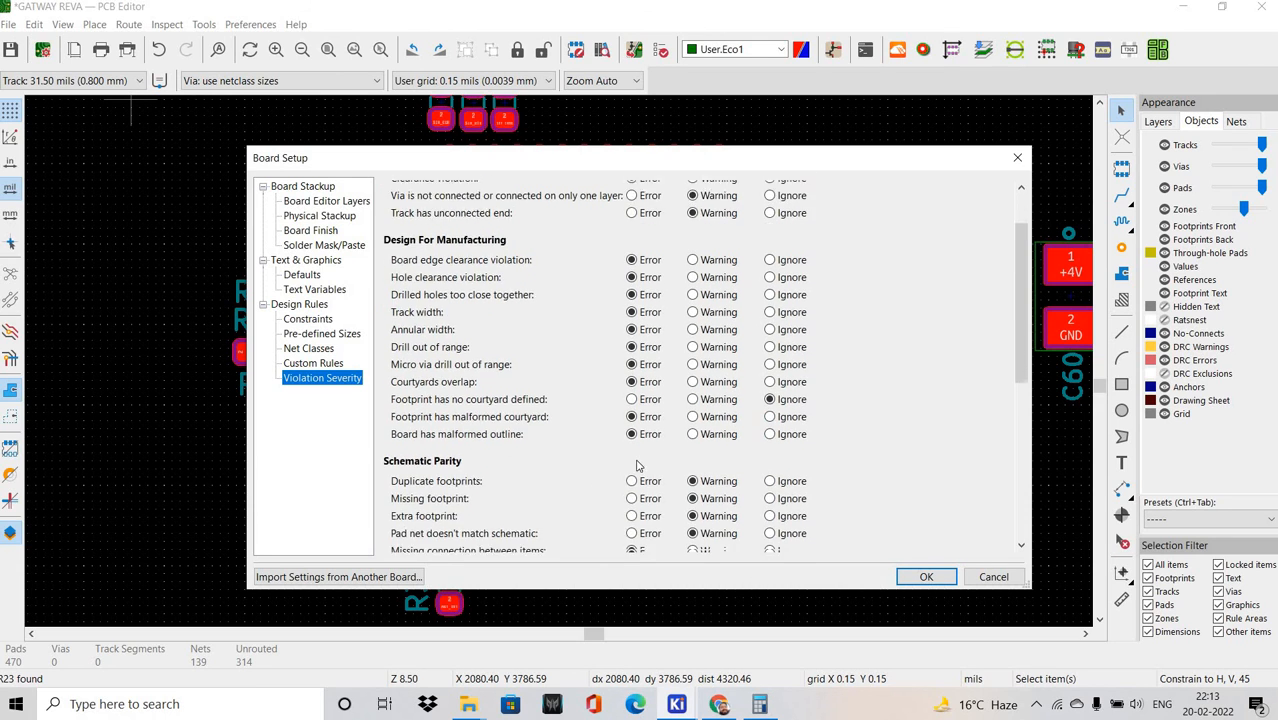
{"action": "scroll", "coordinate": [648, 430], "scroll_direction": "down", "scroll_amount": 6}
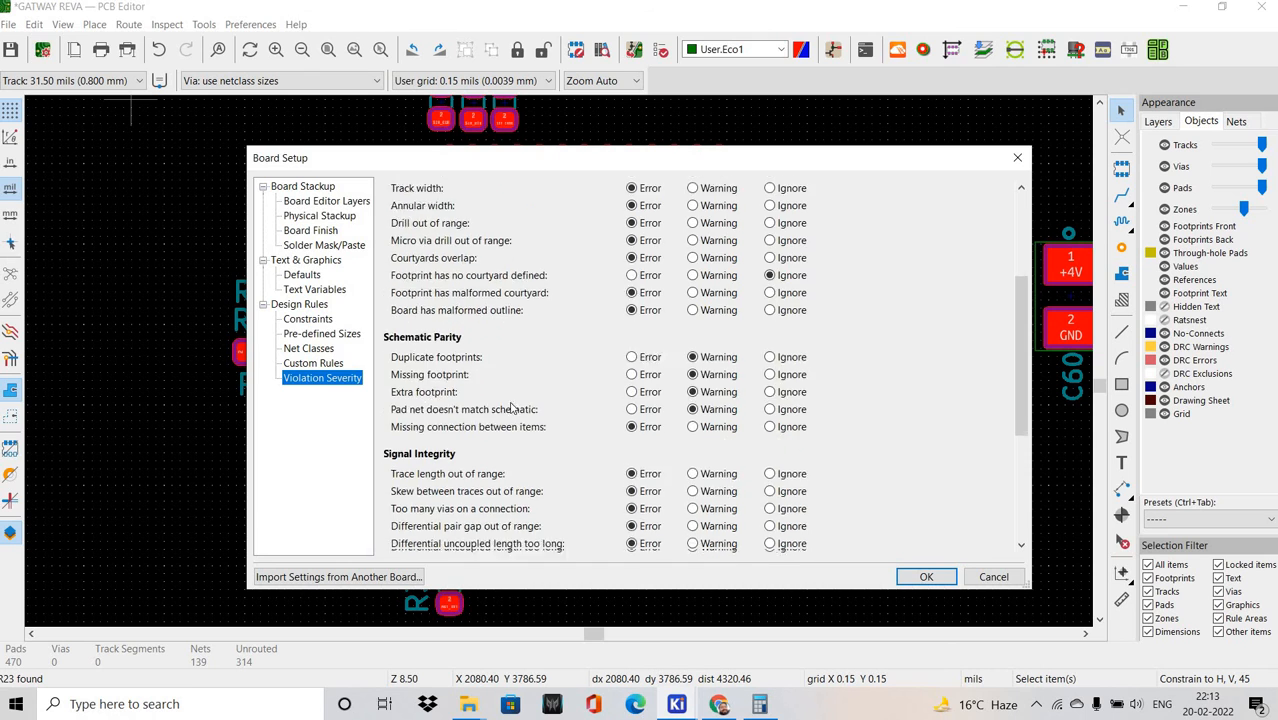
{"action": "scroll", "coordinate": [519, 432], "scroll_direction": "down", "scroll_amount": 1}
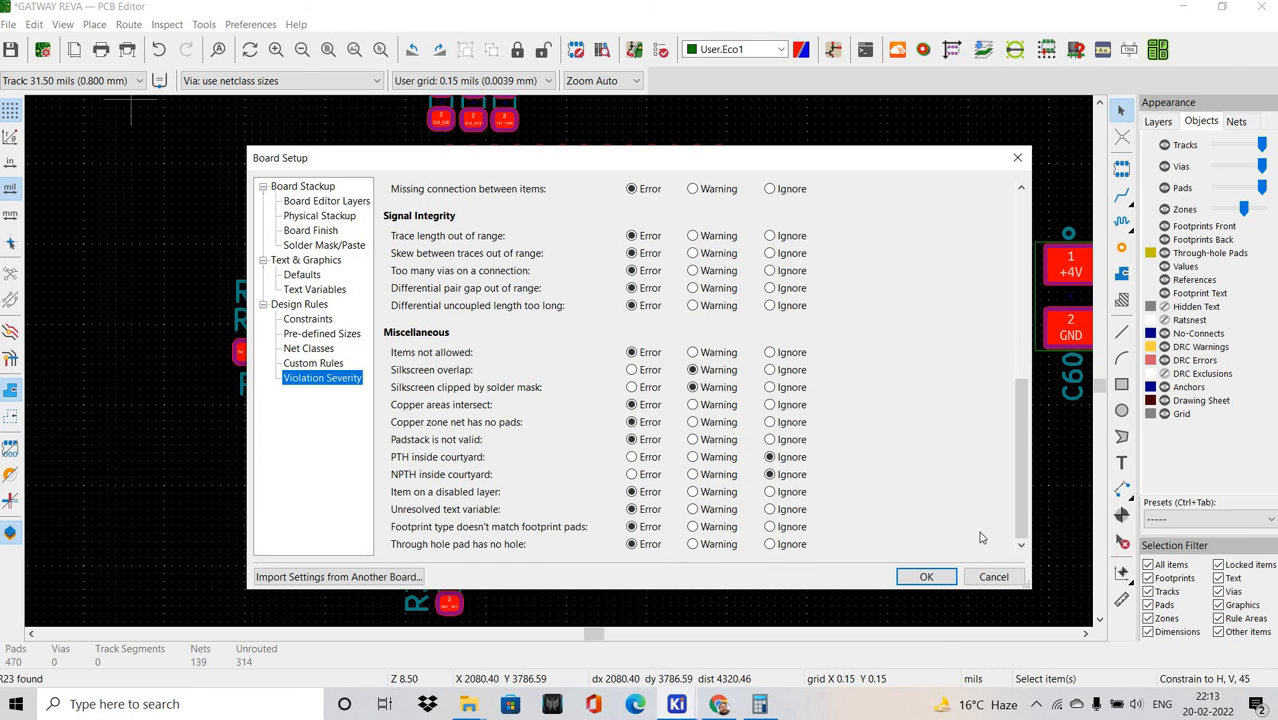
{"action": "key", "text": "Return"}
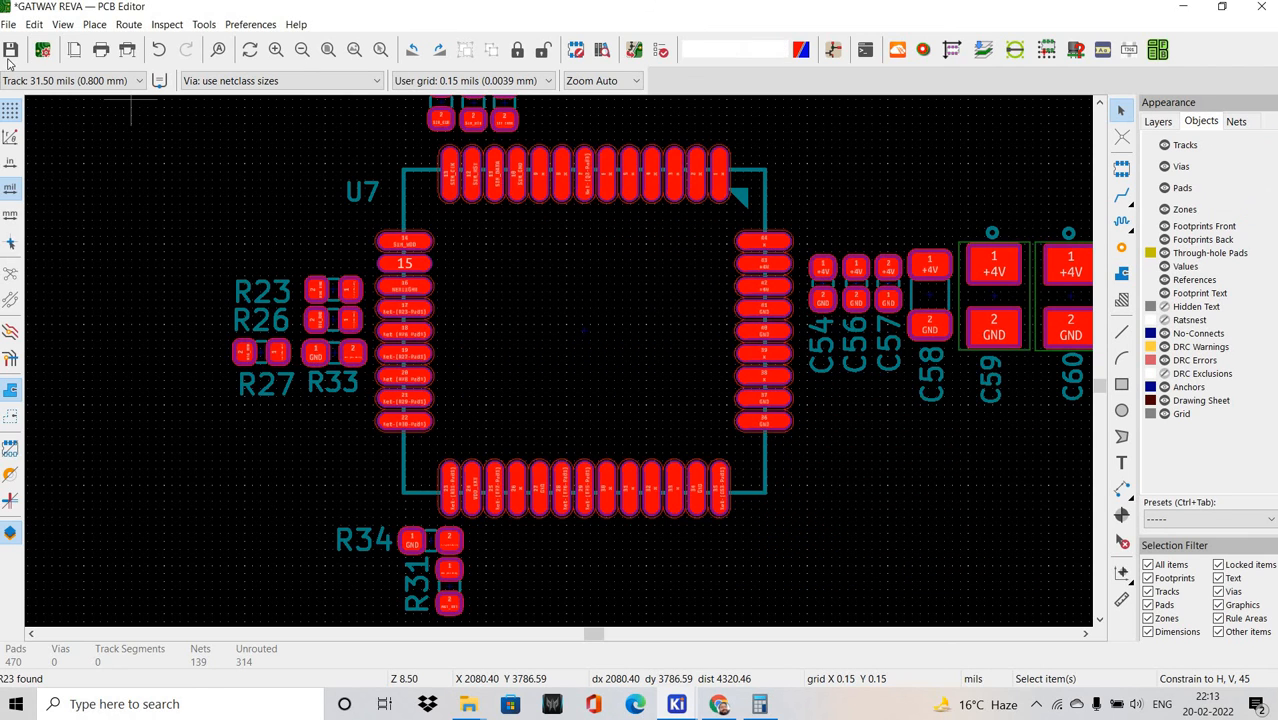
{"action": "left_click", "coordinate": [10, 51]}
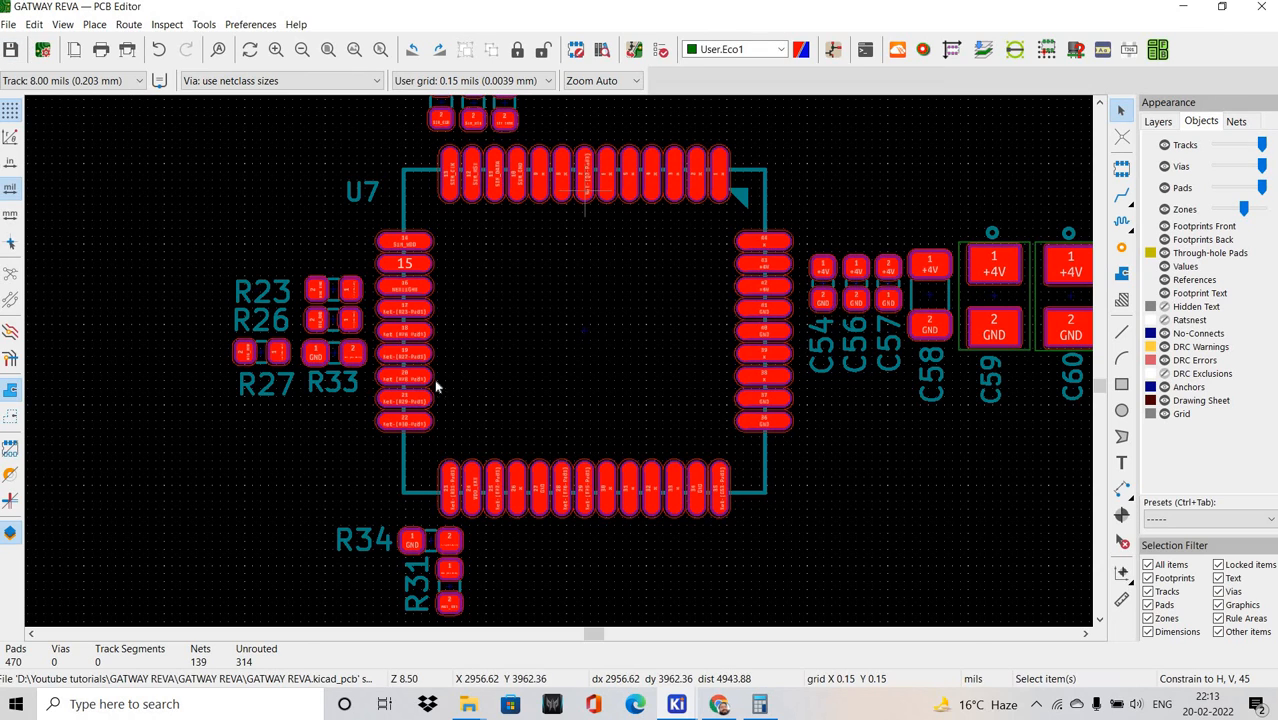
Examine the footprint placement across the board, from U7 past SW1 and U8 to U3, R10 and U6.
{"action": "scroll", "coordinate": [560, 367], "scroll_direction": "down", "scroll_amount": 3}
{"action": "scroll", "coordinate": [570, 357], "scroll_direction": "up", "scroll_amount": 3}
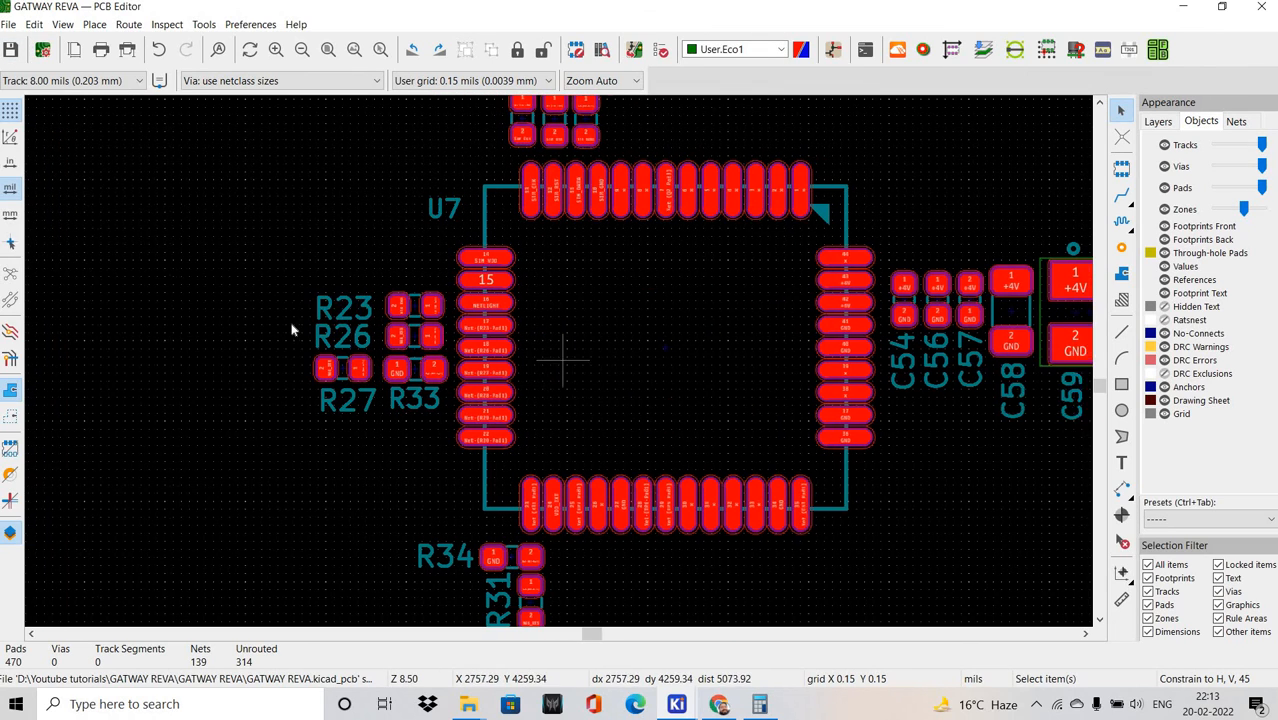
{"action": "middle_click_drag", "start_coordinate": [518, 352], "coordinate": [403, 348]}
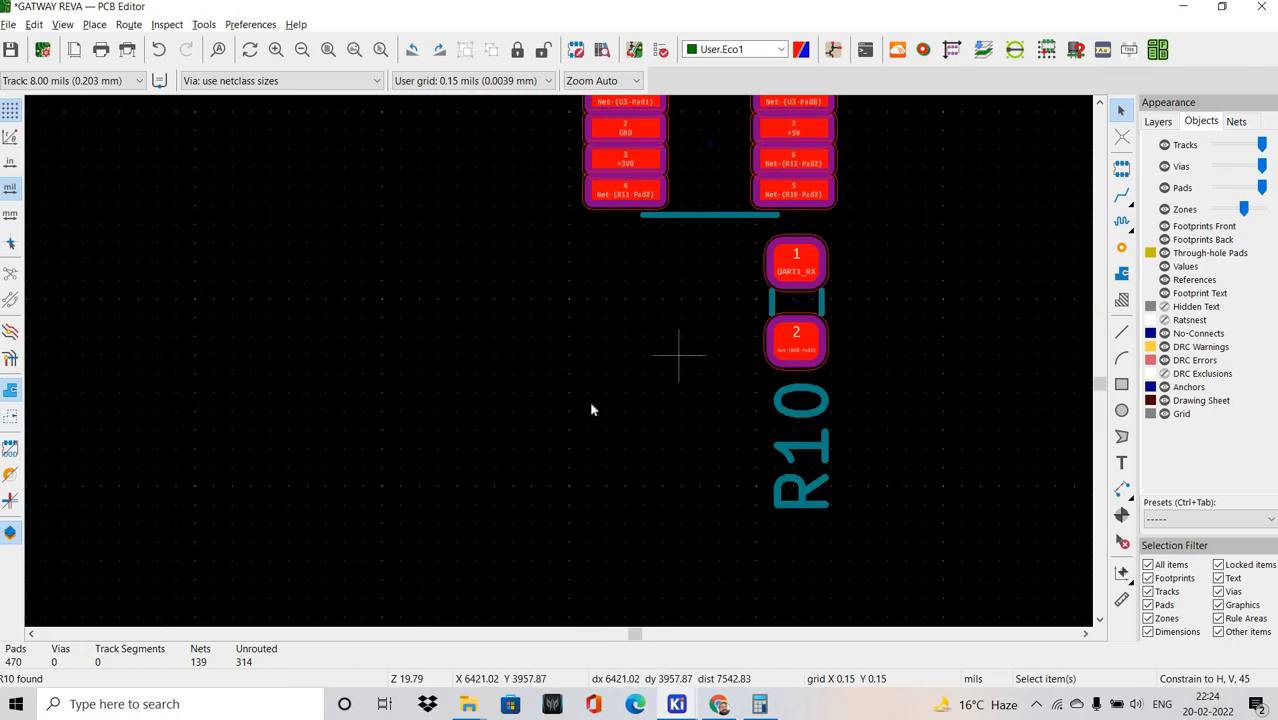
{"action": "scroll", "coordinate": [568, 348], "scroll_direction": "down", "scroll_amount": 6}
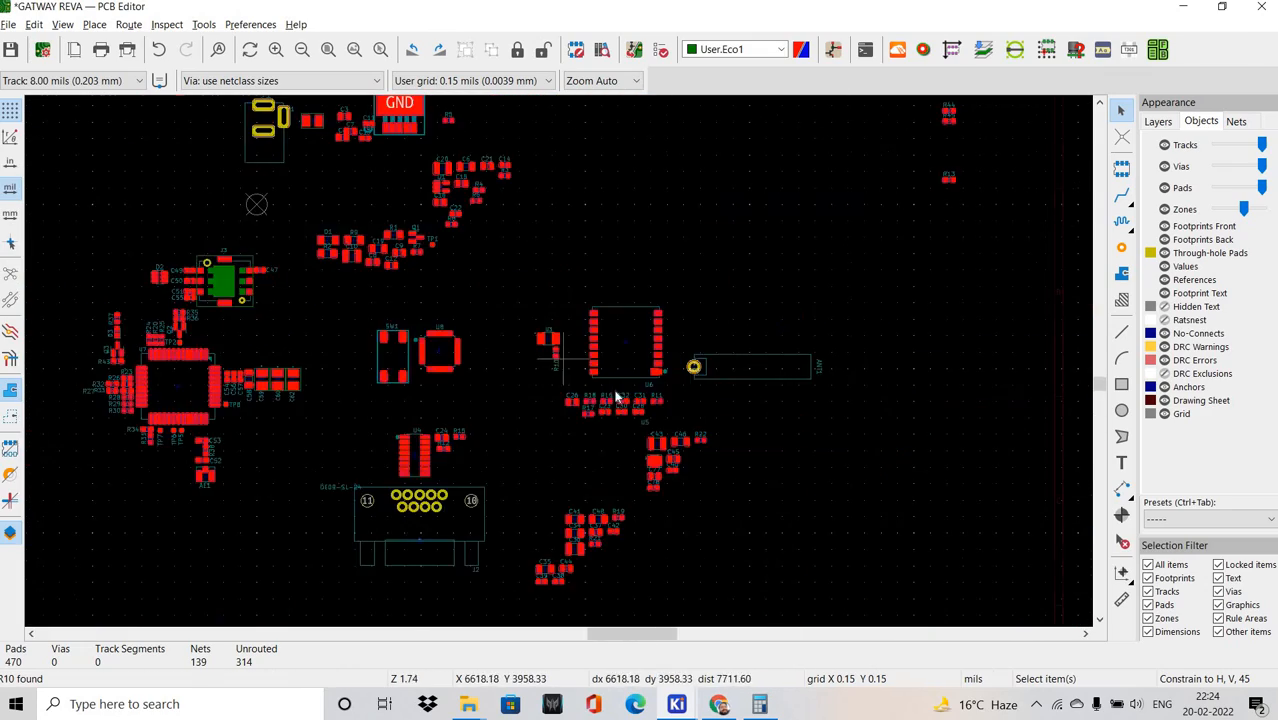
{"action": "scroll", "coordinate": [522, 397], "scroll_direction": "up", "scroll_amount": 2}
{"action": "middle_click_drag", "start_coordinate": [522, 397], "coordinate": [699, 371]}
{"action": "middle_click_drag", "start_coordinate": [616, 251], "coordinate": [602, 371]}
{"action": "middle_click_drag", "start_coordinate": [699, 411], "coordinate": [505, 368]}
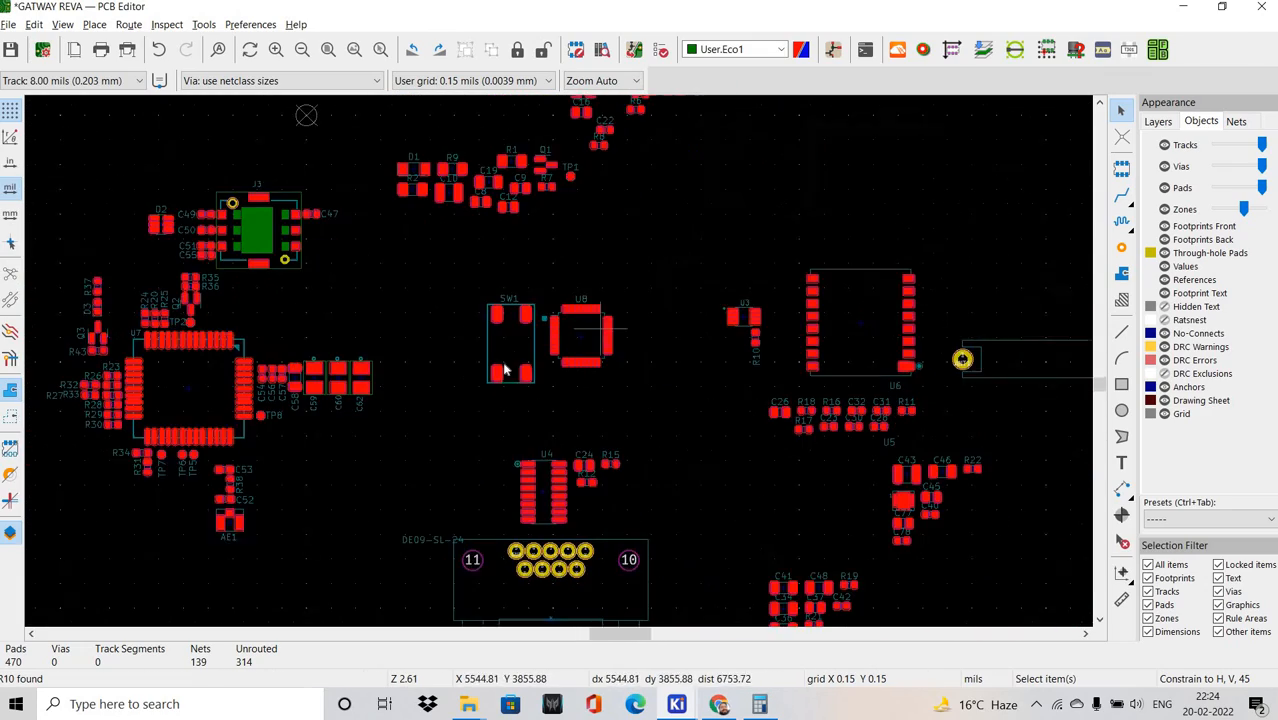
{"action": "scroll", "coordinate": [526, 366], "scroll_direction": "down", "scroll_amount": 3}
{"action": "scroll", "coordinate": [505, 421], "scroll_direction": "up", "scroll_amount": 2}
{"action": "left_click_drag", "start_coordinate": [460, 273], "coordinate": [651, 551]}
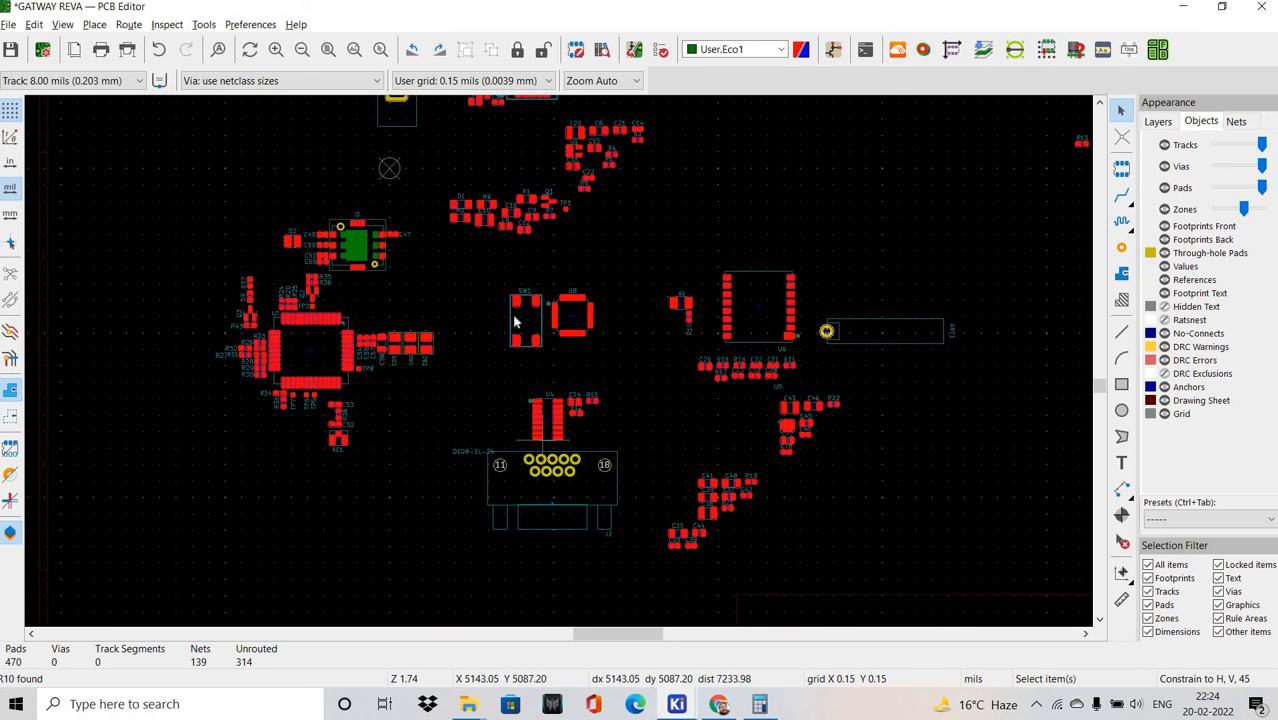
{"action": "middle_click_drag", "start_coordinate": [471, 296], "coordinate": [440, 267]}
{"action": "middle_click_drag", "start_coordinate": [724, 265], "coordinate": [654, 243]}
{"action": "scroll", "coordinate": [650, 237], "scroll_direction": "up", "scroll_amount": 4}
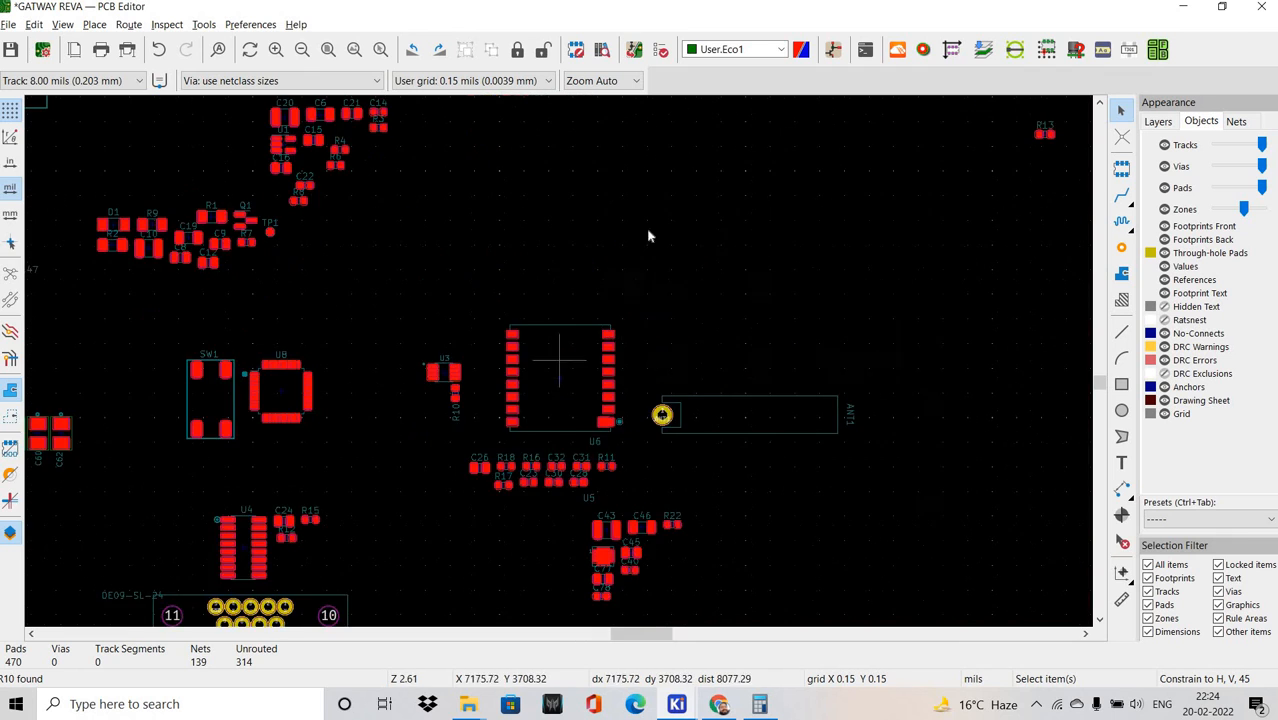
{"action": "middle_click_drag", "start_coordinate": [556, 365], "coordinate": [644, 237]}
{"action": "scroll", "coordinate": [530, 353], "scroll_direction": "up", "scroll_amount": 1, "text": "shift"}
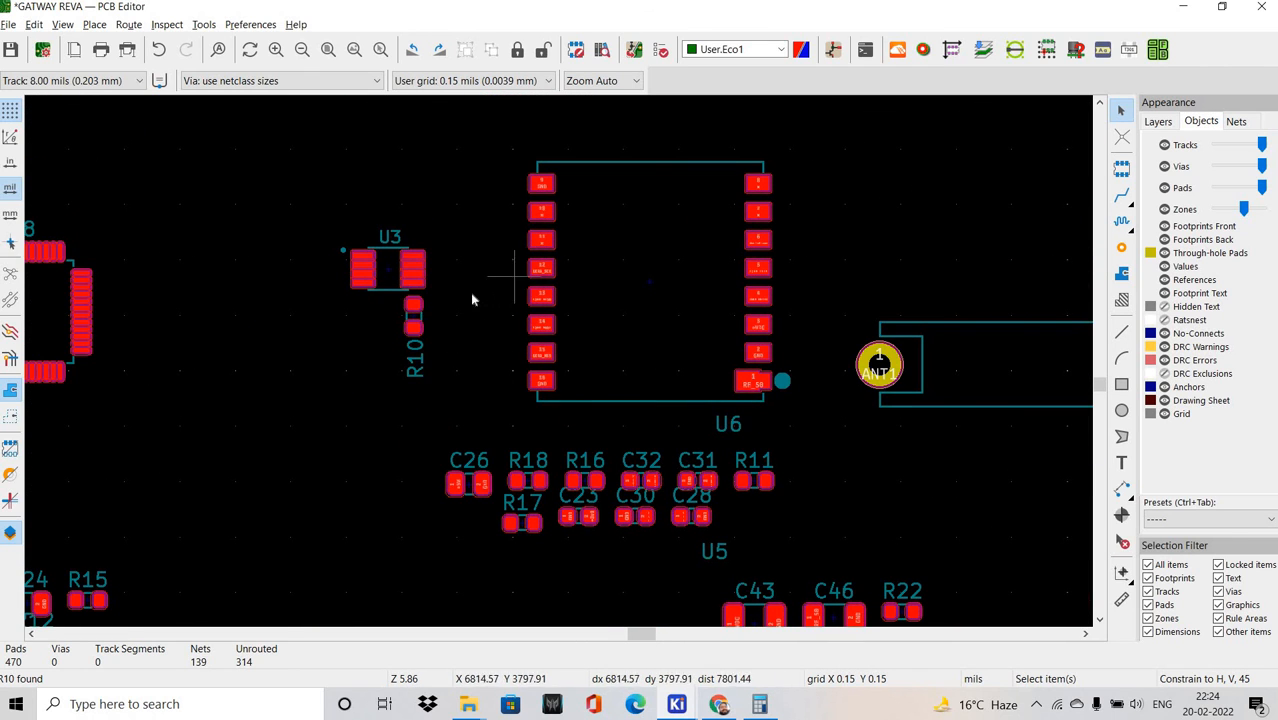
Pick R11 in the RS232 schematic and place it on the board below U3's pin 4, rotated 90 degrees, with its reference text underneath.
{"action": "key", "text": "alt+Tab"}
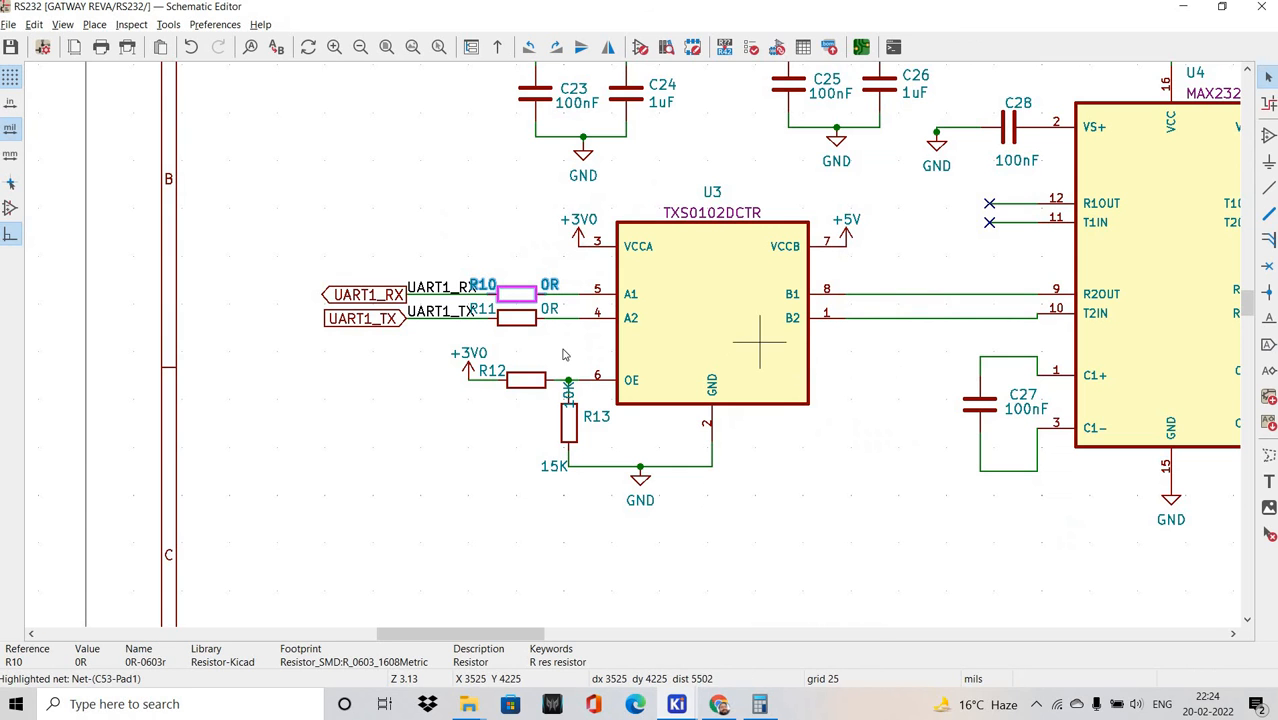
{"action": "key", "text": "alt+Tab"}
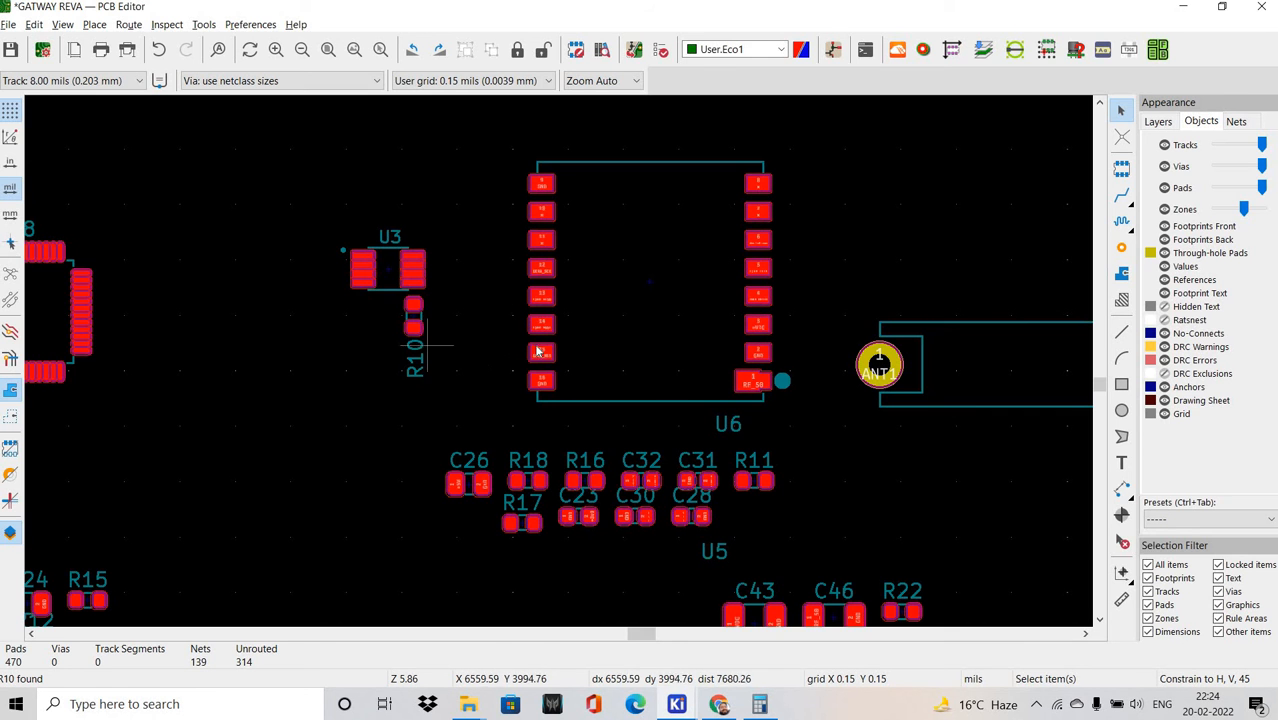
{"action": "key", "text": "alt+Tab"}
{"action": "left_click", "coordinate": [517, 317]}
{"action": "key", "text": "alt+Tab"}
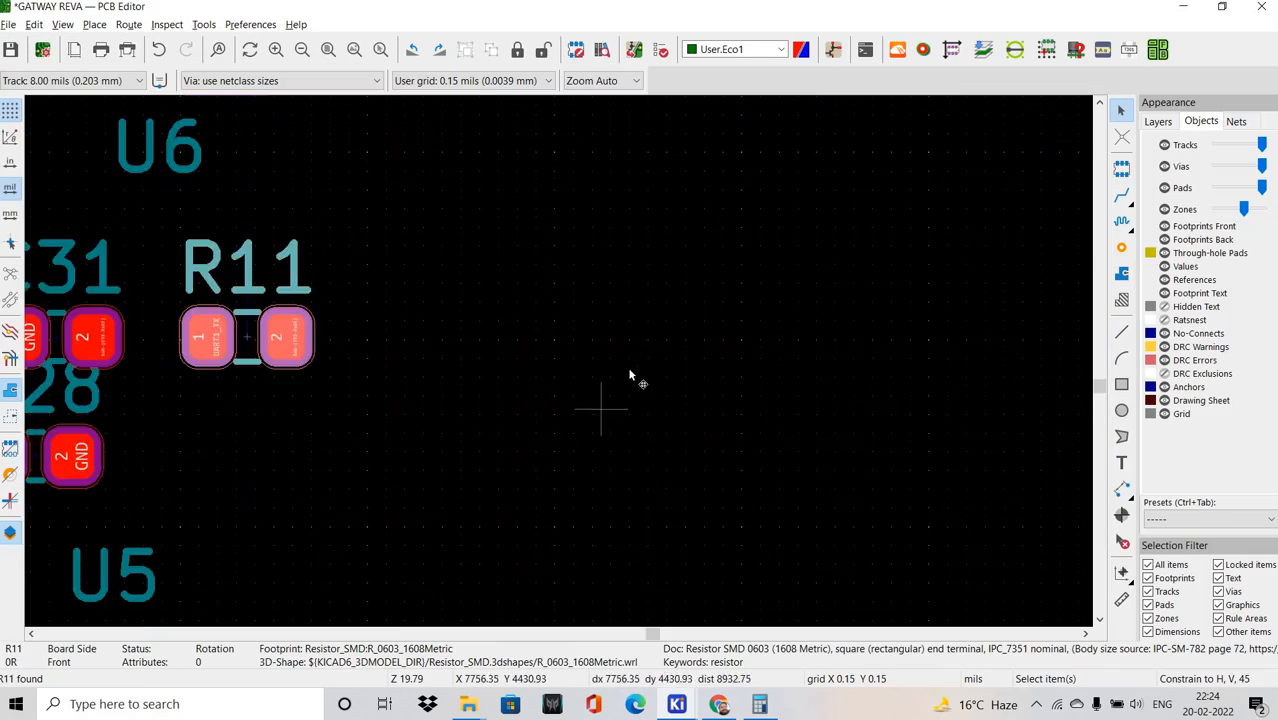
{"action": "key", "text": "m"}
{"action": "scroll", "coordinate": [538, 361], "scroll_direction": "down", "scroll_amount": 7}
{"action": "scroll", "coordinate": [356, 298], "scroll_direction": "up", "scroll_amount": 5}
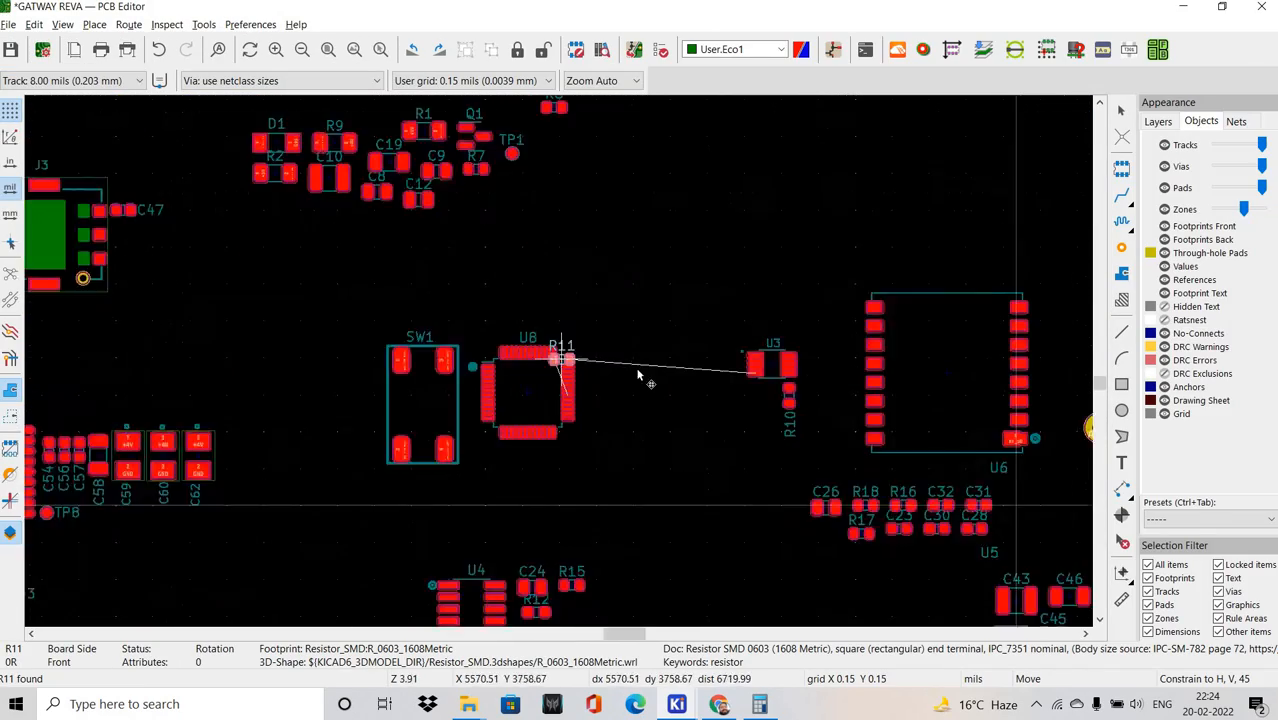
{"action": "scroll", "coordinate": [668, 374], "scroll_direction": "up", "scroll_amount": 5}
{"action": "middle_click_drag", "start_coordinate": [700, 366], "coordinate": [520, 368]}
{"action": "scroll", "coordinate": [522, 364], "scroll_direction": "up", "scroll_amount": 3}
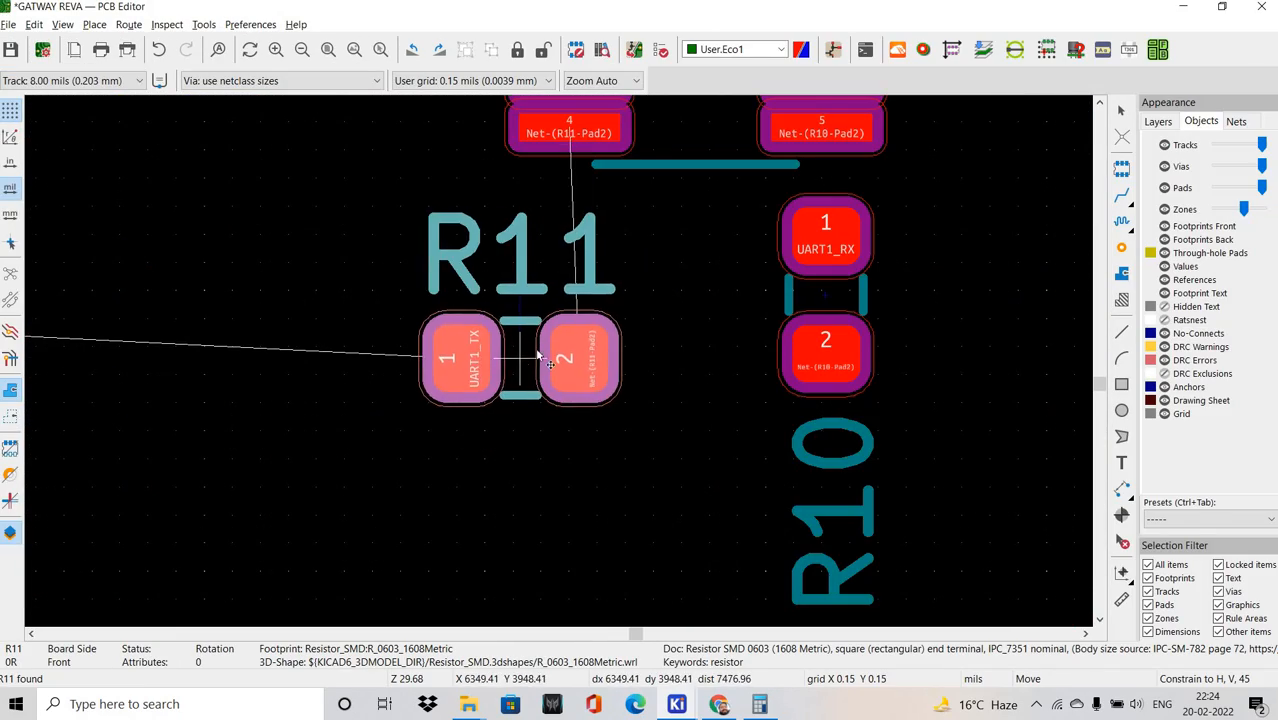
{"action": "key", "text": "r"}
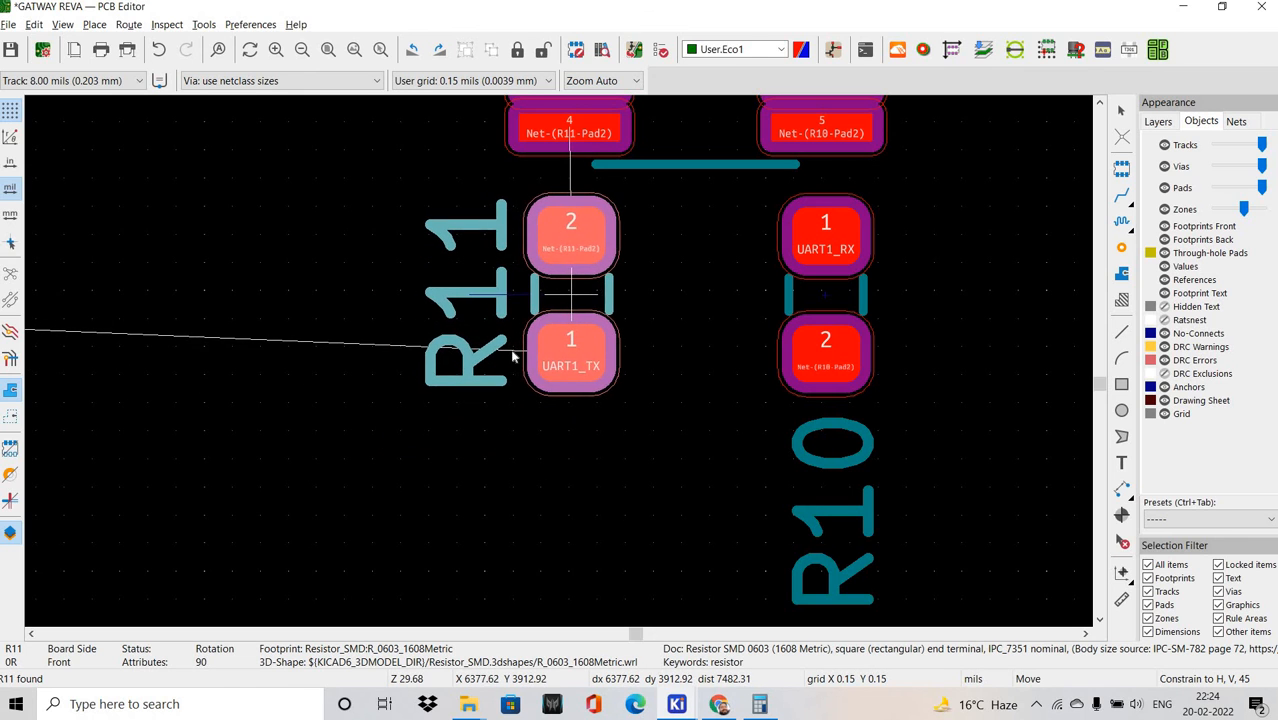
{"action": "left_click", "coordinate": [578, 276]}
{"action": "left_click_drag", "start_coordinate": [480, 335], "coordinate": [575, 494]}
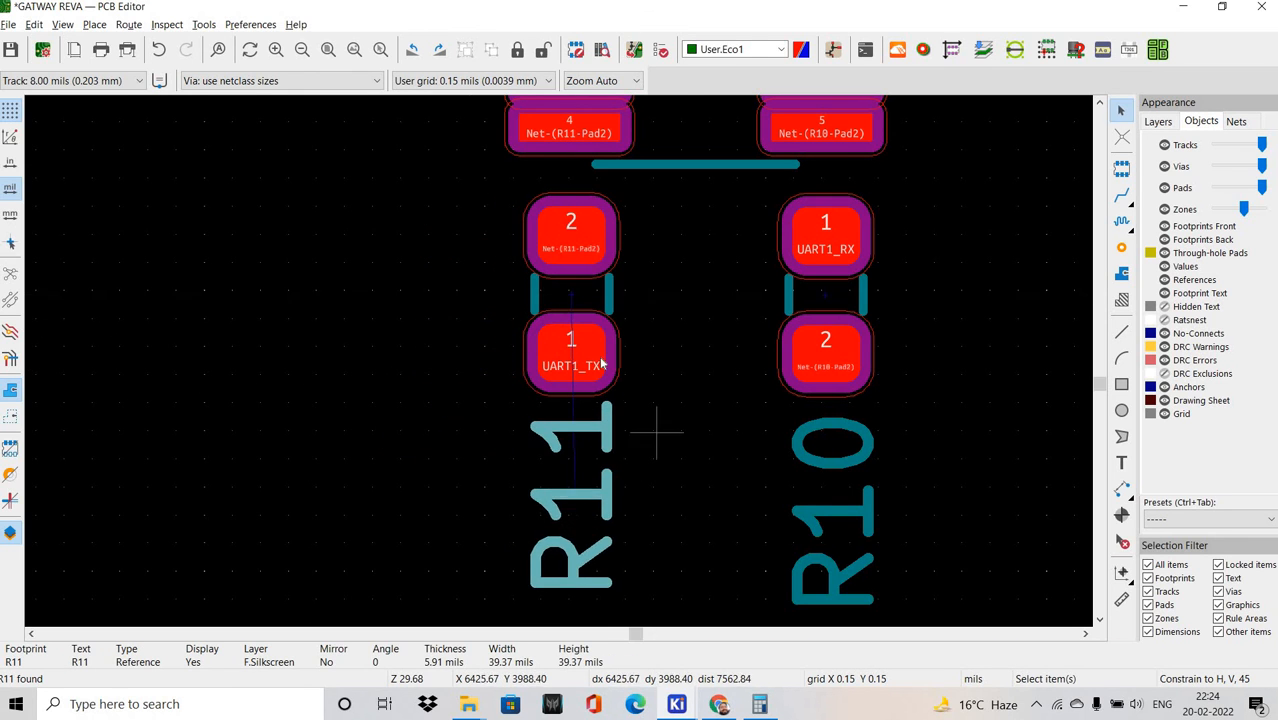
{"action": "middle_click_drag", "start_coordinate": [698, 471], "coordinate": [602, 405]}
Pick R12 in the RS232 schematic and place it on the board beside U3's pin 6, rotated 180 degrees.
{"action": "key", "text": "alt+Tab"}
{"action": "left_click", "coordinate": [528, 388]}
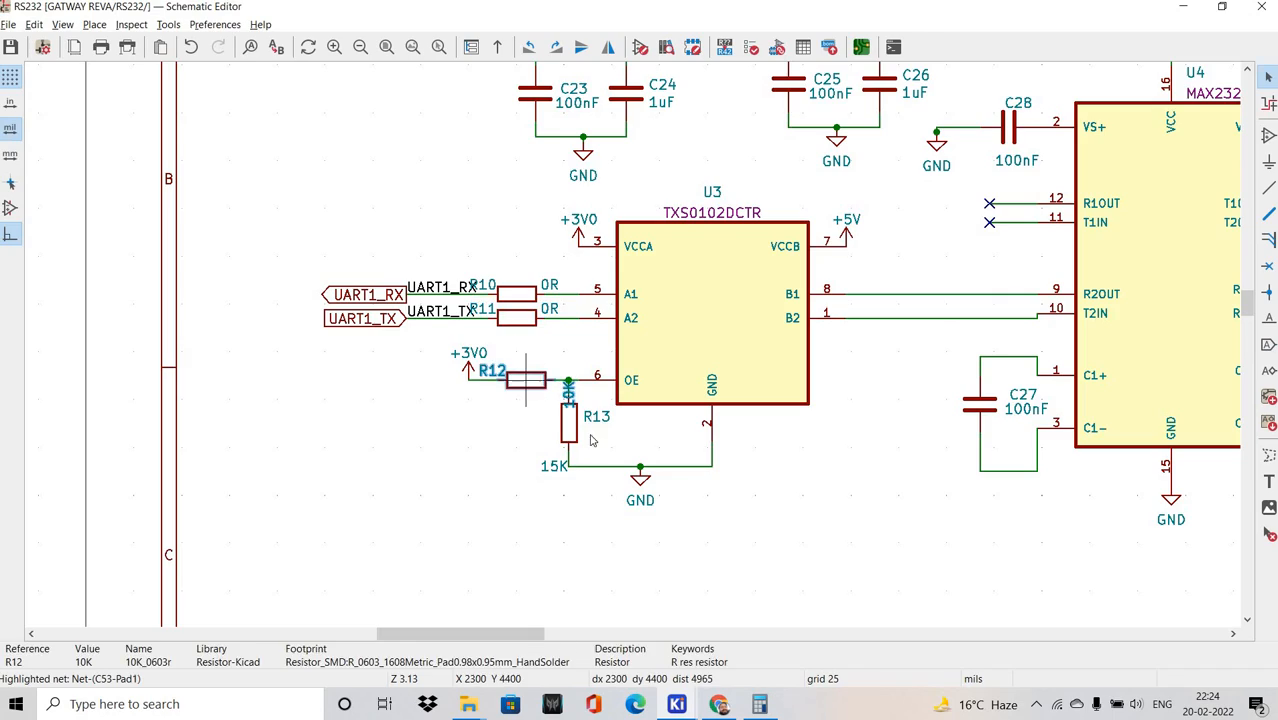
{"action": "key", "text": "alt+Tab"}
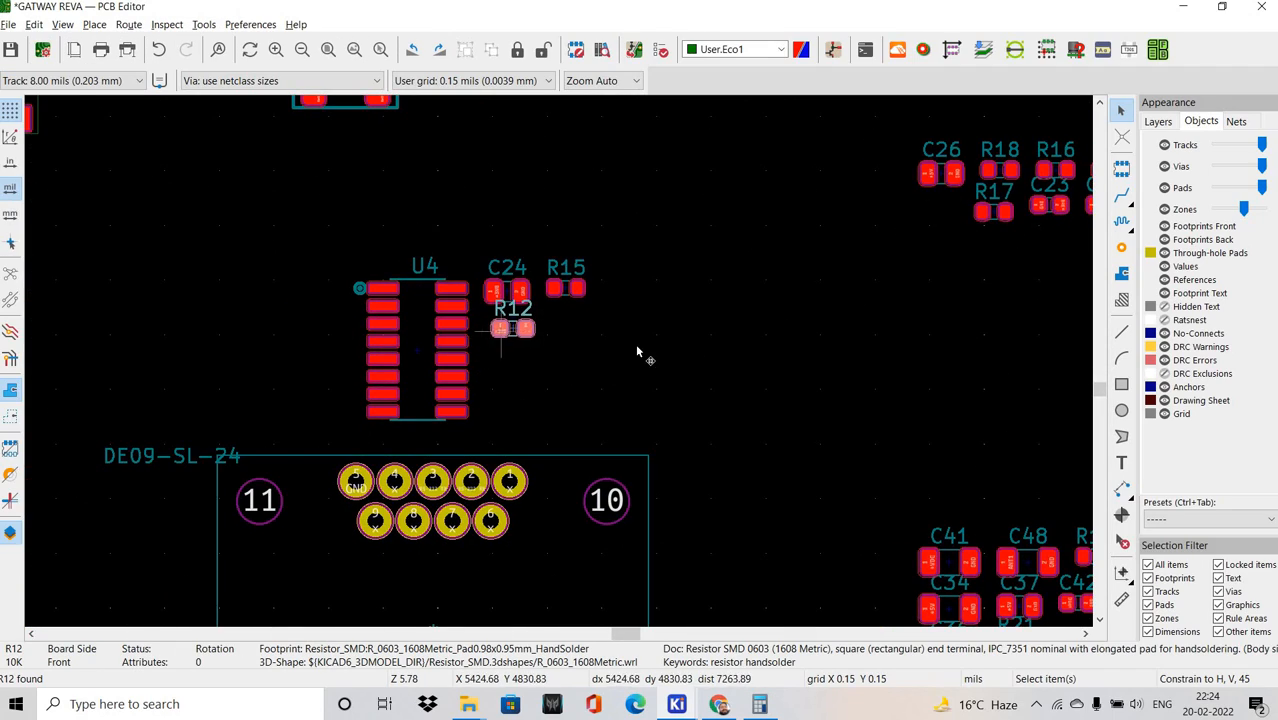
{"action": "key", "text": "m"}
{"action": "scroll", "coordinate": [560, 345], "scroll_direction": "down", "scroll_amount": 3}
{"action": "scroll", "coordinate": [676, 374], "scroll_direction": "up", "scroll_amount": 4}
{"action": "scroll", "coordinate": [555, 364], "scroll_direction": "up", "scroll_amount": 3}
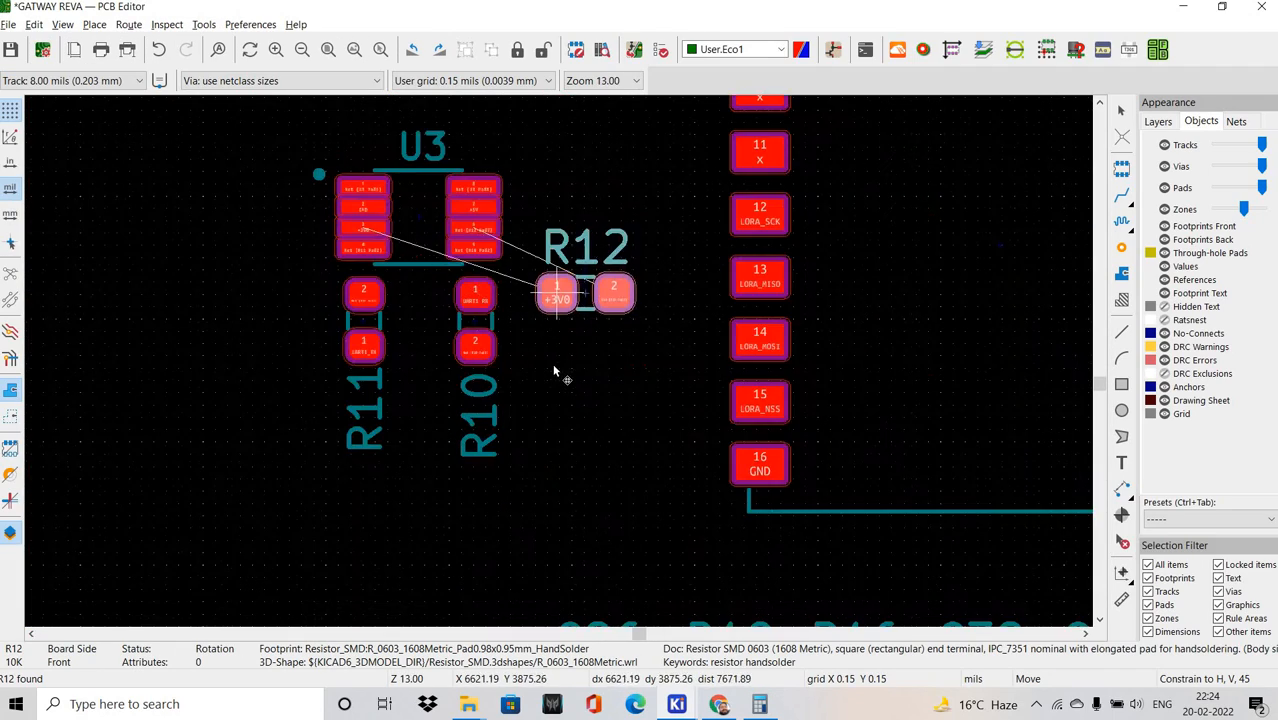
{"action": "key", "text": "alt+Tab"}
{"action": "key", "text": "alt+Tab"}
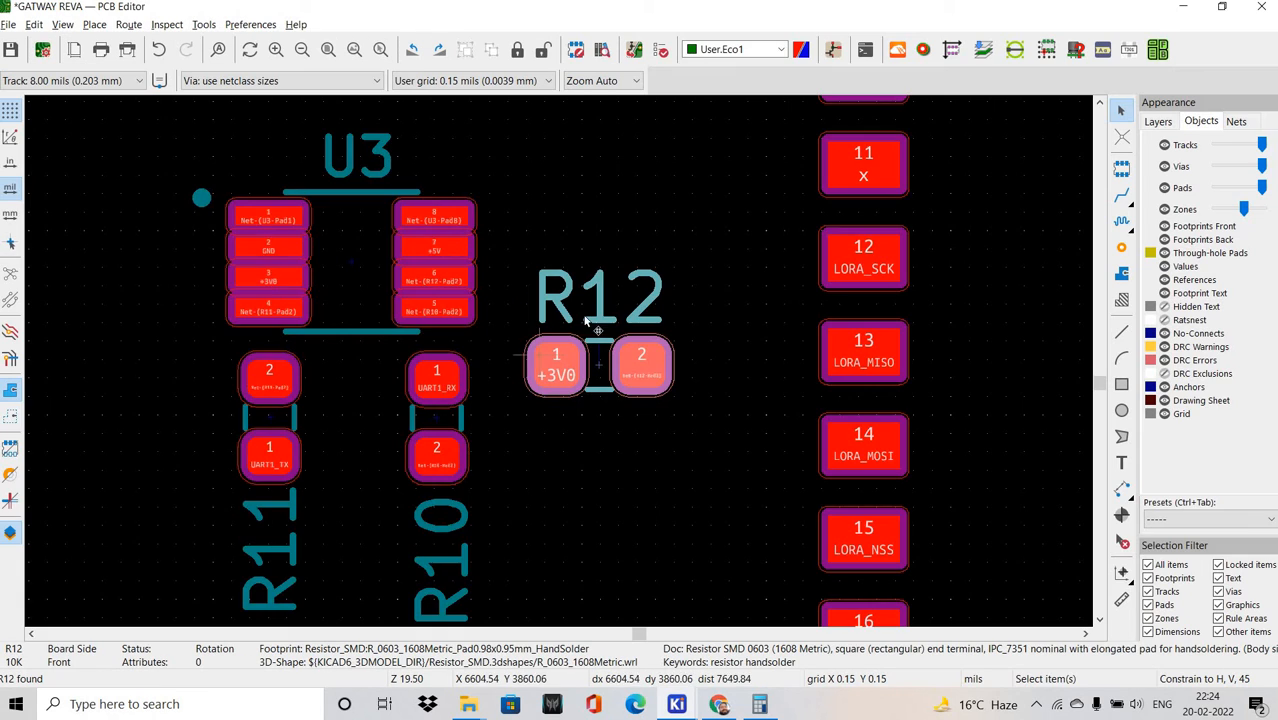
{"action": "scroll", "coordinate": [590, 330], "scroll_direction": "up", "scroll_amount": 2}
{"action": "scroll", "coordinate": [585, 342], "scroll_direction": "up", "scroll_amount": 3, "text": "shift"}
{"action": "key", "text": "r"}
{"action": "key", "text": "r"}
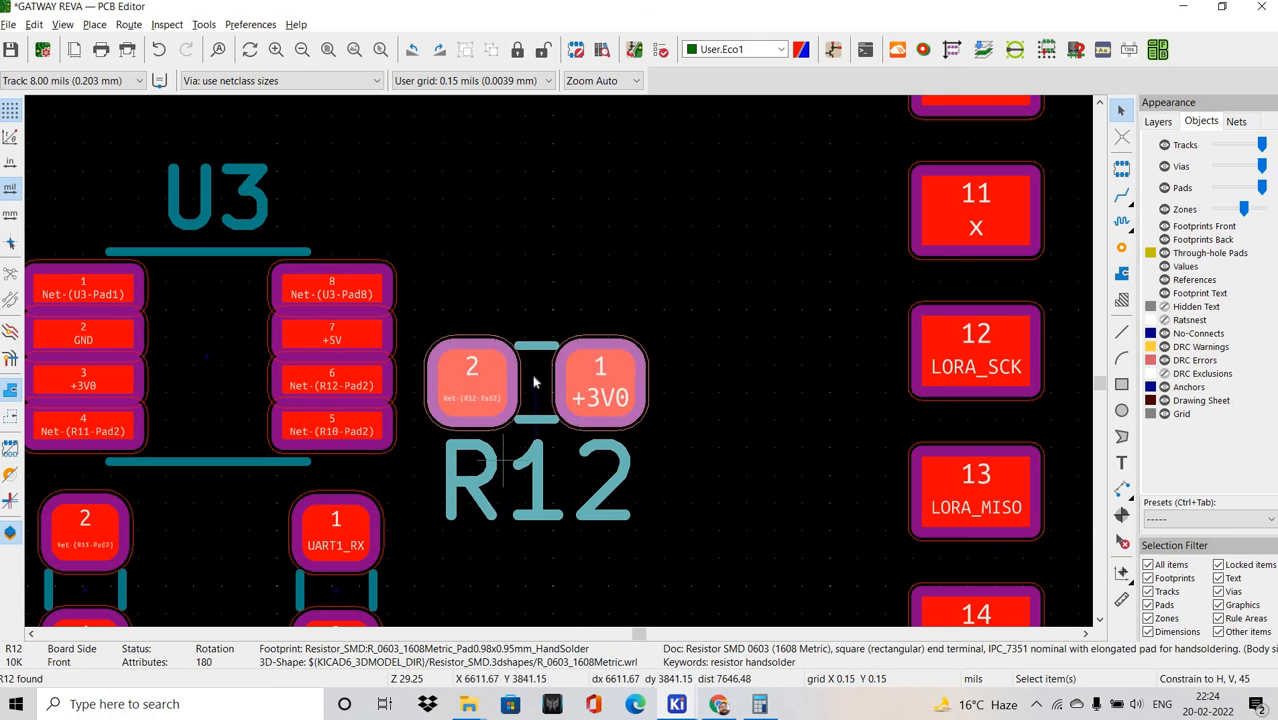
Move R12's reference text from below to above its pads.
{"action": "left_click", "coordinate": [504, 474]}
{"action": "double_click", "coordinate": [528, 490]}
{"action": "left_click", "coordinate": [788, 376]}
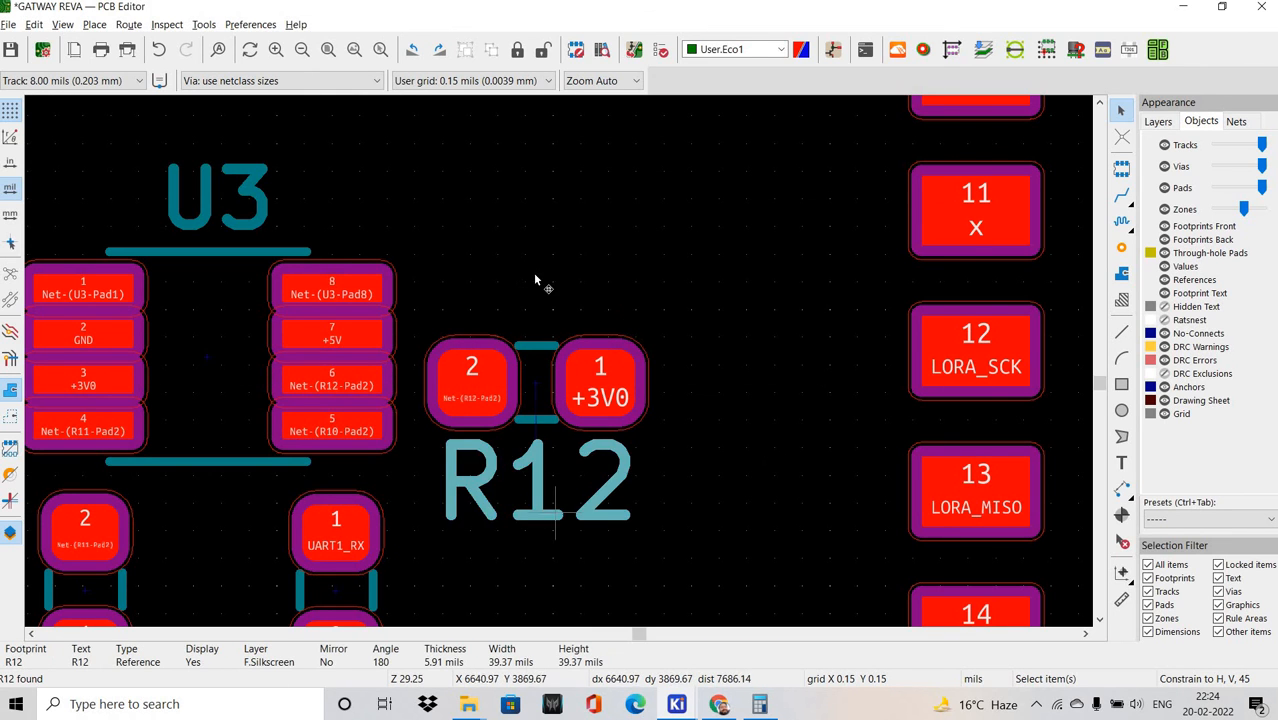
{"action": "left_click_drag", "start_coordinate": [528, 490], "coordinate": [539, 291]}
{"action": "left_click", "coordinate": [605, 436]}
Pick R13 in the RS232 schematic and place it on the board below R12's pad 2, rotated 270 degrees.
{"action": "key", "text": "alt+Tab"}
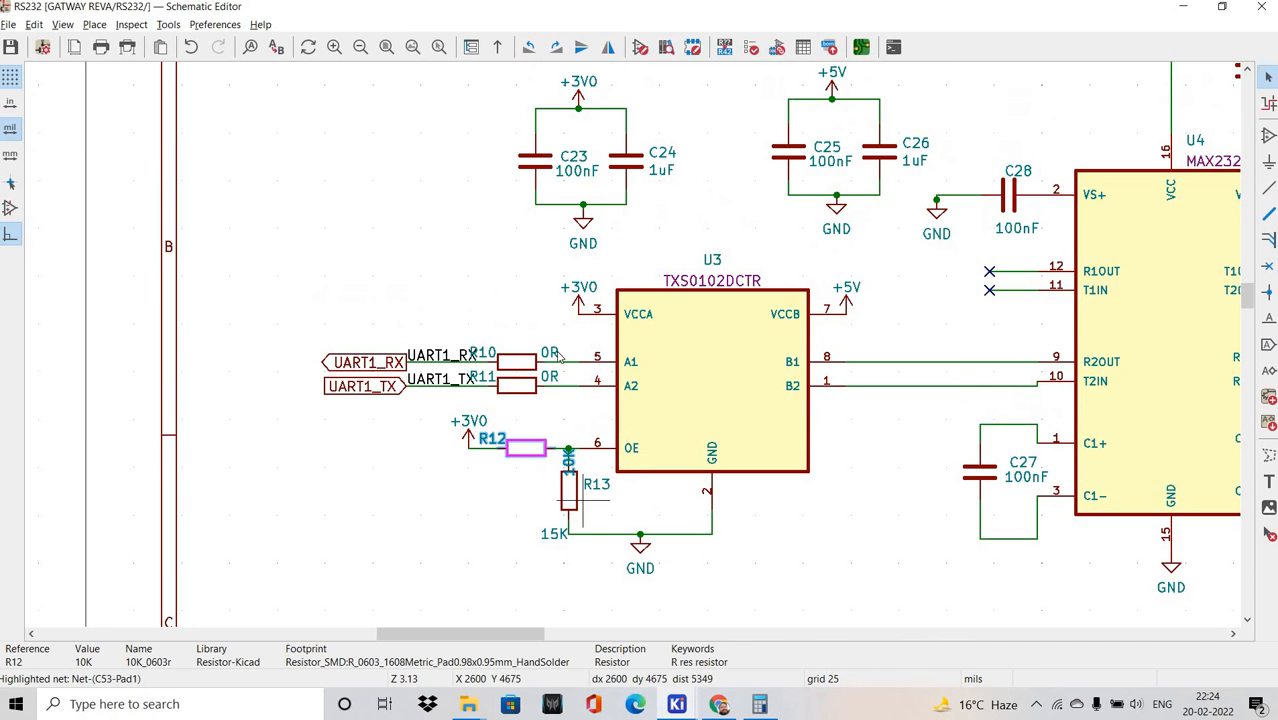
{"action": "left_click", "coordinate": [568, 486]}
{"action": "key", "text": "alt+Tab"}
{"action": "scroll", "coordinate": [488, 362], "scroll_direction": "down", "scroll_amount": 5}
{"action": "key", "text": "m"}
{"action": "scroll", "coordinate": [484, 370], "scroll_direction": "down", "scroll_amount": 5}
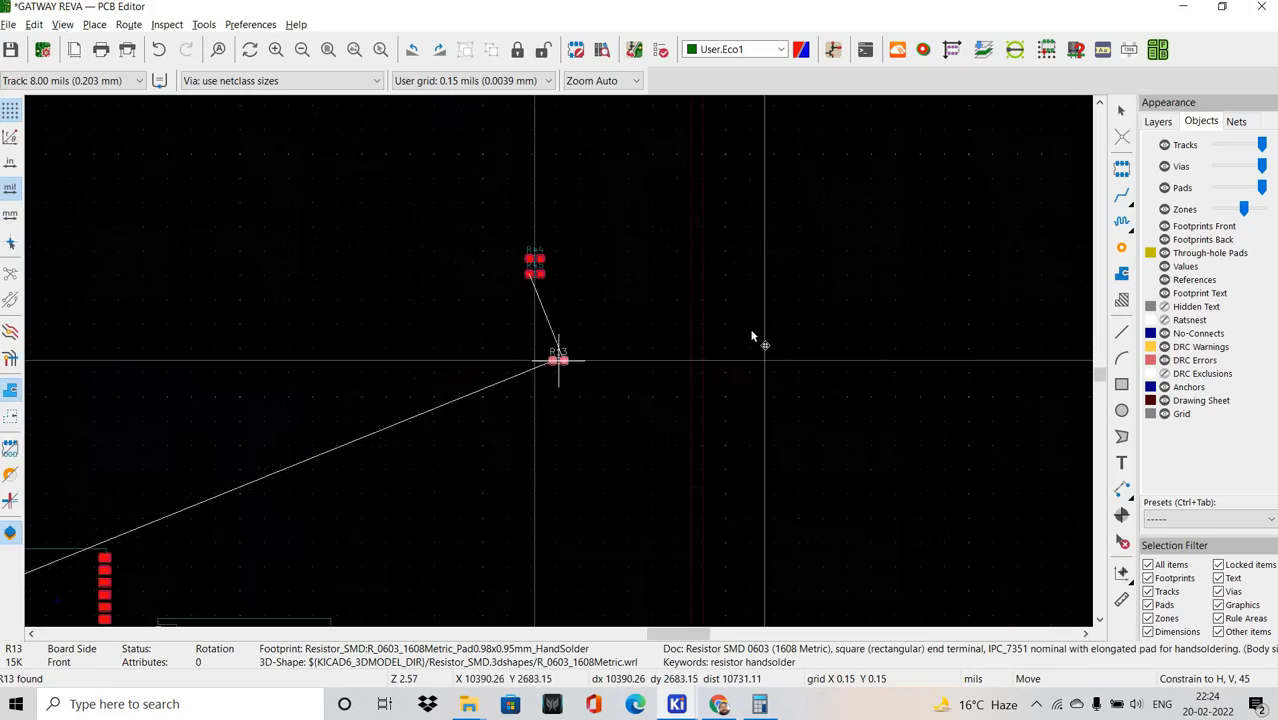
{"action": "scroll", "coordinate": [493, 298], "scroll_direction": "up", "scroll_amount": 6}
{"action": "scroll", "coordinate": [533, 377], "scroll_direction": "up", "scroll_amount": 4}
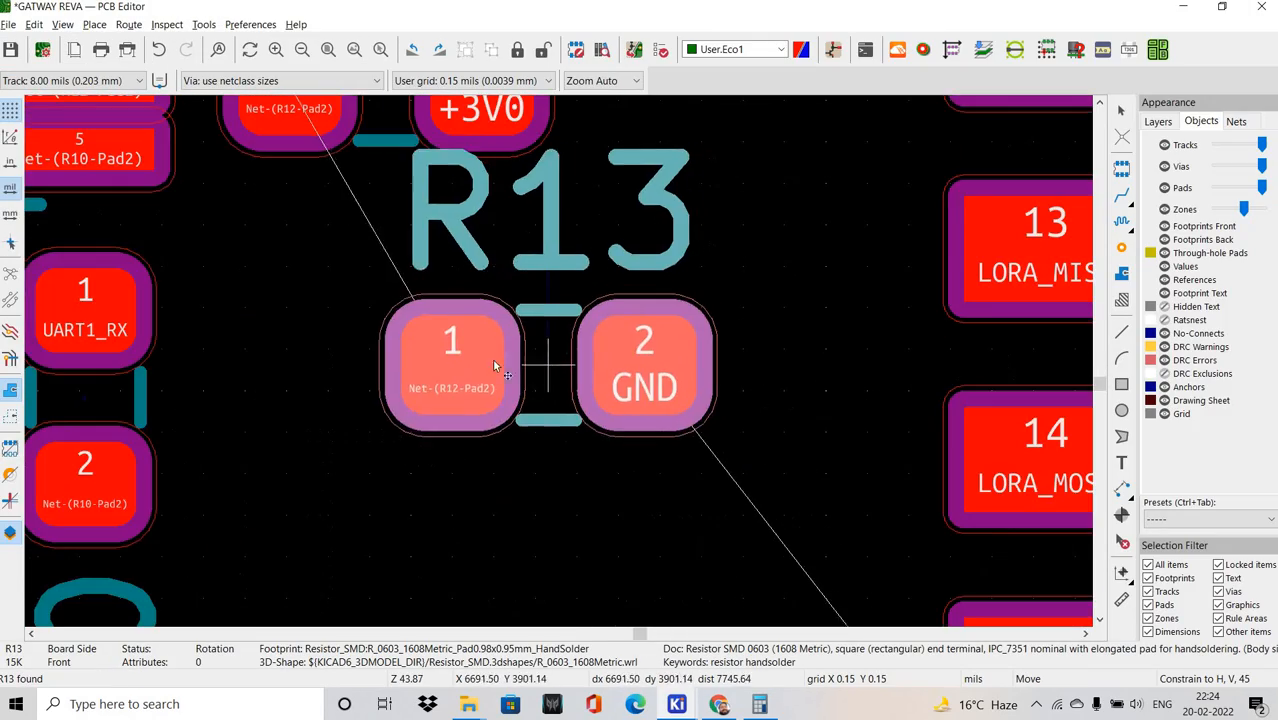
{"action": "scroll", "coordinate": [492, 358], "scroll_direction": "down", "scroll_amount": 1}
{"action": "key", "text": "r"}
{"action": "key", "text": "r"}
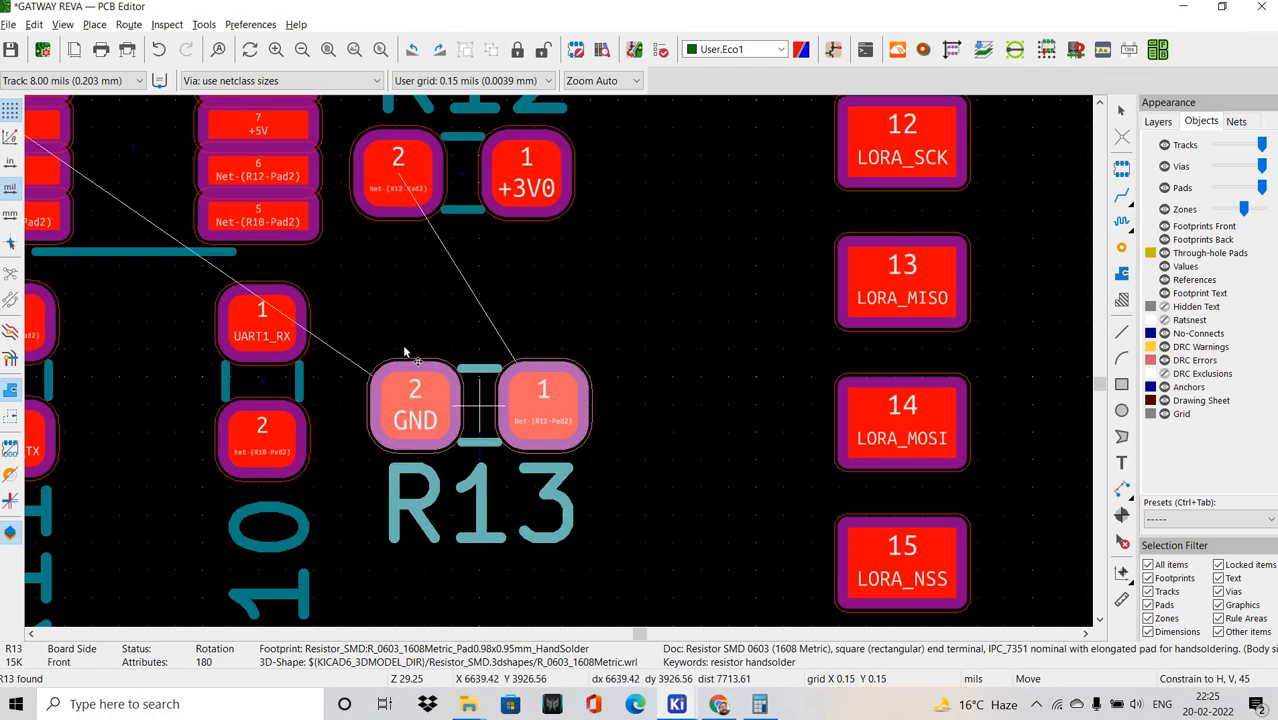
{"action": "key", "text": "r"}
{"action": "left_click", "coordinate": [392, 395]}
{"action": "left_click", "coordinate": [497, 384]}
{"action": "scroll", "coordinate": [565, 314], "scroll_direction": "up", "scroll_amount": 1, "text": "shift"}
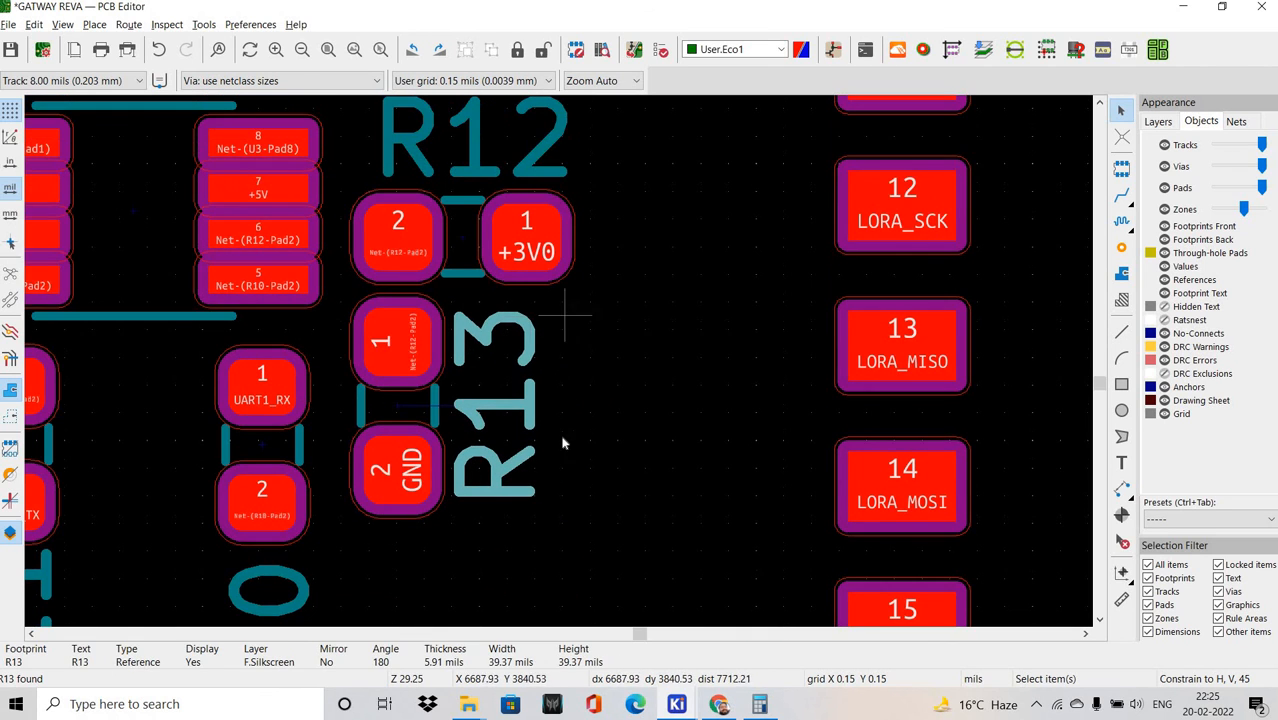
{"action": "left_click", "coordinate": [598, 311]}
{"action": "scroll", "coordinate": [598, 311], "scroll_direction": "down", "scroll_amount": 1}
{"action": "scroll", "coordinate": [559, 359], "scroll_direction": "up", "scroll_amount": 1, "text": "shift"}
Pick C25 in the RS232 schematic and place it on the board above U3's pin 8, rotated 180 degrees.
{"action": "key", "text": "alt+Tab"}
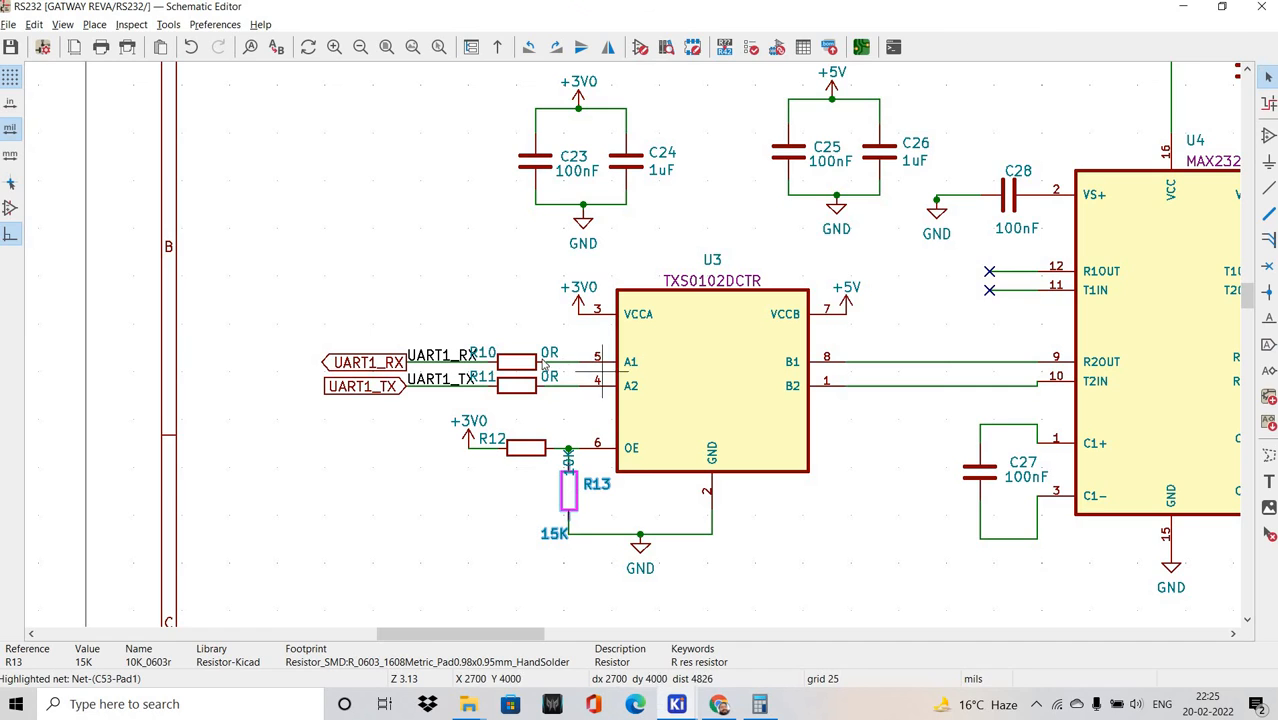
{"action": "middle_click_drag", "start_coordinate": [565, 484], "coordinate": [527, 470]}
{"action": "scroll", "coordinate": [593, 293], "scroll_direction": "up", "scroll_amount": 2, "text": "shift"}
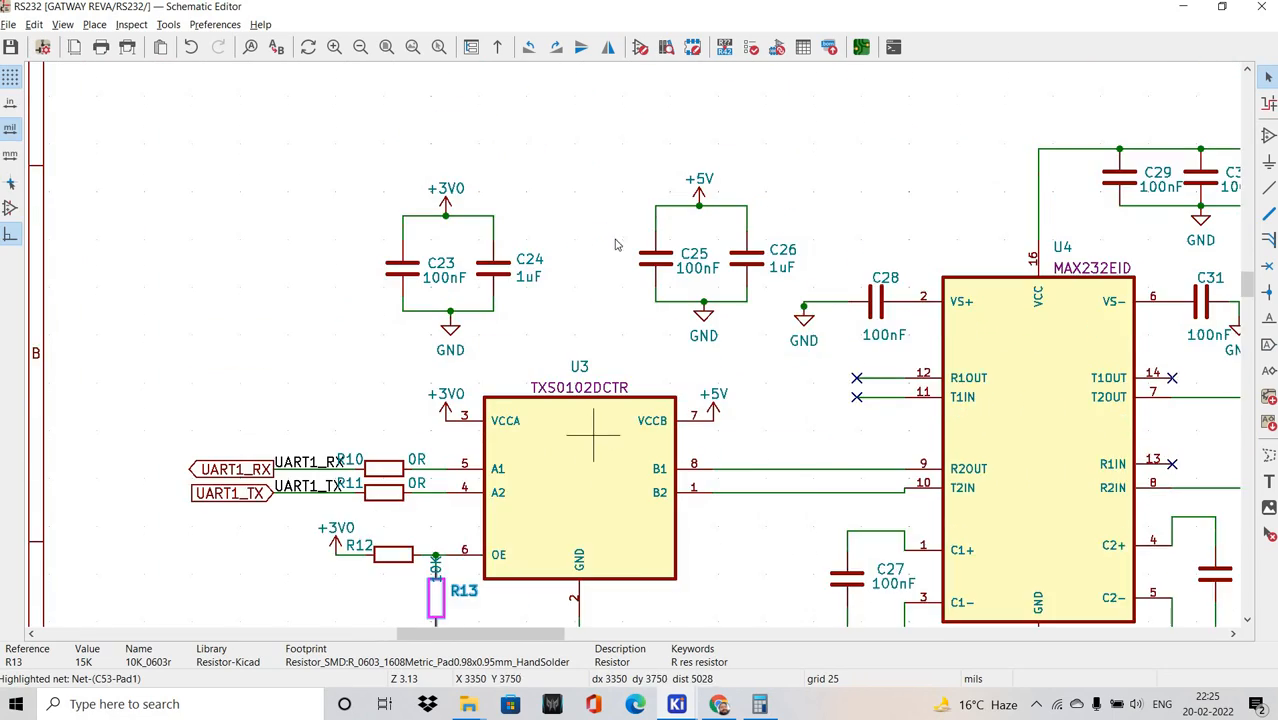
{"action": "middle_click_drag", "start_coordinate": [668, 268], "coordinate": [597, 249]}
{"action": "left_click", "coordinate": [586, 243]}
{"action": "key", "text": "alt+Tab"}
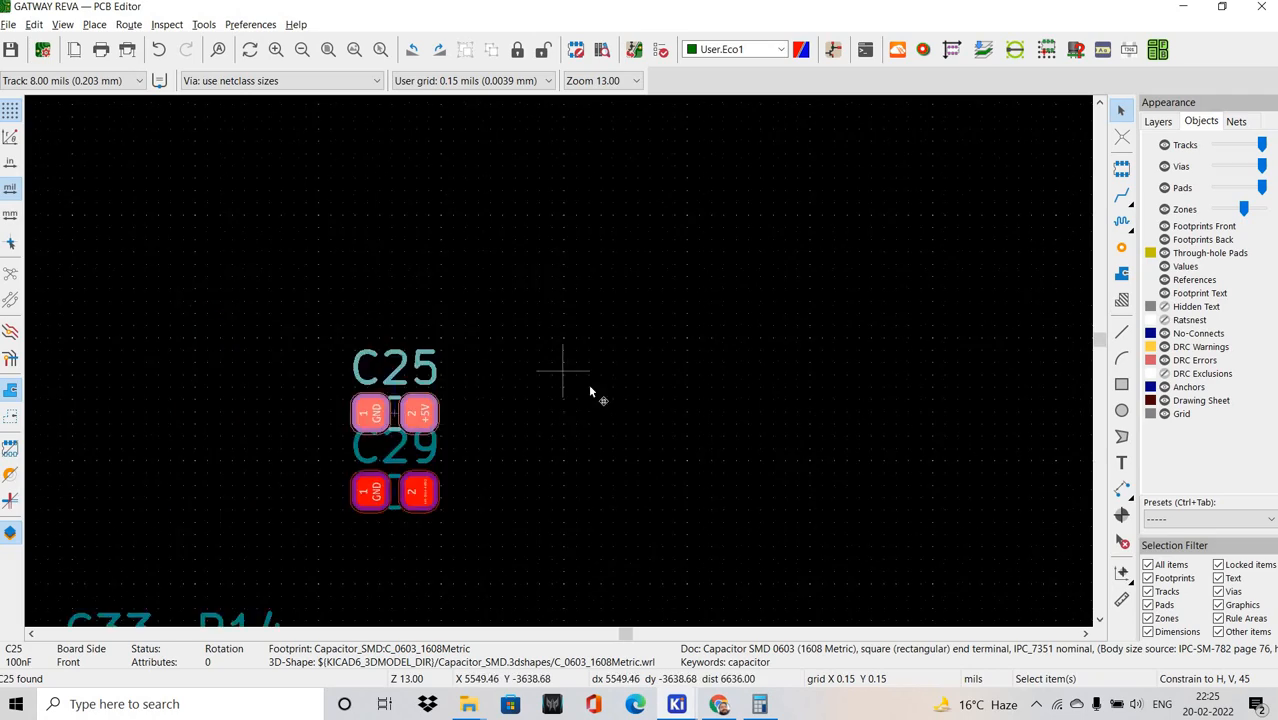
{"action": "key", "text": "m"}
{"action": "scroll", "coordinate": [412, 398], "scroll_direction": "down", "scroll_amount": 7}
{"action": "scroll", "coordinate": [511, 417], "scroll_direction": "up", "scroll_amount": 5}
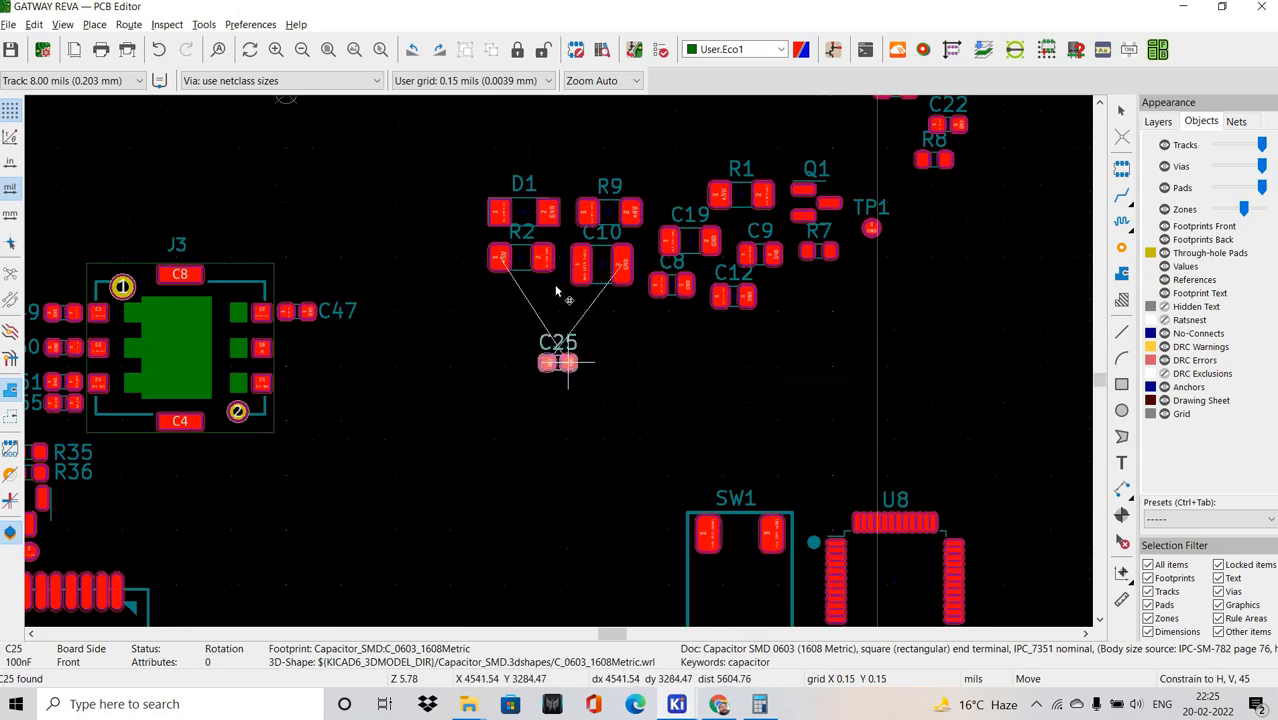
{"action": "scroll", "coordinate": [650, 440], "scroll_direction": "down", "scroll_amount": 3}
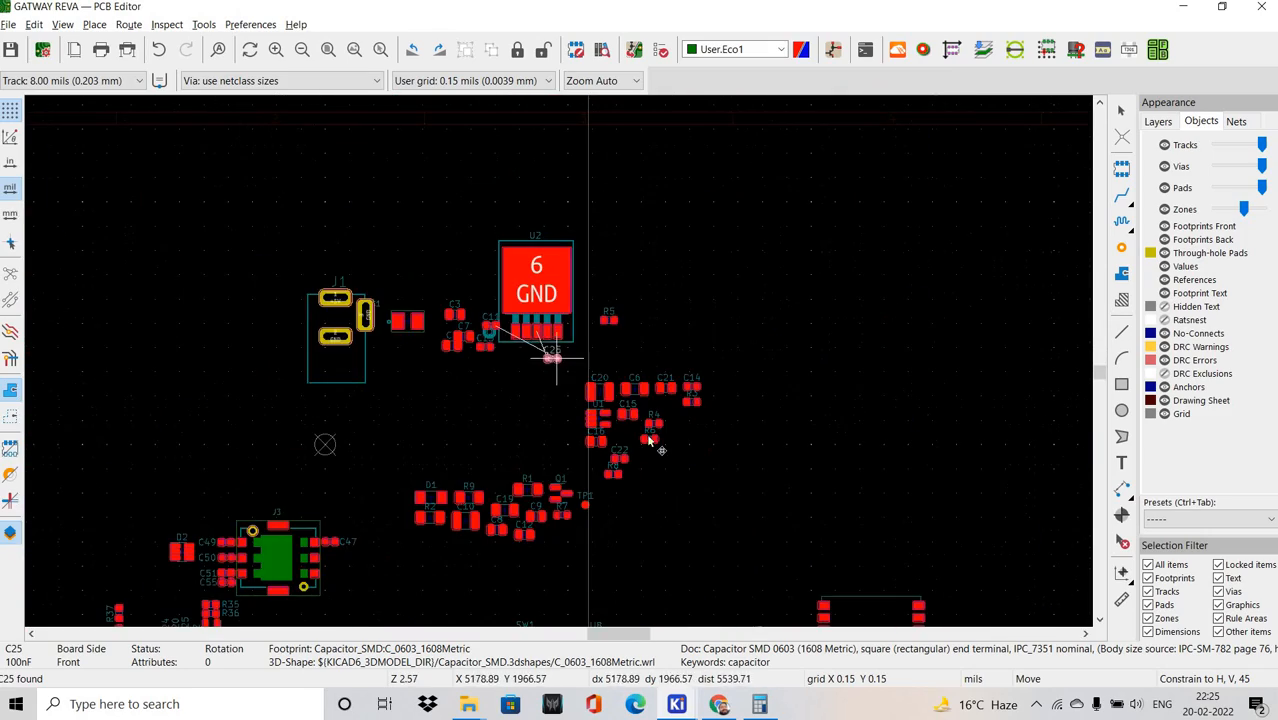
{"action": "scroll", "coordinate": [537, 321], "scroll_direction": "up", "scroll_amount": 6}
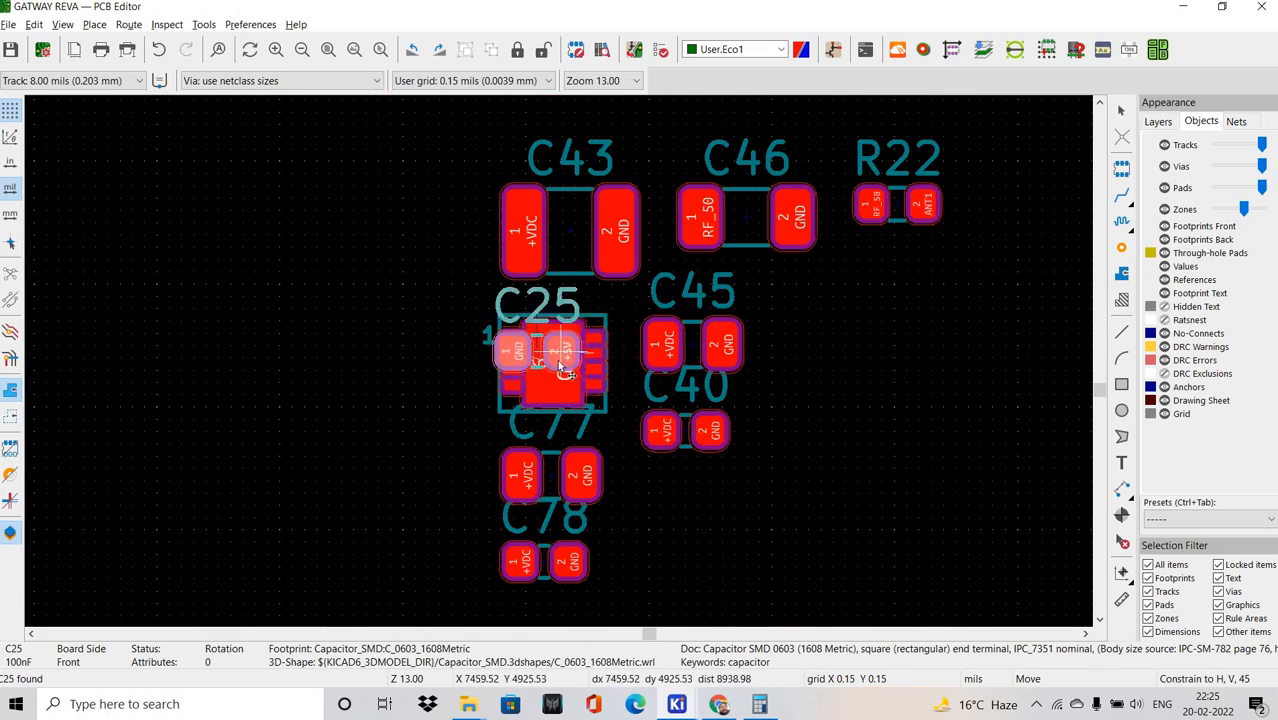
{"action": "scroll", "coordinate": [545, 352], "scroll_direction": "down", "scroll_amount": 7}
{"action": "scroll", "coordinate": [490, 441], "scroll_direction": "up", "scroll_amount": 10}
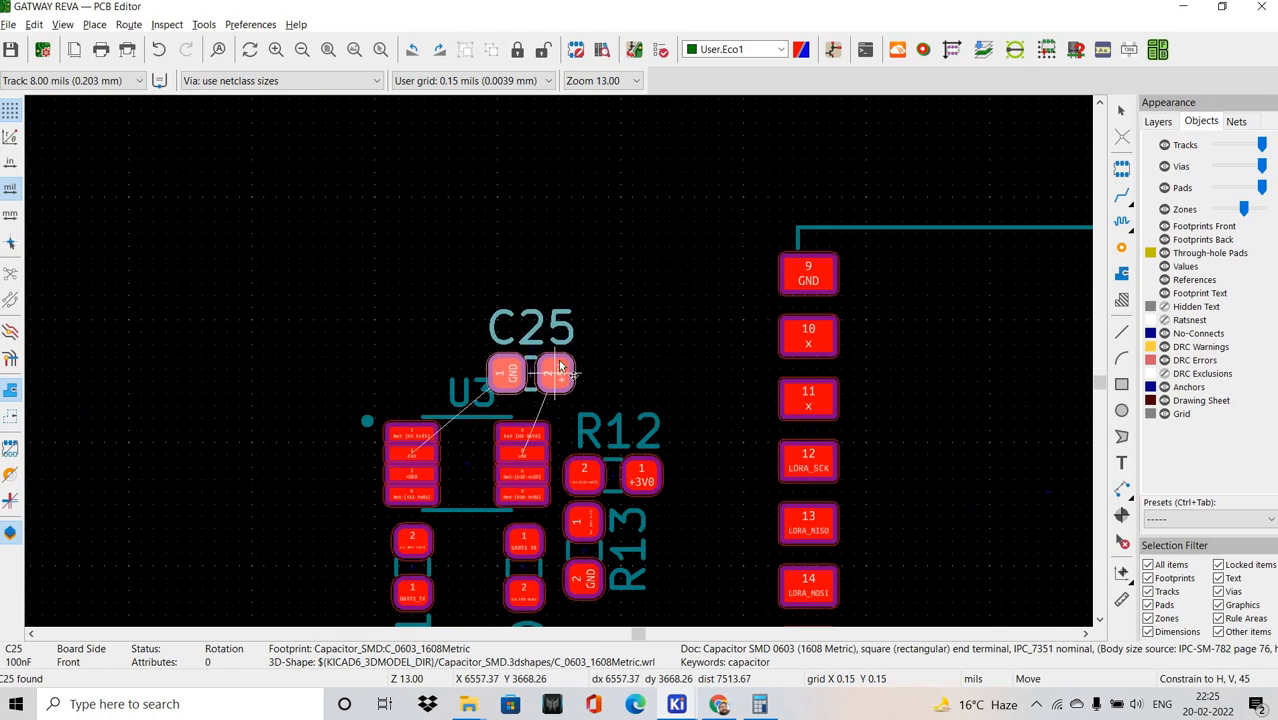
{"action": "key", "text": "r"}
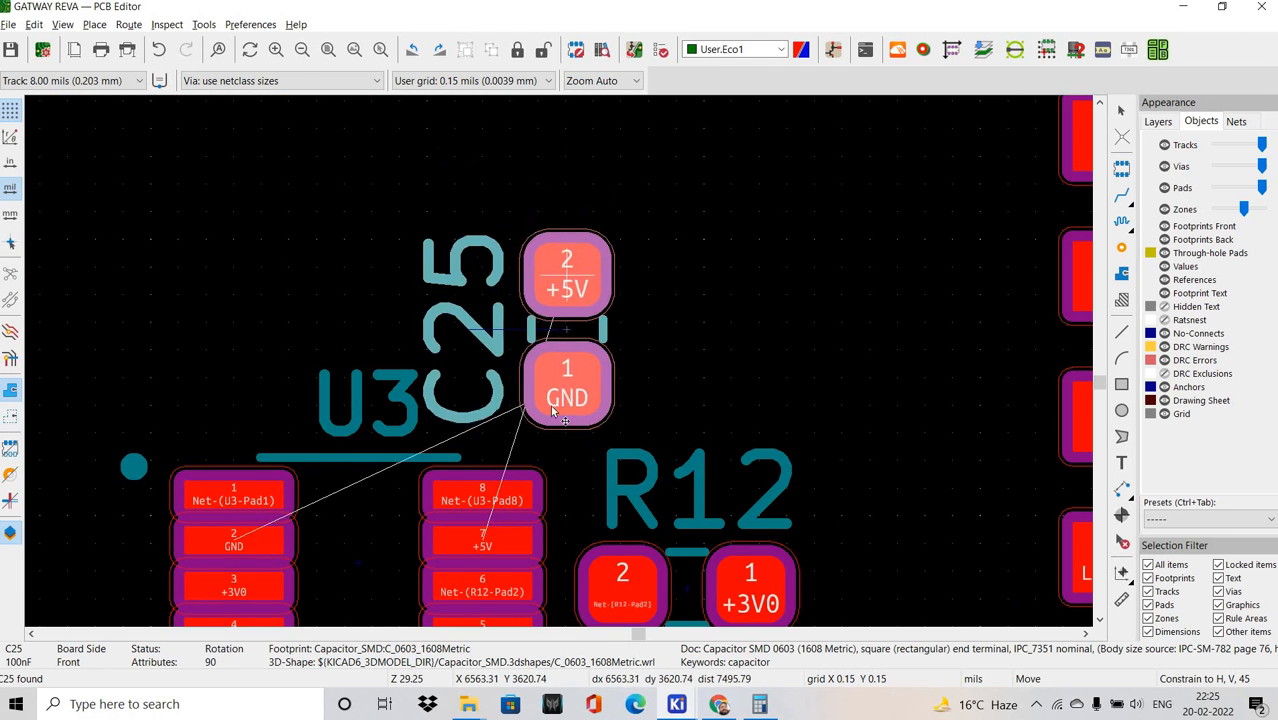
{"action": "key", "text": "r"}
{"action": "left_click", "coordinate": [642, 393]}
Move C25's reference text to the right of its pads and bring the capacitor closer to U3.
{"action": "left_click", "coordinate": [542, 394]}
{"action": "key", "text": "m"}
{"action": "left_click", "coordinate": [750, 279]}
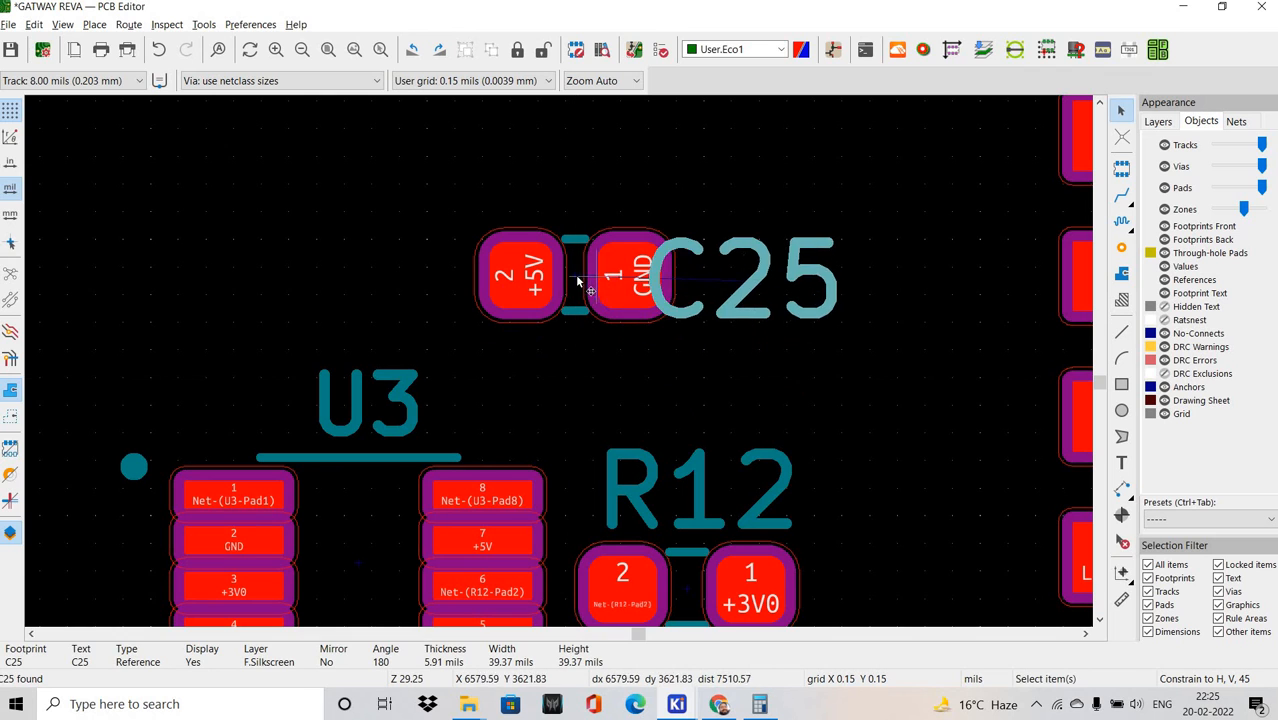
{"action": "left_click", "coordinate": [577, 282]}
{"action": "left_click_drag", "start_coordinate": [559, 328], "coordinate": [545, 349]}
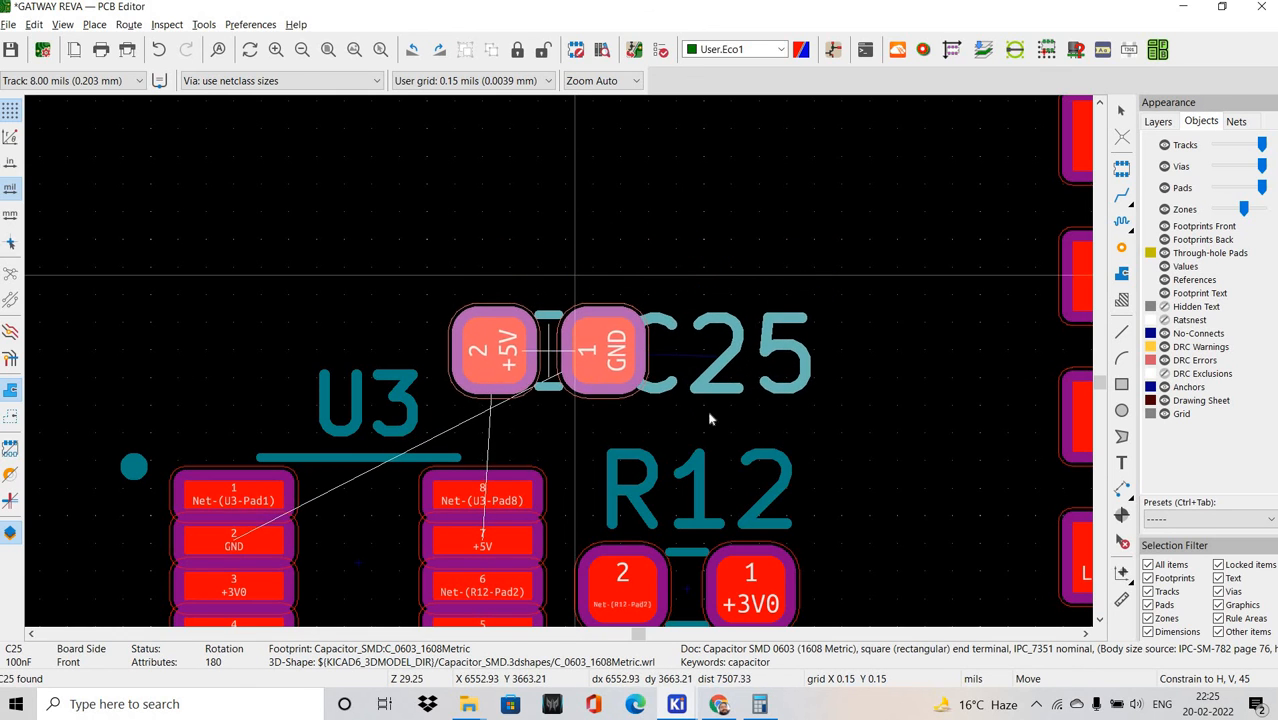
{"action": "left_click", "coordinate": [700, 470]}
{"action": "left_click_drag", "start_coordinate": [712, 346], "coordinate": [752, 346]}
Move U3's reference text from above its outline to below it, between R11 and R10.
{"action": "scroll", "coordinate": [362, 188], "scroll_direction": "down", "scroll_amount": 3, "text": "shift"}
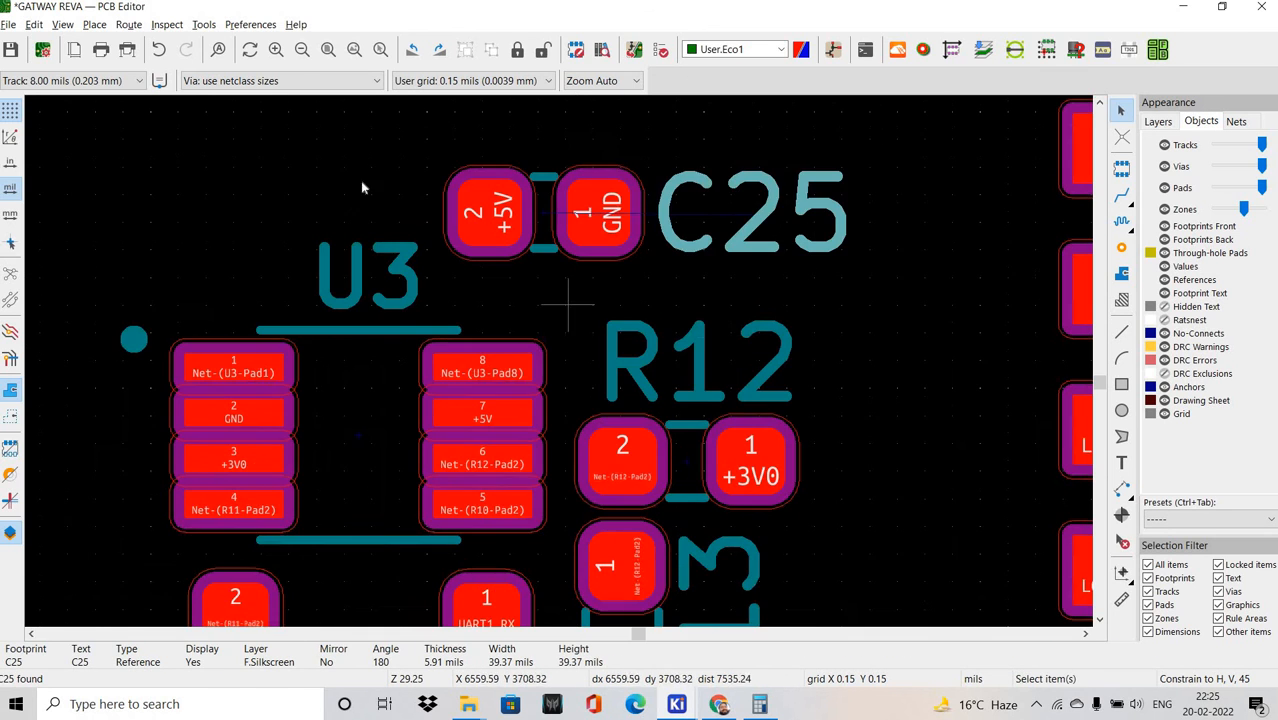
{"action": "scroll", "coordinate": [367, 247], "scroll_direction": "up", "scroll_amount": 2, "text": "shift"}
{"action": "left_click_drag", "start_coordinate": [366, 254], "coordinate": [354, 416]}
{"action": "scroll", "coordinate": [360, 442], "scroll_direction": "down", "scroll_amount": 3, "text": "shift"}
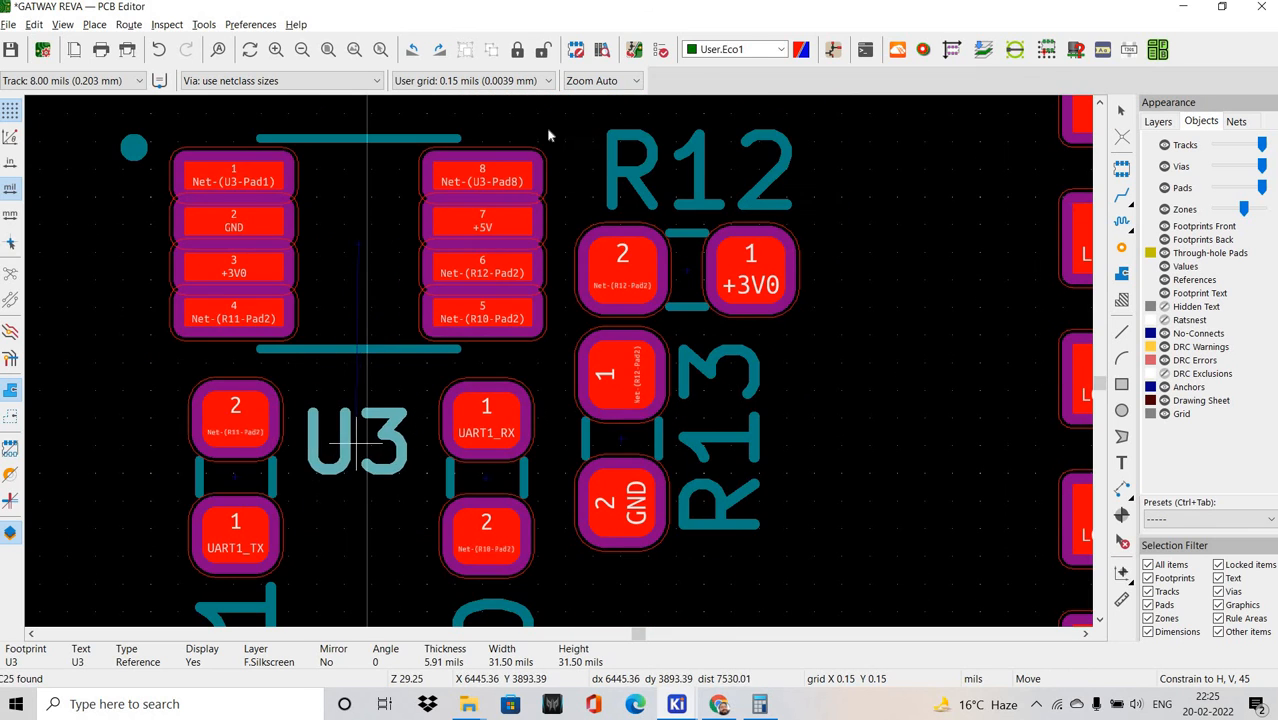
{"action": "scroll", "coordinate": [546, 134], "scroll_direction": "up", "scroll_amount": 2, "text": "shift"}
{"action": "left_click", "coordinate": [547, 150]}
{"action": "scroll", "coordinate": [576, 243], "scroll_direction": "up", "scroll_amount": 2, "text": "shift"}
Pick C26 in the RS232 schematic and place it on the board directly above C25, with its +5V pad over C25's +5V pad.
{"action": "key", "text": "alt+Tab"}
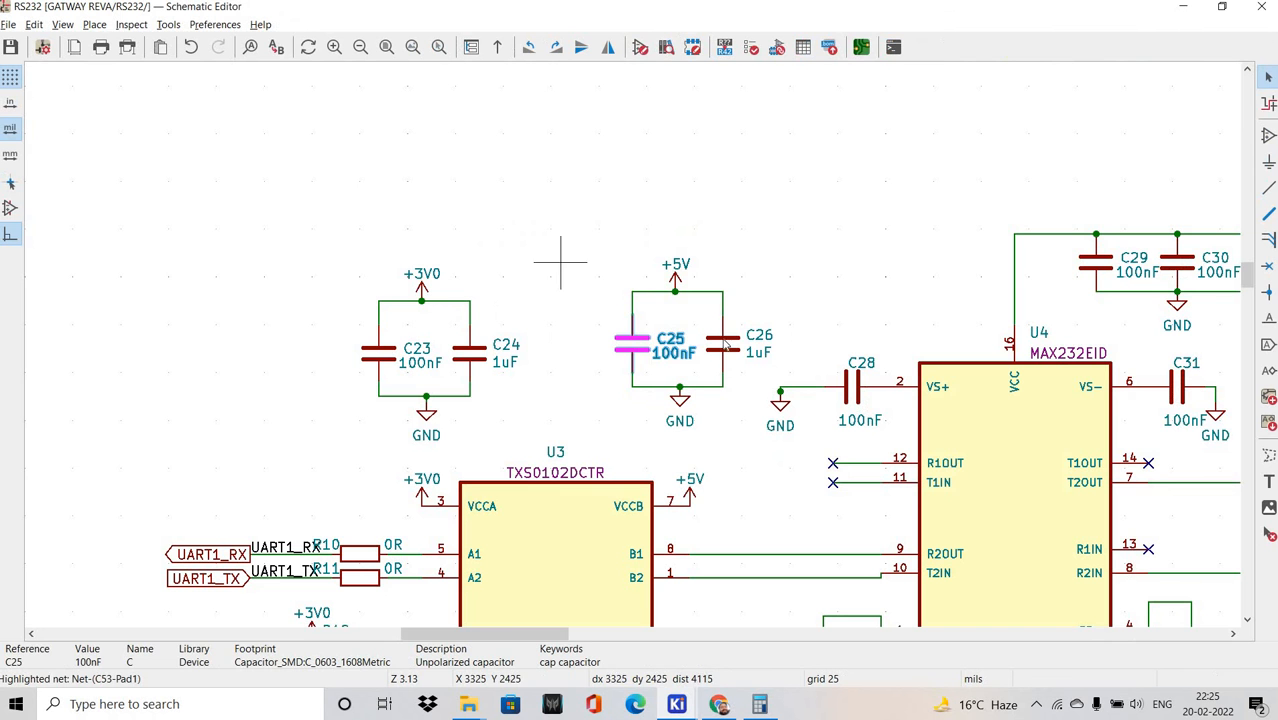
{"action": "key", "text": "Escape"}
{"action": "key", "text": "alt+Tab"}
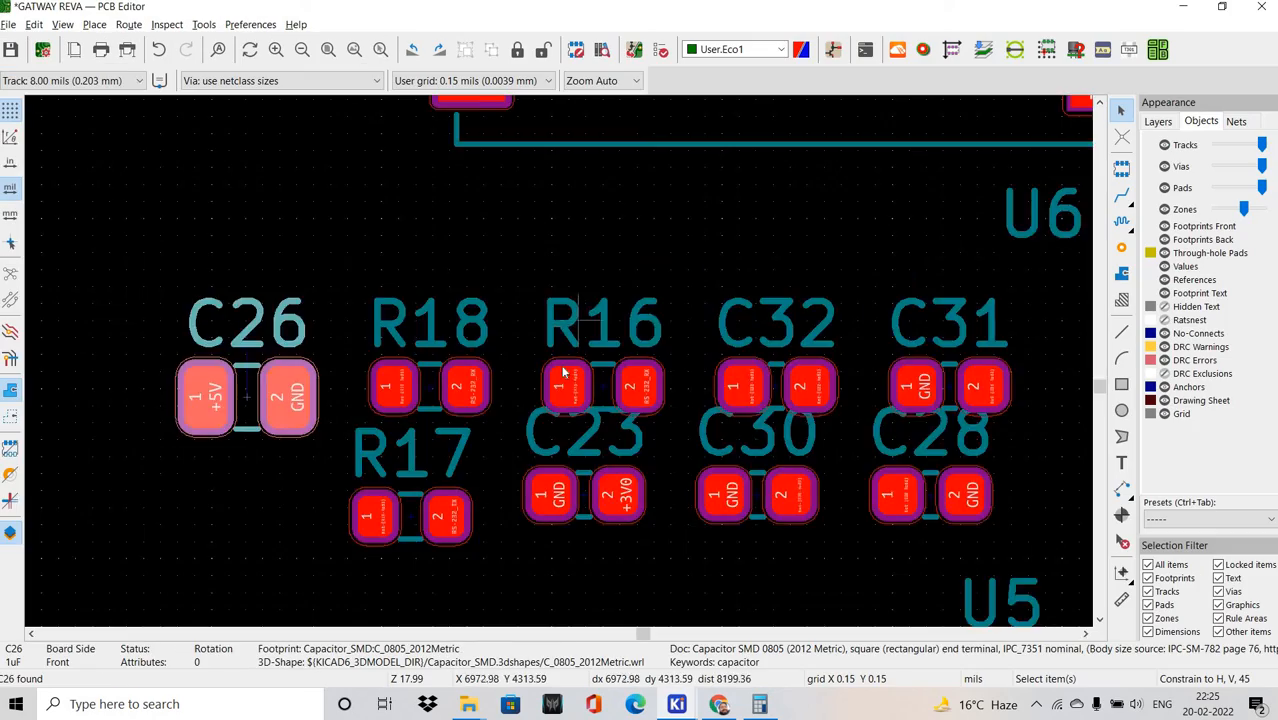
{"action": "scroll", "coordinate": [562, 371], "scroll_direction": "down", "scroll_amount": 2}
{"action": "middle_click_drag", "start_coordinate": [593, 328], "coordinate": [625, 310]}
{"action": "left_click", "coordinate": [558, 360]}
{"action": "left_click", "coordinate": [592, 315]}
{"action": "scroll", "coordinate": [561, 397], "scroll_direction": "down", "scroll_amount": 5}
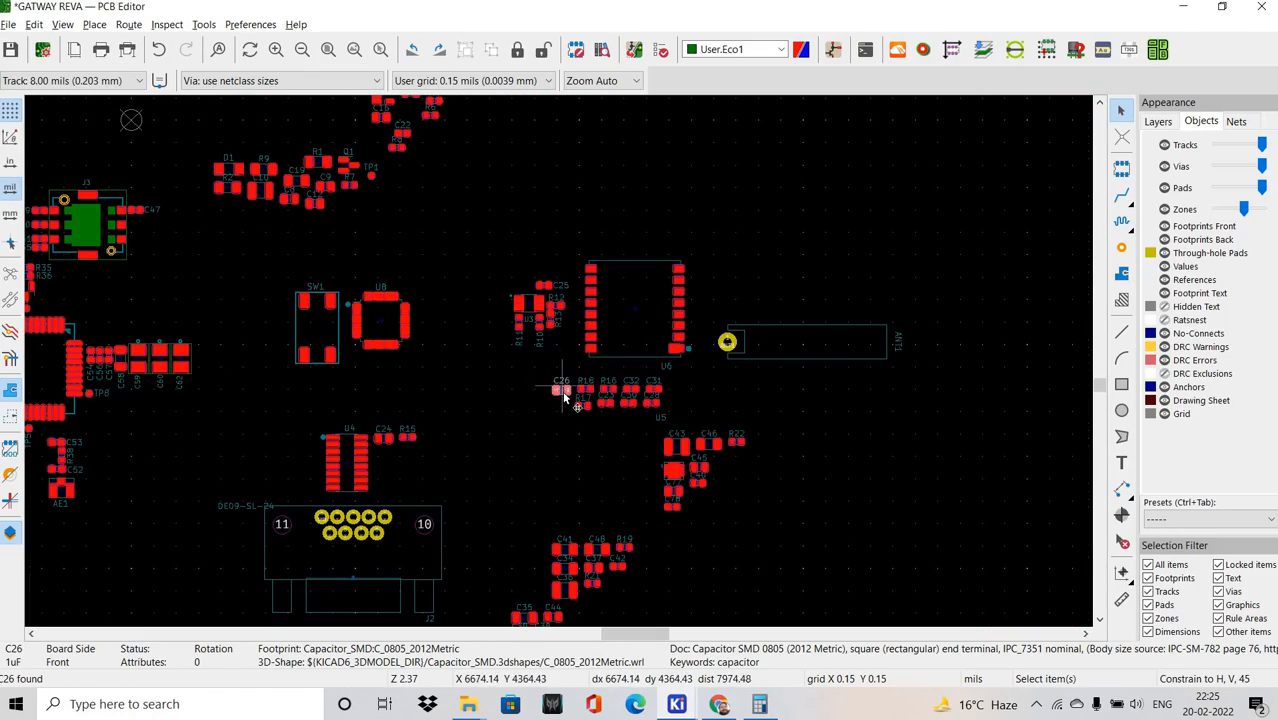
{"action": "scroll", "coordinate": [555, 362], "scroll_direction": "up", "scroll_amount": 2}
{"action": "key", "text": "m"}
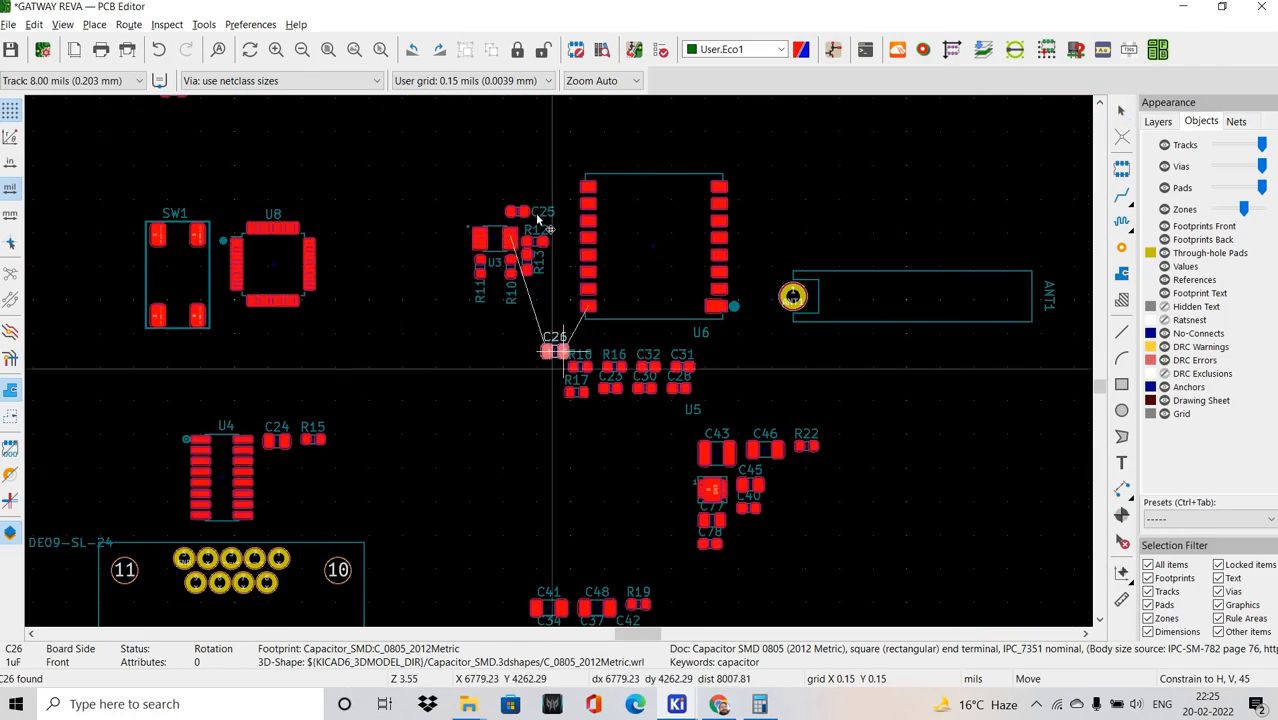
{"action": "scroll", "coordinate": [556, 259], "scroll_direction": "up", "scroll_amount": 5}
{"action": "scroll", "coordinate": [450, 290], "scroll_direction": "up", "scroll_amount": 4, "text": "shift"}
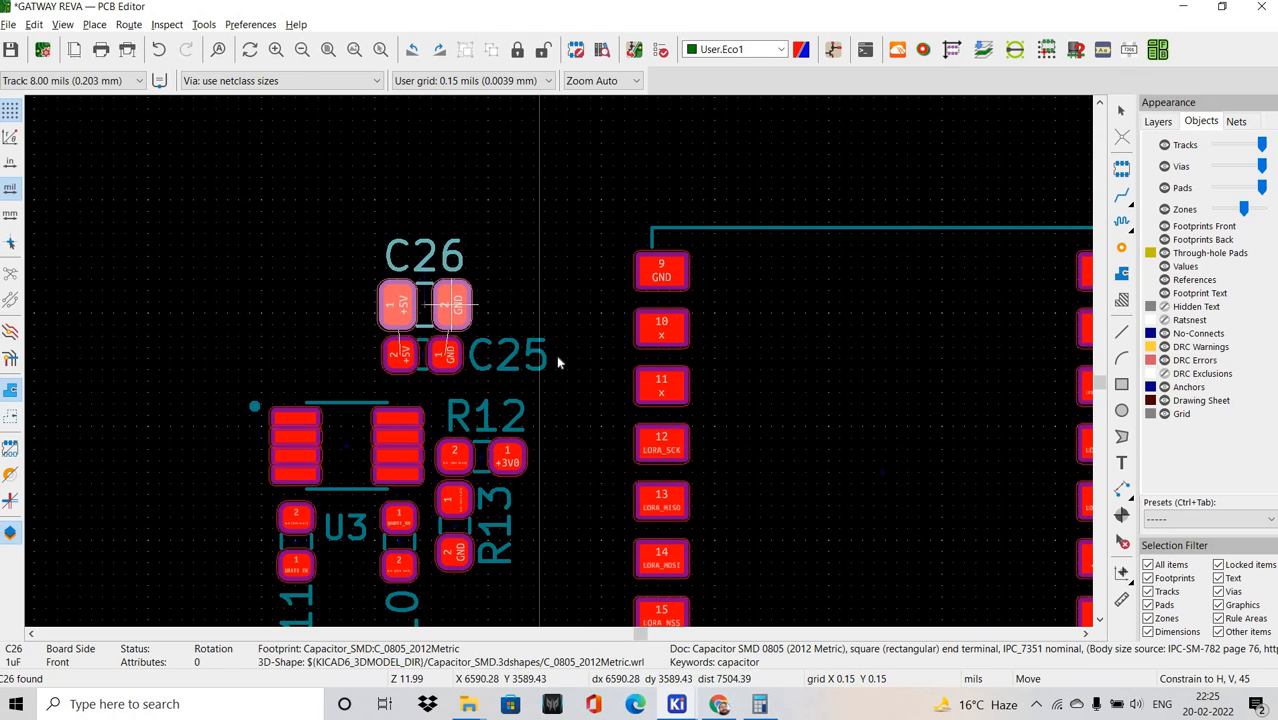
{"action": "left_click", "coordinate": [448, 302]}
Move C26's reference text to the right of its pads, above C25's text.
{"action": "scroll", "coordinate": [432, 276], "scroll_direction": "up", "scroll_amount": 1}
{"action": "left_click", "coordinate": [548, 338]}
{"action": "key", "text": "m"}
{"action": "left_click", "coordinate": [686, 405]}
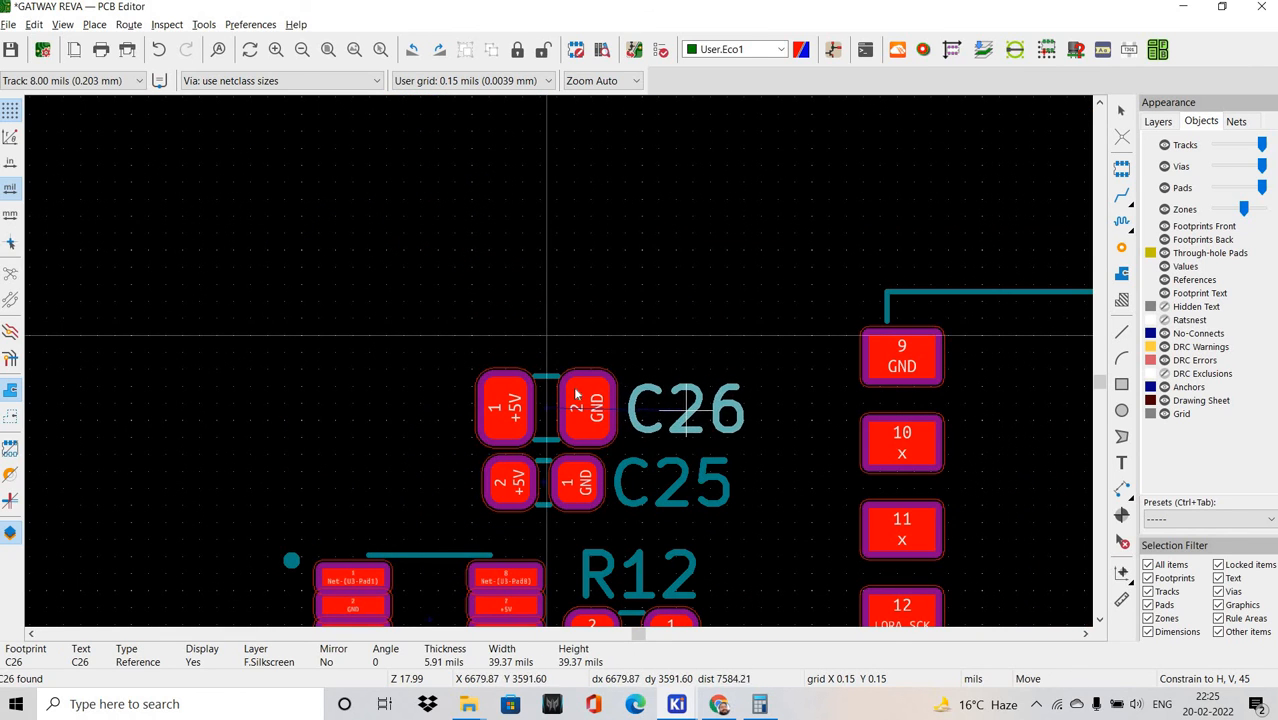
Pick C24 in the RS232 schematic and place it on the board above U3's pin 1, left of C25 and C26.
{"action": "key", "text": "alt+Tab"}
{"action": "left_click", "coordinate": [492, 352]}
{"action": "key", "text": "alt+Tab"}
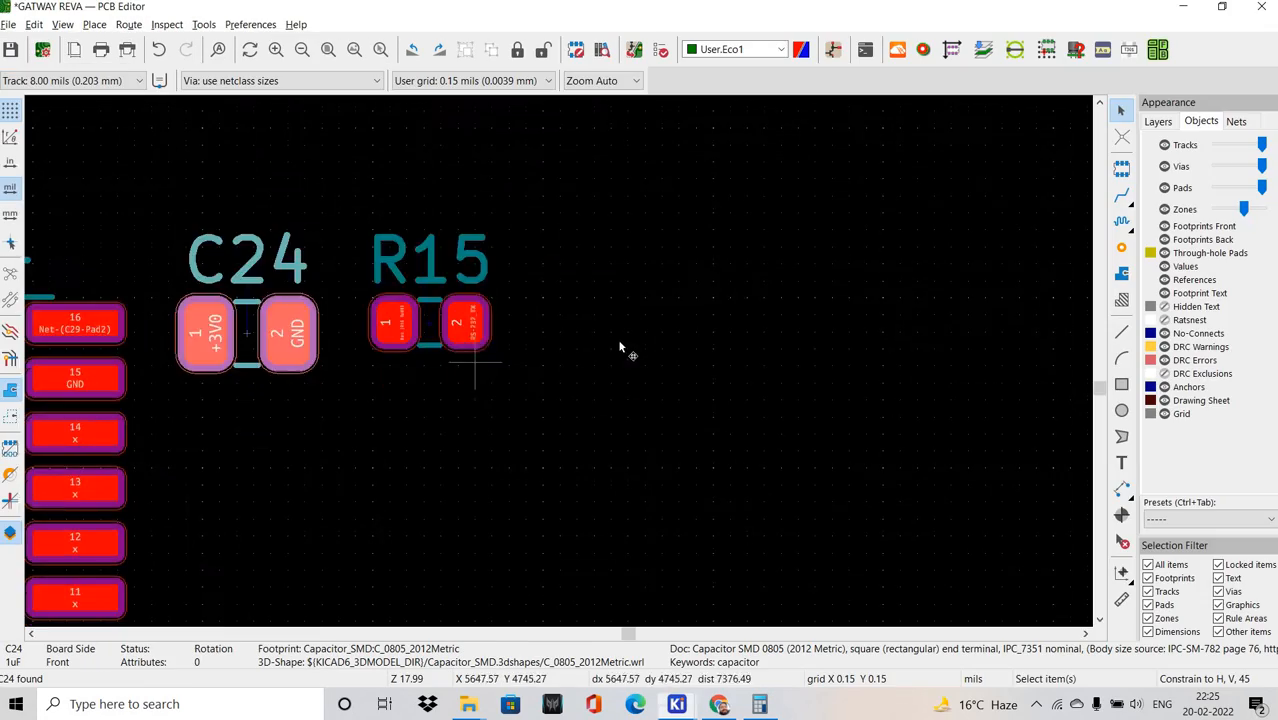
{"action": "scroll", "coordinate": [473, 362], "scroll_direction": "down", "scroll_amount": 3}
{"action": "middle_click_drag", "start_coordinate": [465, 352], "coordinate": [616, 311]}
{"action": "key", "text": "m"}
{"action": "scroll", "coordinate": [616, 311], "scroll_direction": "down", "scroll_amount": 5}
{"action": "scroll", "coordinate": [570, 375], "scroll_direction": "up", "scroll_amount": 10}
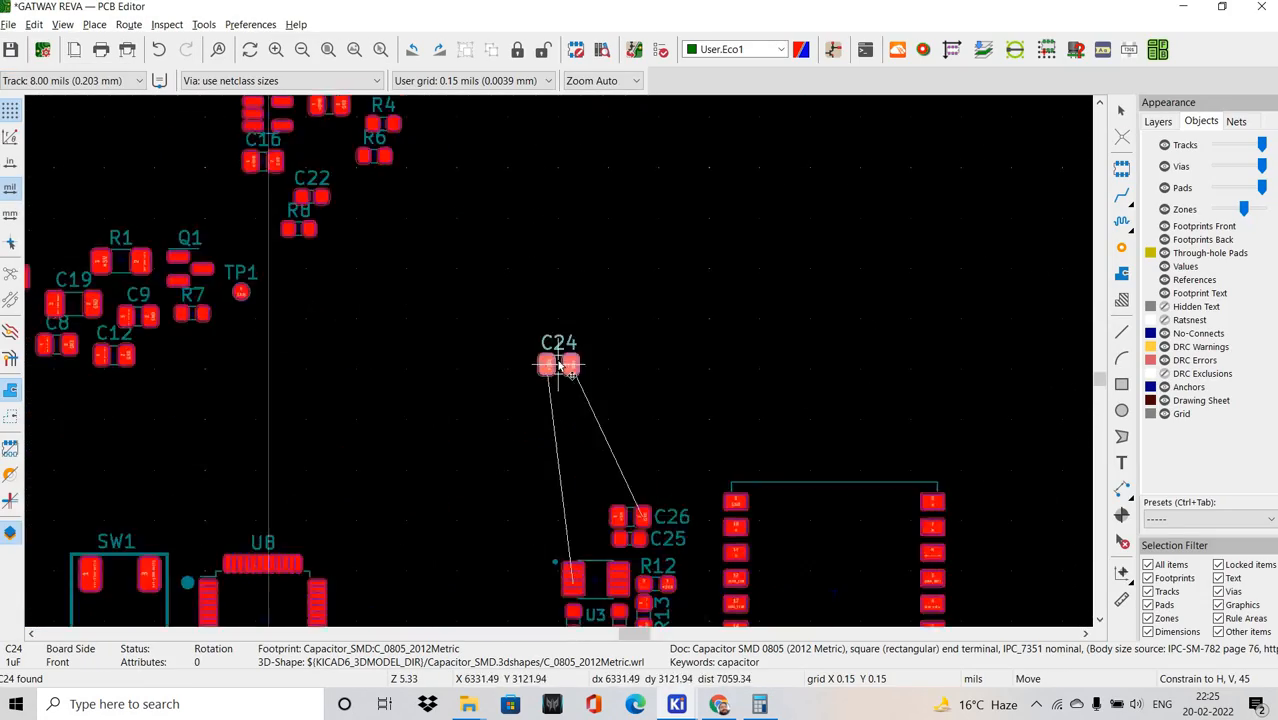
{"action": "left_click", "coordinate": [580, 385]}
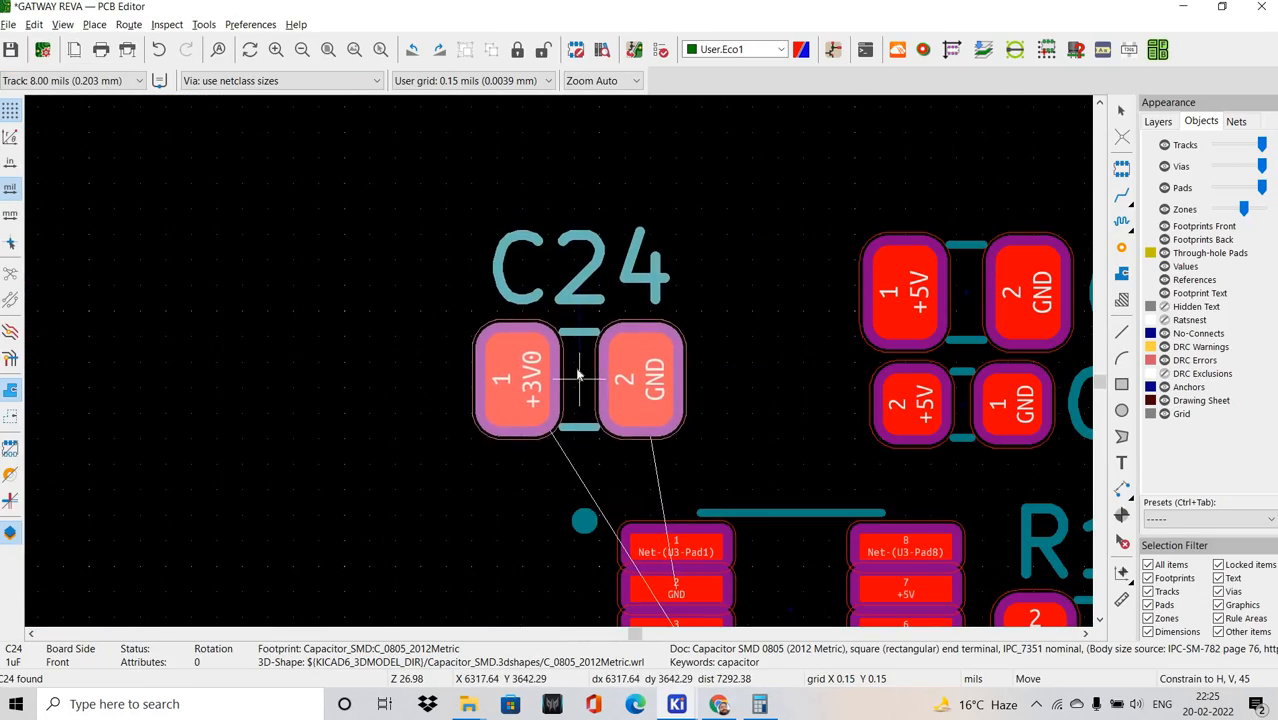
Rotate C24 by 180 degrees so its +3V0 pad faces C26, and set it down above U3's pin 1.
{"action": "key", "text": "e"}
{"action": "key", "text": "Escape"}
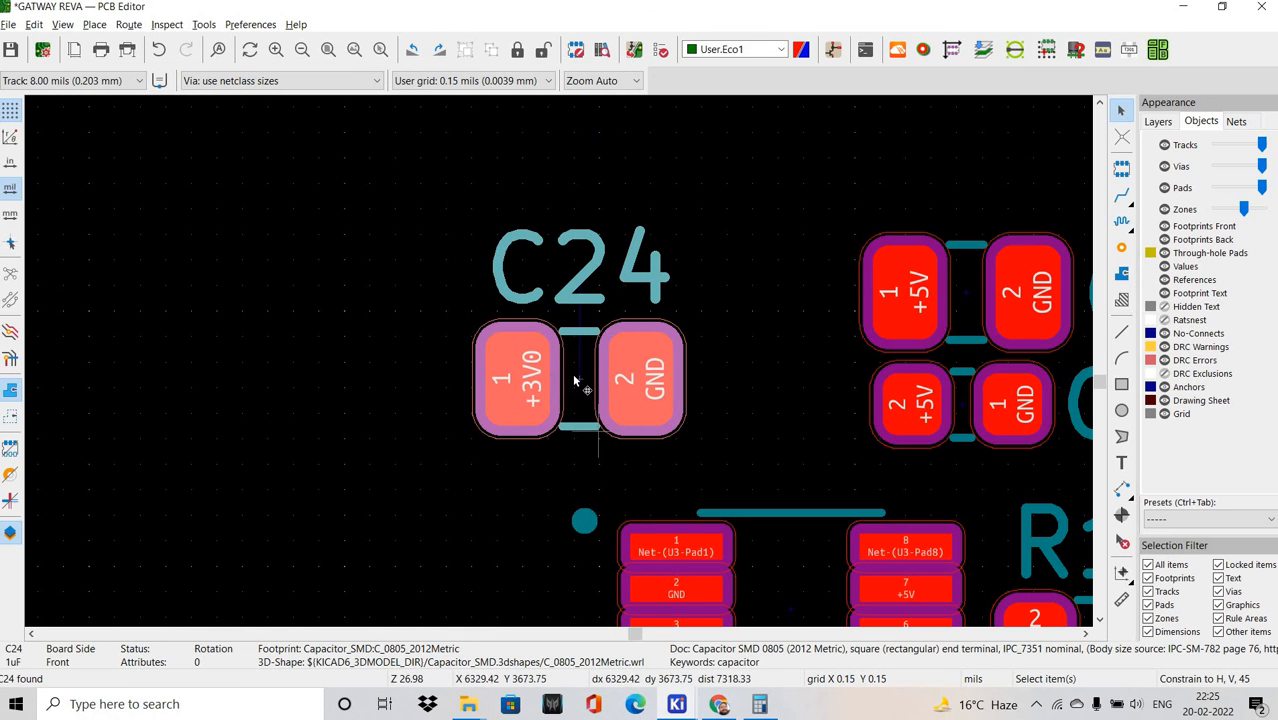
{"action": "key", "text": "r"}
{"action": "key", "text": "r"}
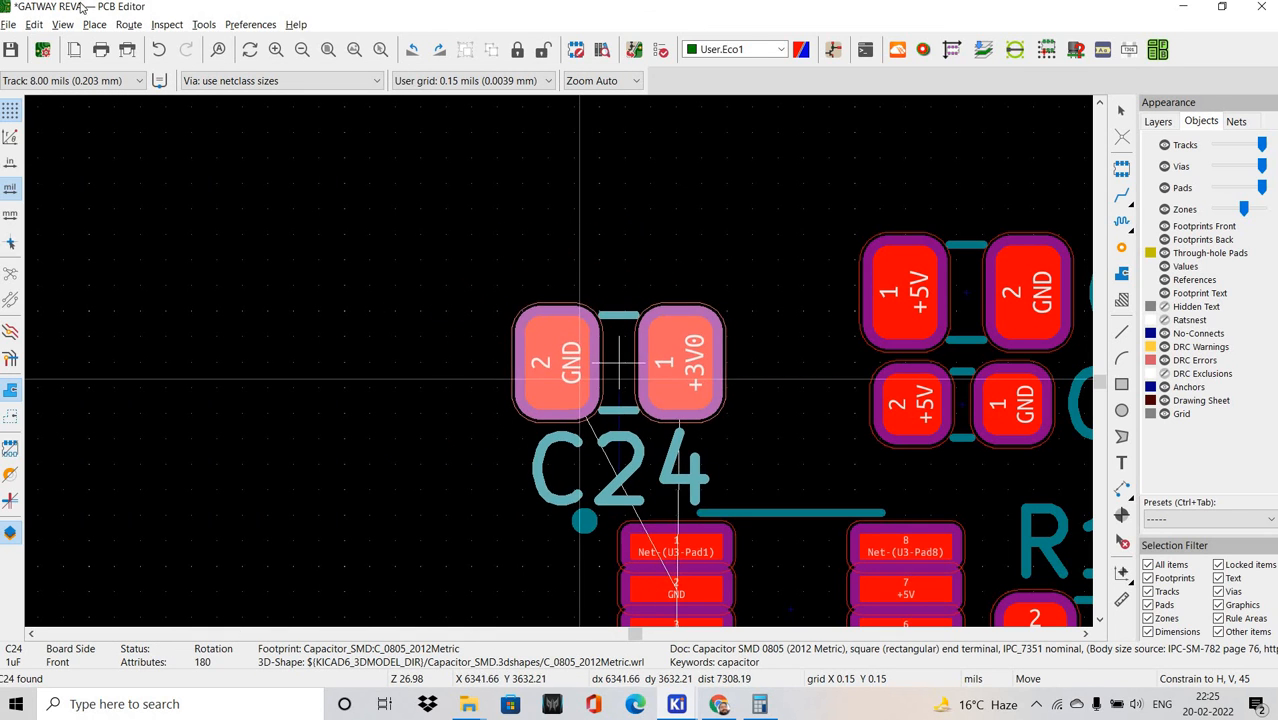
{"action": "left_click", "coordinate": [466, 414]}
Move C24's reference text to the left of its pads and line the capacitor up level with C26.
{"action": "left_click_drag", "start_coordinate": [605, 467], "coordinate": [411, 369]}
{"action": "left_click", "coordinate": [685, 383]}
{"action": "left_click_drag", "start_coordinate": [682, 364], "coordinate": [624, 289]}
{"action": "left_click", "coordinate": [598, 421]}
Pick C23 in the RS232 schematic and place it on the board between C24 and U3's pin 1.
{"action": "key", "text": "alt+Tab"}
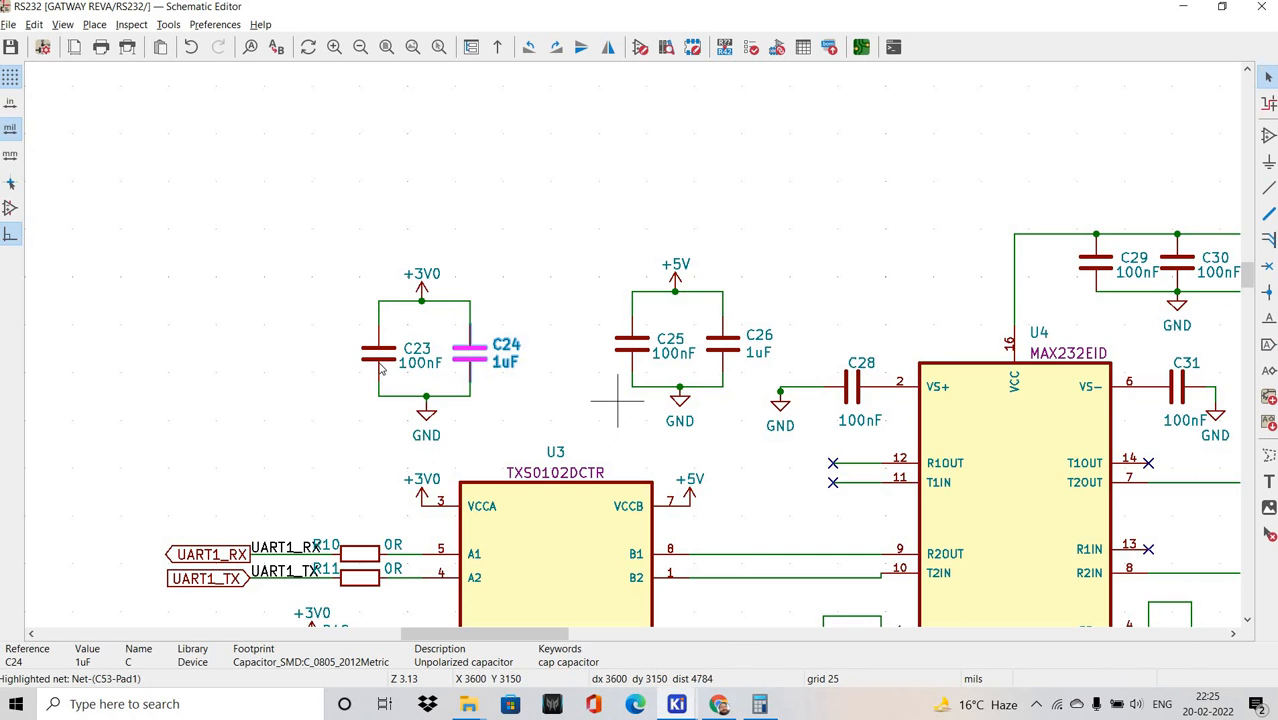
{"action": "left_click", "coordinate": [371, 356]}
{"action": "key", "text": "alt+Tab"}
{"action": "scroll", "coordinate": [684, 365], "scroll_direction": "down", "scroll_amount": 4}
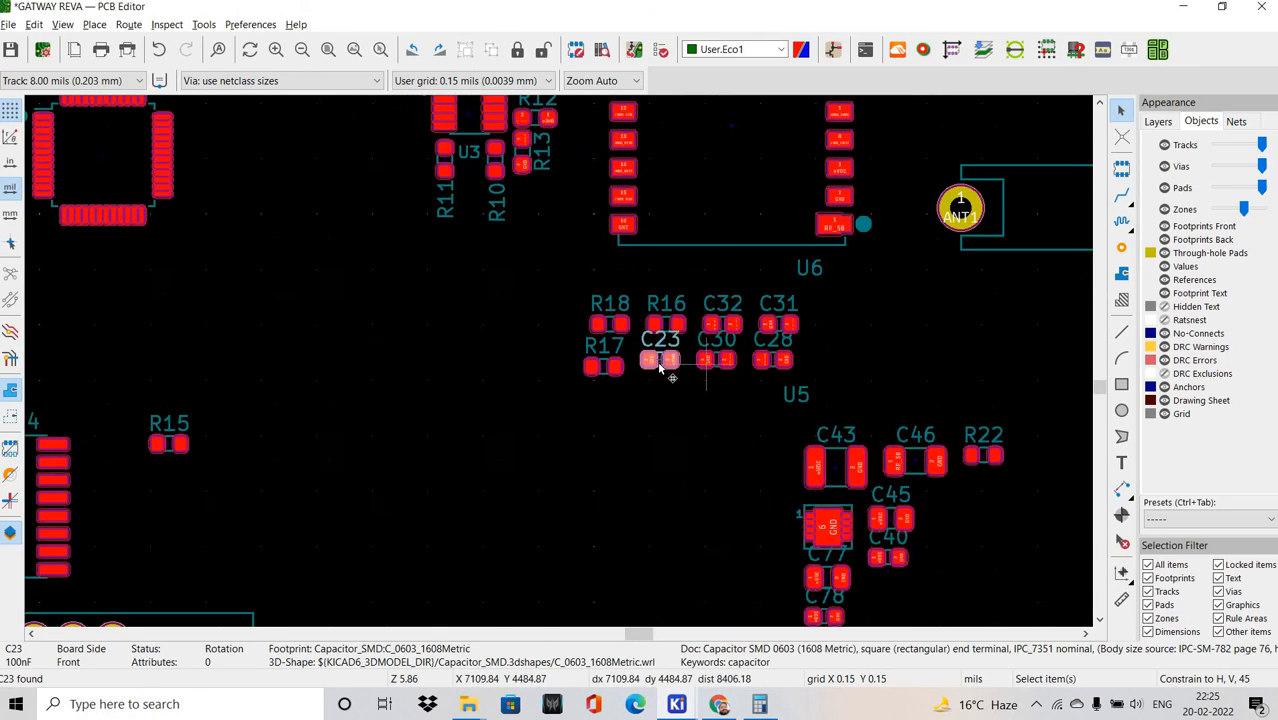
{"action": "left_click_drag", "start_coordinate": [657, 361], "coordinate": [563, 360]}
{"action": "scroll", "coordinate": [545, 340], "scroll_direction": "up", "scroll_amount": 2, "text": "shift"}
{"action": "scroll", "coordinate": [563, 360], "scroll_direction": "up", "scroll_amount": 2, "text": "shift"}
{"action": "scroll", "coordinate": [390, 480], "scroll_direction": "up", "scroll_amount": 3}
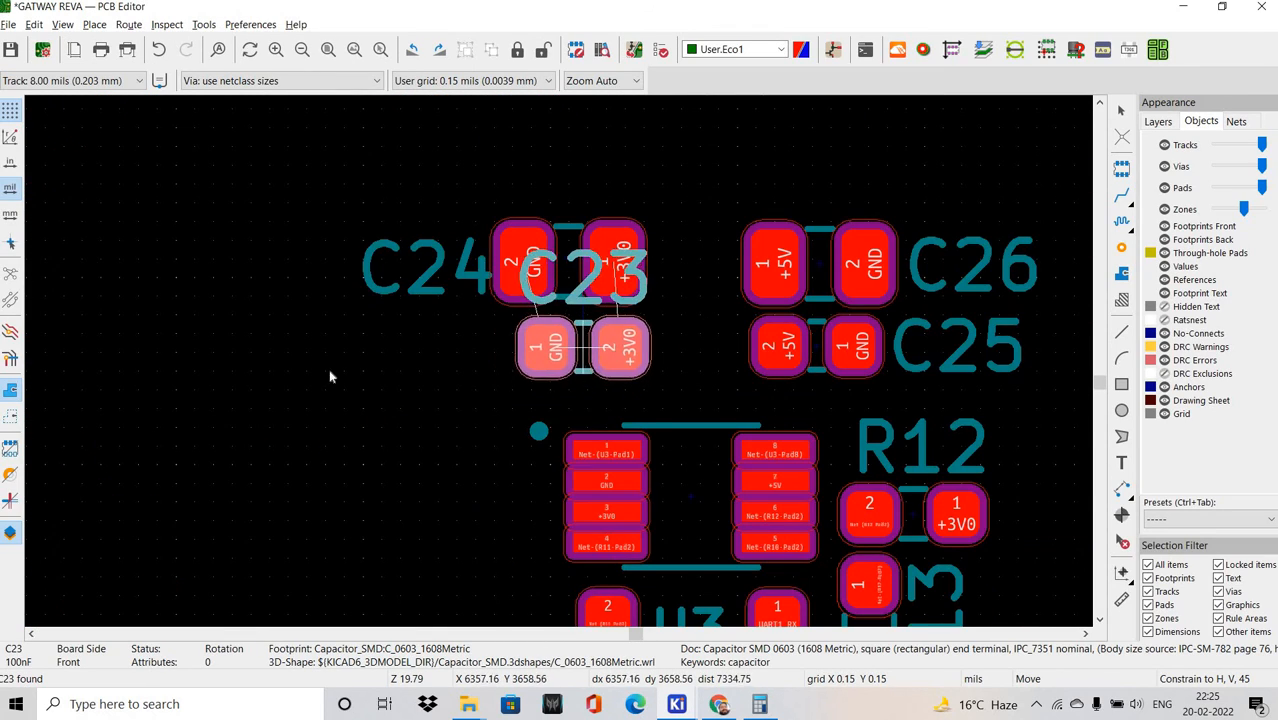
{"action": "left_click", "coordinate": [553, 374]}
Move C23's reference text to the left of its pads and shift the capacitor into line under C24.
{"action": "scroll", "coordinate": [590, 360], "scroll_direction": "up", "scroll_amount": 2}
{"action": "left_click", "coordinate": [180, 386]}
{"action": "left_click_drag", "start_coordinate": [485, 267], "coordinate": [180, 378]}
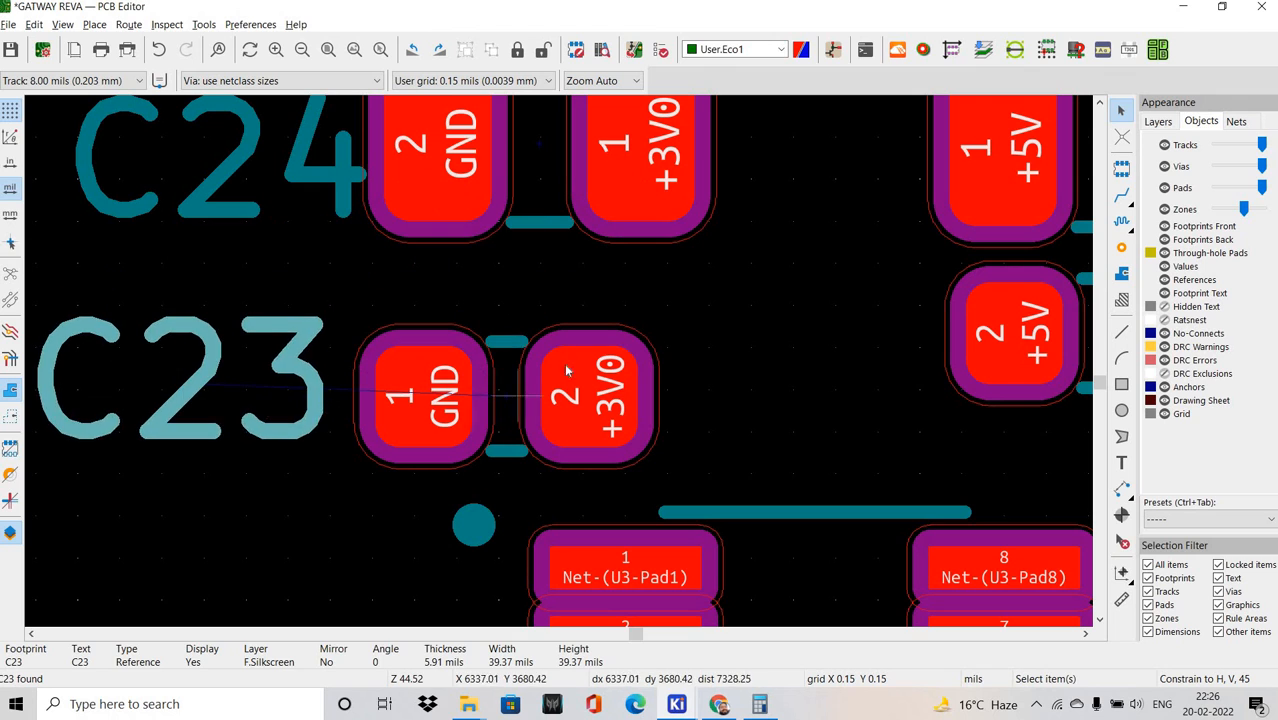
{"action": "left_click_drag", "start_coordinate": [514, 384], "coordinate": [558, 366]}
Select C23, C24, C25 and C26 together, nudge them closer to U3, and save the board.
{"action": "scroll", "coordinate": [508, 300], "scroll_direction": "down", "scroll_amount": 5}
{"action": "scroll", "coordinate": [556, 204], "scroll_direction": "up", "scroll_amount": 2}
{"action": "mouse_move", "coordinate": [293, 237]}
{"action": "left_mouse_down"}
{"action": "mouse_move", "coordinate": [308, 268]}
{"action": "mouse_move", "coordinate": [782, 434]}
{"action": "left_mouse_up"}
{"action": "left_click_drag", "start_coordinate": [616, 399], "coordinate": [613, 405]}
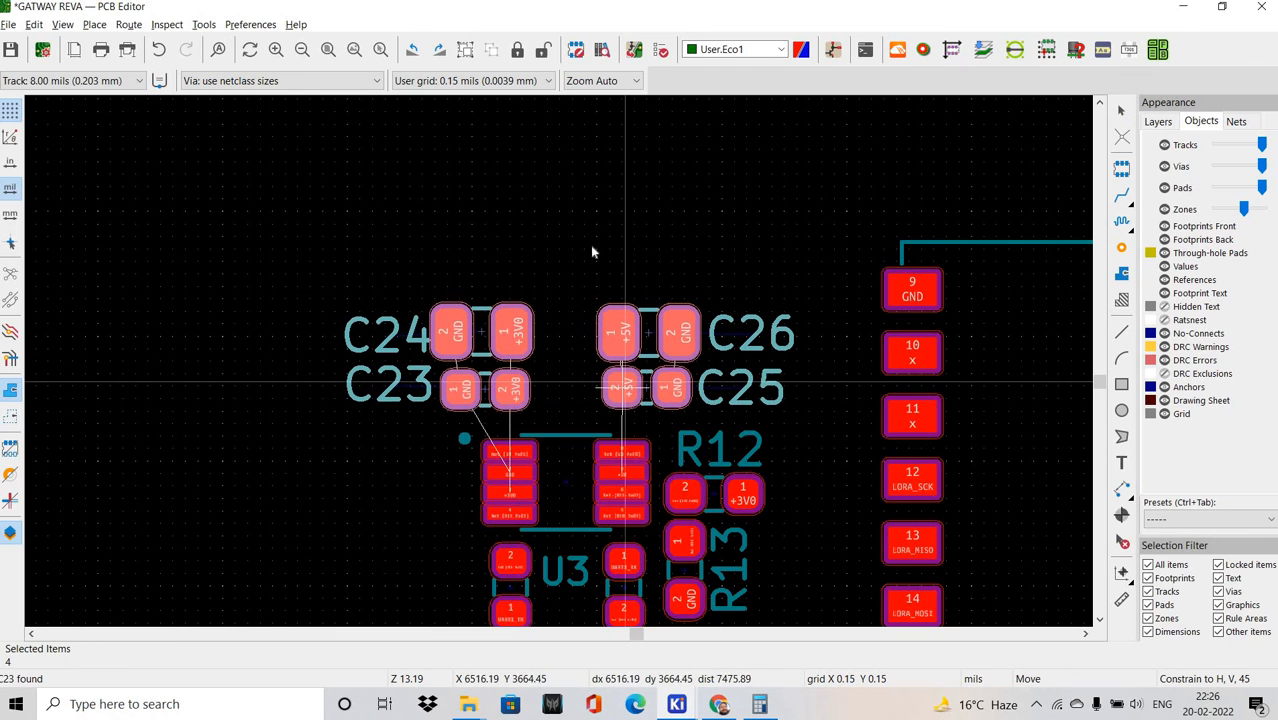
{"action": "left_click", "coordinate": [10, 52]}
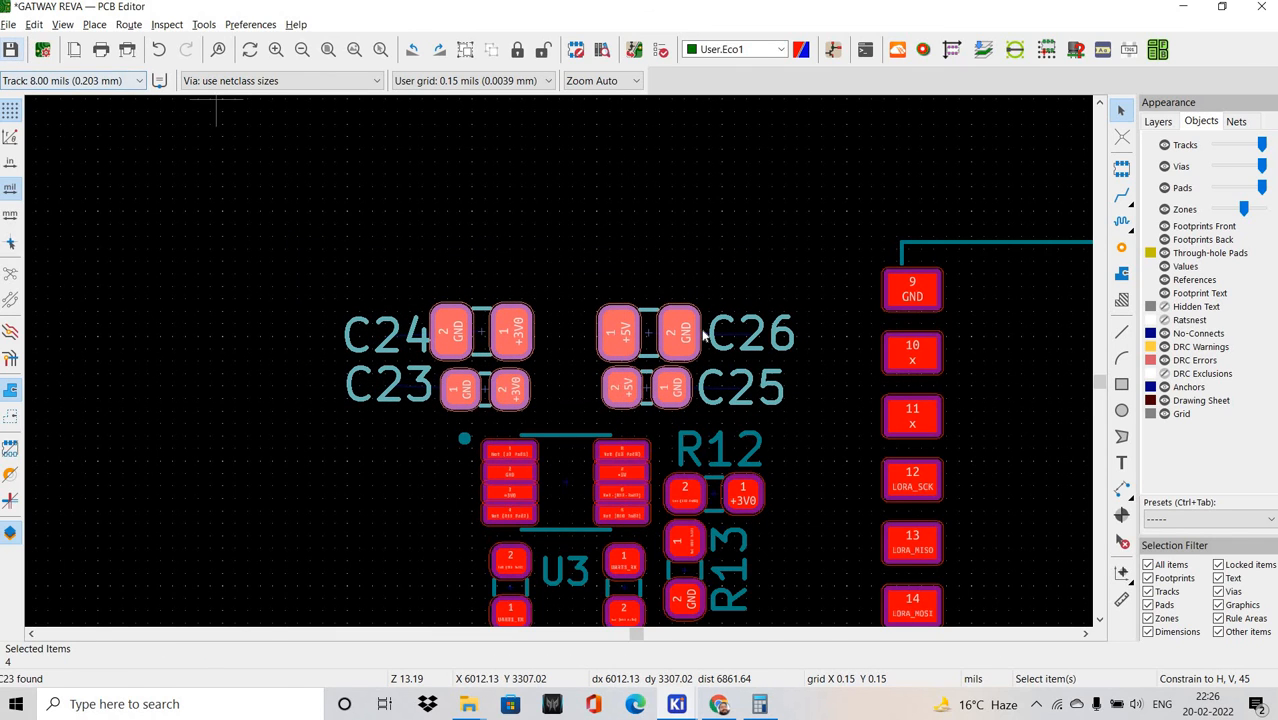
{"action": "scroll", "coordinate": [323, 209], "scroll_direction": "down", "scroll_amount": 1}
{"action": "left_click", "coordinate": [525, 267]}
Switch to the RS232 schematic and select capacitor C28 at U4's VS+ pin to locate it on the board.
{"action": "middle_click_drag", "start_coordinate": [590, 590], "coordinate": [590, 333]}
{"action": "middle_click_drag", "start_coordinate": [782, 433], "coordinate": [602, 422]}
{"action": "key", "text": "alt+Tab"}
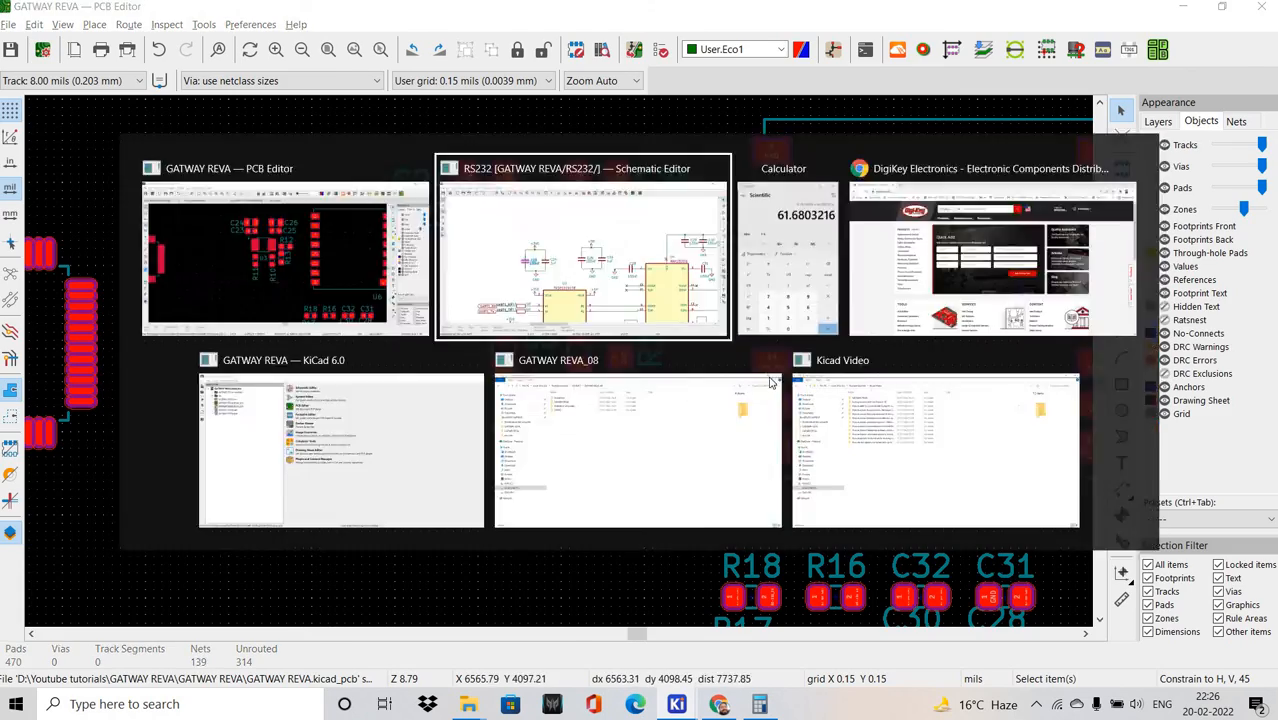
{"action": "middle_click_drag", "start_coordinate": [860, 520], "coordinate": [654, 314]}
{"action": "scroll", "coordinate": [654, 314], "scroll_direction": "up", "scroll_amount": 2, "text": "shift"}
{"action": "left_click", "coordinate": [642, 323]}
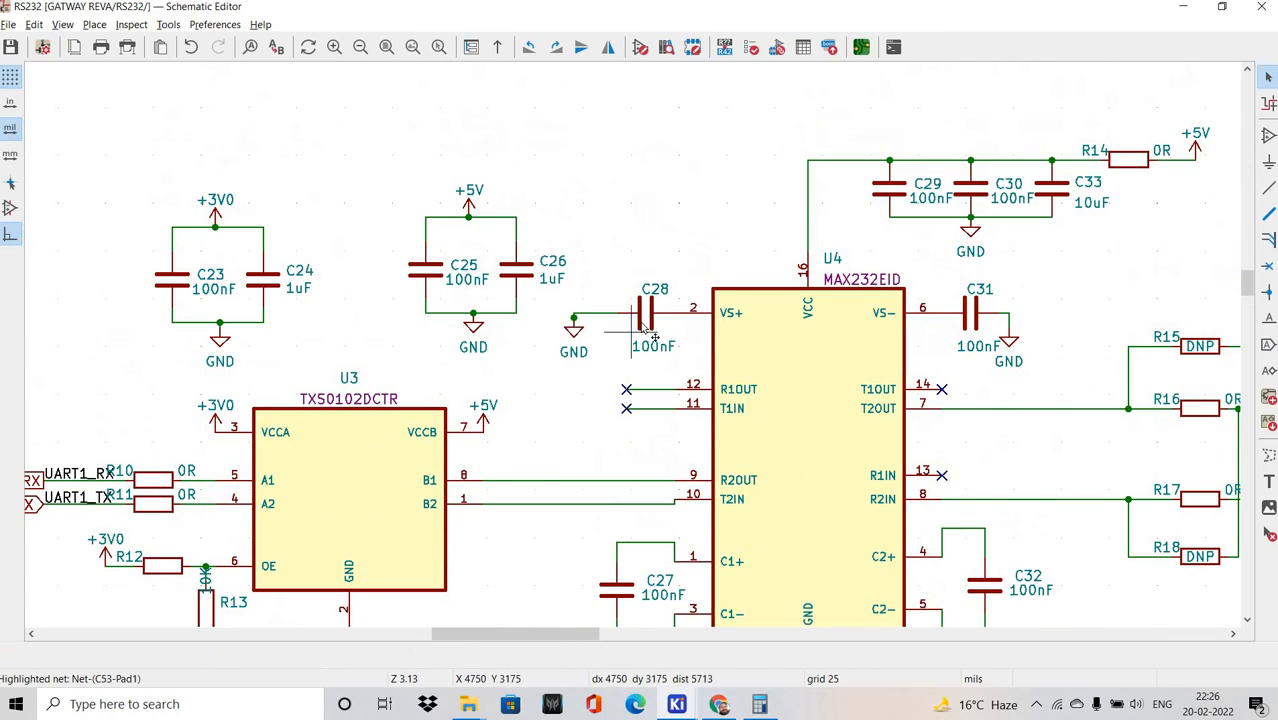
{"action": "left_click", "coordinate": [627, 330]}
Examine how U3 connects to U4 in the RS-232 transceiver schematic, and return to the board layout.
{"action": "scroll", "coordinate": [659, 356], "scroll_direction": "down", "scroll_amount": 2, "text": "shift"}
{"action": "scroll", "coordinate": [628, 343], "scroll_direction": "down", "scroll_amount": 5}
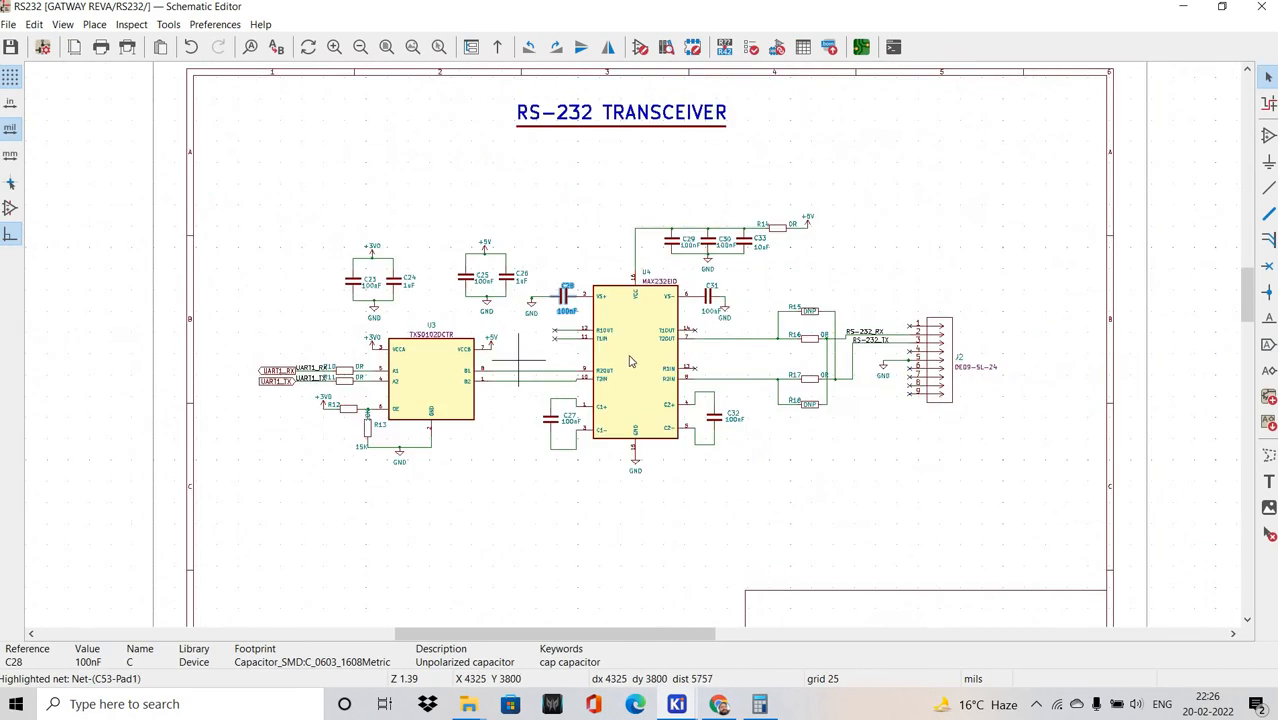
{"action": "scroll", "coordinate": [634, 375], "scroll_direction": "up", "scroll_amount": 4}
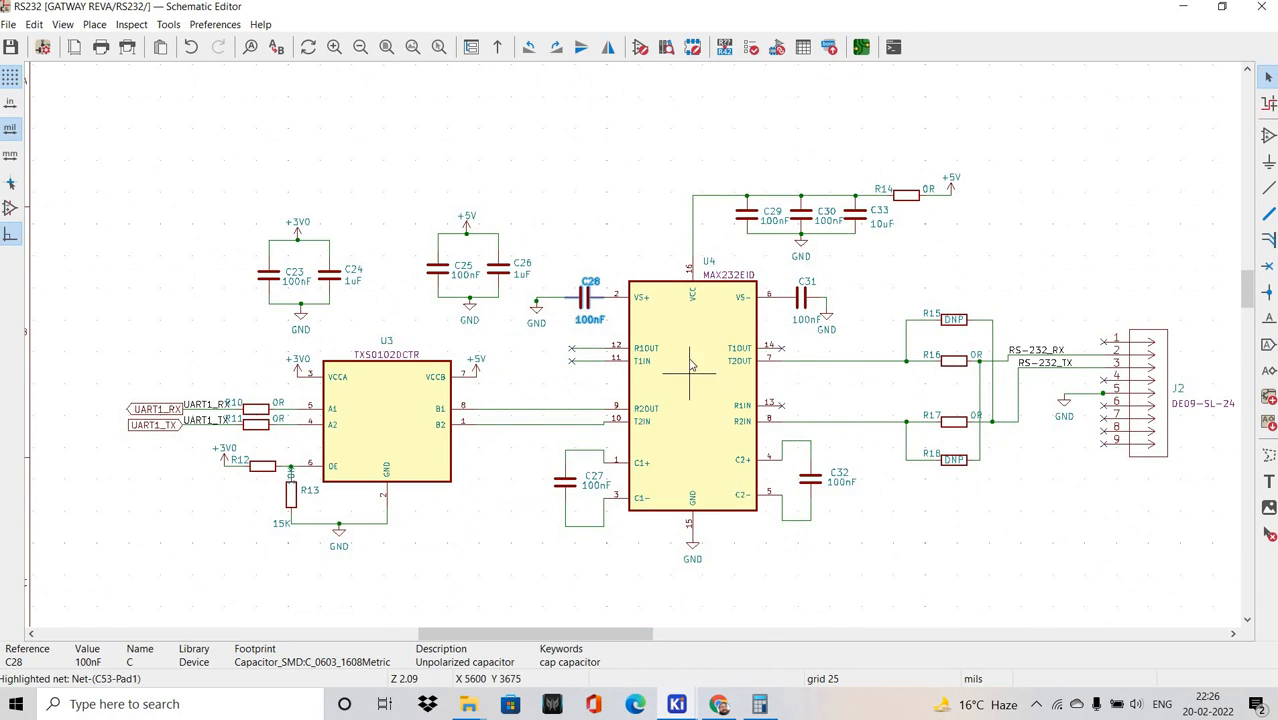
{"action": "scroll", "coordinate": [660, 375], "scroll_direction": "left", "scroll_amount": 2, "text": "ctrl"}
{"action": "scroll", "coordinate": [628, 375], "scroll_direction": "down", "scroll_amount": 1, "text": "shift"}
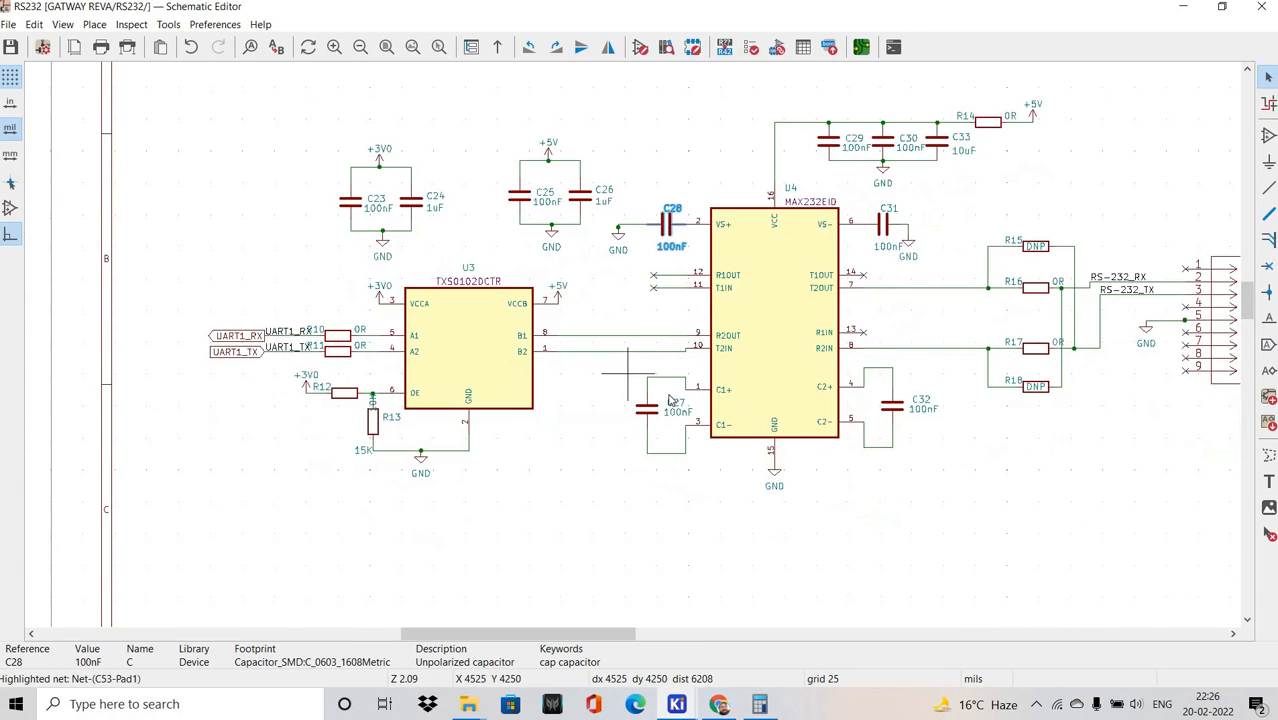
{"action": "middle_click_drag", "start_coordinate": [620, 372], "coordinate": [668, 394]}
{"action": "key", "text": "alt+Tab"}
{"action": "scroll", "coordinate": [560, 367], "scroll_direction": "down", "scroll_amount": 8}
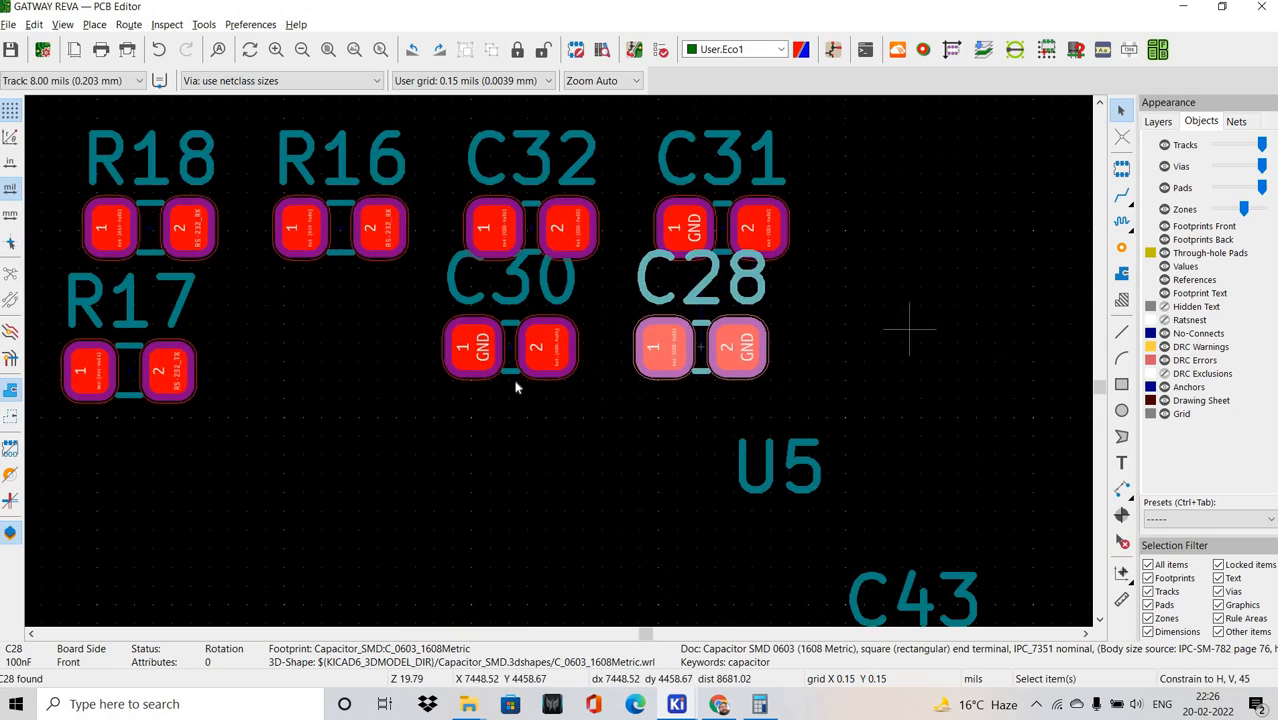
Select U3 with R10–R13 and C23–C26 and move the group beside U4, above the DE09-SL-24 connector.
{"action": "middle_click_drag", "start_coordinate": [366, 419], "coordinate": [470, 360]}
{"action": "scroll", "coordinate": [585, 408], "scroll_direction": "up", "scroll_amount": 1, "text": "shift"}
{"action": "left_click_drag", "start_coordinate": [500, 332], "coordinate": [674, 484]}
{"action": "key", "text": "m"}
{"action": "scroll", "coordinate": [421, 578], "scroll_direction": "up", "scroll_amount": 1}
{"action": "scroll", "coordinate": [554, 359], "scroll_direction": "up", "scroll_amount": 1}
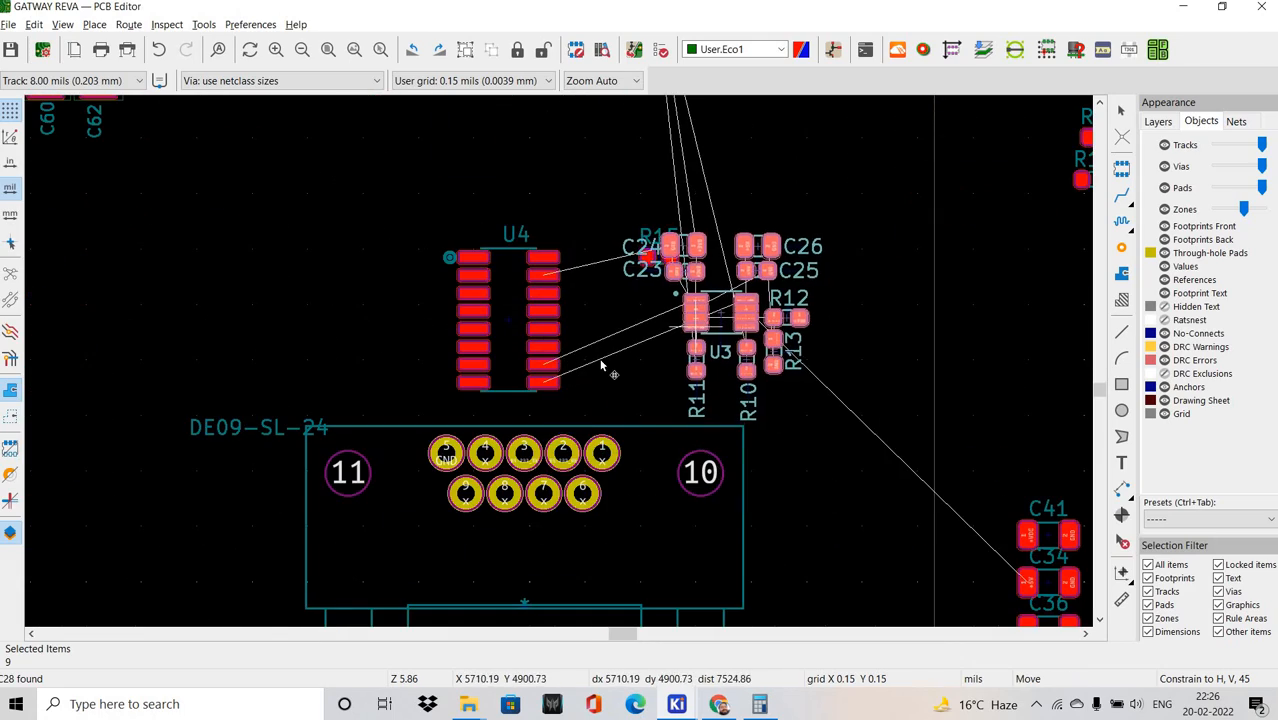
{"action": "scroll", "coordinate": [836, 318], "scroll_direction": "up", "scroll_amount": 2}
{"action": "scroll", "coordinate": [476, 456], "scroll_direction": "down", "scroll_amount": 1}
{"action": "left_click", "coordinate": [550, 348]}
{"action": "left_click", "coordinate": [610, 162]}
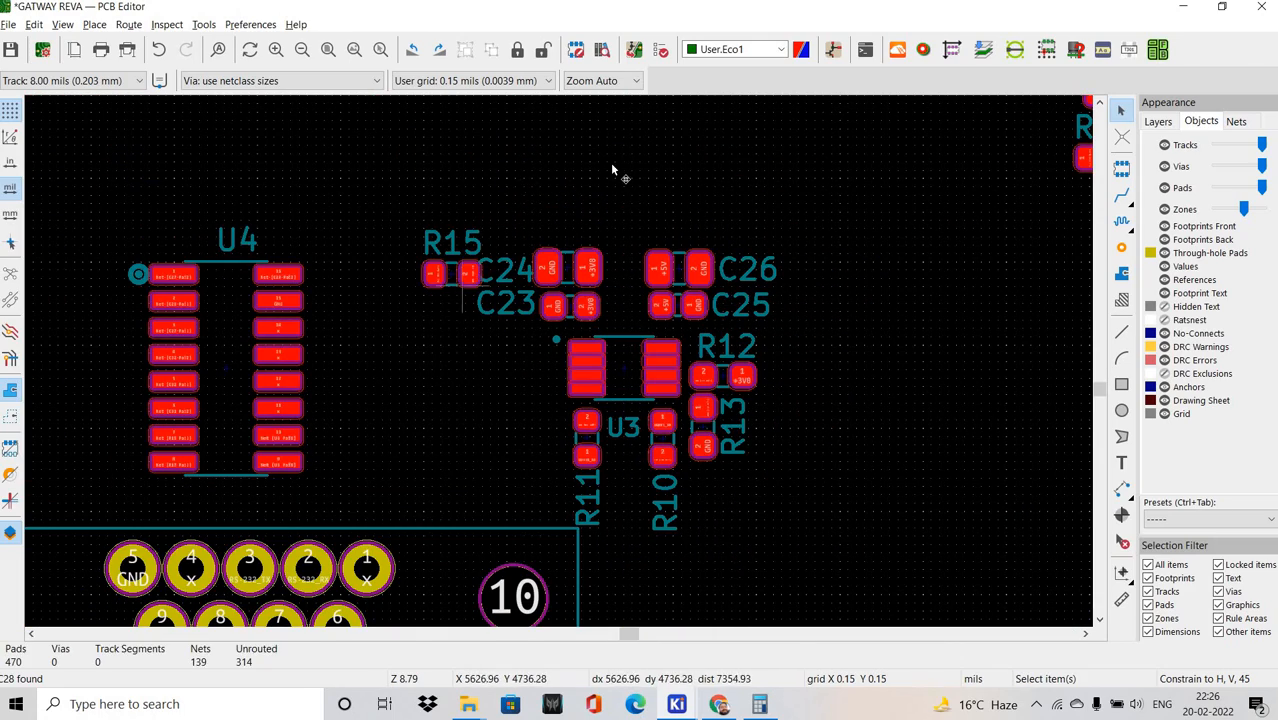
Move R15 clear above the U3 group, and shift U3 with its resistors and capacitors closer to U4.
{"action": "left_click_drag", "start_coordinate": [463, 270], "coordinate": [725, 151]}
{"action": "left_click_drag", "start_coordinate": [474, 207], "coordinate": [834, 542]}
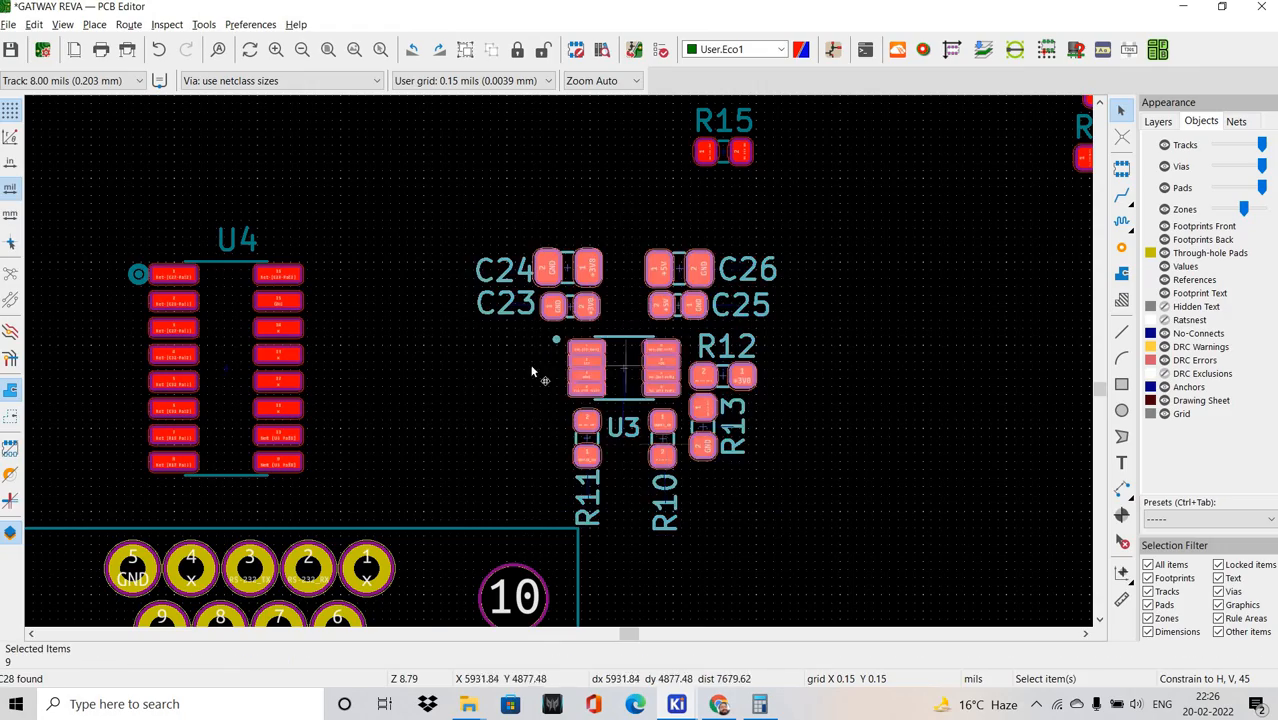
{"action": "left_click_drag", "start_coordinate": [624, 369], "coordinate": [514, 366]}
{"action": "scroll", "coordinate": [497, 376], "scroll_direction": "up", "scroll_amount": 2}
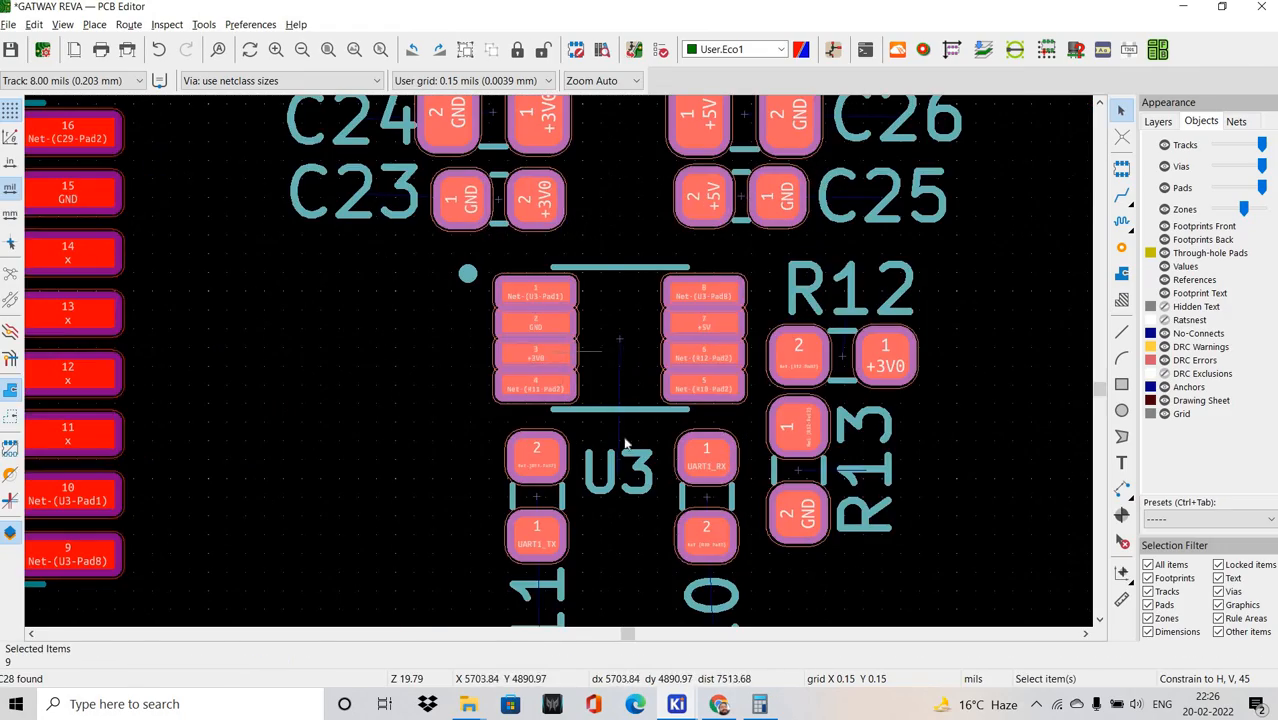
Compare the U3-to-U4 signal connections in the RS232 schematic with the pad positions on the board.
{"action": "key", "text": "alt+Tab"}
{"action": "scroll", "coordinate": [625, 412], "scroll_direction": "down", "scroll_amount": 3, "text": "shift"}
{"action": "scroll", "coordinate": [665, 388], "scroll_direction": "down", "scroll_amount": 2}
{"action": "scroll", "coordinate": [652, 364], "scroll_direction": "up", "scroll_amount": 3, "text": "ctrl"}
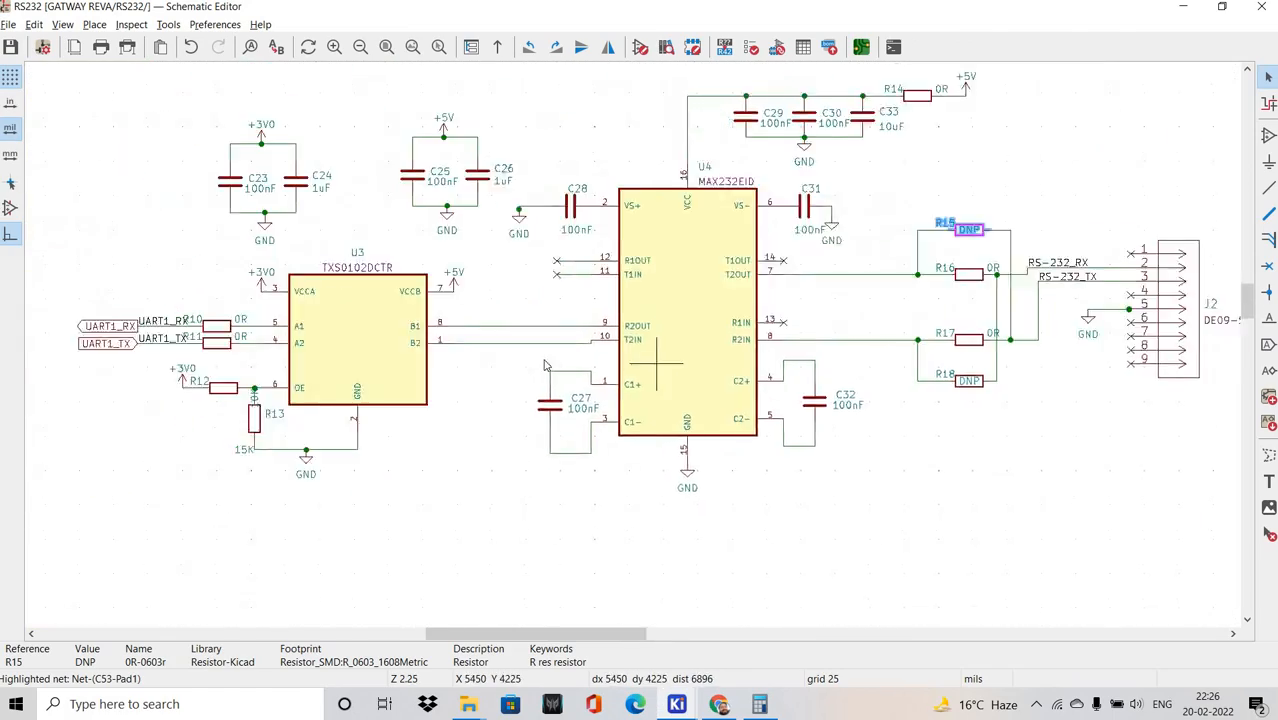
{"action": "scroll", "coordinate": [538, 368], "scroll_direction": "up", "scroll_amount": 1, "text": "ctrl"}
{"action": "key", "text": "alt+Tab"}
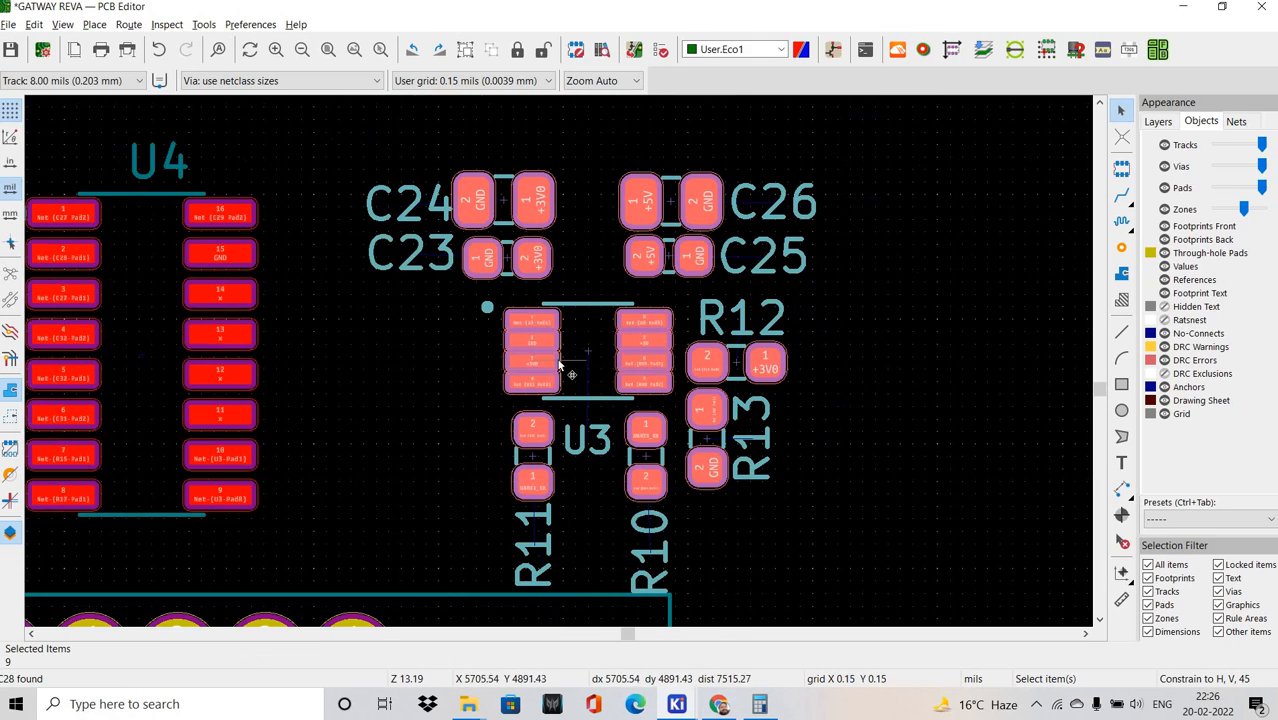
{"action": "scroll", "coordinate": [570, 368], "scroll_direction": "up", "scroll_amount": 2}
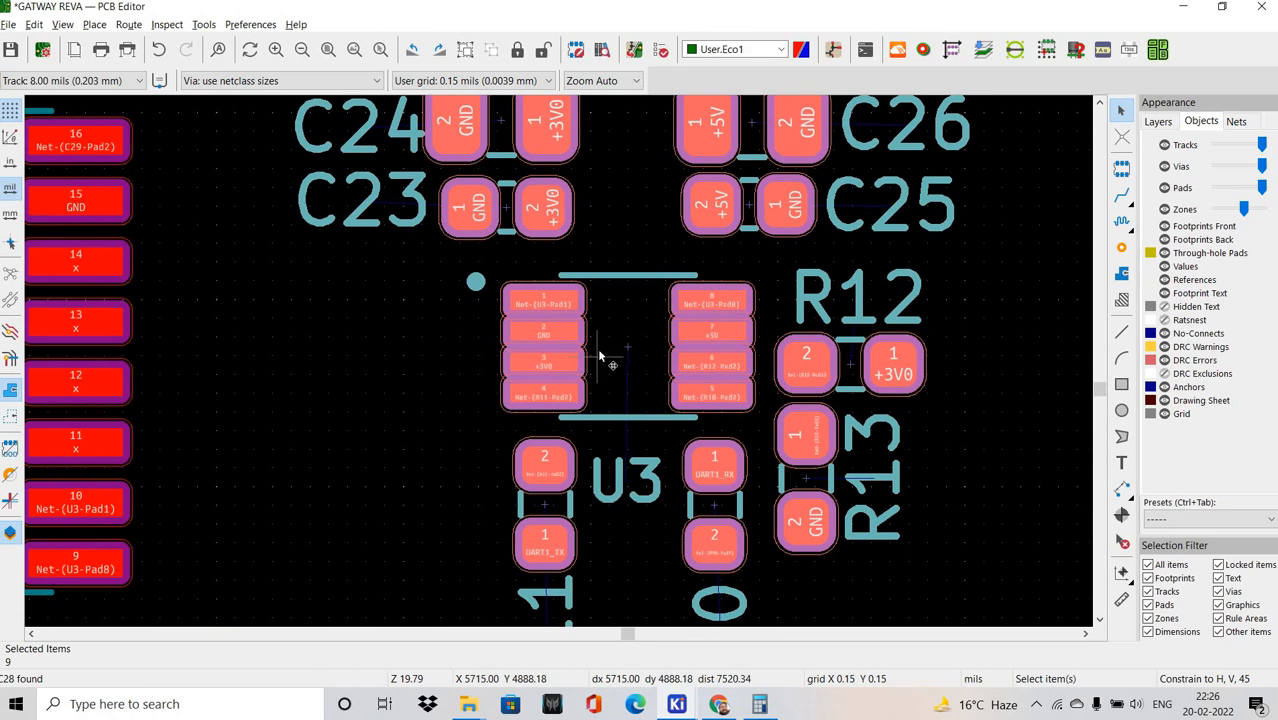
{"action": "key", "text": "alt+Tab"}
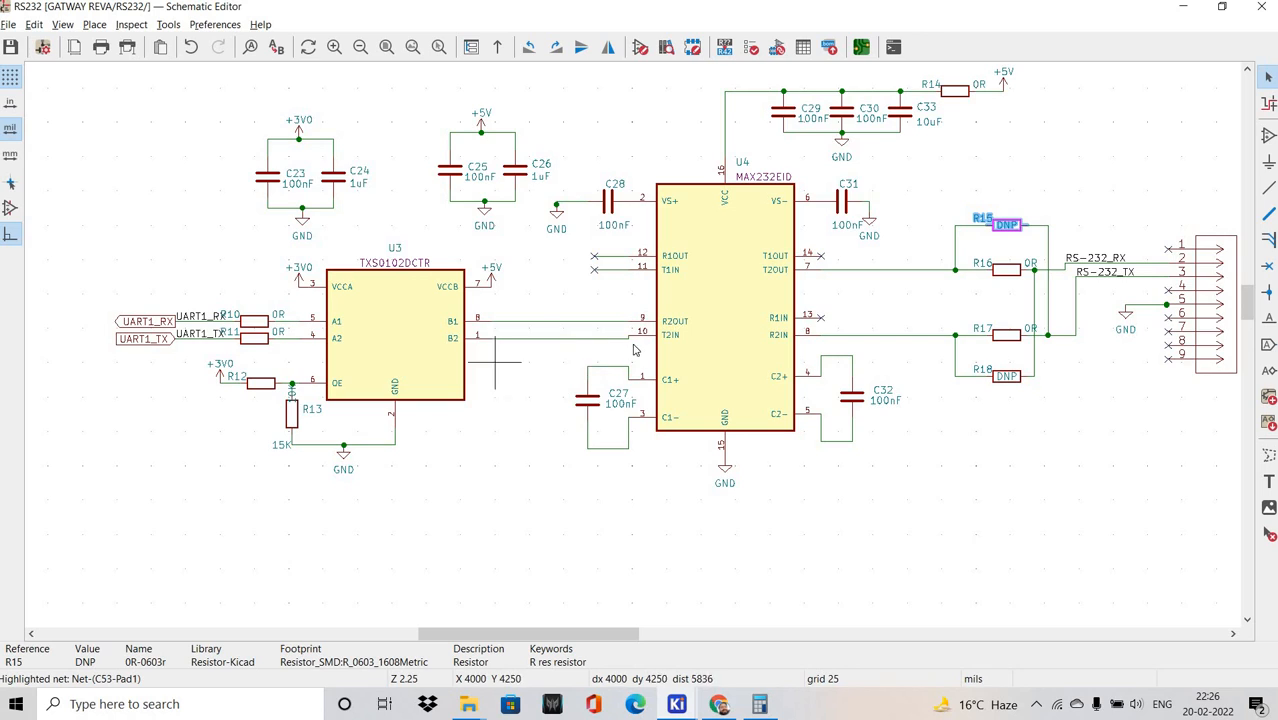
{"action": "scroll", "coordinate": [633, 350], "scroll_direction": "up", "scroll_amount": 3}
{"action": "key", "text": "alt+Tab"}
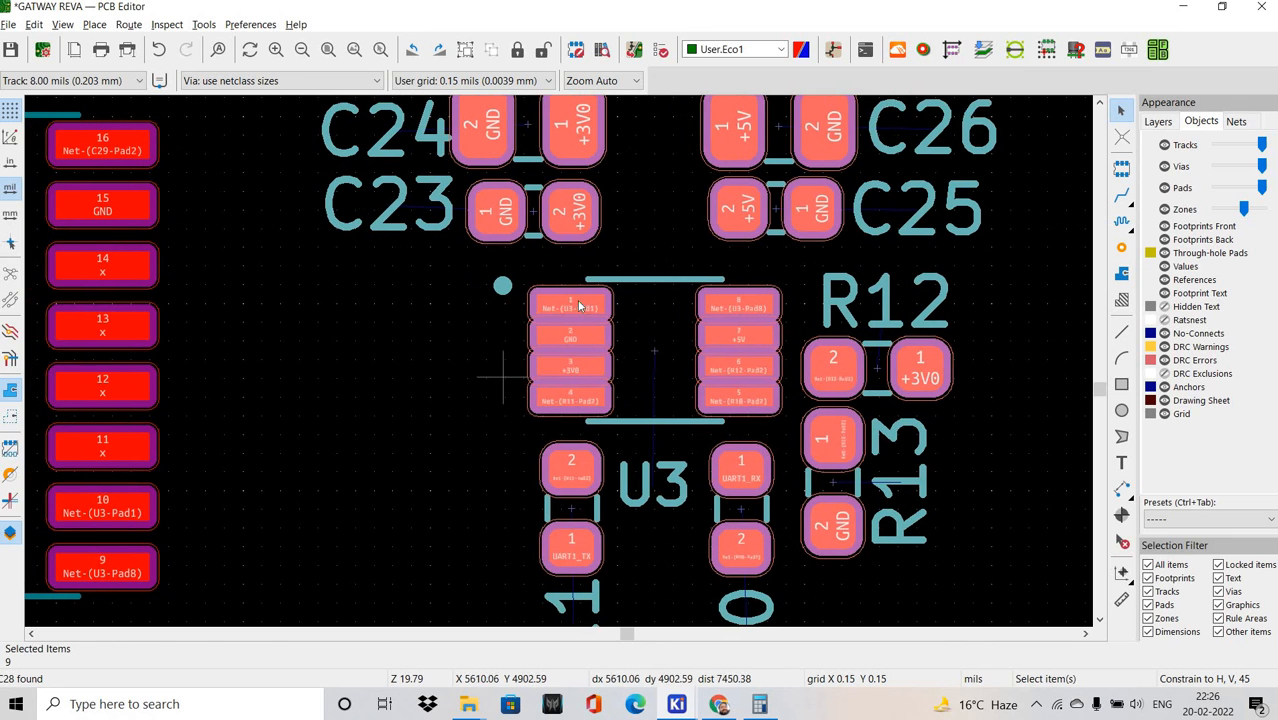
Highlight the nets of U3's pads 1 and 8 on the board and check their routes to U4 in the schematic.
{"action": "key", "text": "Escape"}
{"action": "key", "text": "grave"}
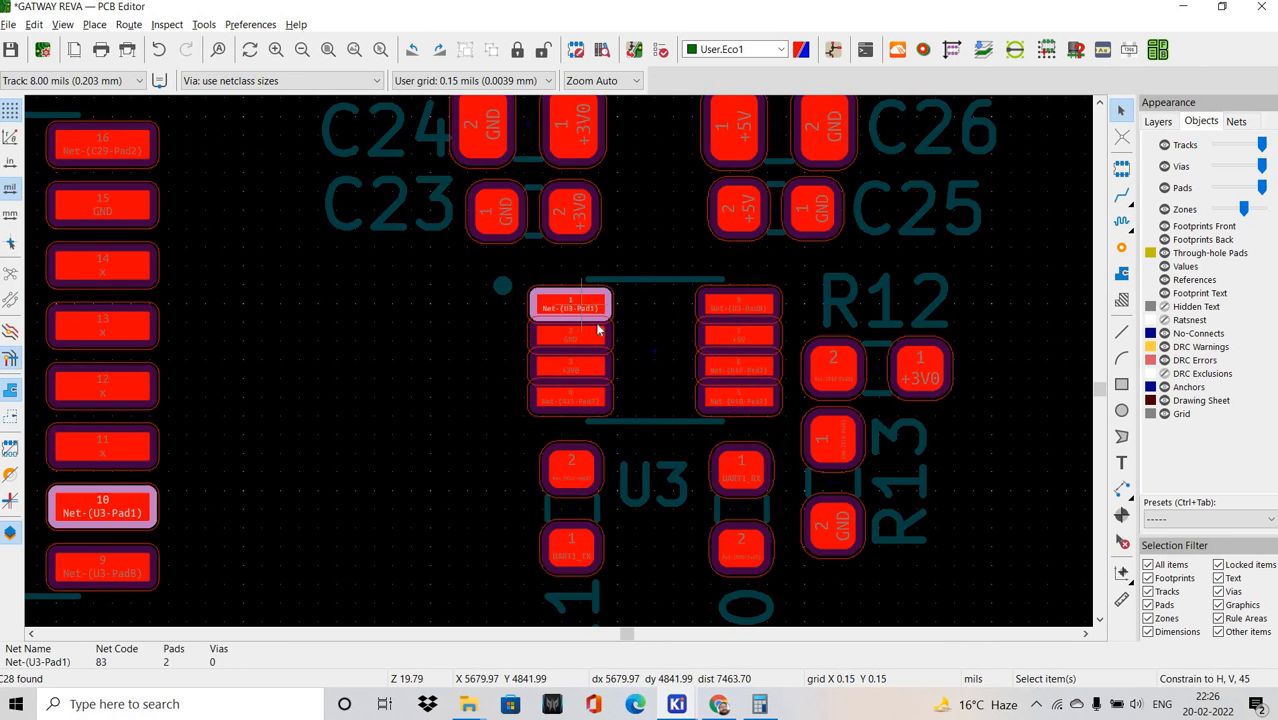
{"action": "middle_click_drag", "start_coordinate": [466, 362], "coordinate": [501, 355]}
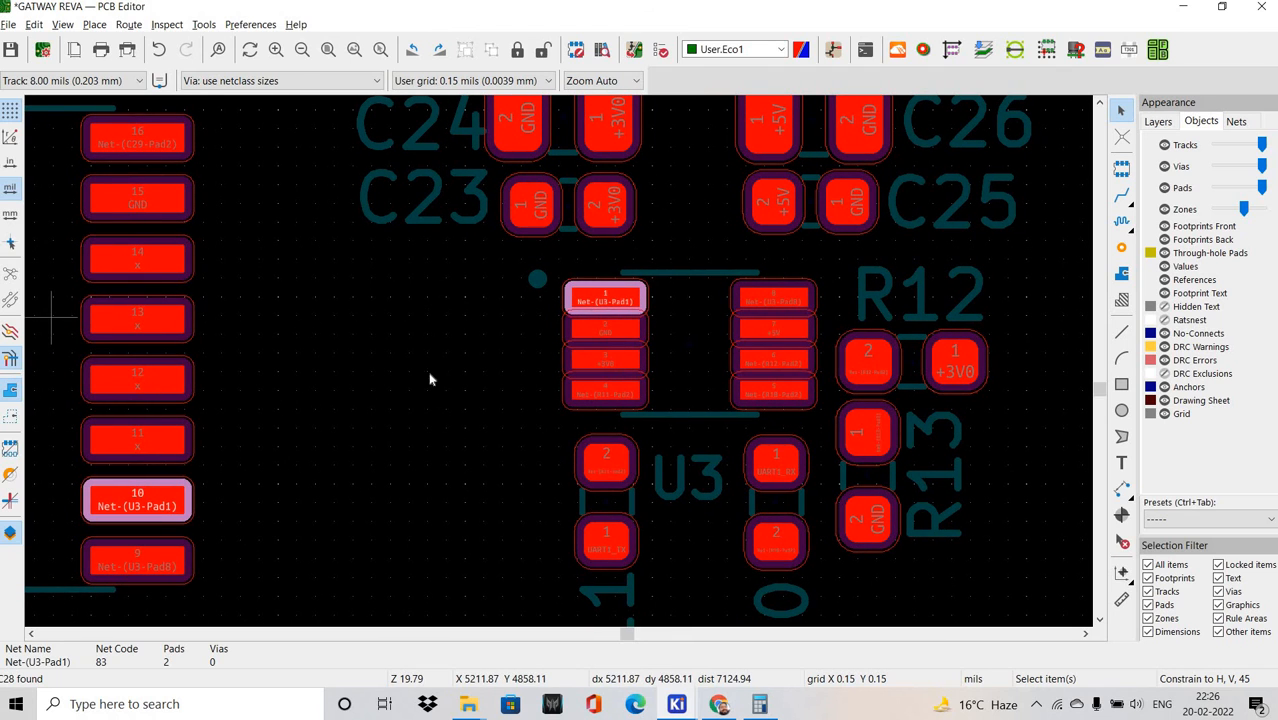
{"action": "key", "text": "grave"}
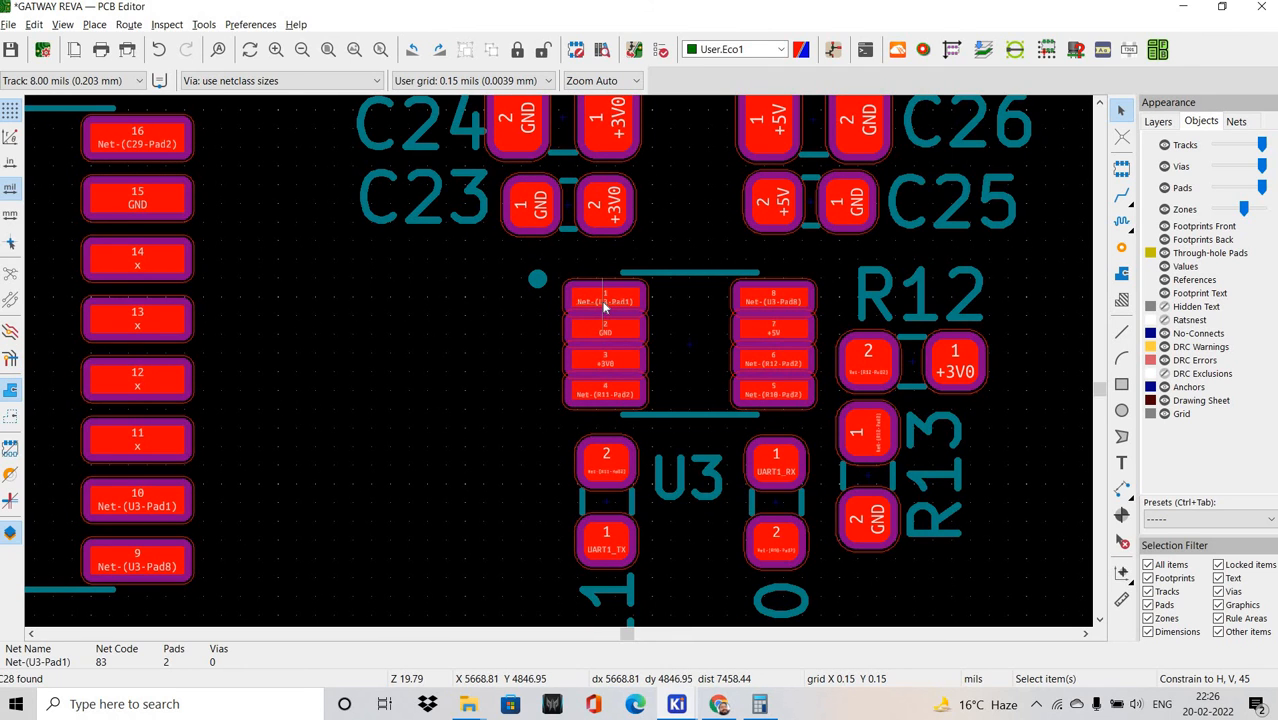
{"action": "key", "text": "grave"}
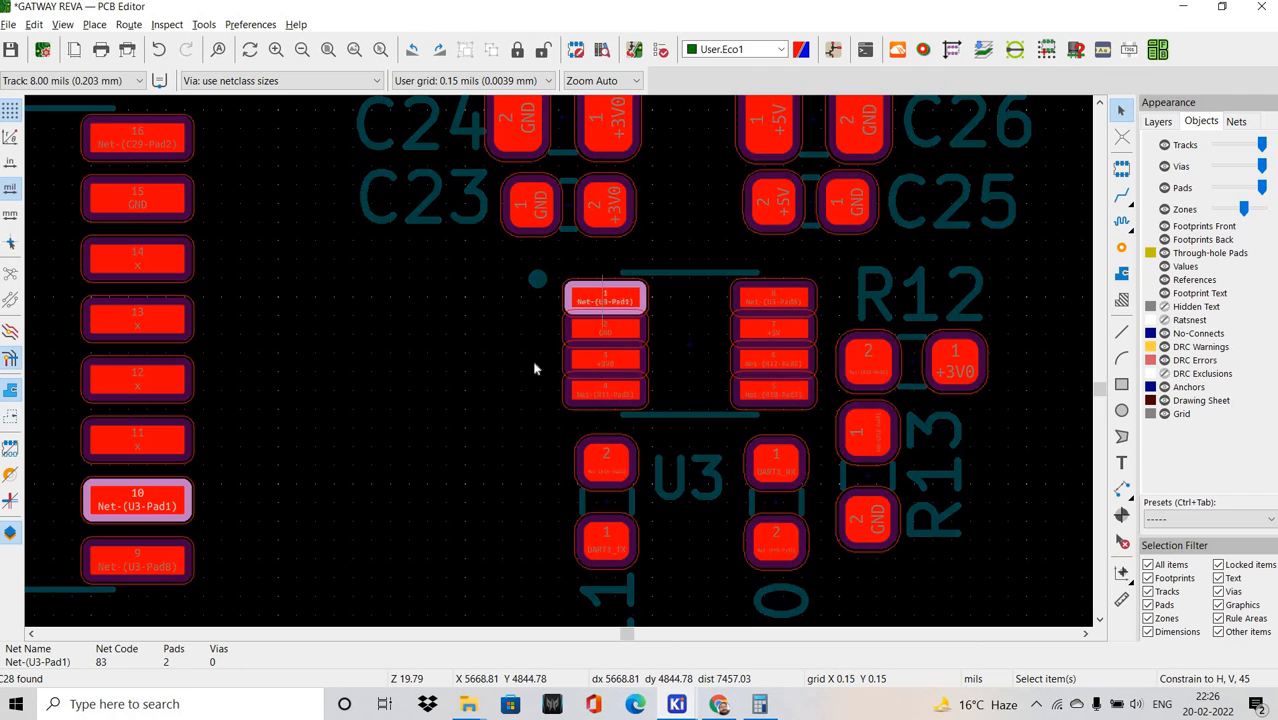
{"action": "key", "text": "alt+Tab"}
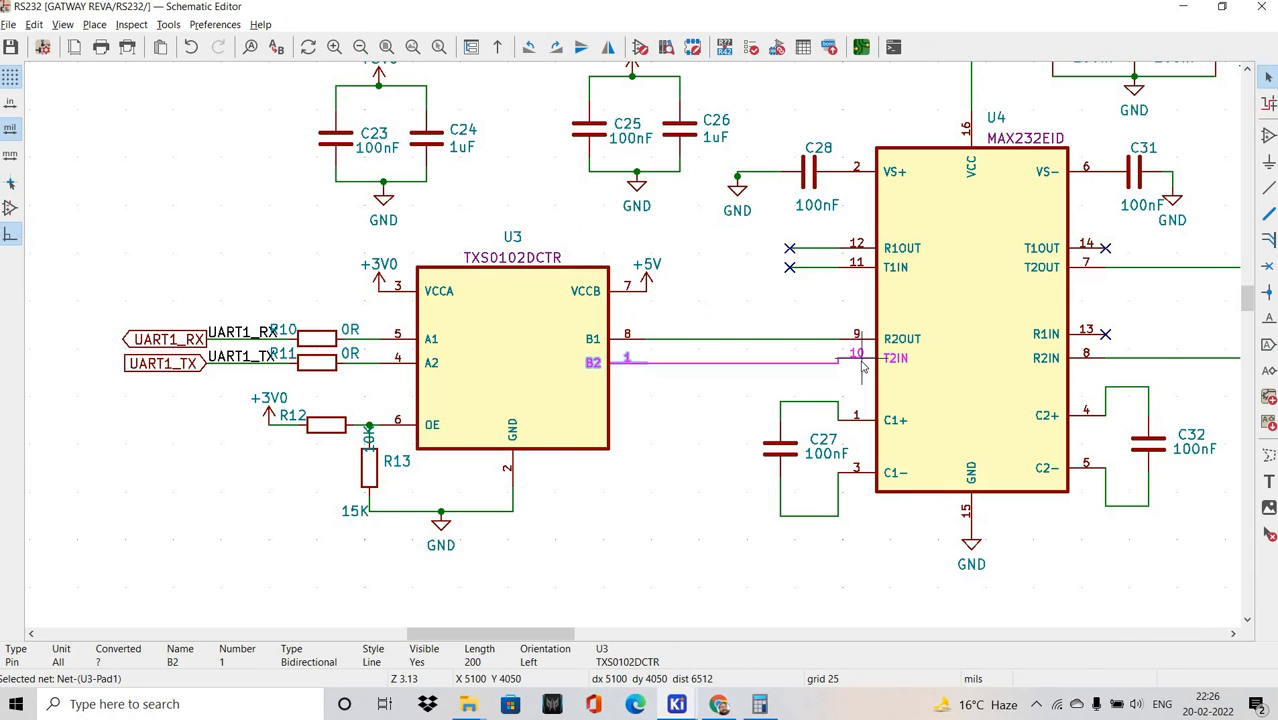
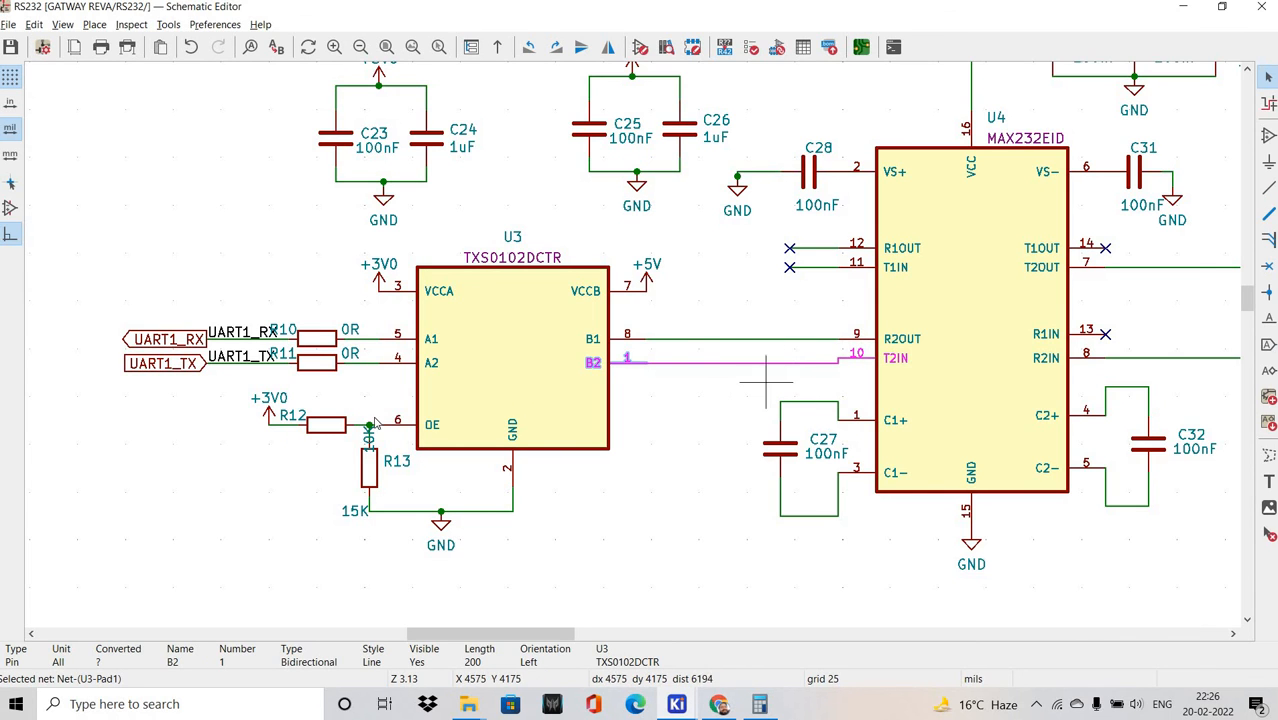
{"action": "key", "text": "alt+Tab"}
{"action": "key", "text": "alt+Tab"}
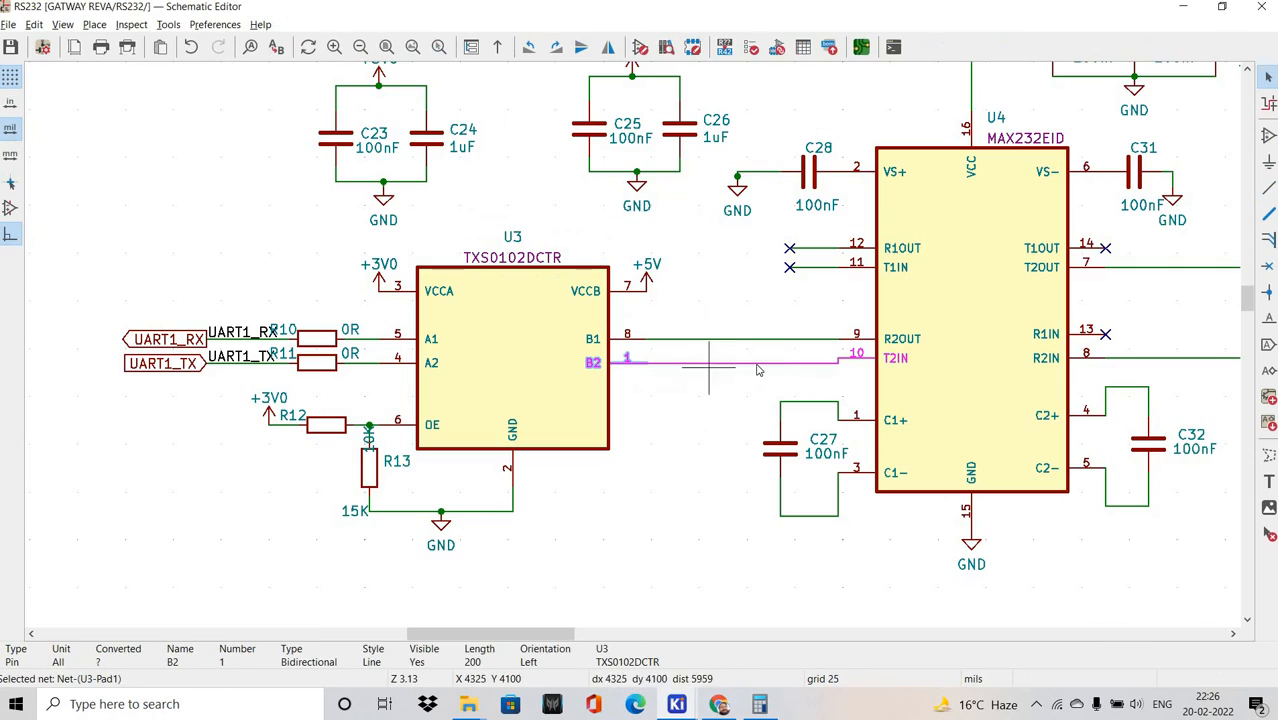
{"action": "key", "text": "alt+Tab"}
{"action": "key", "text": "grave"}
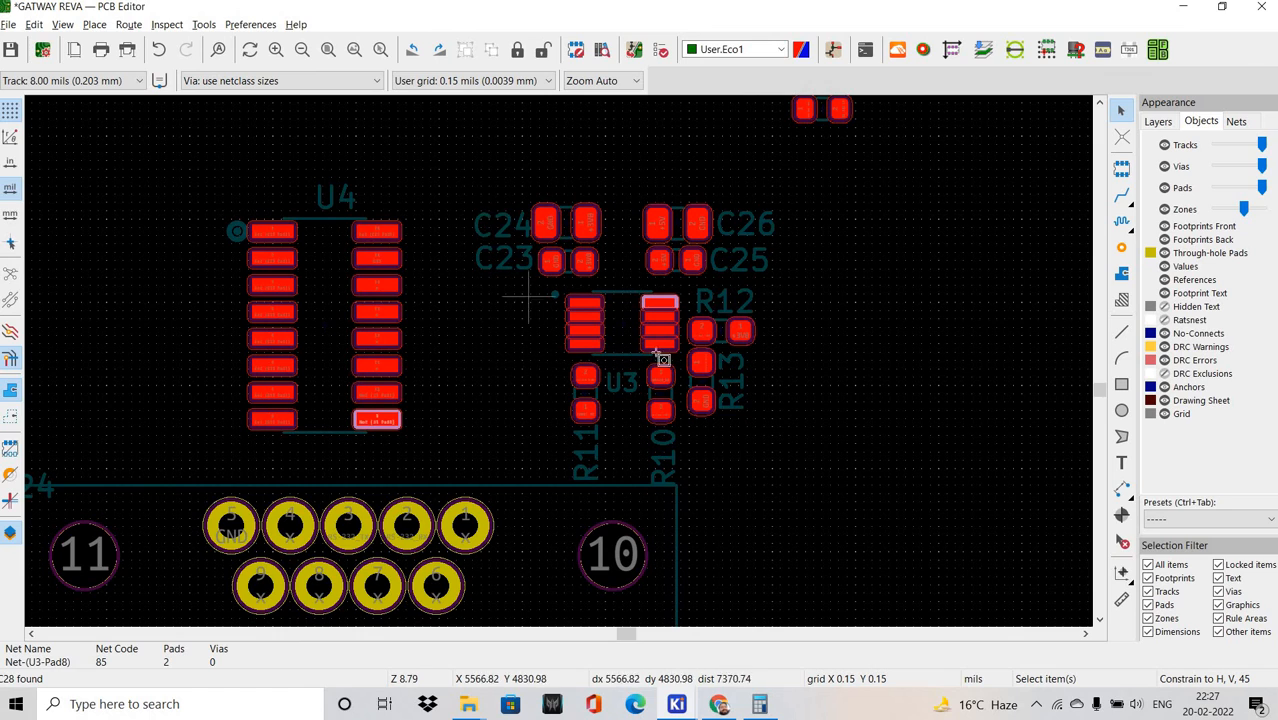
Select U3 with R10–R13 and C23–C26 and adjust the group's spacing from U4's pins 9 to 16.
{"action": "left_click_drag", "start_coordinate": [469, 190], "coordinate": [793, 447]}
{"action": "left_click_drag", "start_coordinate": [622, 324], "coordinate": [573, 323]}
{"action": "scroll", "coordinate": [560, 366], "scroll_direction": "up", "scroll_amount": 3}
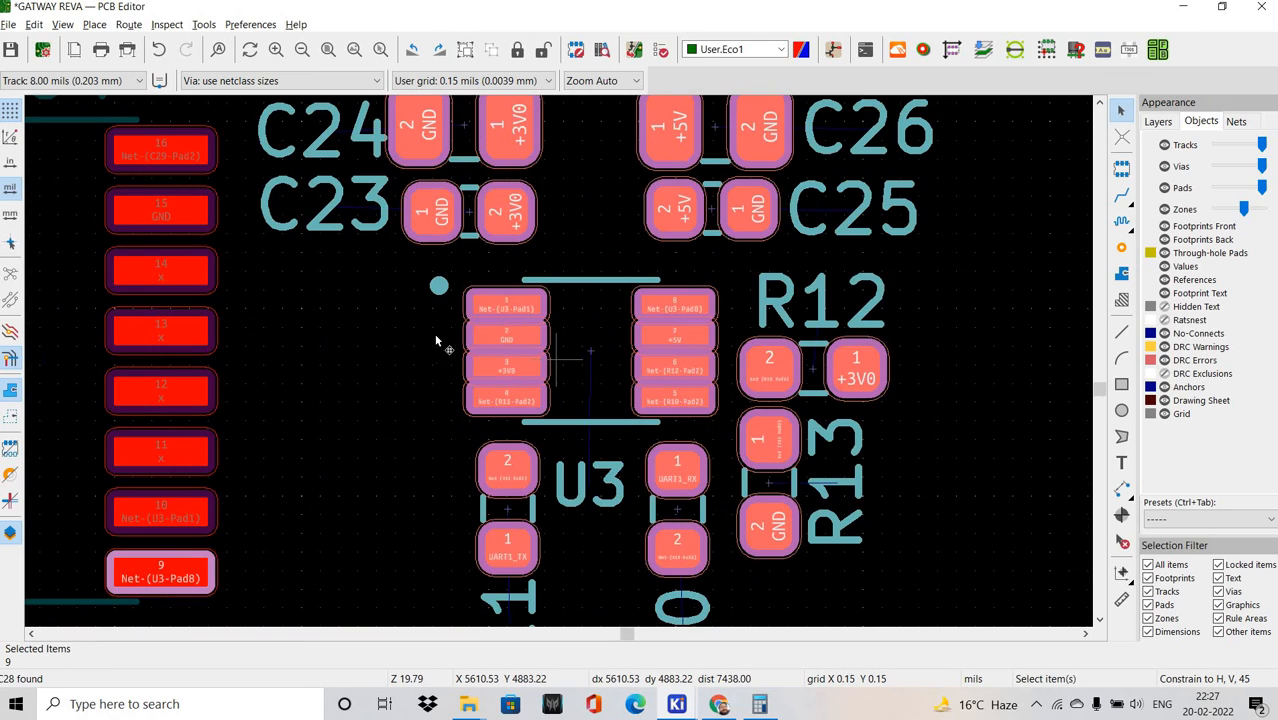
{"action": "scroll", "coordinate": [411, 365], "scroll_direction": "up", "scroll_amount": 1, "text": "shift"}
{"action": "left_click", "coordinate": [376, 354]}
{"action": "scroll", "coordinate": [587, 387], "scroll_direction": "down", "scroll_amount": 3}
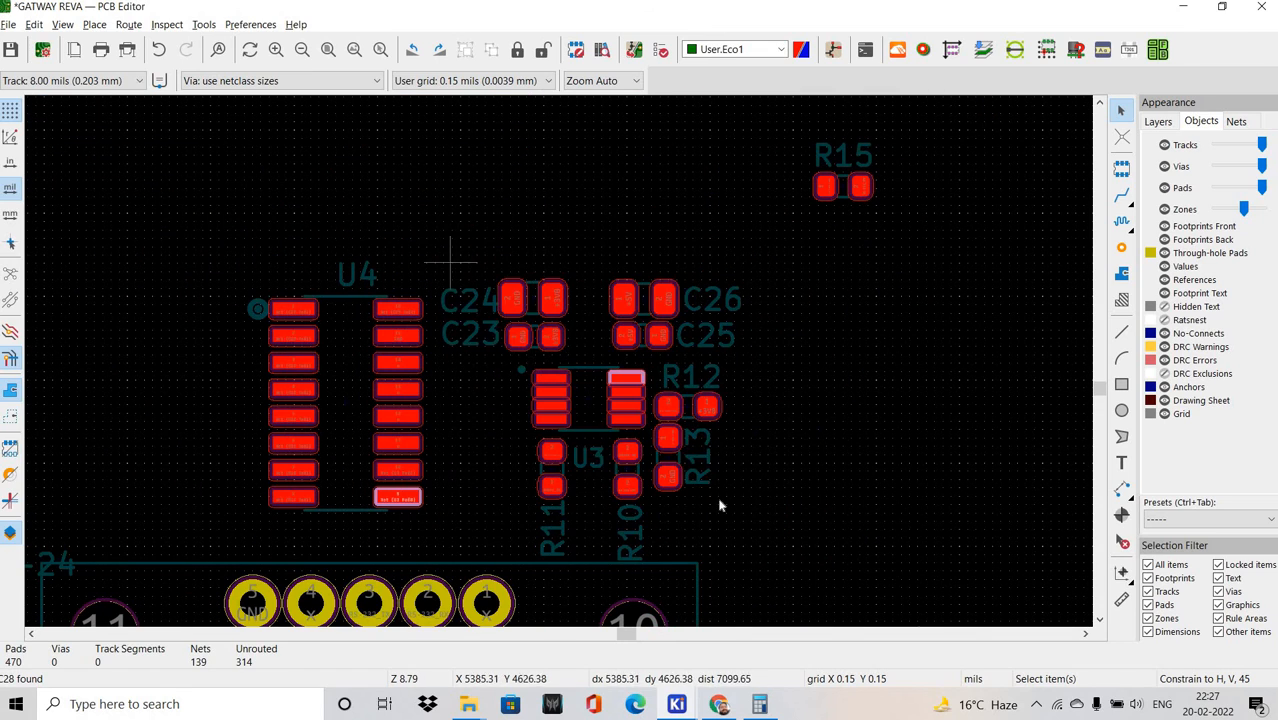
{"action": "left_click_drag", "start_coordinate": [436, 249], "coordinate": [748, 557]}
{"action": "key", "text": "m"}
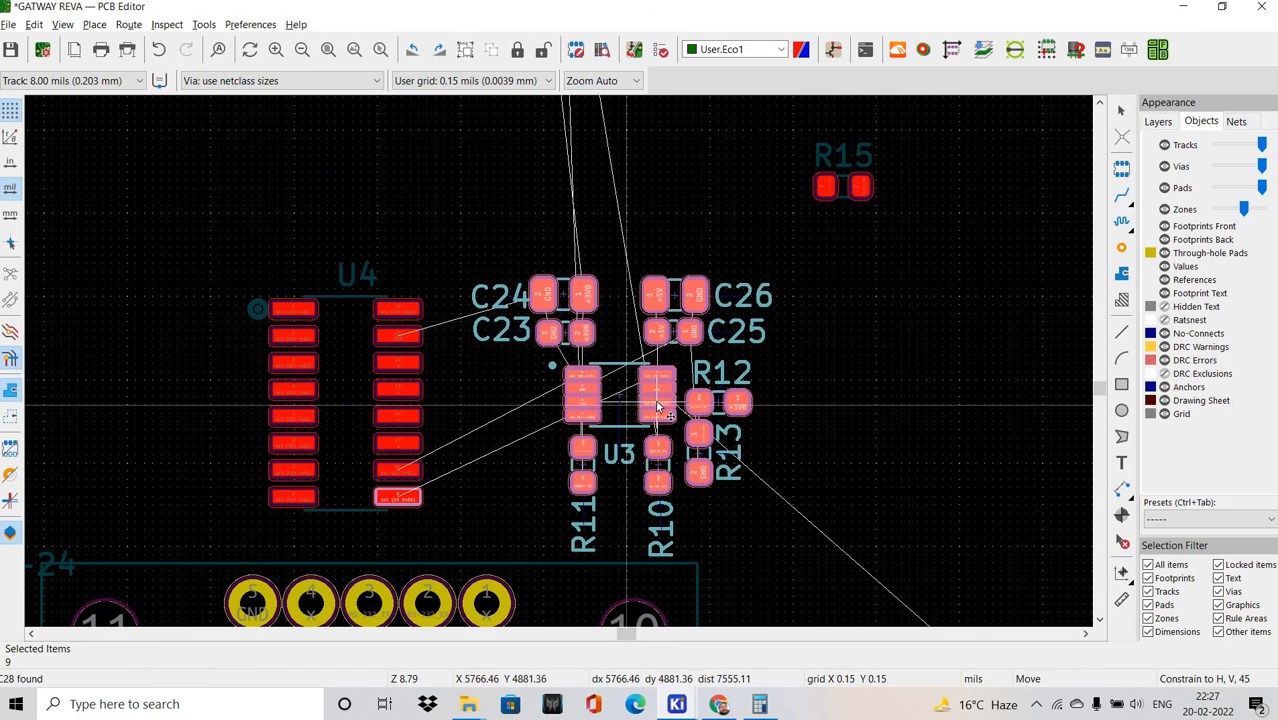
{"action": "left_click", "coordinate": [571, 372]}
{"action": "scroll", "coordinate": [608, 380], "scroll_direction": "up", "scroll_amount": 2}
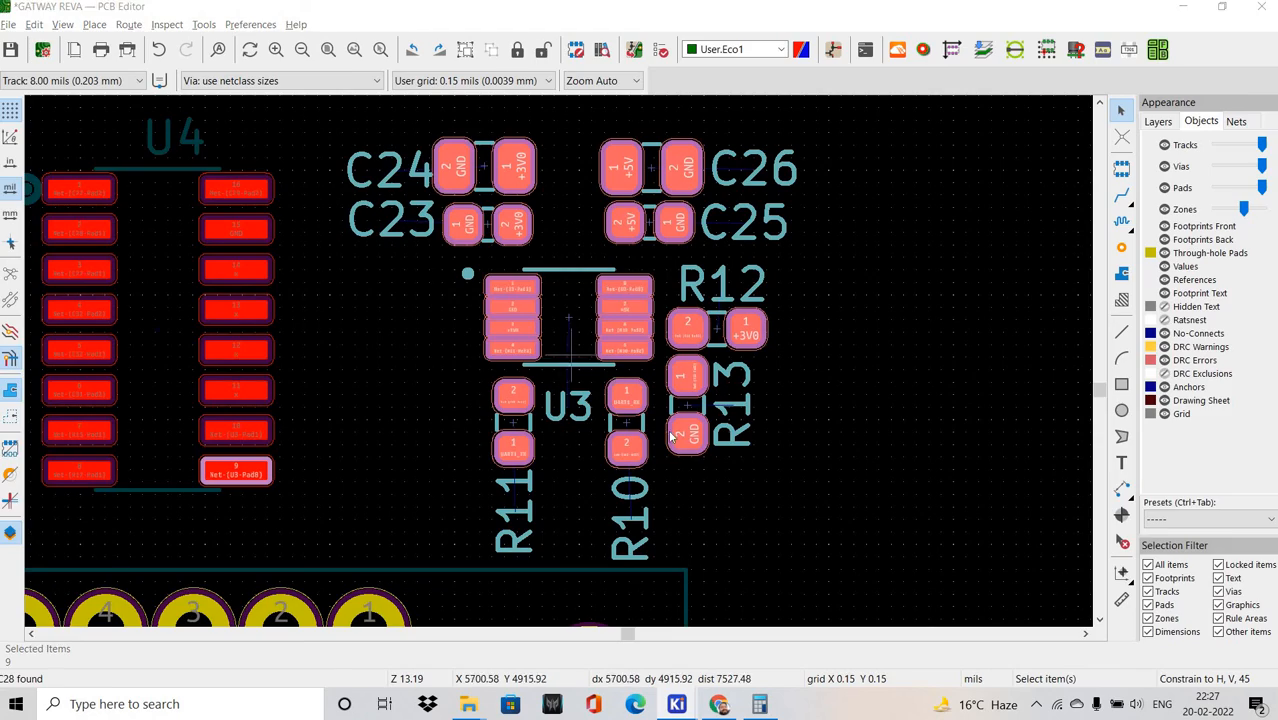
Recheck U3 against the schematic, clear the selection and net highlighting, and inspect U3's pad nets.
{"action": "key", "text": "alt+Tab"}
{"action": "key", "text": "alt+Tab"}
{"action": "scroll", "coordinate": [628, 322], "scroll_direction": "up", "scroll_amount": 2}
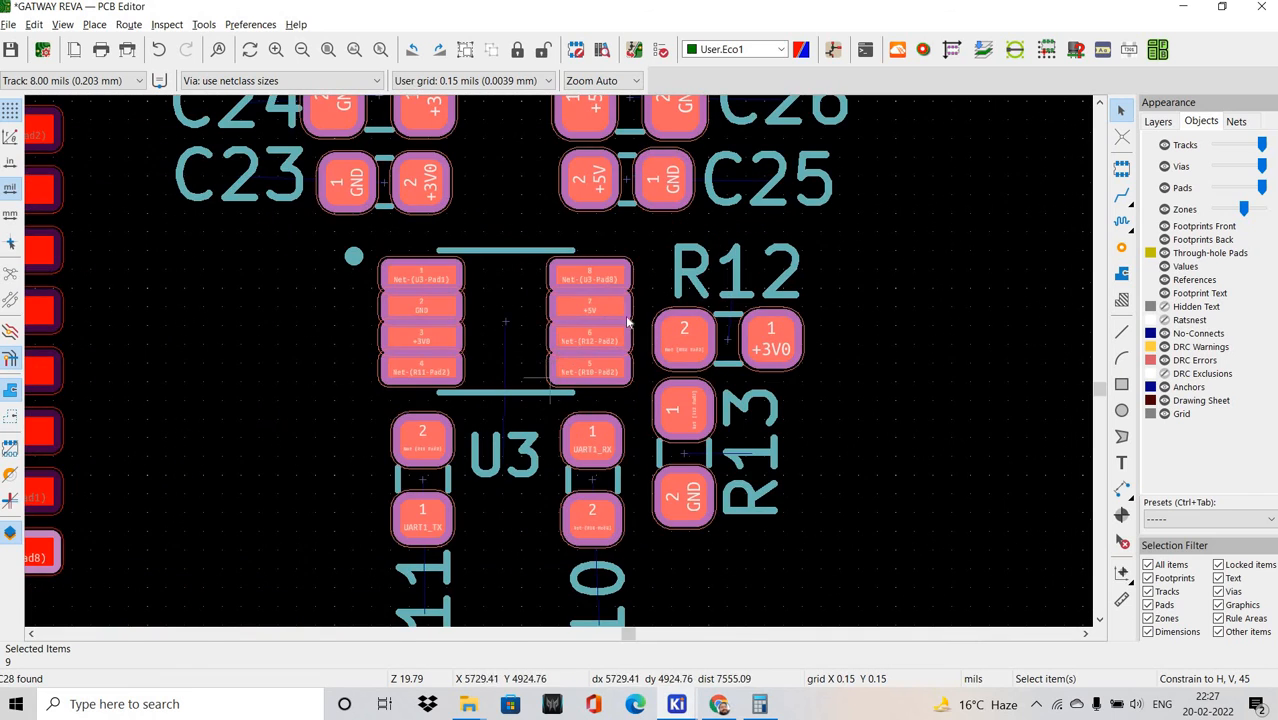
{"action": "key", "text": "Escape"}
{"action": "scroll", "coordinate": [560, 368], "scroll_direction": "up", "scroll_amount": 2}
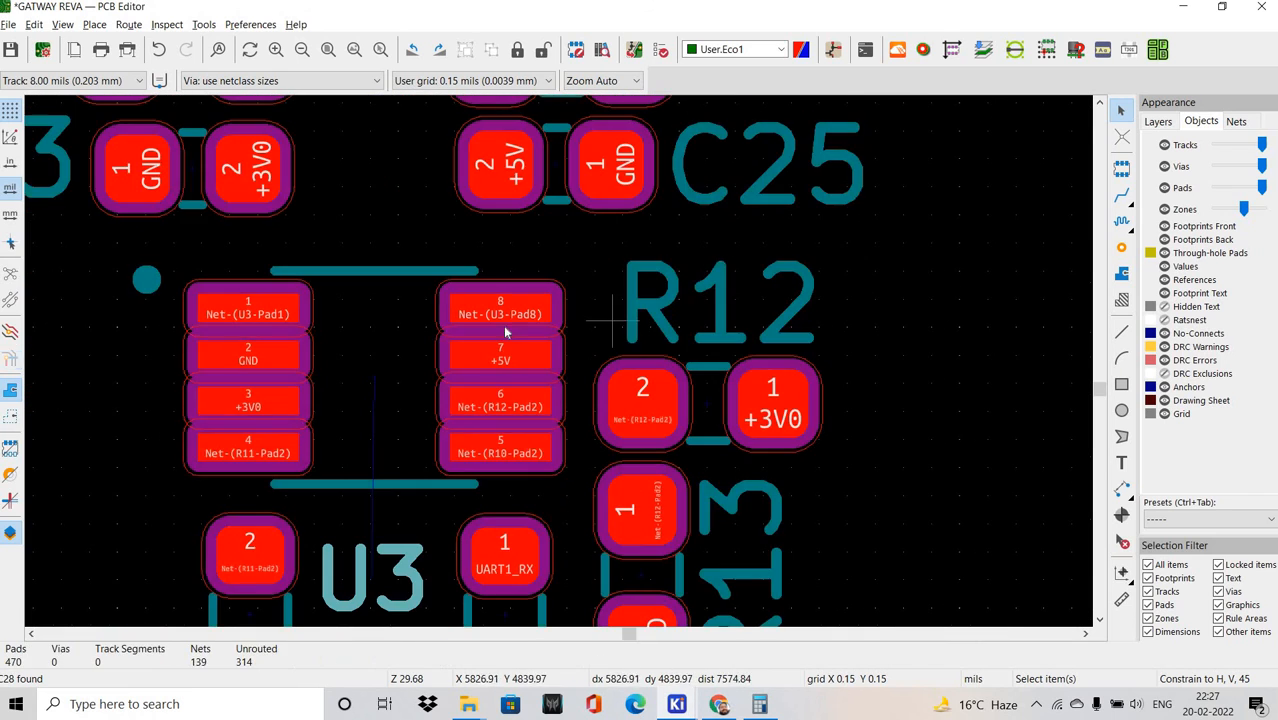
Select U3 with R10–R13, rotate the group 90°, and place it below the decoupling capacitors.
{"action": "scroll", "coordinate": [391, 291], "scroll_direction": "down", "scroll_amount": 4}
{"action": "left_click_drag", "start_coordinate": [378, 275], "coordinate": [724, 519]}
{"action": "key", "text": "m"}
{"action": "key", "text": "r"}
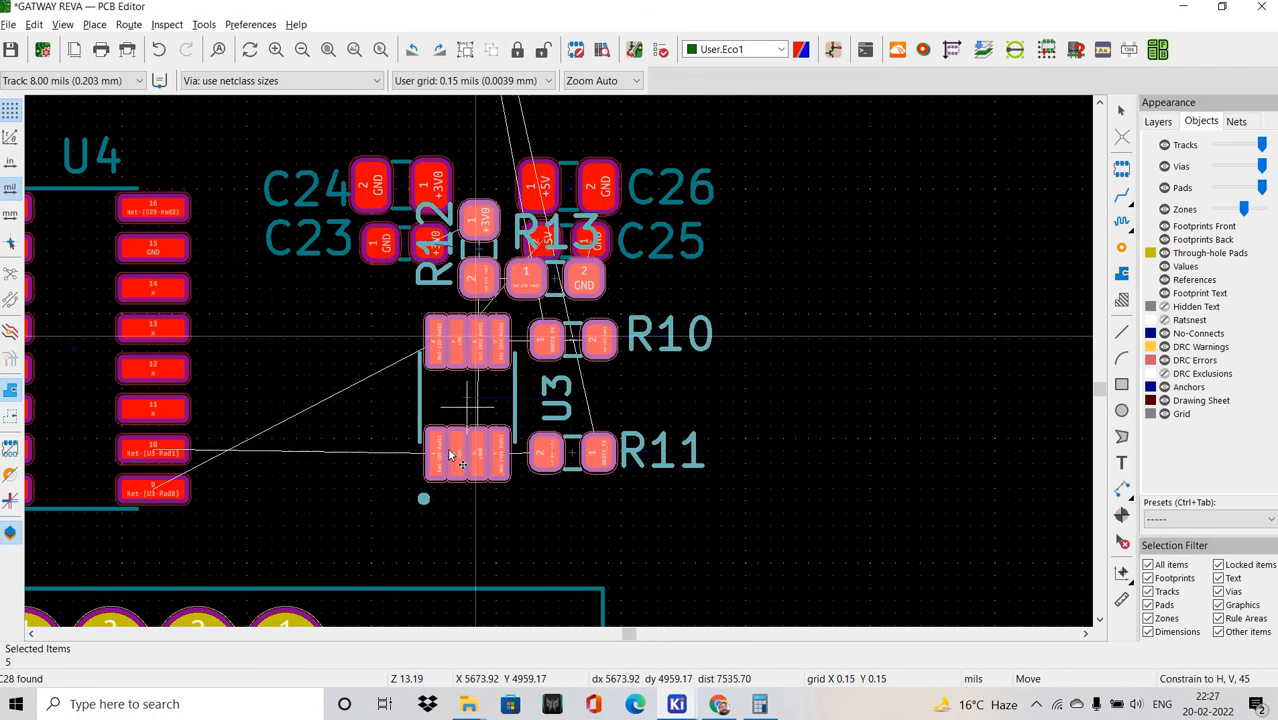
{"action": "left_click", "coordinate": [449, 448]}
Select C23 and C24 together and move them into the gap between U4 and the rotated U3.
{"action": "left_click_drag", "start_coordinate": [318, 154], "coordinate": [485, 300]}
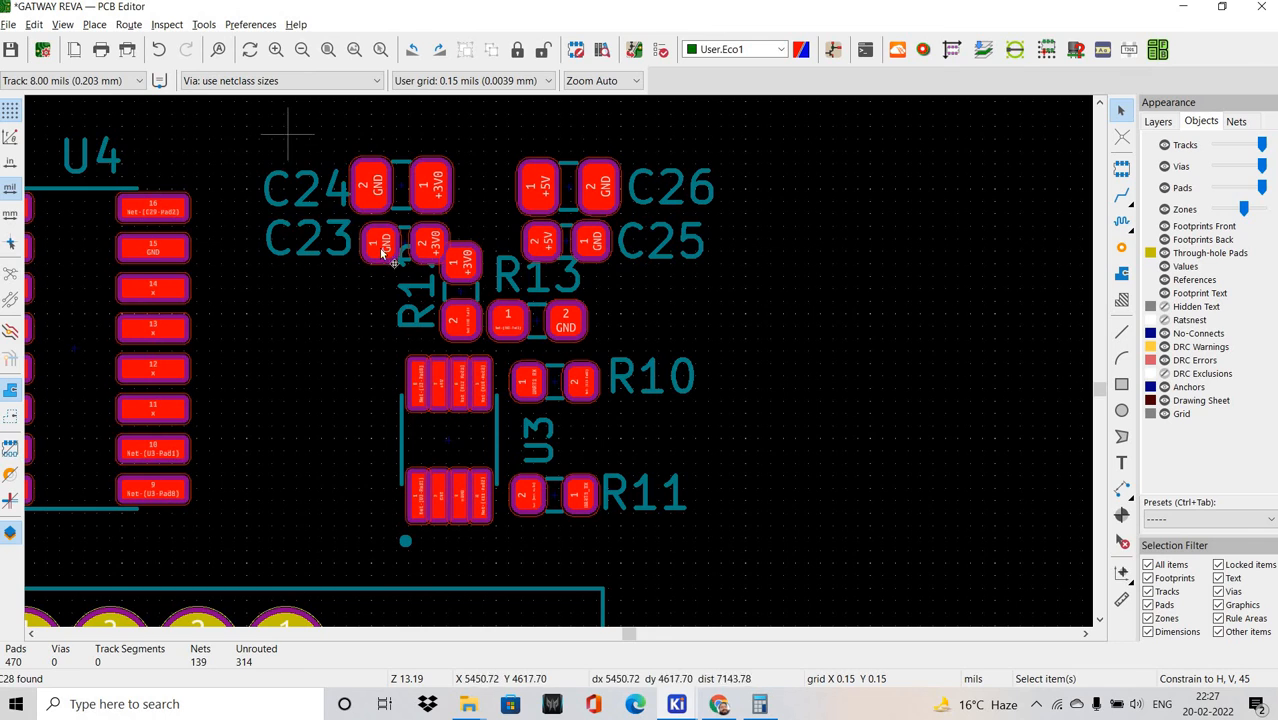
{"action": "left_click_drag", "start_coordinate": [381, 253], "coordinate": [478, 296]}
{"action": "key", "text": "m"}
{"action": "left_click", "coordinate": [328, 314]}
{"action": "scroll", "coordinate": [386, 465], "scroll_direction": "up", "scroll_amount": 2}
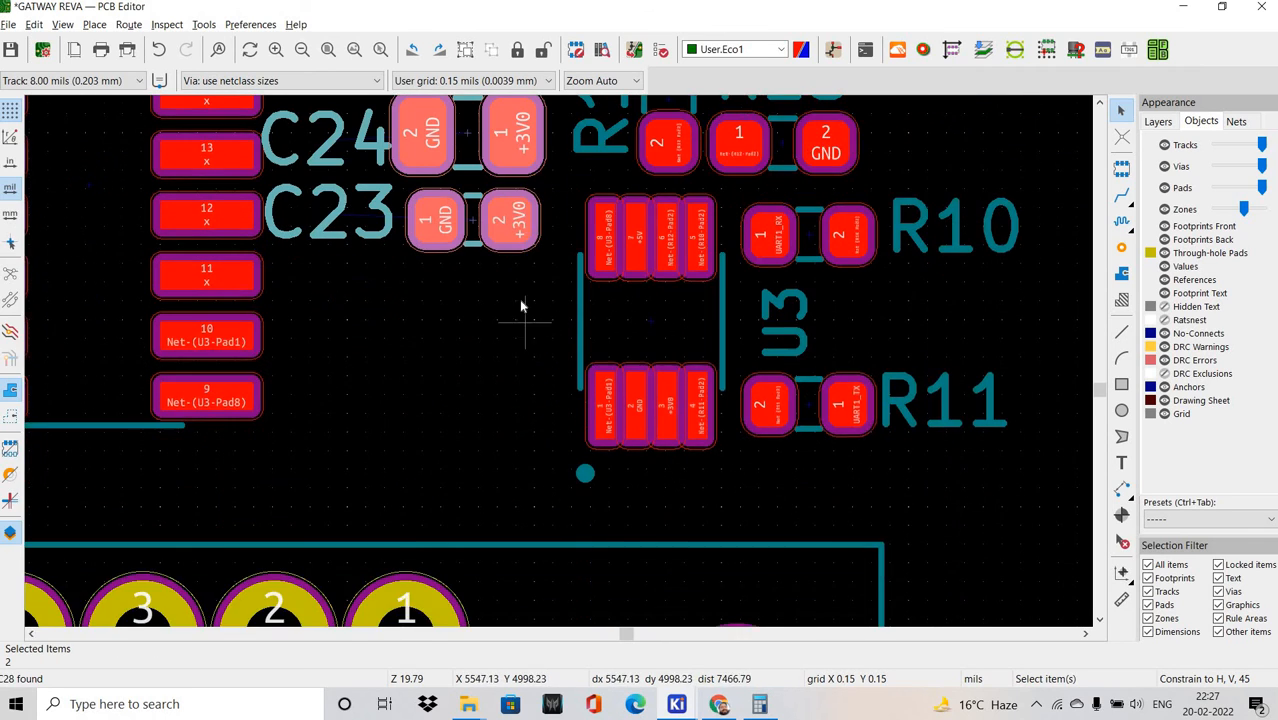
{"action": "middle_click_drag", "start_coordinate": [531, 283], "coordinate": [432, 312]}
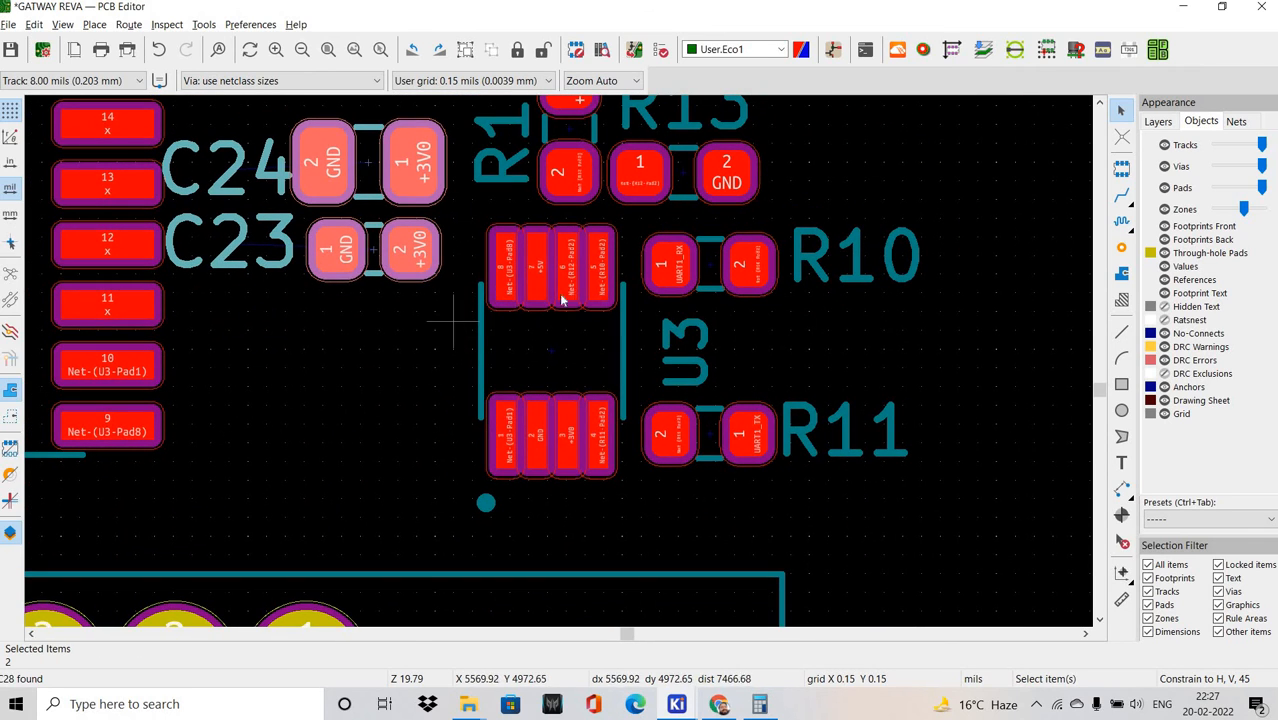
Select U3 with R10–R13, C25 and C26 and move the group up alongside C23 and C24.
{"action": "scroll", "coordinate": [452, 319], "scroll_direction": "down", "scroll_amount": 3}
{"action": "left_click_drag", "start_coordinate": [514, 218], "coordinate": [846, 548]}
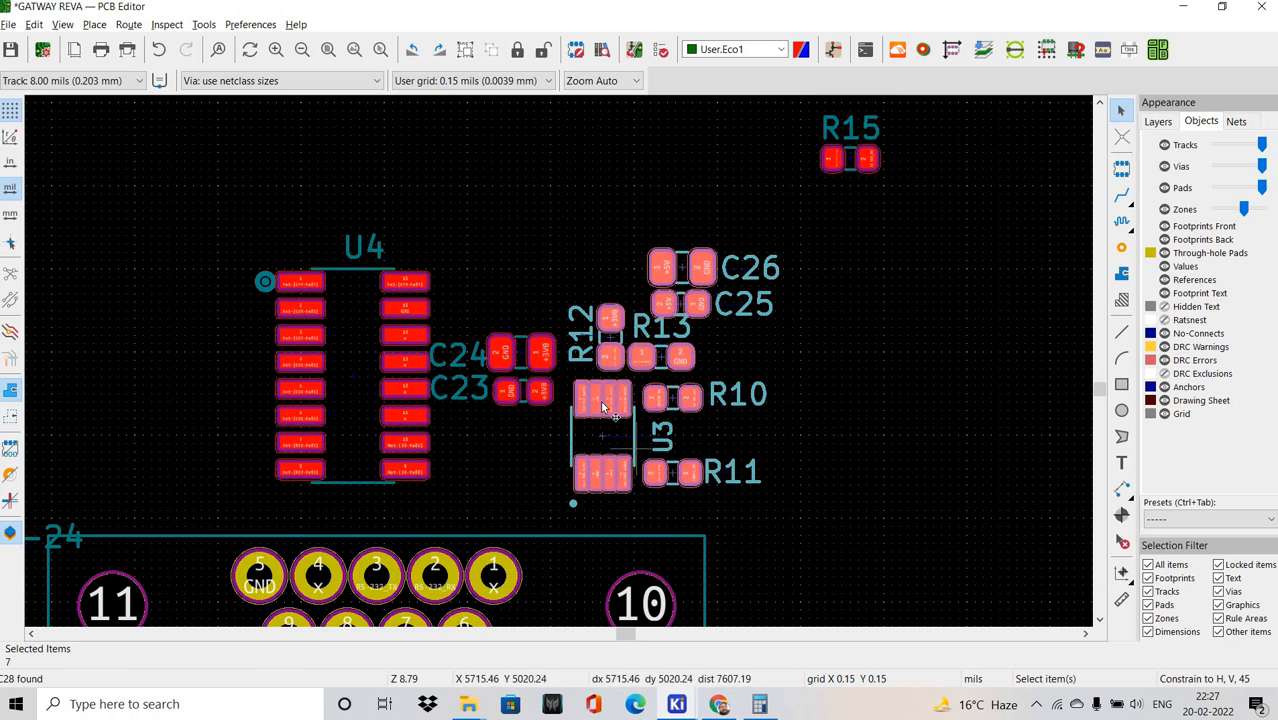
{"action": "key", "text": "m"}
{"action": "scroll", "coordinate": [548, 323], "scroll_direction": "up", "scroll_amount": 3}
{"action": "key", "text": "Escape"}
{"action": "scroll", "coordinate": [389, 323], "scroll_direction": "up", "scroll_amount": 3, "text": "shift"}
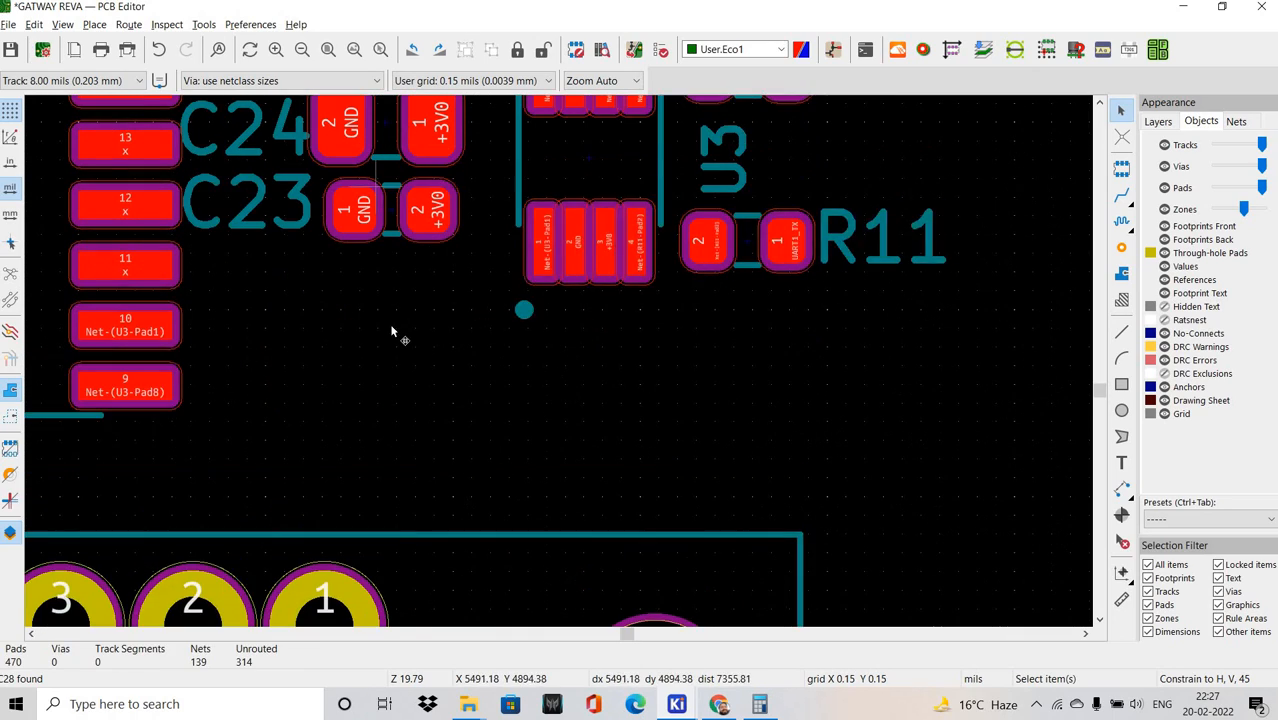
Move C23 and C24 below U3's lower pads and shift C25 and C26 together clear of R12 and R13.
{"action": "left_click_drag", "start_coordinate": [391, 337], "coordinate": [581, 460]}
{"action": "left_click_drag", "start_coordinate": [391, 251], "coordinate": [566, 562]}
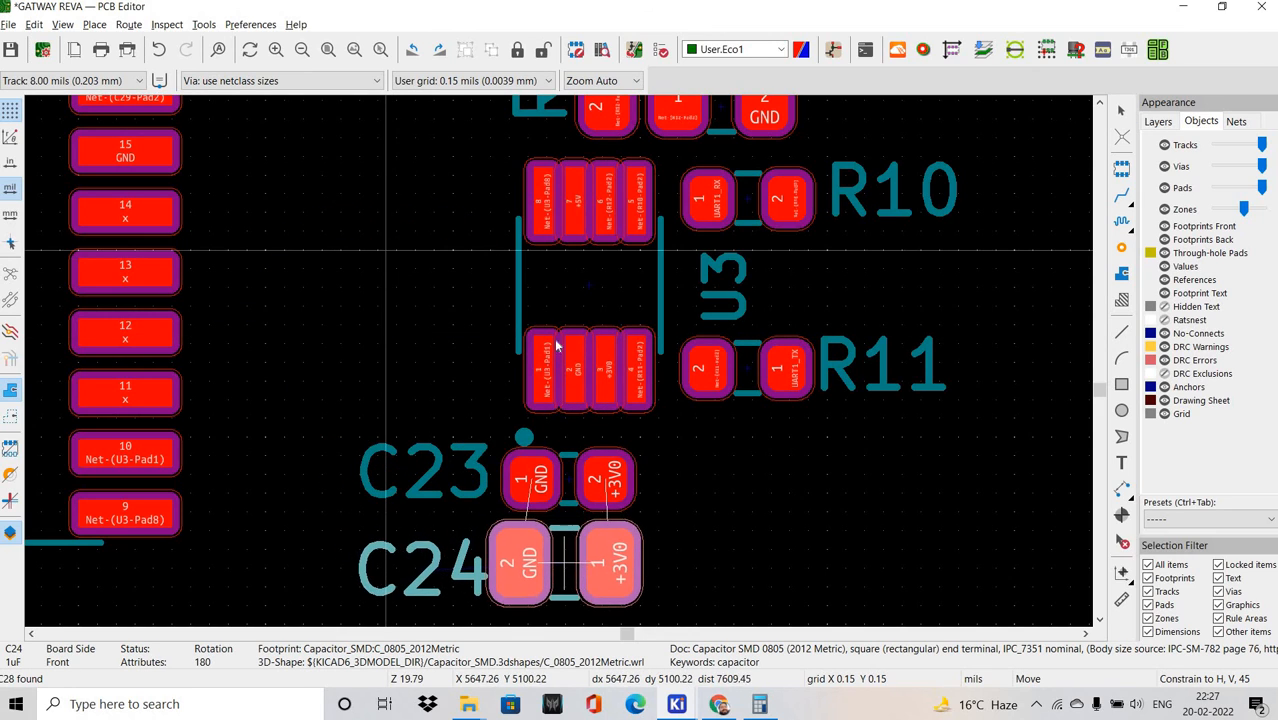
{"action": "scroll", "coordinate": [566, 370], "scroll_direction": "down", "scroll_amount": 3}
{"action": "scroll", "coordinate": [664, 297], "scroll_direction": "up", "scroll_amount": 3}
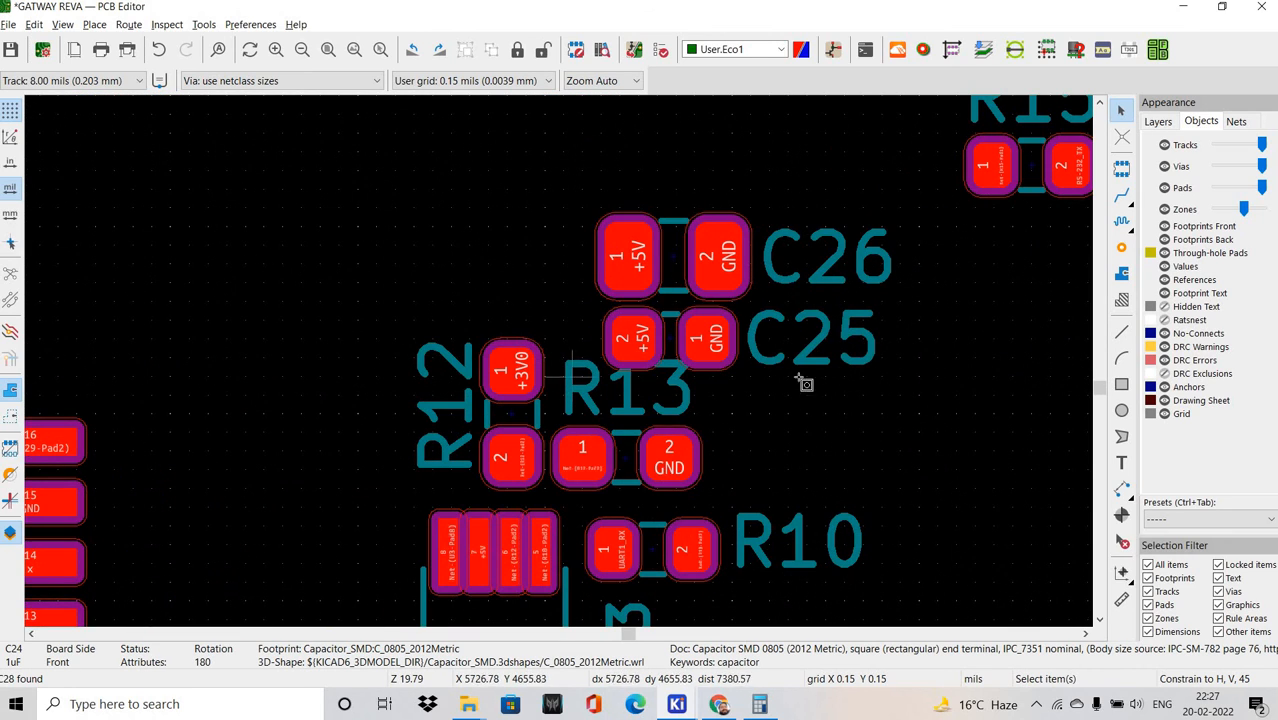
{"action": "left_click_drag", "start_coordinate": [532, 210], "coordinate": [800, 372]}
{"action": "left_click_drag", "start_coordinate": [707, 337], "coordinate": [490, 180]}
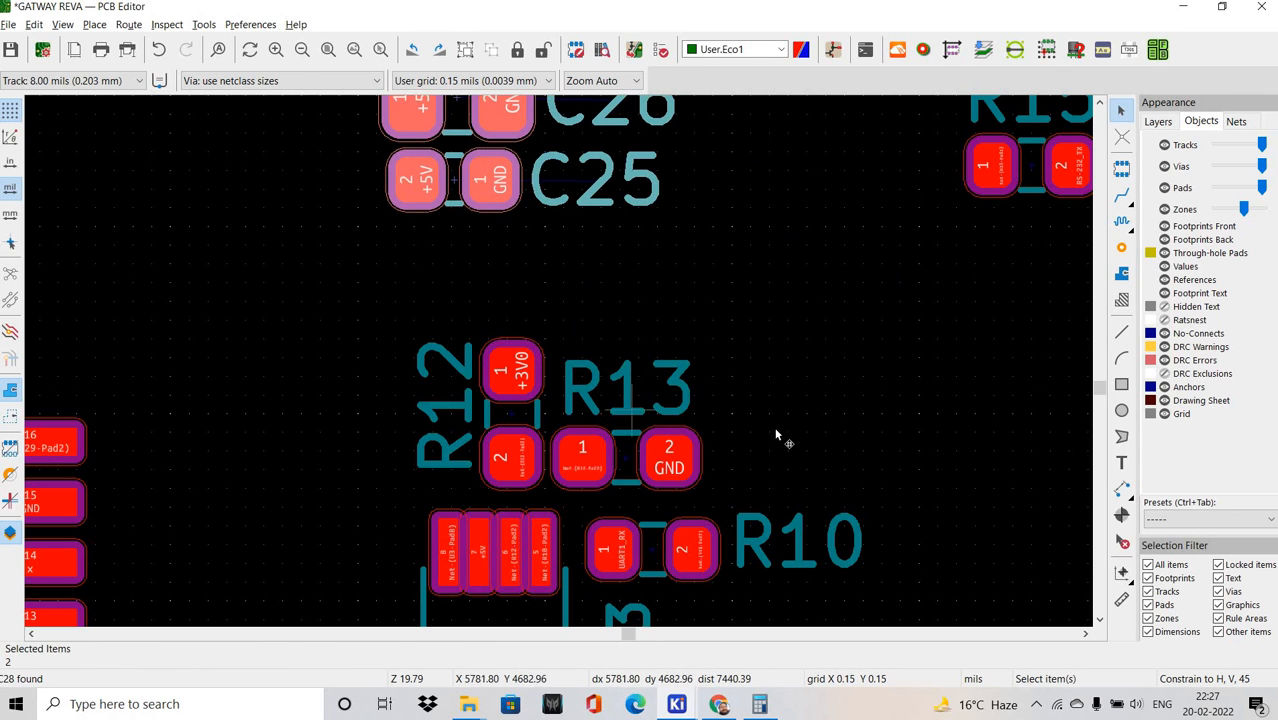
Rotate R12 to horizontal and stack it above R13, placing both reference labels beside their resistors.
{"action": "left_click", "coordinate": [630, 376]}
{"action": "left_click_drag", "start_coordinate": [629, 375], "coordinate": [777, 452]}
{"action": "left_click_drag", "start_coordinate": [529, 408], "coordinate": [625, 382]}
{"action": "key", "text": "r"}
{"action": "key", "text": "r"}
{"action": "key", "text": "r"}
{"action": "key", "text": "r"}
{"action": "key", "text": "r"}
{"action": "key", "text": "r"}
{"action": "key", "text": "r"}
{"action": "left_click_drag", "start_coordinate": [633, 314], "coordinate": [773, 382]}
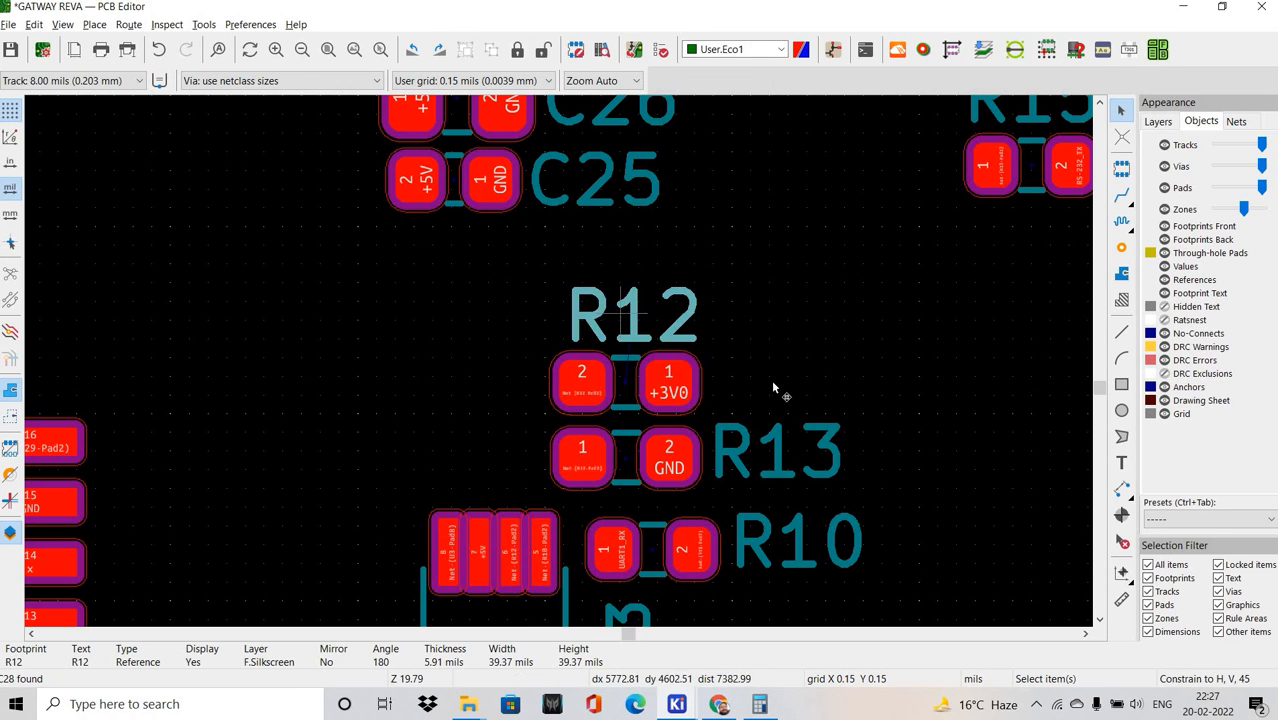
Rotate C25 by 180° and place it just above U3's upper pads, in line with R13.
{"action": "scroll", "coordinate": [345, 183], "scroll_direction": "up", "scroll_amount": 1, "text": "shift"}
{"action": "scroll", "coordinate": [373, 197], "scroll_direction": "up", "scroll_amount": 1, "text": "shift"}
{"action": "left_click", "coordinate": [494, 262]}
{"action": "scroll", "coordinate": [491, 271], "scroll_direction": "down", "scroll_amount": 8, "text": "shift"}
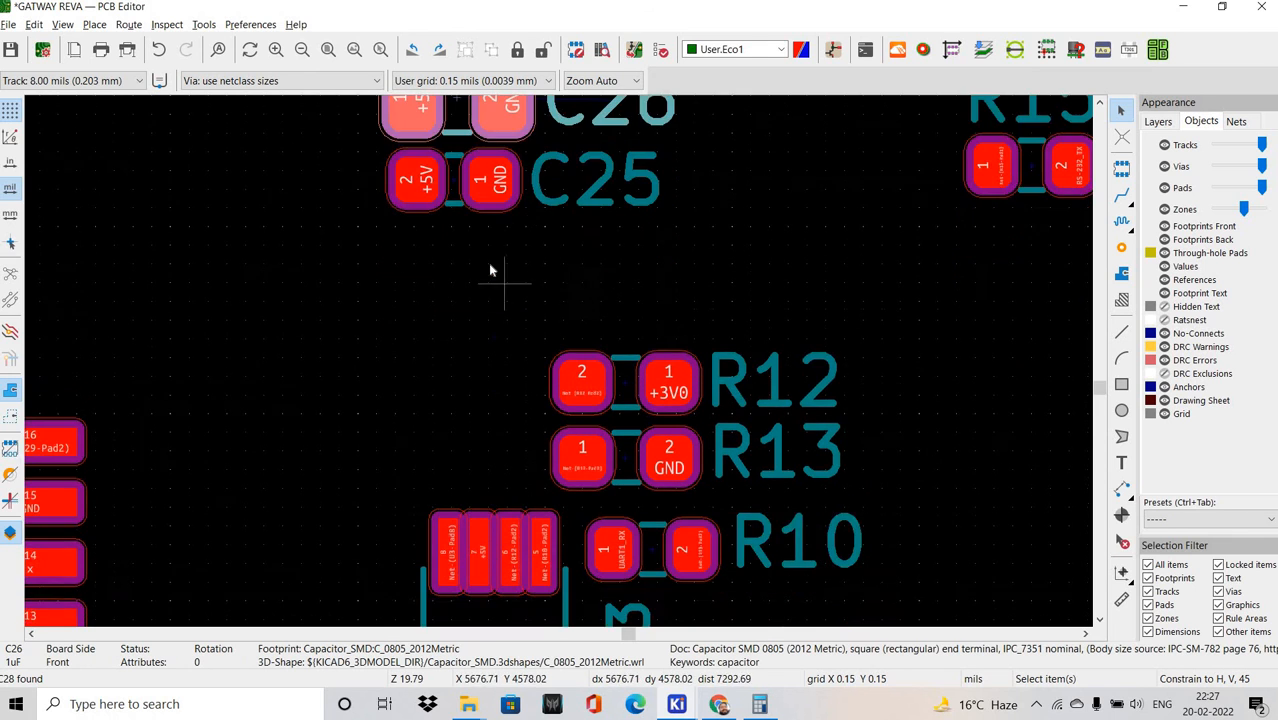
{"action": "scroll", "coordinate": [437, 212], "scroll_direction": "up", "scroll_amount": 6, "text": "shift"}
{"action": "left_click_drag", "start_coordinate": [451, 191], "coordinate": [446, 461]}
{"action": "key", "text": "r"}
{"action": "key", "text": "r"}
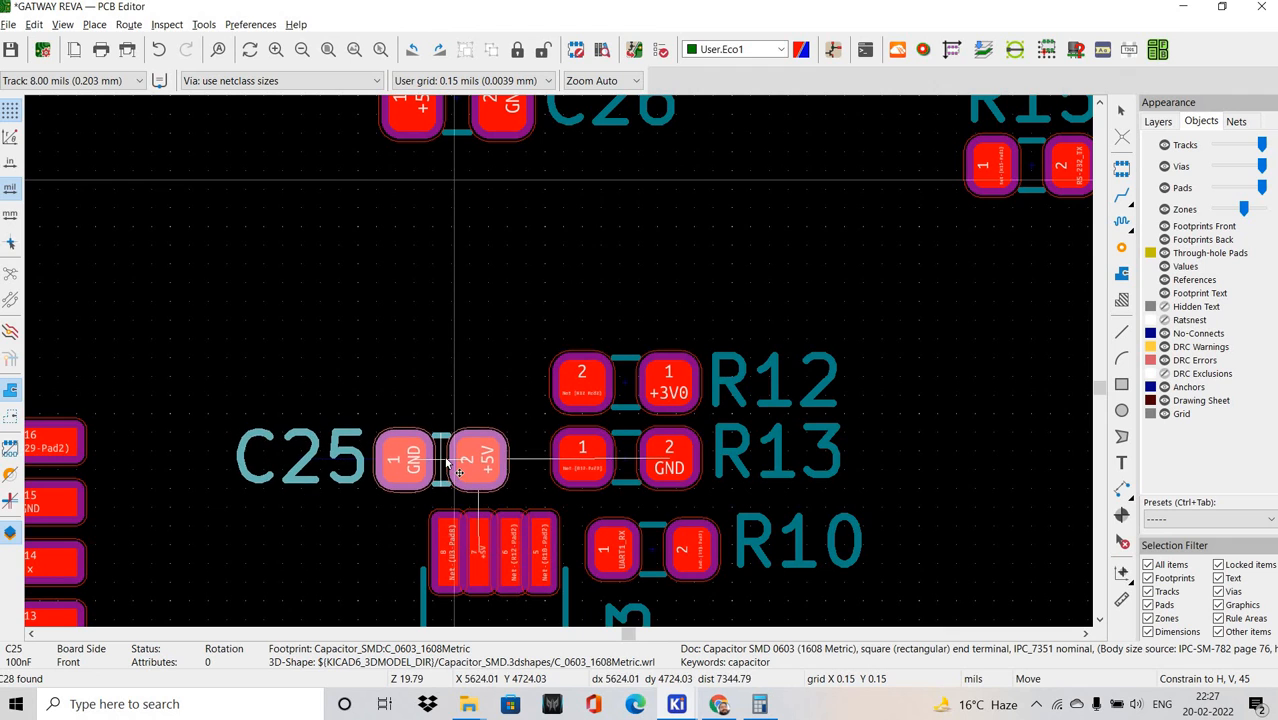
{"action": "left_click", "coordinate": [473, 160]}
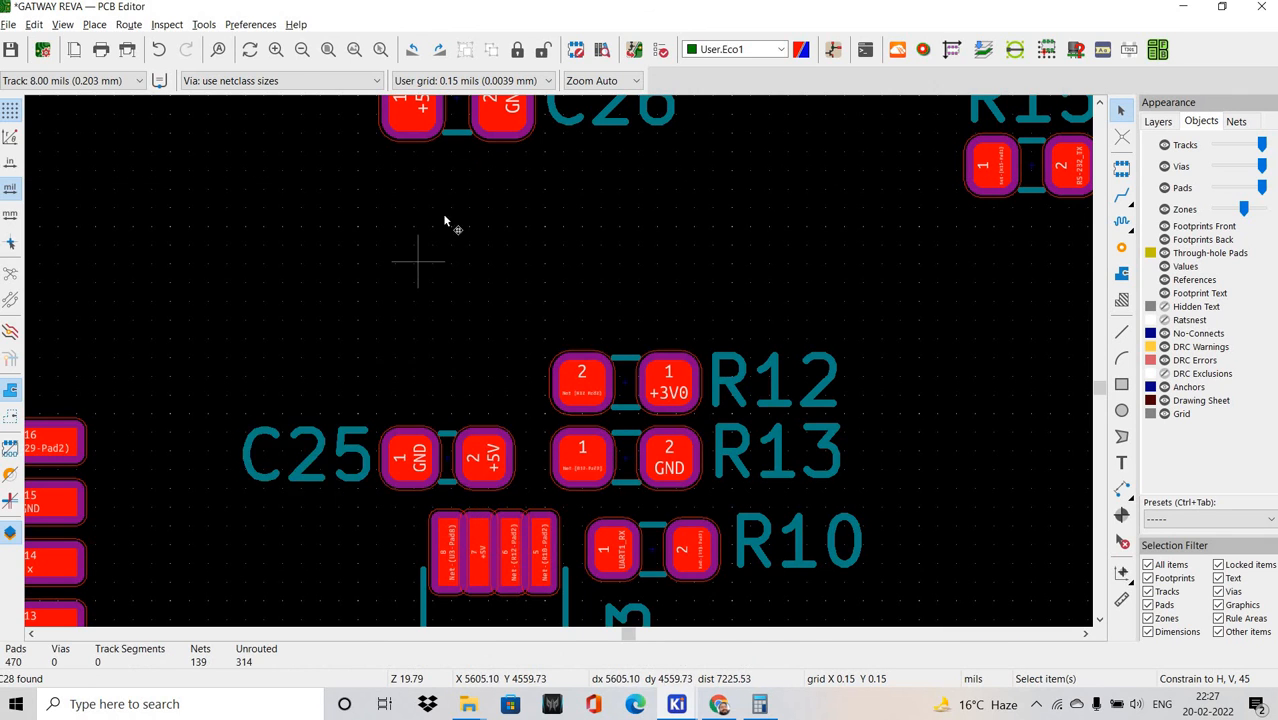
Rotate C26 by 180° and place it directly above C25, beside R12.
{"action": "scroll", "coordinate": [442, 213], "scroll_direction": "up", "scroll_amount": 1, "text": "shift"}
{"action": "left_click_drag", "start_coordinate": [462, 164], "coordinate": [448, 449]}
{"action": "key", "text": "r"}
{"action": "key", "text": "r"}
{"action": "scroll", "coordinate": [583, 352], "scroll_direction": "down", "scroll_amount": 3}
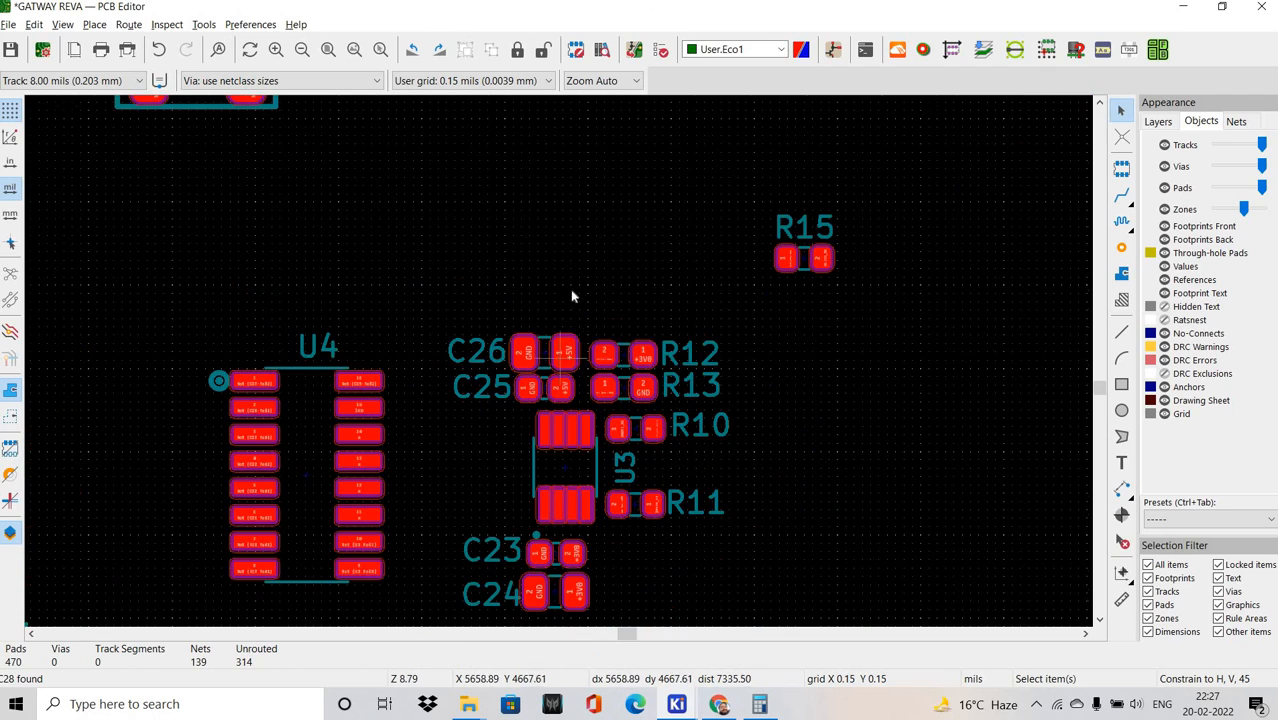
Review the arrangement around U3, save the board, and compare the placement with the RS232 schematic.
{"action": "scroll", "coordinate": [425, 371], "scroll_direction": "down", "scroll_amount": 3, "text": "shift"}
{"action": "scroll", "coordinate": [425, 371], "scroll_direction": "up", "scroll_amount": 2}
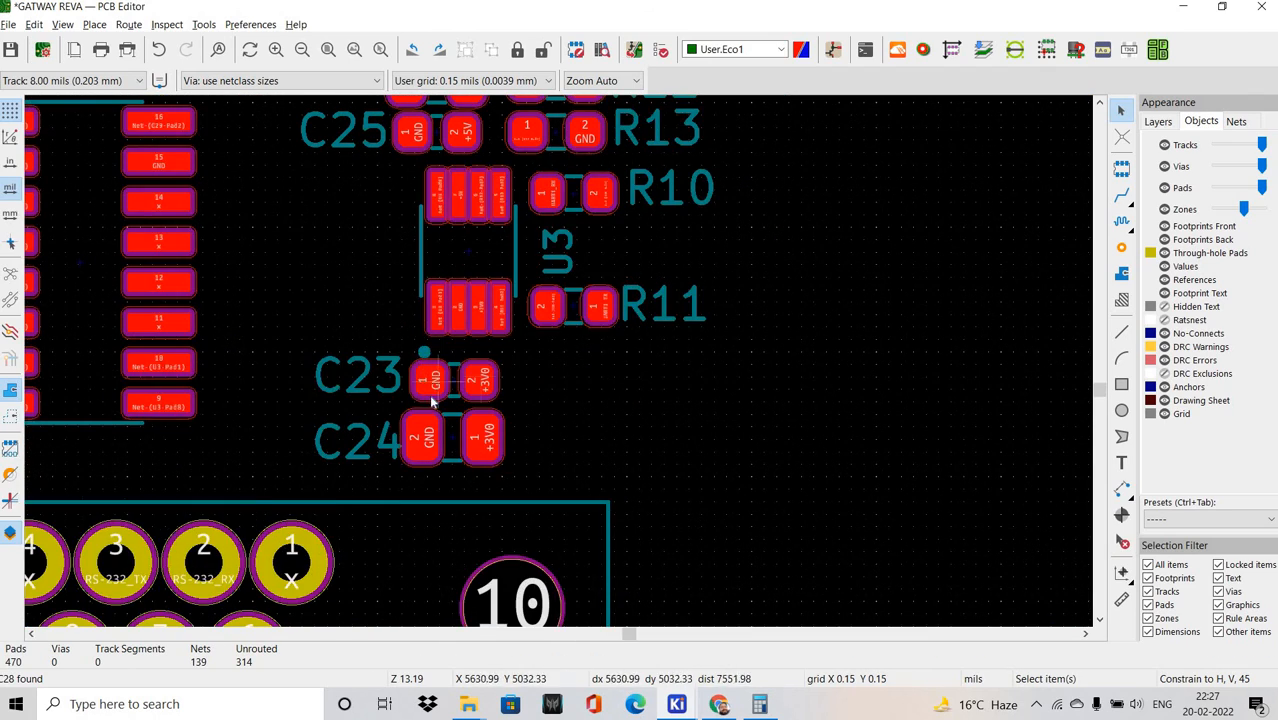
{"action": "scroll", "coordinate": [420, 313], "scroll_direction": "up", "scroll_amount": 1, "text": "shift"}
{"action": "scroll", "coordinate": [441, 269], "scroll_direction": "up", "scroll_amount": 2, "text": "shift"}
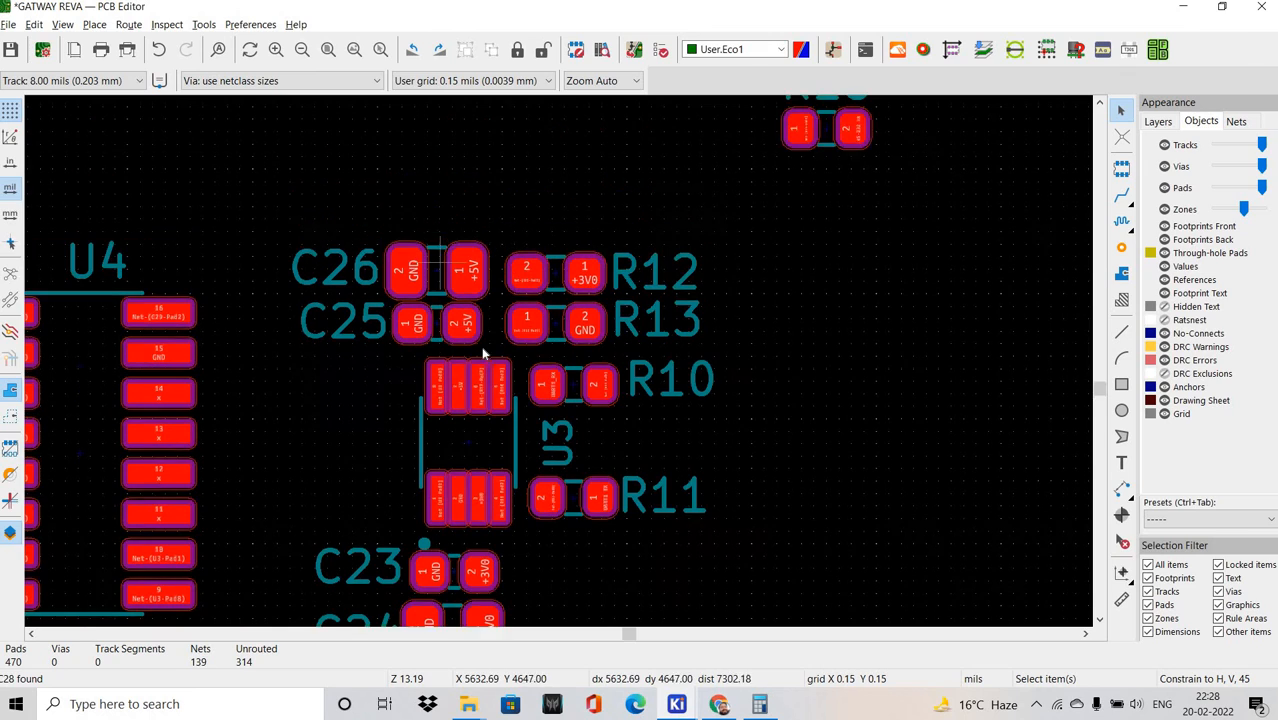
{"action": "scroll", "coordinate": [485, 351], "scroll_direction": "down", "scroll_amount": 2, "text": "shift"}
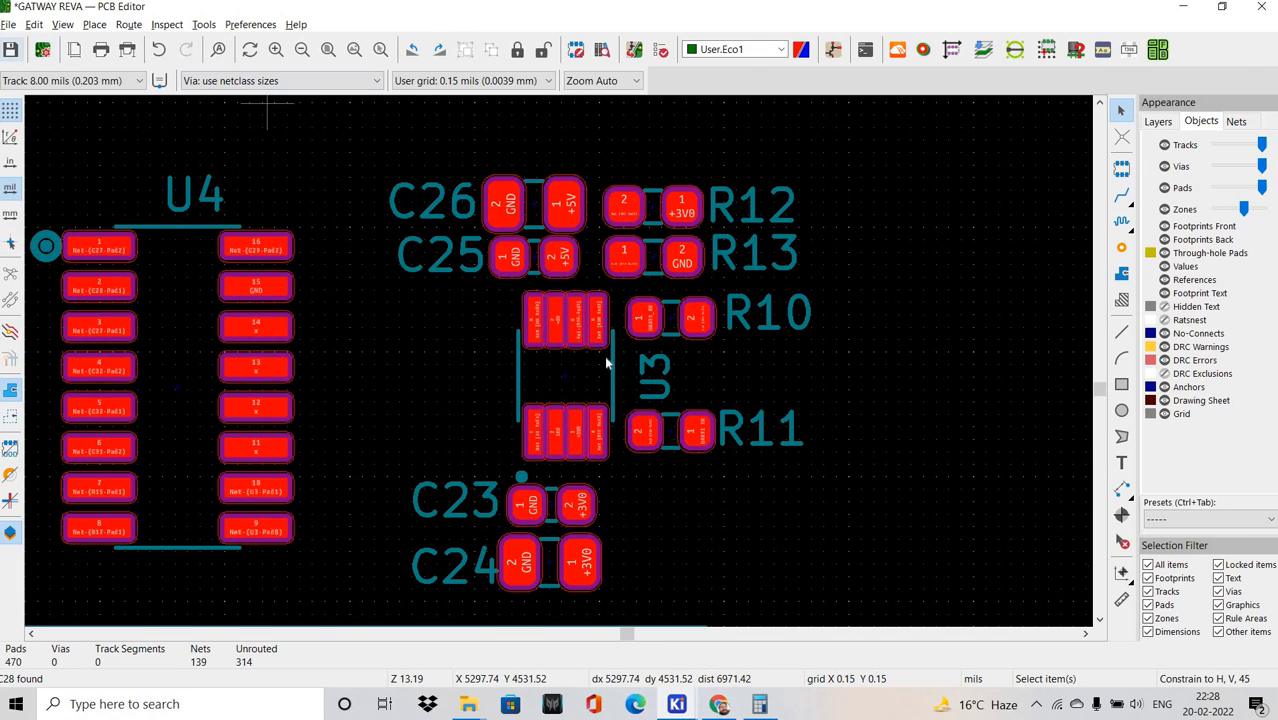
{"action": "scroll", "coordinate": [608, 374], "scroll_direction": "down", "scroll_amount": 2, "text": "shift"}
{"action": "scroll", "coordinate": [600, 376], "scroll_direction": "up", "scroll_amount": 1, "text": "shift"}
{"action": "key", "text": "alt+Tab"}
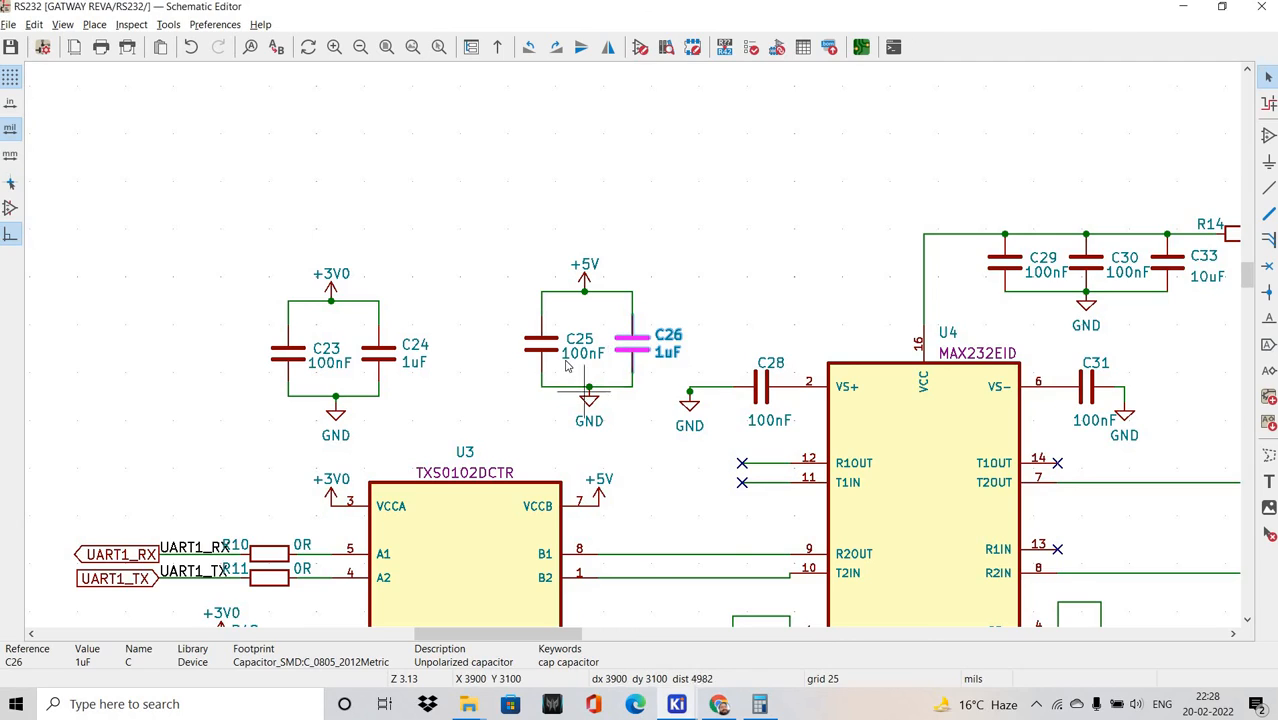
{"action": "scroll", "coordinate": [568, 357], "scroll_direction": "down", "scroll_amount": 1, "text": "shift"}
{"action": "key", "text": "alt+Tab"}
{"action": "scroll", "coordinate": [436, 334], "scroll_direction": "down", "scroll_amount": 2}
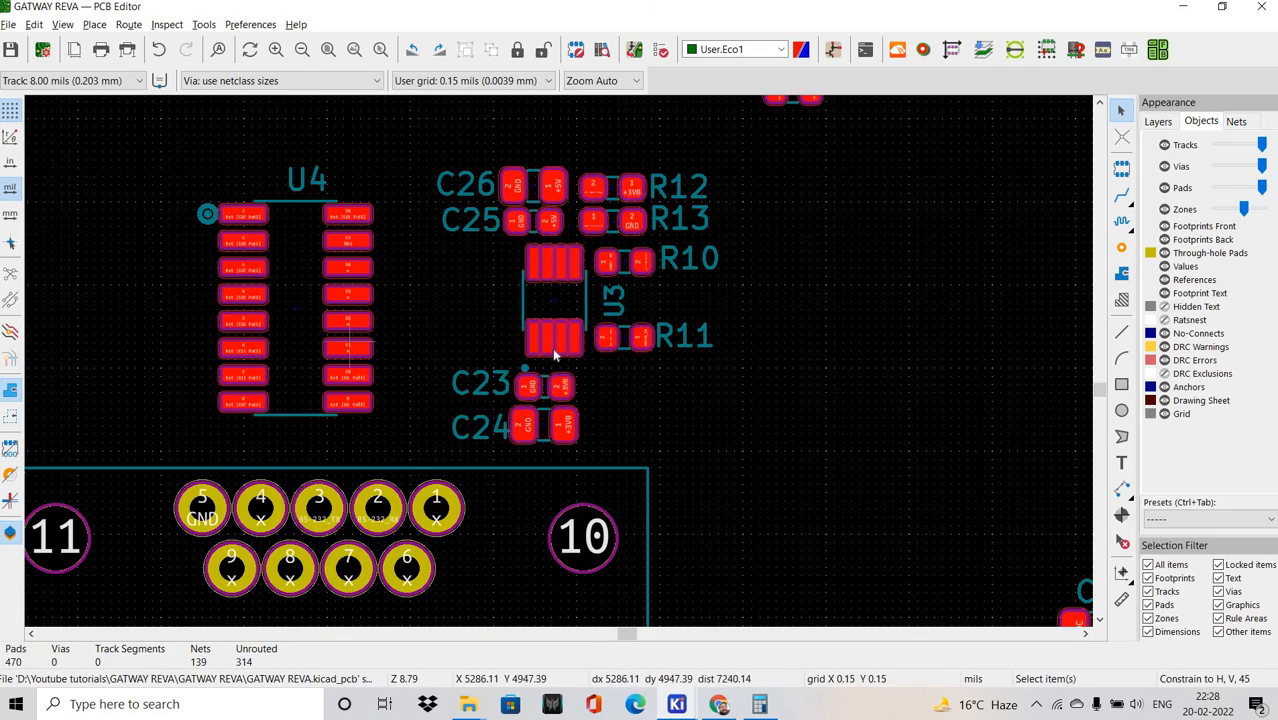
Examine the U3 and U4 placement on the board and locate U4 in the schematic.
{"action": "scroll", "coordinate": [349, 340], "scroll_direction": "up", "scroll_amount": 2}
{"action": "left_click", "coordinate": [548, 336]}
{"action": "left_click_drag", "start_coordinate": [486, 301], "coordinate": [515, 312]}
{"action": "scroll", "coordinate": [593, 399], "scroll_direction": "down", "scroll_amount": 4}
{"action": "middle_click_drag", "start_coordinate": [609, 390], "coordinate": [622, 440]}
{"action": "left_click", "coordinate": [562, 260]}
{"action": "scroll", "coordinate": [748, 343], "scroll_direction": "up", "scroll_amount": 2}
{"action": "key", "text": "alt+Tab"}
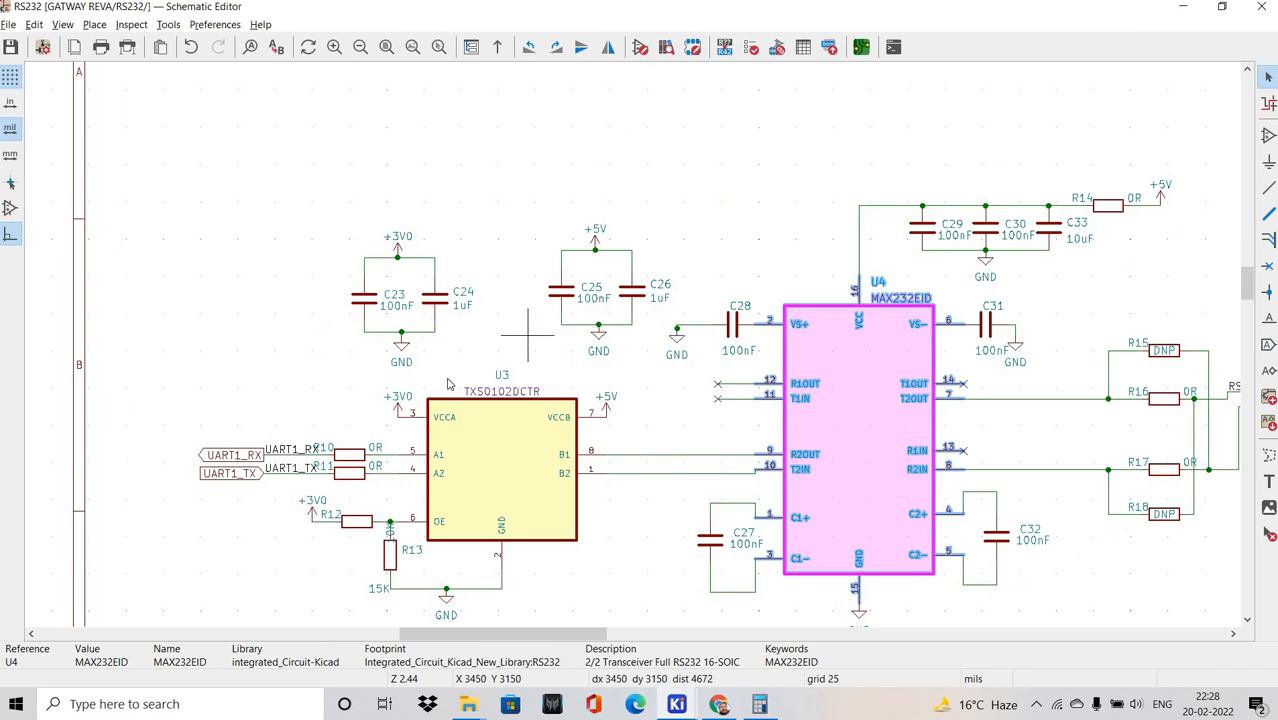
Select R10 in the schematic and check its position beside U3 on the board.
{"action": "scroll", "coordinate": [448, 382], "scroll_direction": "down", "scroll_amount": 4, "text": "shift"}
{"action": "scroll", "coordinate": [571, 313], "scroll_direction": "up", "scroll_amount": 2}
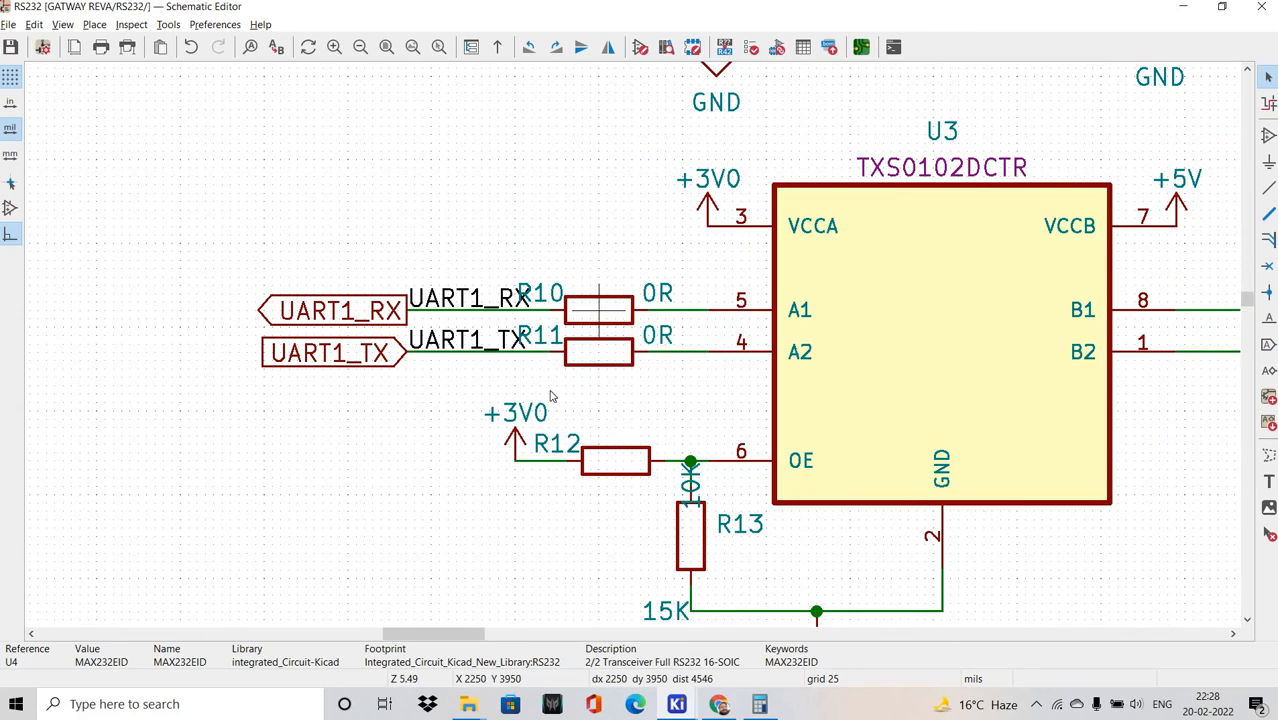
{"action": "left_click", "coordinate": [598, 310]}
{"action": "key", "text": "alt+Tab"}
{"action": "scroll", "coordinate": [545, 396], "scroll_direction": "down", "scroll_amount": 3}
{"action": "scroll", "coordinate": [482, 425], "scroll_direction": "up", "scroll_amount": 2, "text": "shift"}
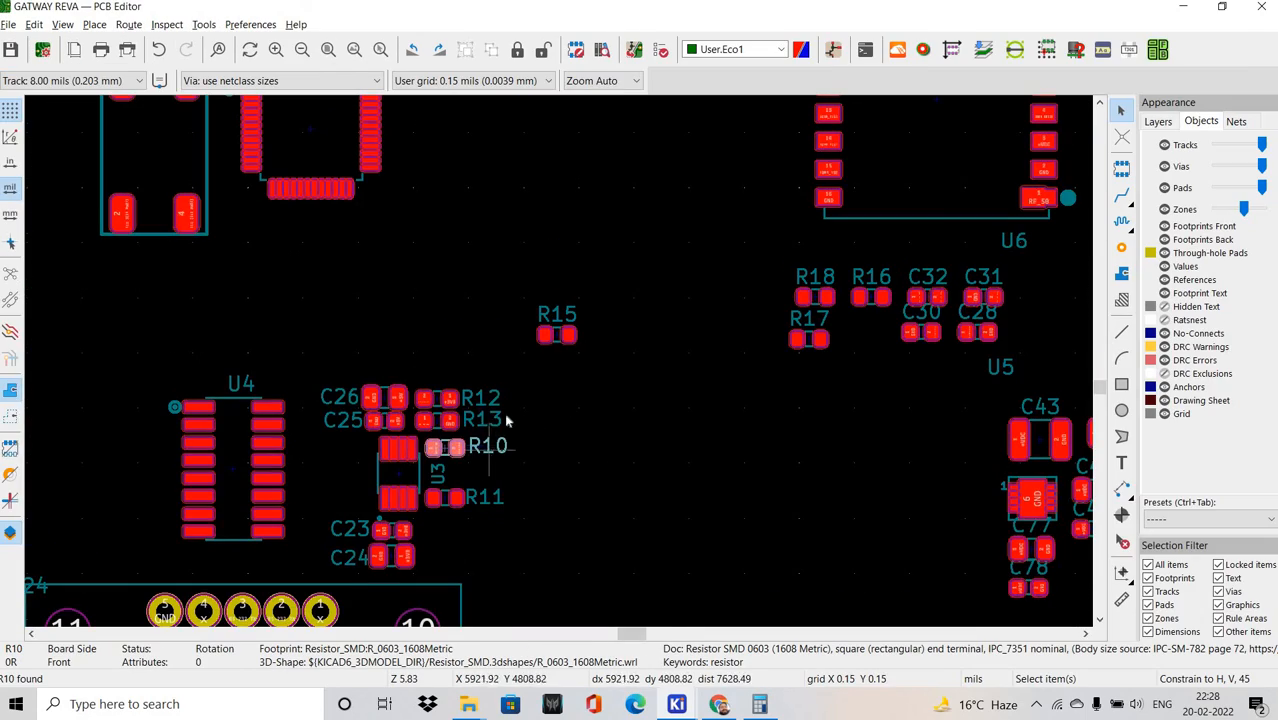
Pick C27 from the schematic, rotate it to vertical, and place it on the board beside U4's pins 1 to 3.
{"action": "key", "text": "alt+Tab"}
{"action": "scroll", "coordinate": [662, 430], "scroll_direction": "down", "scroll_amount": 3}
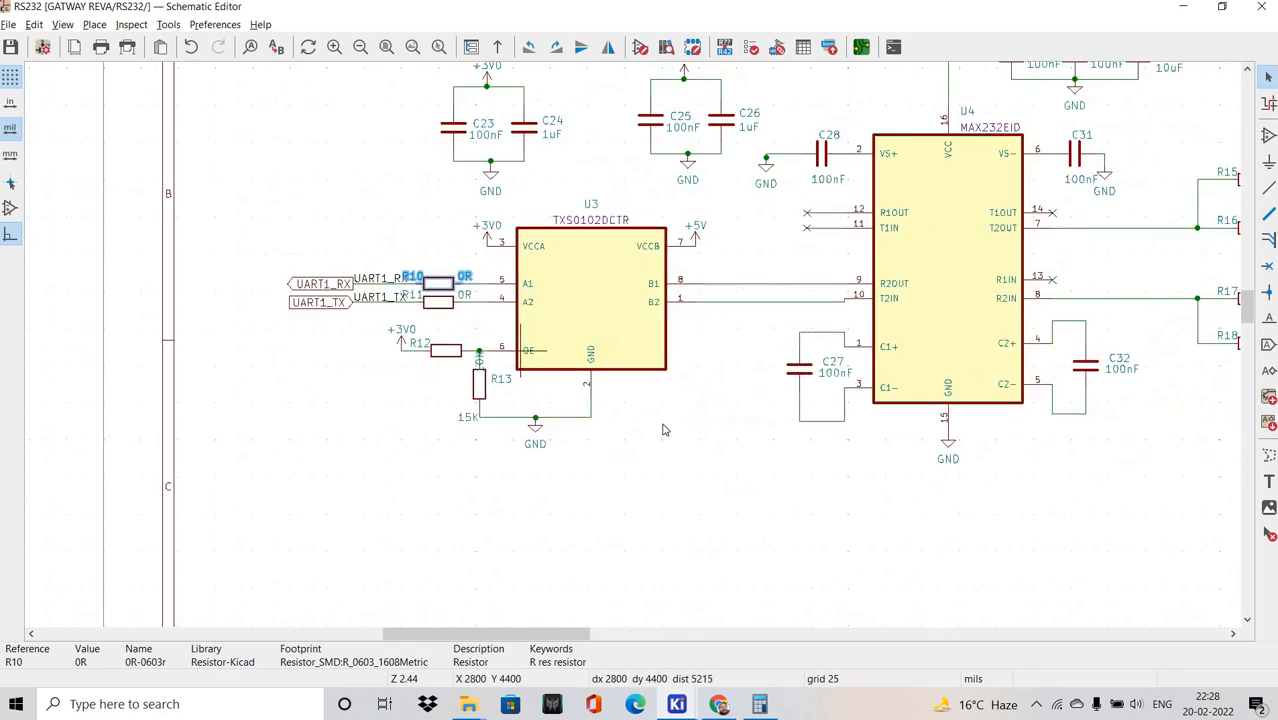
{"action": "middle_click_drag", "start_coordinate": [797, 379], "coordinate": [646, 431]}
{"action": "key", "text": "alt+Tab"}
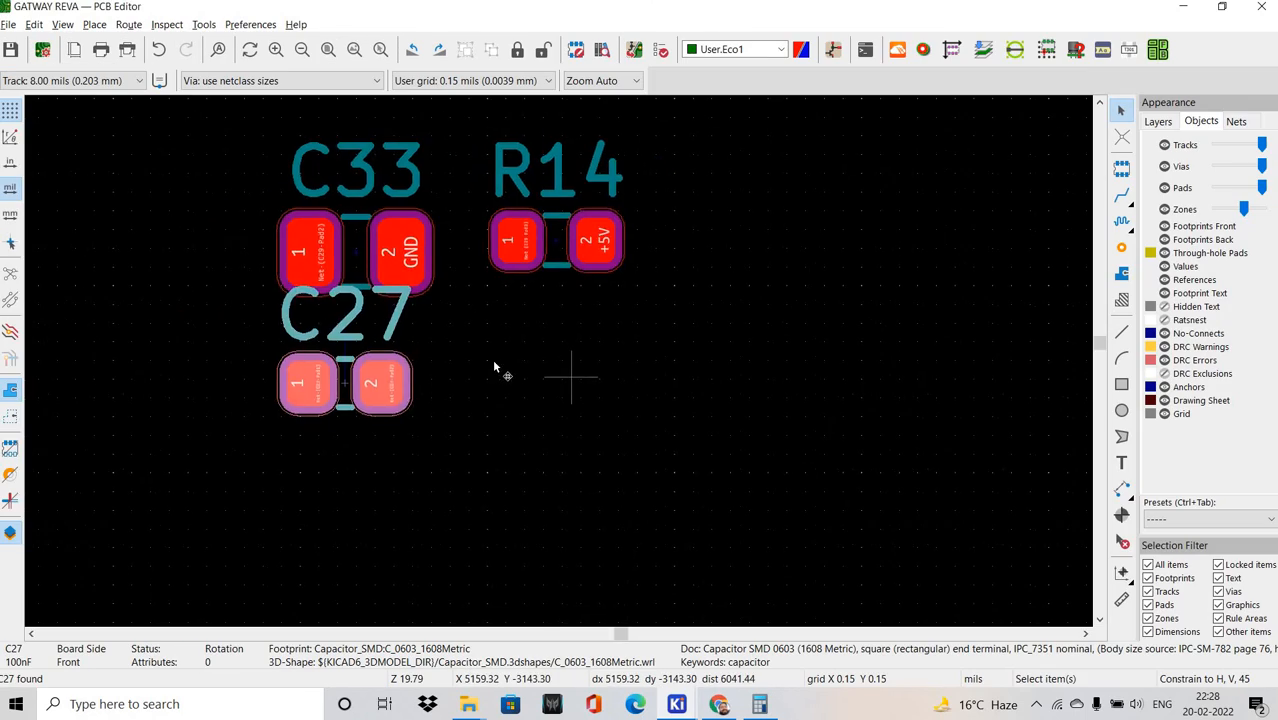
{"action": "scroll", "coordinate": [492, 358], "scroll_direction": "down", "scroll_amount": 8}
{"action": "scroll", "coordinate": [595, 313], "scroll_direction": "up", "scroll_amount": 10}
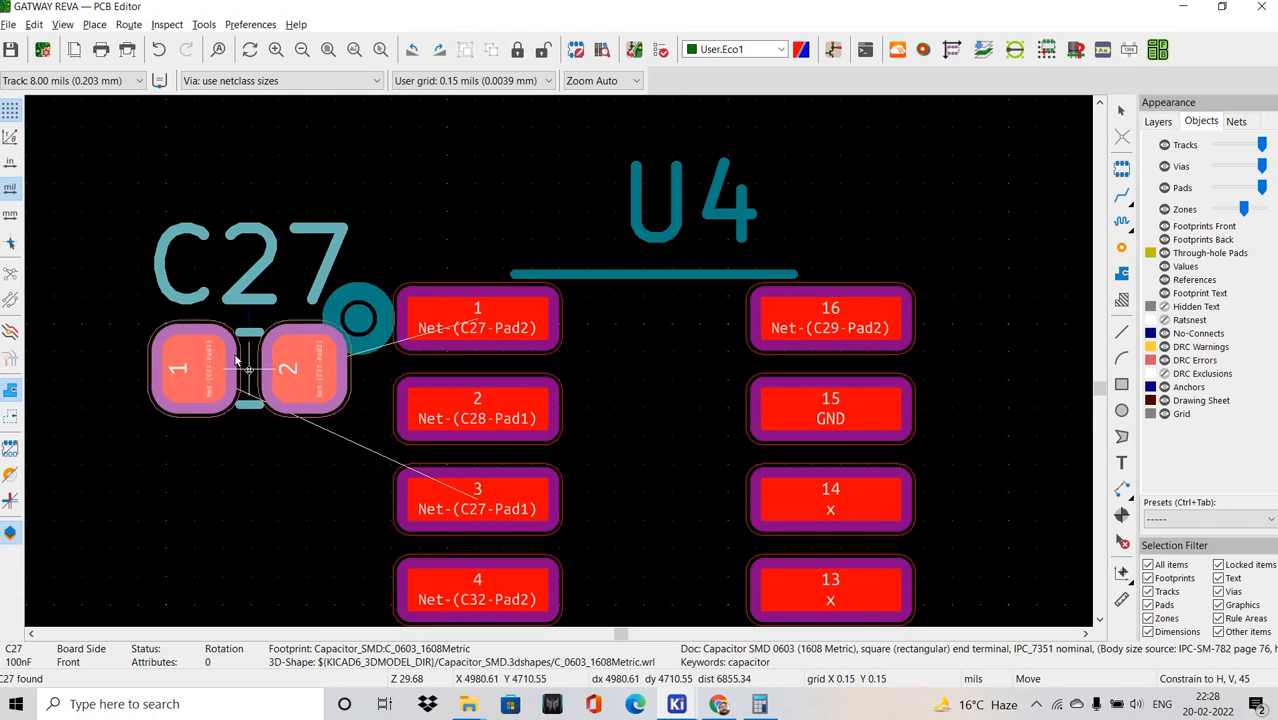
{"action": "key", "text": "r"}
{"action": "key", "text": "r"}
{"action": "key", "text": "r"}
{"action": "left_click", "coordinate": [300, 418]}
{"action": "left_click", "coordinate": [253, 488]}
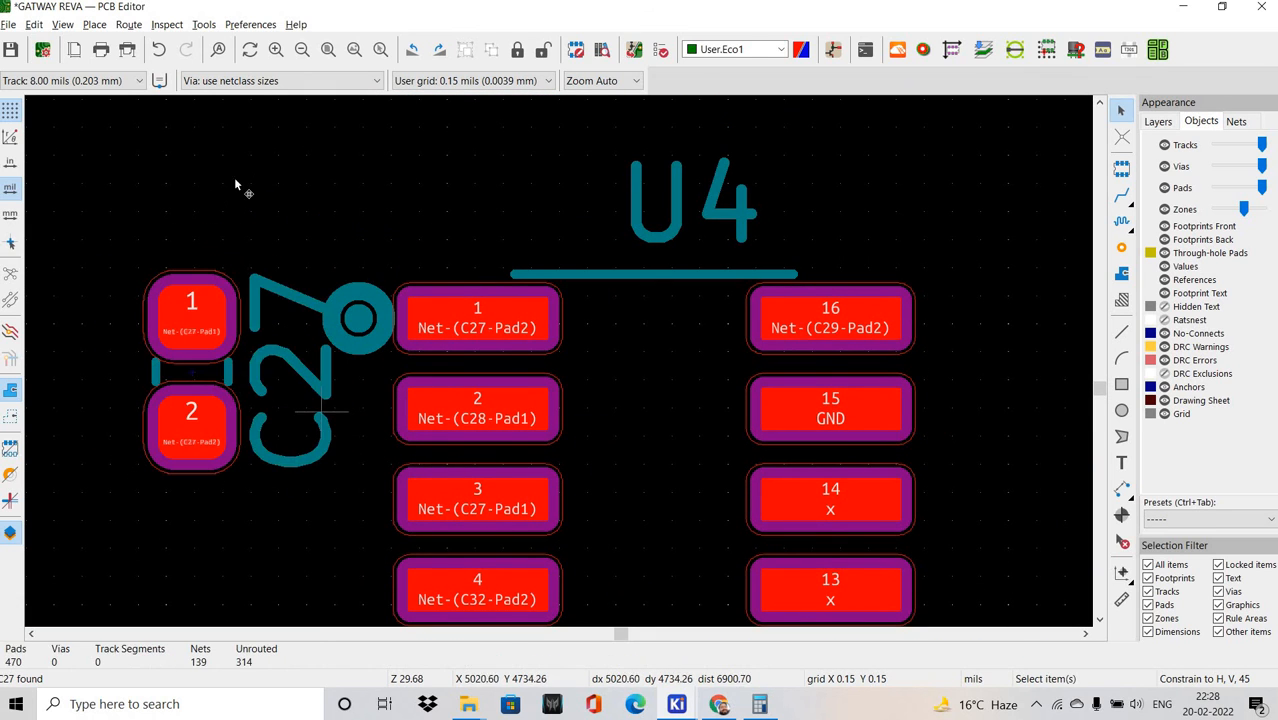
Rotate C27 by 180° so pad 2 is uppermost near U4's pin 1, and place its label above it.
{"action": "left_click_drag", "start_coordinate": [300, 411], "coordinate": [214, 216]}
{"action": "key", "text": "m"}
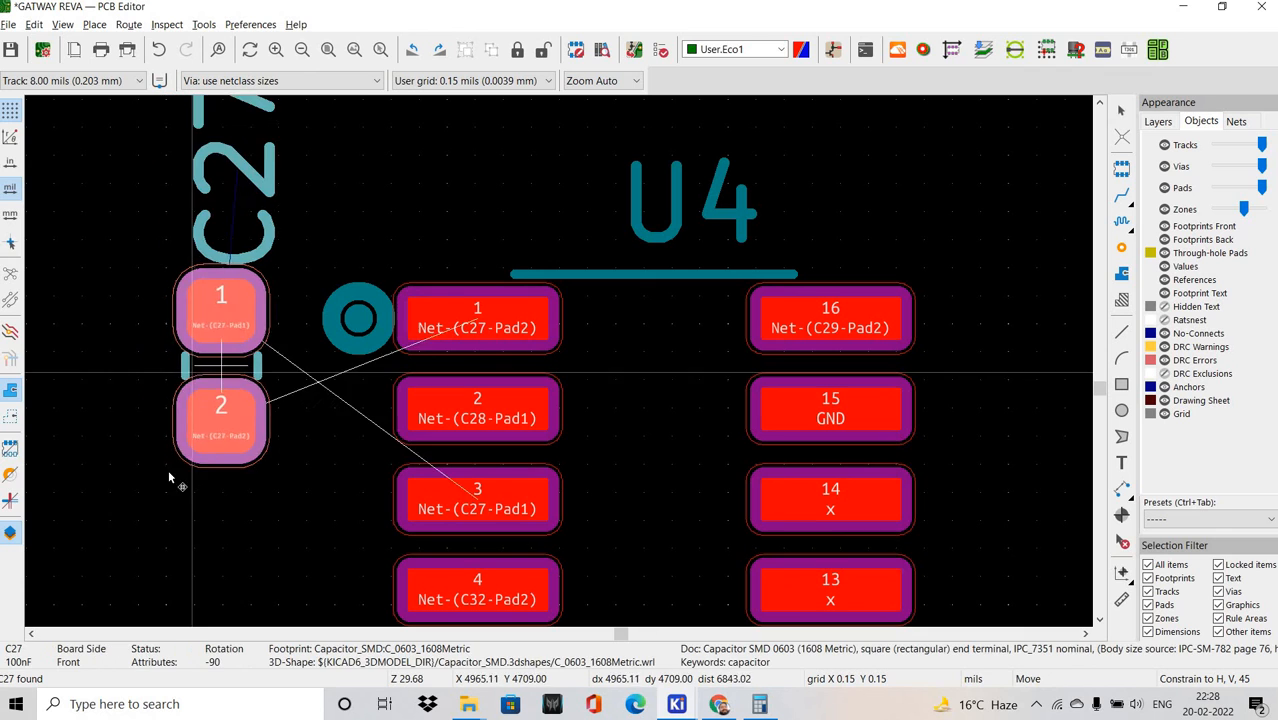
{"action": "key", "text": "r"}
{"action": "key", "text": "r"}
{"action": "left_click", "coordinate": [247, 404]}
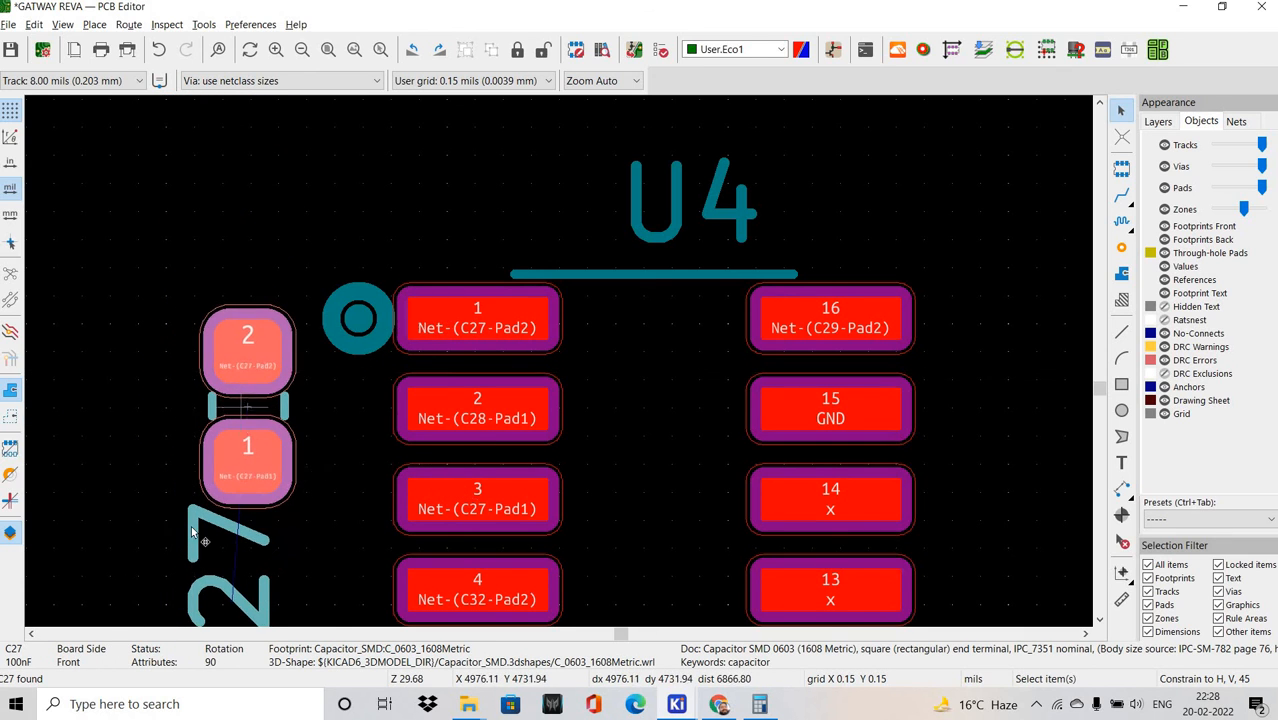
{"action": "scroll", "coordinate": [191, 525], "scroll_direction": "down", "scroll_amount": 1, "text": "shift"}
{"action": "left_click_drag", "start_coordinate": [208, 539], "coordinate": [250, 256]}
{"action": "scroll", "coordinate": [262, 249], "scroll_direction": "up", "scroll_amount": 1, "text": "shift"}
Pick C32 from the schematic, rotate it 90°, and place it on the board beside U4's pins 4 and 5.
{"action": "key", "text": "alt+Tab"}
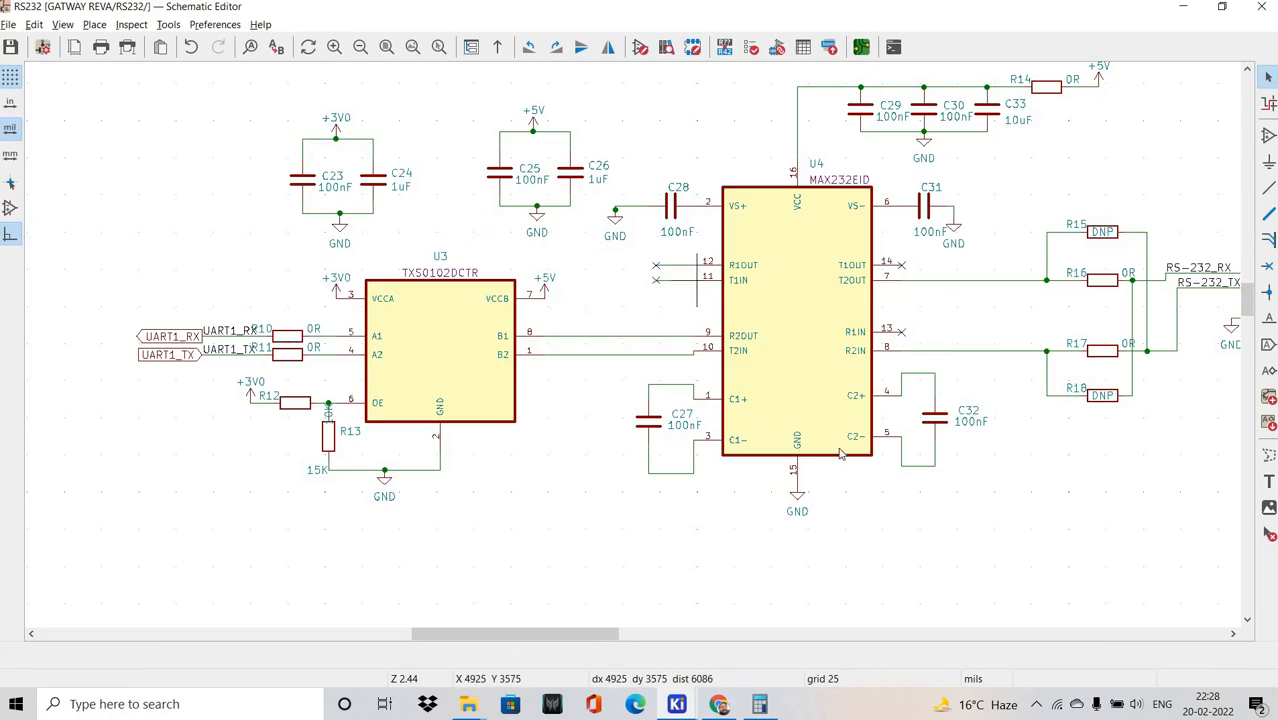
{"action": "middle_click_drag", "start_coordinate": [943, 423], "coordinate": [878, 459]}
{"action": "key", "text": "alt+Tab"}
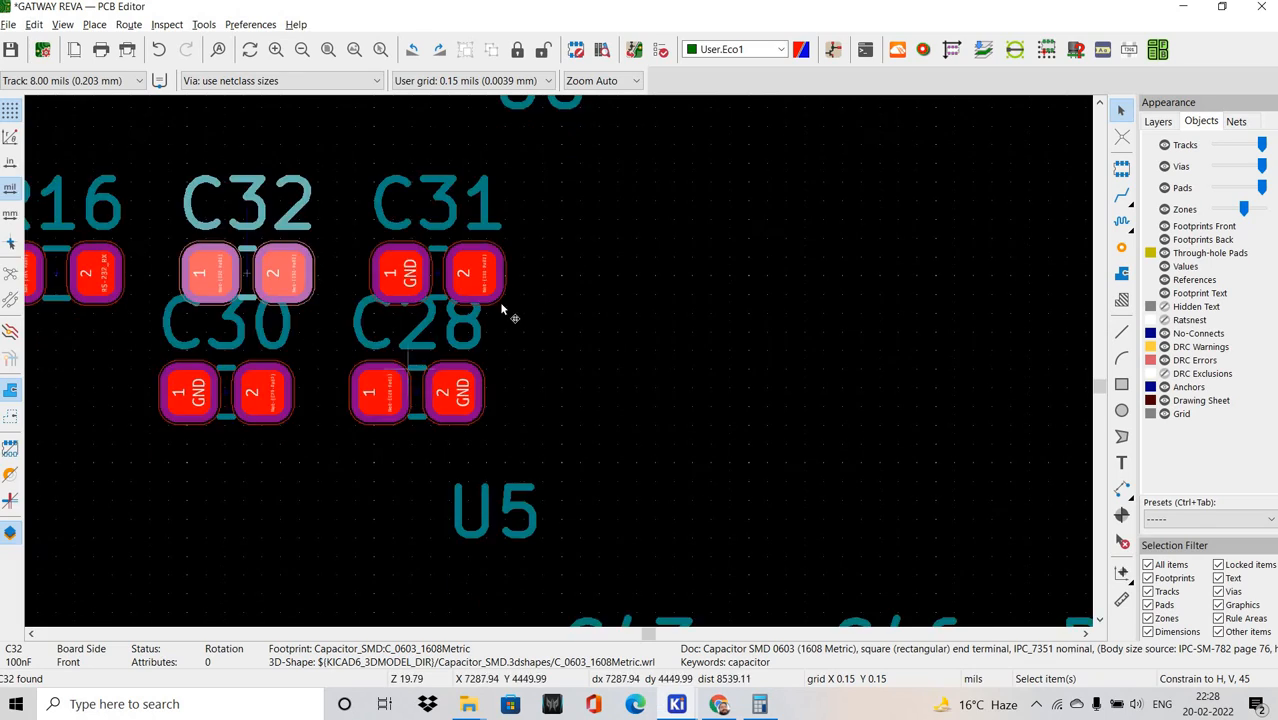
{"action": "scroll", "coordinate": [542, 285], "scroll_direction": "down", "scroll_amount": 6}
{"action": "scroll", "coordinate": [568, 348], "scroll_direction": "up", "scroll_amount": 12}
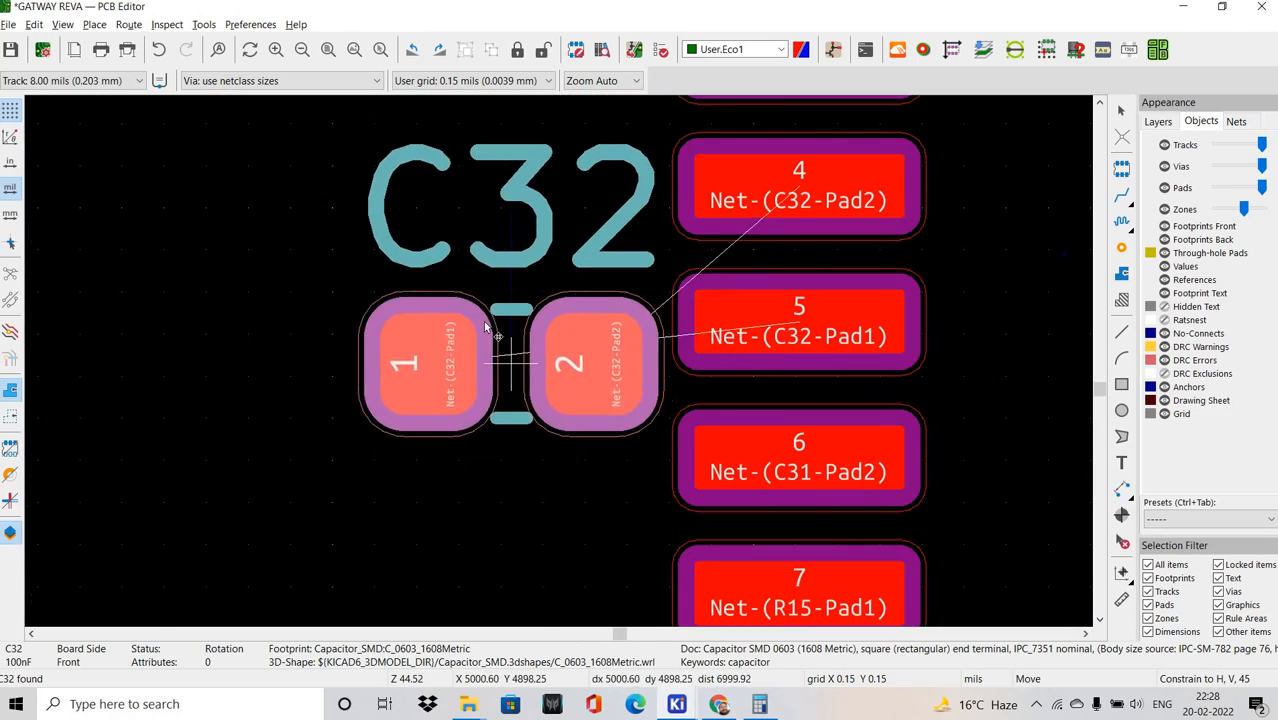
{"action": "key", "text": "r"}
{"action": "left_click", "coordinate": [567, 393]}
Align C32 below C27, and shift it slightly closer to U4's pins 4 and 5.
{"action": "scroll", "coordinate": [567, 392], "scroll_direction": "down", "scroll_amount": 4}
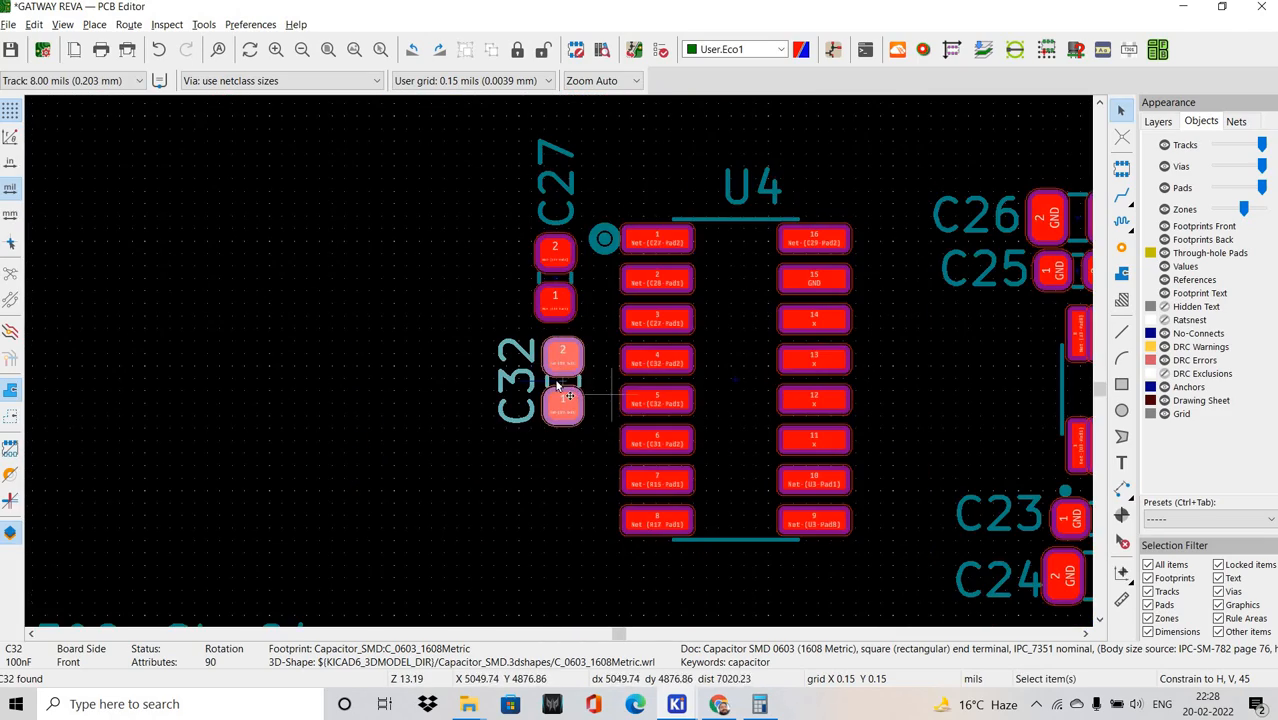
{"action": "key", "text": "m"}
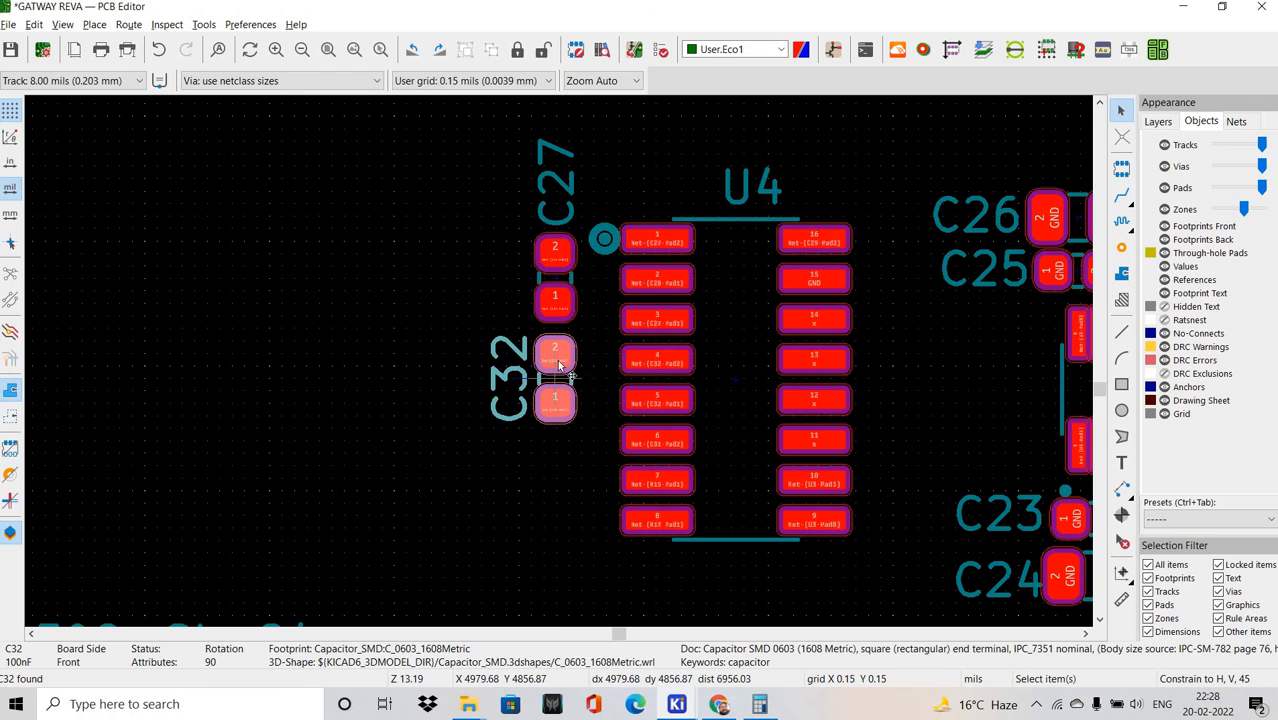
{"action": "scroll", "coordinate": [504, 413], "scroll_direction": "up", "scroll_amount": 2}
{"action": "left_click", "coordinate": [388, 432]}
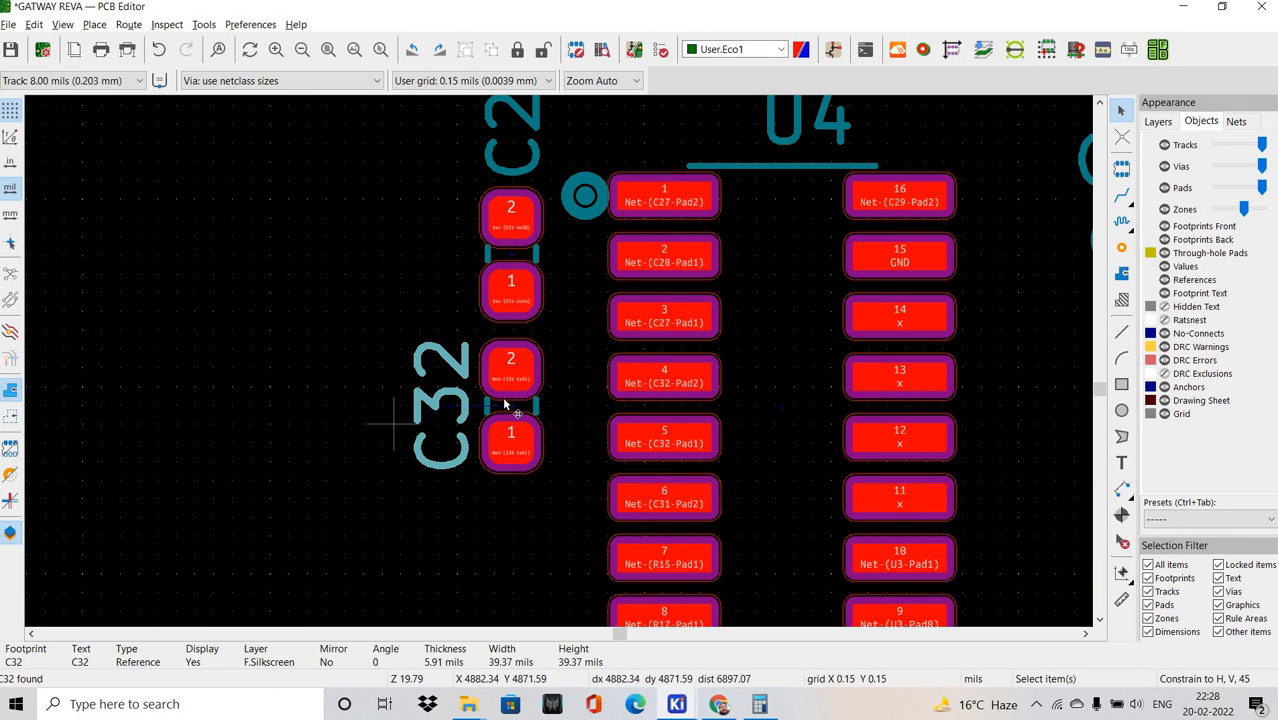
{"action": "left_click_drag", "start_coordinate": [541, 405], "coordinate": [613, 375]}
{"action": "scroll", "coordinate": [378, 282], "scroll_direction": "up", "scroll_amount": 1, "text": "shift"}
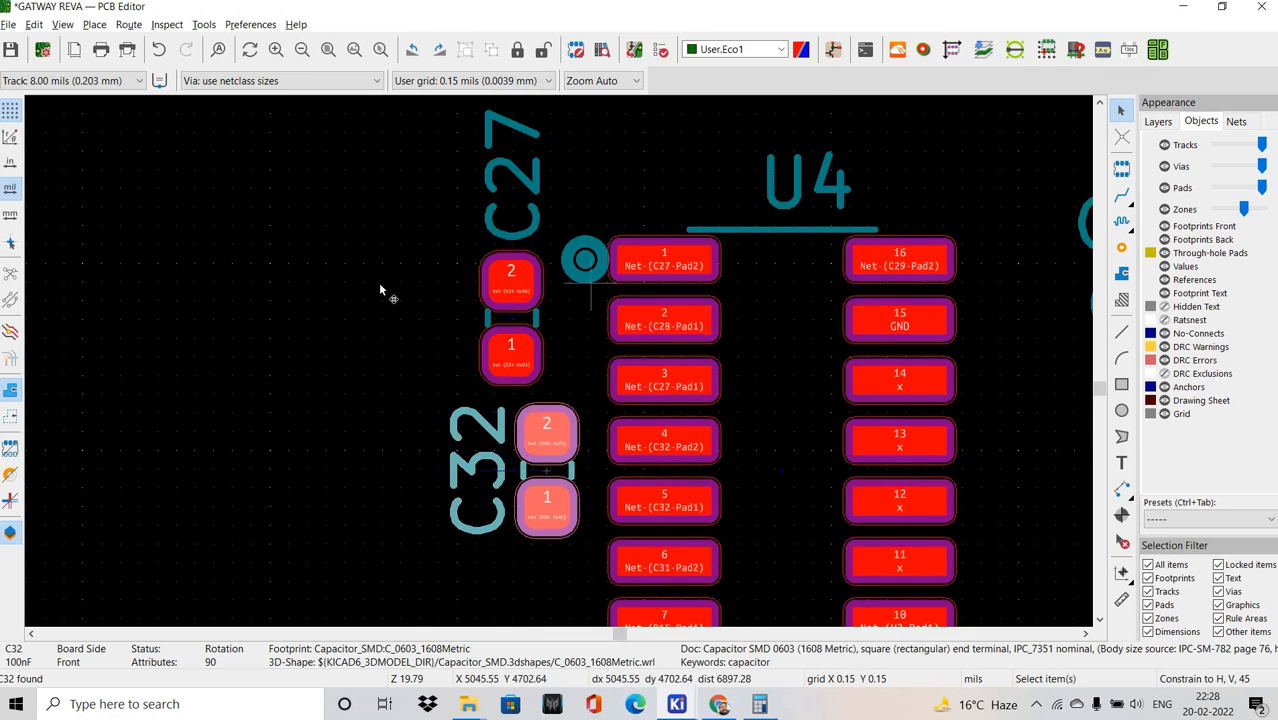
Open U4's RS232 footprint from its properties for editing in the Footprint Editor.
{"action": "scroll", "coordinate": [611, 360], "scroll_direction": "up", "scroll_amount": 1}
{"action": "middle_click_drag", "start_coordinate": [632, 465], "coordinate": [512, 310]}
{"action": "scroll", "coordinate": [563, 362], "scroll_direction": "down", "scroll_amount": 2}
{"action": "scroll", "coordinate": [550, 310], "scroll_direction": "up", "scroll_amount": 1}
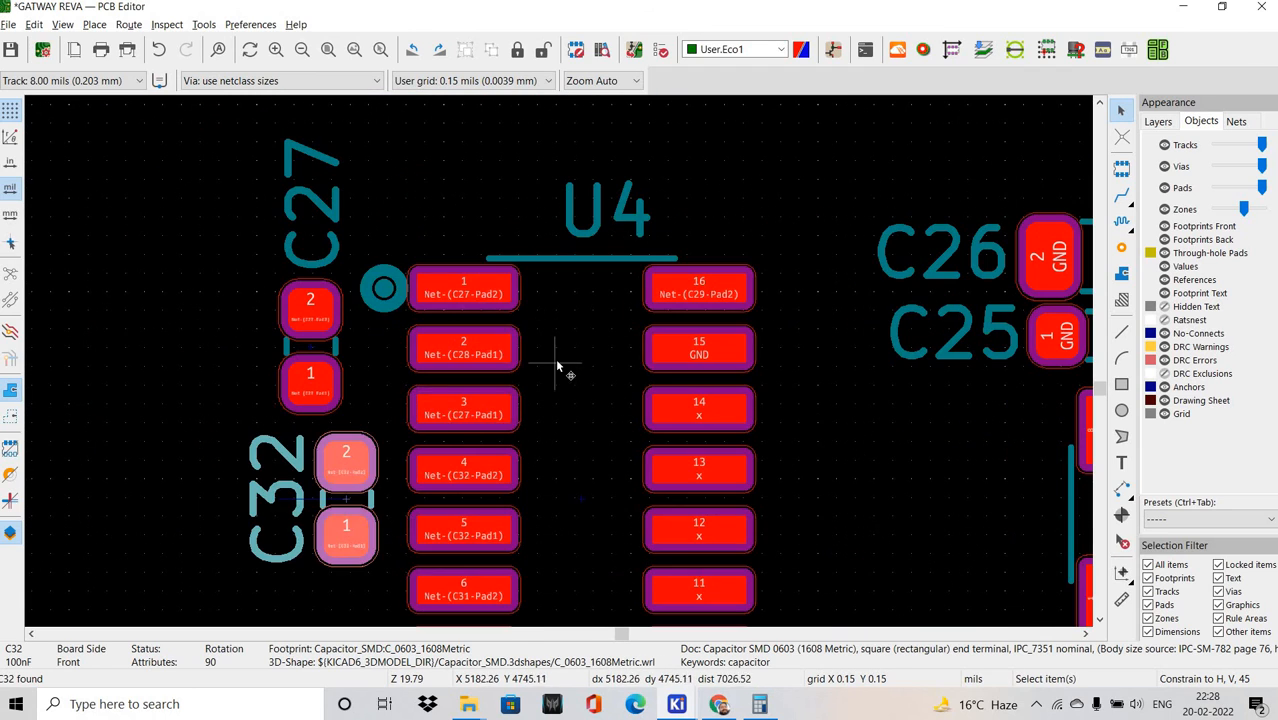
{"action": "left_click", "coordinate": [556, 360]}
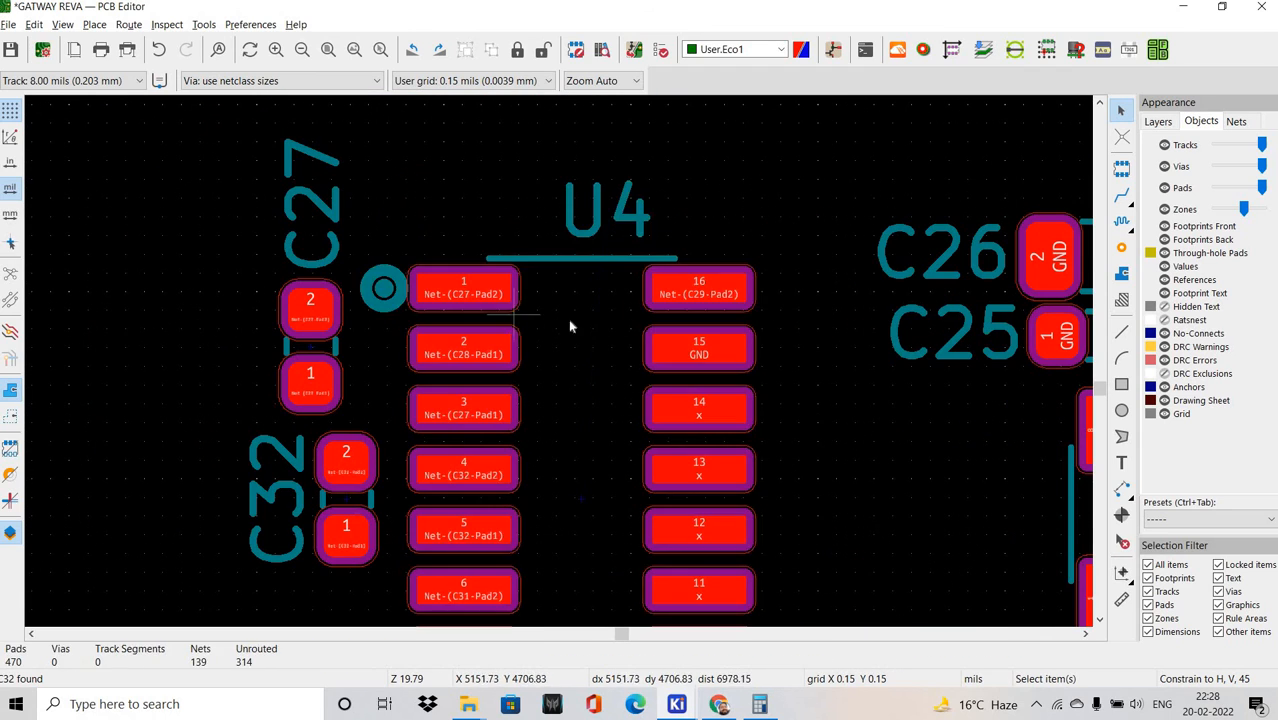
{"action": "right_click", "coordinate": [535, 328]}
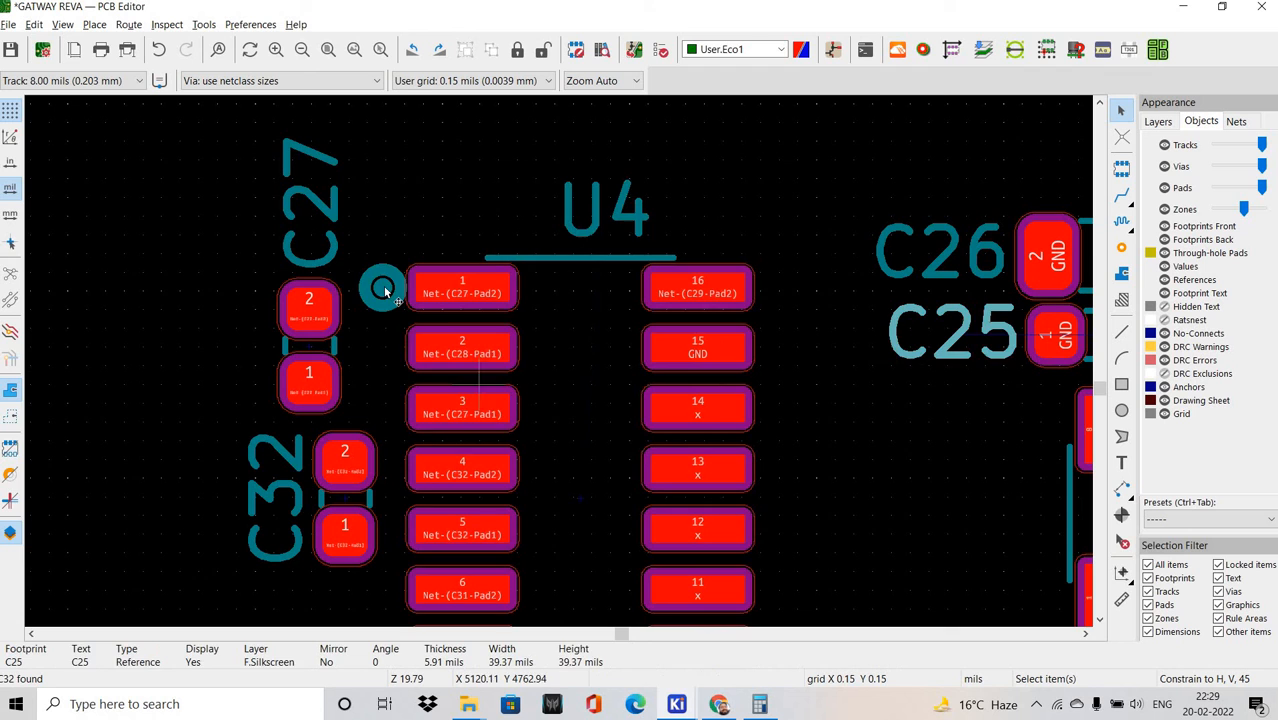
{"action": "left_click", "coordinate": [396, 304]}
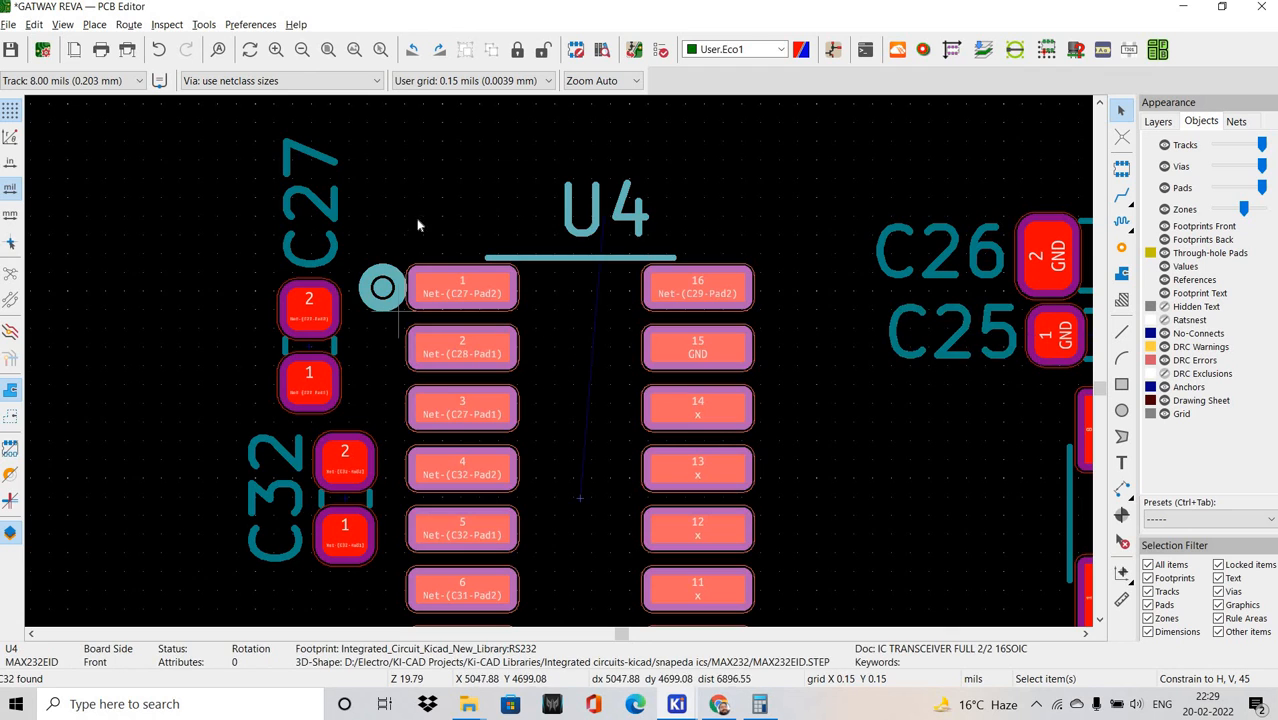
{"action": "right_click", "coordinate": [578, 330]}
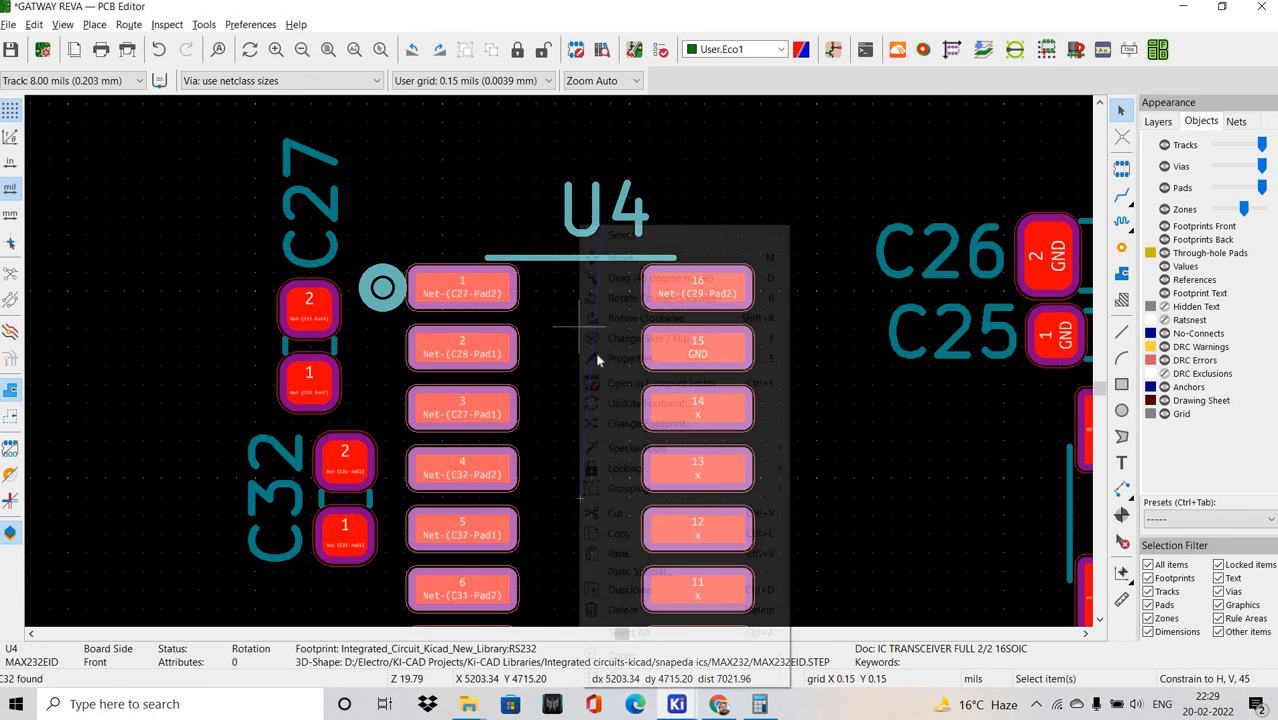
{"action": "left_click", "coordinate": [605, 358]}
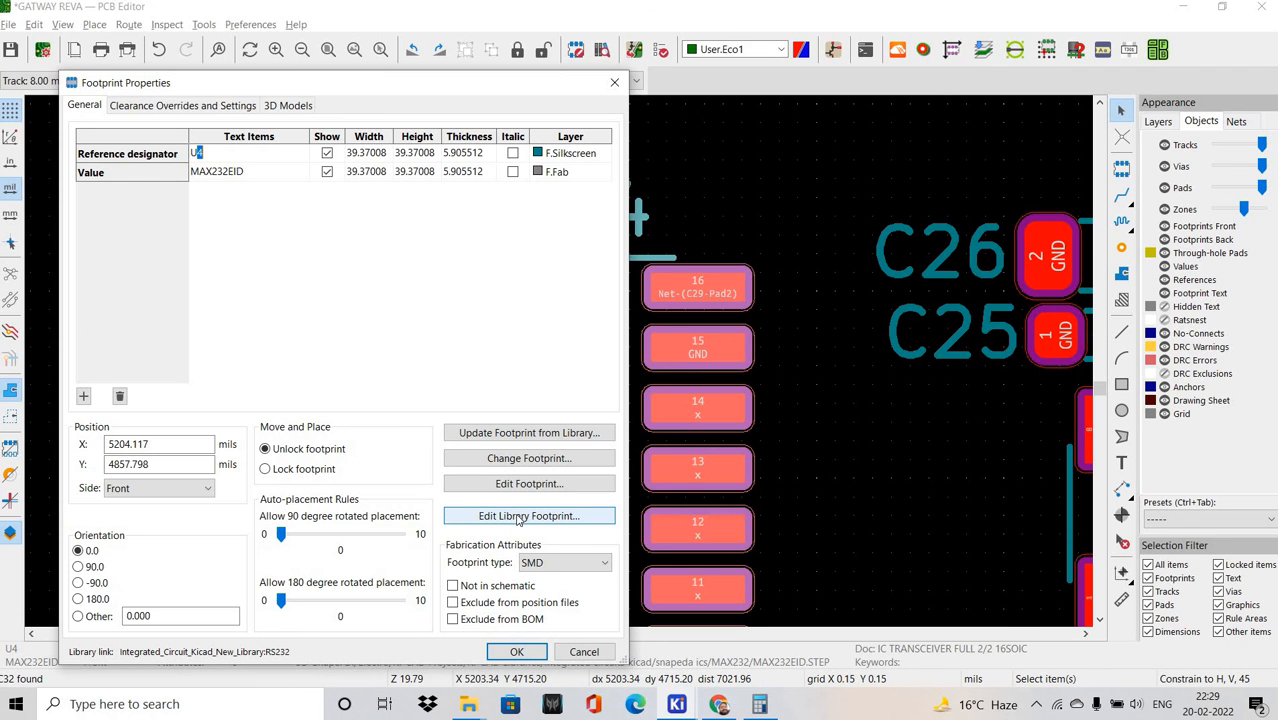
{"action": "left_click", "coordinate": [514, 486]}
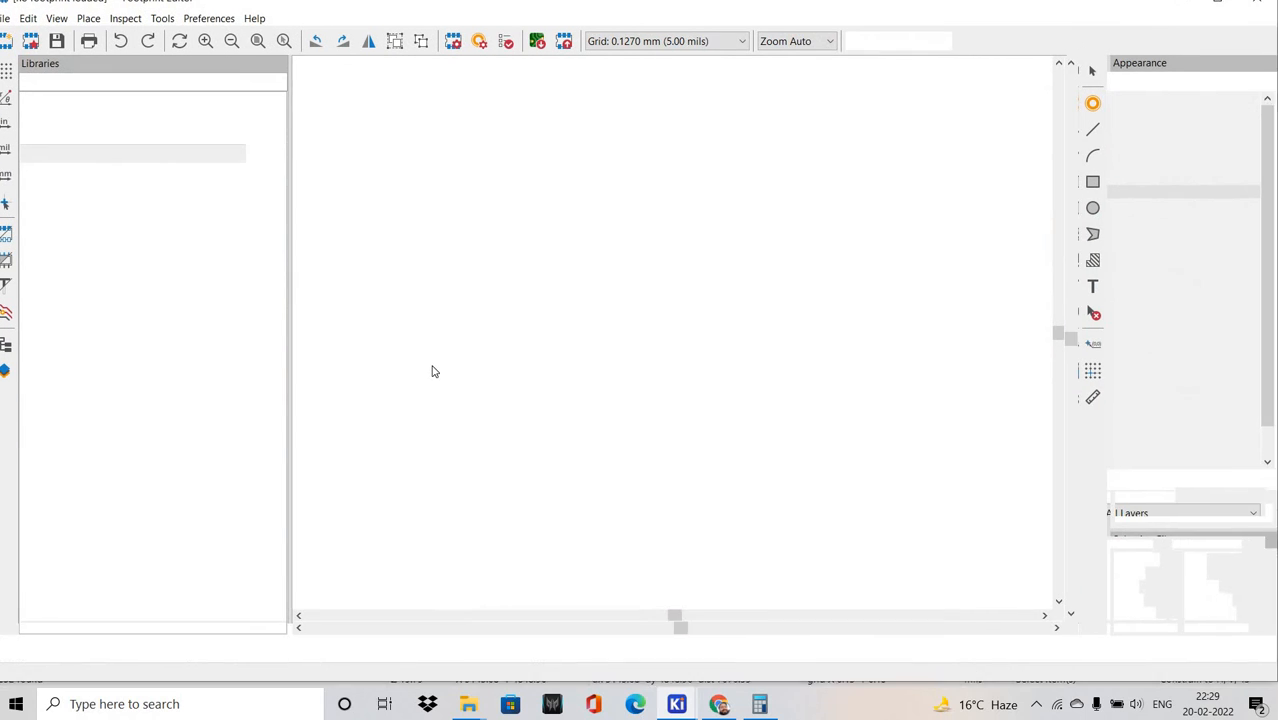
Move the RS232 footprint's silkscreen pin 1 marker from beside pad 1 to above it, and save the footprint.
{"action": "scroll", "coordinate": [570, 200], "scroll_direction": "up", "scroll_amount": 5}
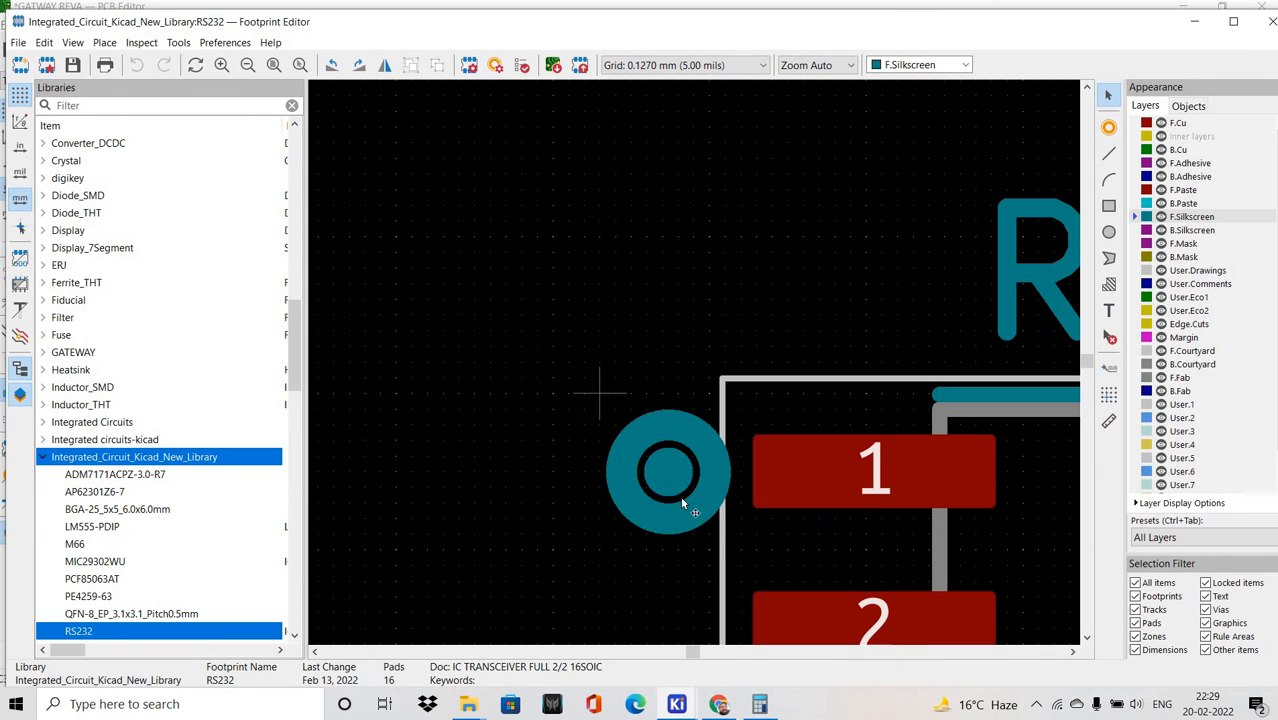
{"action": "left_click_drag", "start_coordinate": [548, 570], "coordinate": [823, 330]}
{"action": "left_click", "coordinate": [819, 316]}
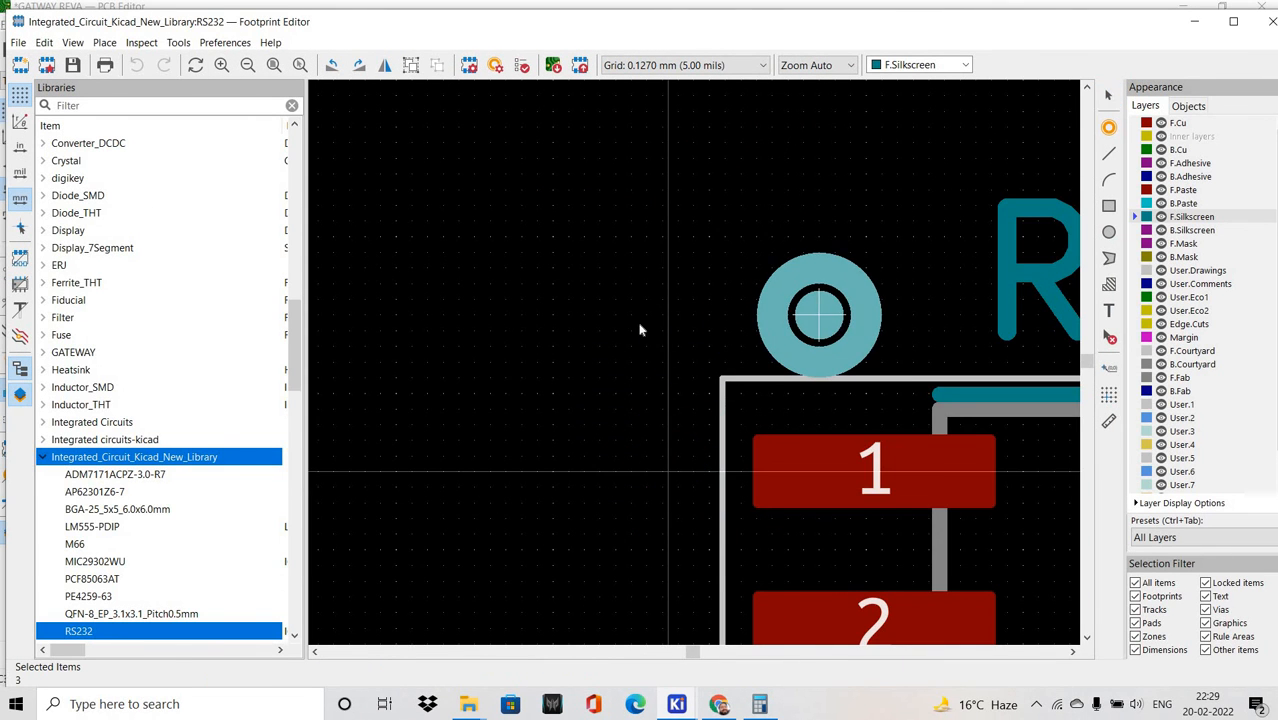
{"action": "left_click", "coordinate": [75, 66]}
{"action": "left_click_drag", "start_coordinate": [1130, 22], "coordinate": [1084, 25]}
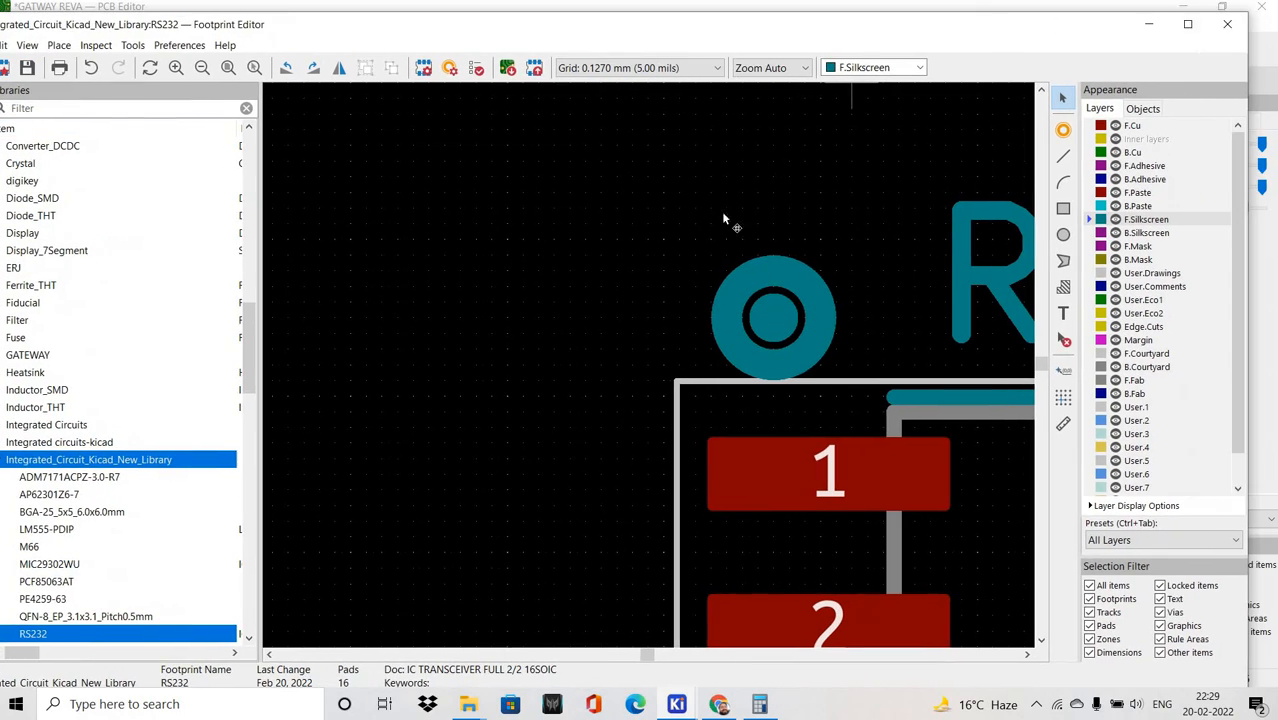
Update only the selected U4 footprint on the board from the RS232 library footprint, with 3D models updated.
{"action": "scroll", "coordinate": [578, 224], "scroll_direction": "up", "scroll_amount": 2}
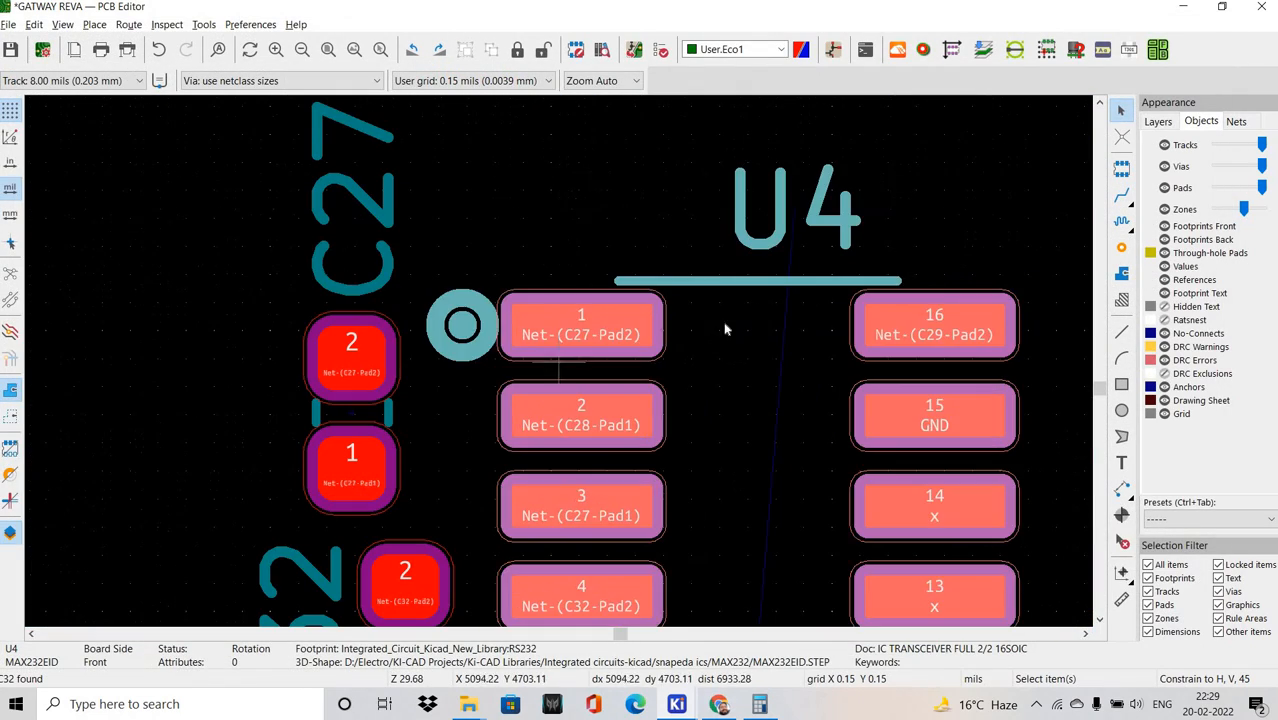
{"action": "right_click", "coordinate": [722, 325]}
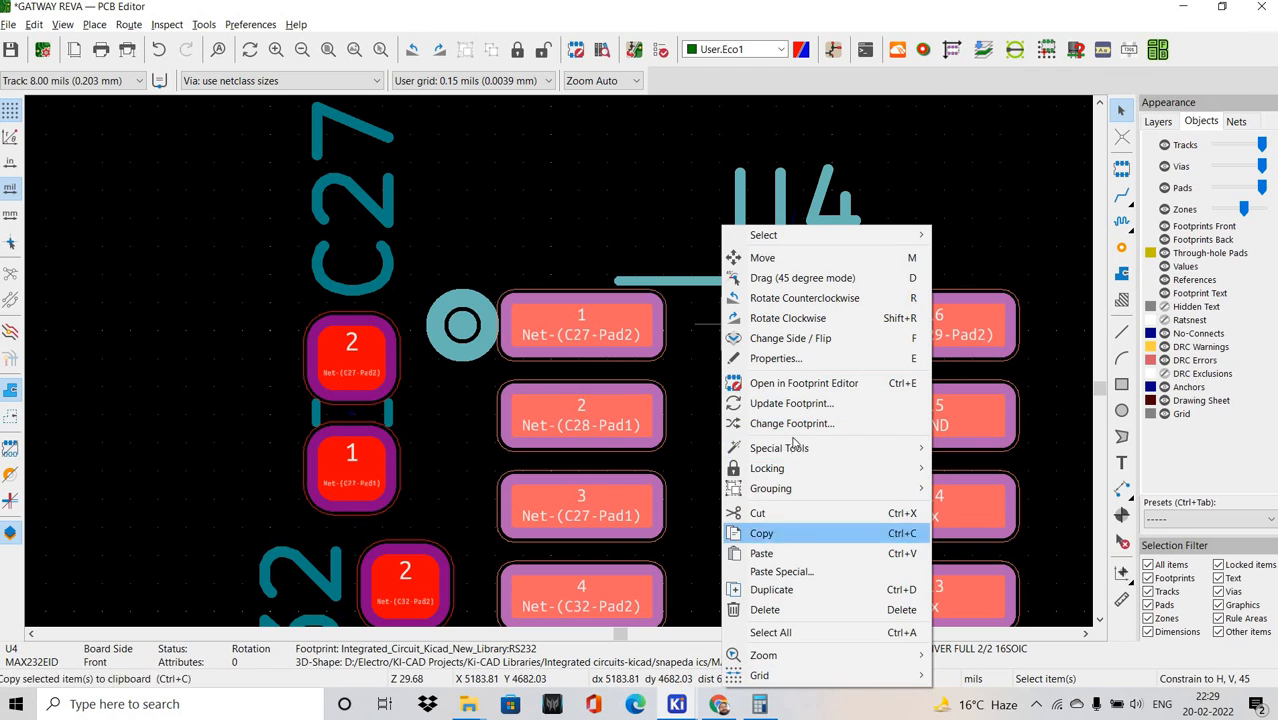
{"action": "left_click", "coordinate": [790, 403]}
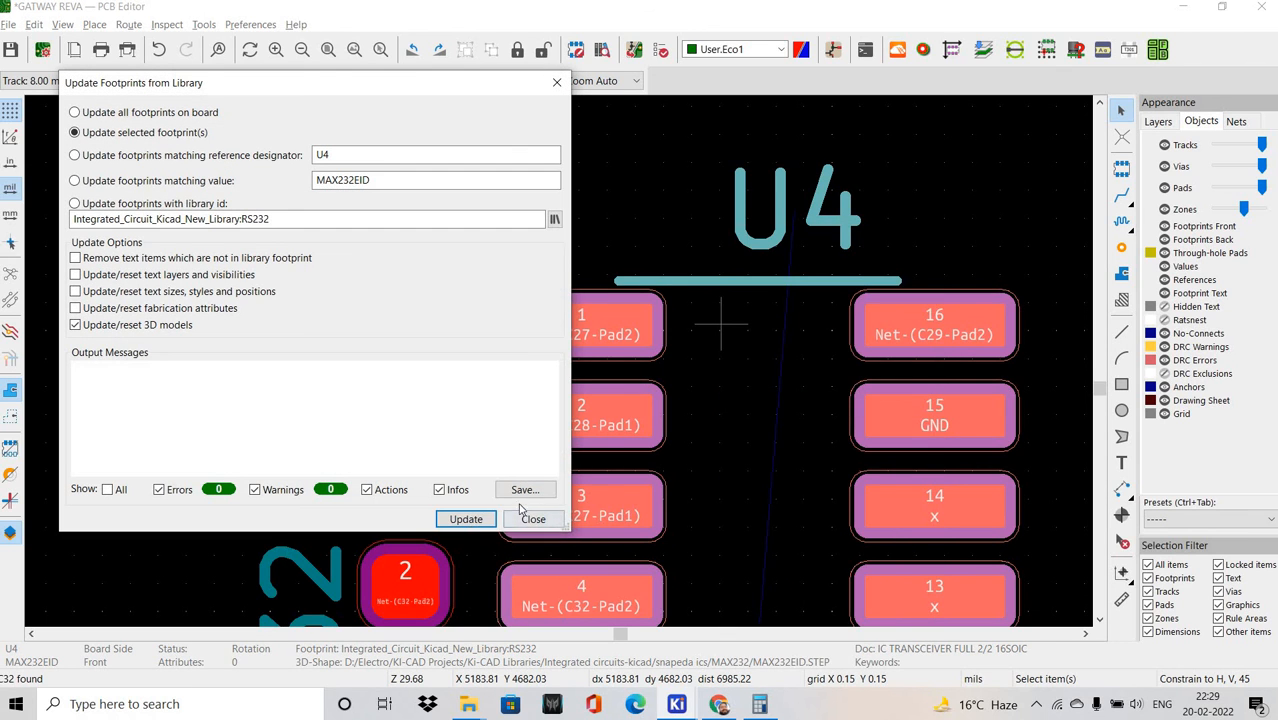
{"action": "left_click", "coordinate": [466, 518]}
{"action": "key", "text": "Escape"}
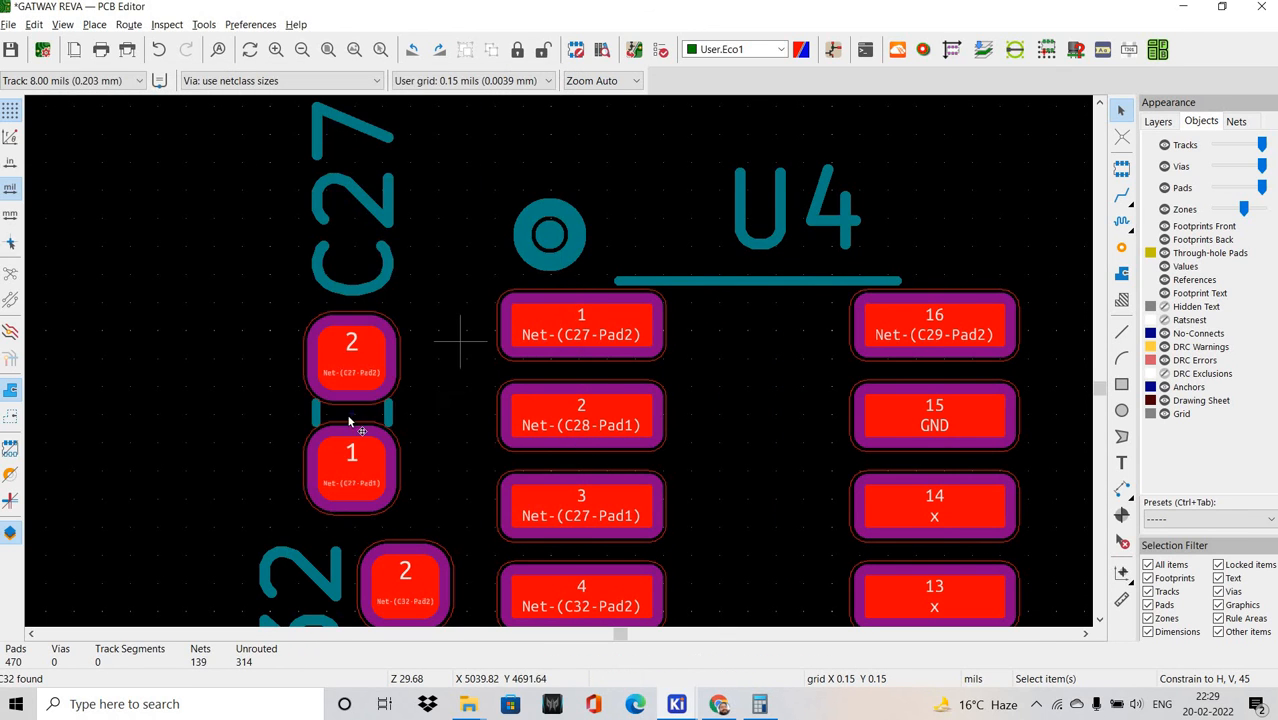
Move C27 closer to U4's pins 1 to 3, and align C27 and C32 in one column.
{"action": "left_click_drag", "start_coordinate": [408, 370], "coordinate": [416, 318]}
{"action": "scroll", "coordinate": [411, 313], "scroll_direction": "down", "scroll_amount": 1, "text": "shift"}
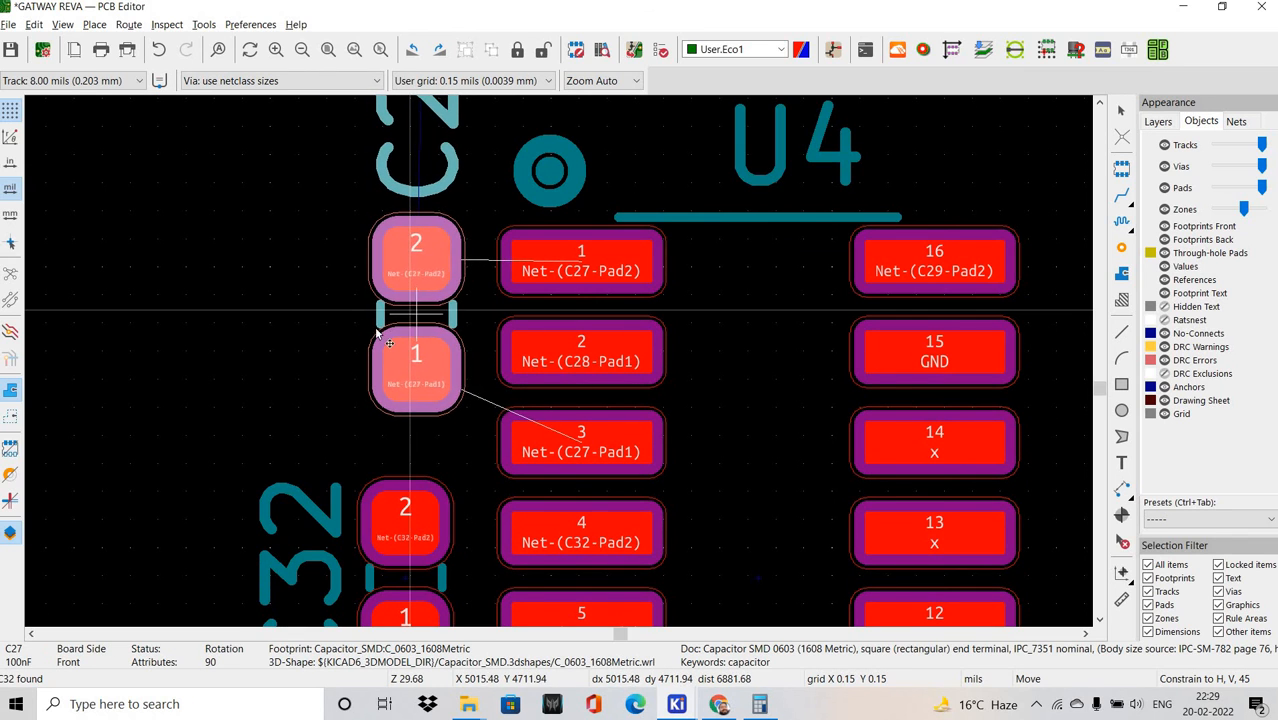
{"action": "scroll", "coordinate": [419, 384], "scroll_direction": "down", "scroll_amount": 3, "text": "shift"}
{"action": "left_click", "coordinate": [412, 382]}
{"action": "left_click_drag", "start_coordinate": [412, 382], "coordinate": [418, 377]}
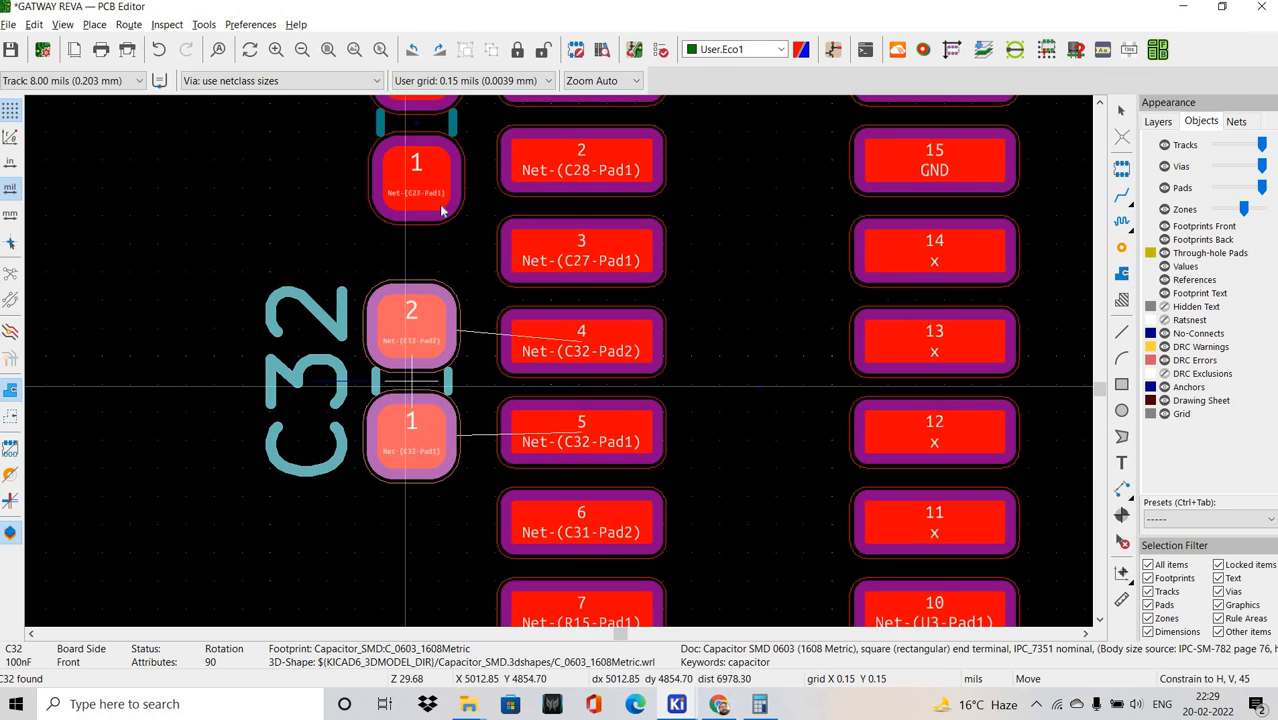
{"action": "scroll", "coordinate": [428, 254], "scroll_direction": "up", "scroll_amount": 3, "text": "shift"}
{"action": "left_click", "coordinate": [423, 251]}
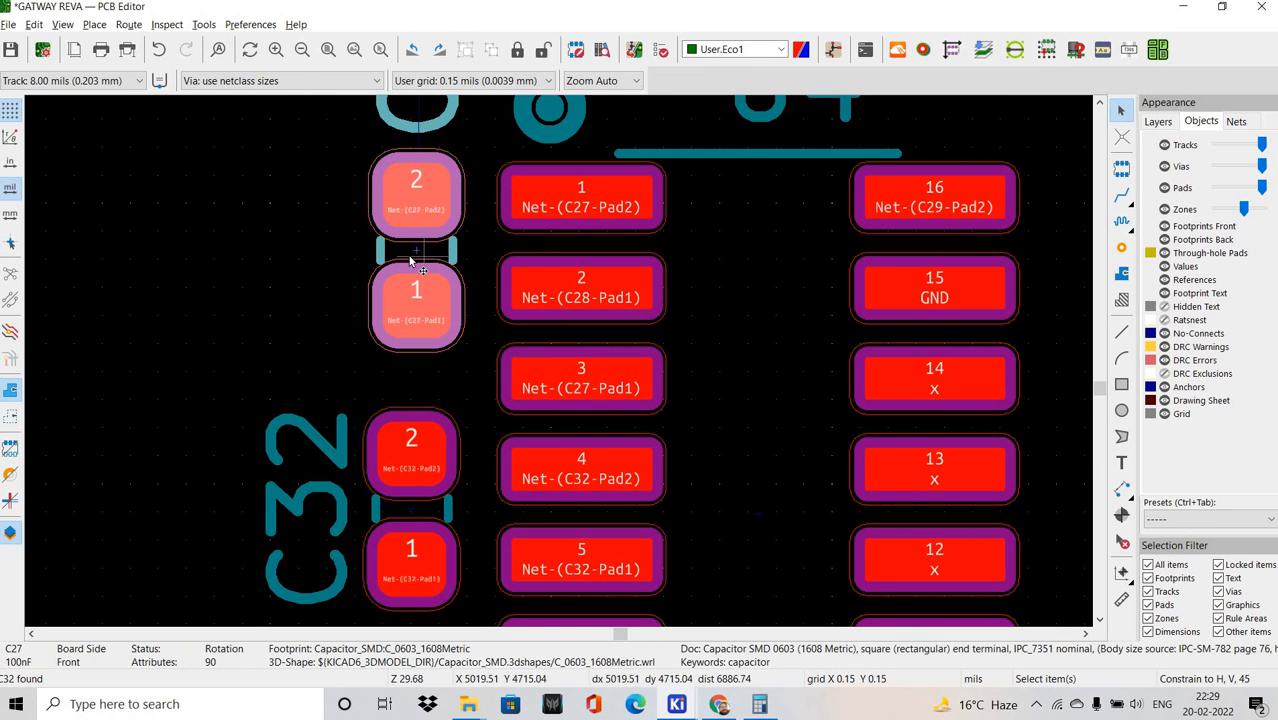
{"action": "left_click_drag", "start_coordinate": [417, 252], "coordinate": [414, 264]}
{"action": "key", "text": "Escape"}
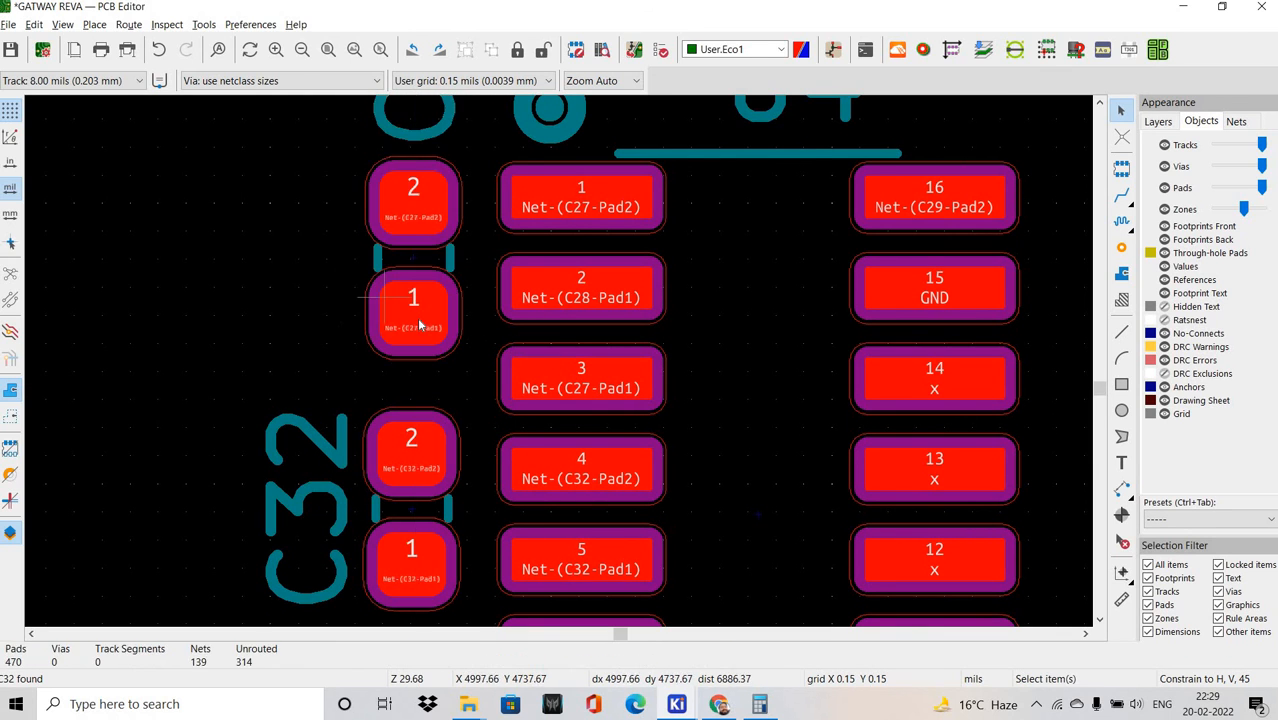
{"action": "scroll", "coordinate": [408, 322], "scroll_direction": "up", "scroll_amount": 1, "text": "shift"}
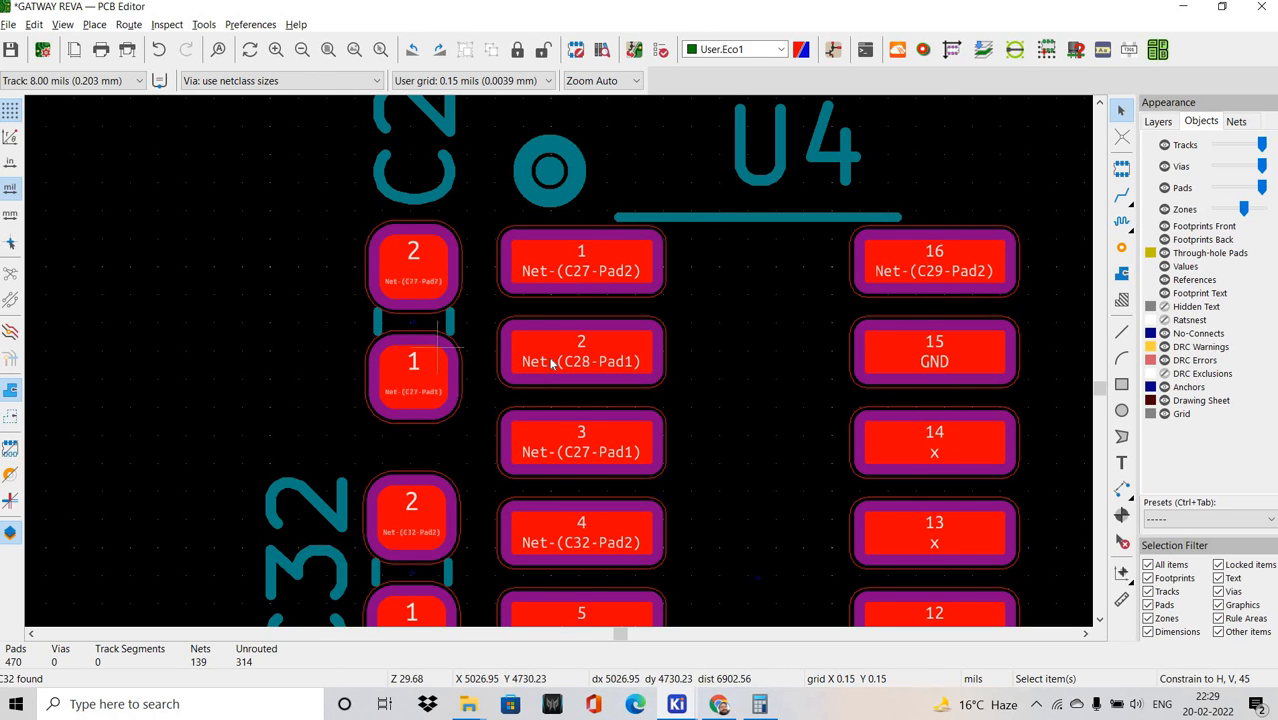
Compare C27 with the schematic, shift it slightly down toward C32, and place its label on the side facing away from U4.
{"action": "key", "text": "alt+Tab"}
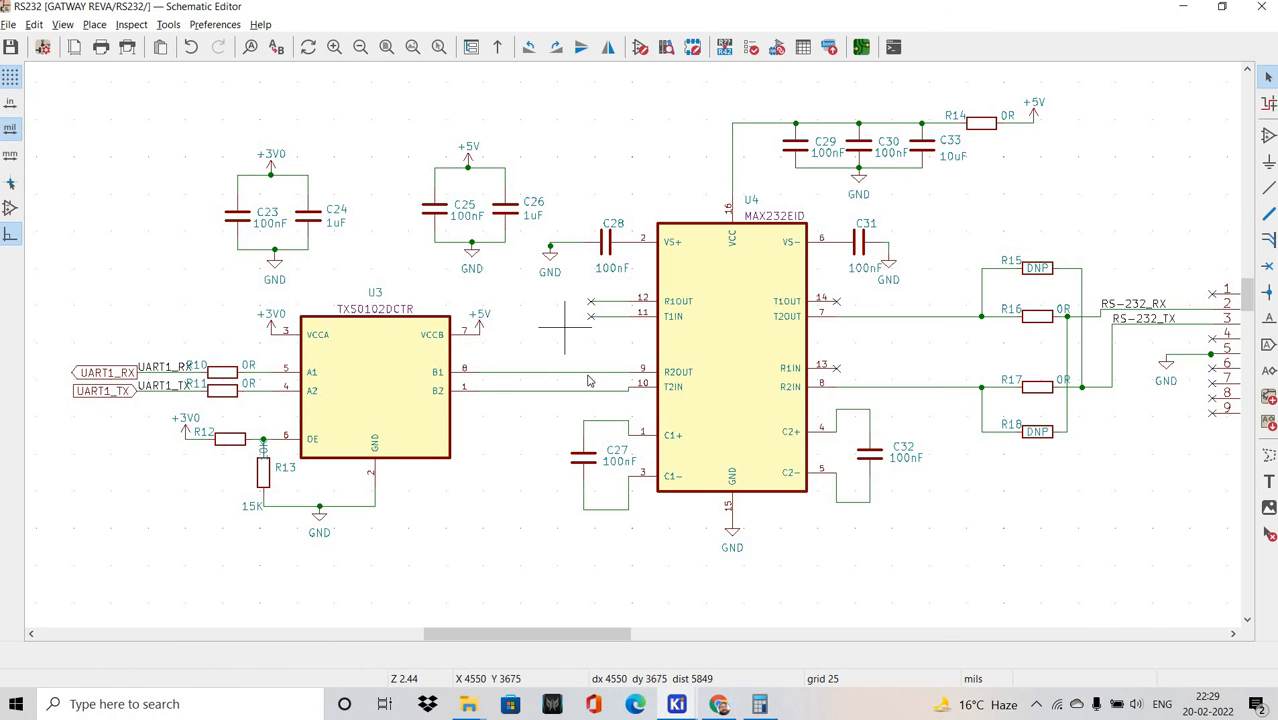
{"action": "key", "text": "alt+Tab"}
{"action": "left_click", "coordinate": [405, 336]}
{"action": "key", "text": "m"}
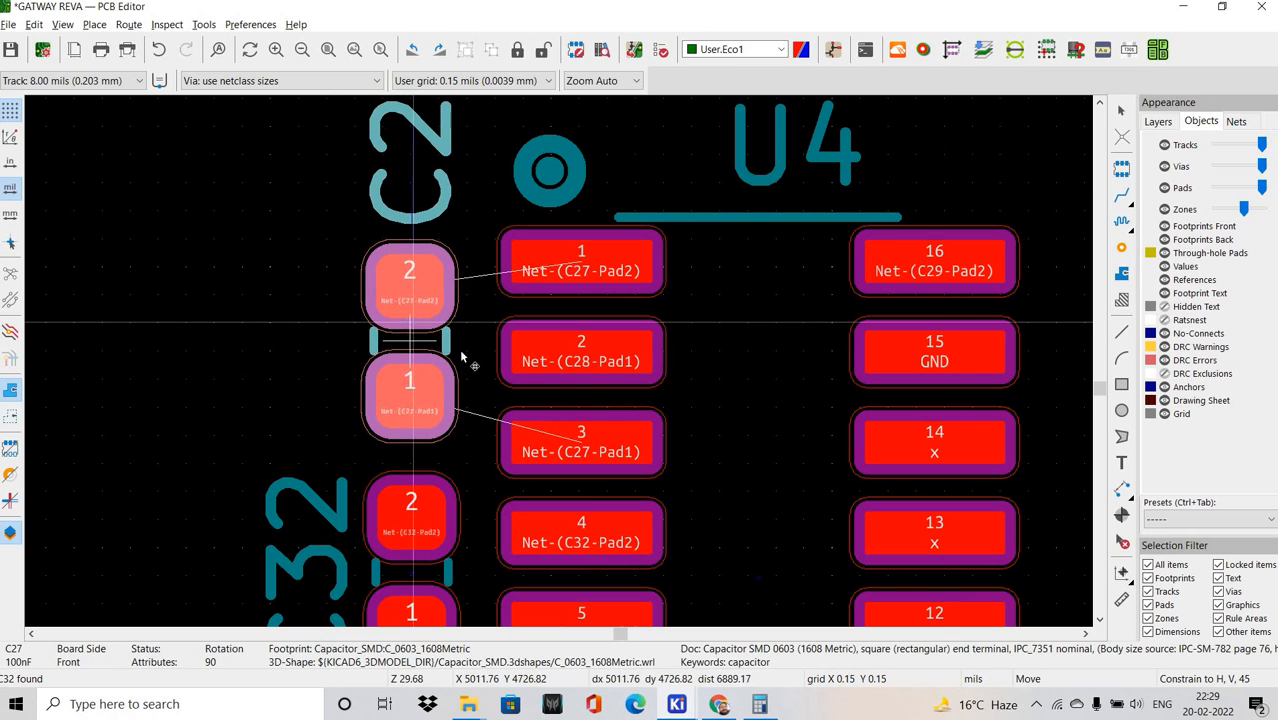
{"action": "key", "text": "alt+Tab"}
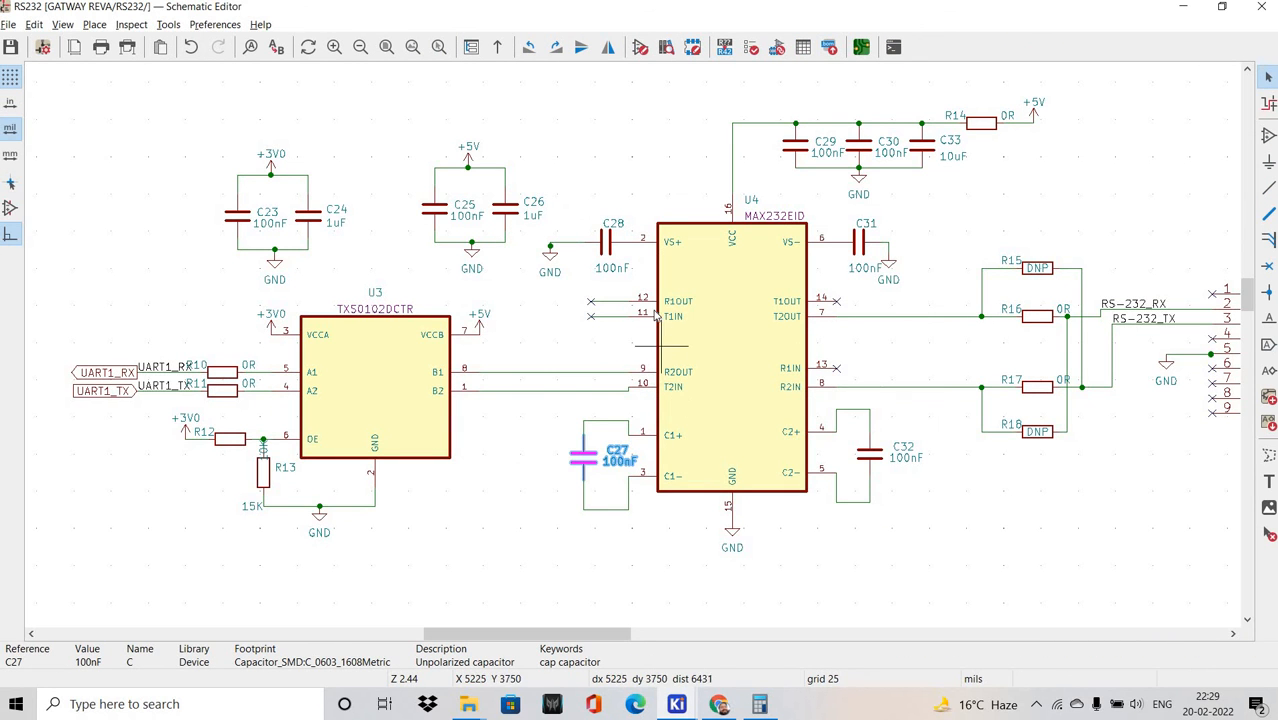
{"action": "key", "text": "alt+Tab"}
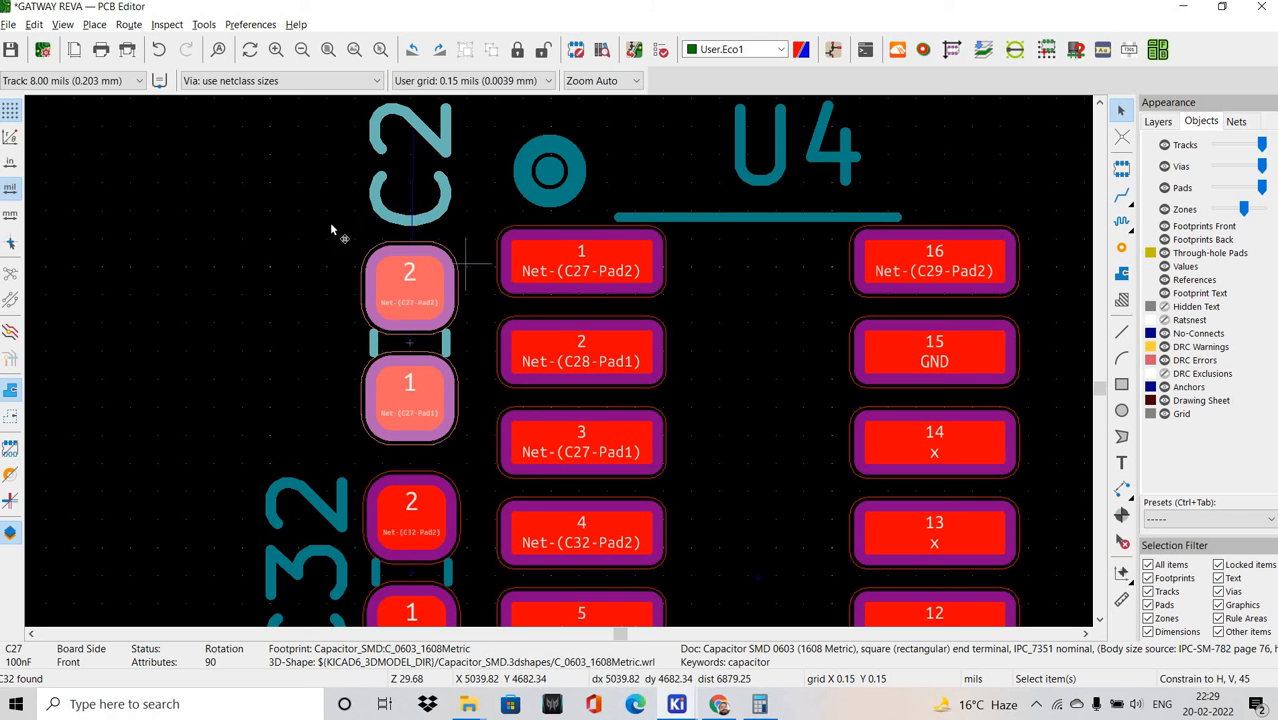
{"action": "scroll", "coordinate": [570, 284], "scroll_direction": "up", "scroll_amount": 2}
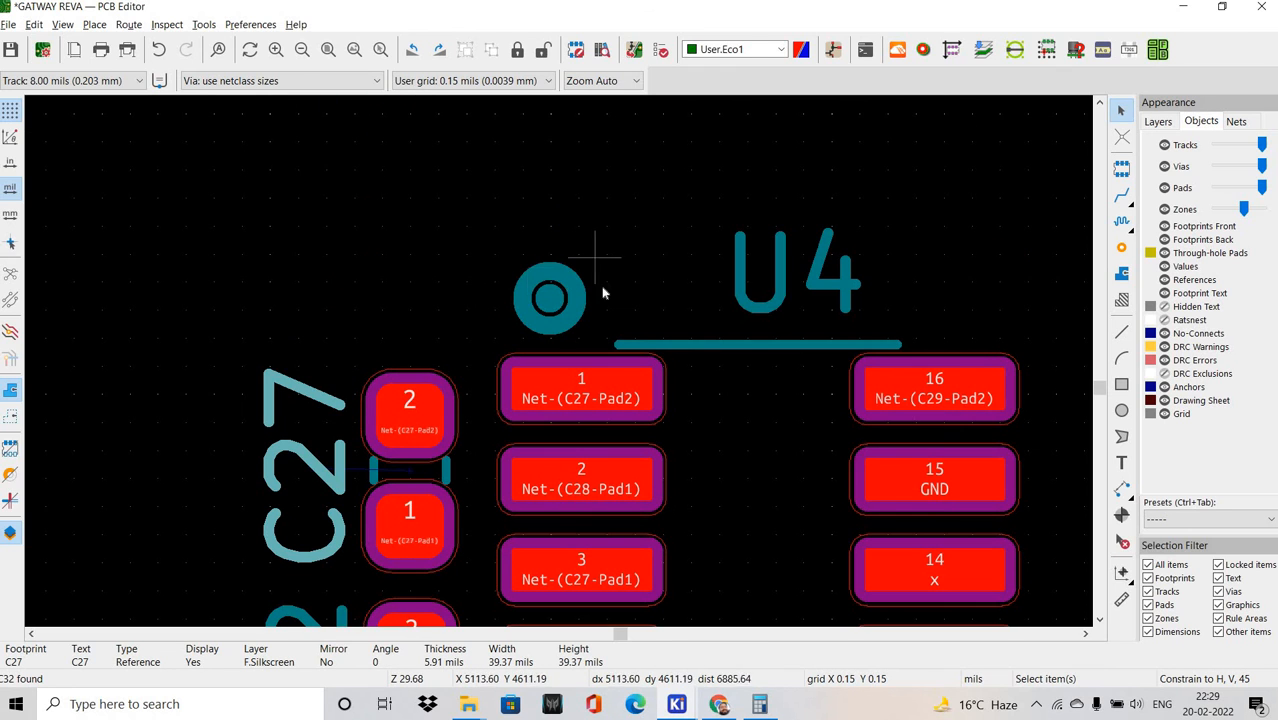
Pick C28 from the schematic, rotate it by 180°, and place it on the board above C27 near U4's pin 1.
{"action": "middle_click_drag", "start_coordinate": [573, 333], "coordinate": [485, 277]}
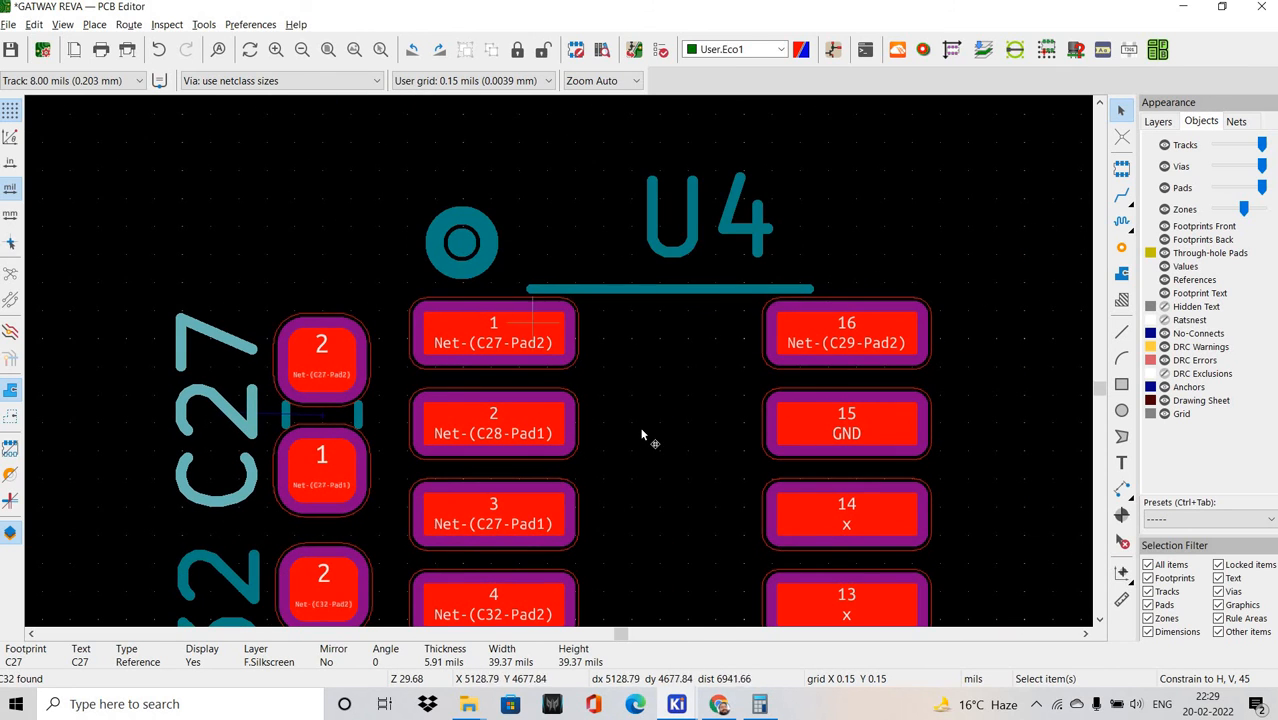
{"action": "key", "text": "alt+Tab"}
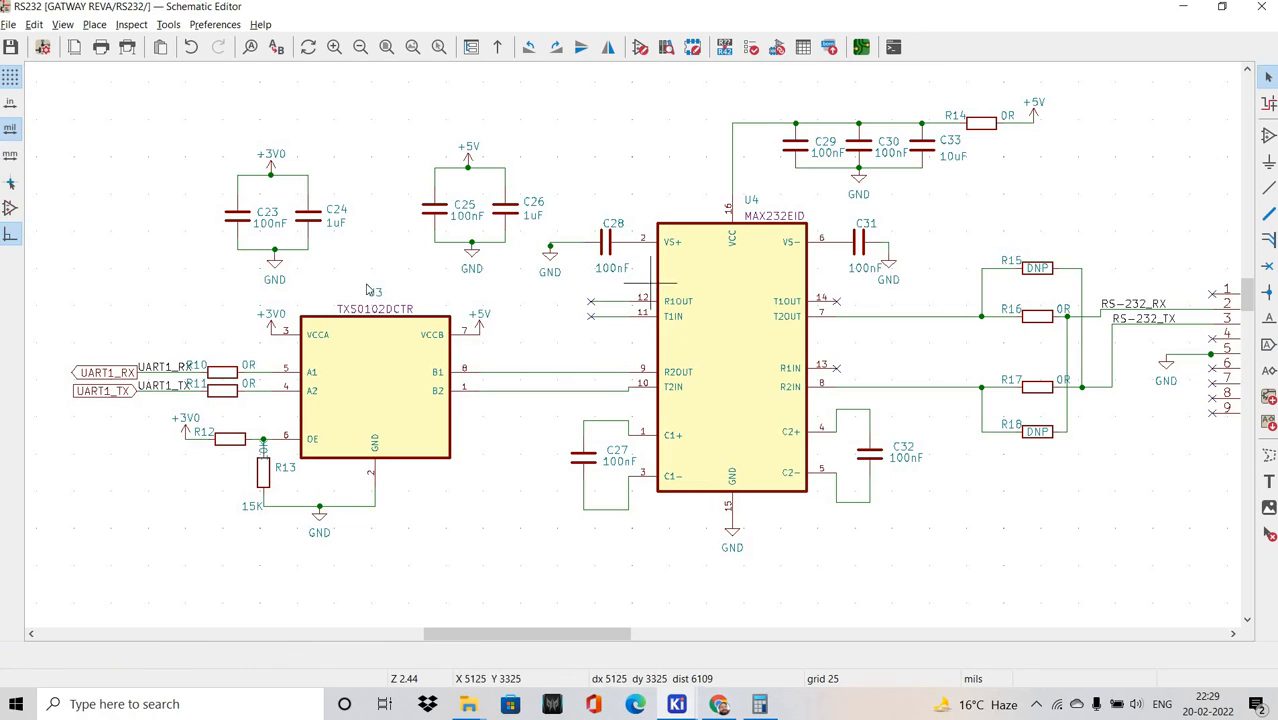
{"action": "key", "text": "alt+Tab"}
{"action": "key", "text": "alt+Tab"}
{"action": "left_click", "coordinate": [604, 243]}
{"action": "key", "text": "alt+Tab"}
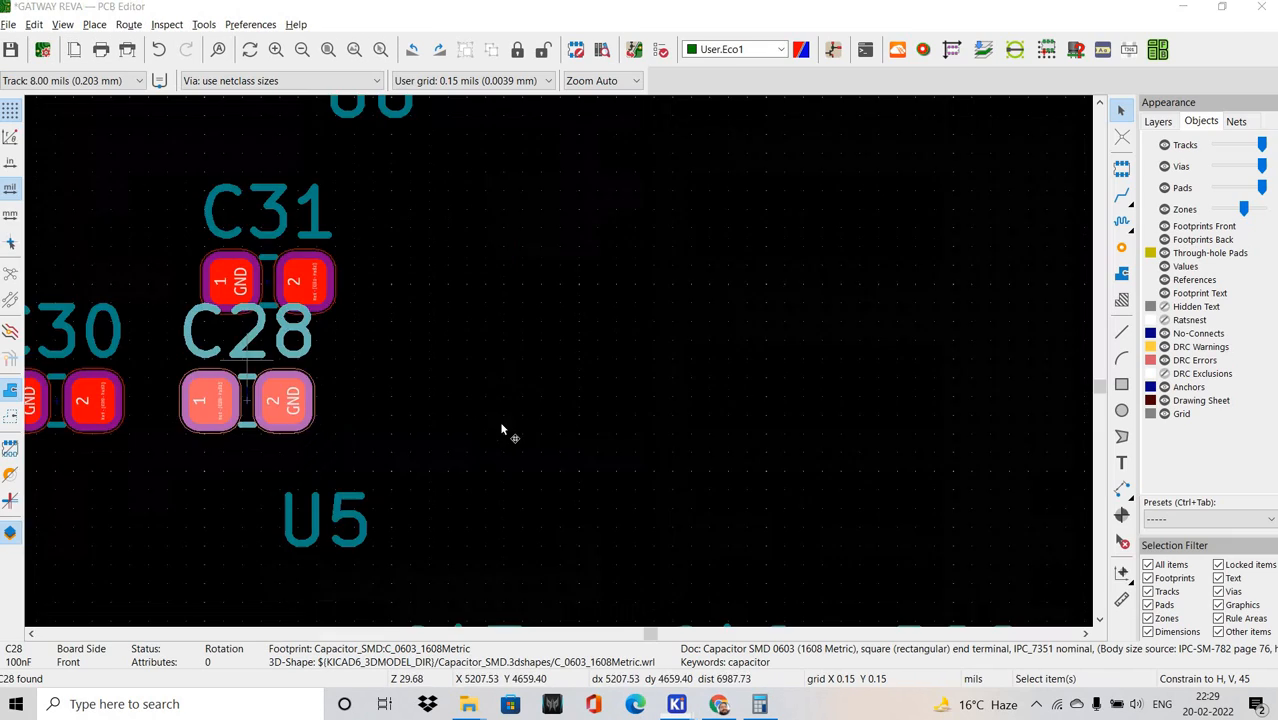
{"action": "scroll", "coordinate": [543, 424], "scroll_direction": "down", "scroll_amount": 4}
{"action": "key", "text": "m"}
{"action": "scroll", "coordinate": [554, 247], "scroll_direction": "down", "scroll_amount": 4}
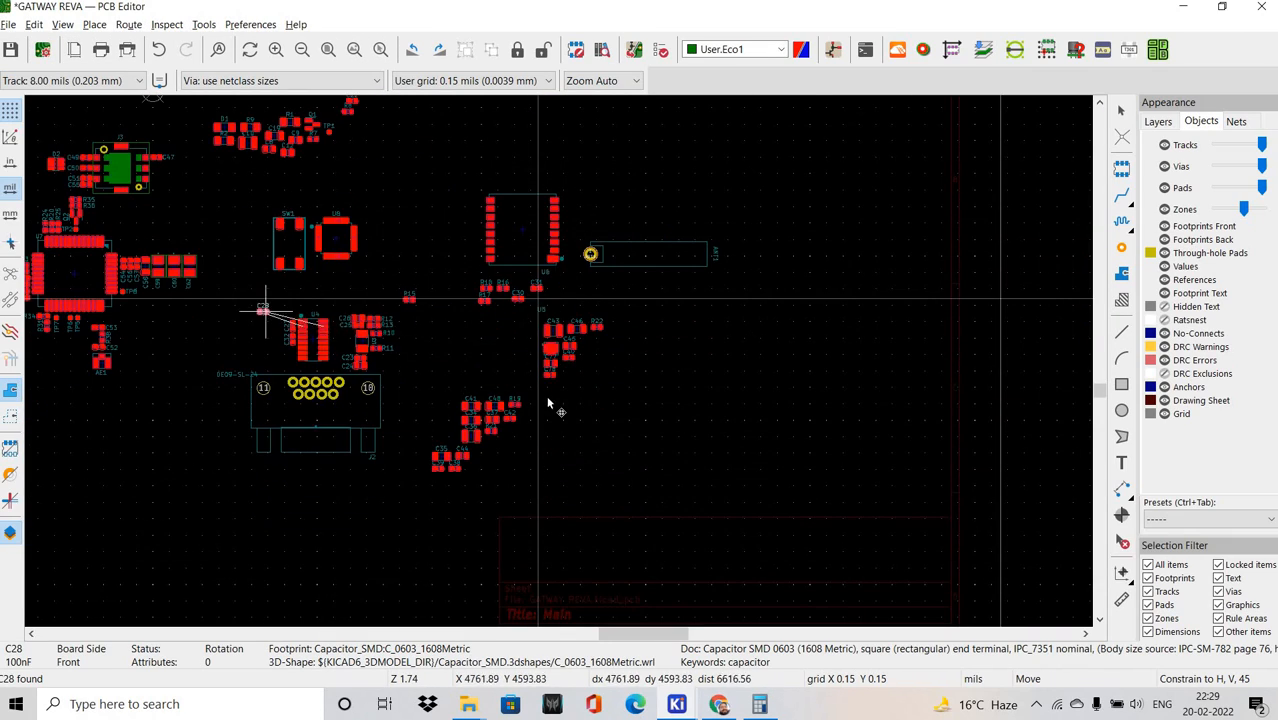
{"action": "scroll", "coordinate": [540, 392], "scroll_direction": "up", "scroll_amount": 10}
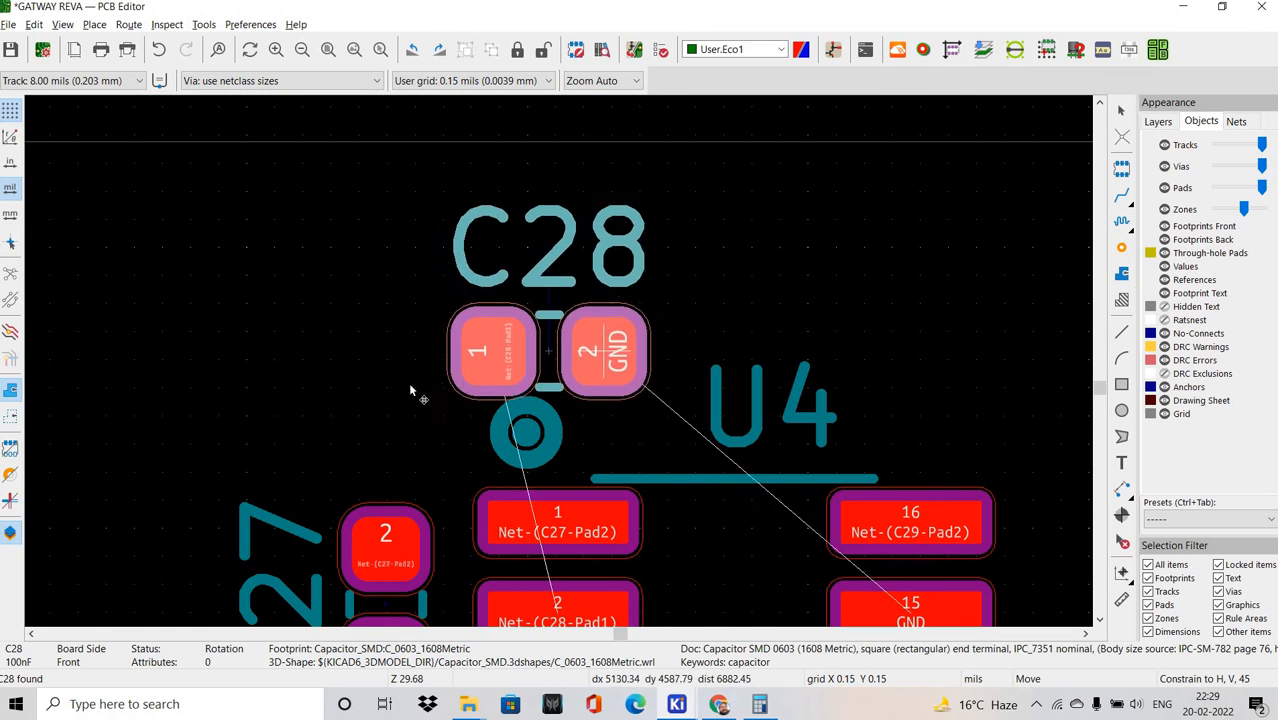
{"action": "key", "text": "r"}
{"action": "key", "text": "r"}
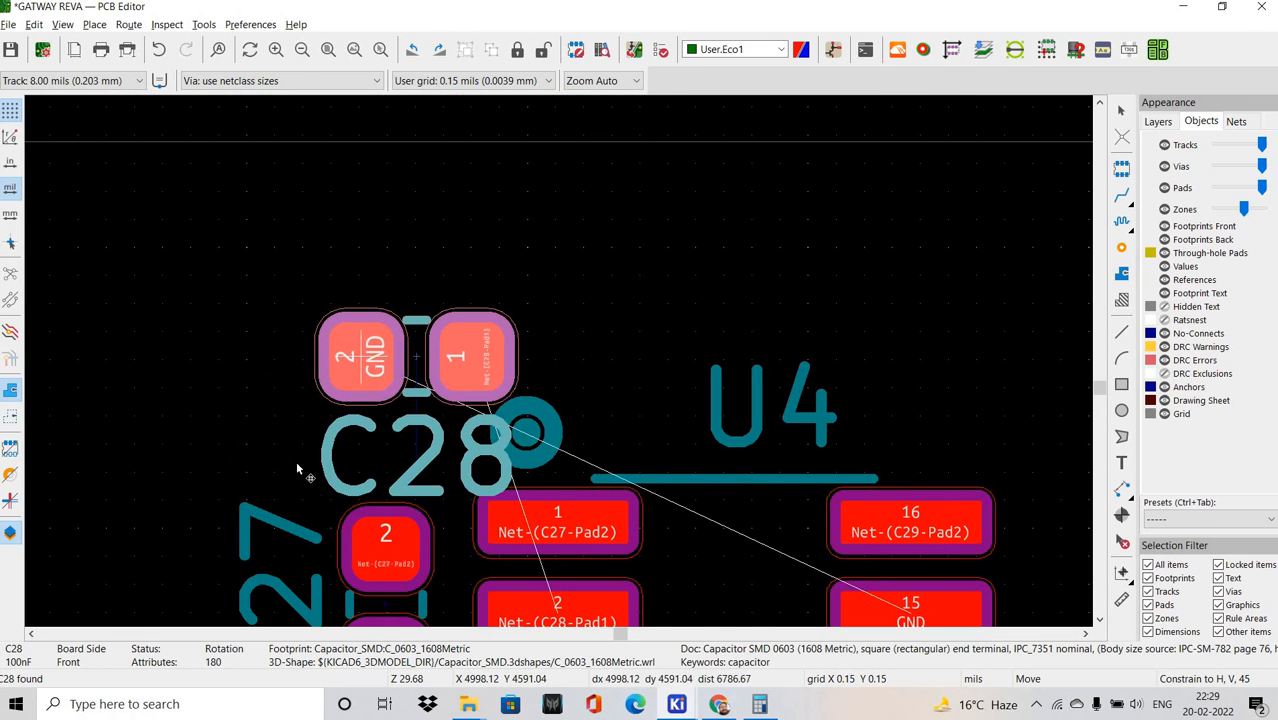
{"action": "left_click", "coordinate": [319, 371]}
Place C28's label beside its GND pad, and shift C28 slightly closer to C27.
{"action": "left_click_drag", "start_coordinate": [374, 471], "coordinate": [141, 394]}
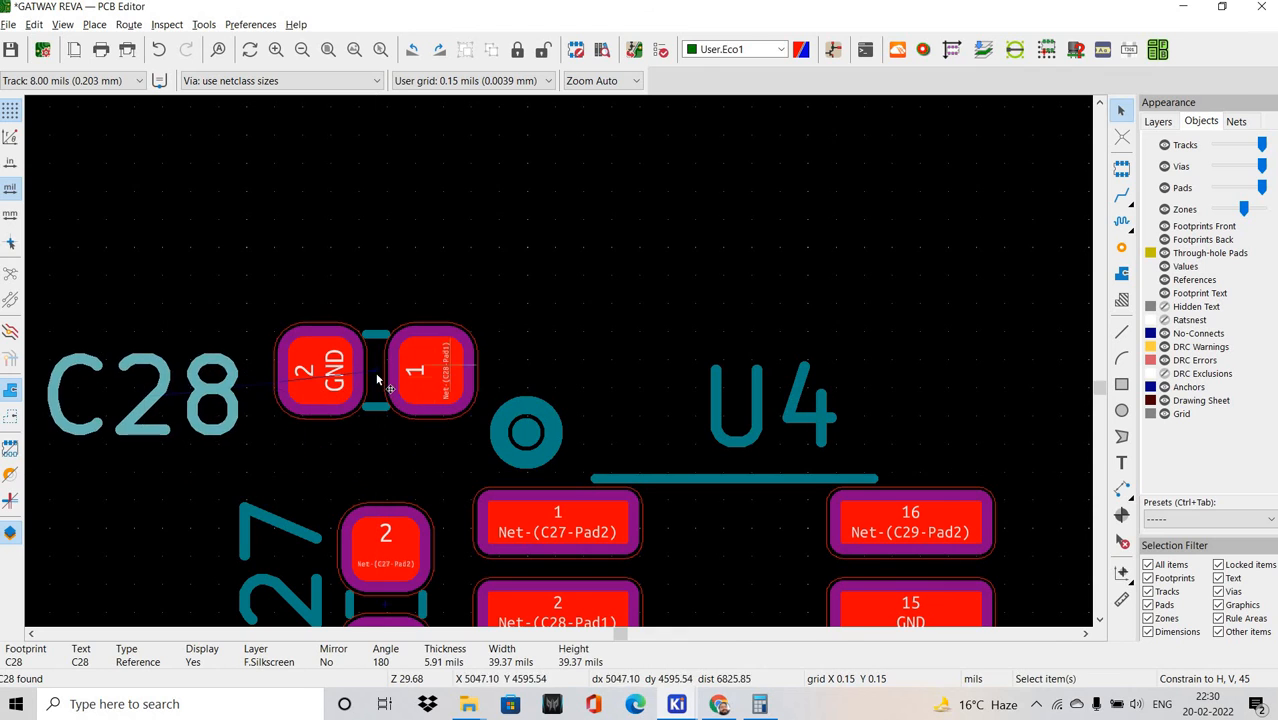
{"action": "left_click", "coordinate": [377, 379]}
{"action": "mouse_move", "coordinate": [349, 410]}
{"action": "left_mouse_down"}
{"action": "mouse_move", "coordinate": [371, 412]}
{"action": "mouse_move", "coordinate": [356, 419]}
{"action": "left_mouse_up"}
{"action": "scroll", "coordinate": [572, 331], "scroll_direction": "down", "scroll_amount": 2, "text": "shift"}
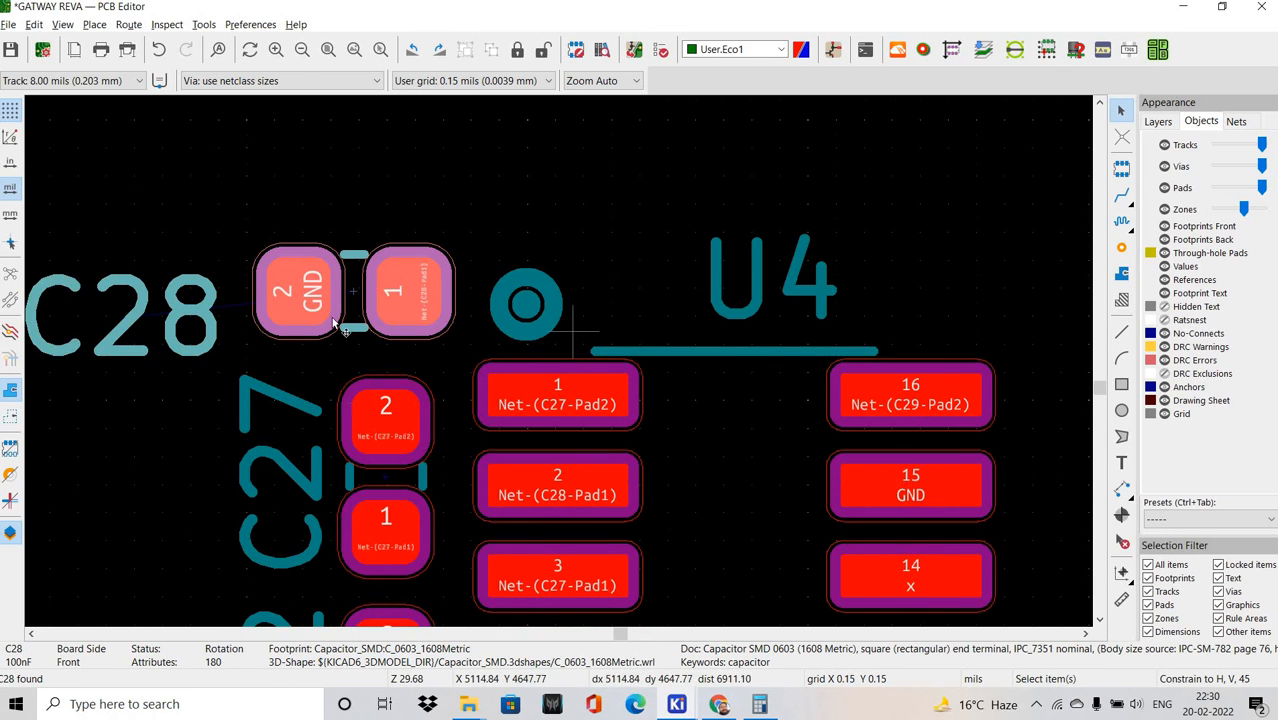
Place C28 vertically above U4's outline beside the pin 1 marker, with pad 1 facing U4, and move U4's label clear of it.
{"action": "left_click_drag", "start_coordinate": [342, 289], "coordinate": [589, 284]}
{"action": "key", "text": "r"}
{"action": "key", "text": "r"}
{"action": "key", "text": "r"}
{"action": "key", "text": "r"}
{"action": "key", "text": "r"}
{"action": "key", "text": "r"}
{"action": "key", "text": "r"}
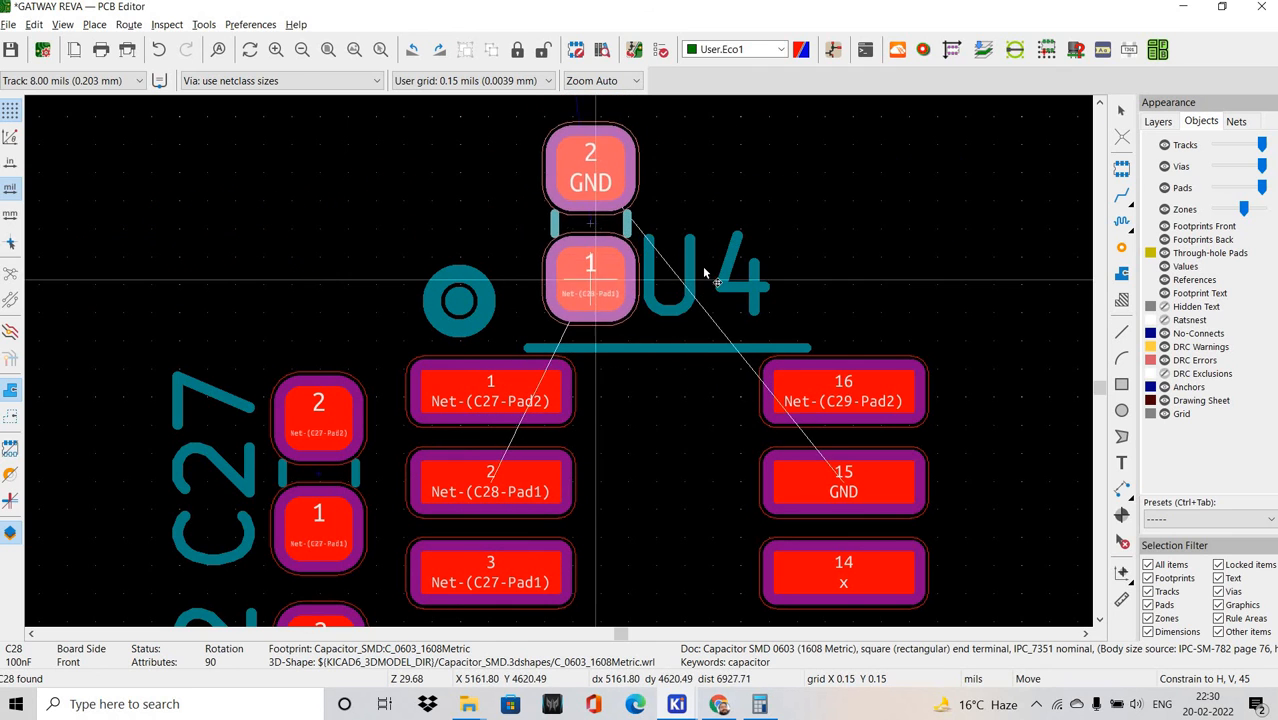
{"action": "left_click_drag", "start_coordinate": [704, 275], "coordinate": [756, 199]}
{"action": "scroll", "coordinate": [741, 208], "scroll_direction": "down", "scroll_amount": 1, "text": "shift"}
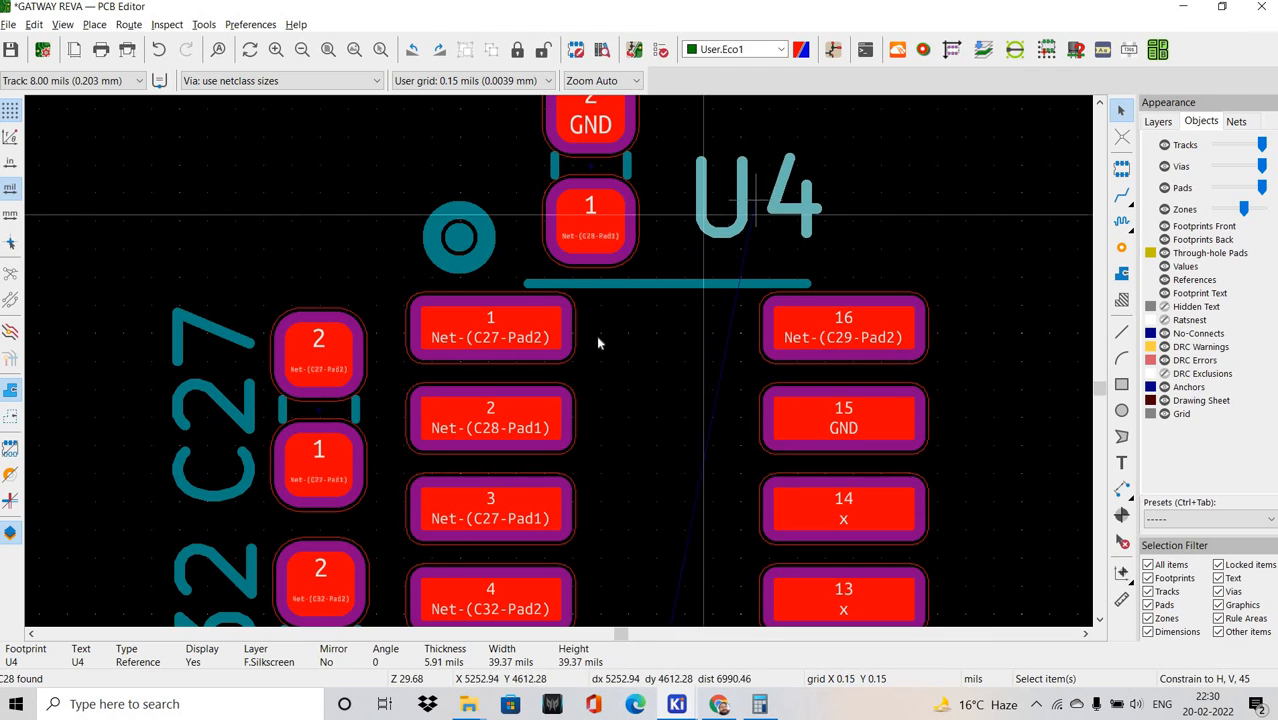
Bring up the footprint actions for U4.
{"action": "scroll", "coordinate": [619, 334], "scroll_direction": "down", "scroll_amount": 1, "text": "shift"}
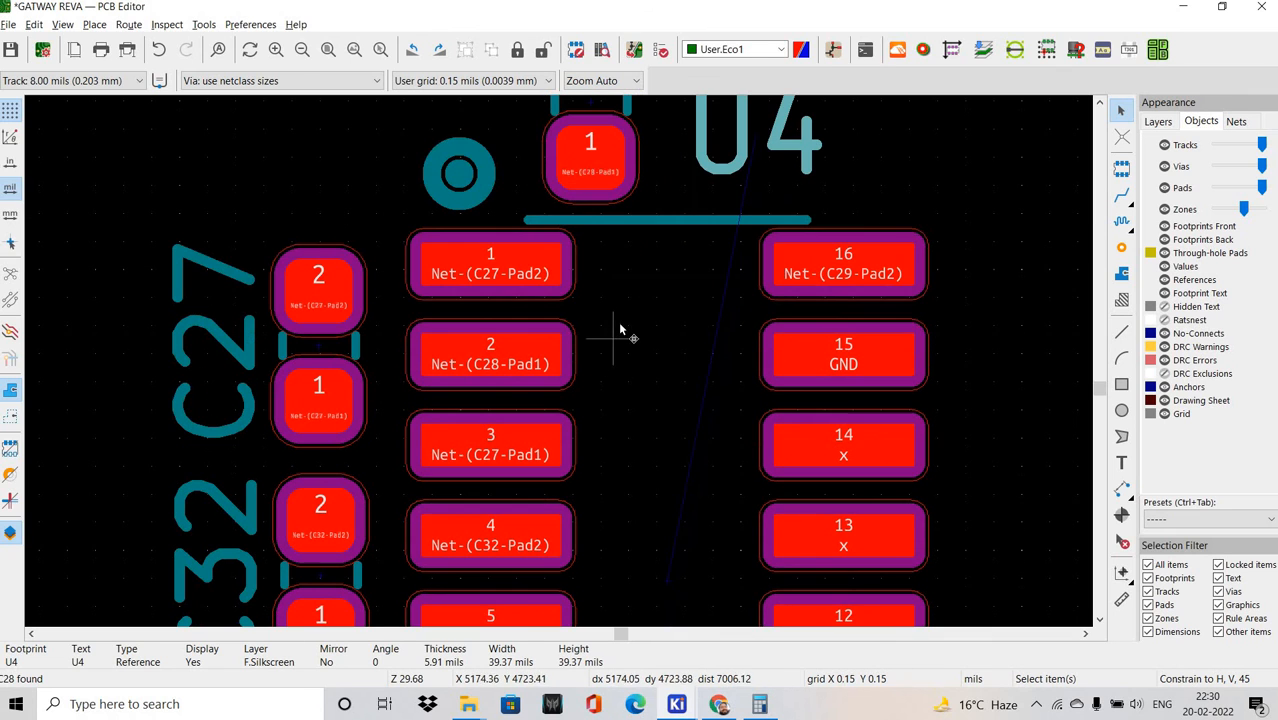
{"action": "right_click", "coordinate": [670, 459]}
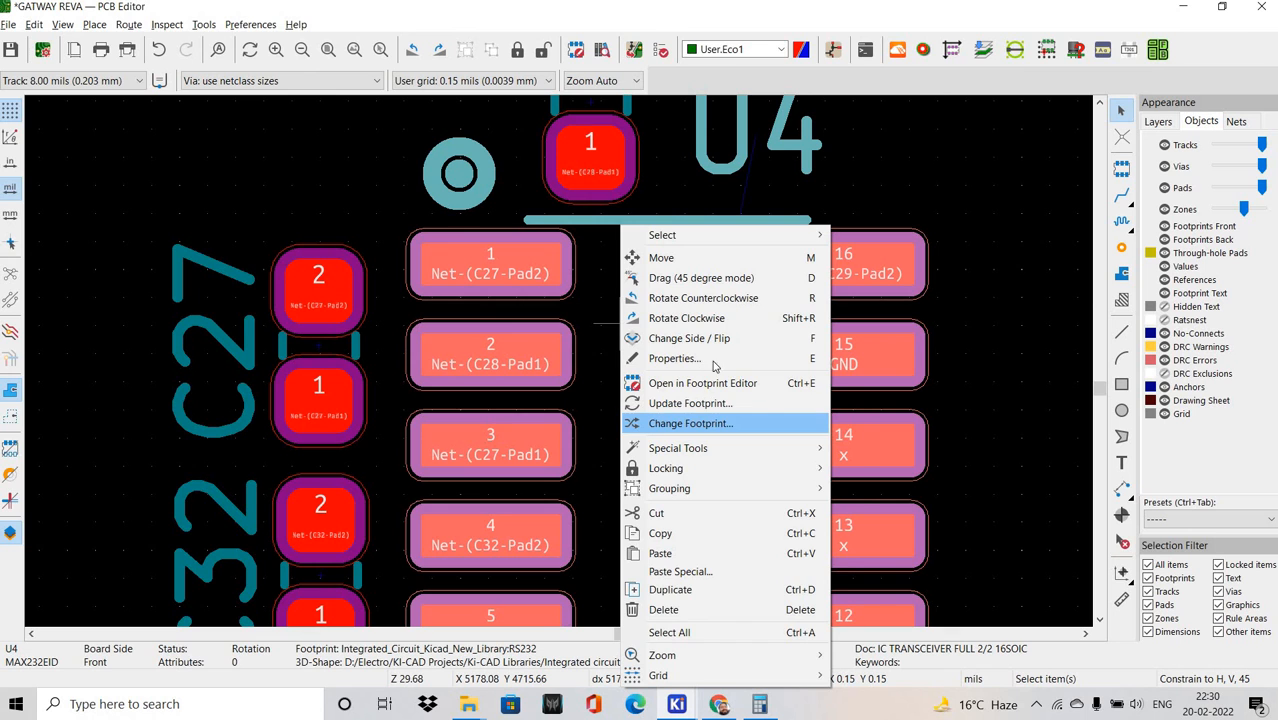
Open U4's footprint for editing, move the pin-1 marker circles to the outline corner beside pad 1, and update the board.
{"action": "left_click", "coordinate": [676, 358]}
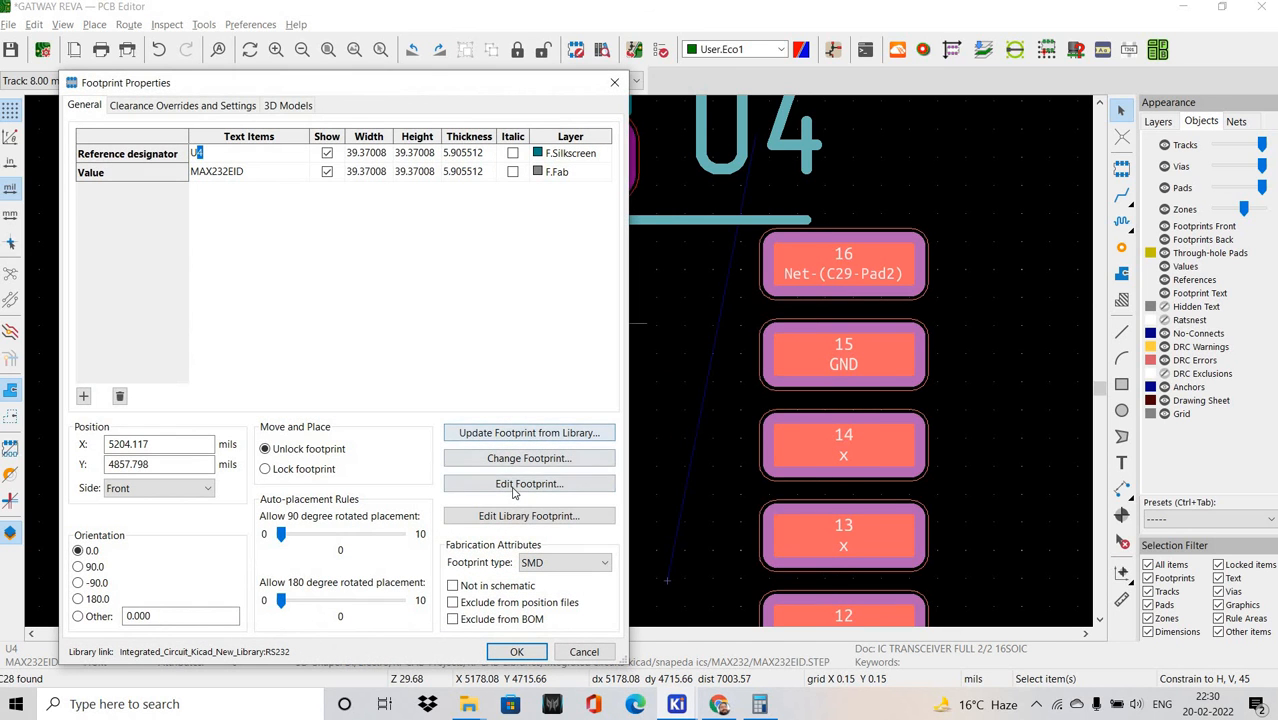
{"action": "left_click", "coordinate": [529, 483]}
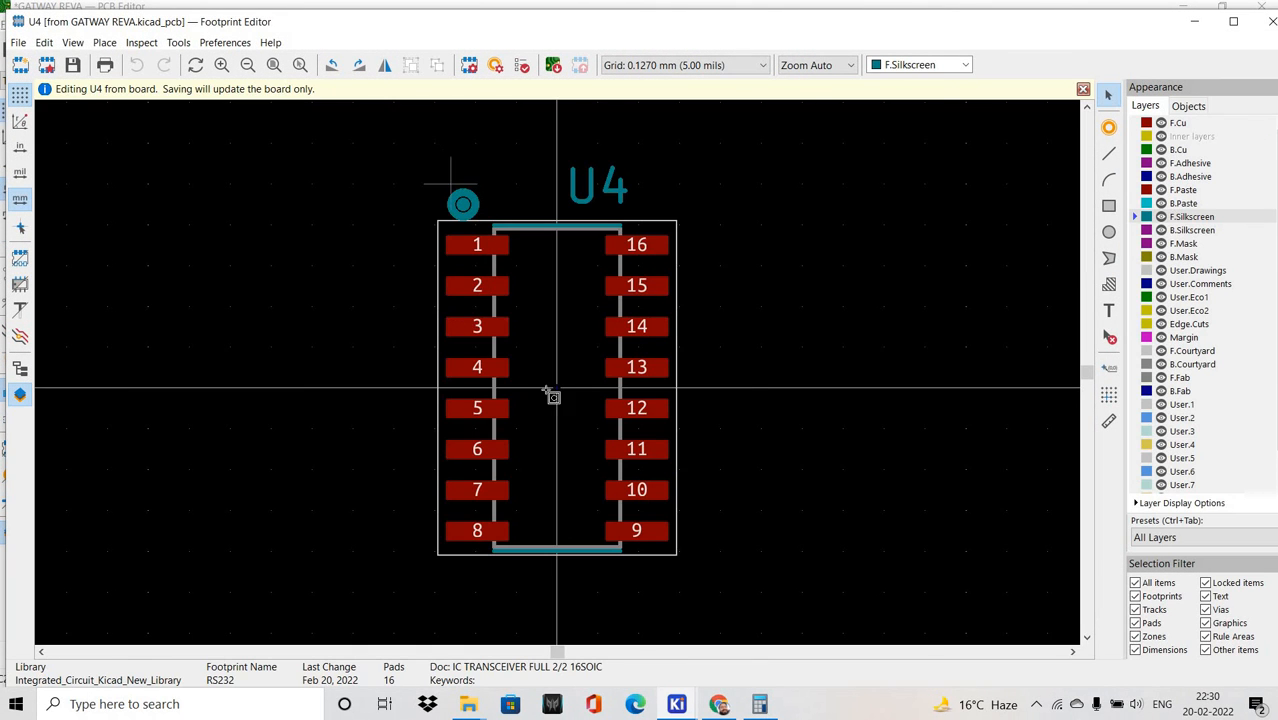
{"action": "scroll", "coordinate": [460, 195], "scroll_direction": "up", "scroll_amount": 3}
{"action": "left_click_drag", "start_coordinate": [456, 313], "coordinate": [651, 442]}
{"action": "key", "text": "m"}
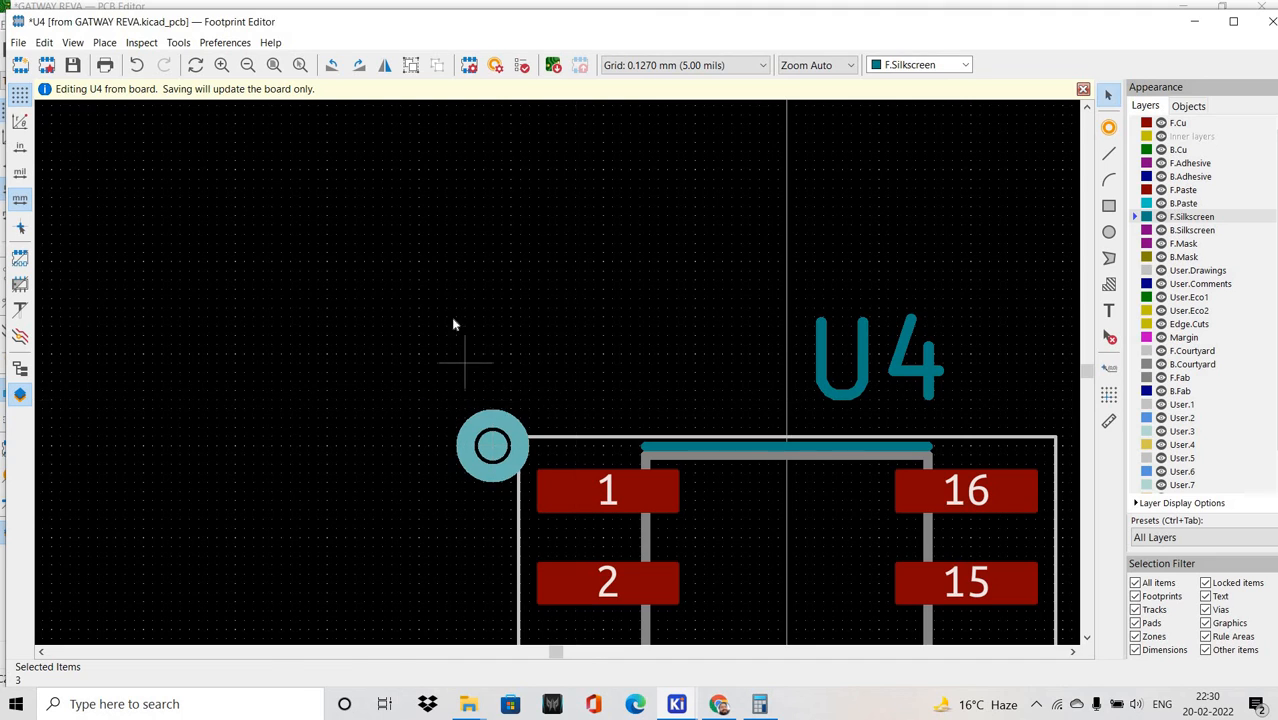
{"action": "left_click", "coordinate": [453, 324]}
{"action": "middle_click_drag", "start_coordinate": [510, 388], "coordinate": [355, 213]}
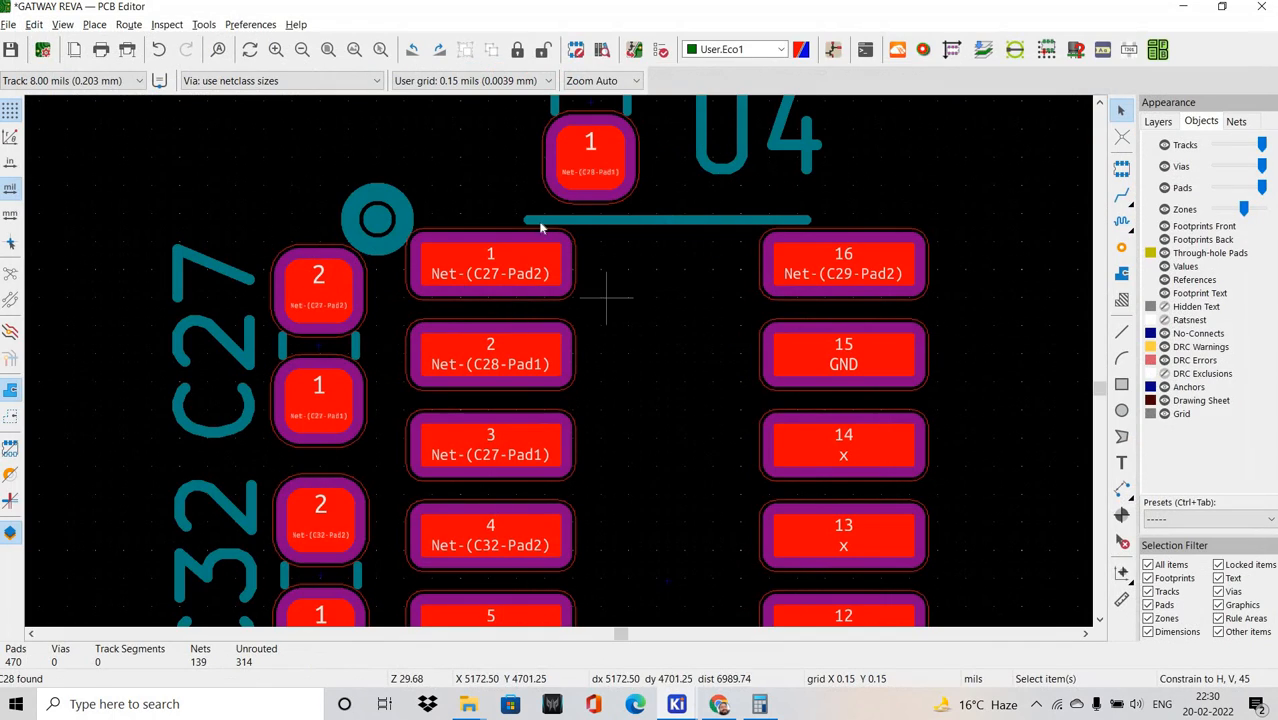
Move capacitor C28 above pad 1 of U4 and rotate it to 0 degrees with its GND pad facing the U4 label.
{"action": "scroll", "coordinate": [587, 163], "scroll_direction": "up", "scroll_amount": 1, "text": "shift"}
{"action": "left_click", "coordinate": [590, 177]}
{"action": "key", "text": "m"}
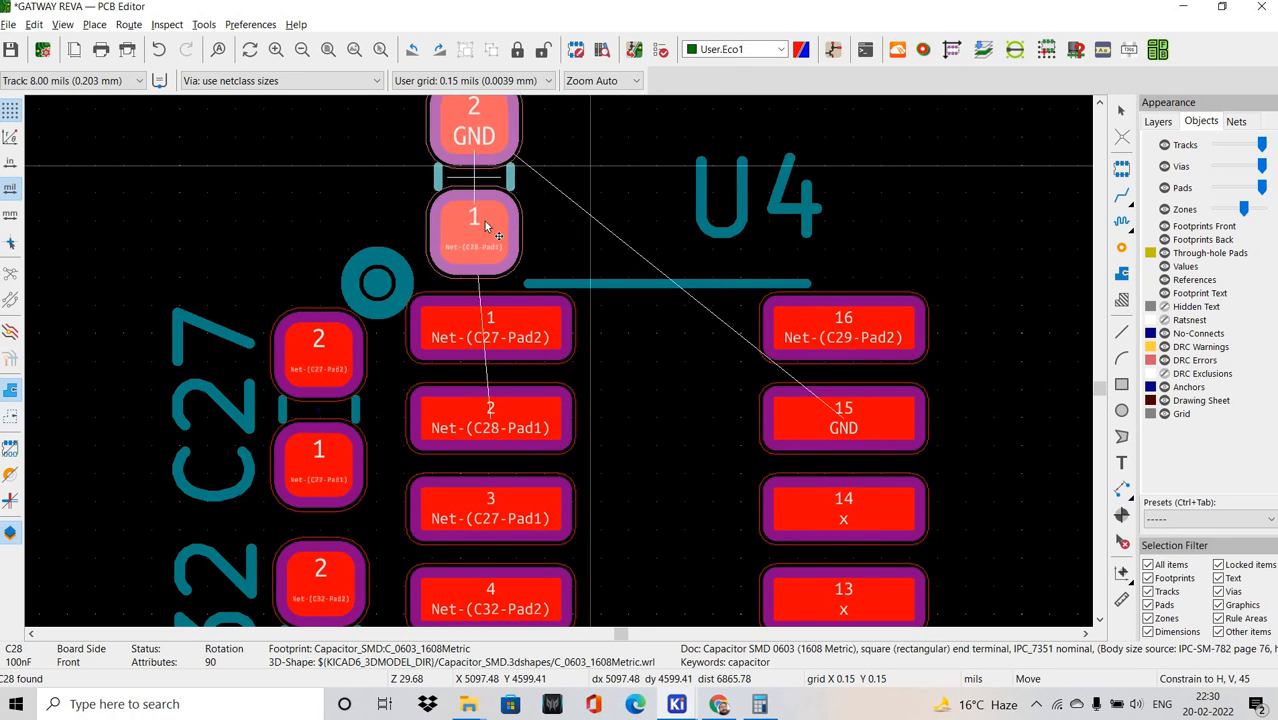
{"action": "scroll", "coordinate": [485, 224], "scroll_direction": "up", "scroll_amount": 1, "text": "shift"}
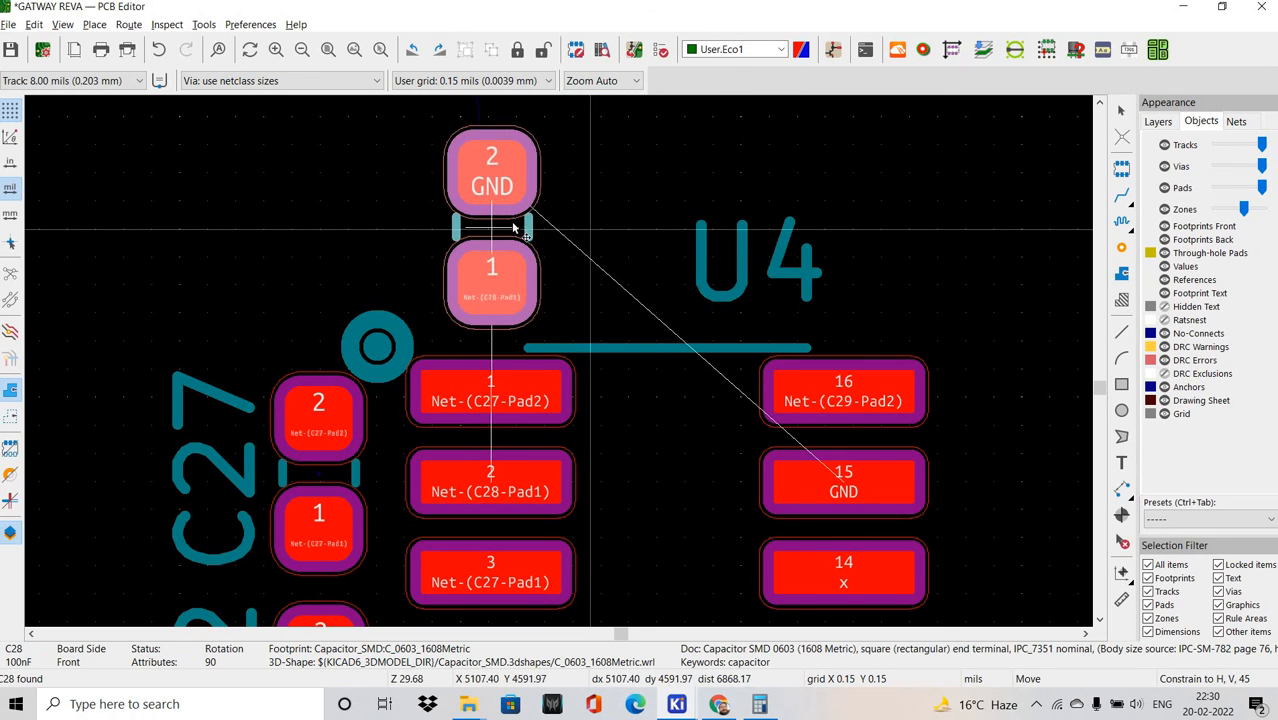
{"action": "key", "text": "r"}
{"action": "key", "text": "r"}
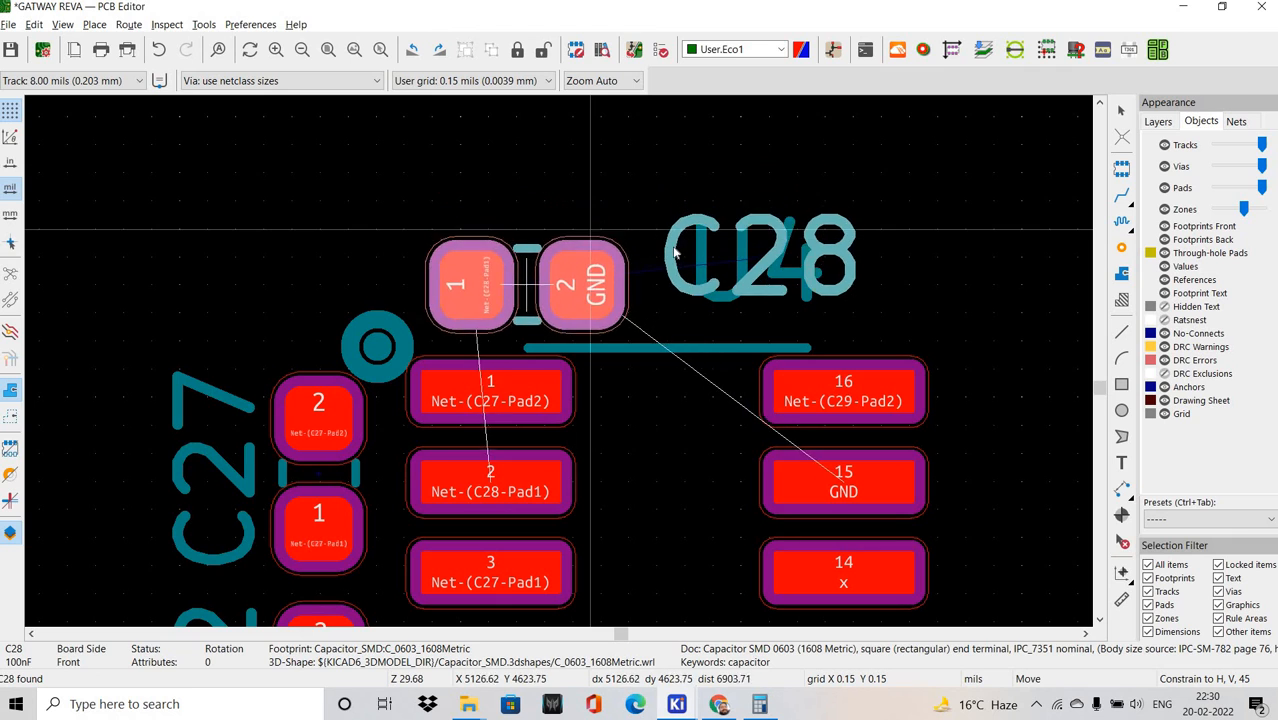
{"action": "left_click", "coordinate": [533, 318]}
Reposition the C28 reference text directly above the capacitor and the U4 reference text close beside C28.
{"action": "left_click_drag", "start_coordinate": [700, 230], "coordinate": [514, 184]}
{"action": "scroll", "coordinate": [524, 191], "scroll_direction": "down", "scroll_amount": 2}
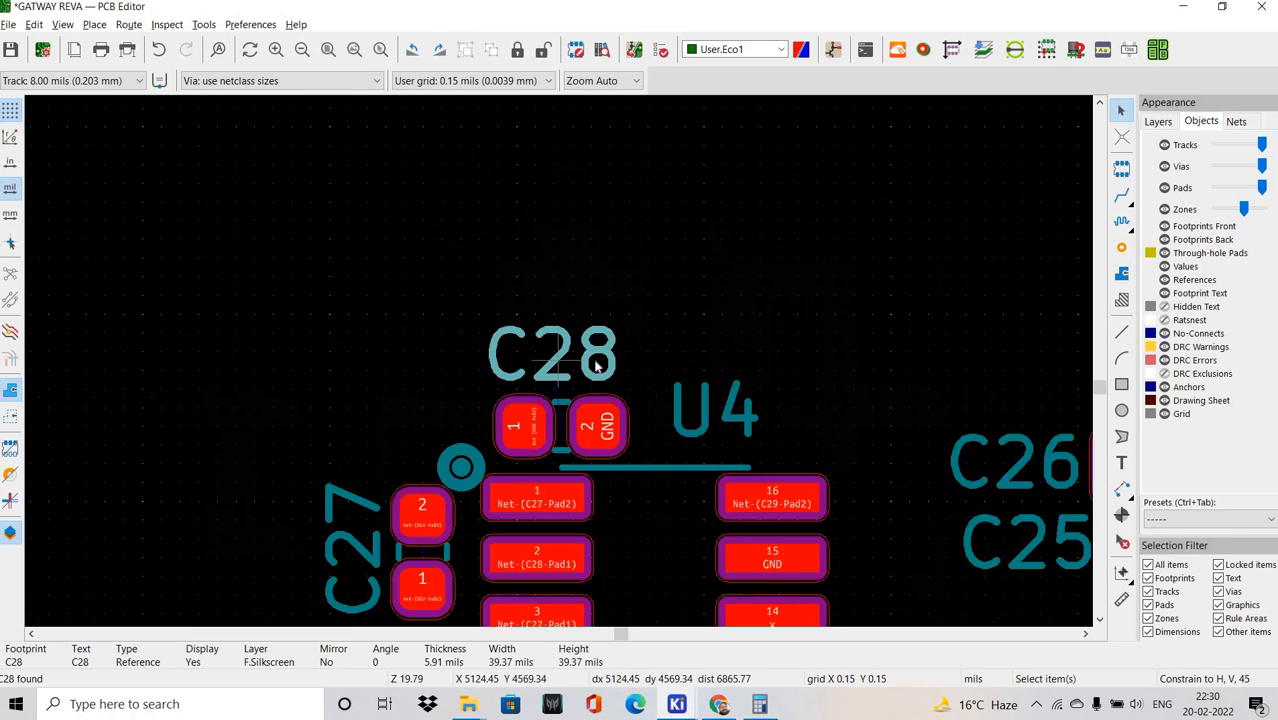
{"action": "scroll", "coordinate": [620, 300], "scroll_direction": "down", "scroll_amount": 1, "text": "shift"}
{"action": "left_click_drag", "start_coordinate": [604, 304], "coordinate": [582, 368]}
{"action": "scroll", "coordinate": [664, 311], "scroll_direction": "down", "scroll_amount": 2, "text": "shift"}
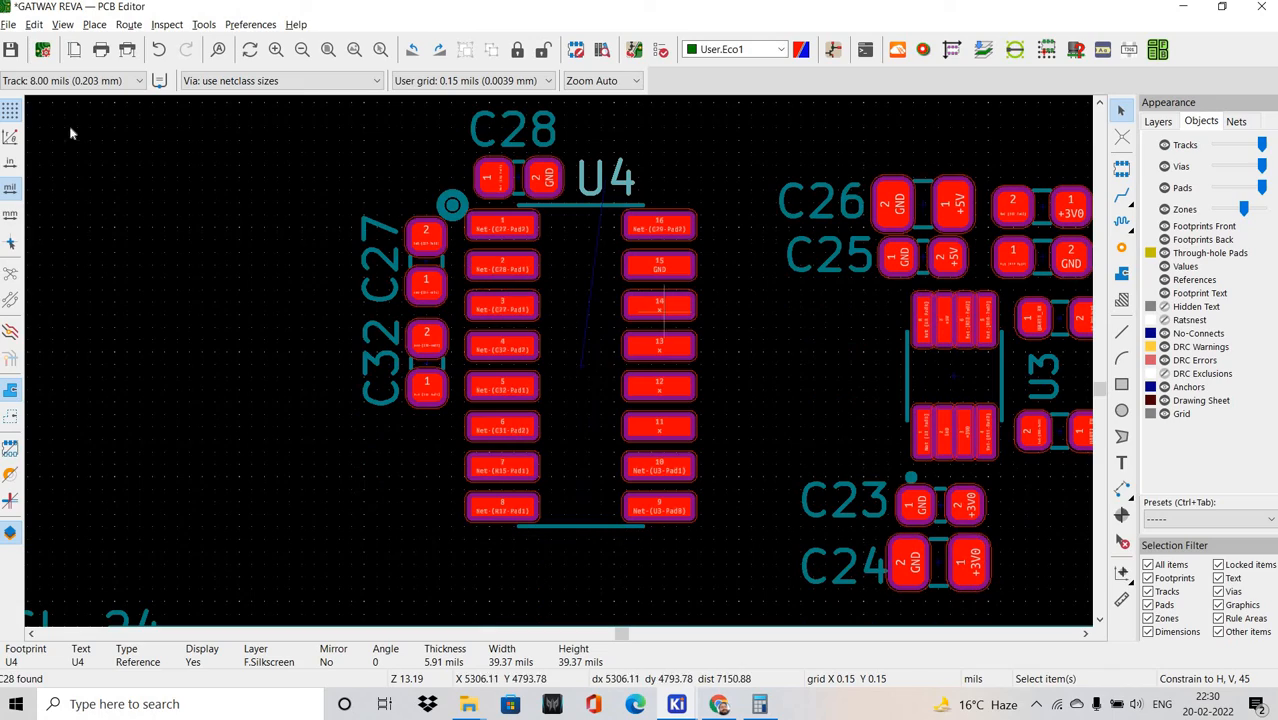
Cross-check capacitor C32 at U4 between the RS232 schematic and the board layout.
{"action": "scroll", "coordinate": [536, 479], "scroll_direction": "up", "scroll_amount": 1, "text": "shift"}
{"action": "scroll", "coordinate": [539, 495], "scroll_direction": "up", "scroll_amount": 1, "text": "ctrl"}
{"action": "key", "text": "alt+Tab"}
{"action": "left_click", "coordinate": [539, 494]}
{"action": "scroll", "coordinate": [540, 480], "scroll_direction": "down", "scroll_amount": 1, "text": "ctrl"}
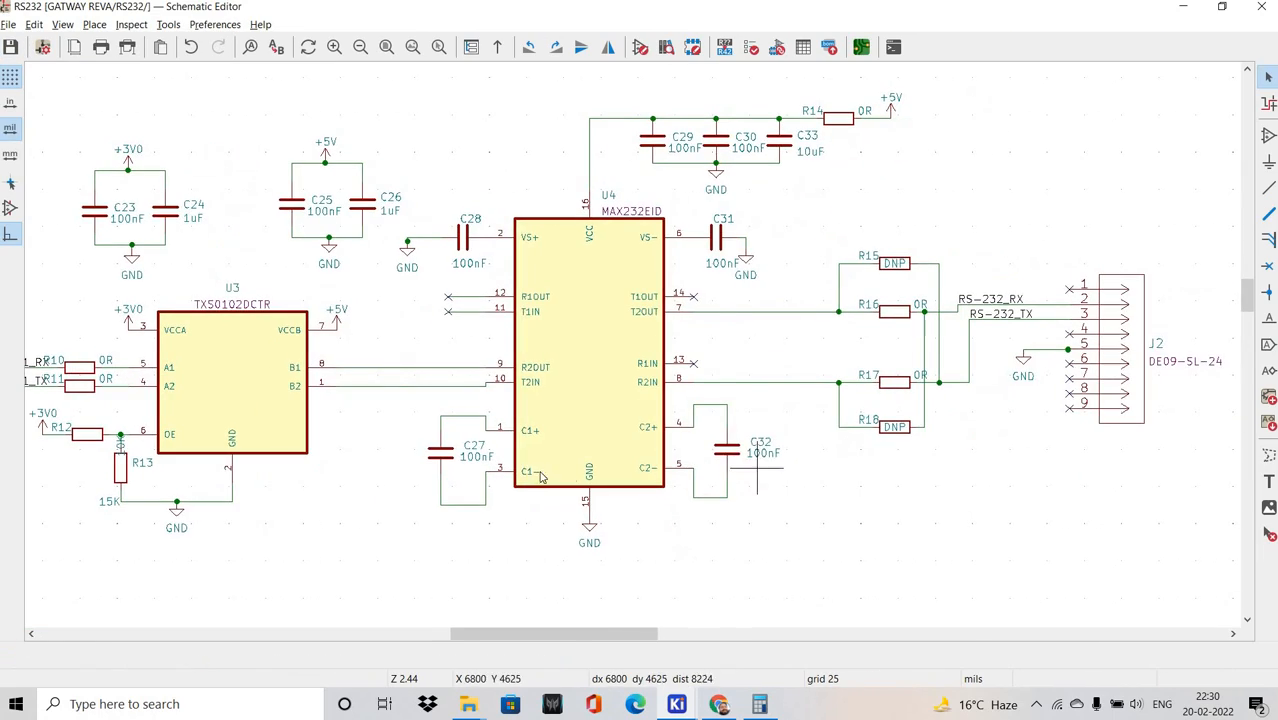
{"action": "key", "text": "alt+Tab"}
{"action": "scroll", "coordinate": [501, 425], "scroll_direction": "down", "scroll_amount": 1}
{"action": "scroll", "coordinate": [483, 394], "scroll_direction": "down", "scroll_amount": 1}
{"action": "scroll", "coordinate": [645, 371], "scroll_direction": "up", "scroll_amount": 1, "text": "shift"}
{"action": "key", "text": "alt+Tab"}
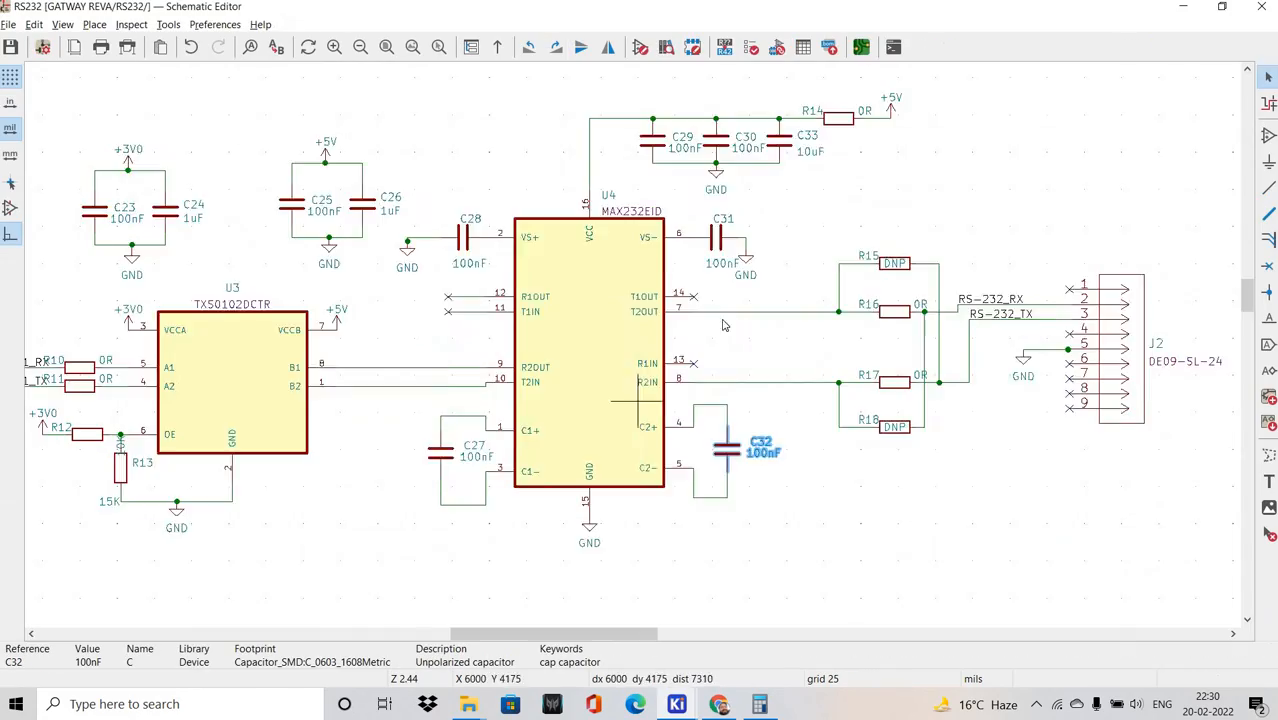
Select capacitor C31 in the RS232 schematic and locate its footprint on the board.
{"action": "scroll", "coordinate": [722, 320], "scroll_direction": "up", "scroll_amount": 1, "text": "shift"}
{"action": "key", "text": "alt+Tab"}
{"action": "scroll", "coordinate": [520, 342], "scroll_direction": "down", "scroll_amount": 2}
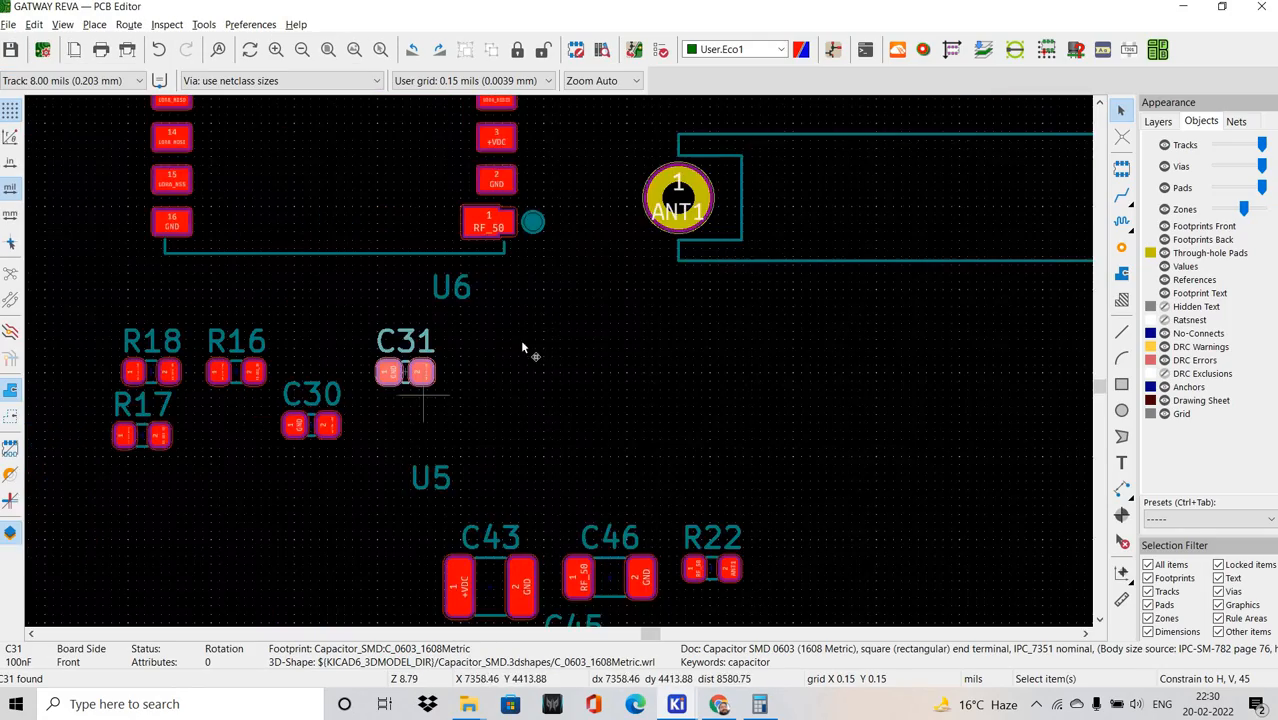
{"action": "middle_click_drag", "start_coordinate": [162, 534], "coordinate": [270, 497]}
Move C31 to U4, rotate it to 90 degrees, and place it directly below C32 beside pads 6 and 7.
{"action": "key", "text": "m"}
{"action": "scroll", "coordinate": [561, 359], "scroll_direction": "down", "scroll_amount": 4}
{"action": "scroll", "coordinate": [563, 342], "scroll_direction": "up", "scroll_amount": 10}
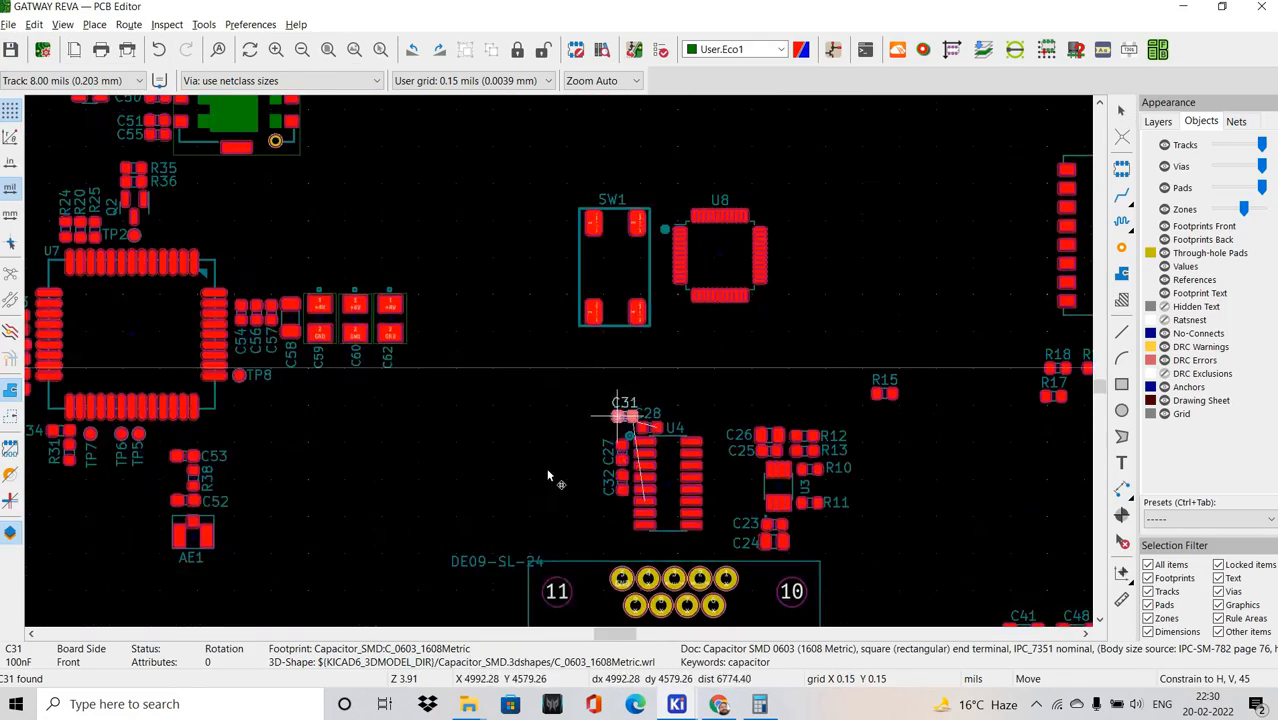
{"action": "key", "text": "r"}
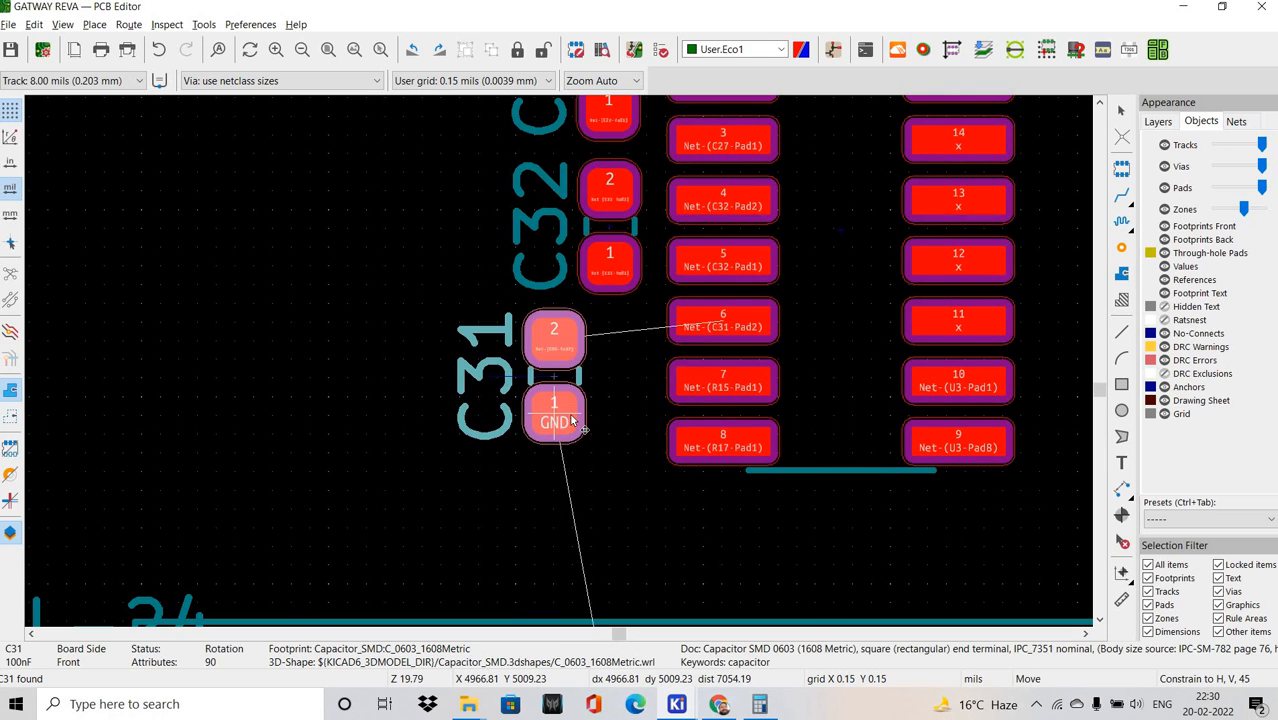
{"action": "key", "text": "r"}
{"action": "key", "text": "r"}
{"action": "key", "text": "r"}
{"action": "key", "text": "r"}
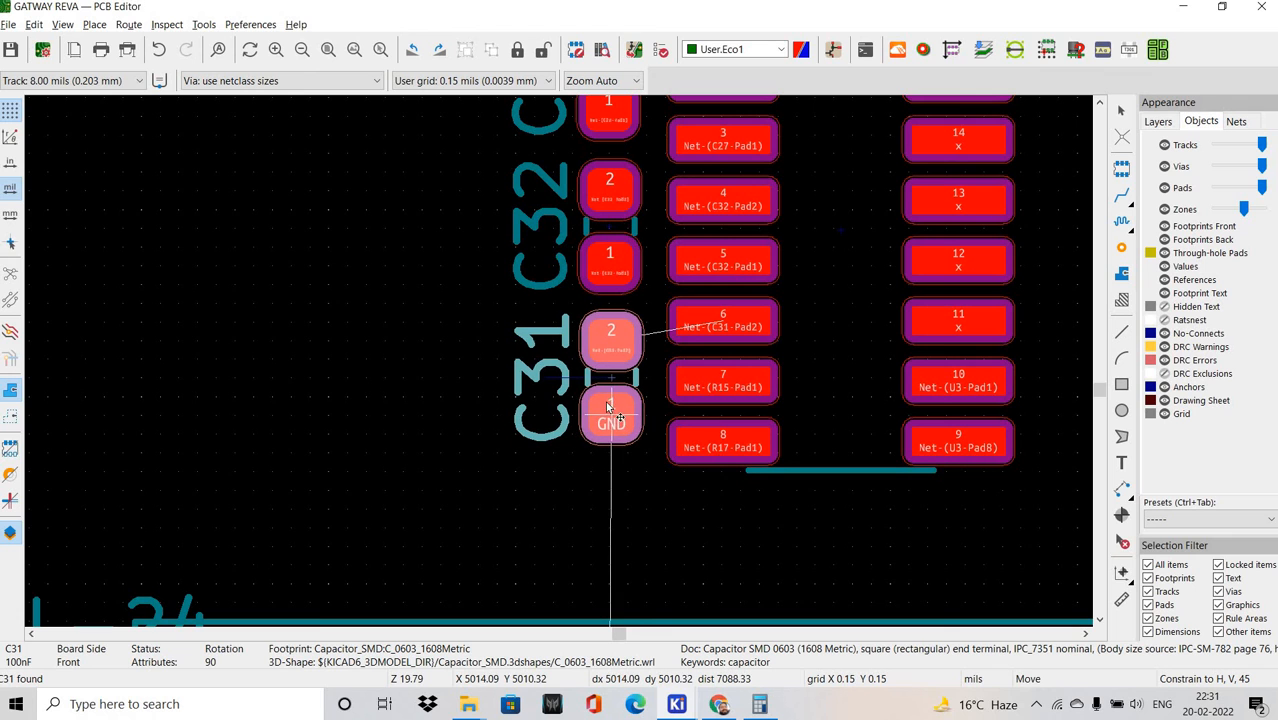
{"action": "left_click", "coordinate": [610, 416]}
{"action": "left_click", "coordinate": [610, 416]}
{"action": "key", "text": "Escape"}
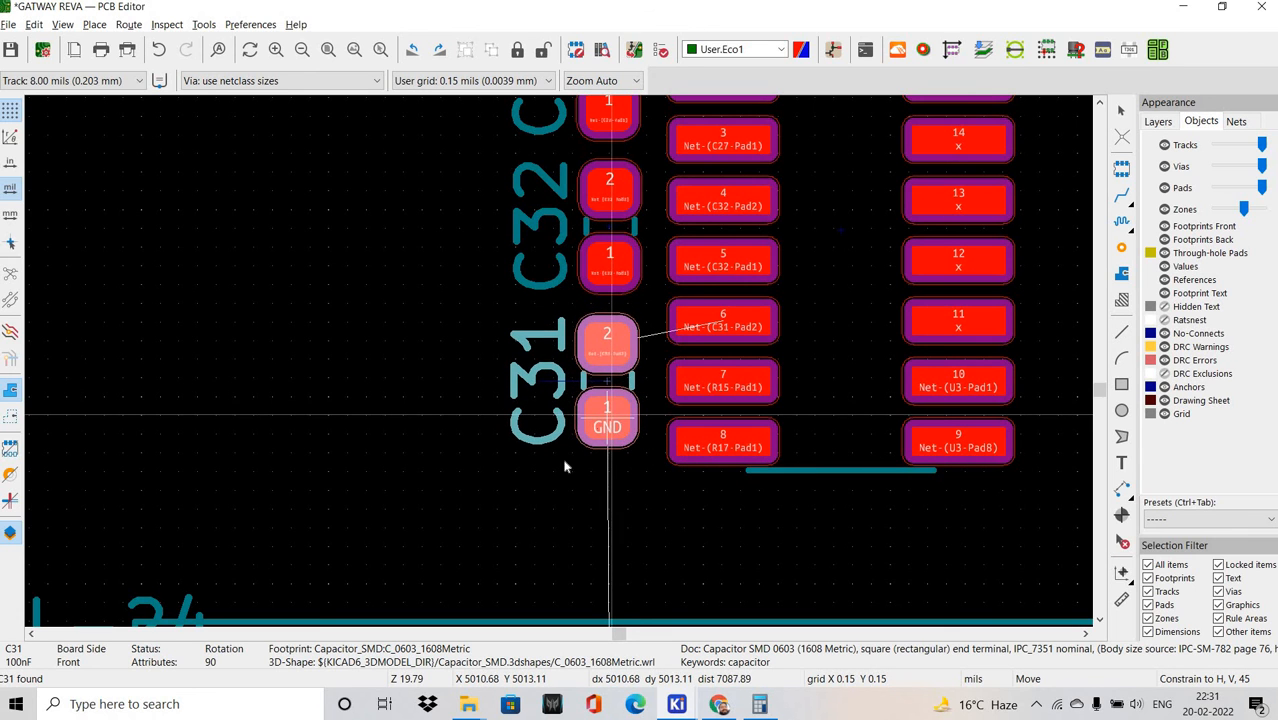
{"action": "key", "text": "Escape"}
Select capacitor C29 in the RS232 schematic and locate its footprint on the board.
{"action": "scroll", "coordinate": [560, 436], "scroll_direction": "down", "scroll_amount": 5}
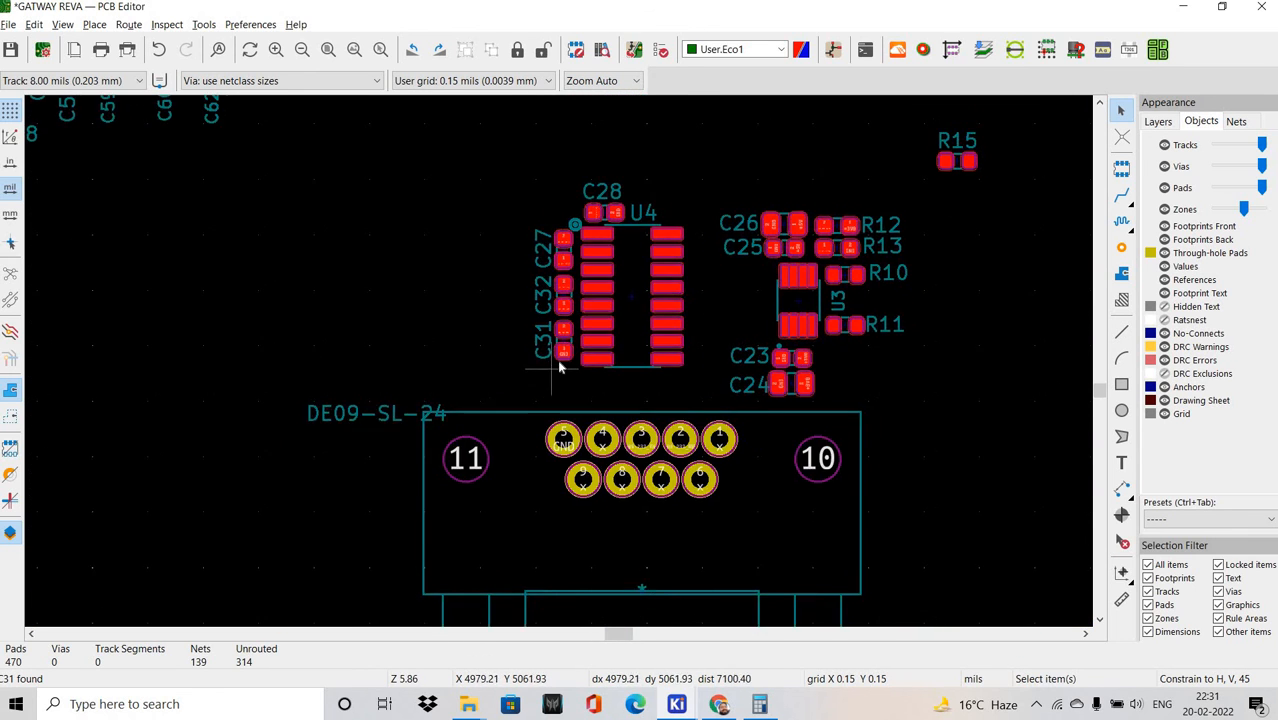
{"action": "scroll", "coordinate": [593, 447], "scroll_direction": "up", "scroll_amount": 3}
{"action": "scroll", "coordinate": [593, 447], "scroll_direction": "up", "scroll_amount": 2}
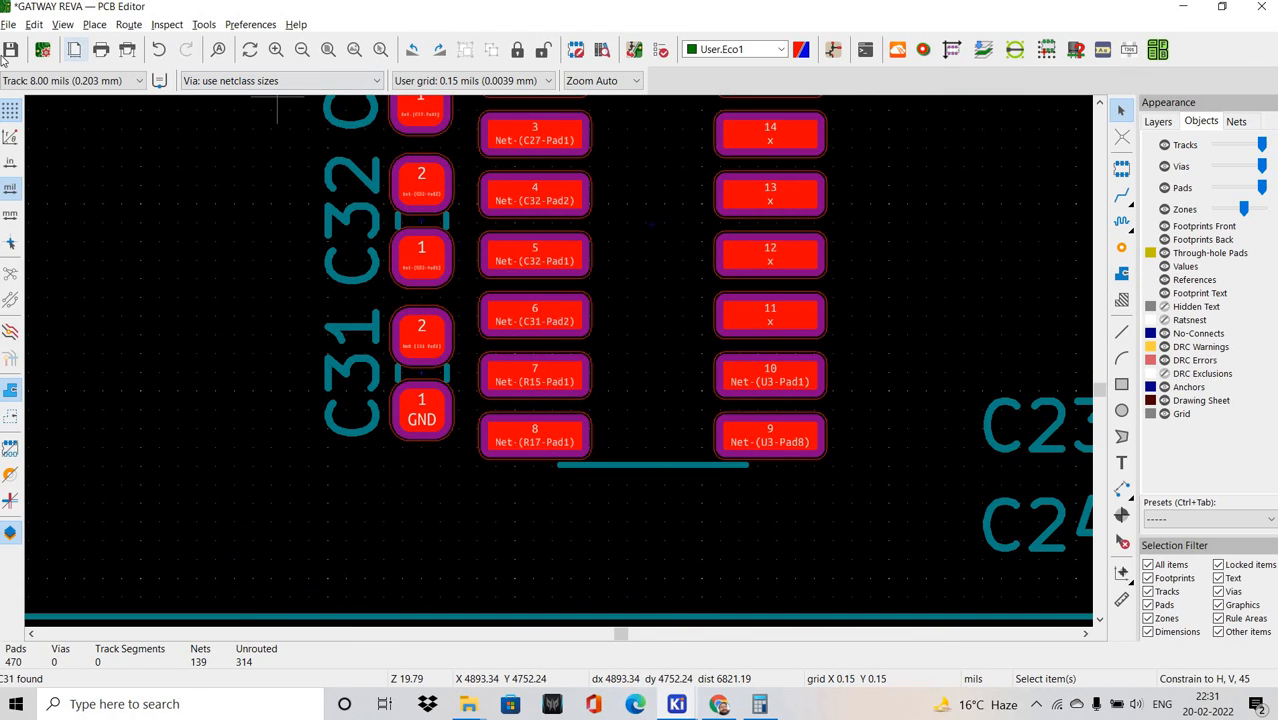
{"action": "scroll", "coordinate": [457, 268], "scroll_direction": "up", "scroll_amount": 3, "text": "shift"}
{"action": "key", "text": "alt+Tab"}
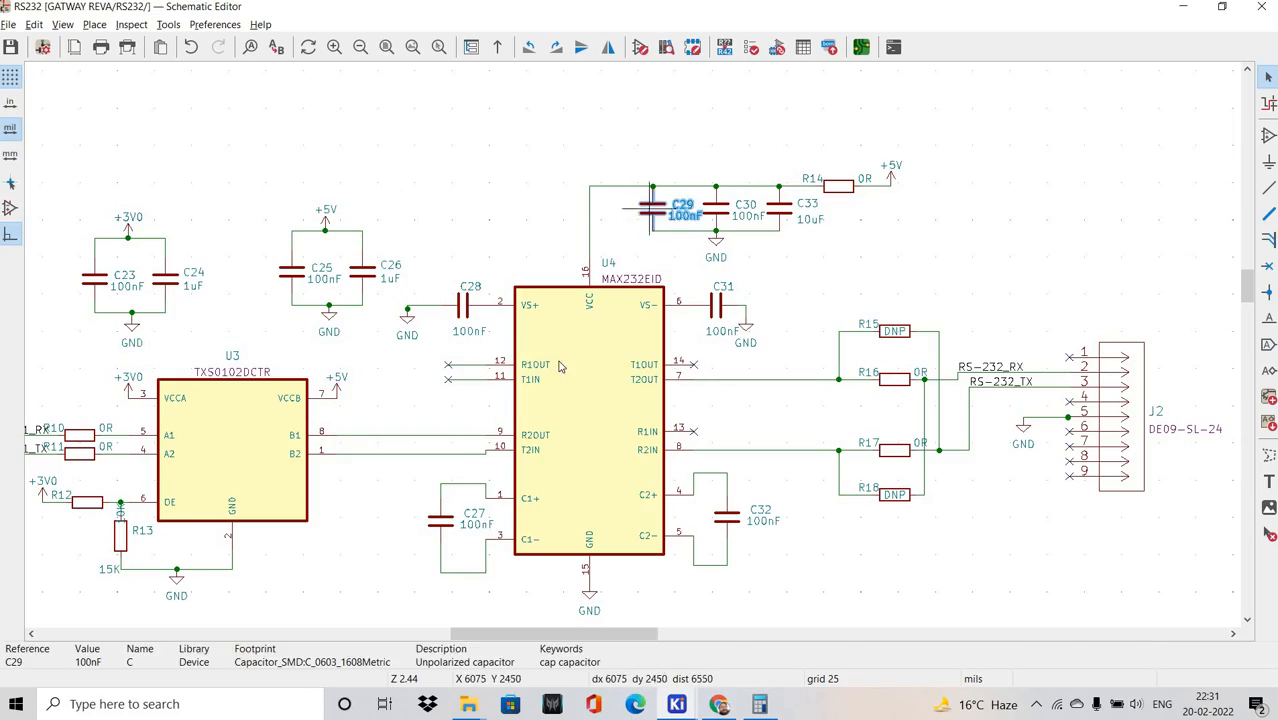
{"action": "key", "text": "alt+Tab"}
{"action": "scroll", "coordinate": [590, 385], "scroll_direction": "down", "scroll_amount": 3}
{"action": "middle_click_drag", "start_coordinate": [462, 448], "coordinate": [572, 388]}
Move C29 above pad 16 of U4 and rotate it to 180 degrees.
{"action": "key", "text": "m"}
{"action": "scroll", "coordinate": [540, 372], "scroll_direction": "down", "scroll_amount": 6}
{"action": "scroll", "coordinate": [557, 372], "scroll_direction": "down", "scroll_amount": 2, "text": "shift"}
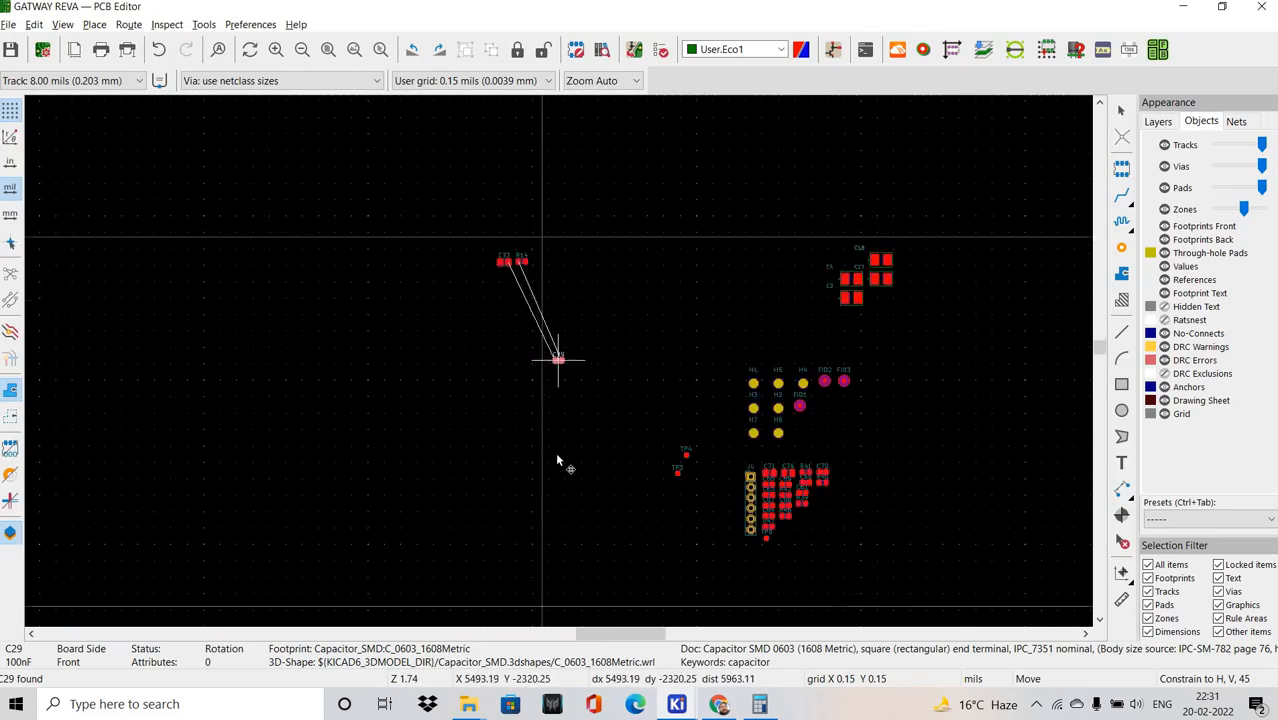
{"action": "scroll", "coordinate": [558, 455], "scroll_direction": "down", "scroll_amount": 3, "text": "shift"}
{"action": "scroll", "coordinate": [594, 360], "scroll_direction": "down", "scroll_amount": 5}
{"action": "scroll", "coordinate": [608, 442], "scroll_direction": "up", "scroll_amount": 6}
{"action": "scroll", "coordinate": [370, 430], "scroll_direction": "up", "scroll_amount": 4}
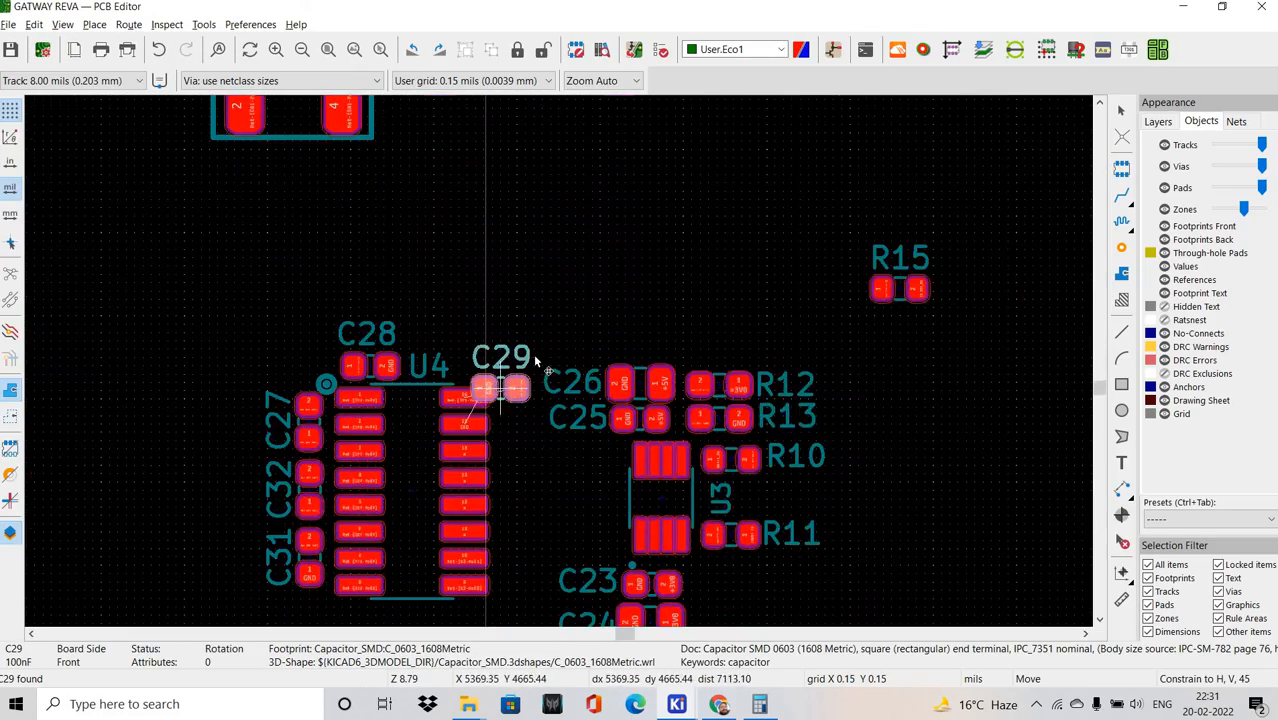
{"action": "scroll", "coordinate": [535, 362], "scroll_direction": "up", "scroll_amount": 3}
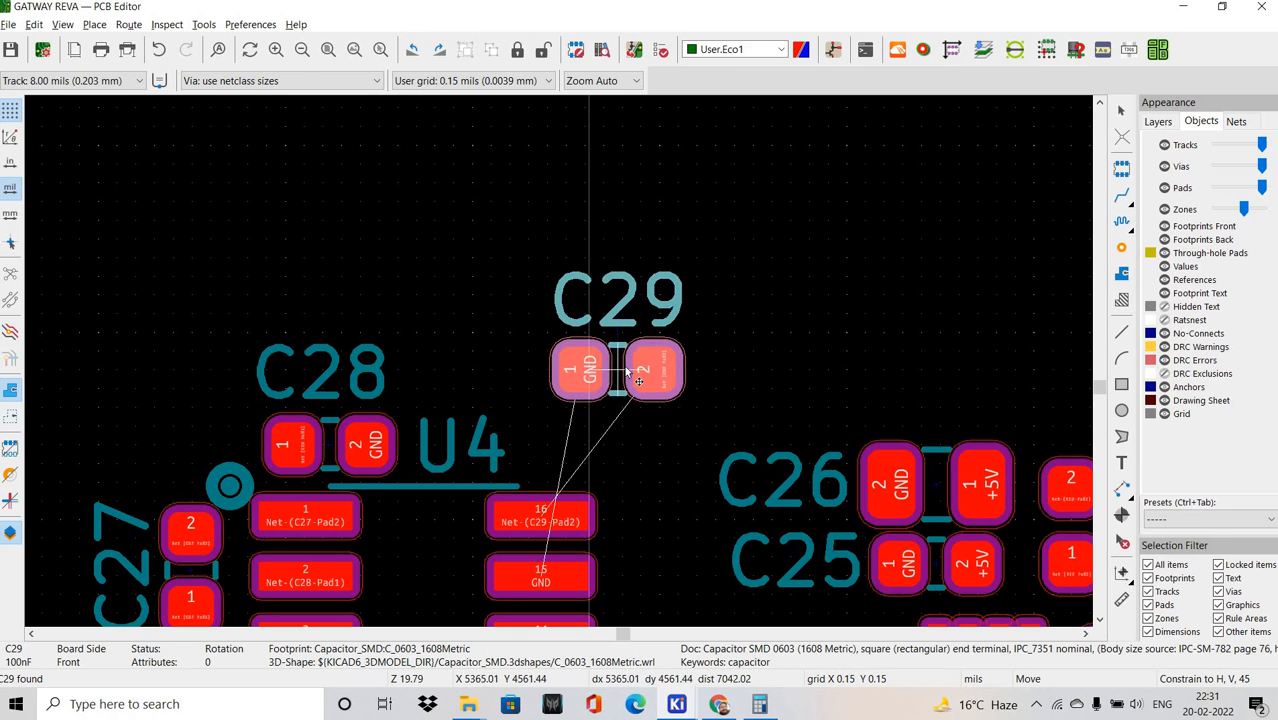
{"action": "key", "text": "r"}
{"action": "key", "text": "r"}
{"action": "left_click", "coordinate": [621, 387]}
Move the C29 reference text beside the capacitor's GND pad and the C26 reference text above C26.
{"action": "left_click_drag", "start_coordinate": [621, 456], "coordinate": [751, 385]}
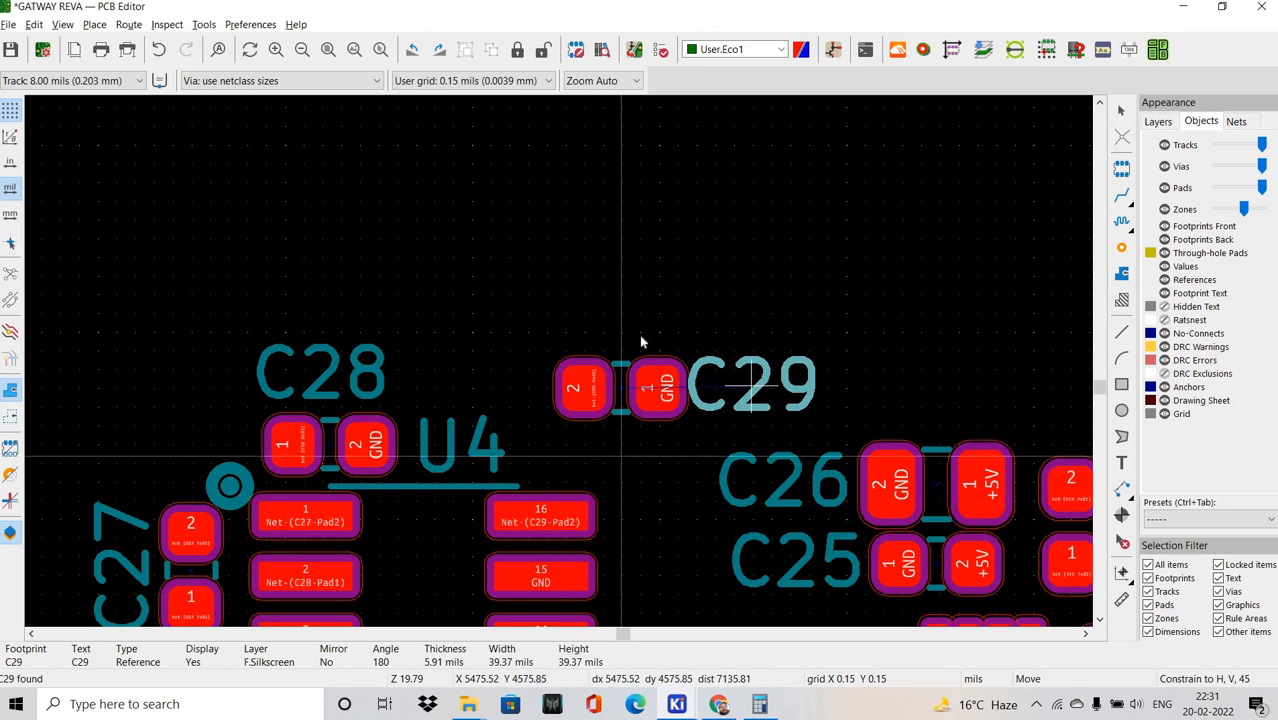
{"action": "middle_click_drag", "start_coordinate": [828, 514], "coordinate": [641, 335]}
{"action": "left_click_drag", "start_coordinate": [602, 314], "coordinate": [753, 240]}
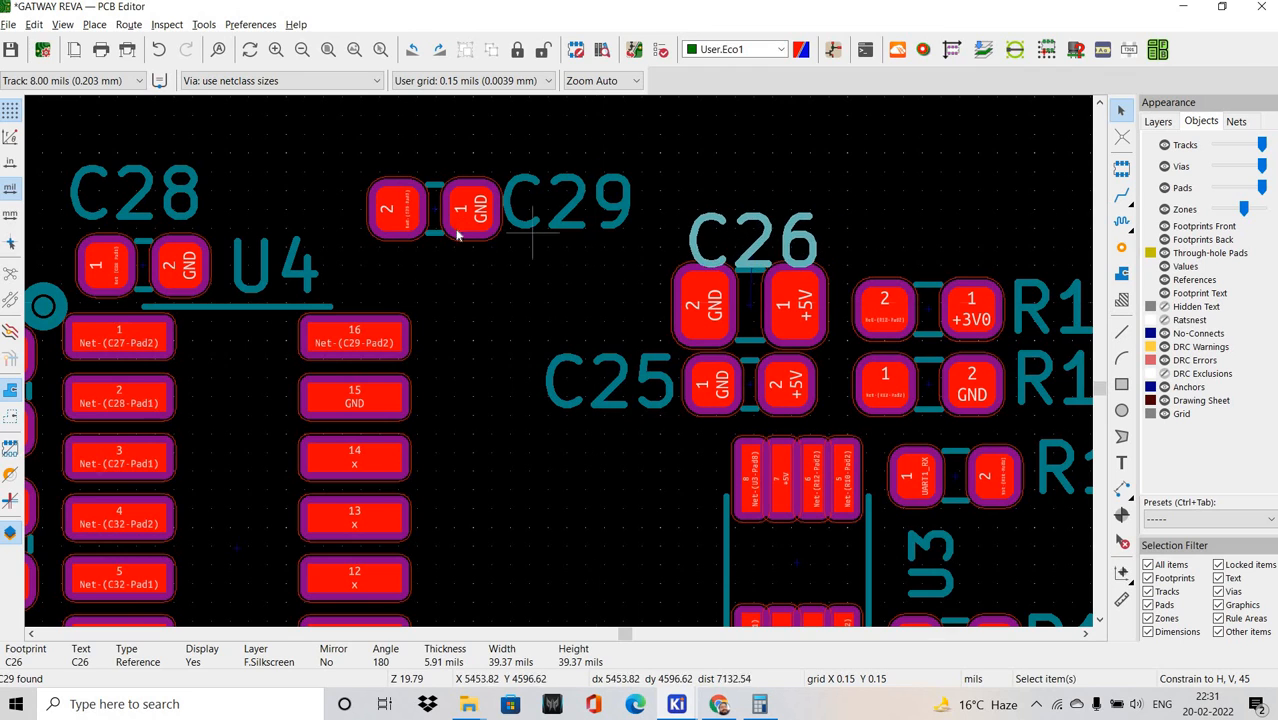
Move C29 closer to U4, just above pad 16 and in line with the U4 label.
{"action": "key", "text": "m"}
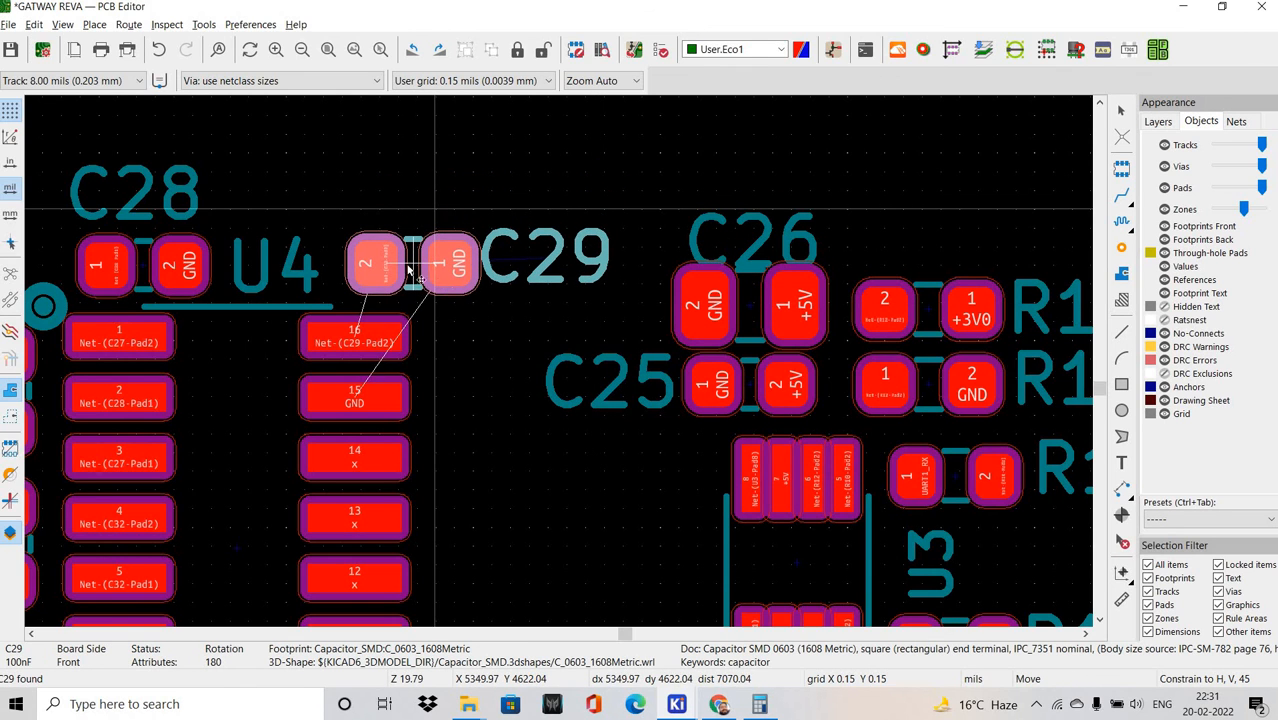
{"action": "key", "text": "m"}
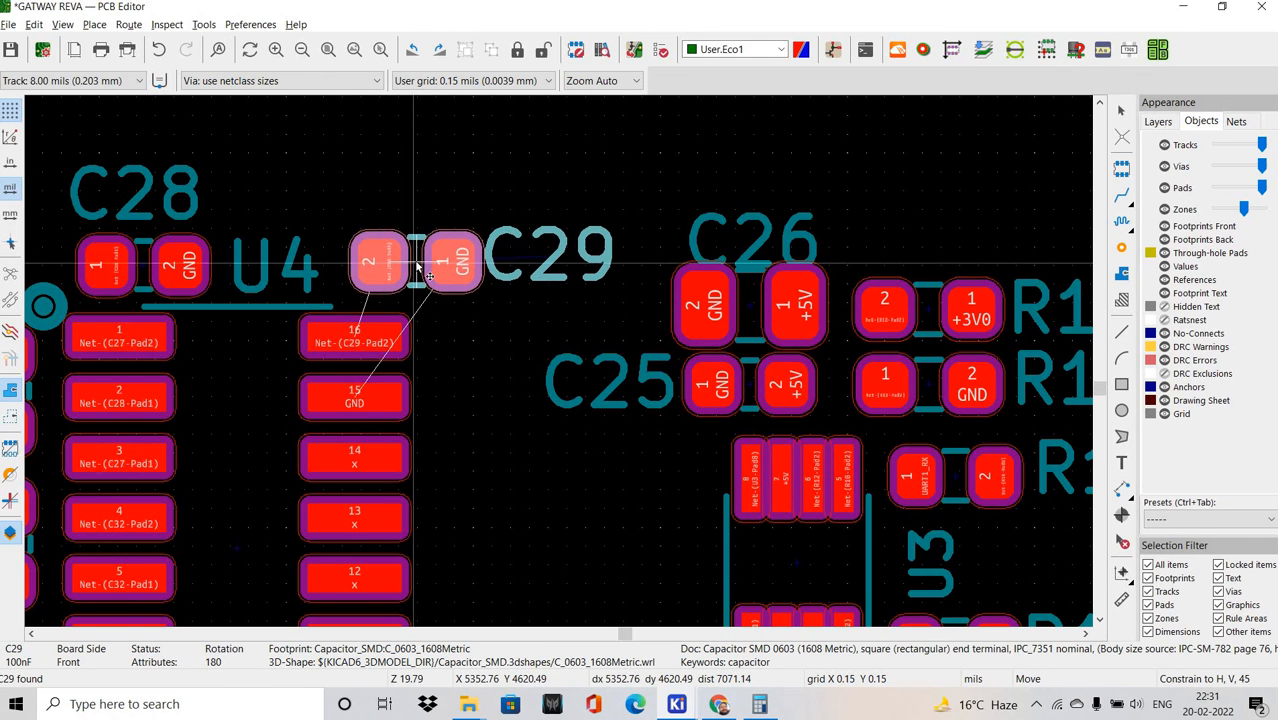
{"action": "left_click", "coordinate": [420, 275]}
{"action": "key", "text": "Escape"}
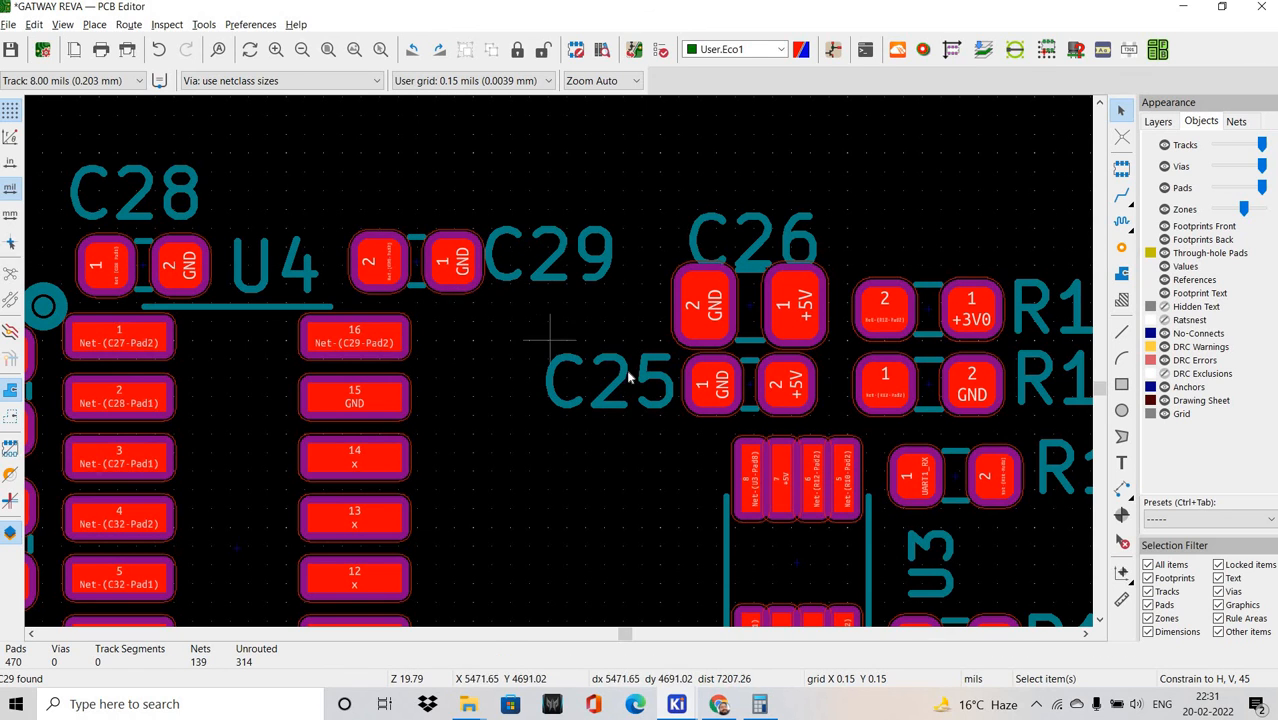
Select C30 in the schematic, then move its footprint above C29 and rotate it to 180 degrees.
{"action": "key", "text": "alt+Tab"}
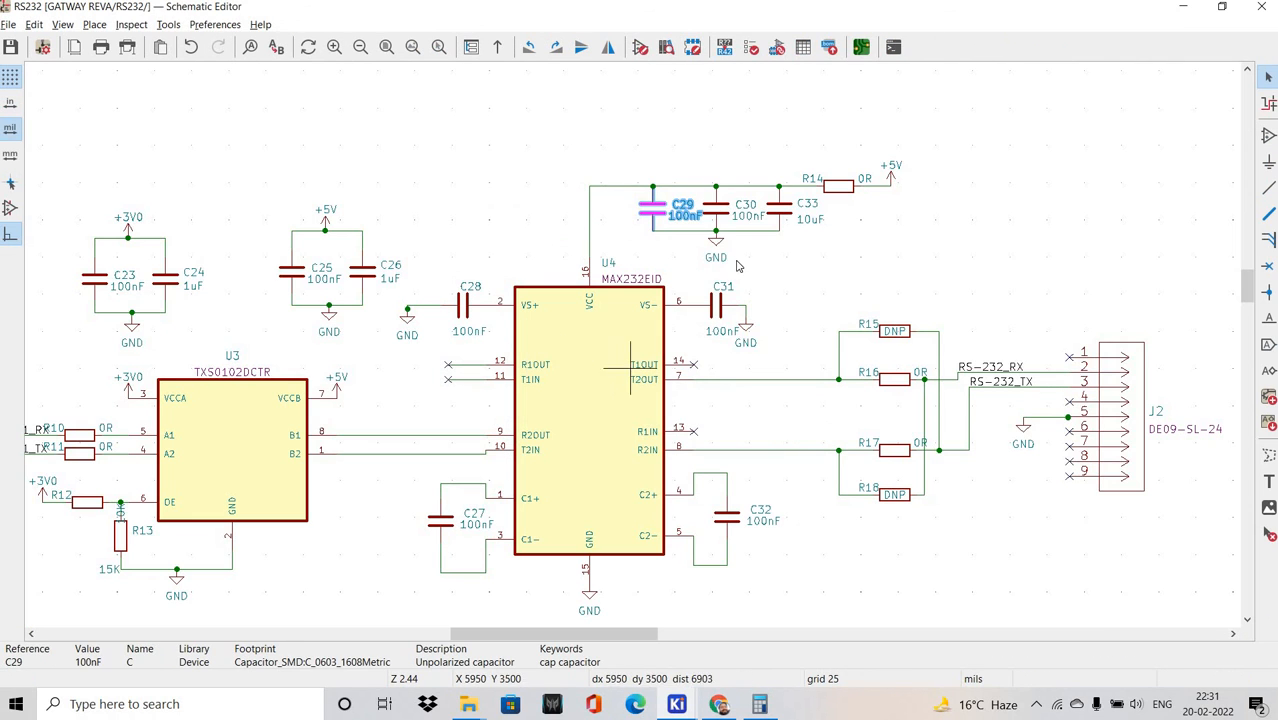
{"action": "key", "text": "alt+Tab"}
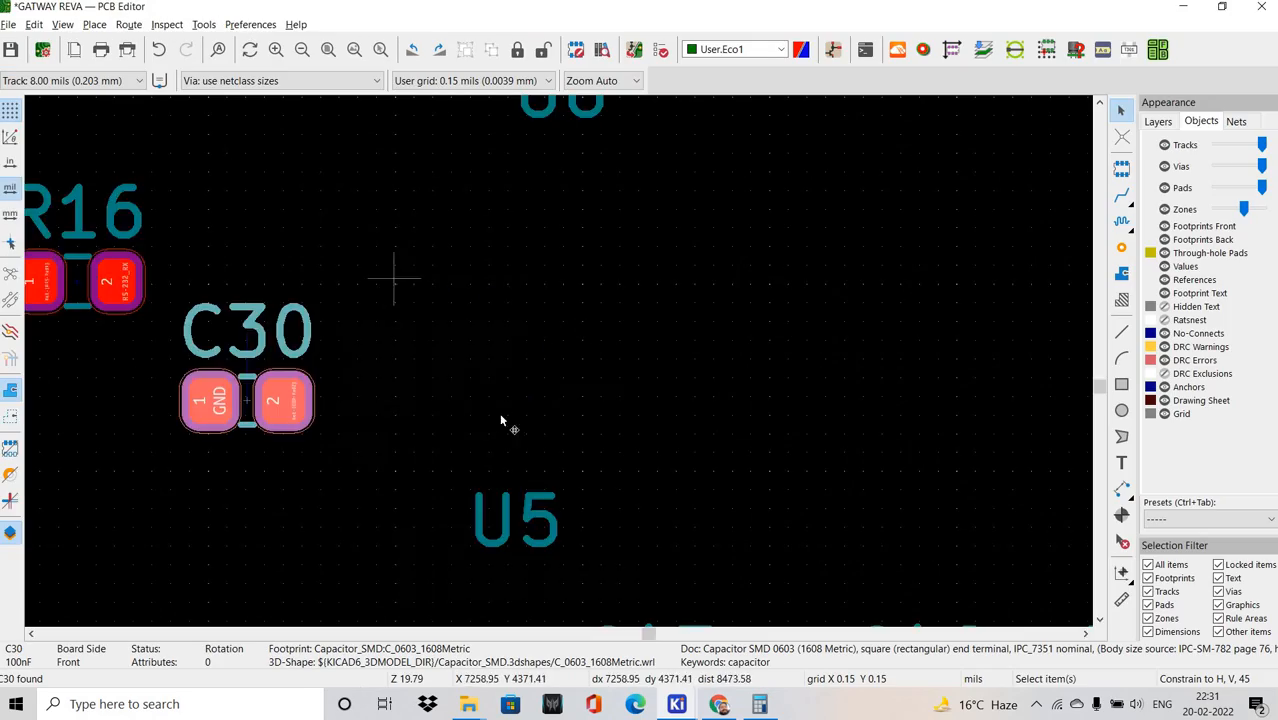
{"action": "scroll", "coordinate": [516, 340], "scroll_direction": "down", "scroll_amount": 5}
{"action": "key", "text": "m"}
{"action": "scroll", "coordinate": [561, 378], "scroll_direction": "up", "scroll_amount": 10}
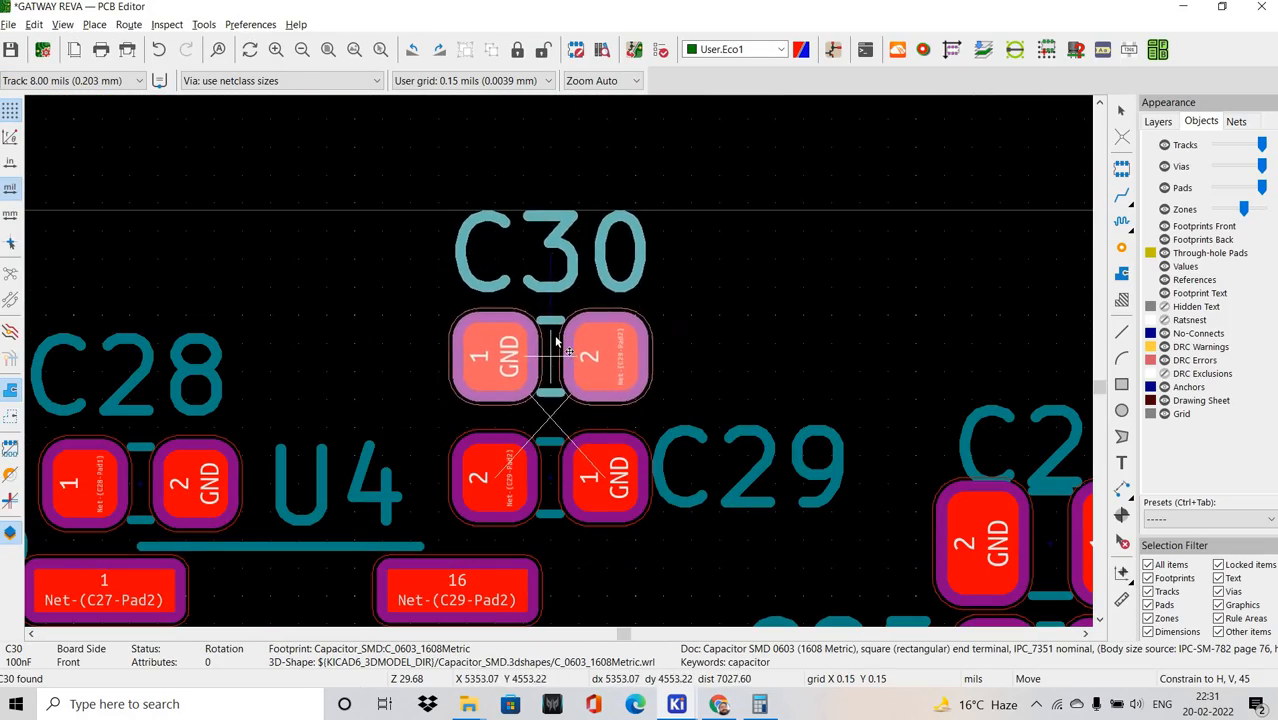
{"action": "key", "text": "r"}
{"action": "key", "text": "r"}
{"action": "left_click", "coordinate": [560, 332]}
Shift C30 down close above C29 and place its reference text beside its GND pad, clear of the C29 label.
{"action": "left_click", "coordinate": [540, 398]}
{"action": "key", "text": "m"}
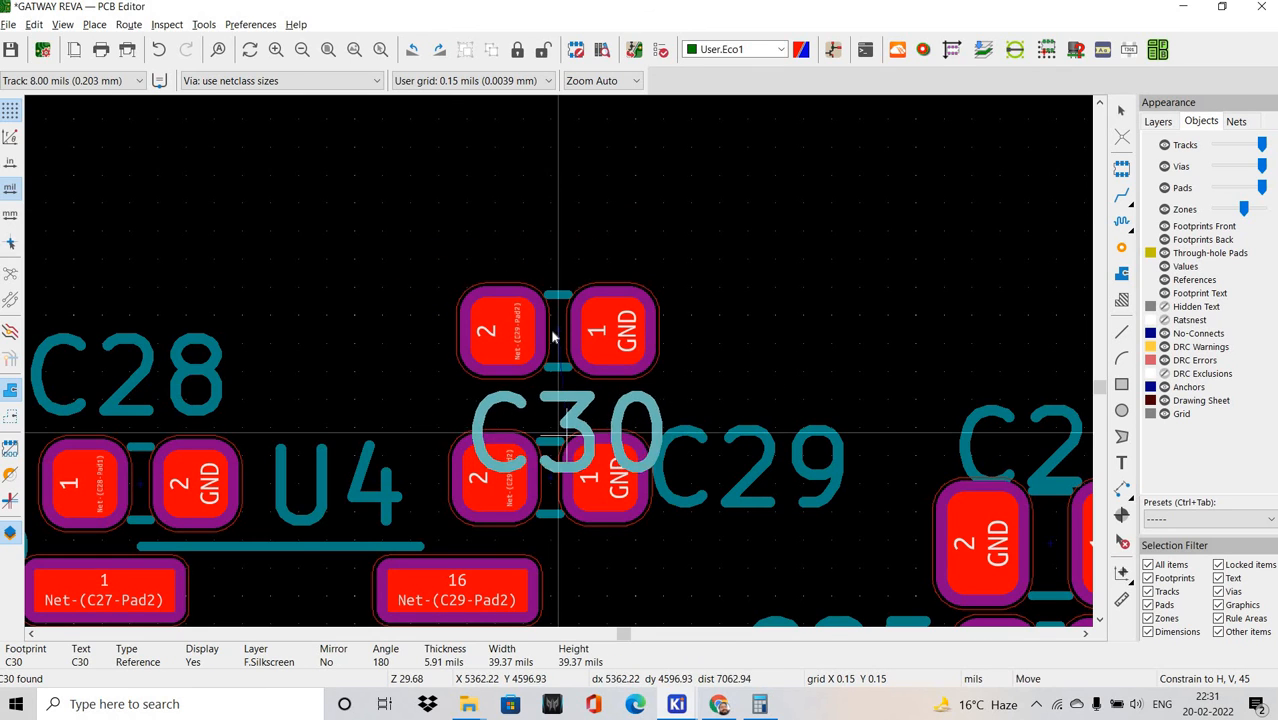
{"action": "left_click", "coordinate": [760, 366]}
{"action": "left_click", "coordinate": [556, 334]}
{"action": "key", "text": "m"}
{"action": "left_click", "coordinate": [558, 338]}
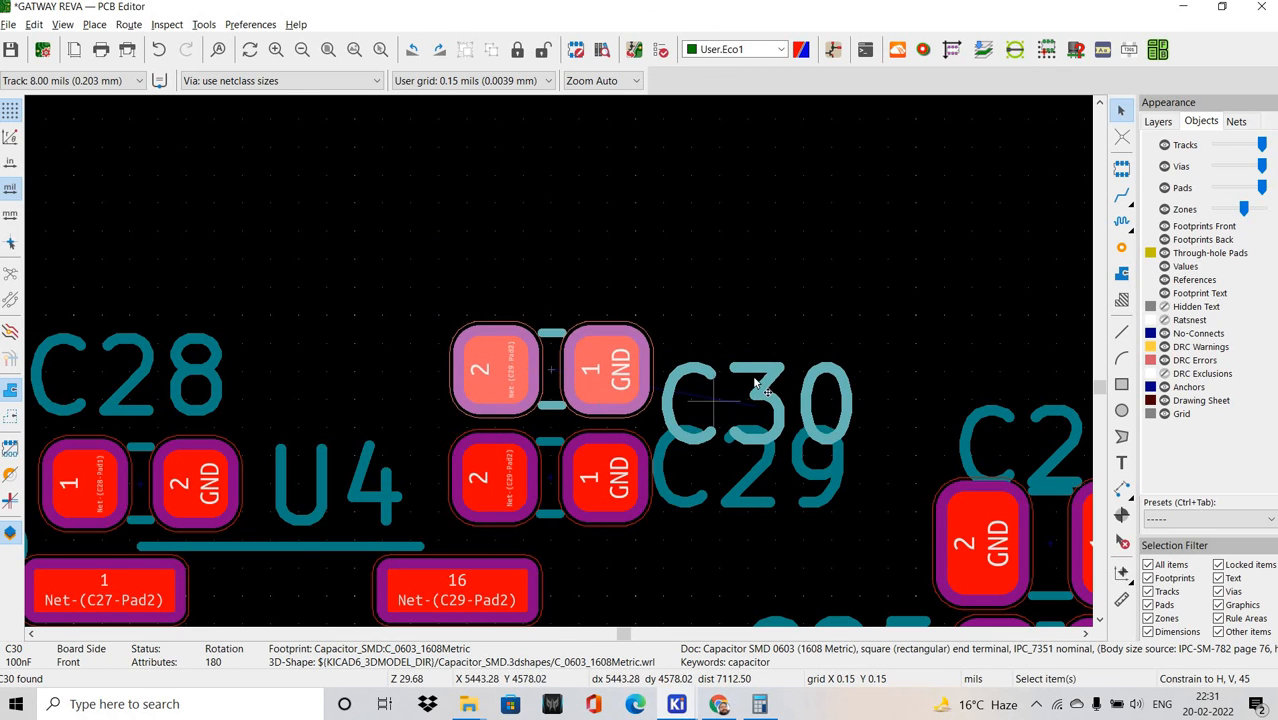
{"action": "left_click", "coordinate": [714, 400]}
{"action": "key", "text": "m"}
{"action": "left_click", "coordinate": [756, 366]}
Select C33 in the schematic, then move its footprint directly above C30 in the capacitor stack beside U4.
{"action": "key", "text": "alt+Tab"}
{"action": "left_click", "coordinate": [620, 290]}
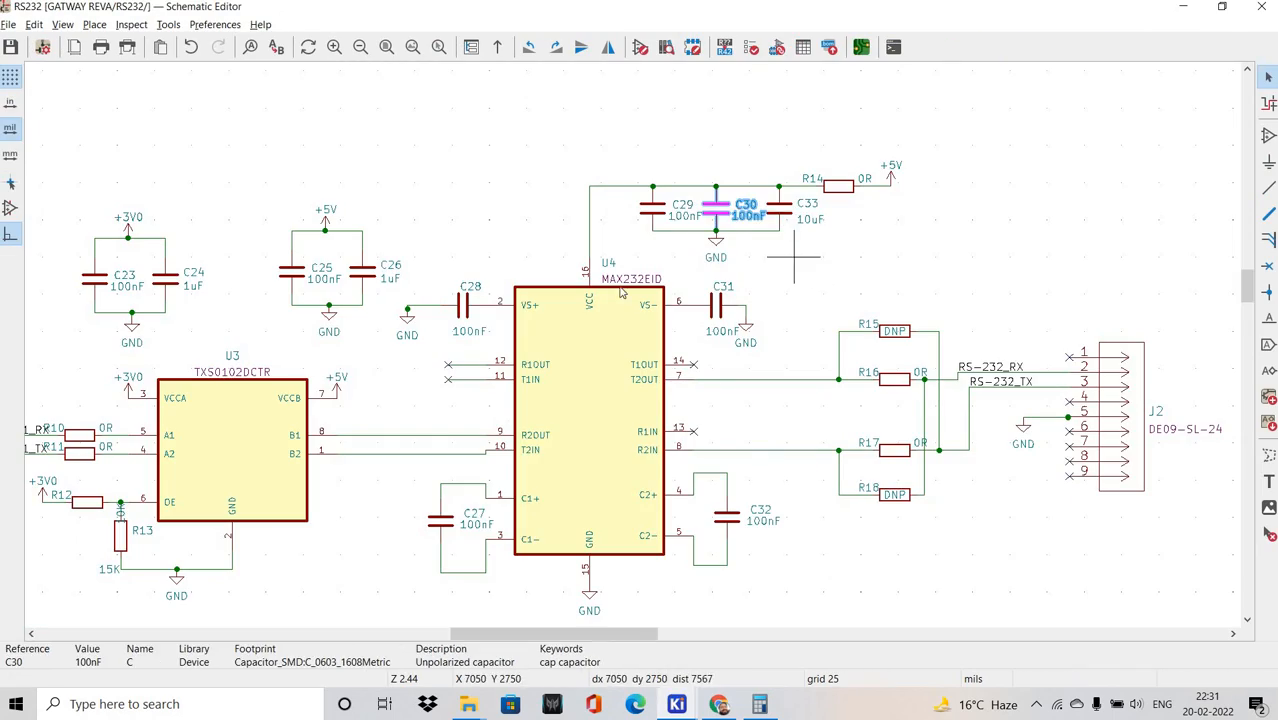
{"action": "key", "text": "alt+Tab"}
{"action": "scroll", "coordinate": [530, 350], "scroll_direction": "down", "scroll_amount": 2}
{"action": "key", "text": "m"}
{"action": "scroll", "coordinate": [568, 388], "scroll_direction": "down", "scroll_amount": 8}
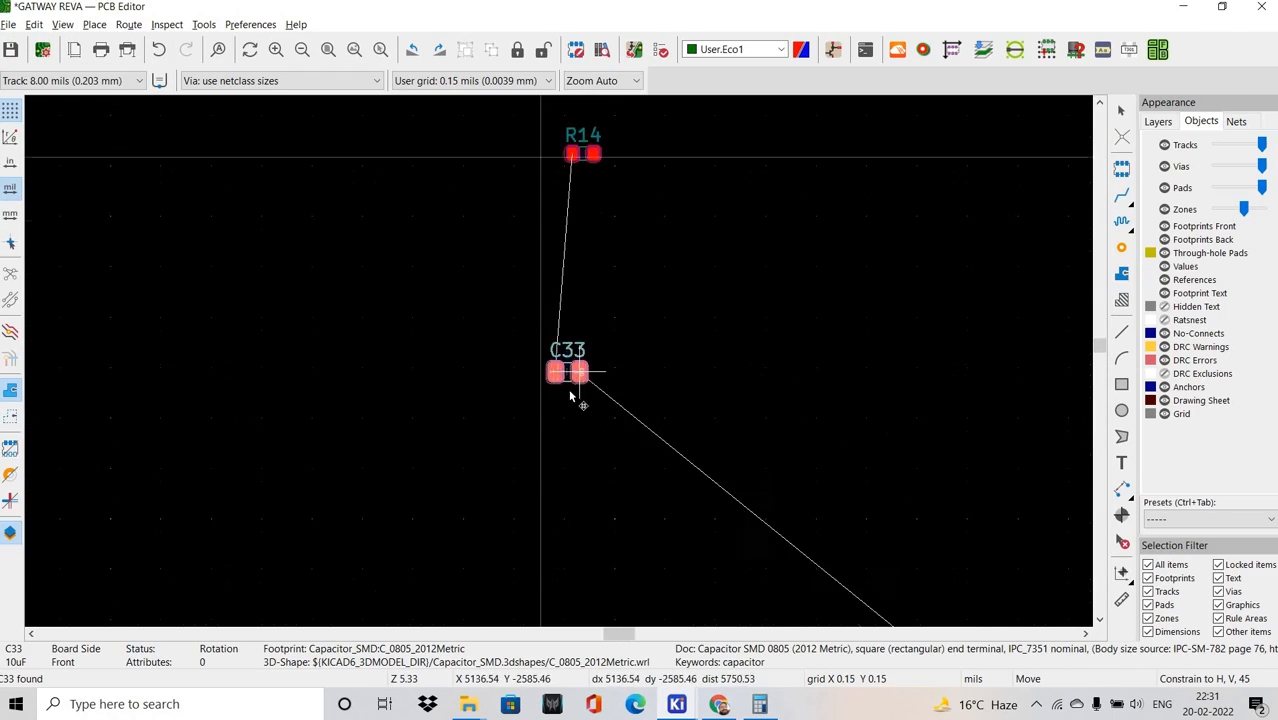
{"action": "scroll", "coordinate": [558, 367], "scroll_direction": "up", "scroll_amount": 9}
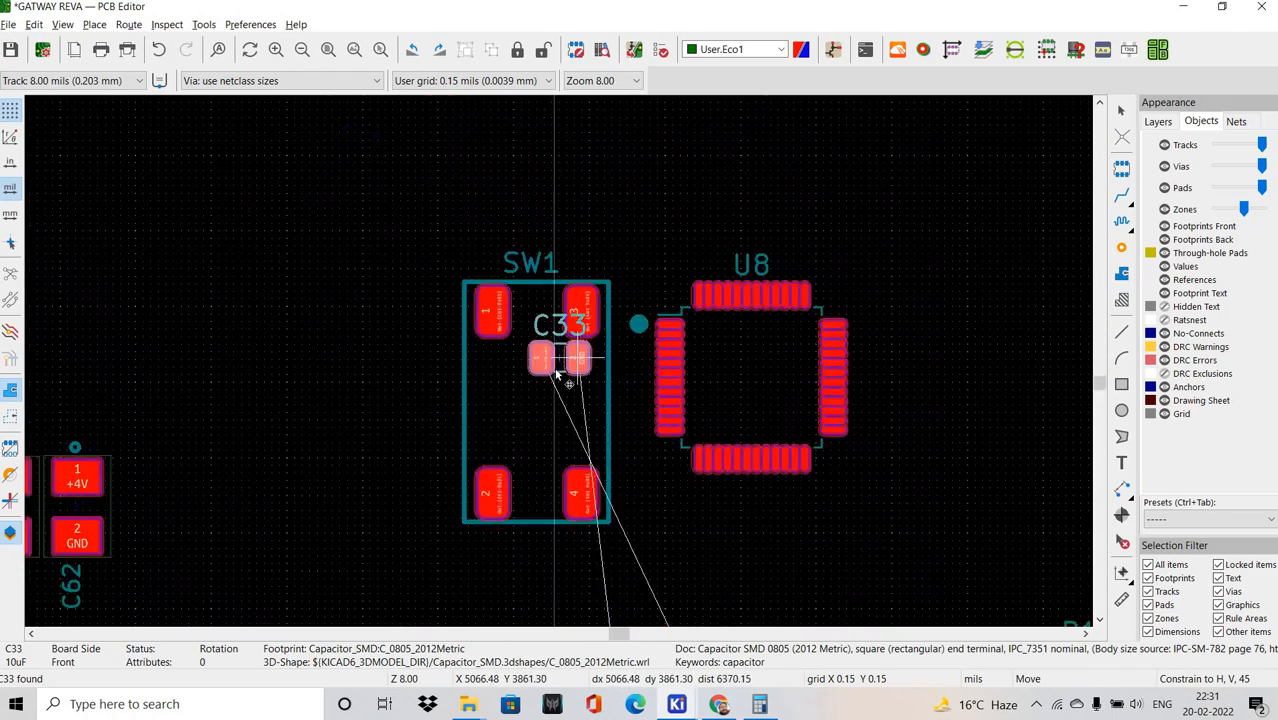
{"action": "left_click", "coordinate": [594, 295]}
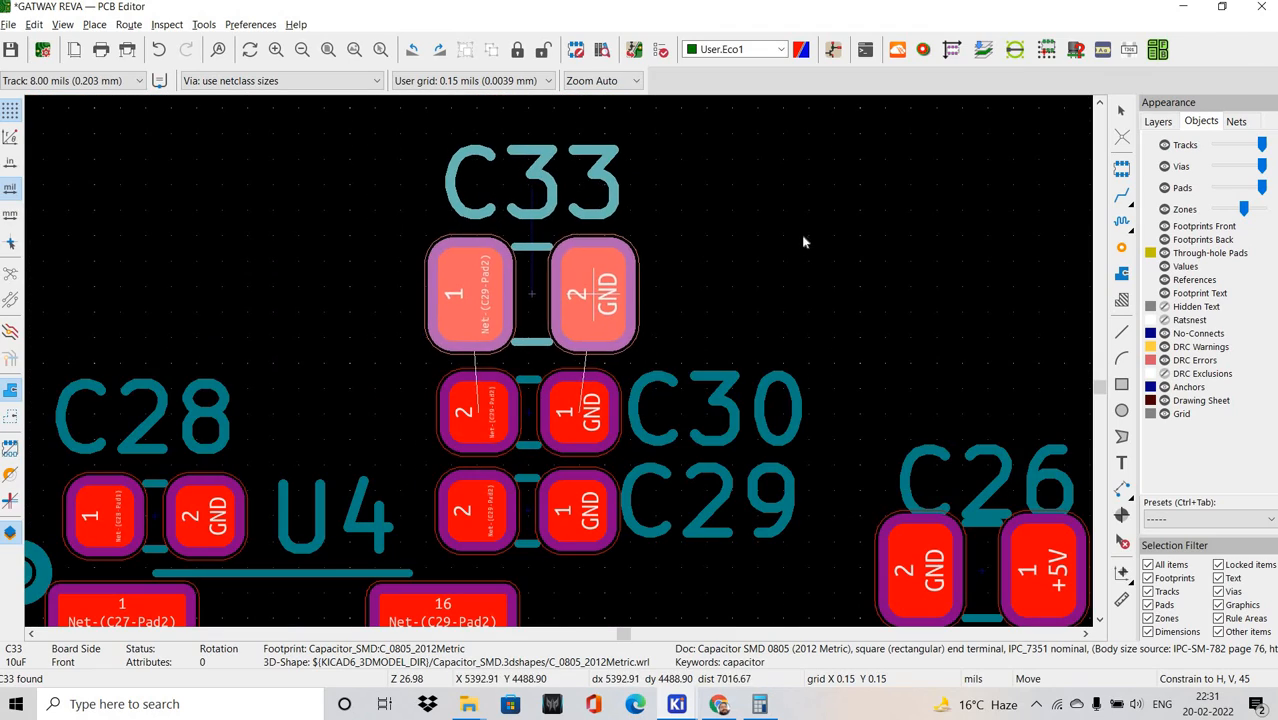
Place the C33 reference text beside the capacitor's GND pad, above the C30 label.
{"action": "left_click", "coordinate": [738, 270]}
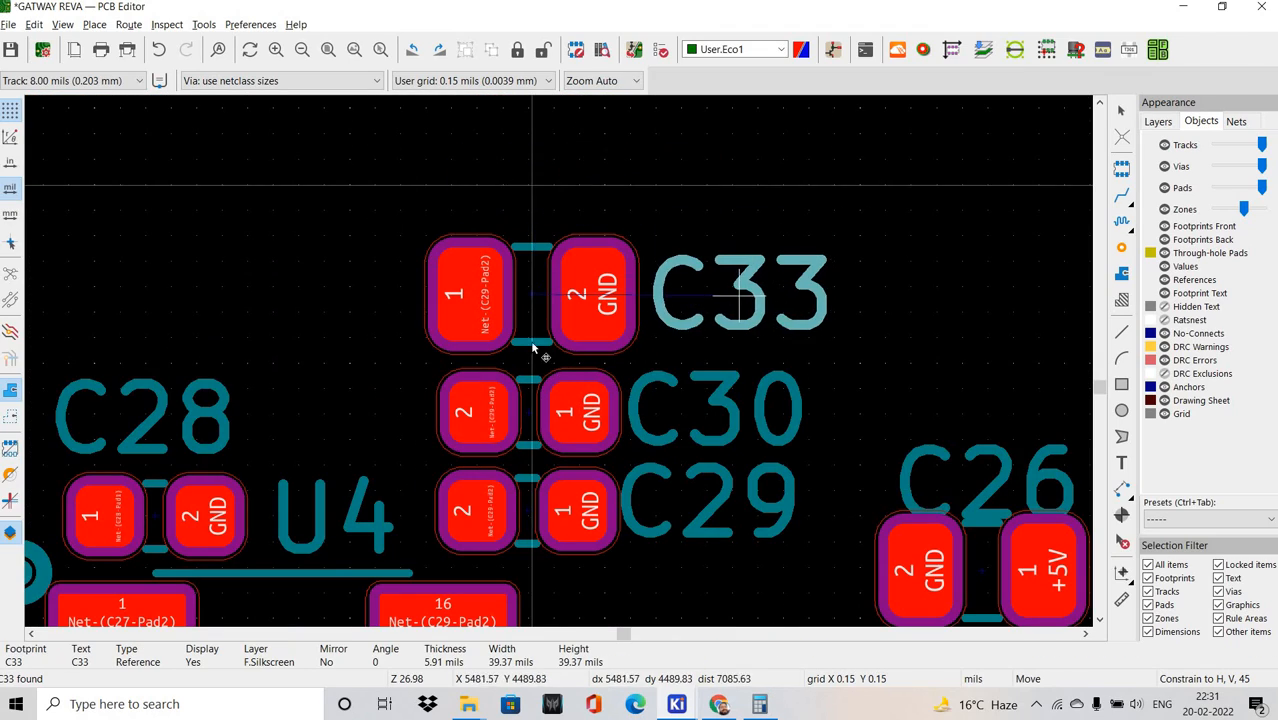
{"action": "scroll", "coordinate": [626, 271], "scroll_direction": "down", "scroll_amount": 4}
{"action": "middle_click_drag", "start_coordinate": [626, 271], "coordinate": [604, 243]}
Select R14 in the schematic, then move its footprint from outside the board outline to just above C33.
{"action": "key", "text": "alt+Tab"}
{"action": "left_click", "coordinate": [497, 263]}
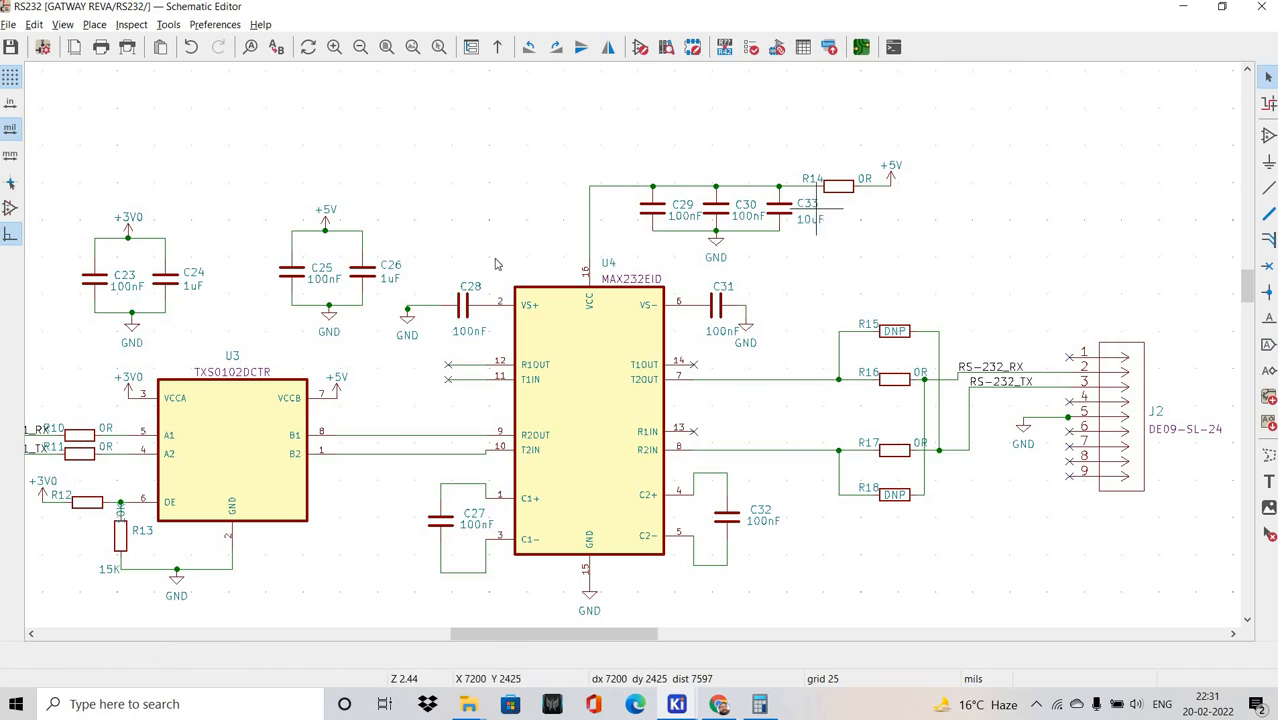
{"action": "key", "text": "alt+Tab"}
{"action": "scroll", "coordinate": [500, 390], "scroll_direction": "down", "scroll_amount": 7}
{"action": "key", "text": "m"}
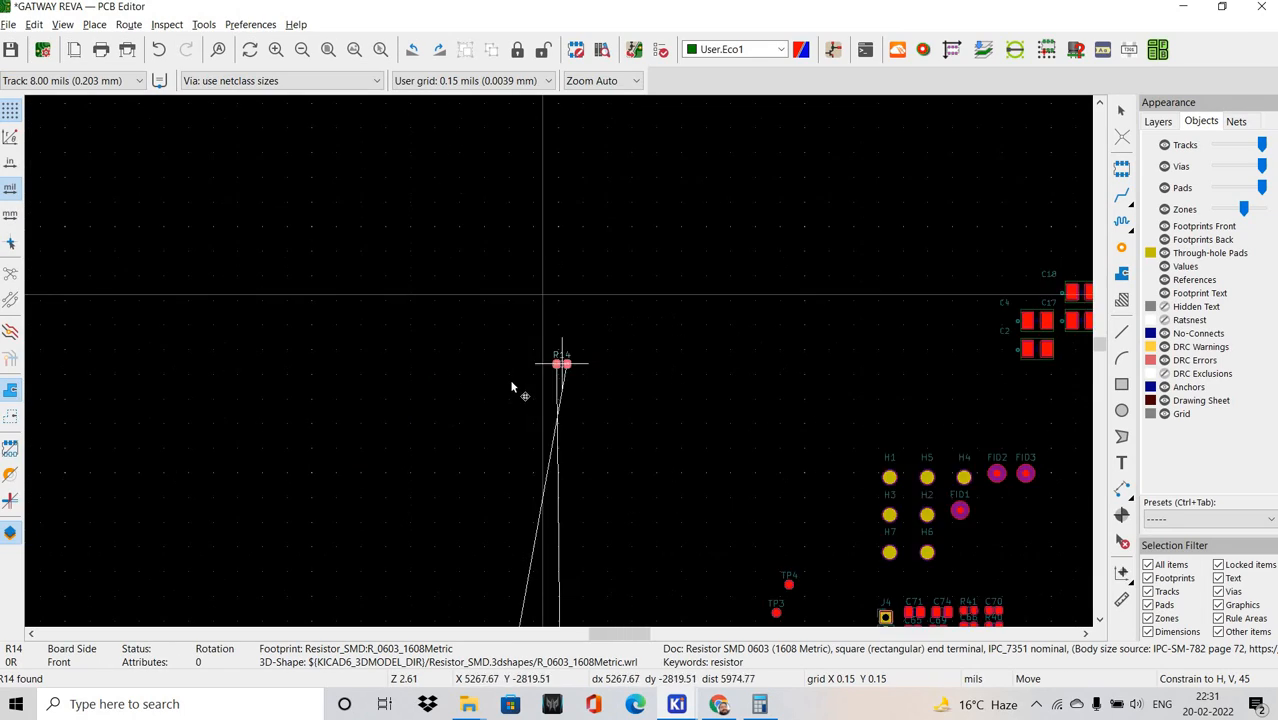
{"action": "scroll", "coordinate": [515, 390], "scroll_direction": "down", "scroll_amount": 5, "text": "shift"}
{"action": "scroll", "coordinate": [548, 376], "scroll_direction": "down", "scroll_amount": 6, "text": "shift"}
{"action": "scroll", "coordinate": [568, 359], "scroll_direction": "up", "scroll_amount": 3}
{"action": "scroll", "coordinate": [545, 342], "scroll_direction": "down", "scroll_amount": 6}
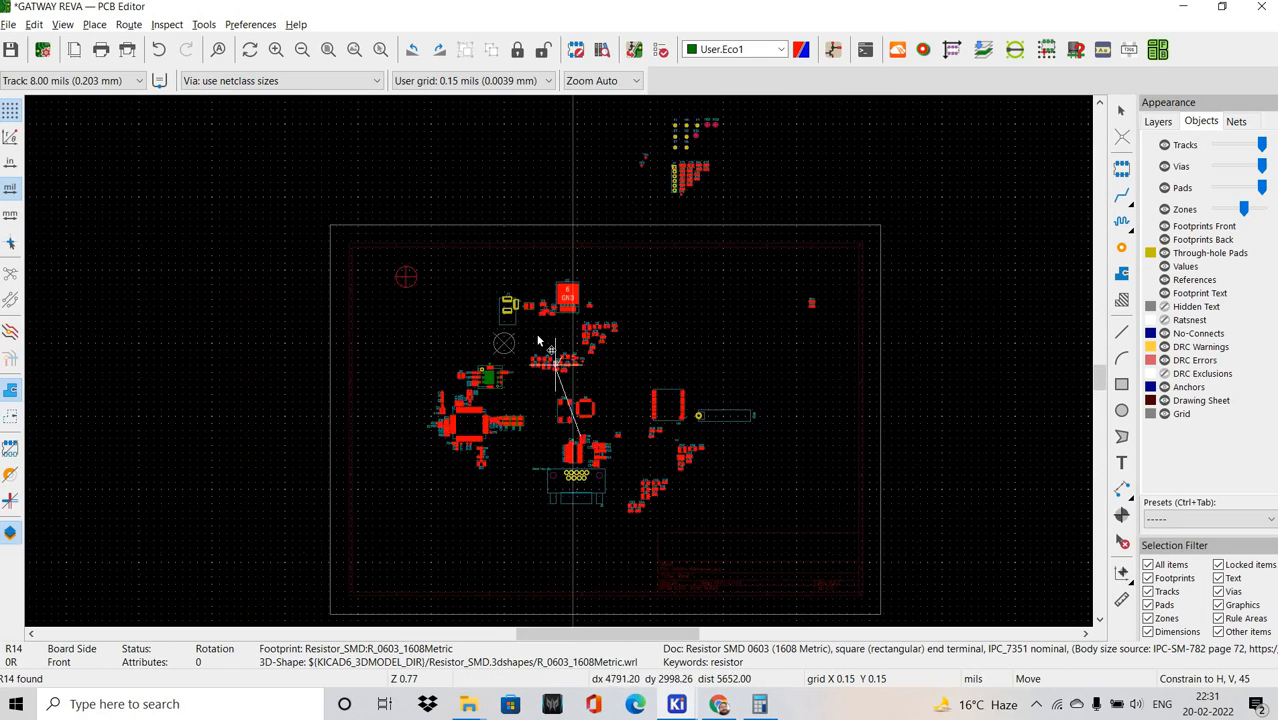
{"action": "scroll", "coordinate": [545, 342], "scroll_direction": "down", "scroll_amount": 3, "text": "shift"}
{"action": "scroll", "coordinate": [559, 363], "scroll_direction": "up", "scroll_amount": 4}
{"action": "scroll", "coordinate": [560, 362], "scroll_direction": "up", "scroll_amount": 3, "text": "shift"}
{"action": "scroll", "coordinate": [576, 326], "scroll_direction": "up", "scroll_amount": 5}
{"action": "scroll", "coordinate": [578, 300], "scroll_direction": "up", "scroll_amount": 3, "text": "shift"}
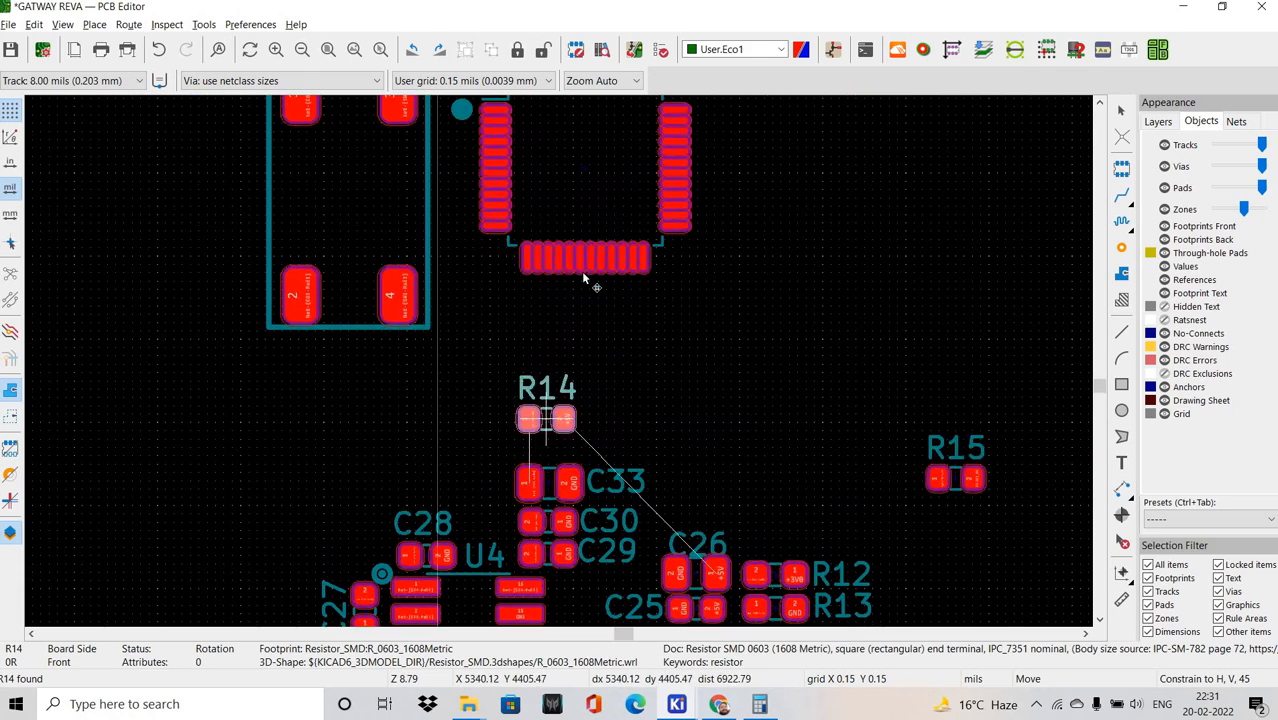
{"action": "scroll", "coordinate": [584, 280], "scroll_direction": "up", "scroll_amount": 5}
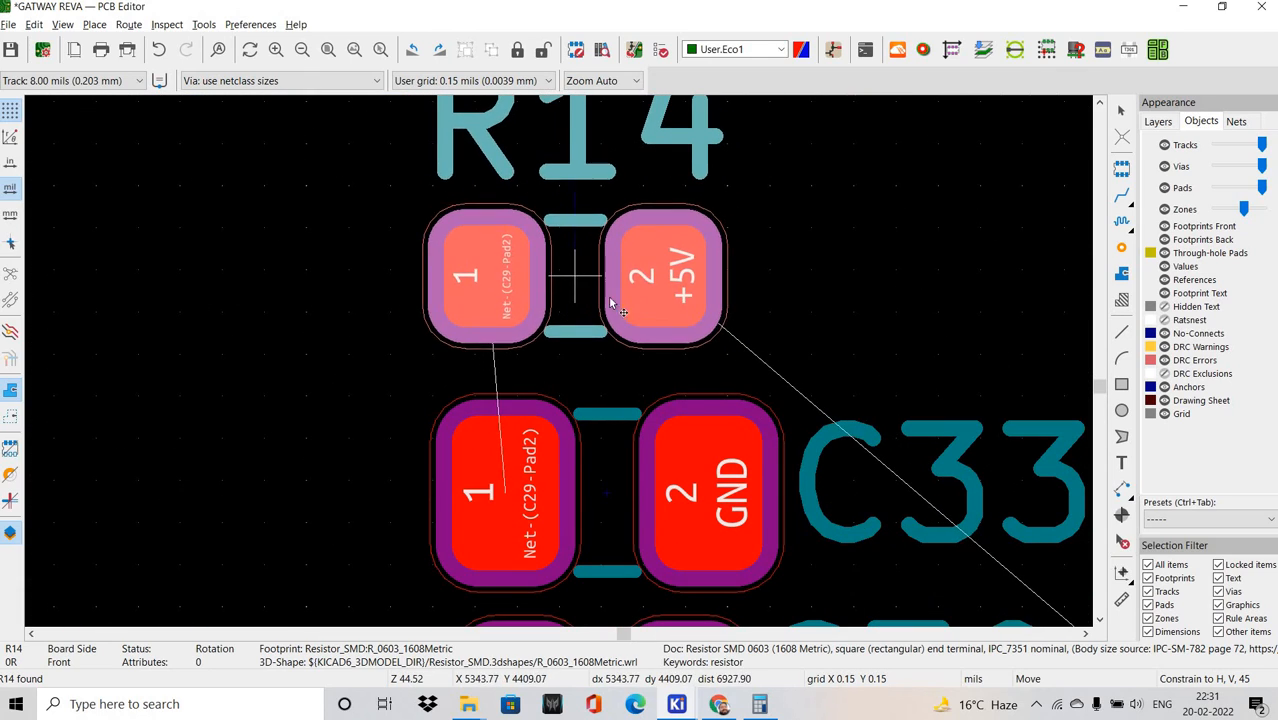
{"action": "left_click", "coordinate": [628, 340]}
Place the R14 reference text beside the resistor's +5V pad, above the C33 label, and save the board.
{"action": "scroll", "coordinate": [600, 305], "scroll_direction": "down", "scroll_amount": 2}
{"action": "left_click_drag", "start_coordinate": [580, 256], "coordinate": [779, 369]}
{"action": "scroll", "coordinate": [247, 152], "scroll_direction": "down", "scroll_amount": 2}
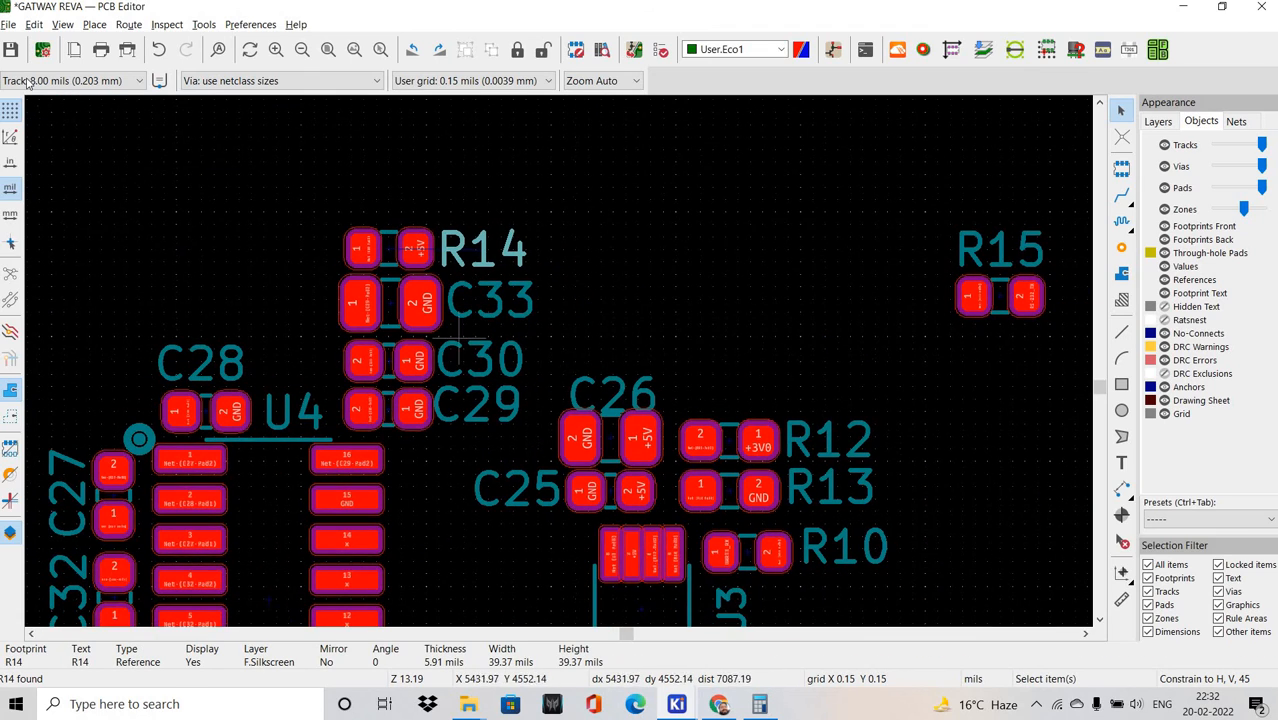
{"action": "scroll", "coordinate": [574, 384], "scroll_direction": "down", "scroll_amount": 5}
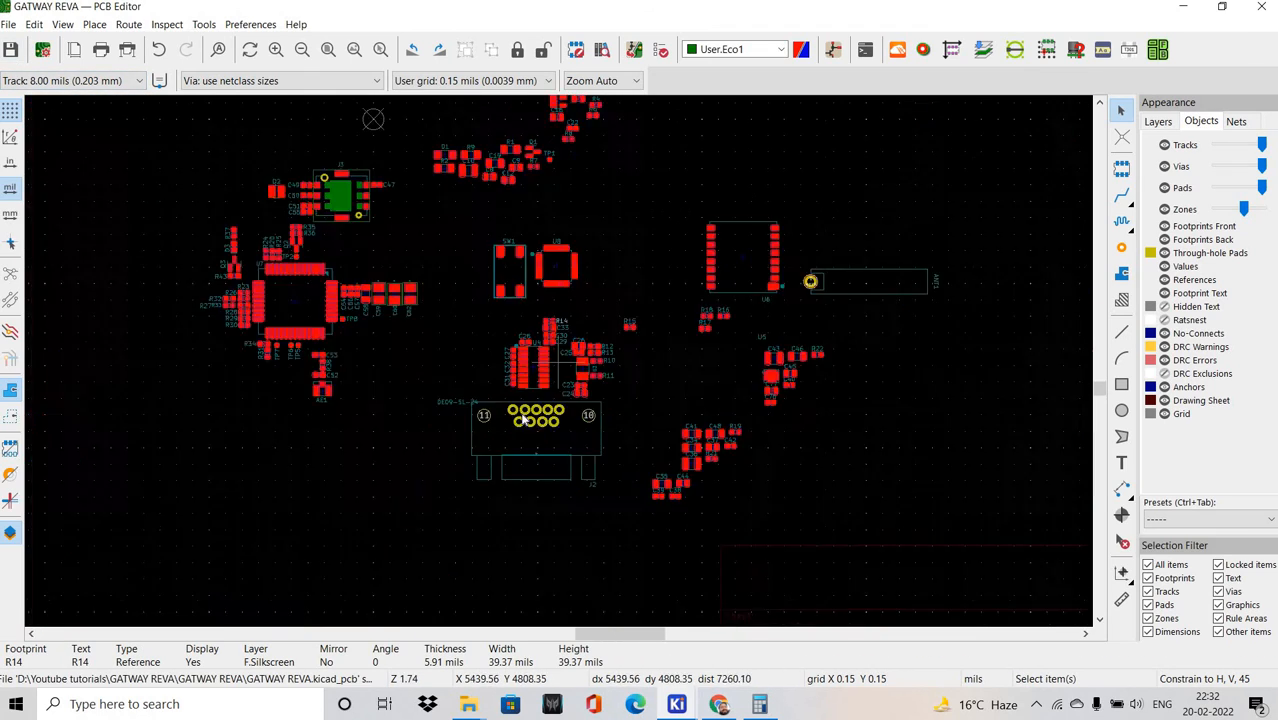
Select R16 in the schematic, then move its footprint between U4 and connector J2, above pin 2, rotated to 90 degrees.
{"action": "key", "text": "alt+Tab"}
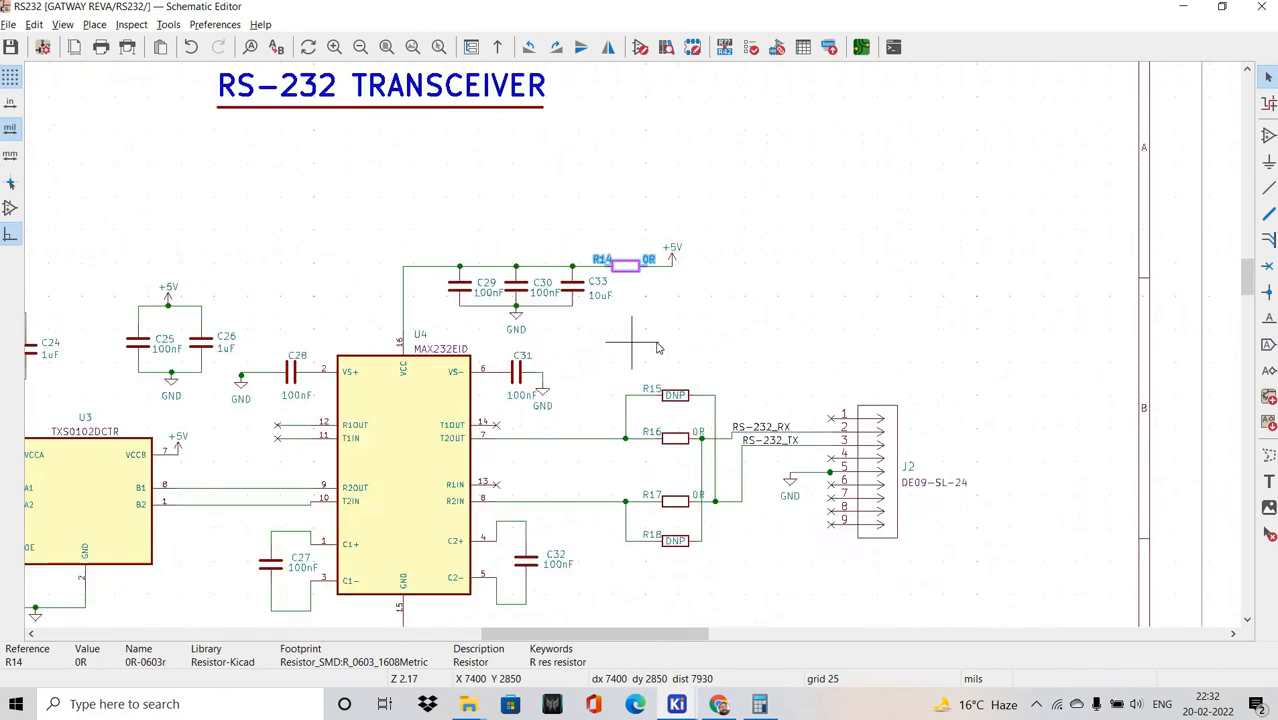
{"action": "scroll", "coordinate": [659, 231], "scroll_direction": "up", "scroll_amount": 2}
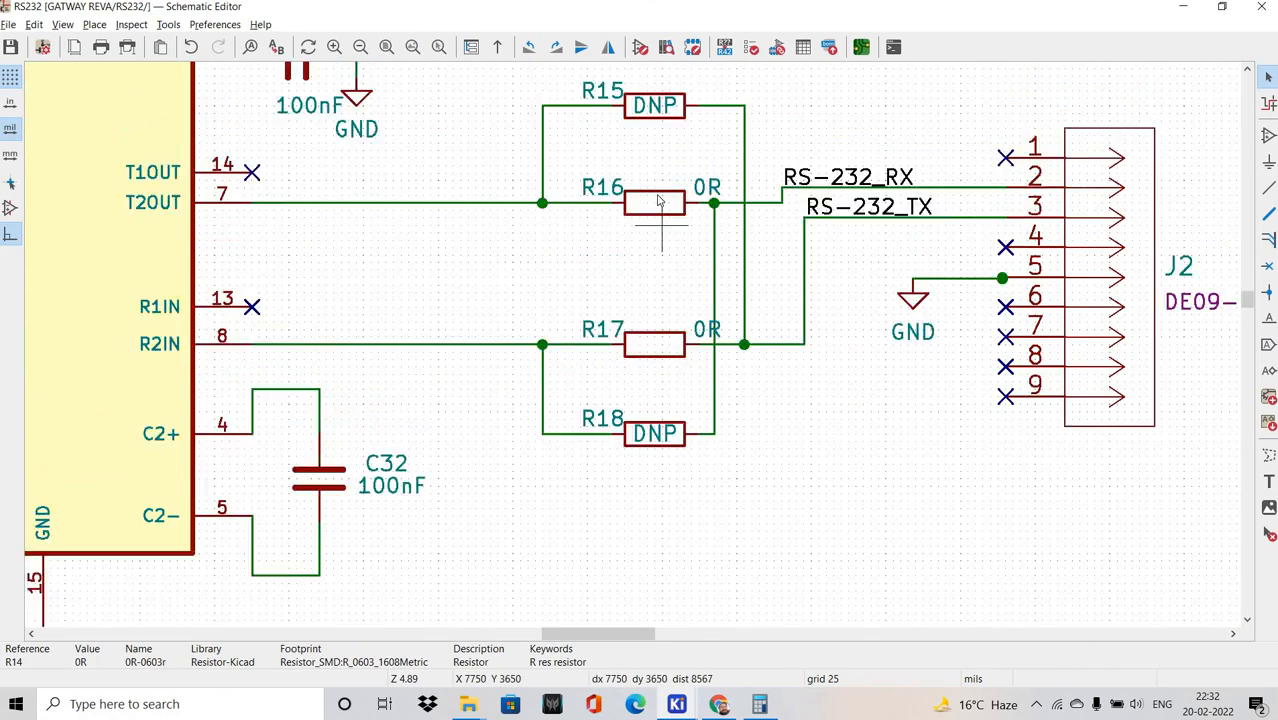
{"action": "left_click", "coordinate": [657, 273]}
{"action": "key", "text": "alt+Tab"}
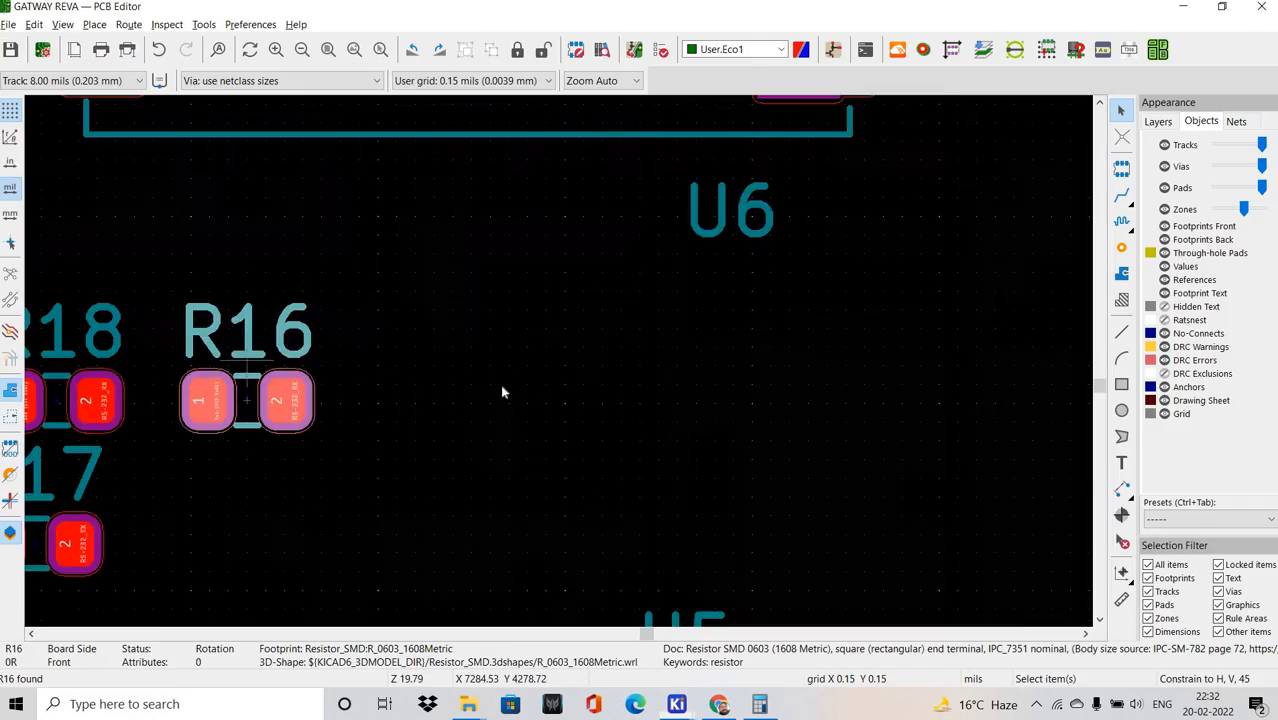
{"action": "scroll", "coordinate": [499, 388], "scroll_direction": "down", "scroll_amount": 1}
{"action": "middle_click_drag", "start_coordinate": [431, 427], "coordinate": [576, 373]}
{"action": "scroll", "coordinate": [569, 359], "scroll_direction": "down", "scroll_amount": 4}
{"action": "key", "text": "m"}
{"action": "scroll", "coordinate": [276, 474], "scroll_direction": "up", "scroll_amount": 5}
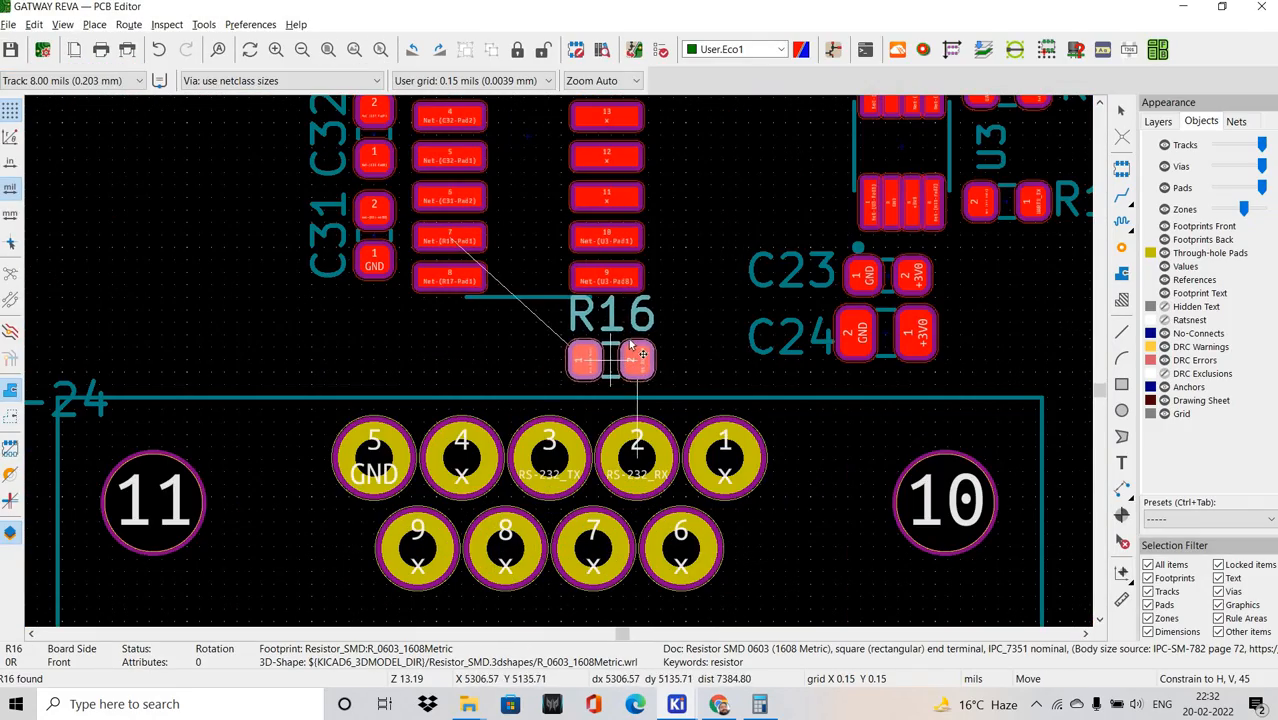
{"action": "key", "text": "r"}
{"action": "left_click", "coordinate": [637, 355]}
{"action": "scroll", "coordinate": [534, 428], "scroll_direction": "down", "scroll_amount": 4}
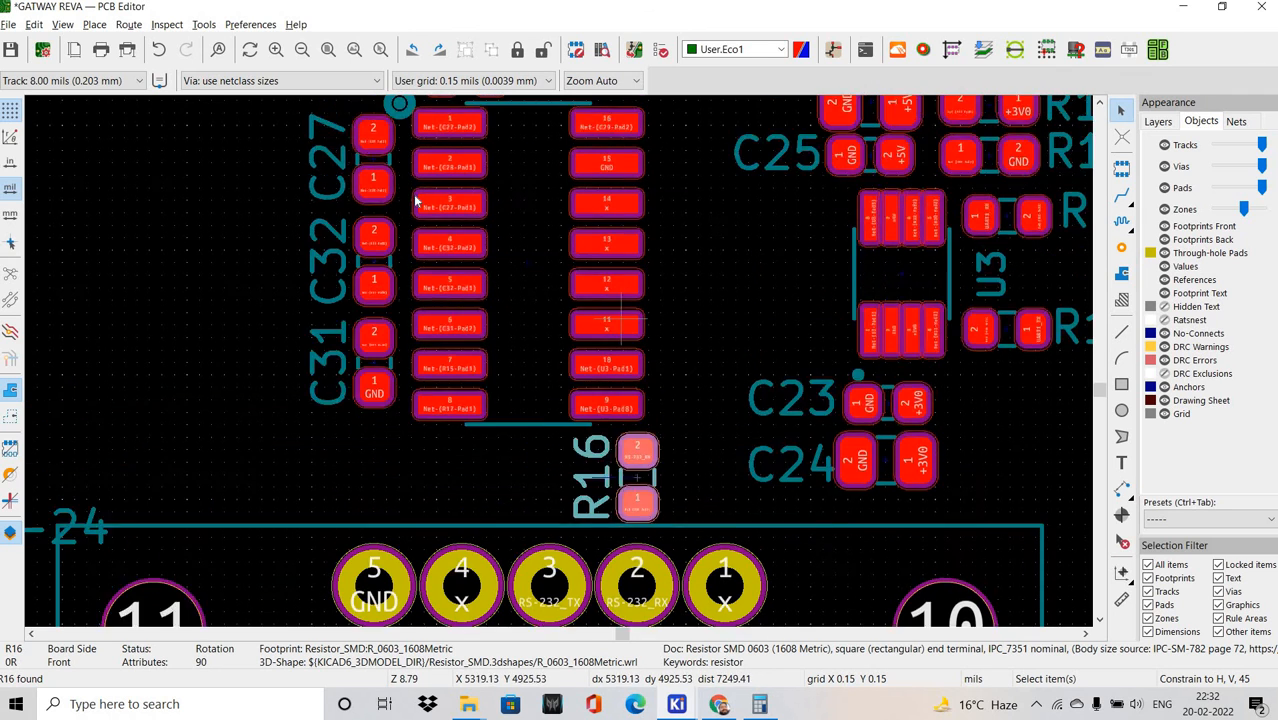
Move the U4 and U3 circuit group, with its capacitors and resistors, up to leave more room above connector J2.
{"action": "left_click_drag", "start_coordinate": [414, 194], "coordinate": [793, 420]}
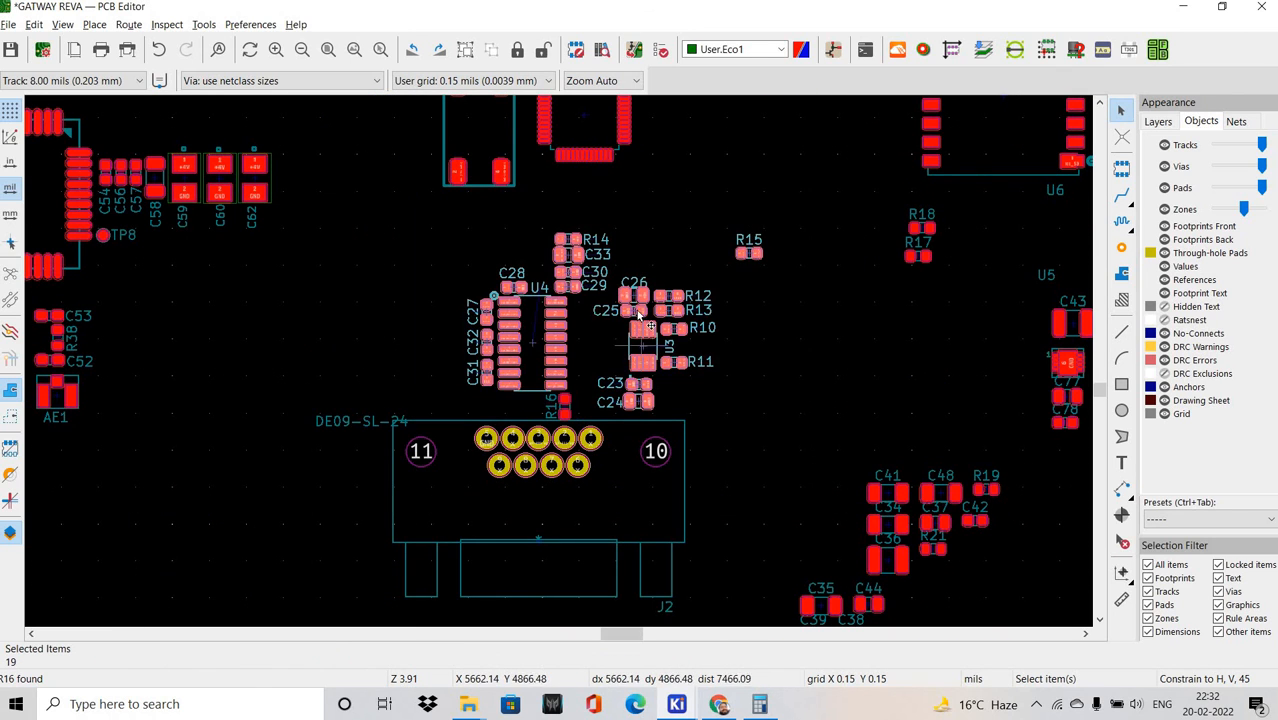
{"action": "key", "text": "m"}
{"action": "left_click", "coordinate": [666, 344]}
{"action": "scroll", "coordinate": [578, 412], "scroll_direction": "up", "scroll_amount": 5}
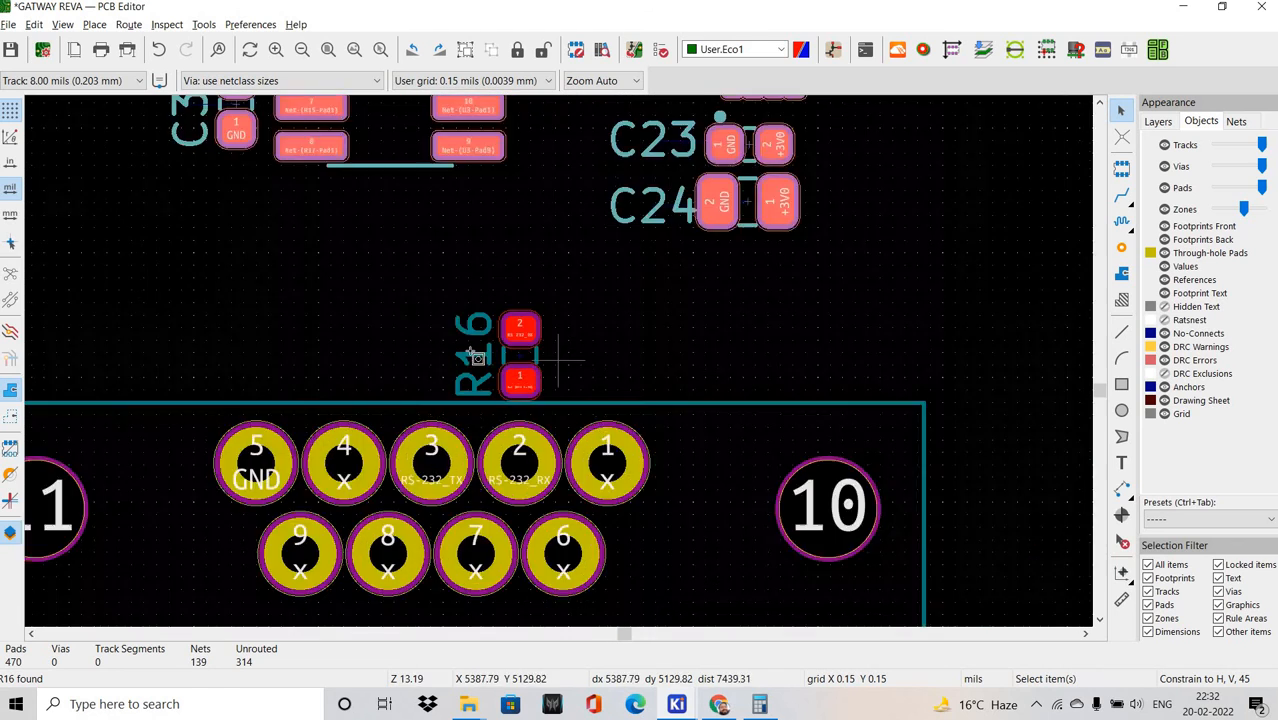
Reposition R16 just above the J2 outline, centred over pin 2.
{"action": "left_click", "coordinate": [474, 340]}
{"action": "key", "text": "m"}
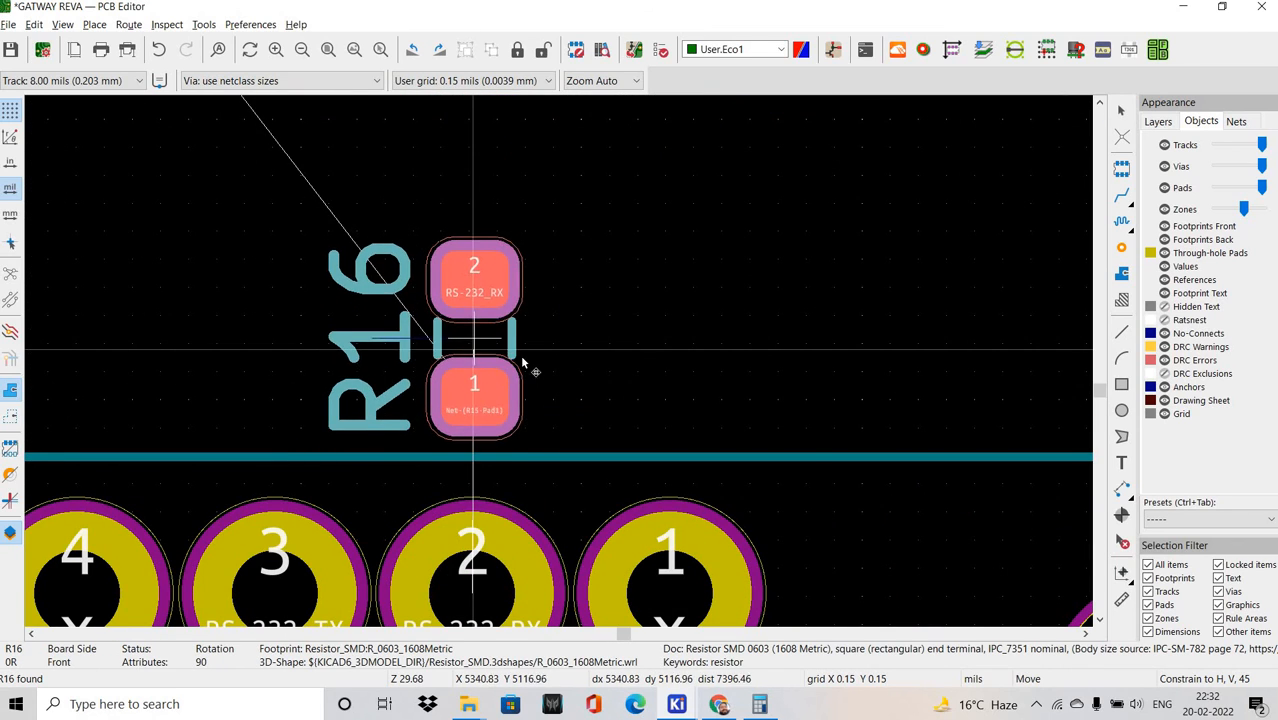
{"action": "left_click", "coordinate": [478, 338]}
{"action": "left_click", "coordinate": [558, 360]}
Highlight the net of R16's pad 1, then the RS-232_RX net of its pad 2.
{"action": "left_click", "coordinate": [477, 395]}
{"action": "scroll", "coordinate": [614, 336], "scroll_direction": "down", "scroll_amount": 3}
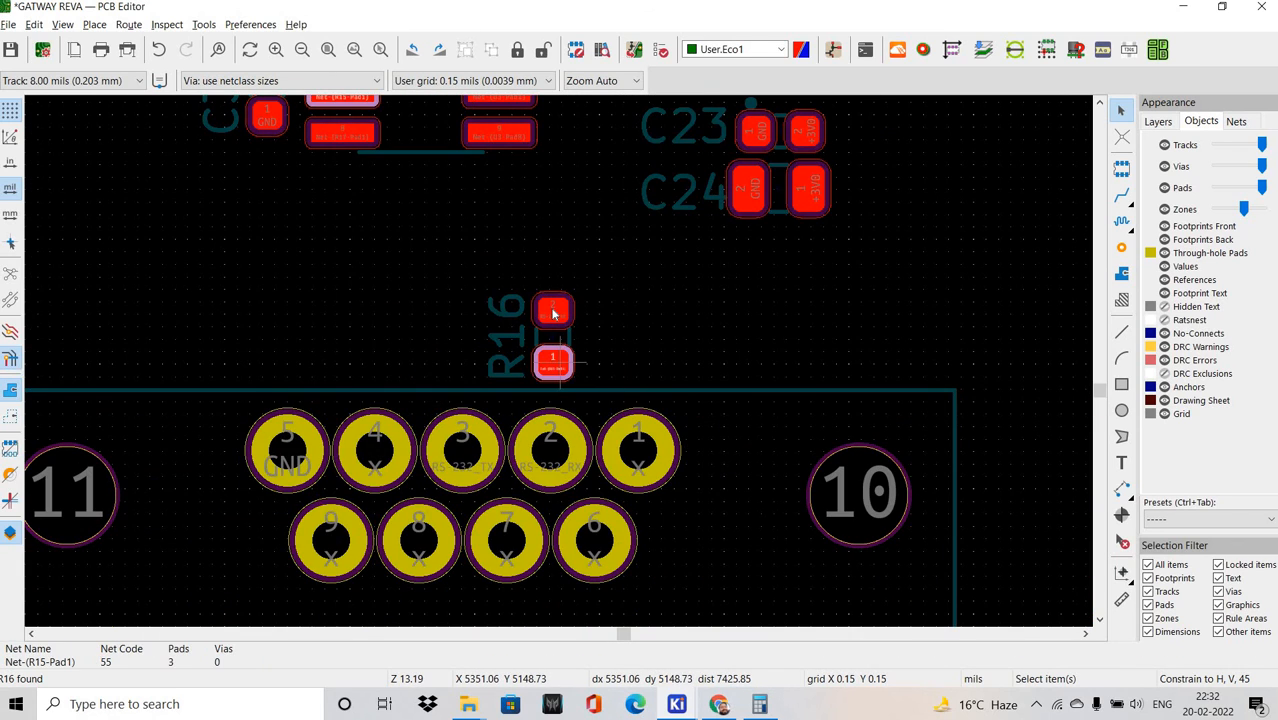
{"action": "left_click", "coordinate": [555, 313]}
{"action": "scroll", "coordinate": [550, 393], "scroll_direction": "up", "scroll_amount": 3}
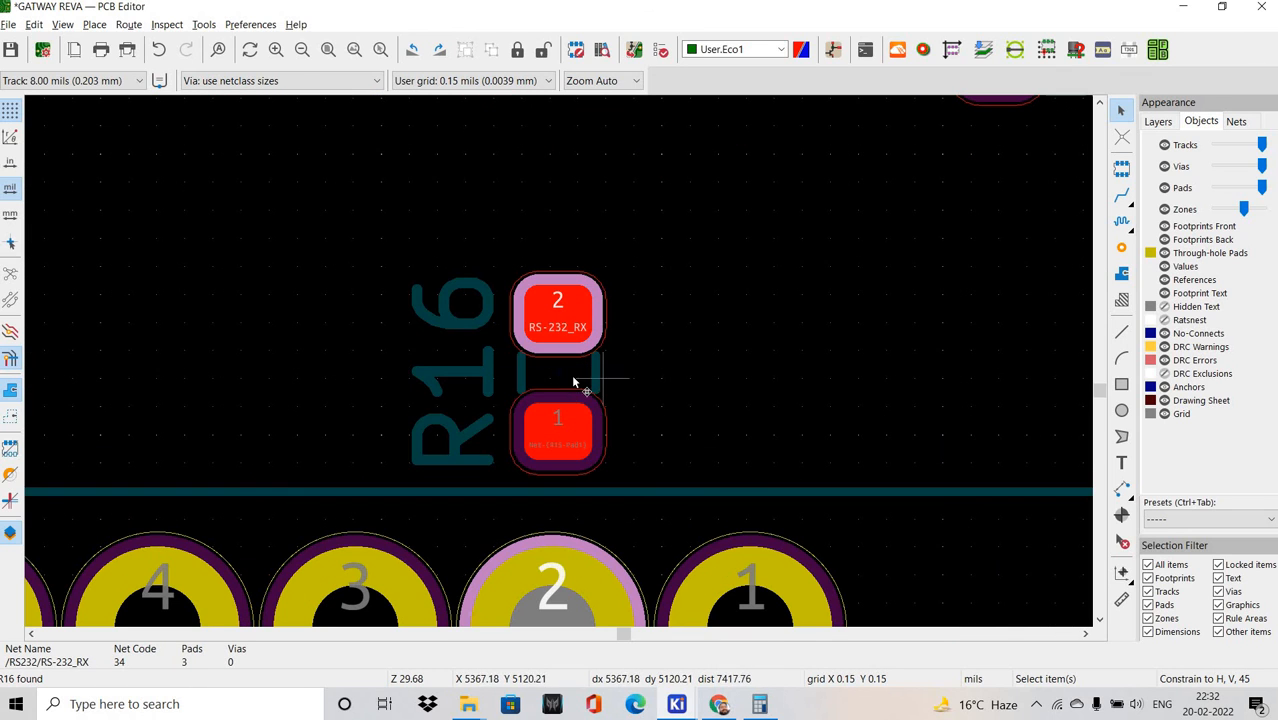
Rotate R16 to -90 degrees so its RS-232_RX pad faces J2's pin 2, align it there, and save the board.
{"action": "left_click", "coordinate": [551, 378]}
{"action": "key", "text": "m"}
{"action": "key", "text": "r"}
{"action": "key", "text": "r"}
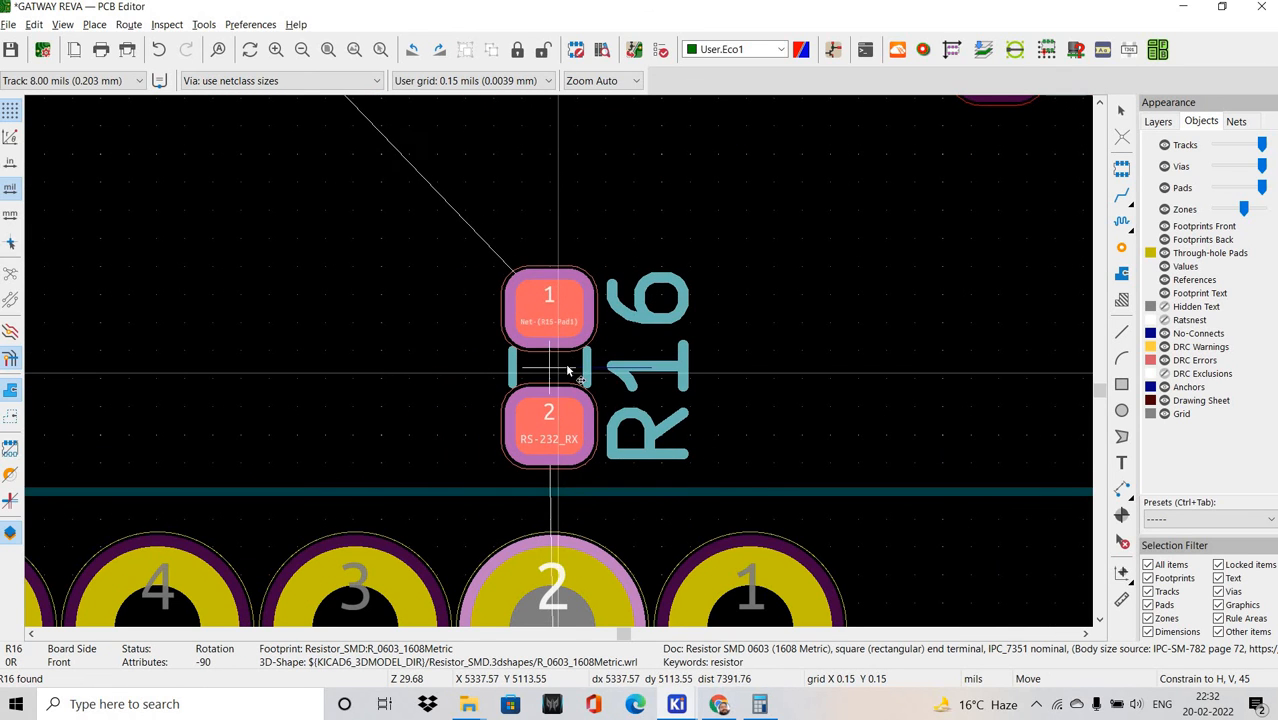
{"action": "scroll", "coordinate": [583, 330], "scroll_direction": "down", "scroll_amount": 3}
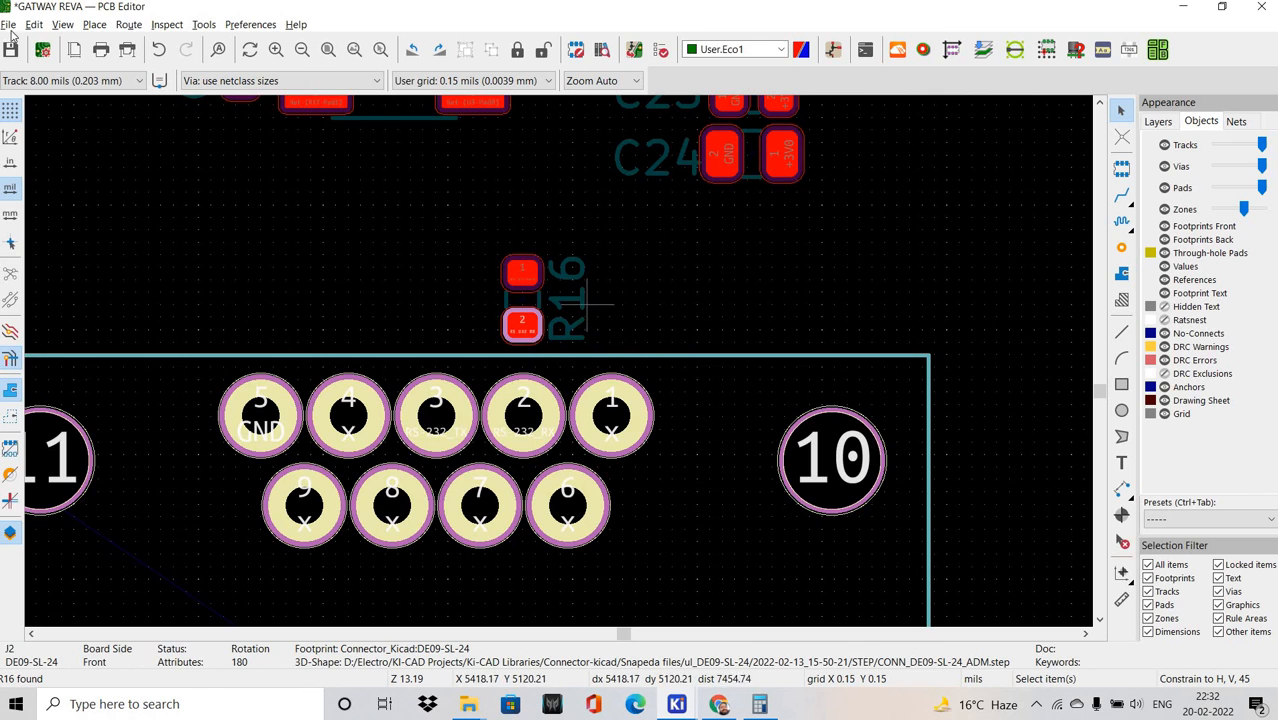
{"action": "left_click", "coordinate": [587, 304]}
{"action": "scroll", "coordinate": [617, 416], "scroll_direction": "down", "scroll_amount": 3}
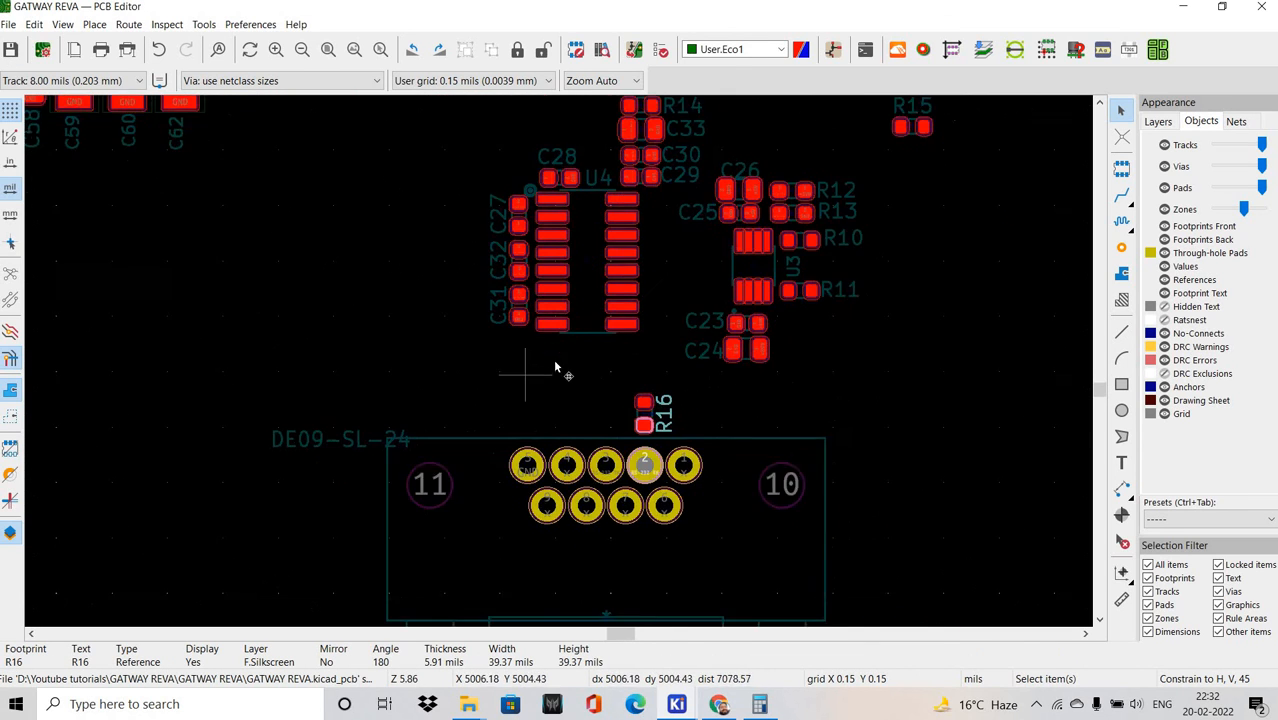
Examine the highlighted RS-232_RX net between R16, J2's pin 2 and the rest of the board.
{"action": "scroll", "coordinate": [445, 338], "scroll_direction": "up", "scroll_amount": 5}
{"action": "key", "text": "Escape"}
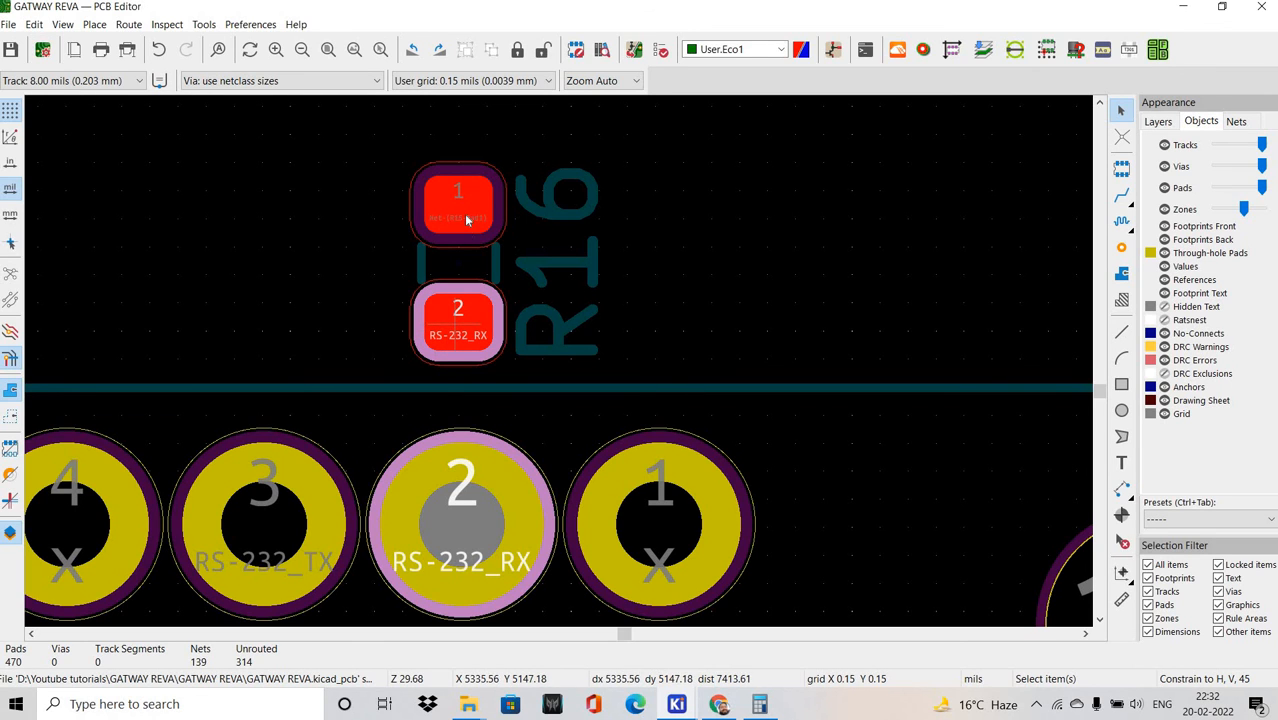
{"action": "key", "text": "grave"}
{"action": "key", "text": "grave"}
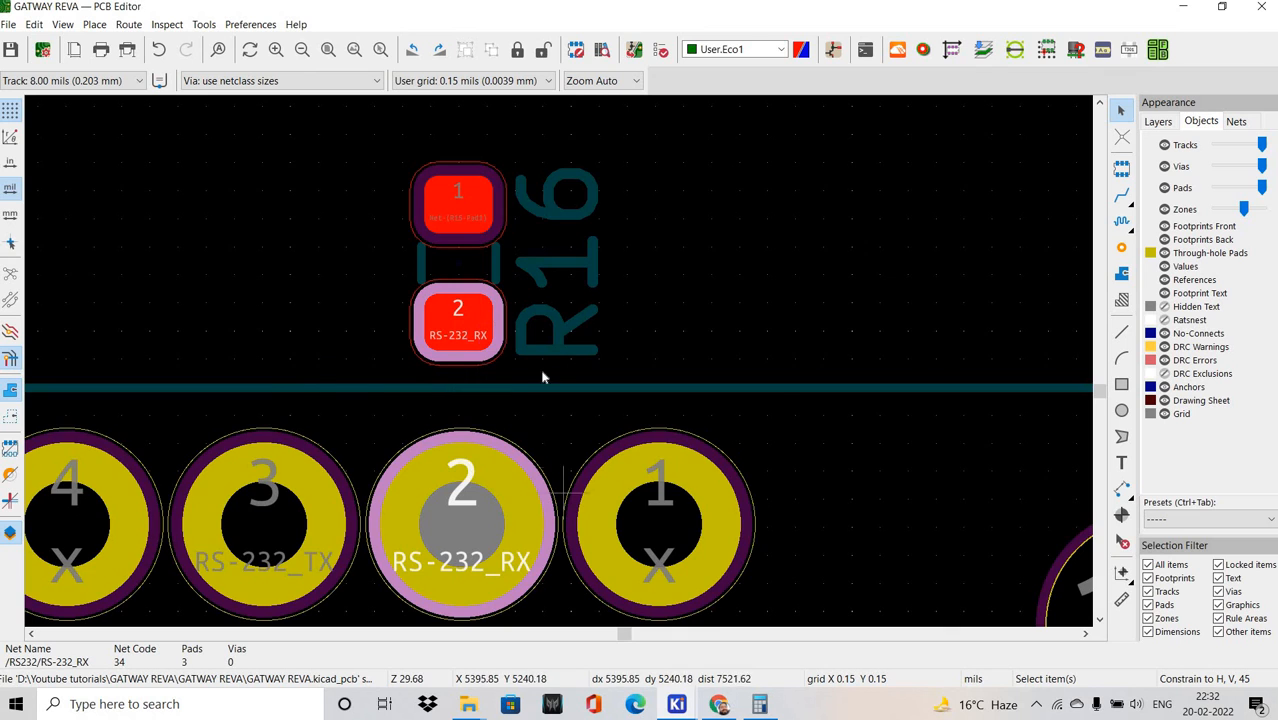
{"action": "scroll", "coordinate": [543, 377], "scroll_direction": "down", "scroll_amount": 5}
{"action": "scroll", "coordinate": [575, 397], "scroll_direction": "up", "scroll_amount": 2}
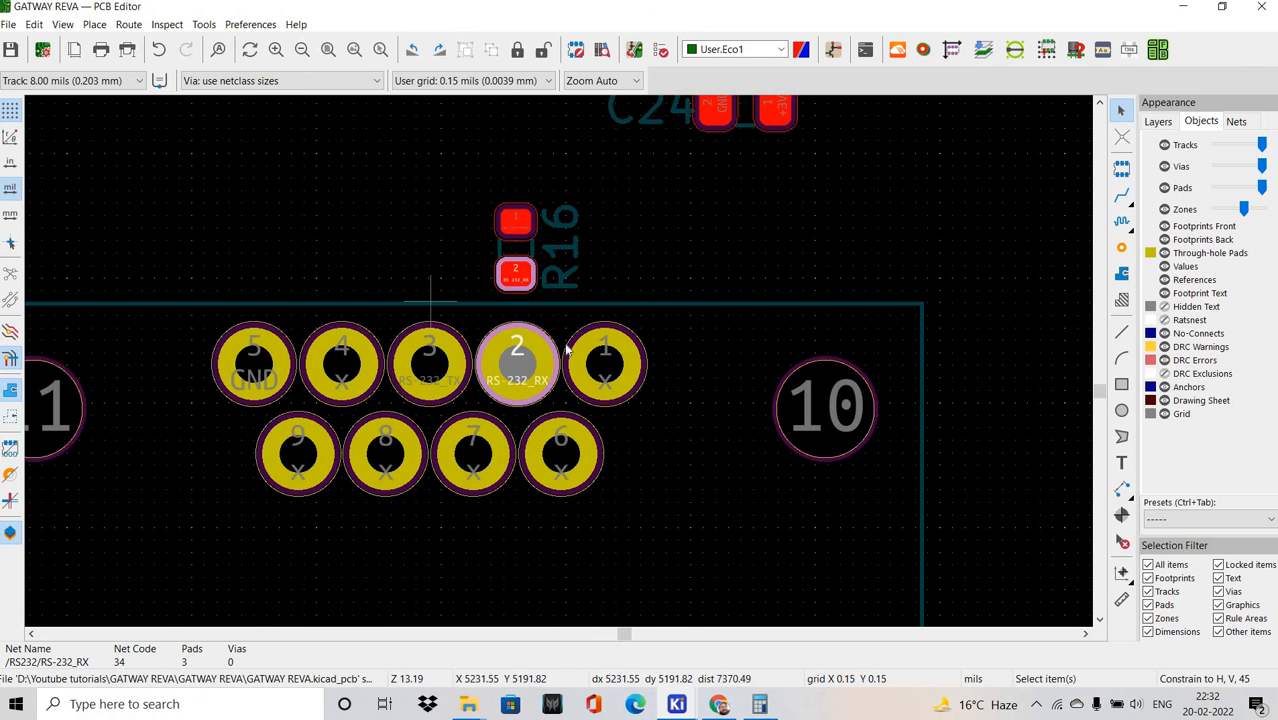
{"action": "scroll", "coordinate": [566, 348], "scroll_direction": "down", "scroll_amount": 6}
{"action": "scroll", "coordinate": [556, 365], "scroll_direction": "up", "scroll_amount": 2}
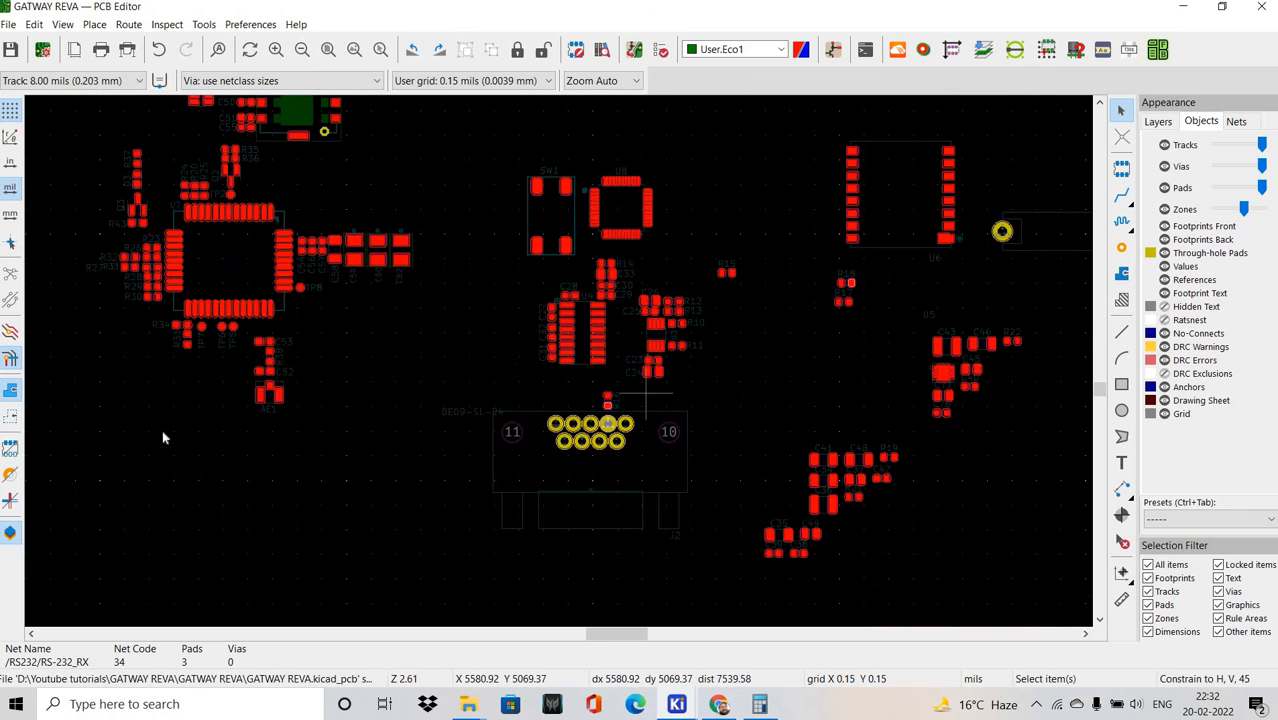
{"action": "scroll", "coordinate": [165, 437], "scroll_direction": "up", "scroll_amount": 3}
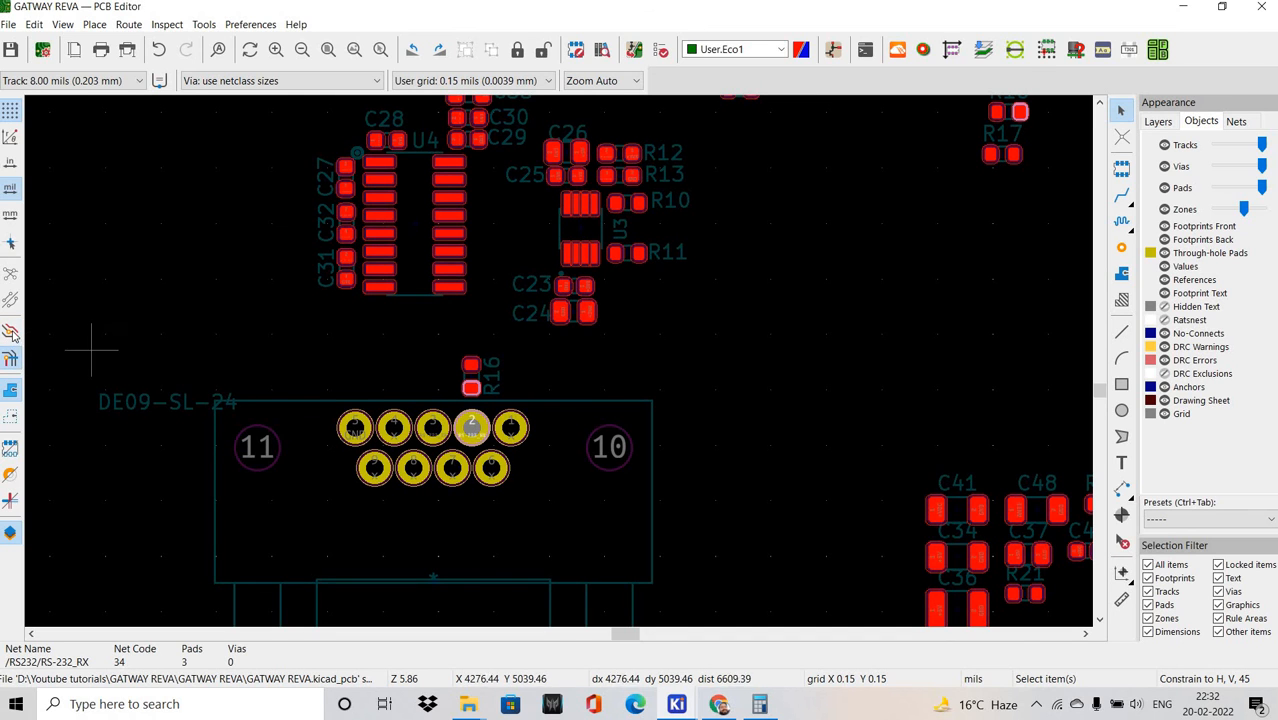
Clear the RS-232_RX net highlighting from the board.
{"action": "right_click", "coordinate": [132, 320]}
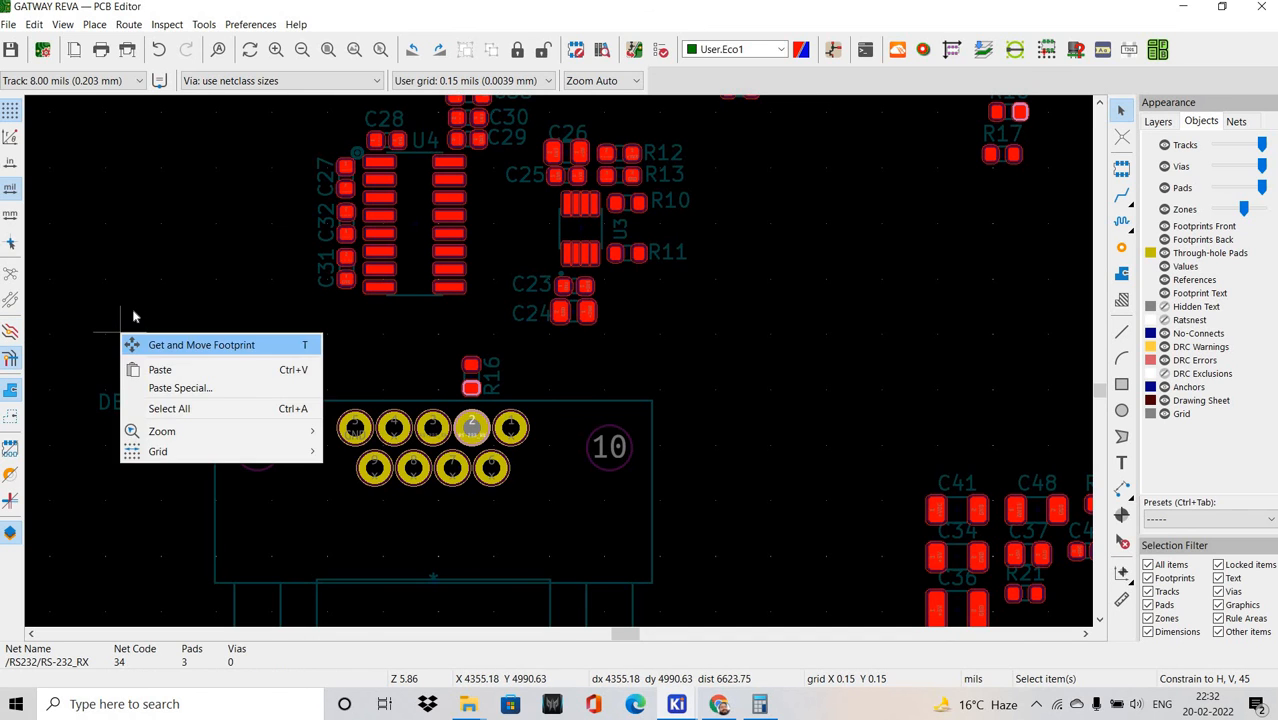
{"action": "key", "text": "Escape"}
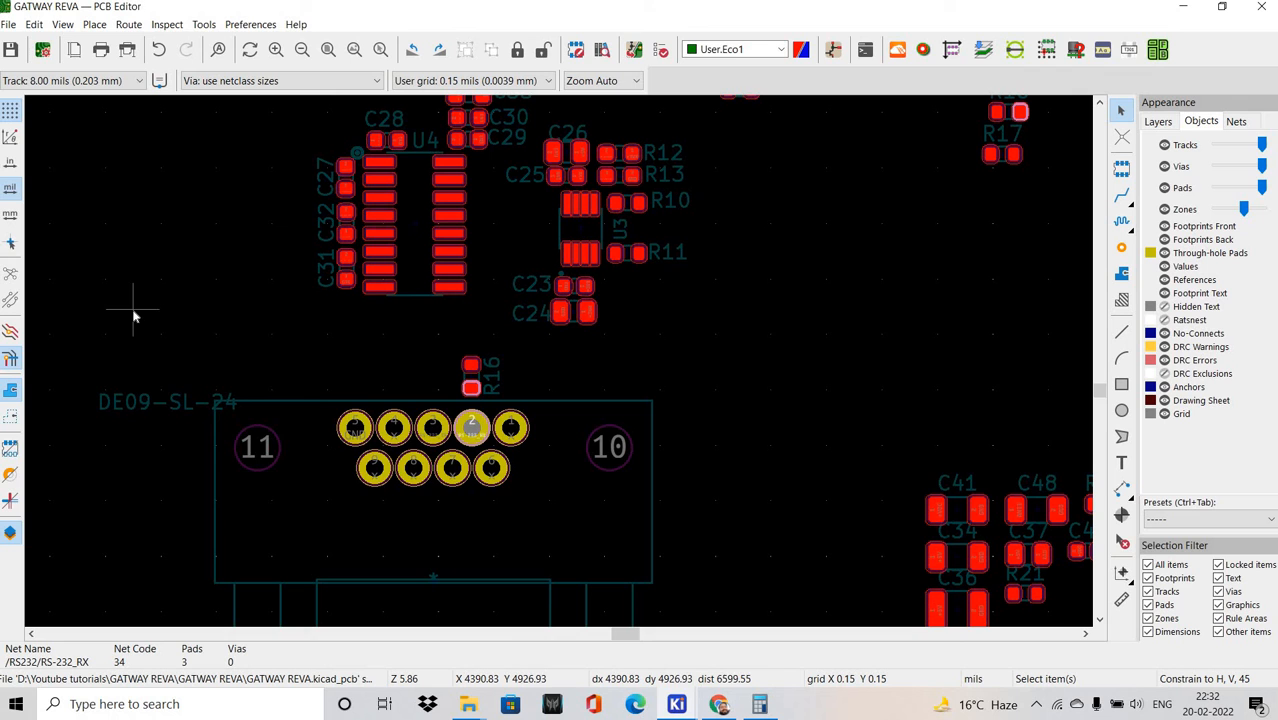
{"action": "left_click", "coordinate": [11, 359]}
{"action": "left_click", "coordinate": [11, 359]}
{"action": "left_click", "coordinate": [11, 359]}
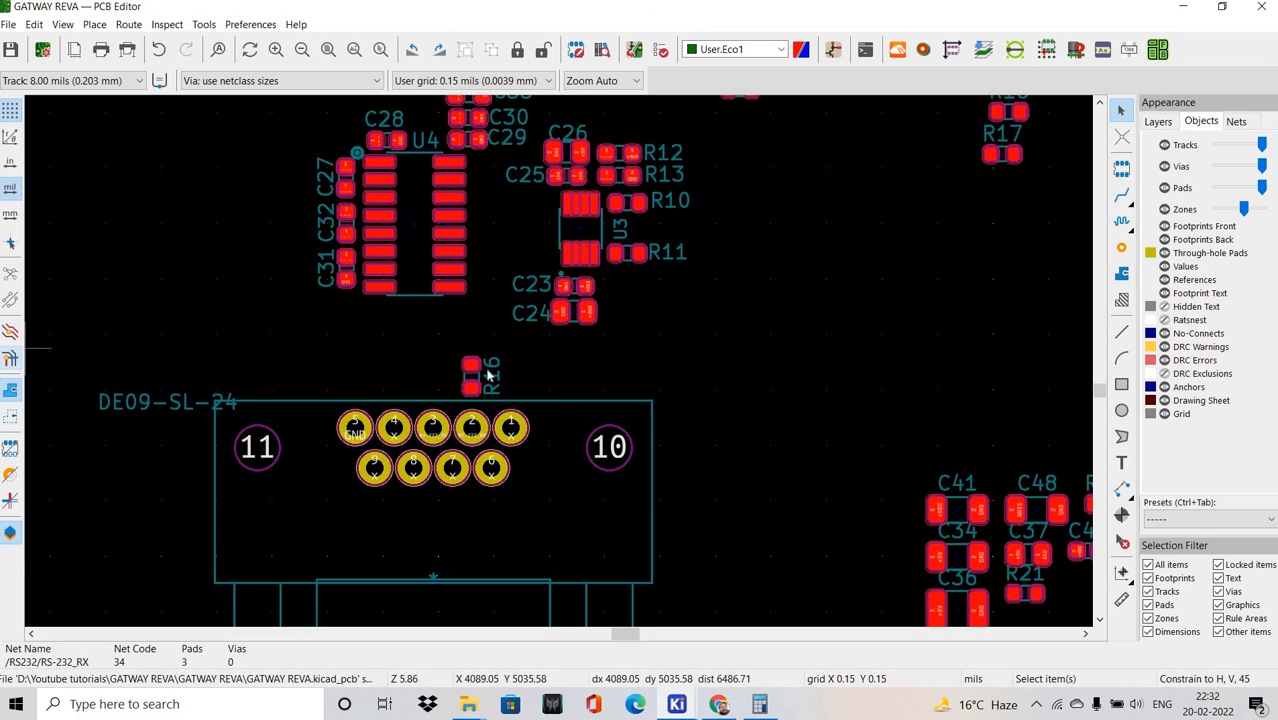
Select R17 in the RS232 schematic and carry its footprint on the board to J2, beside R16.
{"action": "scroll", "coordinate": [429, 375], "scroll_direction": "up", "scroll_amount": 3}
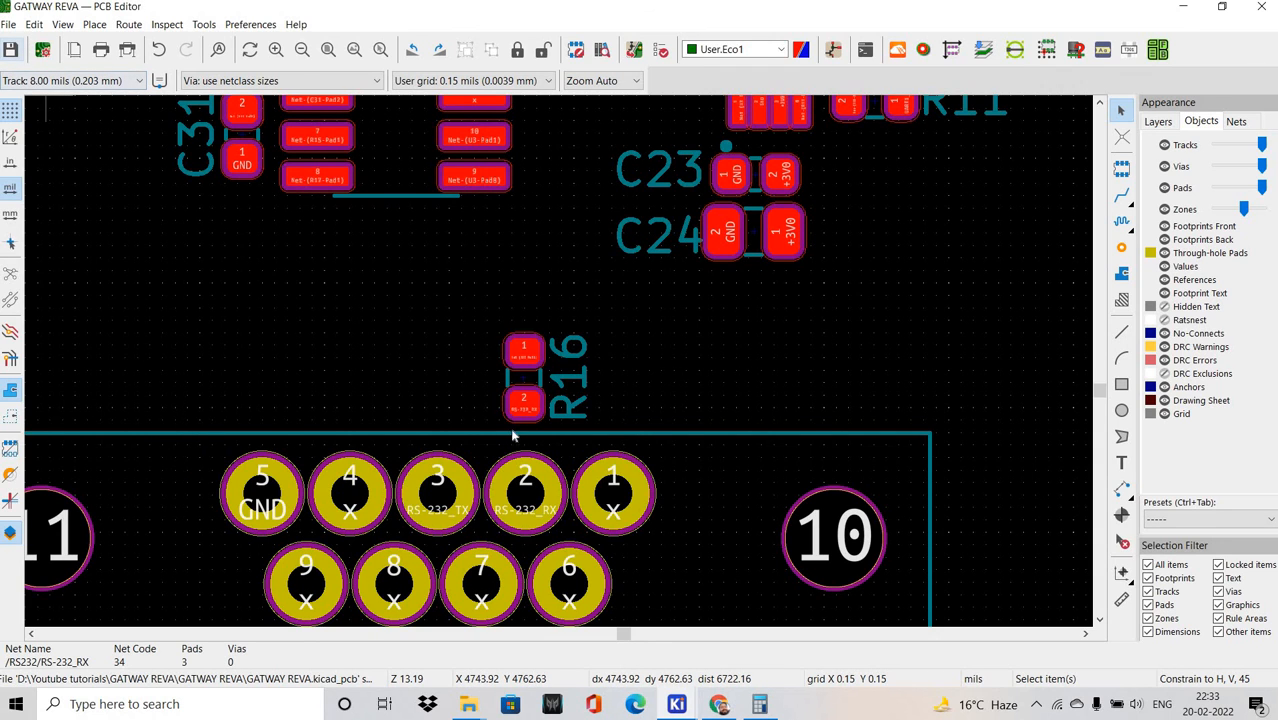
{"action": "key", "text": "alt+Tab"}
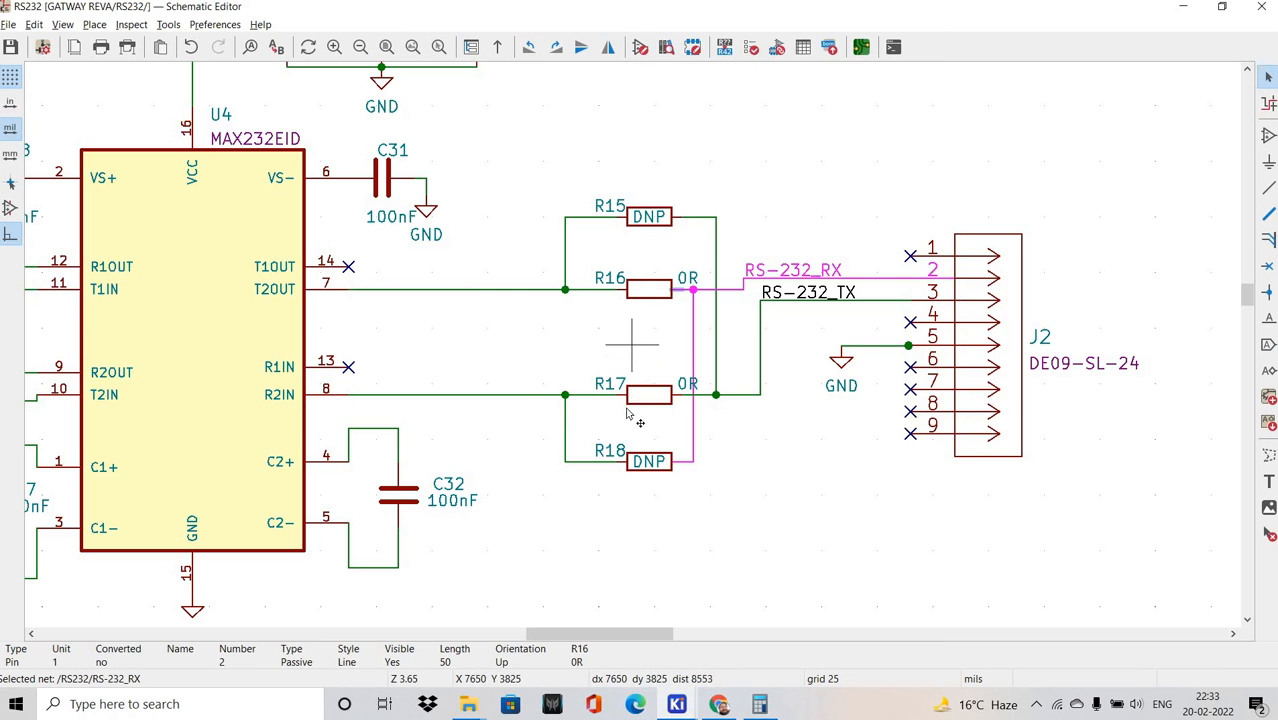
{"action": "key", "text": "alt+Tab"}
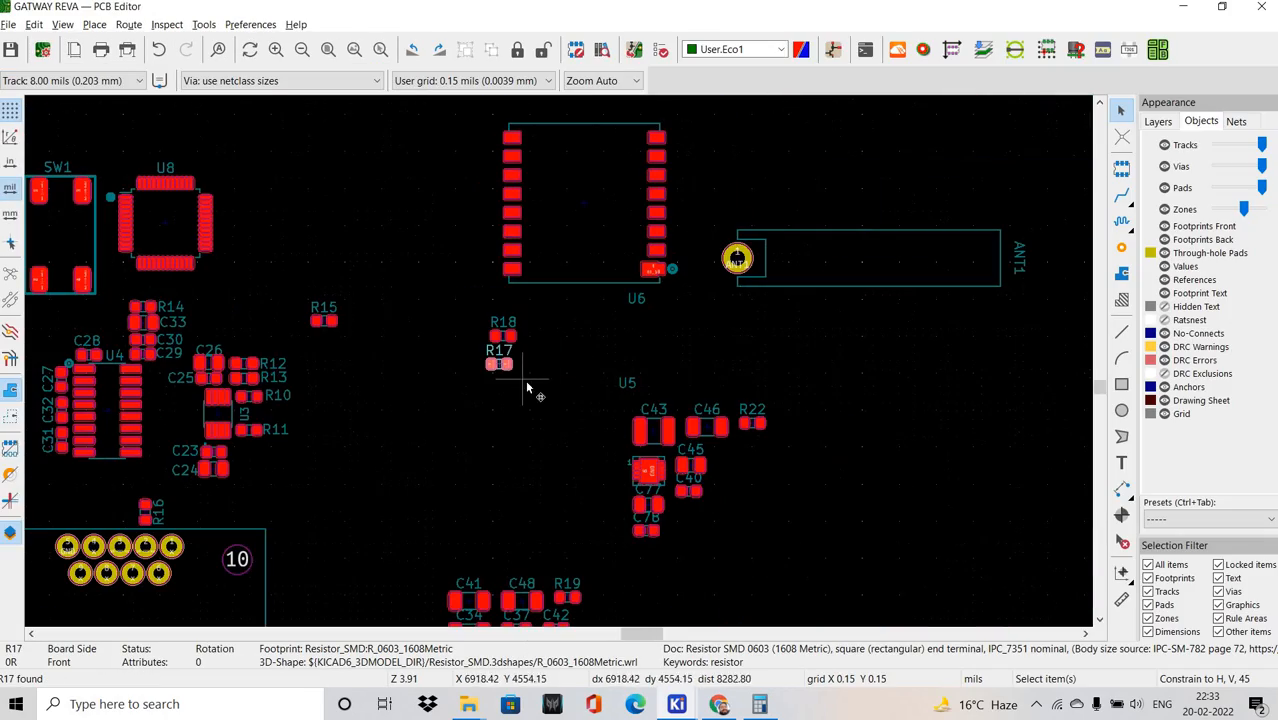
{"action": "key", "text": "m"}
{"action": "scroll", "coordinate": [676, 425], "scroll_direction": "down", "scroll_amount": 2, "text": "shift"}
{"action": "scroll", "coordinate": [363, 280], "scroll_direction": "up", "scroll_amount": 4}
{"action": "scroll", "coordinate": [938, 500], "scroll_direction": "down", "scroll_amount": 5}
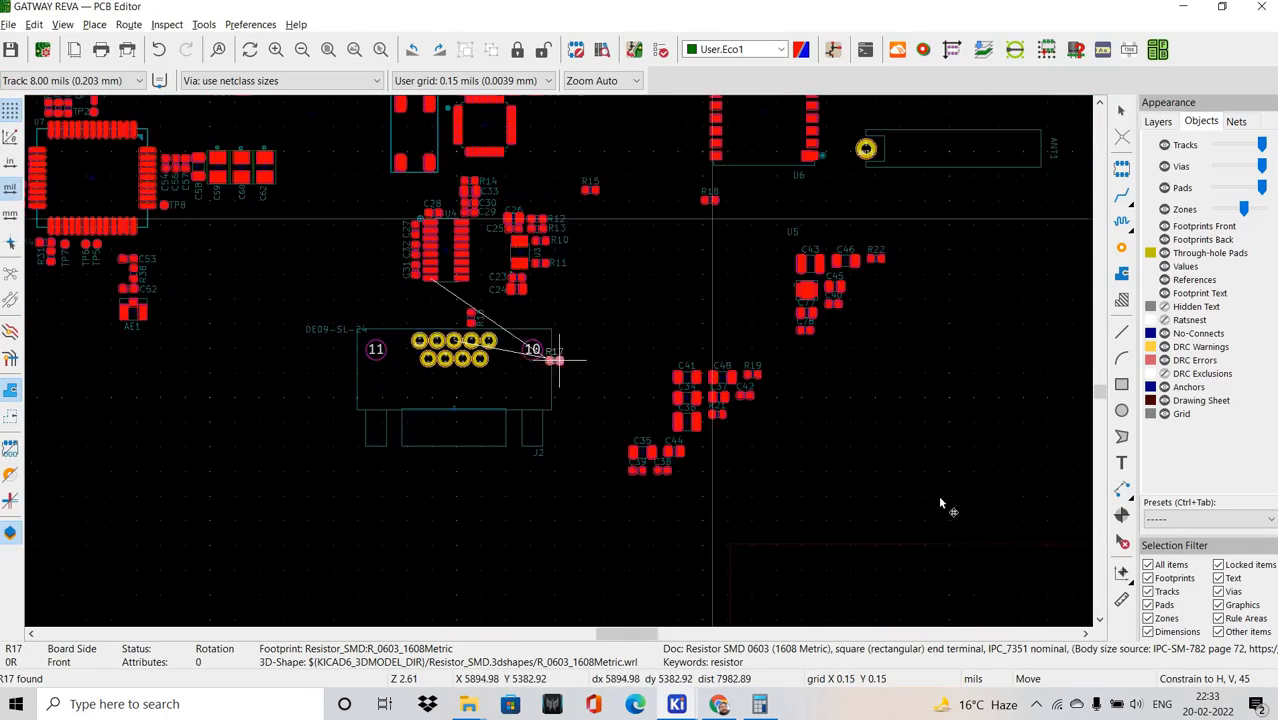
{"action": "scroll", "coordinate": [703, 468], "scroll_direction": "up", "scroll_amount": 3}
{"action": "middle_click_drag", "start_coordinate": [929, 463], "coordinate": [462, 359]}
{"action": "scroll", "coordinate": [480, 400], "scroll_direction": "up", "scroll_amount": 4}
{"action": "scroll", "coordinate": [515, 362], "scroll_direction": "down", "scroll_amount": 2}
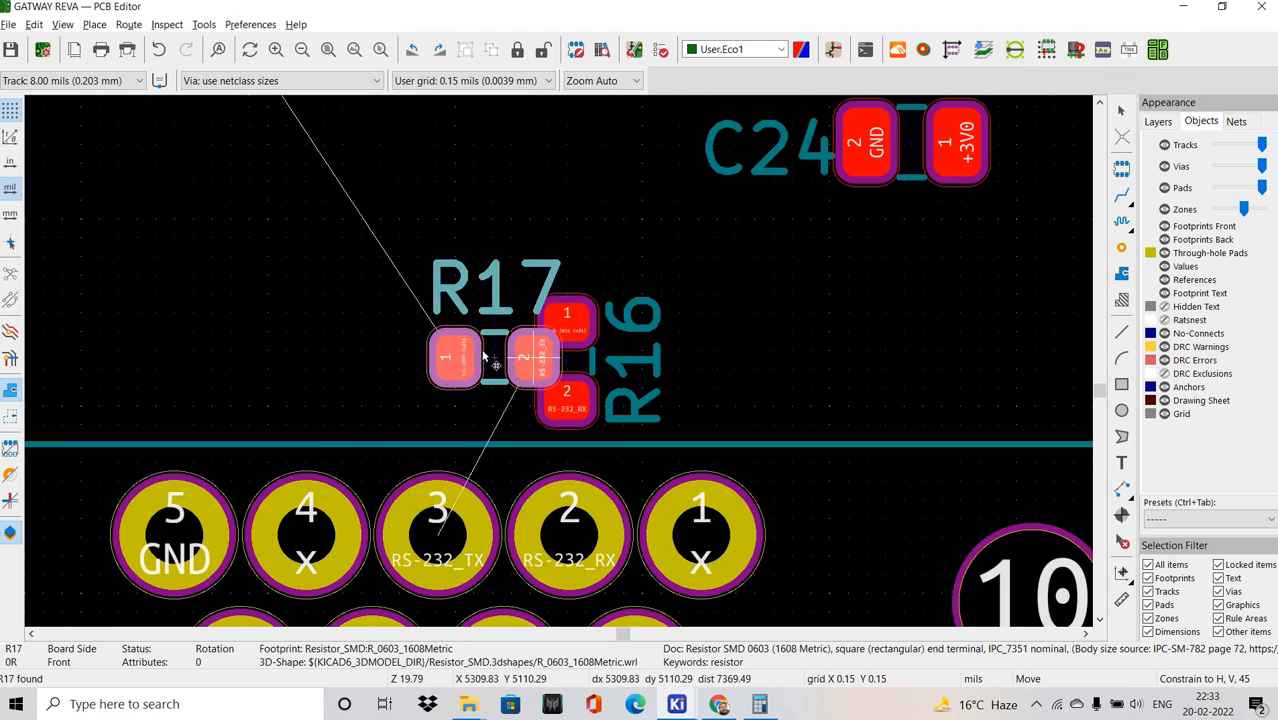
Rotate R17 to -90 degrees, place it above J2's pin 3 level with R16, and move its reference label to its outer side.
{"action": "key", "text": "r"}
{"action": "key", "text": "r"}
{"action": "key", "text": "r"}
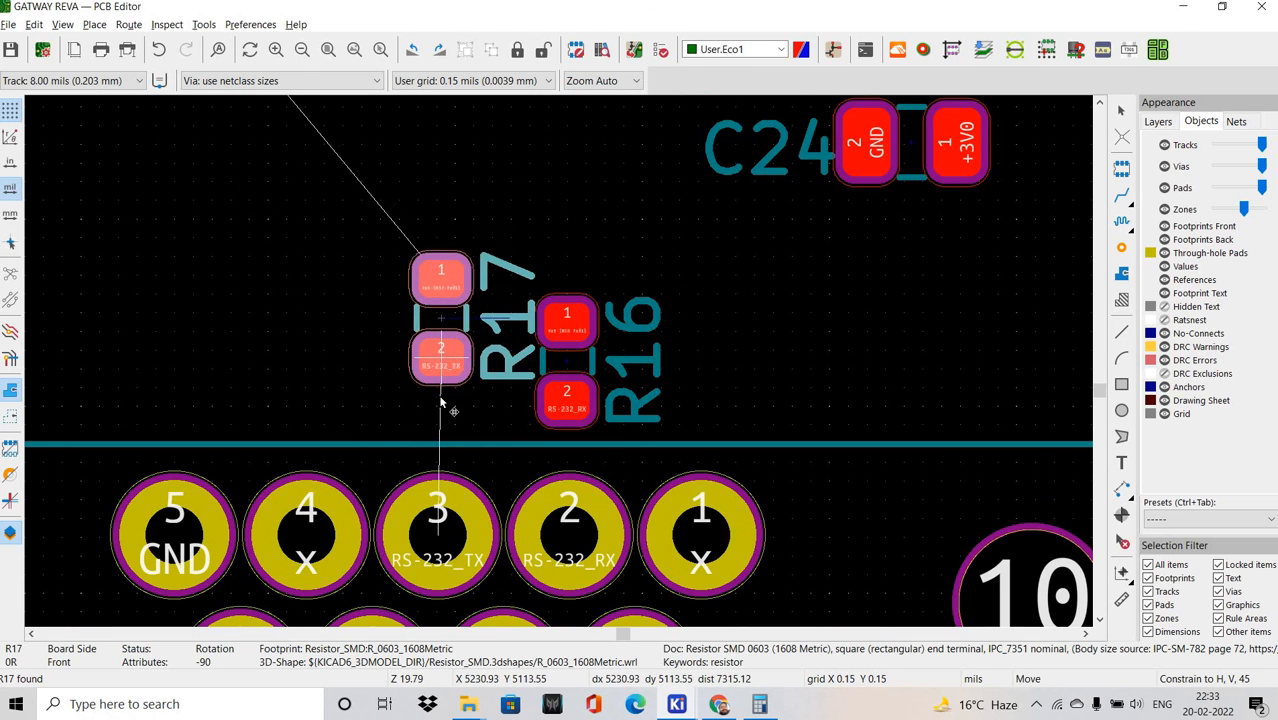
{"action": "left_click", "coordinate": [438, 398]}
{"action": "left_click", "coordinate": [465, 288]}
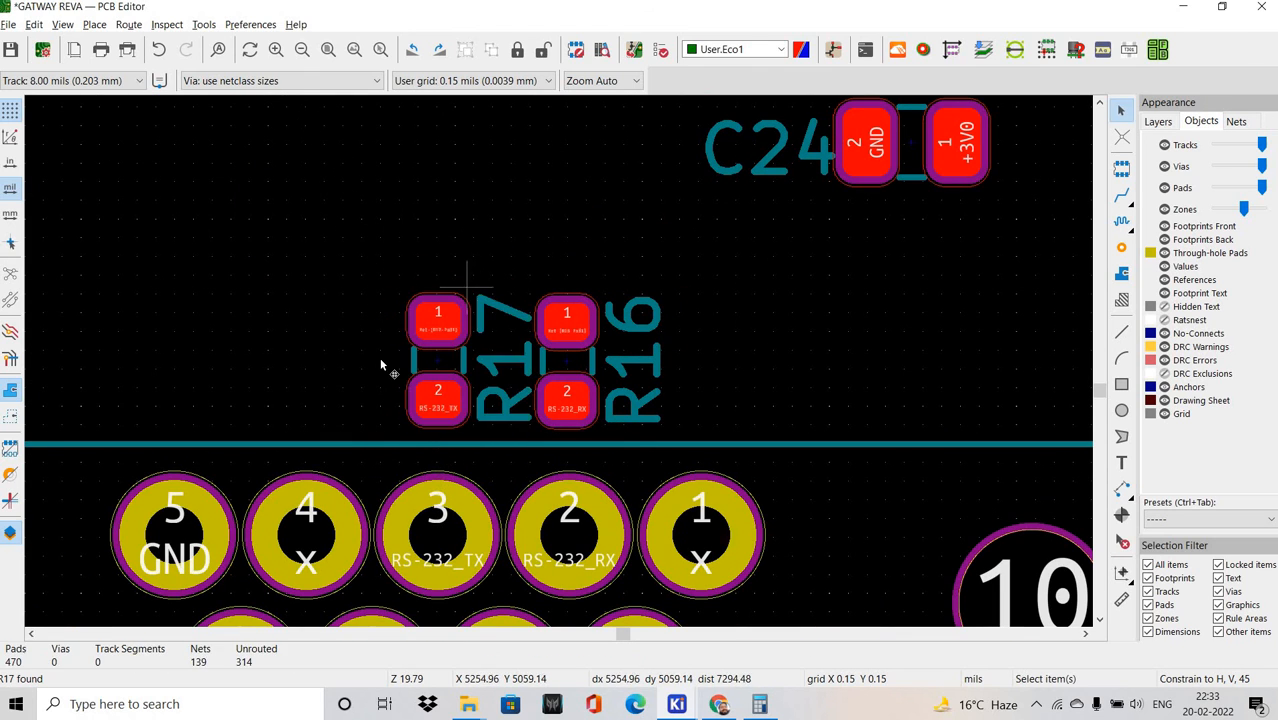
{"action": "left_click_drag", "start_coordinate": [508, 360], "coordinate": [372, 365]}
{"action": "left_click", "coordinate": [574, 263]}
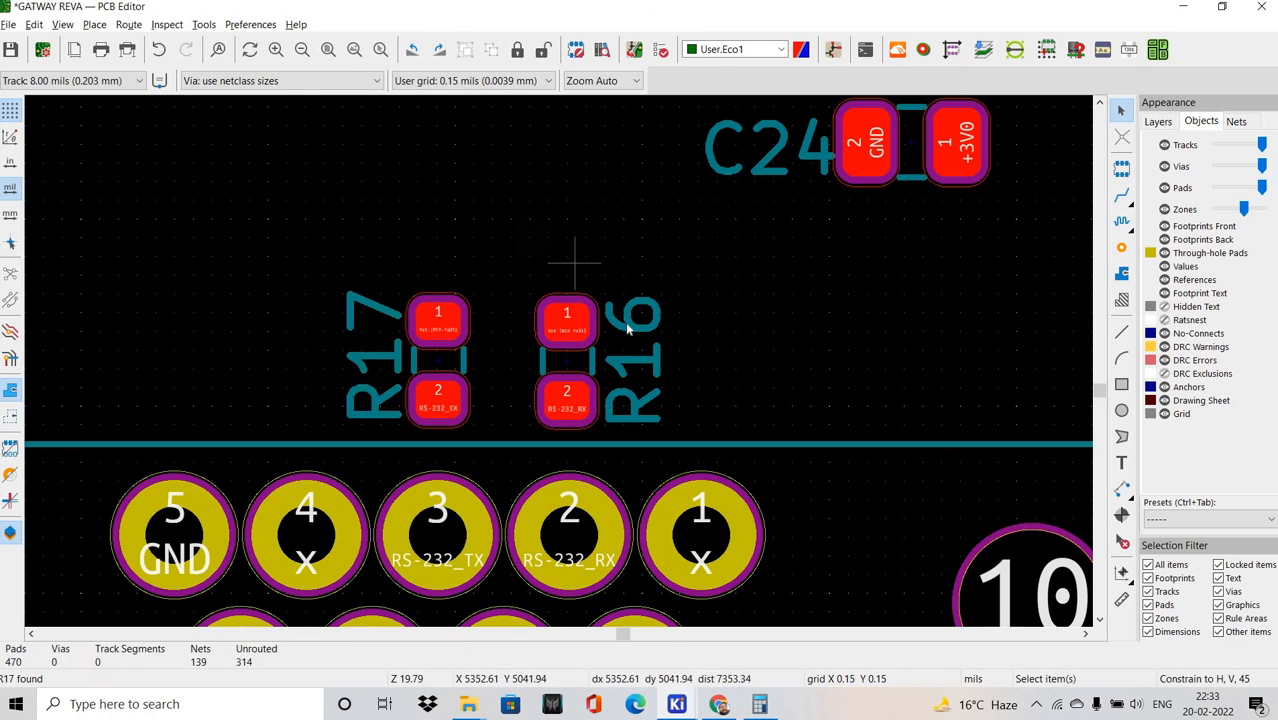
Select R15 in the schematic, bring its footprint above R16 and R17 on the board, and place it rotated to -90 degrees.
{"action": "key", "text": "alt+Tab"}
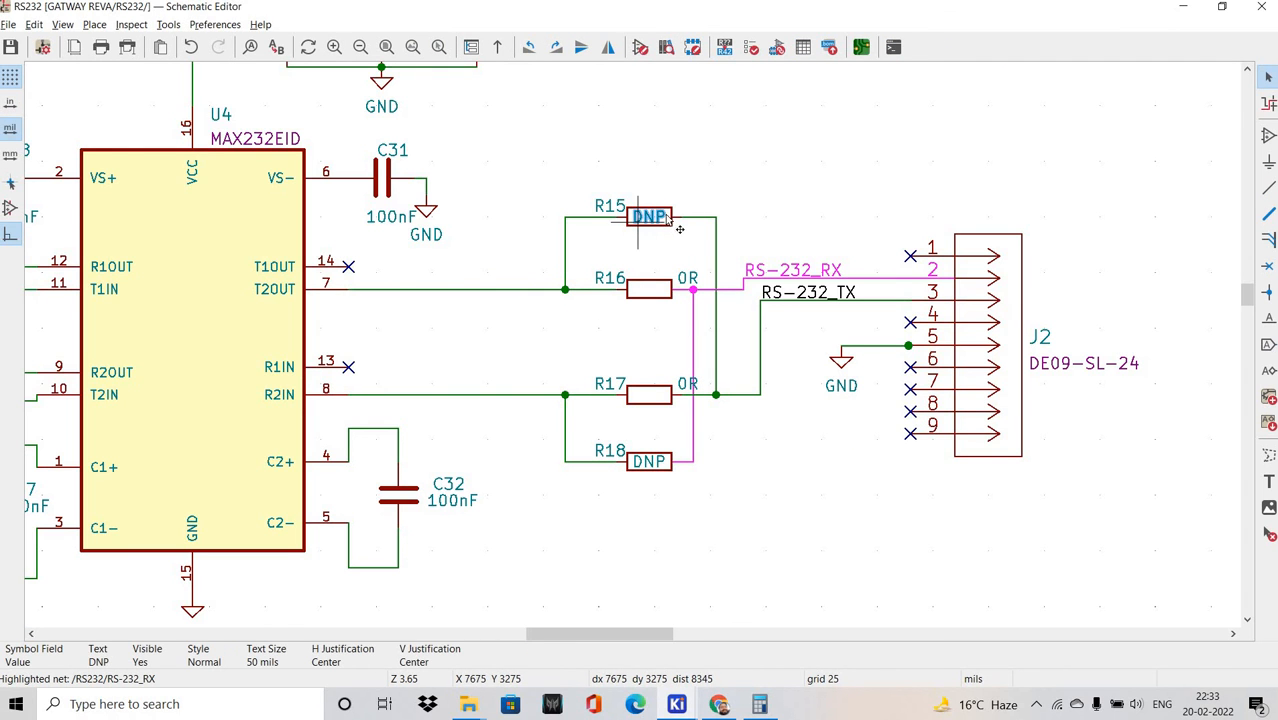
{"action": "key", "text": "alt+Tab"}
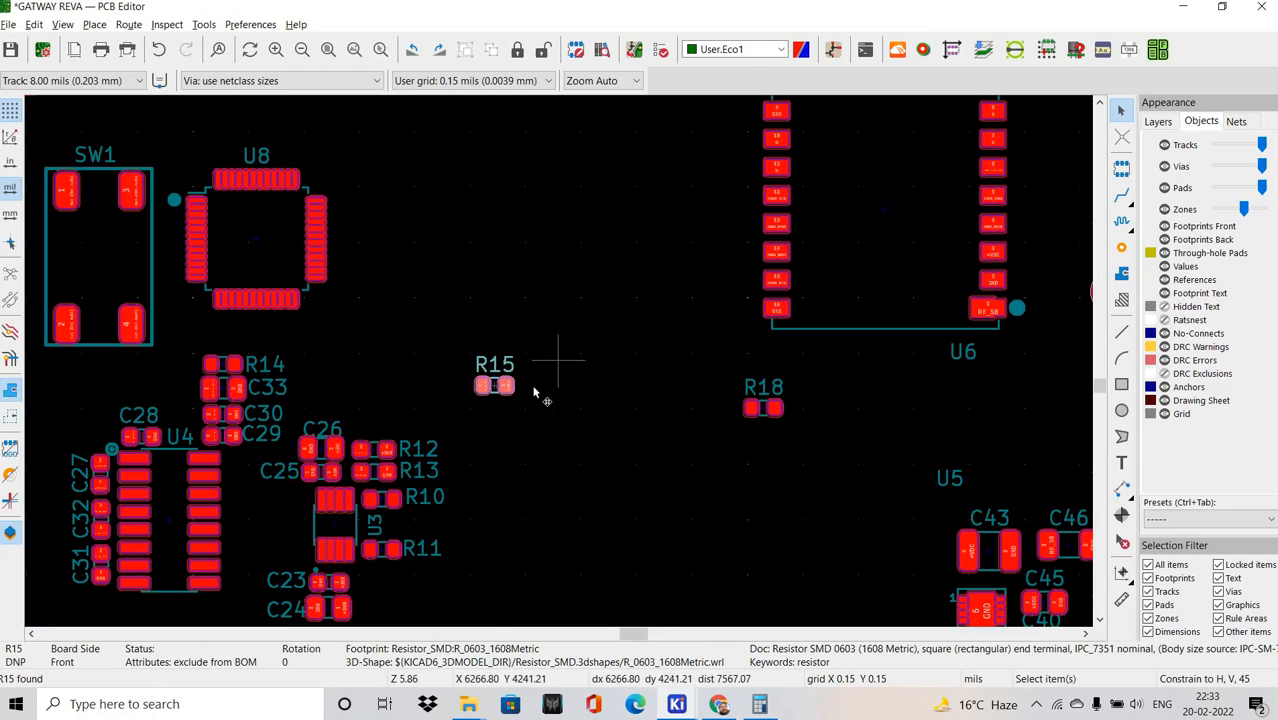
{"action": "key", "text": "m"}
{"action": "scroll", "coordinate": [309, 408], "scroll_direction": "down", "scroll_amount": 5, "text": "shift"}
{"action": "scroll", "coordinate": [240, 362], "scroll_direction": "up", "scroll_amount": 5}
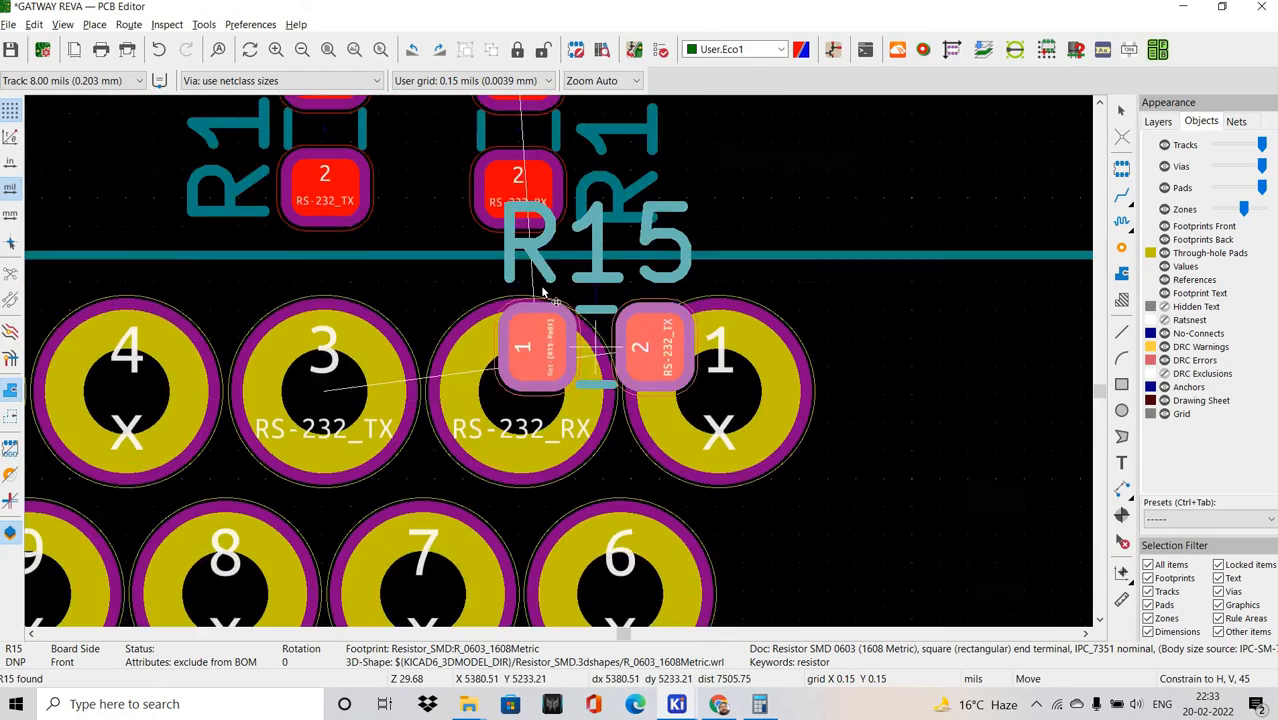
{"action": "scroll", "coordinate": [542, 291], "scroll_direction": "up", "scroll_amount": 4, "text": "shift"}
{"action": "scroll", "coordinate": [415, 326], "scroll_direction": "up", "scroll_amount": 1, "text": "shift"}
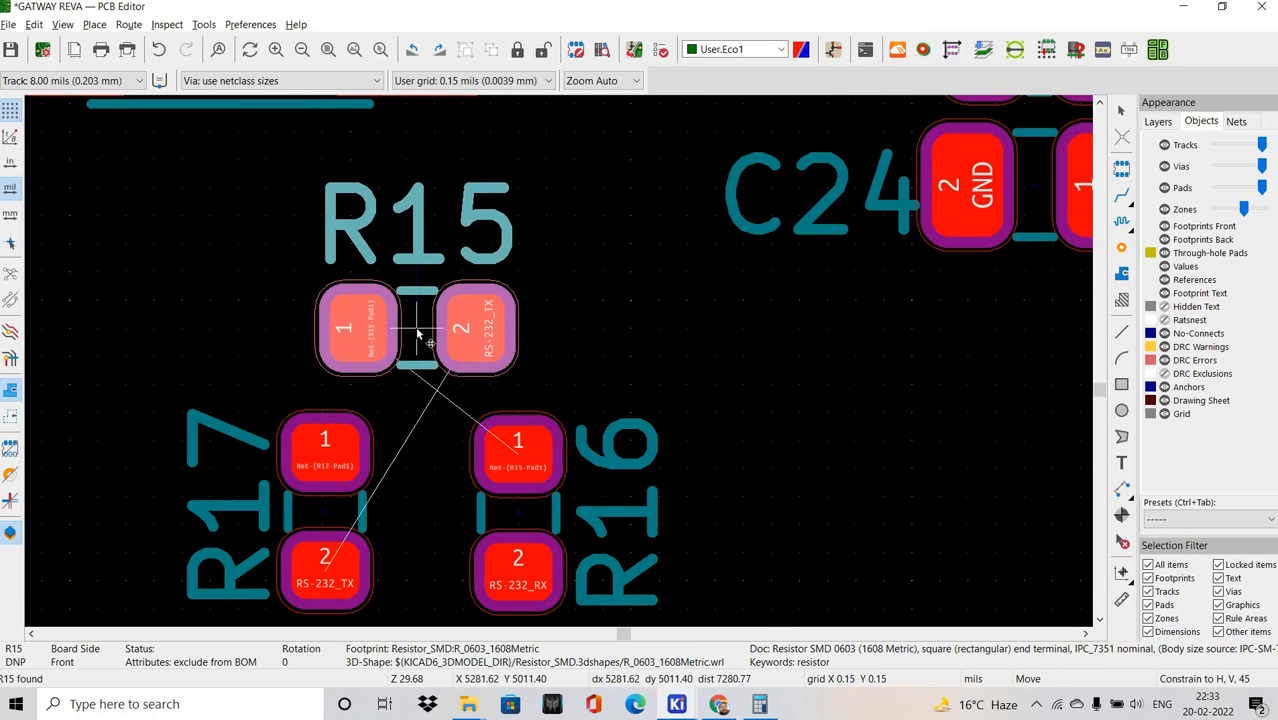
{"action": "key", "text": "r"}
{"action": "key", "text": "r"}
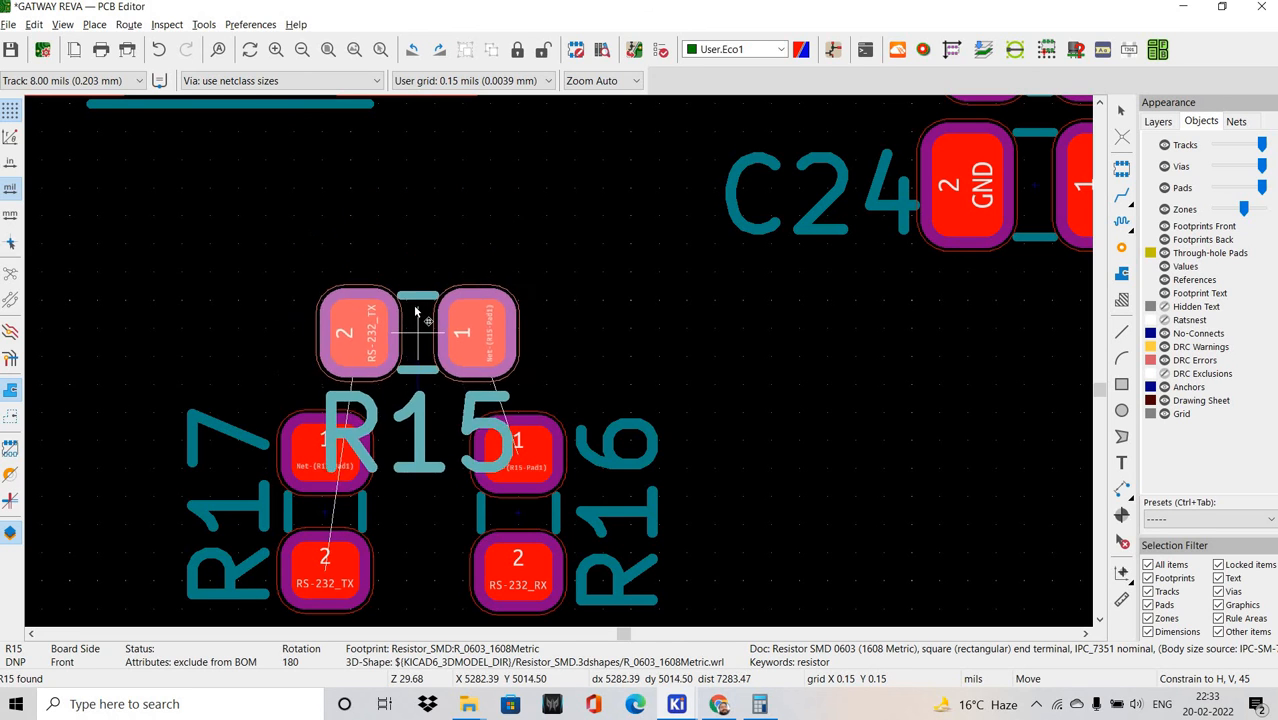
{"action": "key", "text": "r"}
{"action": "left_click", "coordinate": [420, 300]}
Shift R17 away from R16, place R15 directly beside R16, and put R15's reference label above its pads.
{"action": "scroll", "coordinate": [250, 374], "scroll_direction": "down", "scroll_amount": 2, "text": "shift"}
{"action": "left_click", "coordinate": [344, 382]}
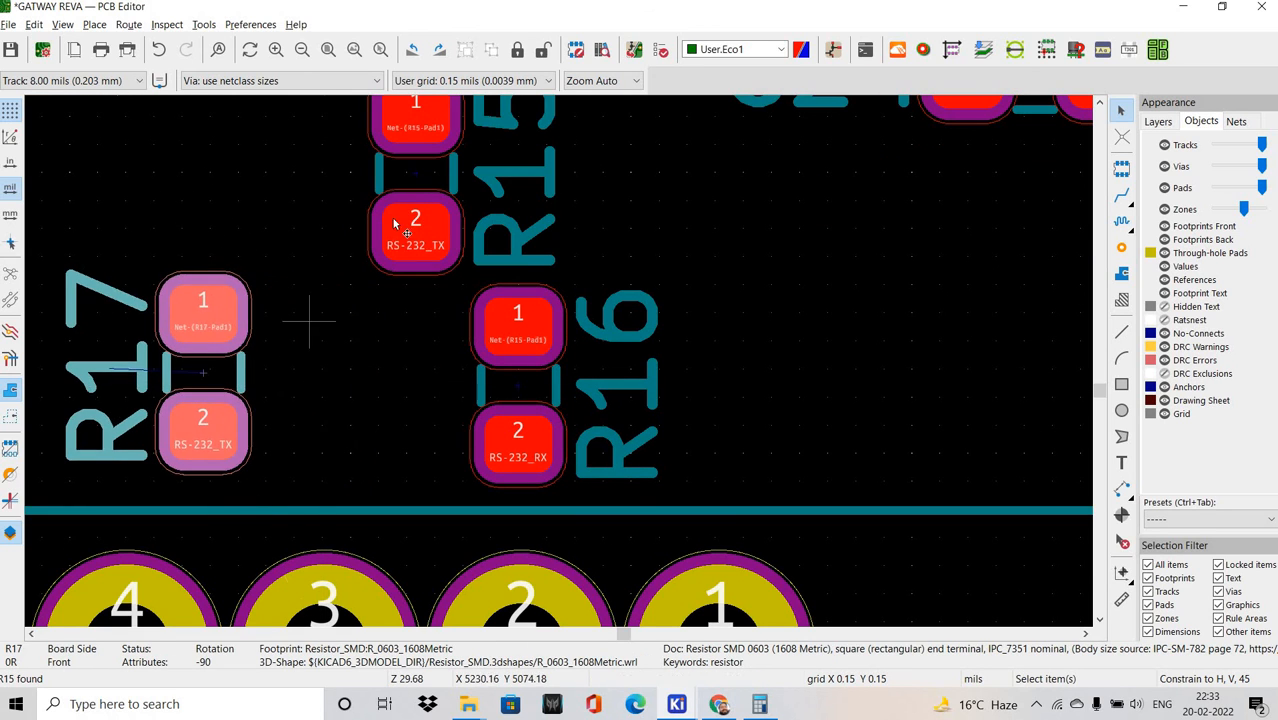
{"action": "left_click_drag", "start_coordinate": [398, 222], "coordinate": [304, 420]}
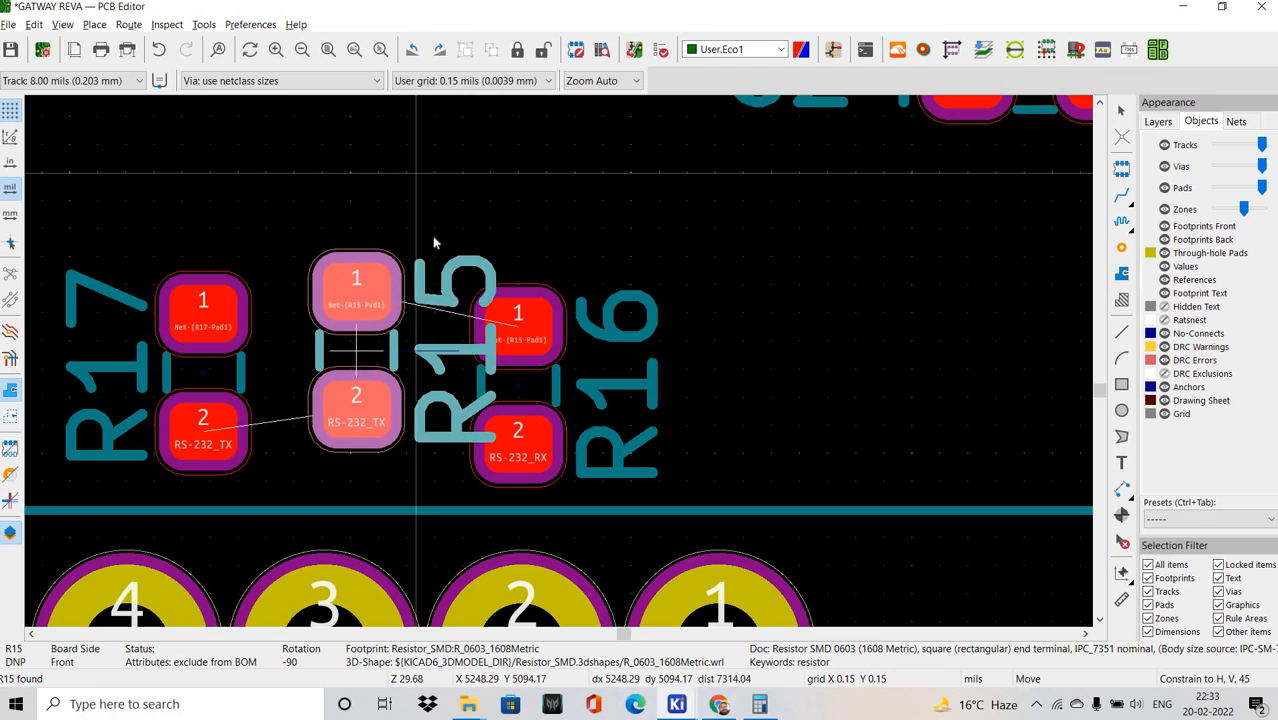
{"action": "mouse_move", "coordinate": [394, 388]}
{"action": "left_mouse_down"}
{"action": "mouse_move", "coordinate": [319, 275]}
{"action": "mouse_move", "coordinate": [320, 409]}
{"action": "mouse_move", "coordinate": [390, 371]}
{"action": "mouse_move", "coordinate": [418, 389]}
{"action": "left_mouse_up"}
{"action": "left_click_drag", "start_coordinate": [579, 341], "coordinate": [582, 342]}
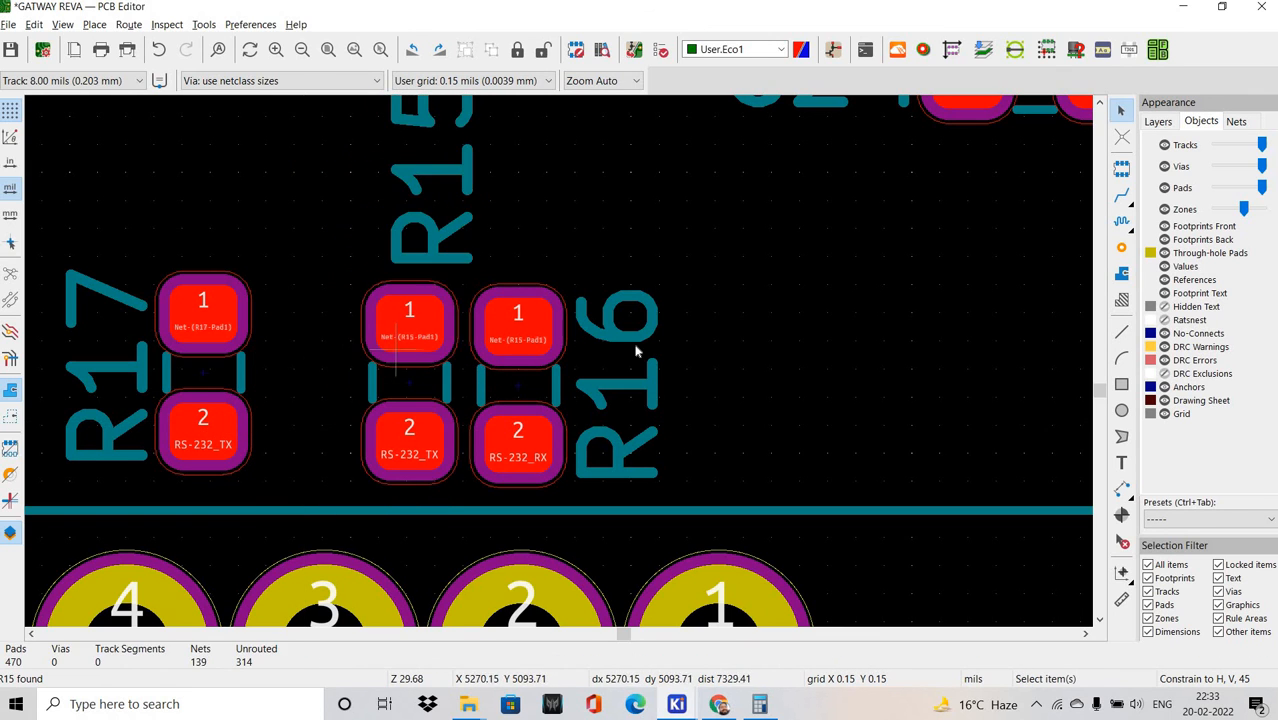
Select R18 in the schematic, set its footprint down beside R16 on the board, and move R16's reference label above its pads.
{"action": "key", "text": "alt+Tab"}
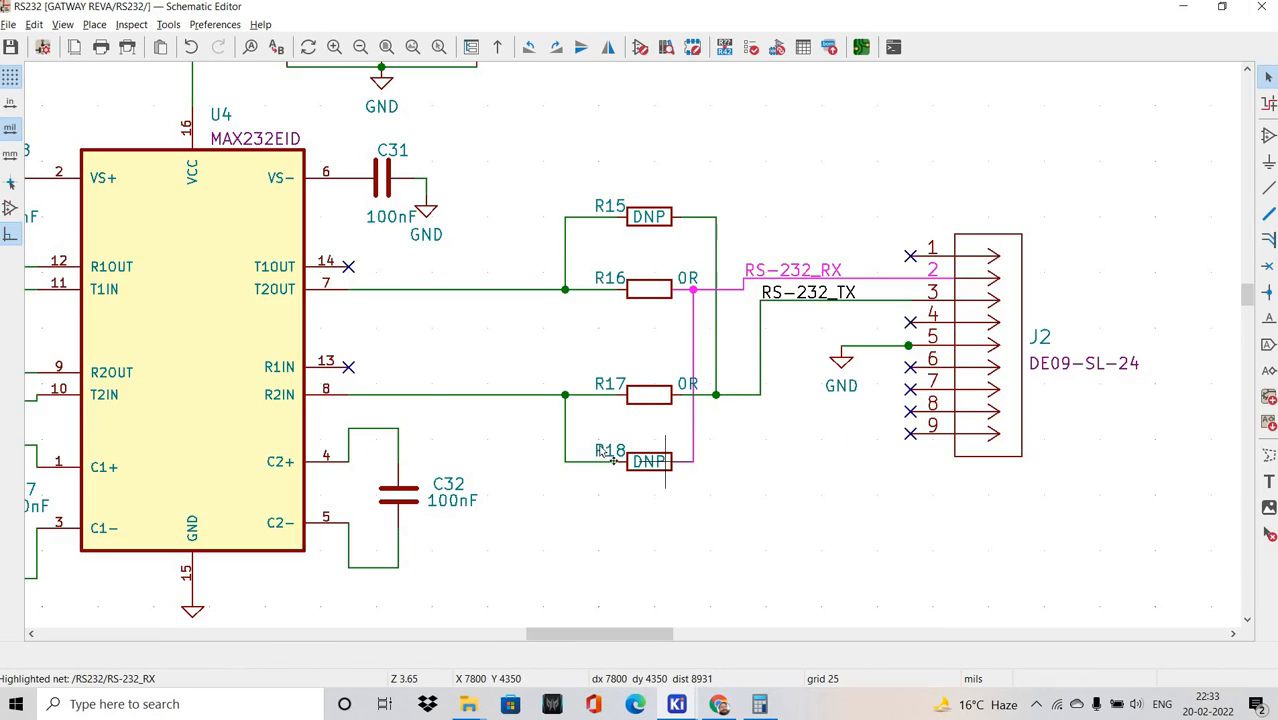
{"action": "key", "text": "alt+Tab"}
{"action": "scroll", "coordinate": [516, 356], "scroll_direction": "down", "scroll_amount": 5}
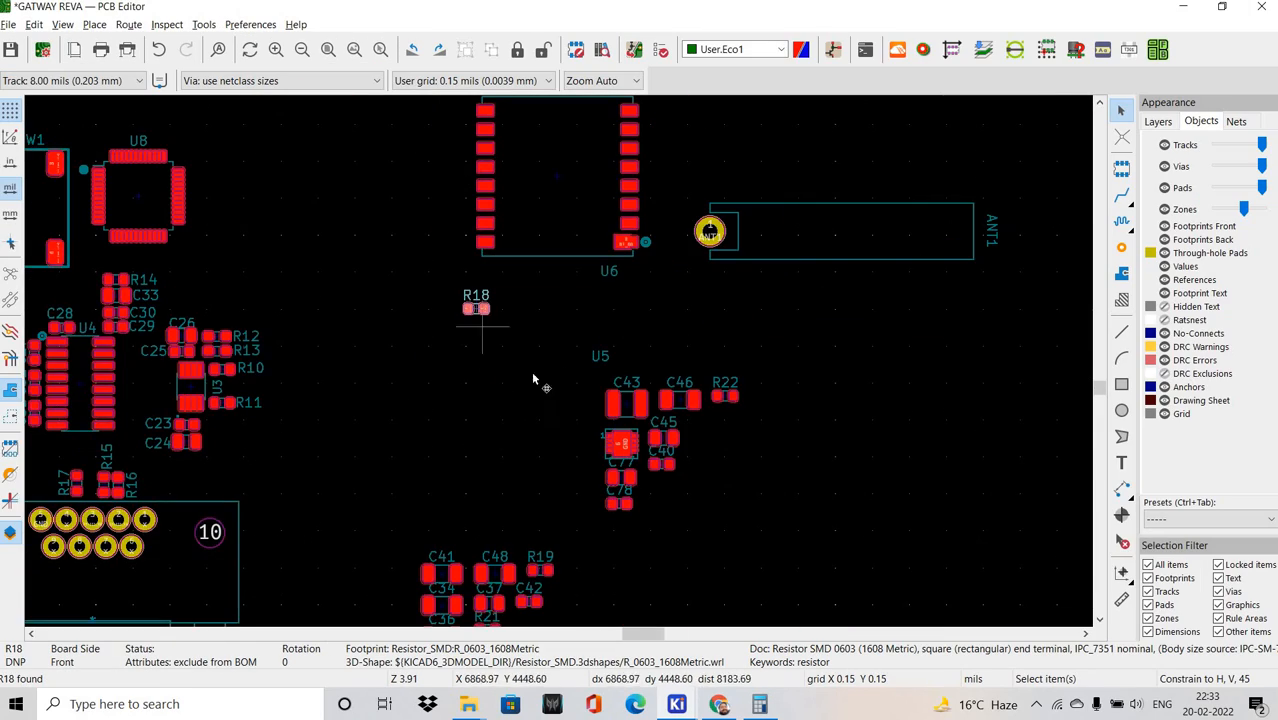
{"action": "key", "text": "m"}
{"action": "scroll", "coordinate": [580, 410], "scroll_direction": "down", "scroll_amount": 2}
{"action": "scroll", "coordinate": [594, 399], "scroll_direction": "up", "scroll_amount": 1}
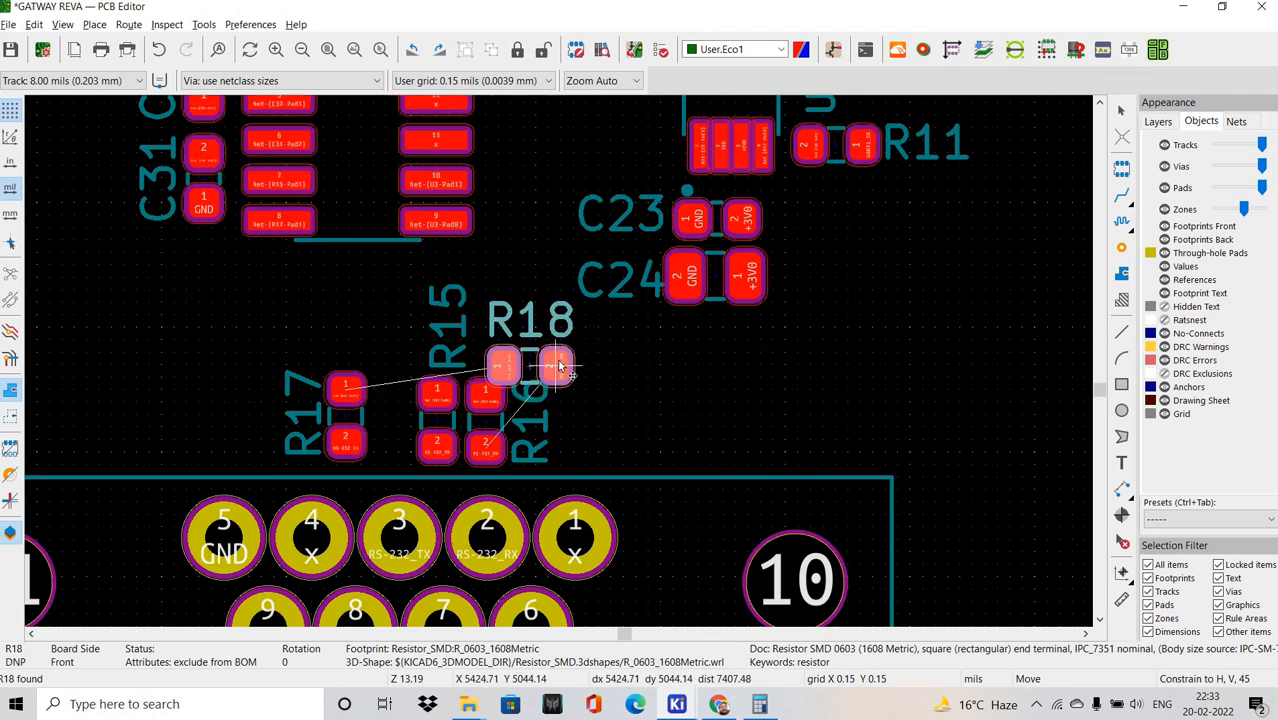
{"action": "scroll", "coordinate": [474, 349], "scroll_direction": "up", "scroll_amount": 1}
{"action": "left_click", "coordinate": [770, 387]}
{"action": "left_click_drag", "start_coordinate": [644, 465], "coordinate": [585, 327]}
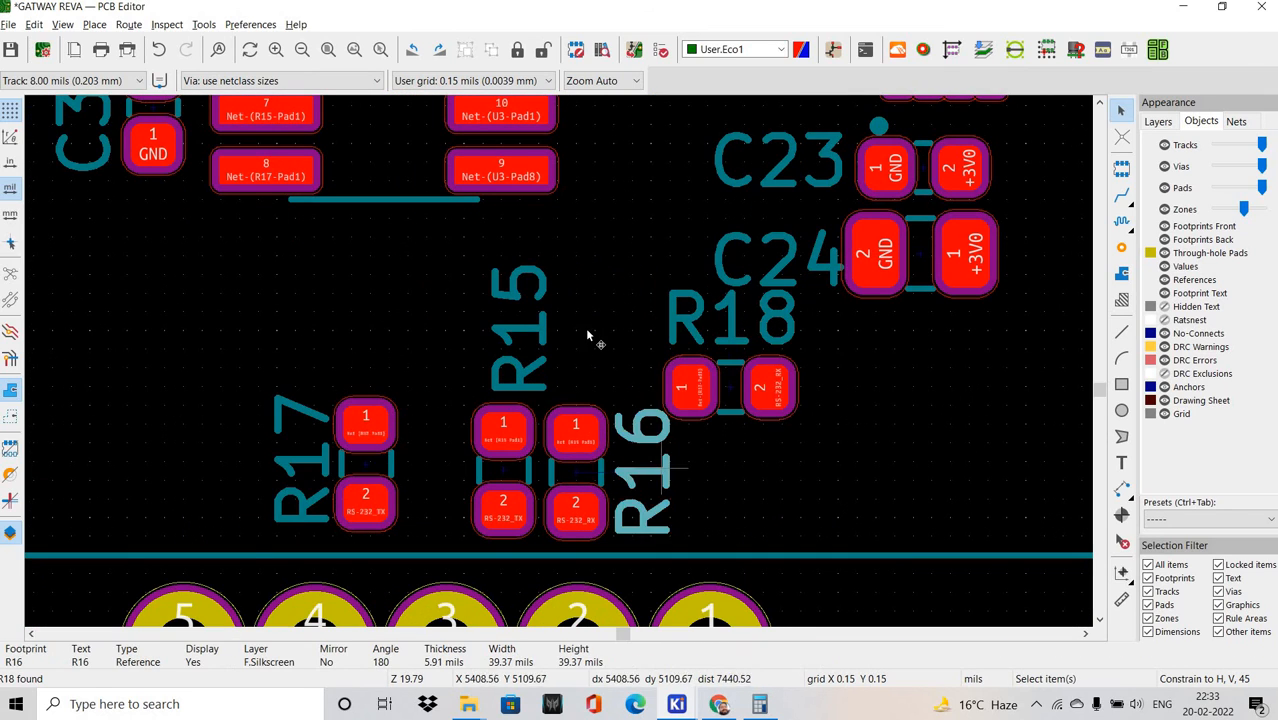
Rotate R18 to -90 degrees and place it between R17 and R15 with pad 1 facing U4.
{"action": "left_click", "coordinate": [736, 376]}
{"action": "key", "text": "m"}
{"action": "scroll", "coordinate": [565, 372], "scroll_direction": "up", "scroll_amount": 1}
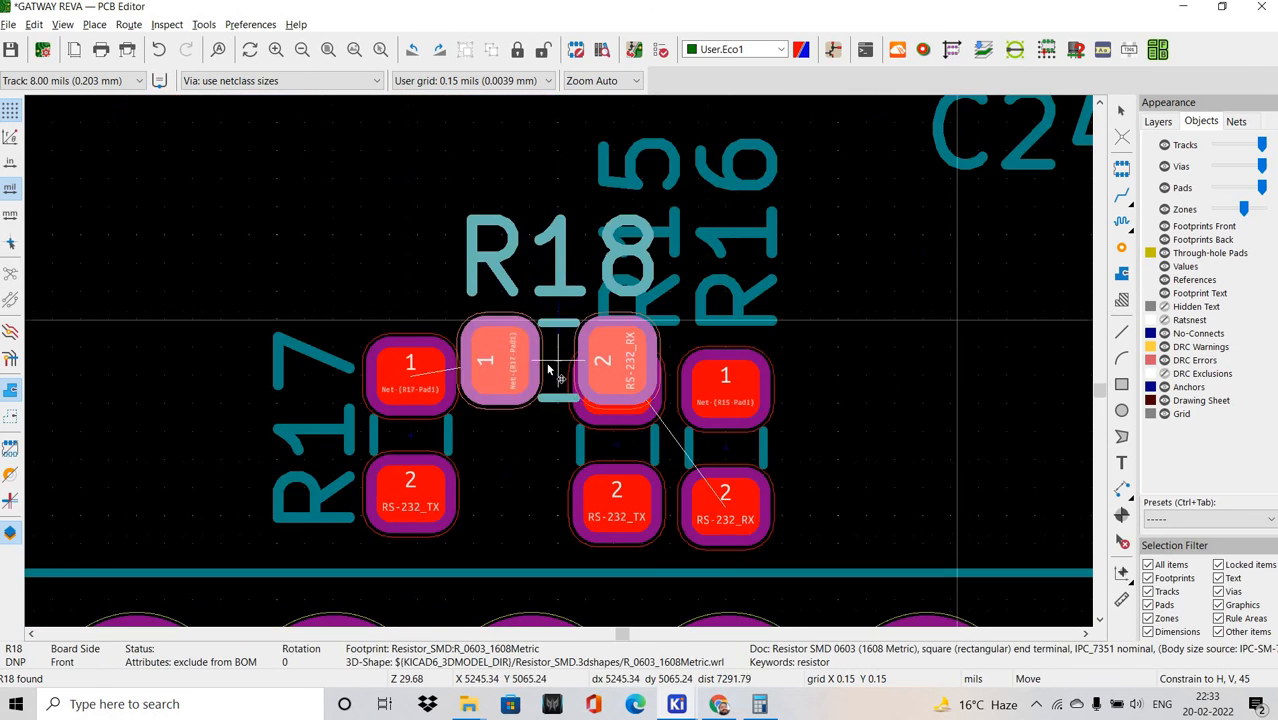
{"action": "key", "text": "r"}
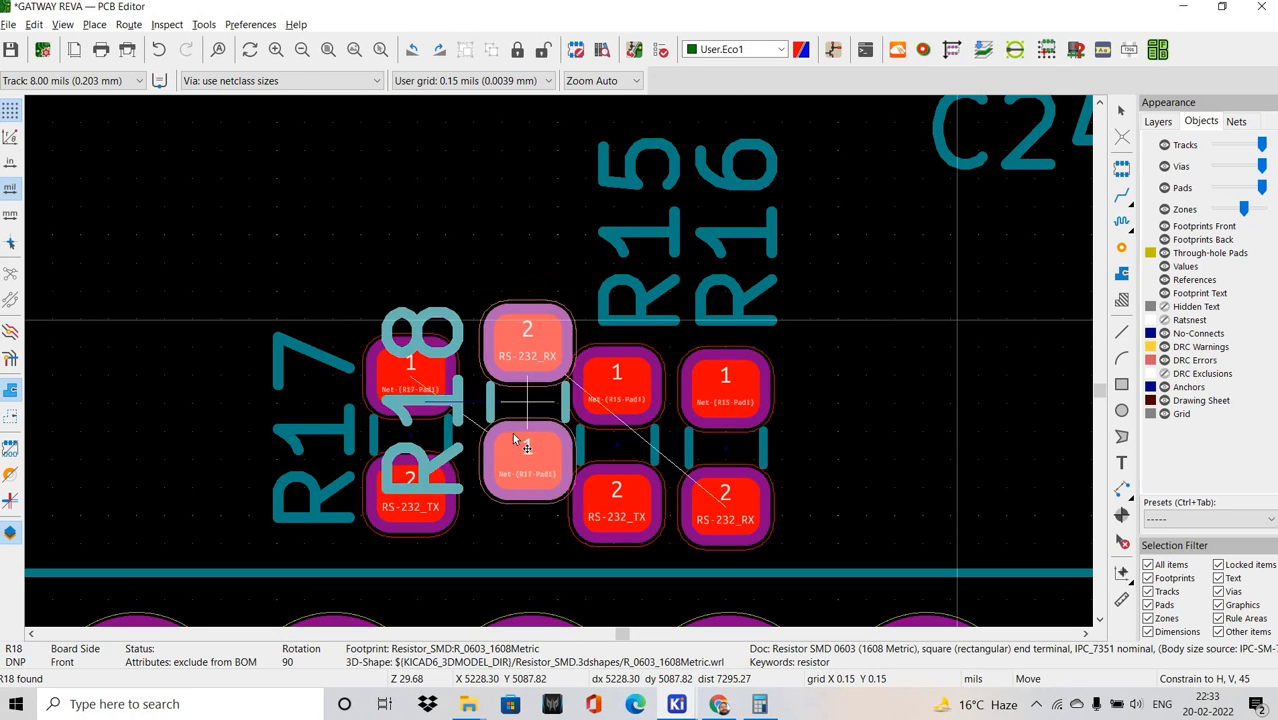
{"action": "key", "text": "r"}
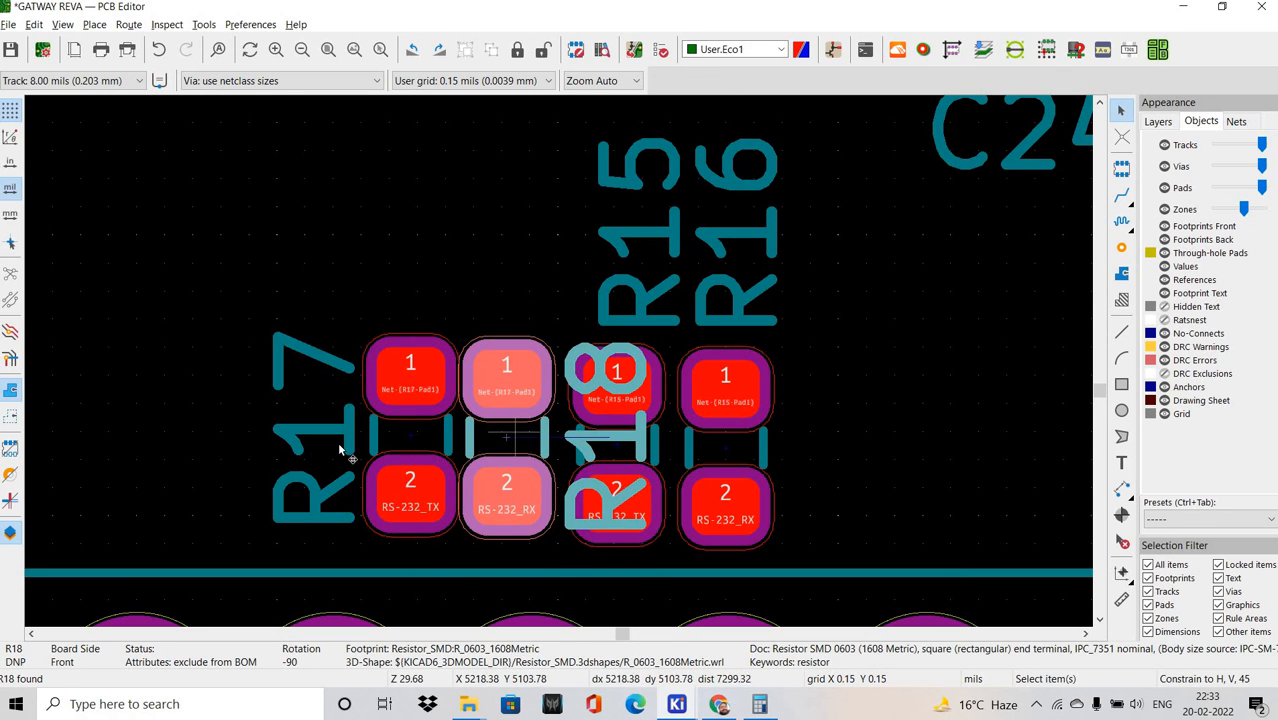
{"action": "left_click", "coordinate": [443, 438]}
Move R17 away from R18, put R18's reference label above its pads, and align R18 closely beside R15.
{"action": "left_click_drag", "start_coordinate": [459, 438], "coordinate": [373, 439]}
{"action": "left_click", "coordinate": [508, 436]}
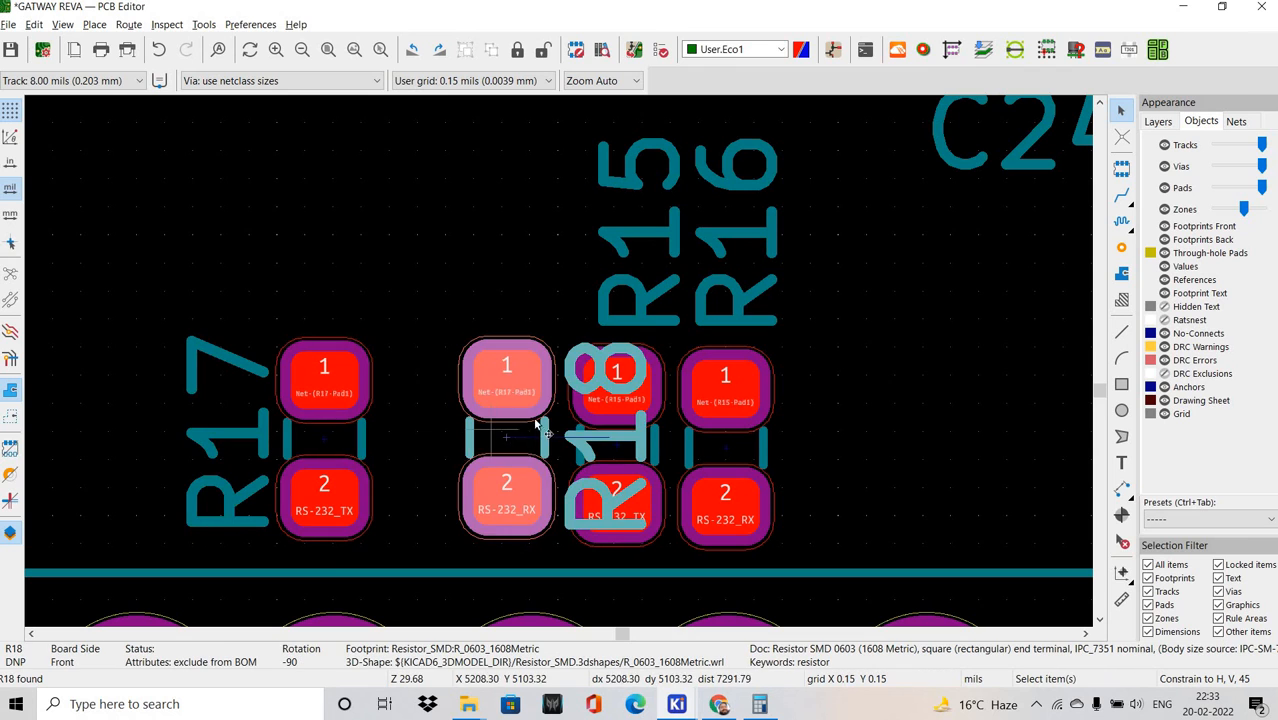
{"action": "left_click_drag", "start_coordinate": [532, 423], "coordinate": [462, 436]}
{"action": "left_click_drag", "start_coordinate": [584, 408], "coordinate": [508, 233]}
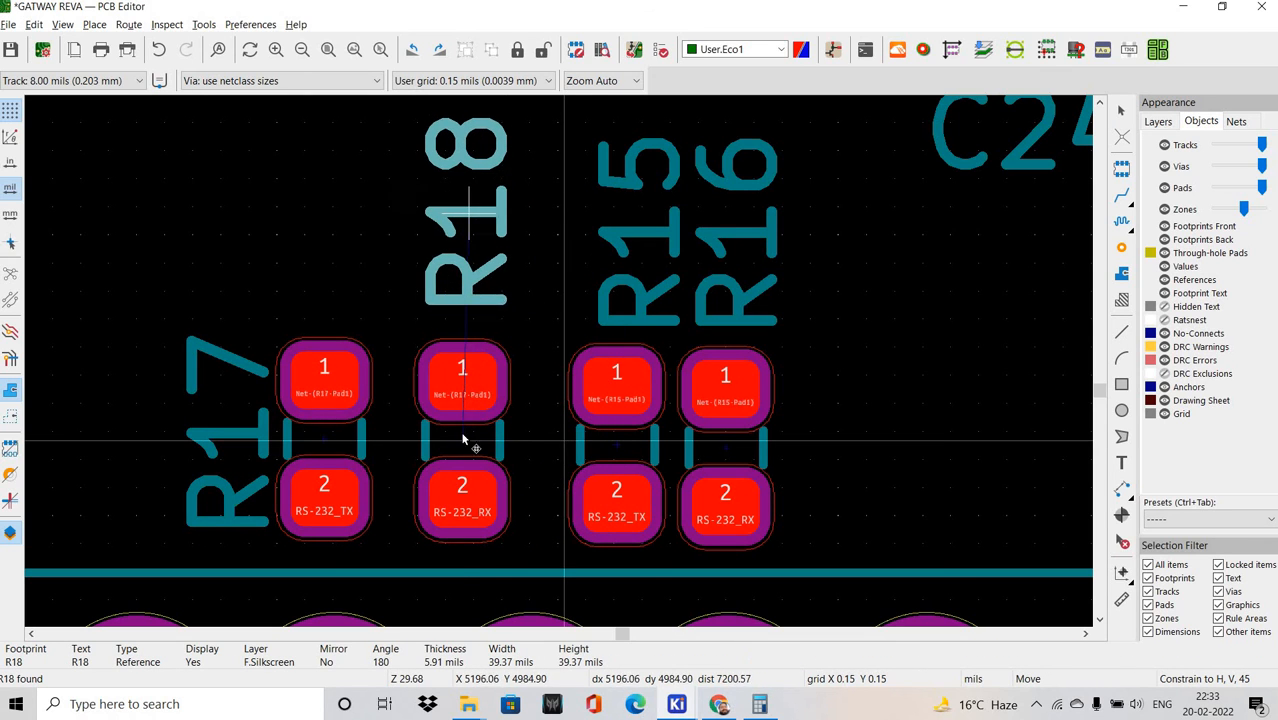
{"action": "left_click_drag", "start_coordinate": [464, 439], "coordinate": [508, 450]}
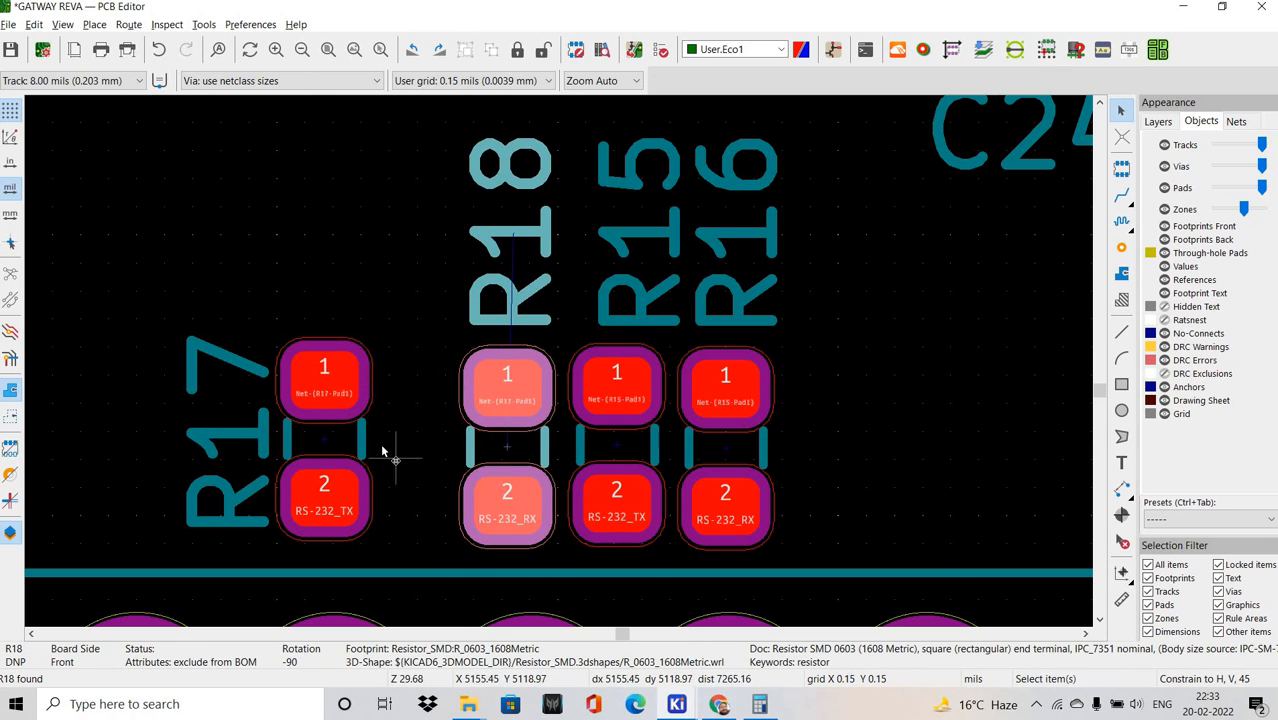
Align R17 beside R18 and line up the reference labels of R17, R15 and R16 with R18's label above the pads.
{"action": "left_click_drag", "start_coordinate": [366, 440], "coordinate": [397, 446]}
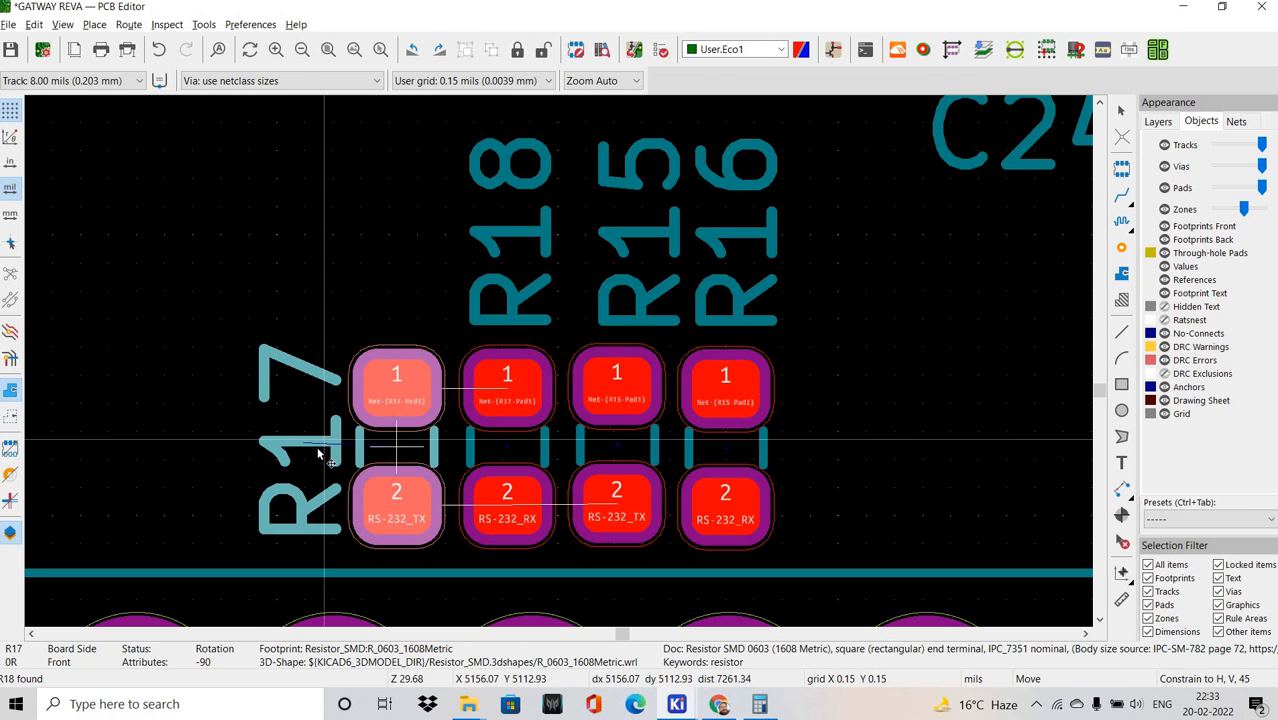
{"action": "left_click_drag", "start_coordinate": [311, 459], "coordinate": [385, 233]}
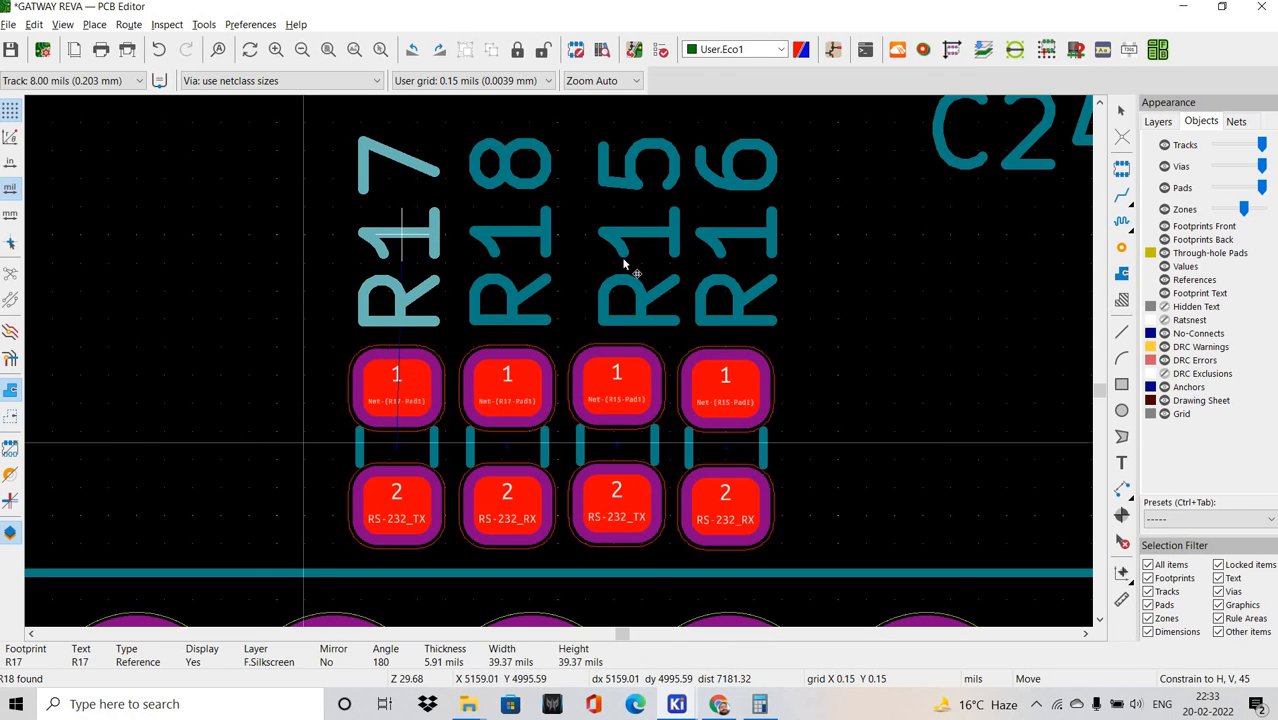
{"action": "left_click_drag", "start_coordinate": [630, 239], "coordinate": [613, 238]}
{"action": "left_click_drag", "start_coordinate": [749, 239], "coordinate": [739, 234]}
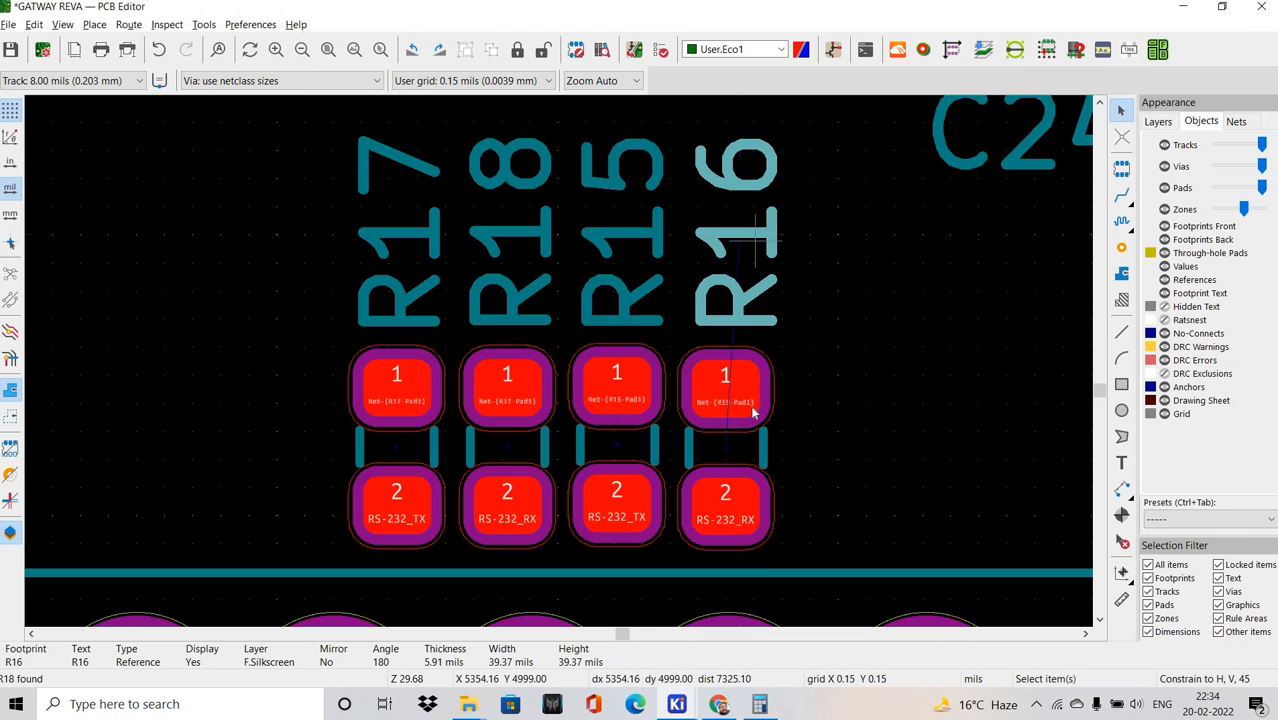
Fine-adjust R16's position in the row with R17, R18 and R15, and save the board.
{"action": "left_click_drag", "start_coordinate": [726, 448], "coordinate": [725, 440]}
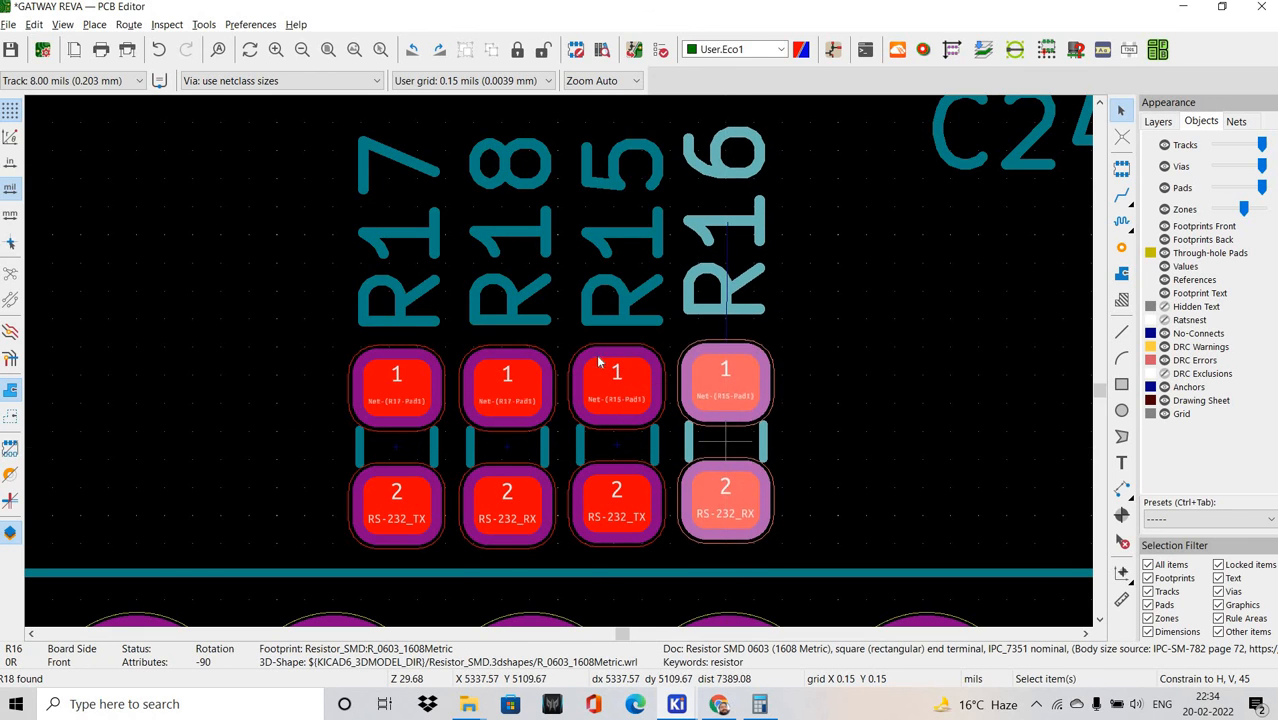
{"action": "scroll", "coordinate": [725, 441], "scroll_direction": "down", "scroll_amount": 3}
{"action": "left_click", "coordinate": [603, 356]}
{"action": "scroll", "coordinate": [558, 370], "scroll_direction": "up", "scroll_amount": 3}
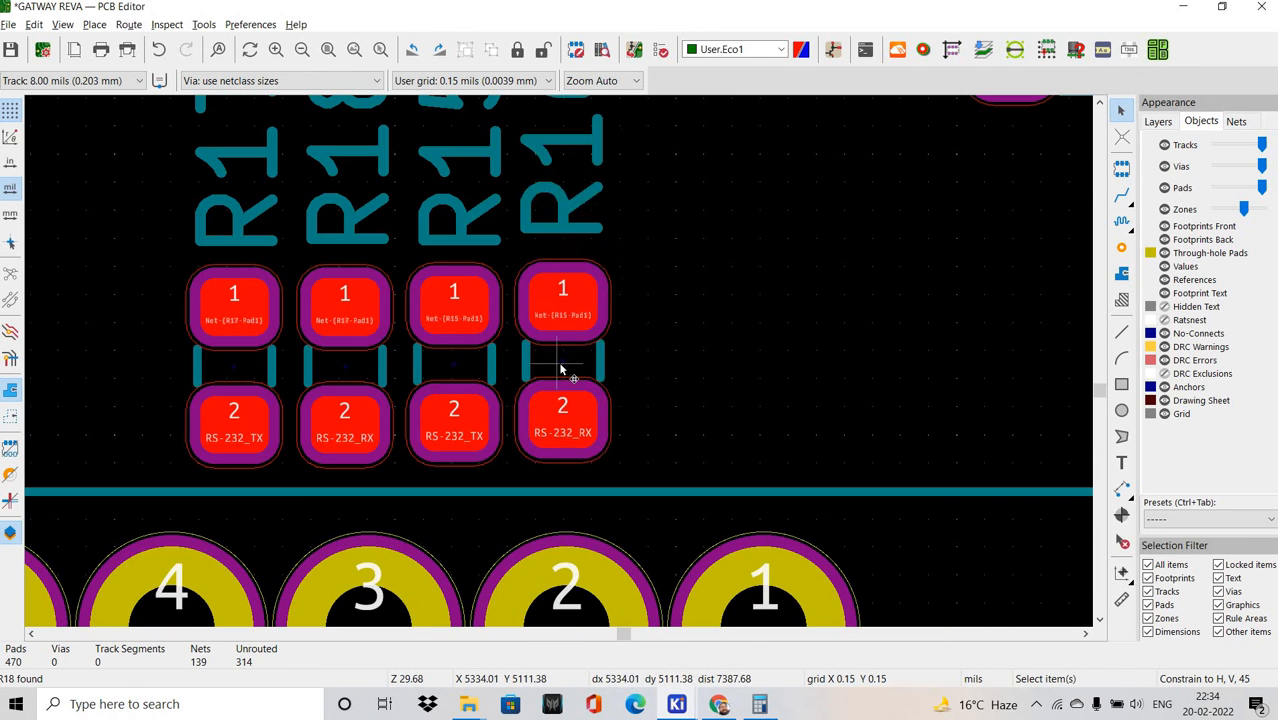
{"action": "left_click_drag", "start_coordinate": [560, 371], "coordinate": [562, 371]}
{"action": "scroll", "coordinate": [617, 363], "scroll_direction": "down", "scroll_amount": 6}
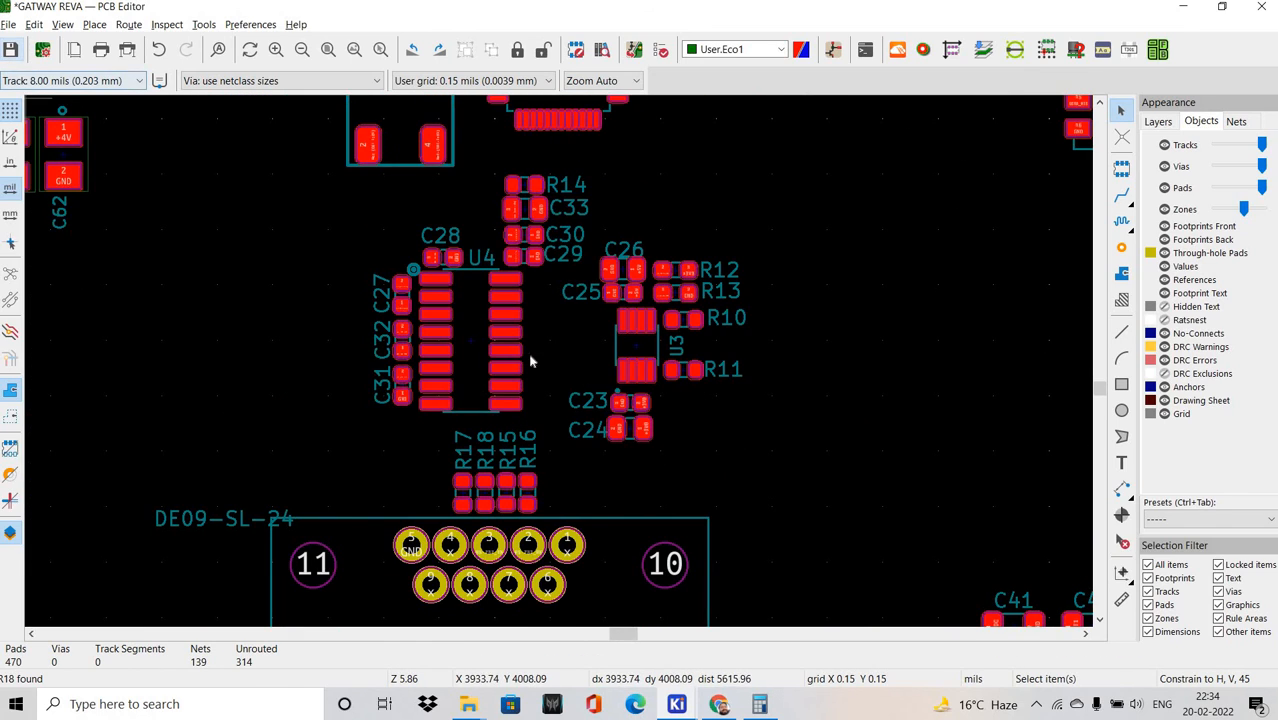
{"action": "key", "text": "ctrl+s"}
{"action": "scroll", "coordinate": [600, 365], "scroll_direction": "down", "scroll_amount": 4}
{"action": "scroll", "coordinate": [622, 375], "scroll_direction": "up", "scroll_amount": 3}
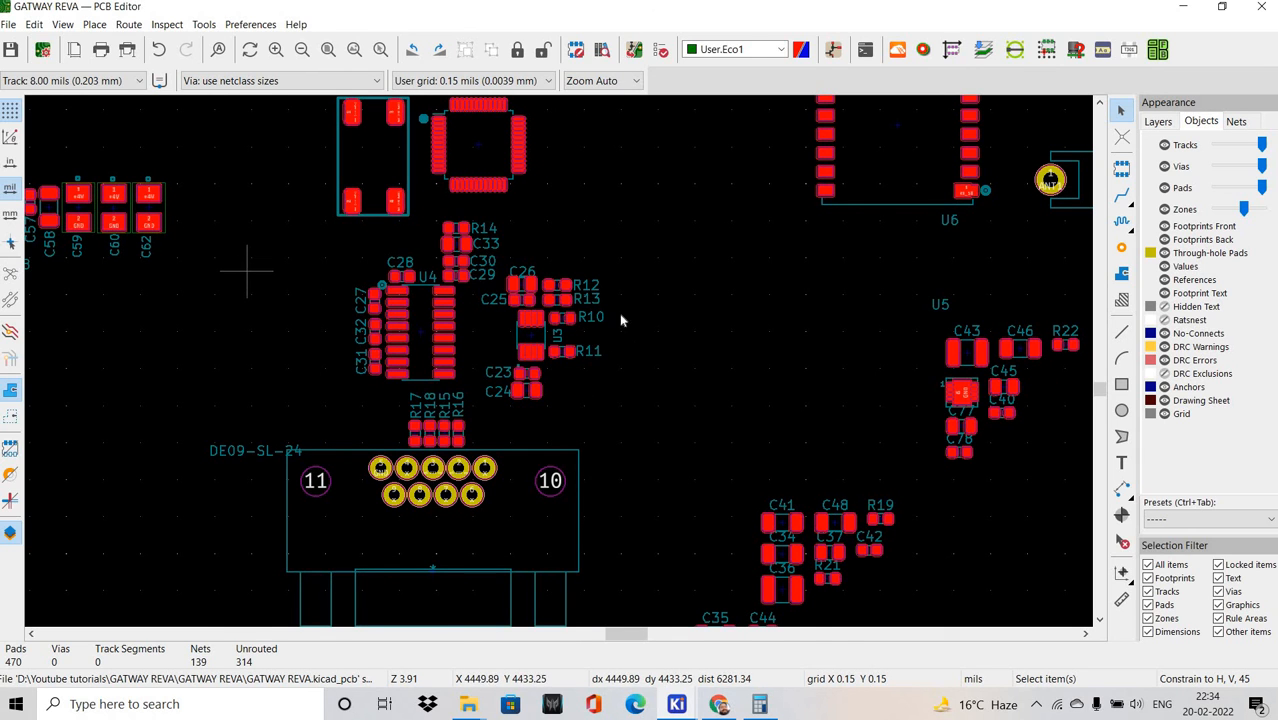
Pick C63 from the MCU schematic and bring its footprint from the unplaced parts to just above U8.
{"action": "key", "text": "alt+Tab"}
{"action": "scroll", "coordinate": [612, 413], "scroll_direction": "up", "scroll_amount": 4}
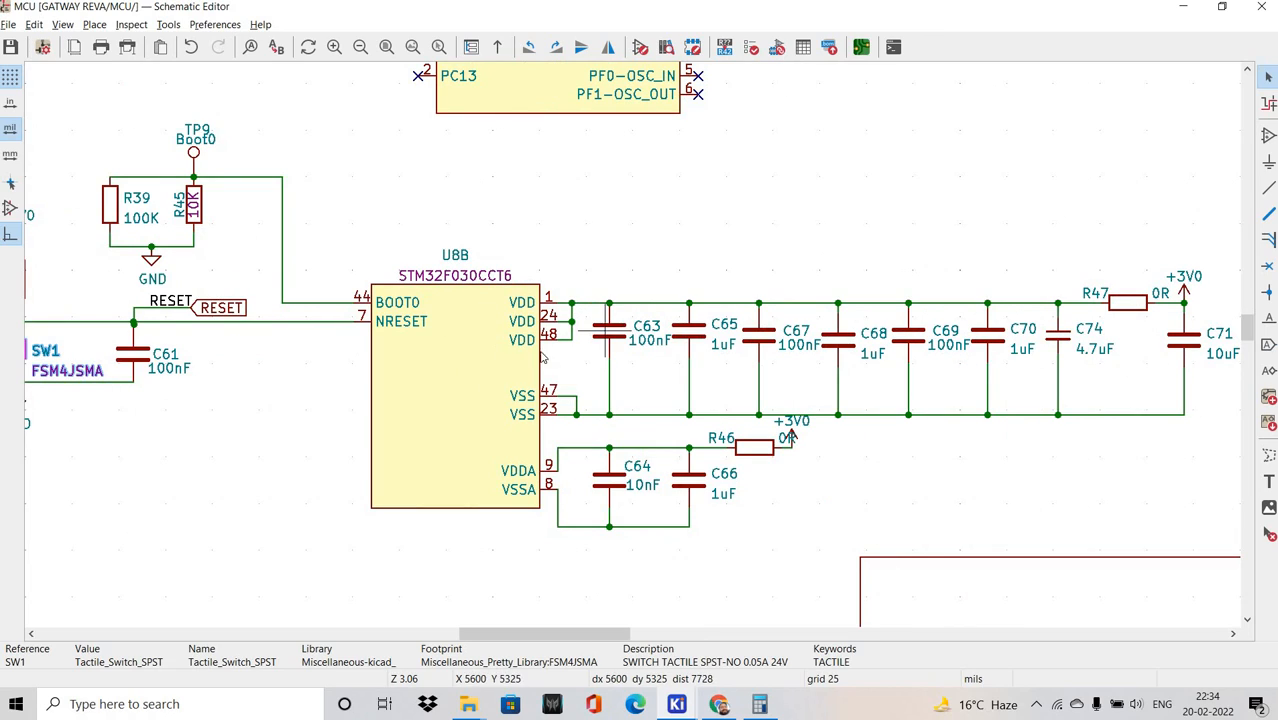
{"action": "key", "text": "alt+Tab"}
{"action": "scroll", "coordinate": [545, 357], "scroll_direction": "down", "scroll_amount": 5}
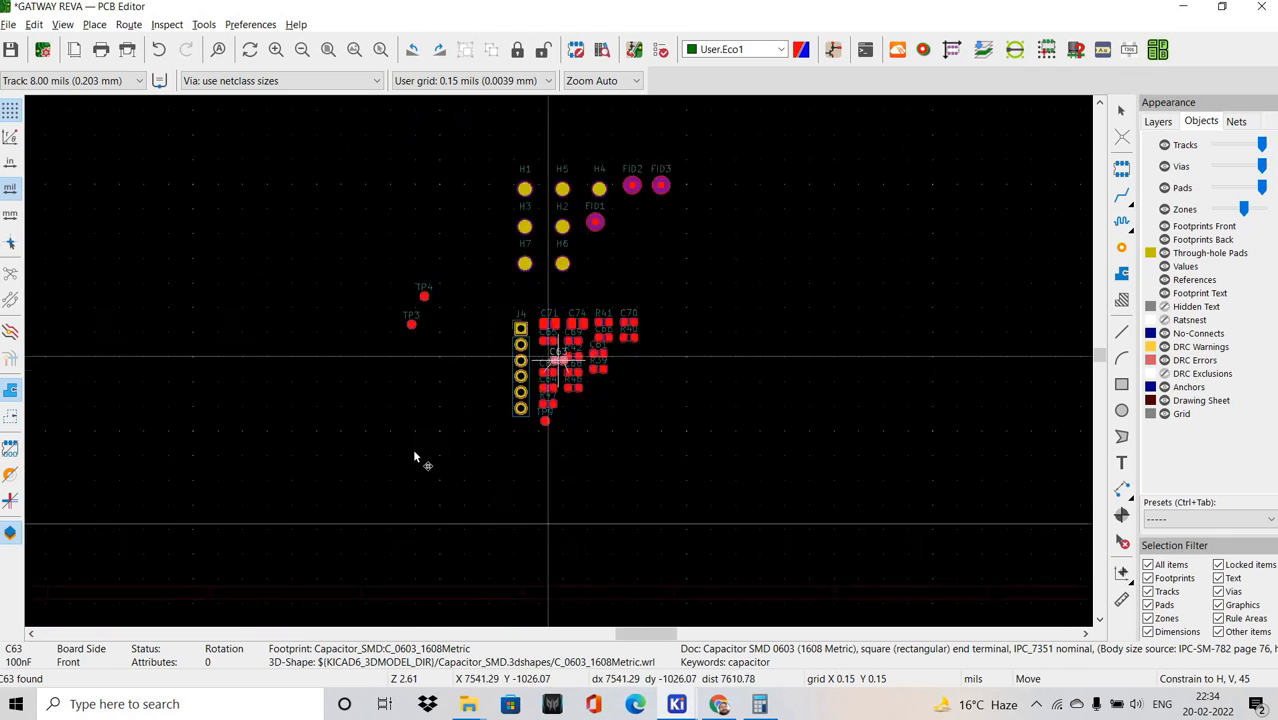
{"action": "scroll", "coordinate": [414, 457], "scroll_direction": "up", "scroll_amount": 6}
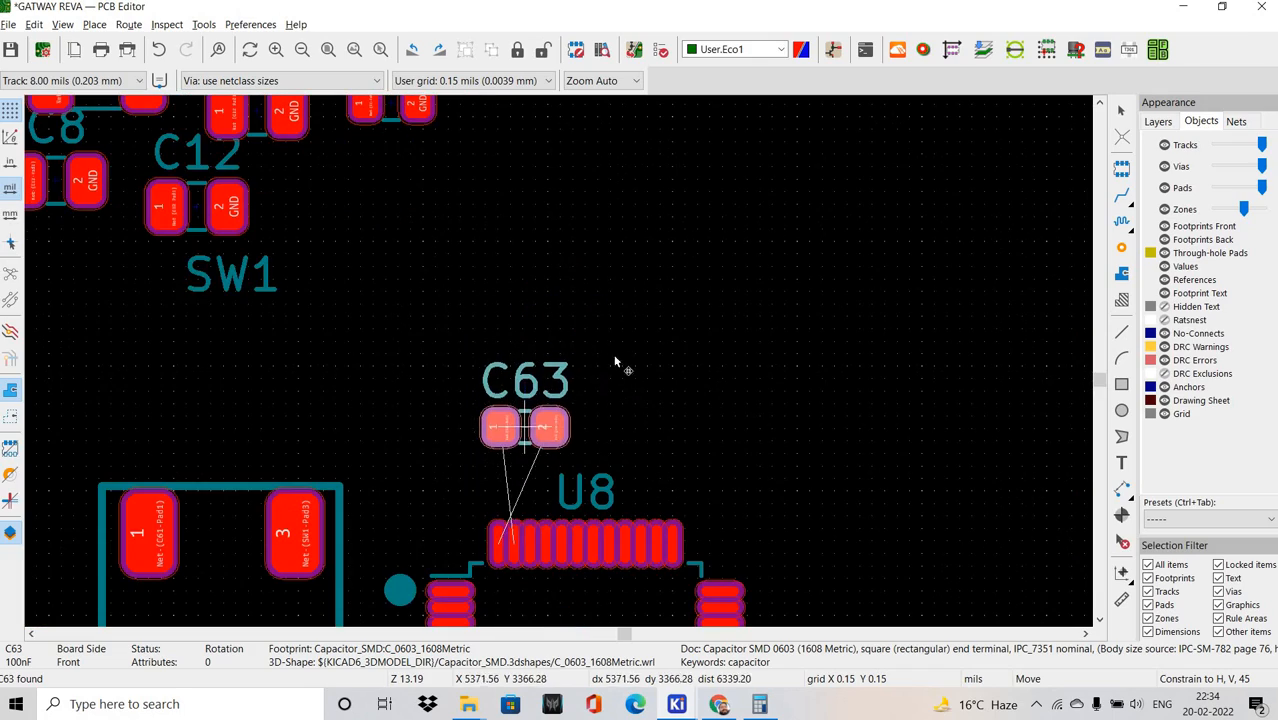
{"action": "key", "text": "alt+Tab"}
{"action": "key", "text": "alt+Tab"}
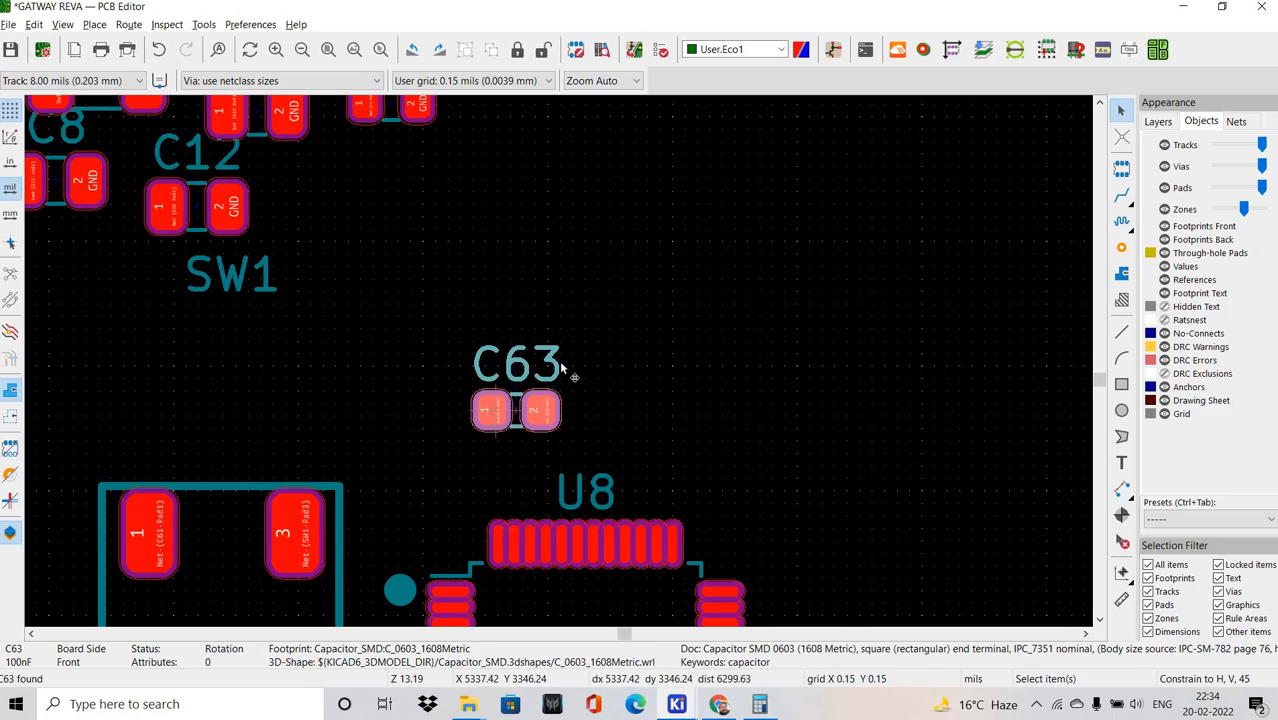
Compare C63's pads with U8's VDD and VSS pins in the schematic and highlight the Net-(C63-Pad2) net on the board.
{"action": "middle_click_drag", "start_coordinate": [565, 362], "coordinate": [562, 296]}
{"action": "scroll", "coordinate": [520, 410], "scroll_direction": "up", "scroll_amount": 4}
{"action": "scroll", "coordinate": [558, 362], "scroll_direction": "down", "scroll_amount": 4}
{"action": "scroll", "coordinate": [507, 484], "scroll_direction": "up", "scroll_amount": 2}
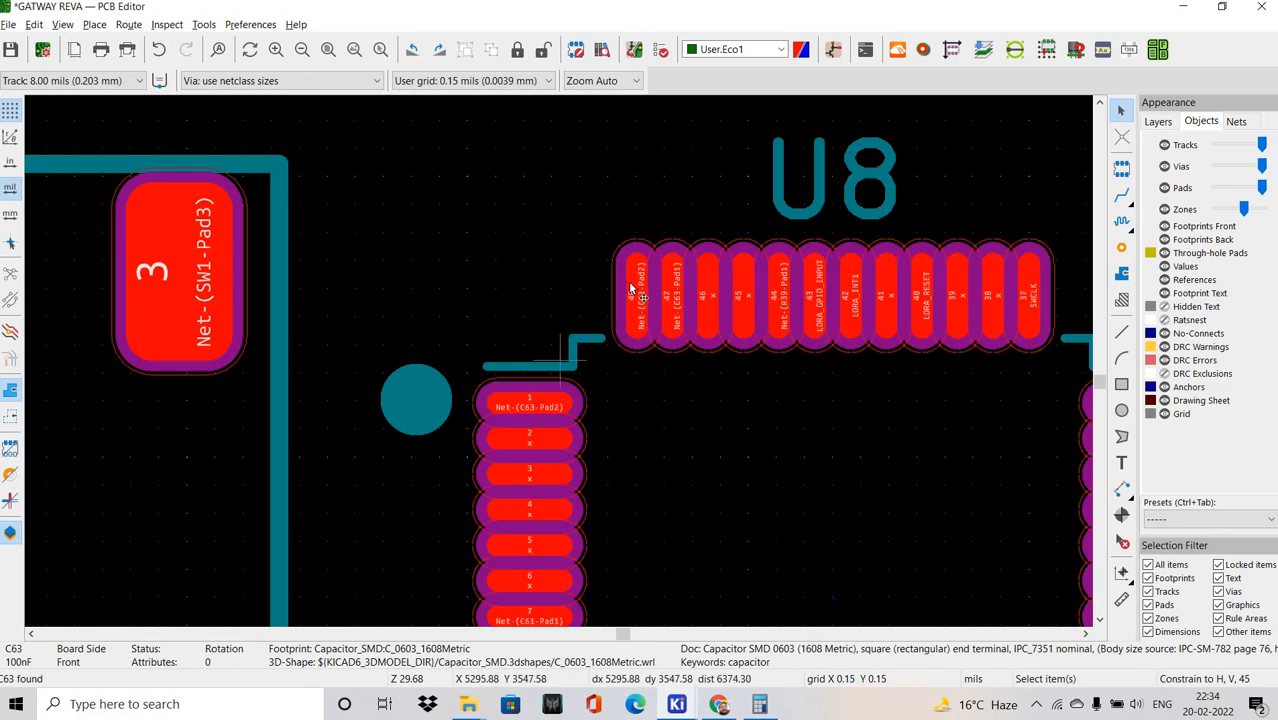
{"action": "scroll", "coordinate": [662, 260], "scroll_direction": "up", "scroll_amount": 3, "text": "shift"}
{"action": "left_click", "coordinate": [637, 242]}
{"action": "left_click", "coordinate": [631, 300]}
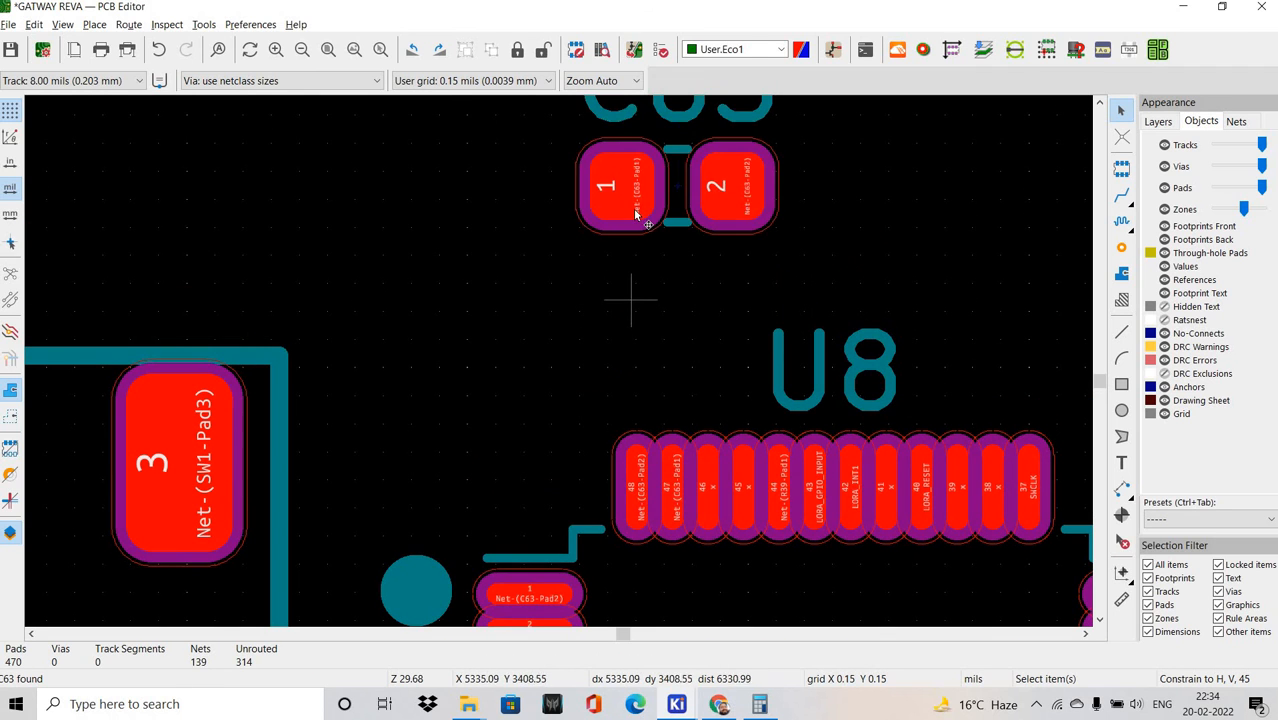
{"action": "key", "text": "grave"}
{"action": "scroll", "coordinate": [628, 217], "scroll_direction": "down", "scroll_amount": 1}
{"action": "key", "text": "Escape"}
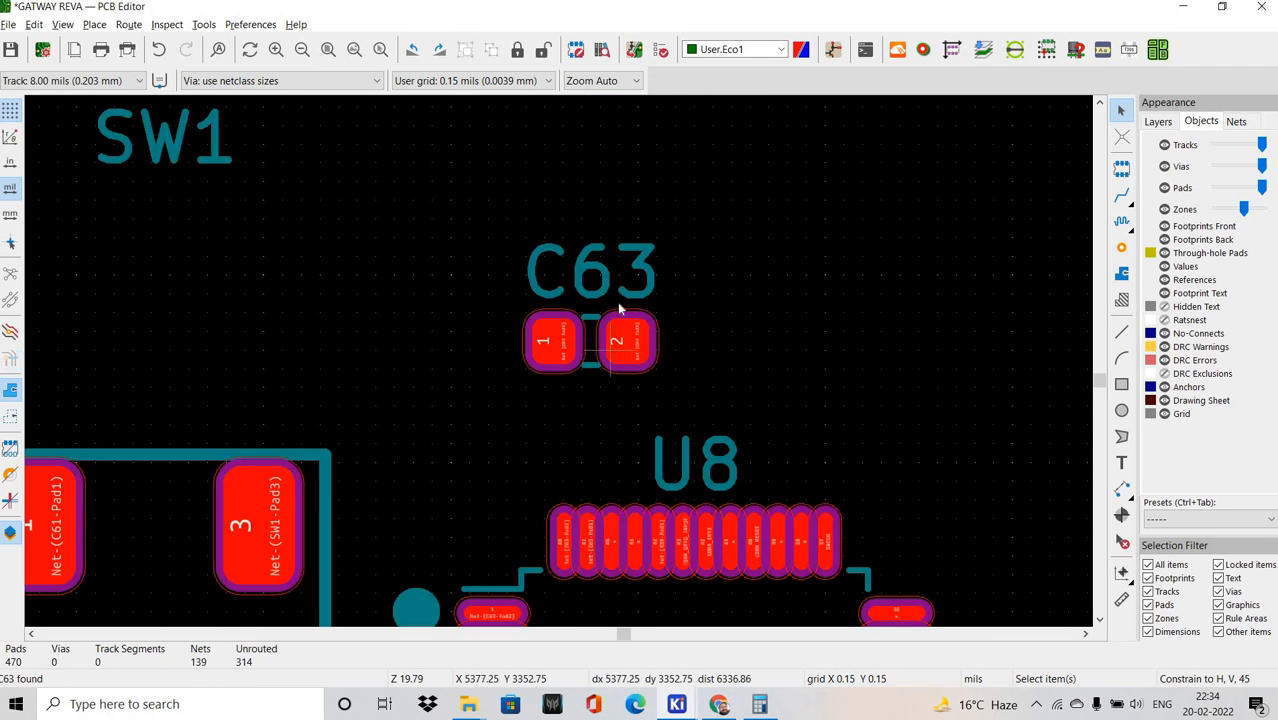
{"action": "scroll", "coordinate": [616, 318], "scroll_direction": "down", "scroll_amount": 2, "text": "shift"}
{"action": "key", "text": "alt+Tab"}
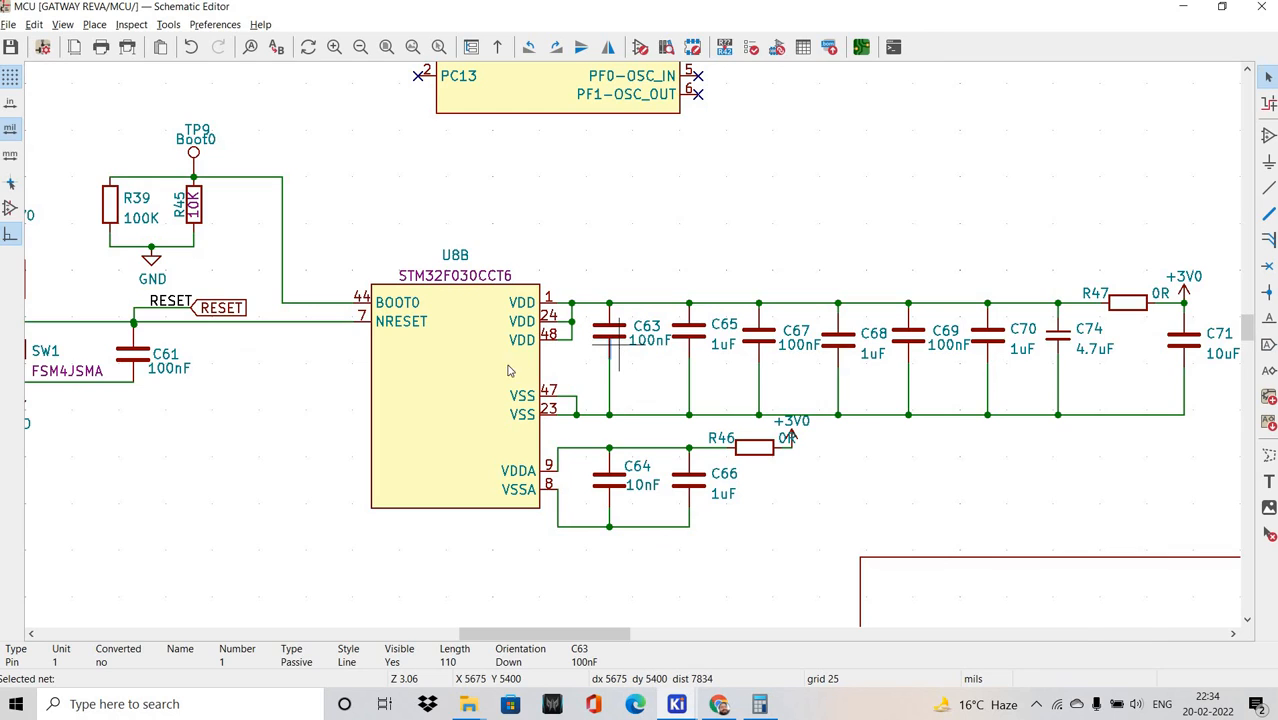
{"action": "key", "text": "alt+Tab"}
{"action": "scroll", "coordinate": [557, 357], "scroll_direction": "up", "scroll_amount": 3}
{"action": "scroll", "coordinate": [618, 358], "scroll_direction": "down", "scroll_amount": 3}
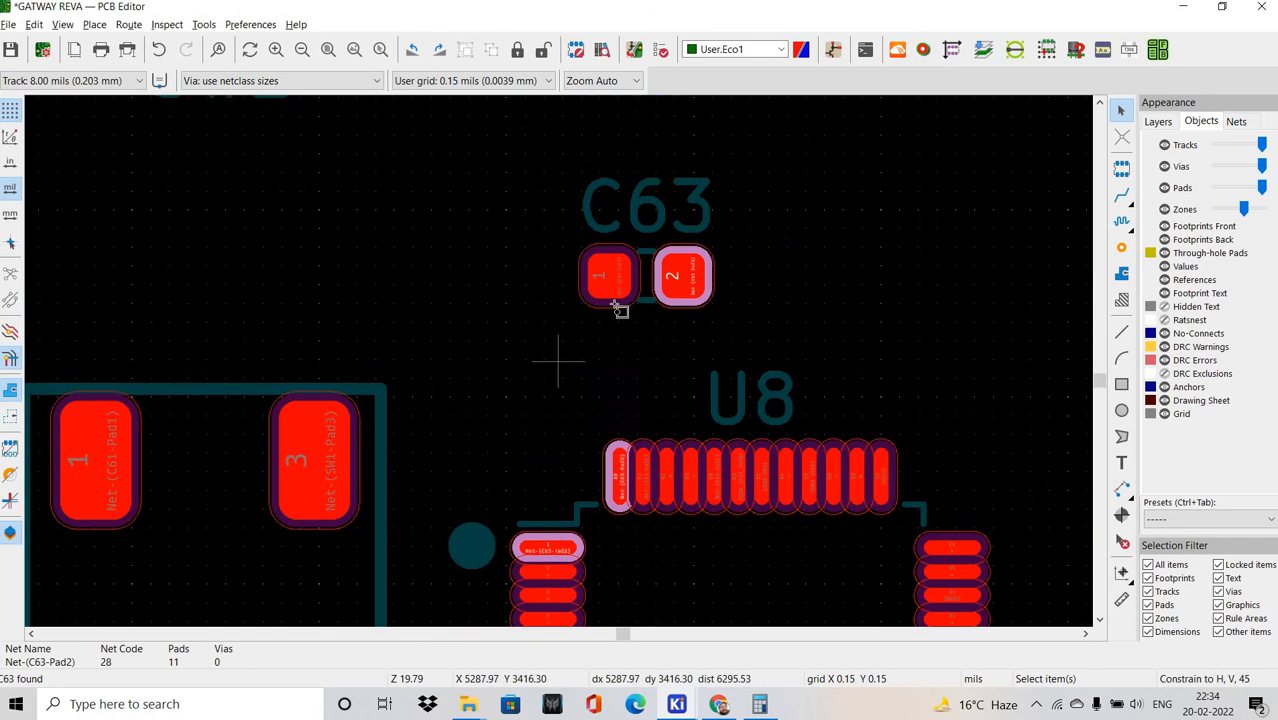
Rotate C63 to -90 degrees and place it at U8's corner with pad 2 facing pin 1.
{"action": "left_click", "coordinate": [647, 270]}
{"action": "key", "text": "m"}
{"action": "scroll", "coordinate": [560, 345], "scroll_direction": "up", "scroll_amount": 3}
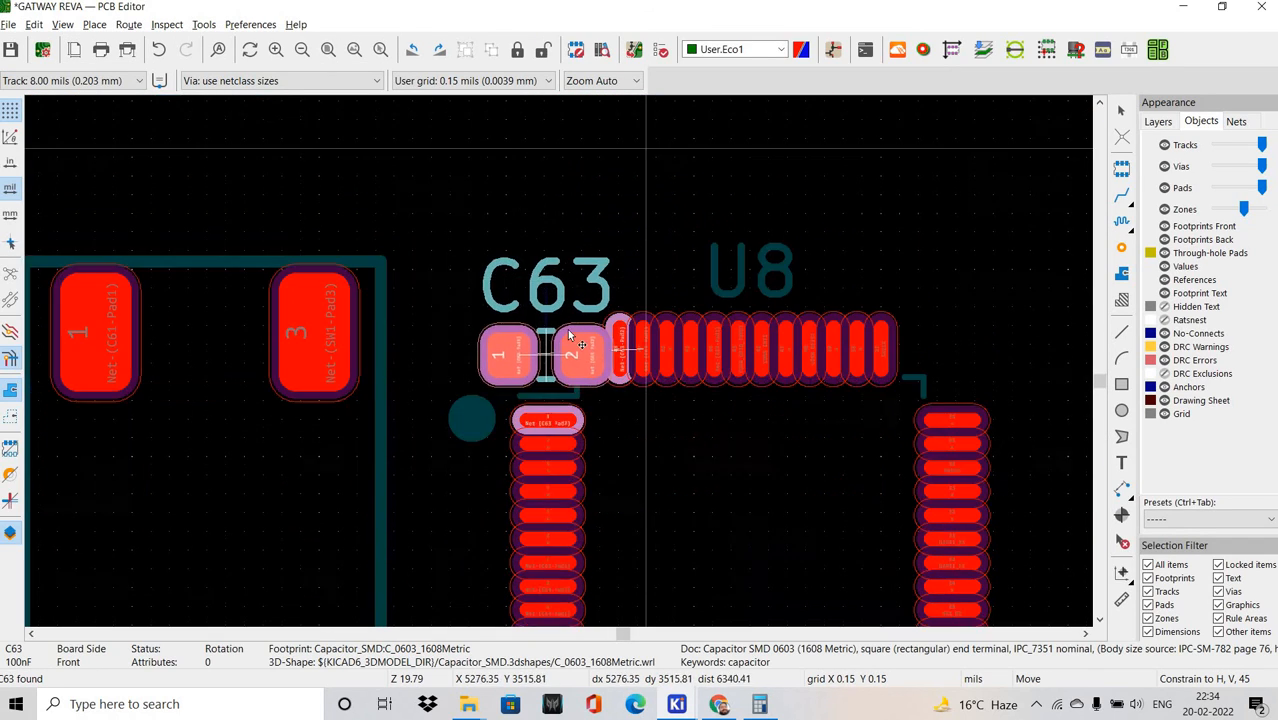
{"action": "scroll", "coordinate": [576, 345], "scroll_direction": "up", "scroll_amount": 3, "text": "shift"}
{"action": "key", "text": "r"}
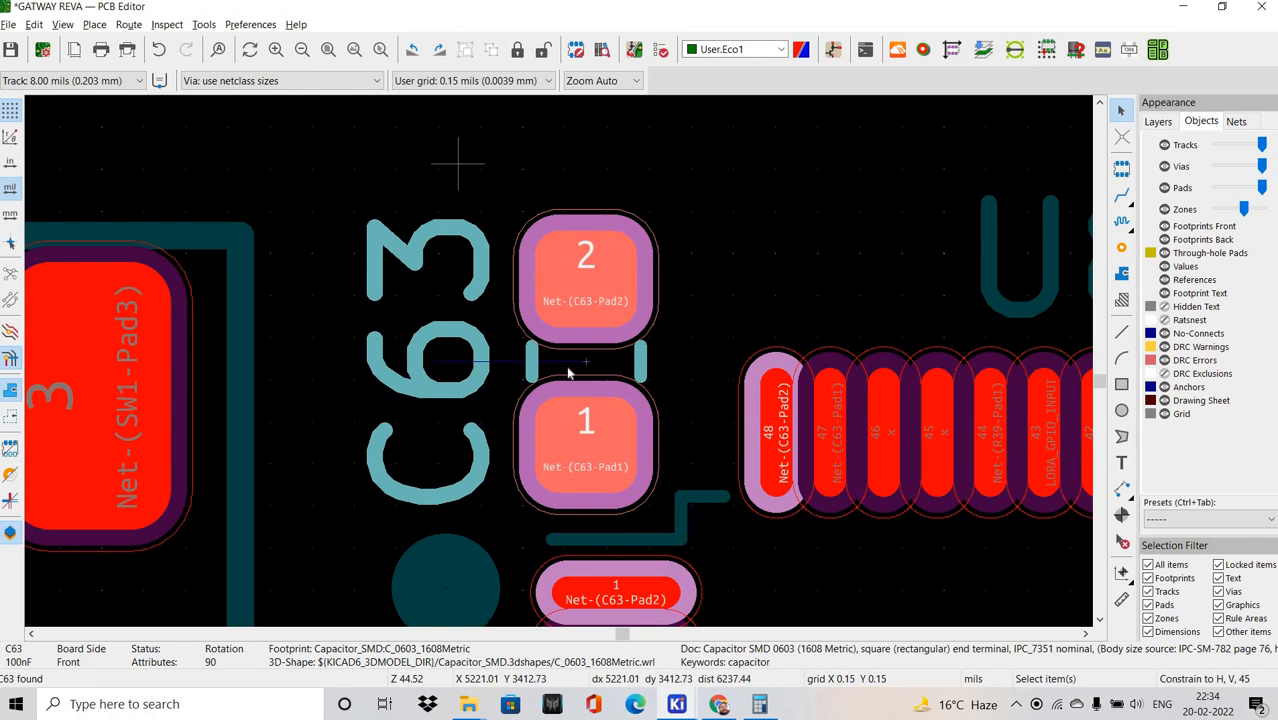
{"action": "left_click", "coordinate": [567, 373]}
{"action": "key", "text": "m"}
{"action": "key", "text": "r"}
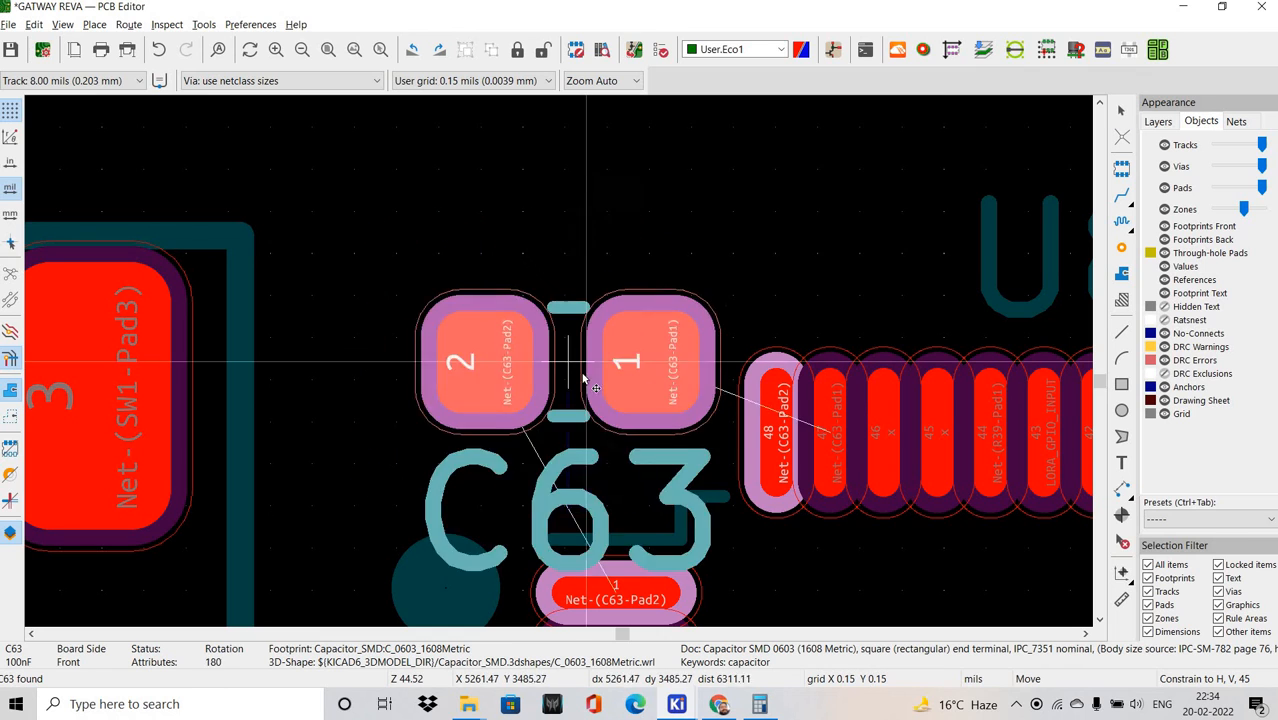
{"action": "key", "text": "r"}
{"action": "left_click", "coordinate": [590, 331]}
Move C63's reference label in line above its vertical pads.
{"action": "left_click", "coordinate": [755, 275]}
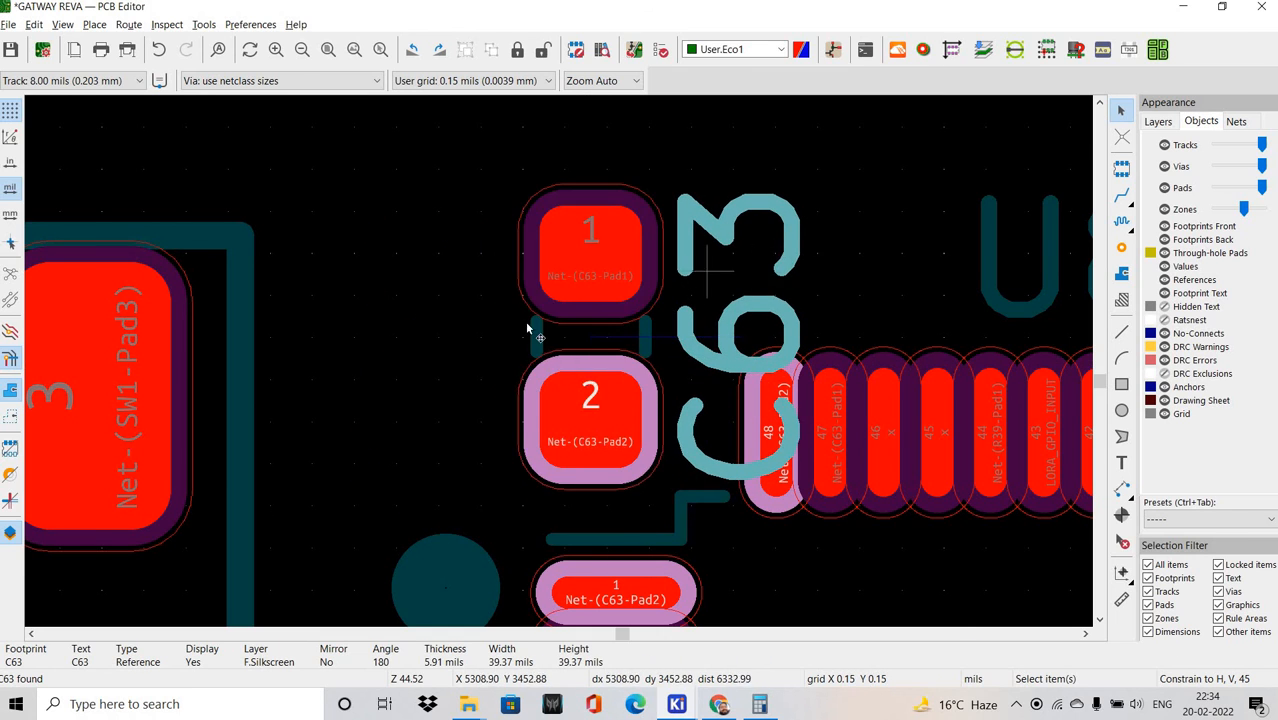
{"action": "scroll", "coordinate": [680, 275], "scroll_direction": "down", "scroll_amount": 2}
{"action": "key", "text": "m"}
{"action": "scroll", "coordinate": [446, 382], "scroll_direction": "down", "scroll_amount": 3}
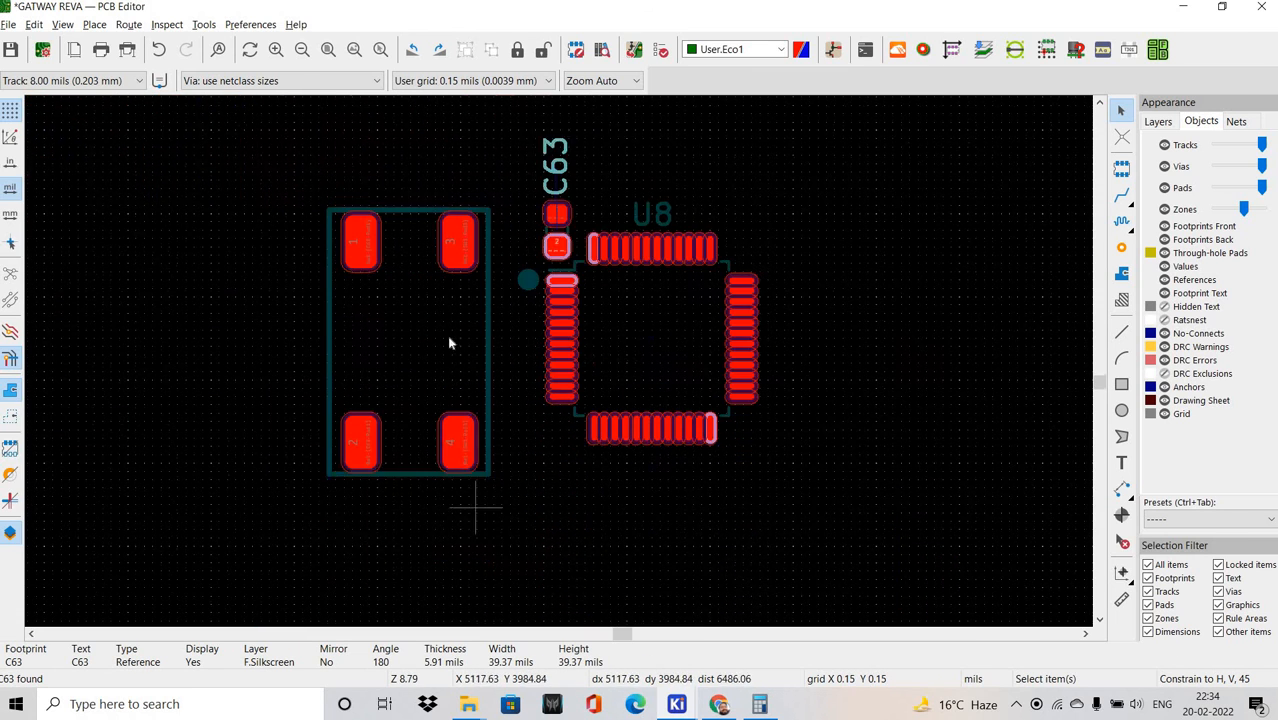
Move switch SW1 farther away from U8's pin 1 side to make room for the capacitors.
{"action": "scroll", "coordinate": [447, 334], "scroll_direction": "down", "scroll_amount": 1, "text": "shift"}
{"action": "left_click", "coordinate": [450, 383]}
{"action": "scroll", "coordinate": [448, 360], "scroll_direction": "up", "scroll_amount": 2, "text": "shift"}
{"action": "left_click", "coordinate": [443, 388]}
{"action": "key", "text": "m"}
{"action": "left_click", "coordinate": [505, 378]}
Move C63 beside U8's pin 1 marker, rotate it to 180 degrees and place its reference label above the pads.
{"action": "scroll", "coordinate": [517, 428], "scroll_direction": "up", "scroll_amount": 3}
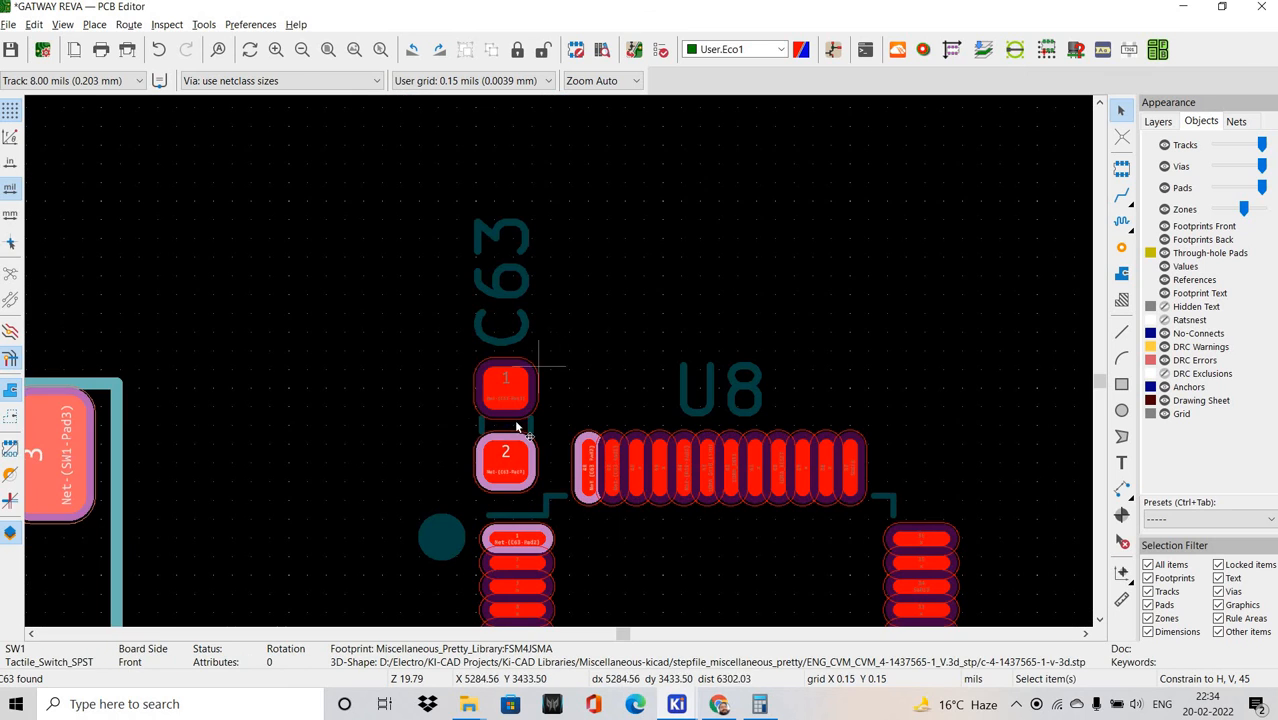
{"action": "left_click", "coordinate": [509, 426]}
{"action": "key", "text": "m"}
{"action": "scroll", "coordinate": [370, 434], "scroll_direction": "down", "scroll_amount": 1, "text": "shift"}
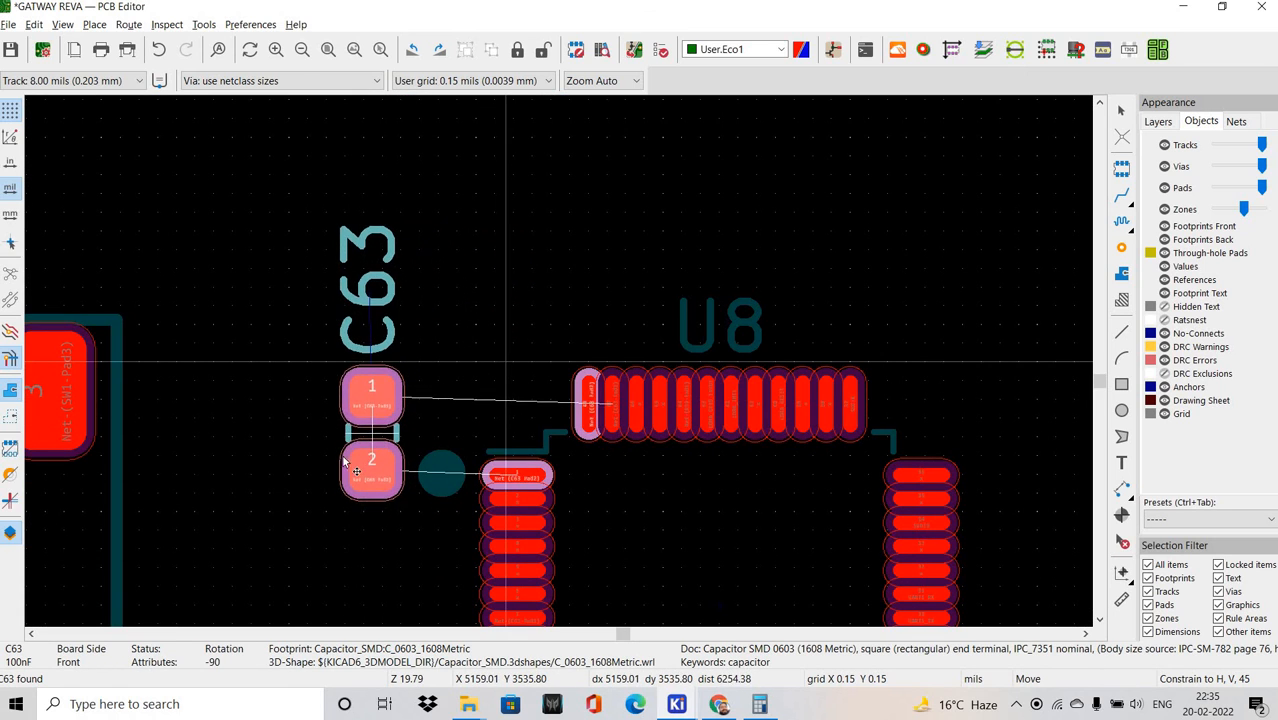
{"action": "key", "text": "r"}
{"action": "key", "text": "r"}
{"action": "key", "text": "r"}
{"action": "left_click", "coordinate": [354, 464]}
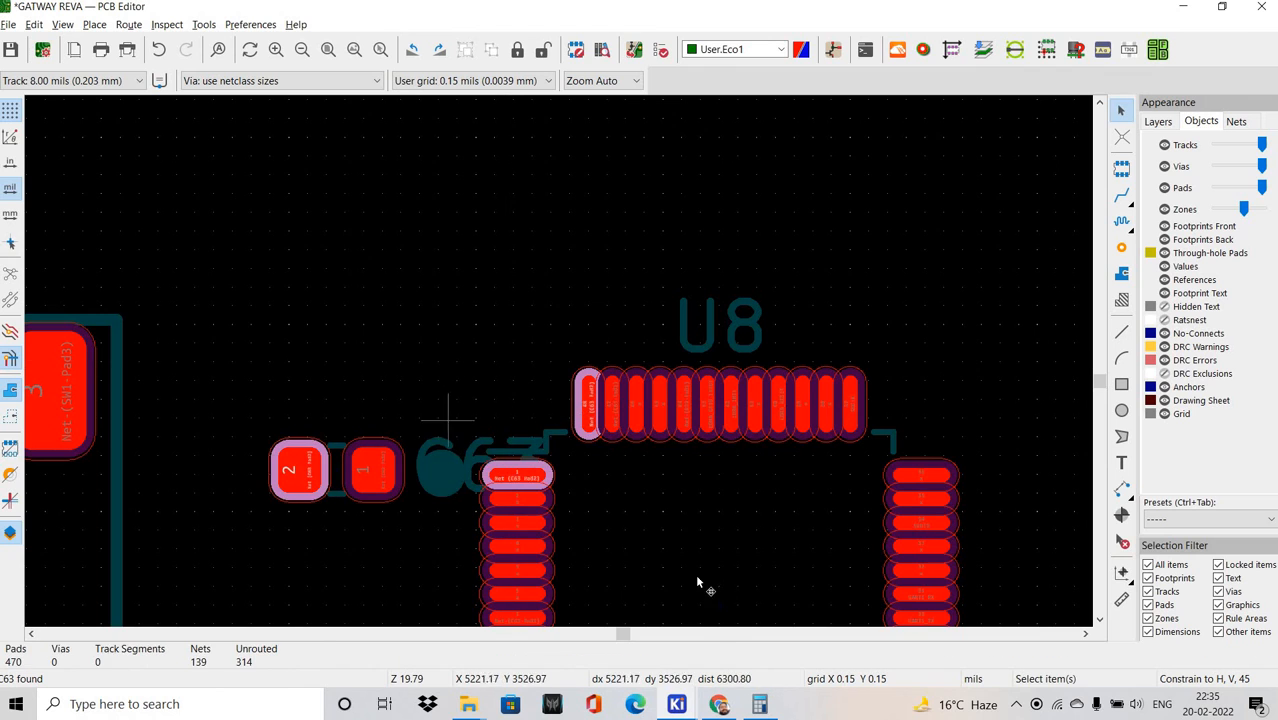
{"action": "left_click", "coordinate": [693, 586]}
{"action": "left_click_drag", "start_coordinate": [692, 586], "coordinate": [680, 622]}
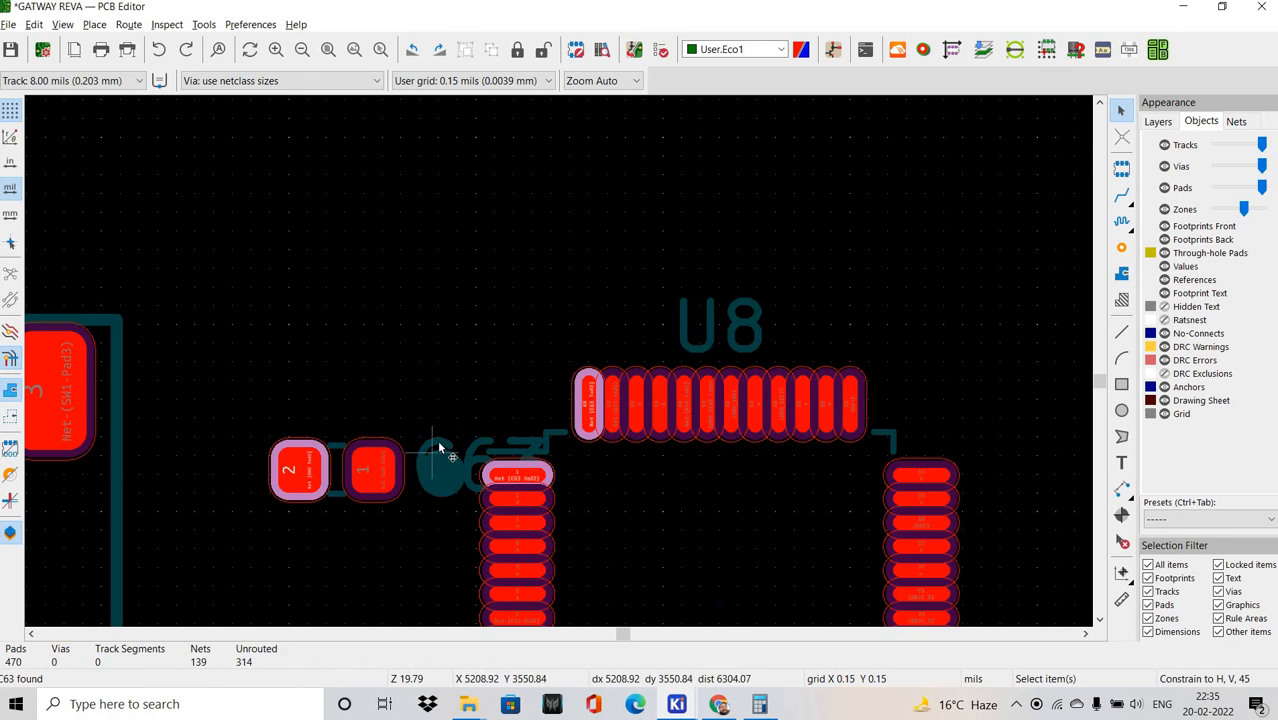
{"action": "left_click_drag", "start_coordinate": [438, 440], "coordinate": [336, 404]}
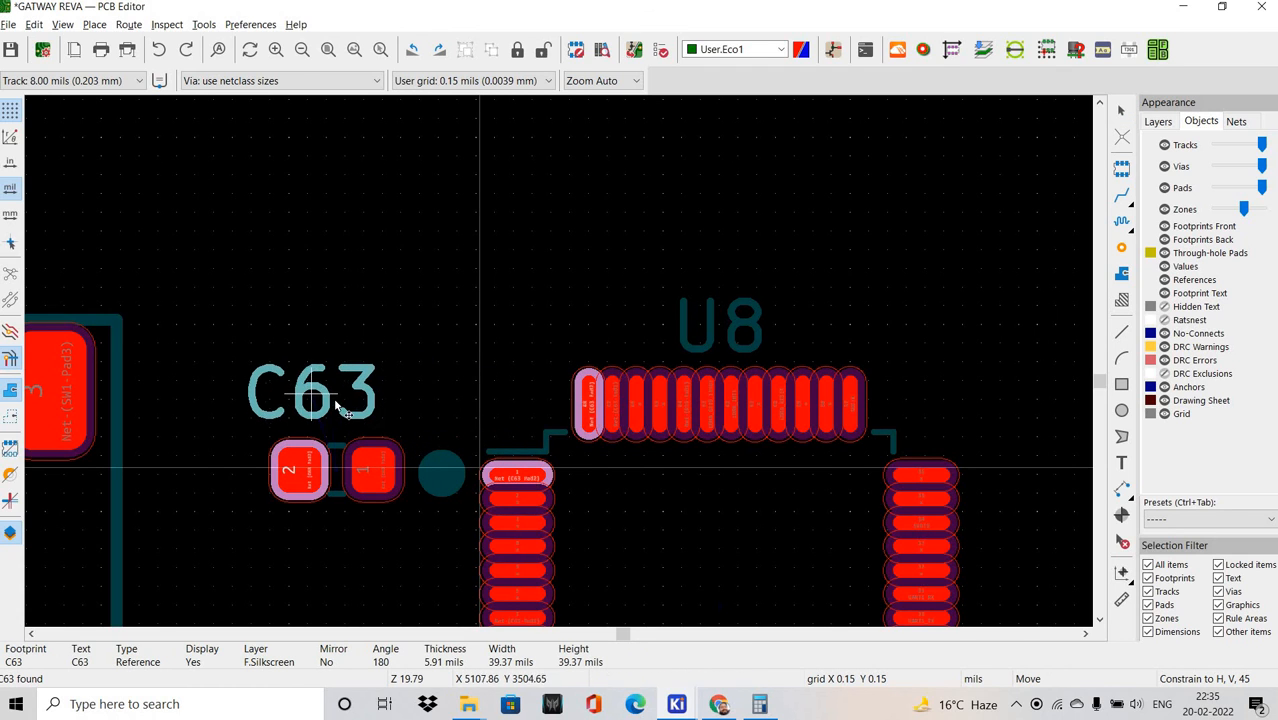
{"action": "scroll", "coordinate": [337, 470], "scroll_direction": "up", "scroll_amount": 2}
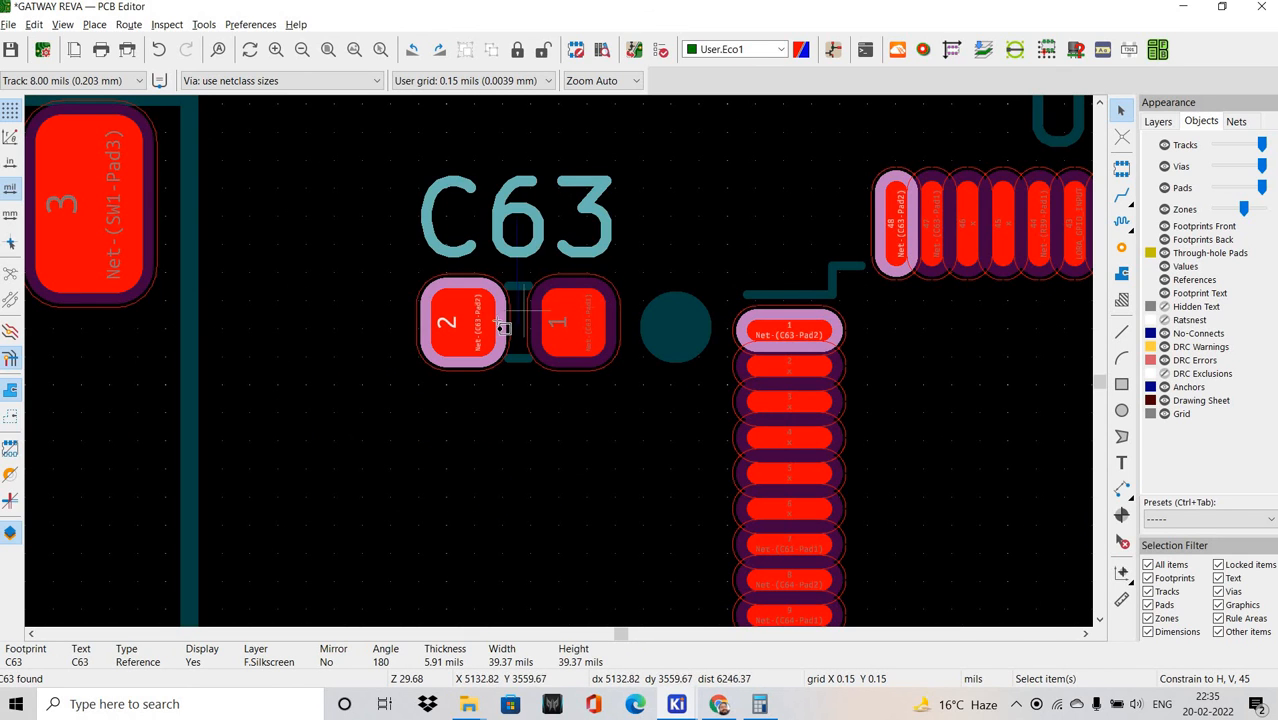
Rotate C63 to 0 degrees with pad 2 facing U8's pin 1, put its reference label above the pads, and save the board.
{"action": "key", "text": "m"}
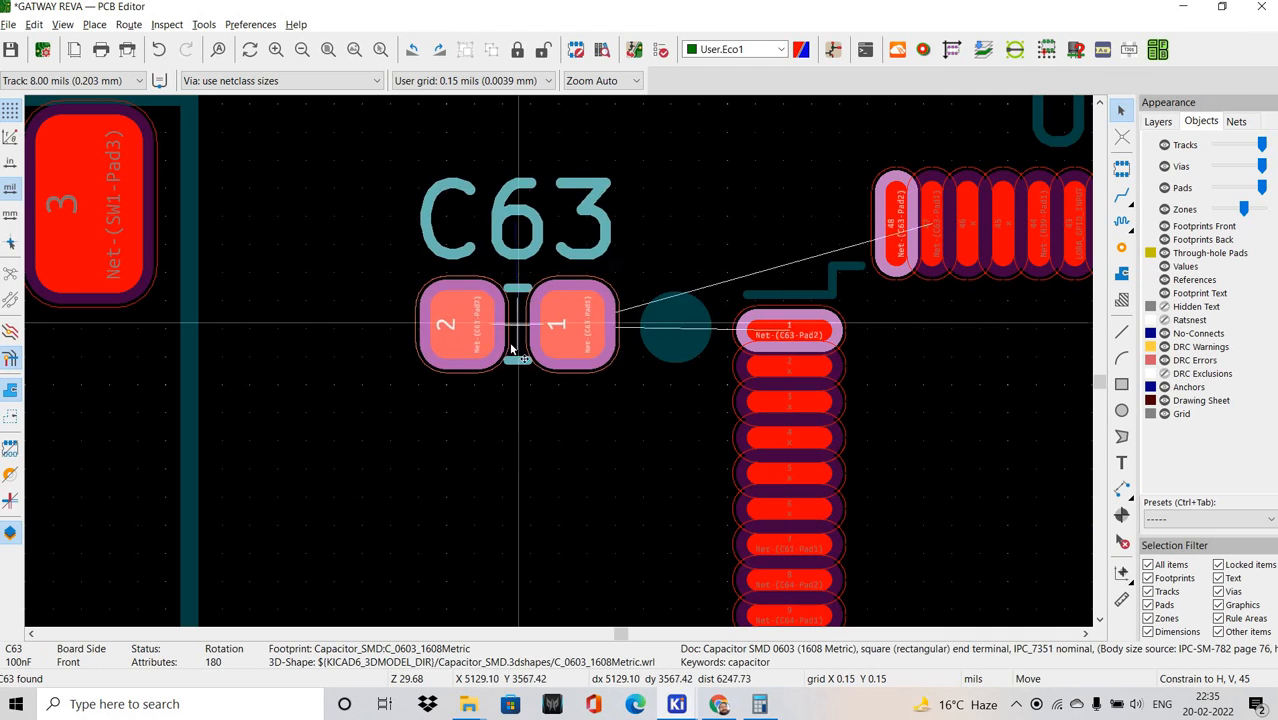
{"action": "key", "text": "r"}
{"action": "key", "text": "r"}
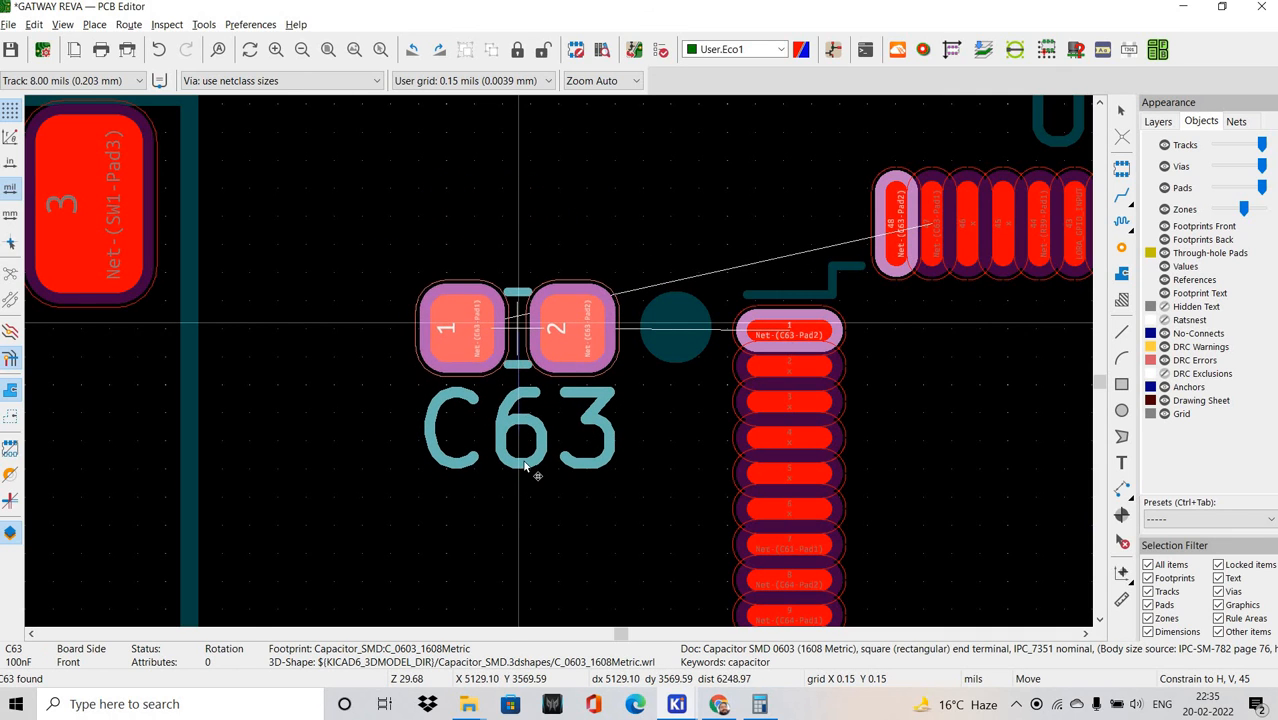
{"action": "left_click", "coordinate": [519, 437]}
{"action": "key", "text": "m"}
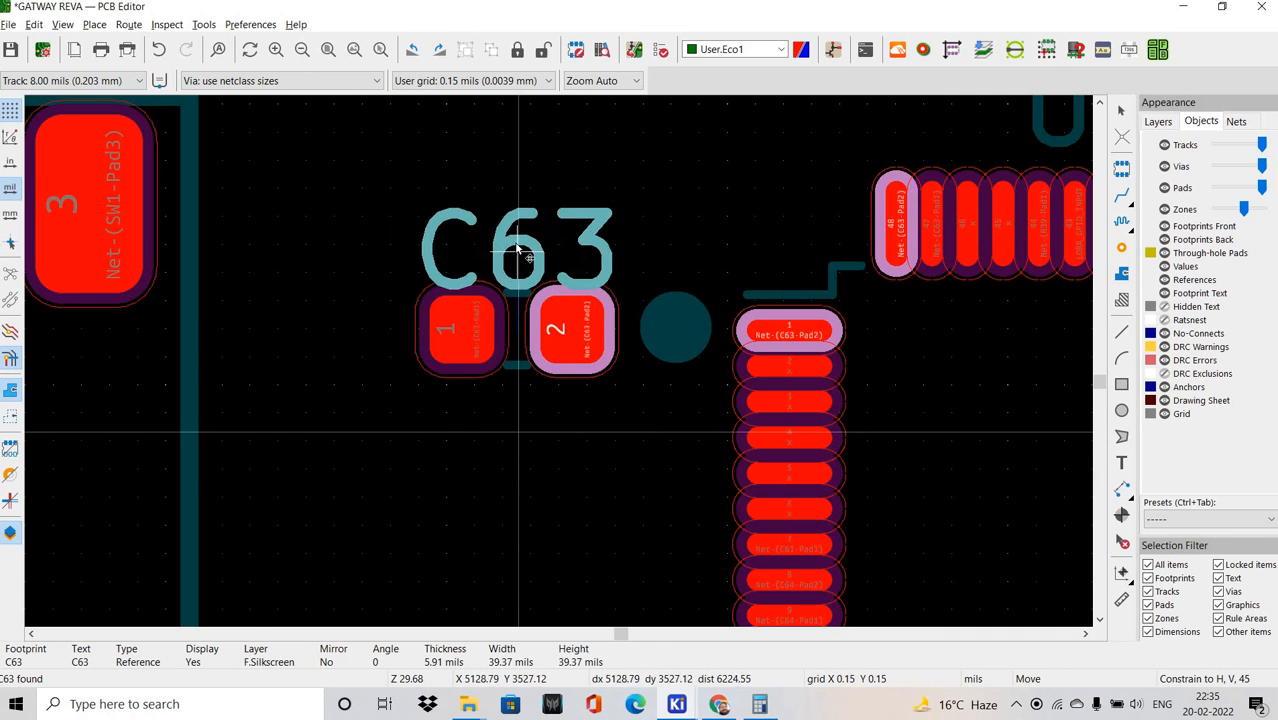
{"action": "scroll", "coordinate": [465, 388], "scroll_direction": "down", "scroll_amount": 5}
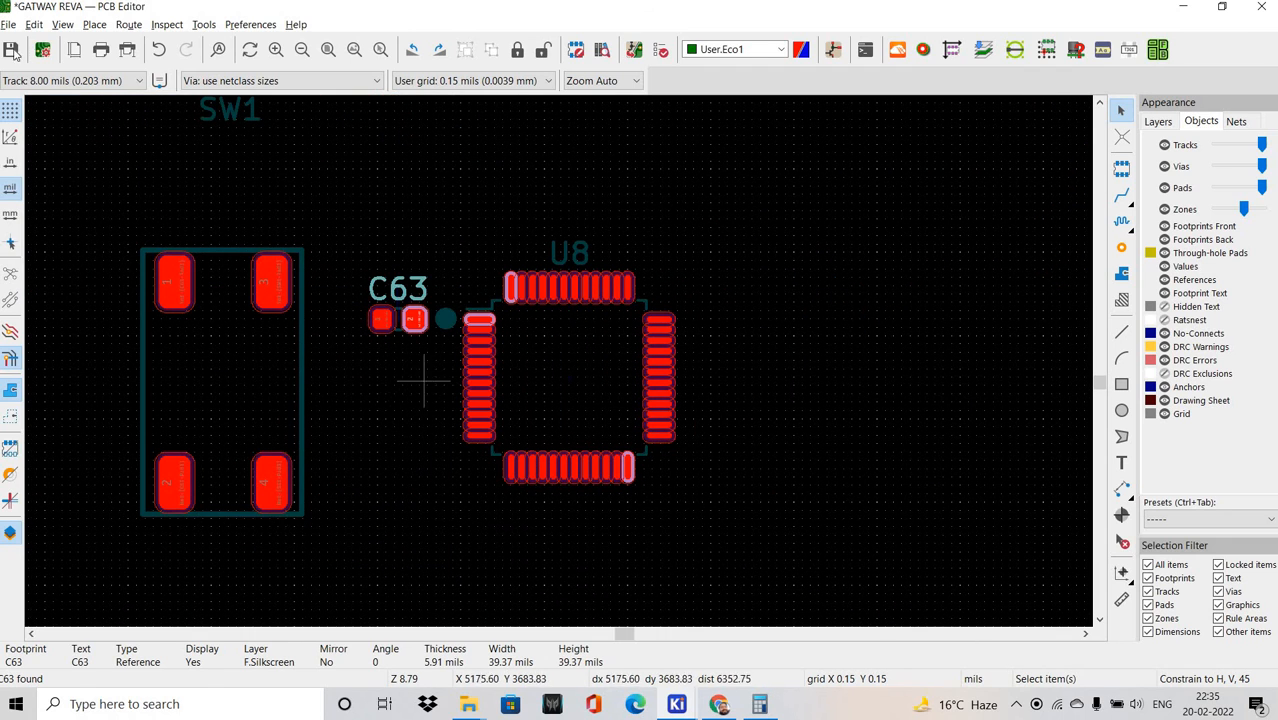
Pick C65 from the MCU schematic and bring its footprint to U8's corner near pin 24.
{"action": "mouse_move", "coordinate": [677, 704]}
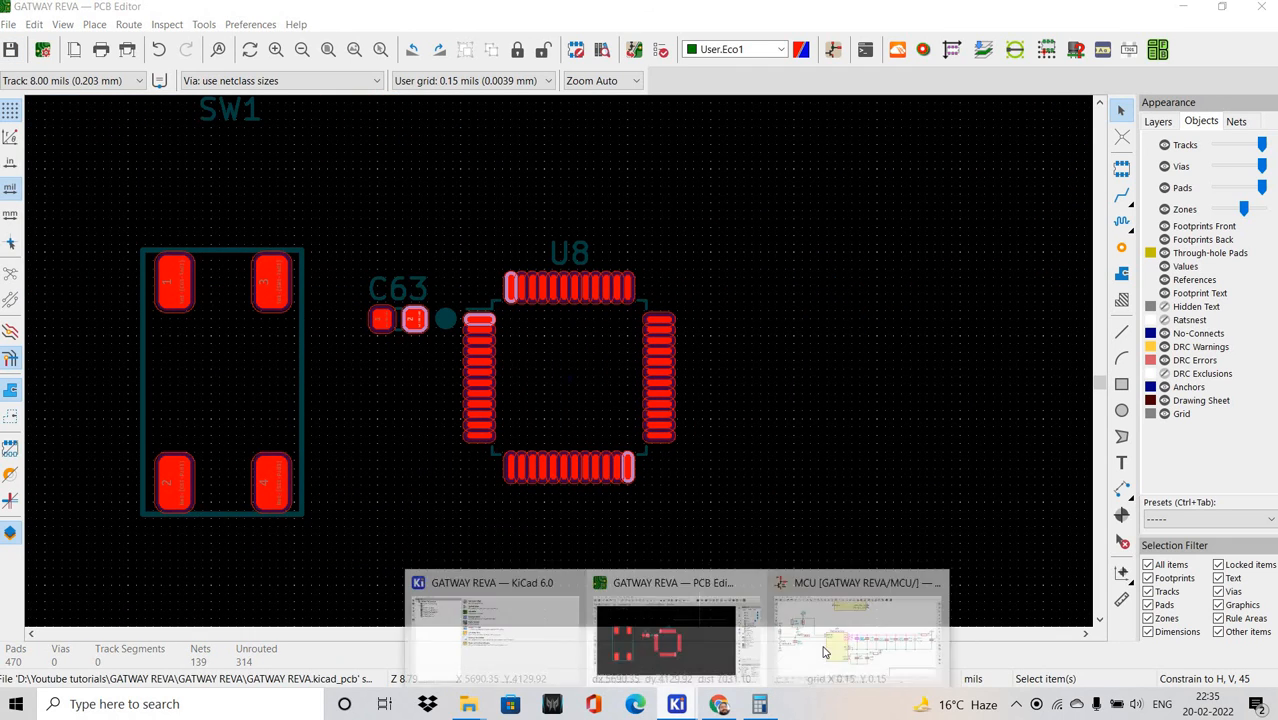
{"action": "left_click", "coordinate": [850, 610]}
{"action": "key", "text": "alt+Tab"}
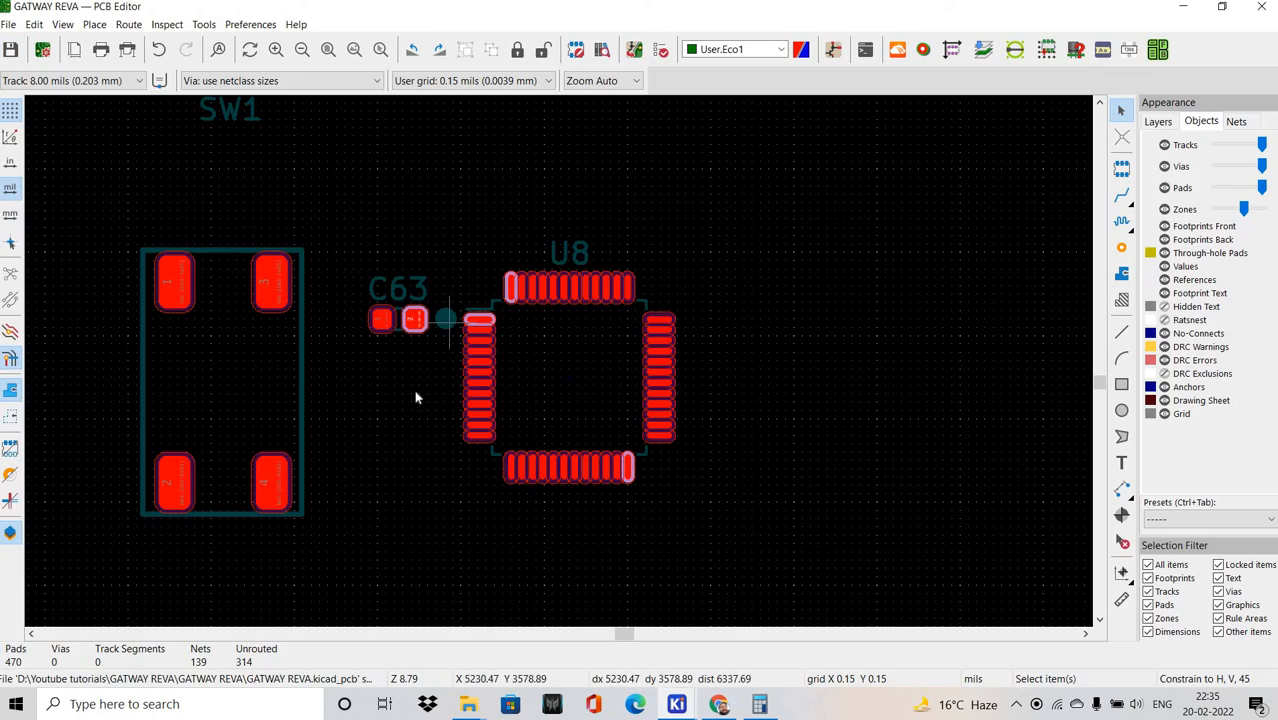
{"action": "key", "text": "alt+Tab"}
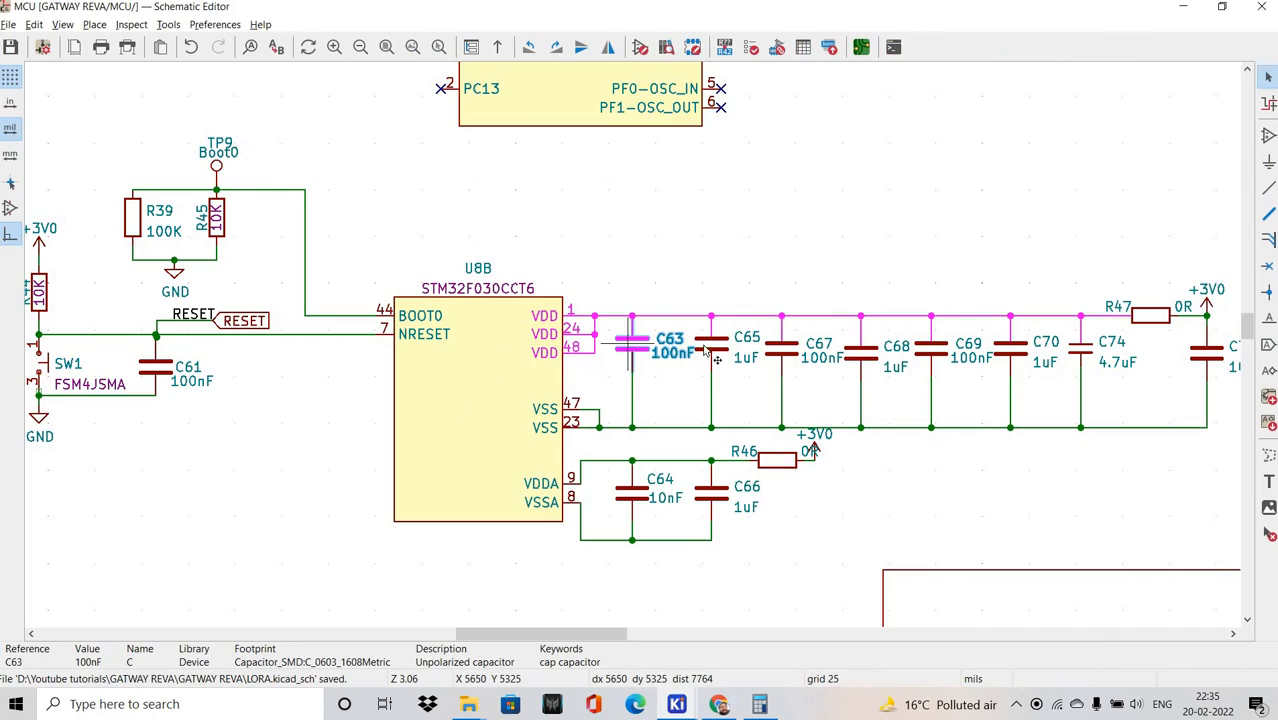
{"action": "key", "text": "alt+Tab"}
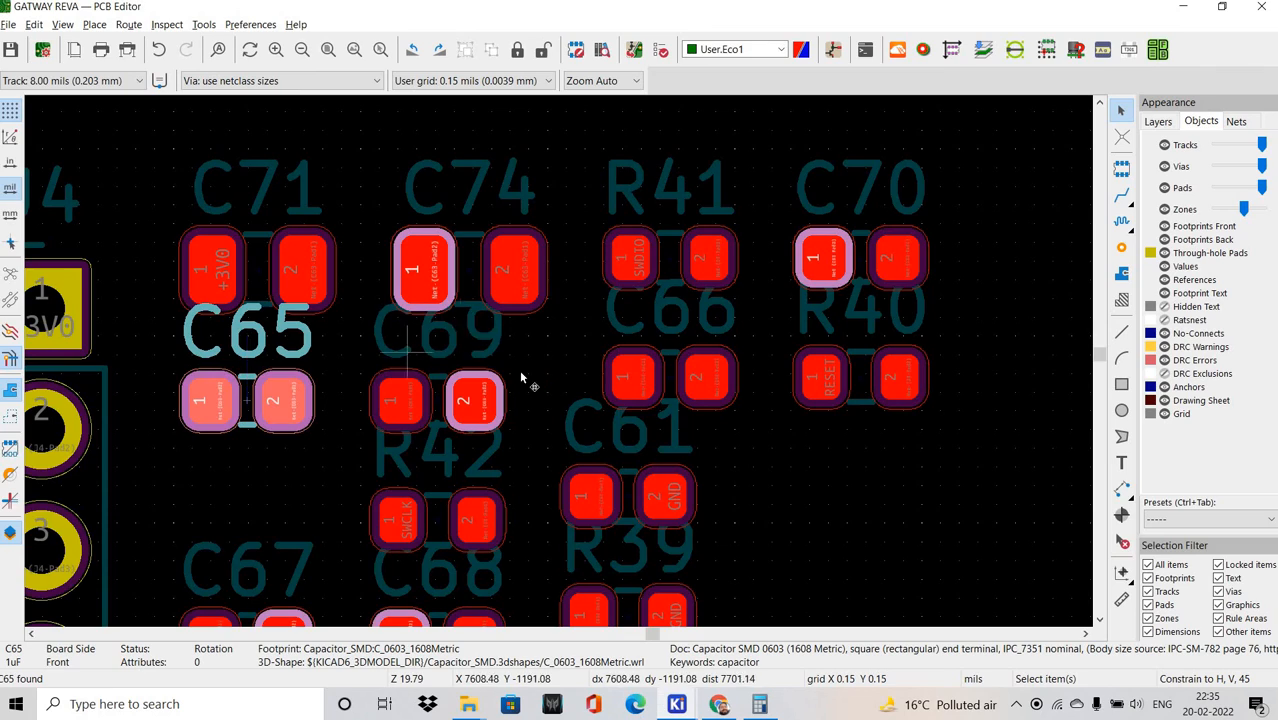
{"action": "scroll", "coordinate": [540, 390], "scroll_direction": "down", "scroll_amount": 5}
{"action": "scroll", "coordinate": [543, 370], "scroll_direction": "down", "scroll_amount": 7, "text": "shift"}
{"action": "scroll", "coordinate": [585, 350], "scroll_direction": "down", "scroll_amount": 5}
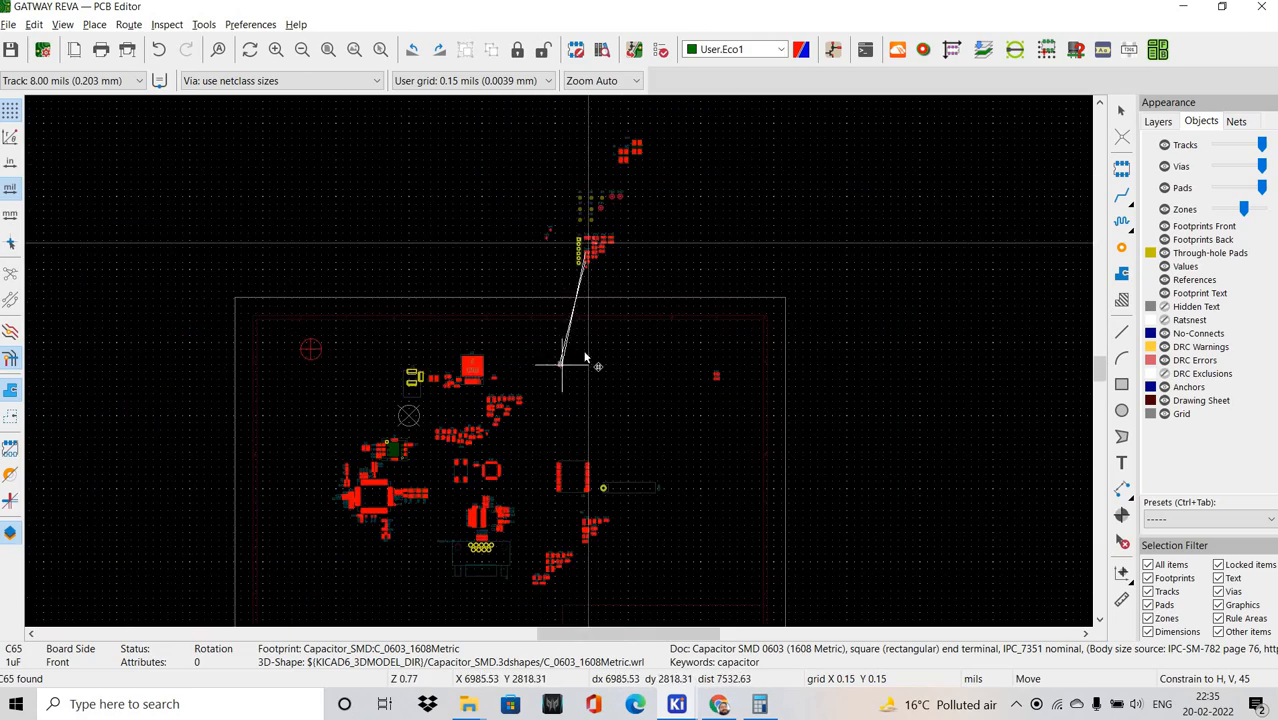
{"action": "scroll", "coordinate": [470, 512], "scroll_direction": "up", "scroll_amount": 6}
{"action": "scroll", "coordinate": [554, 290], "scroll_direction": "up", "scroll_amount": 4}
{"action": "left_click", "coordinate": [613, 388]}
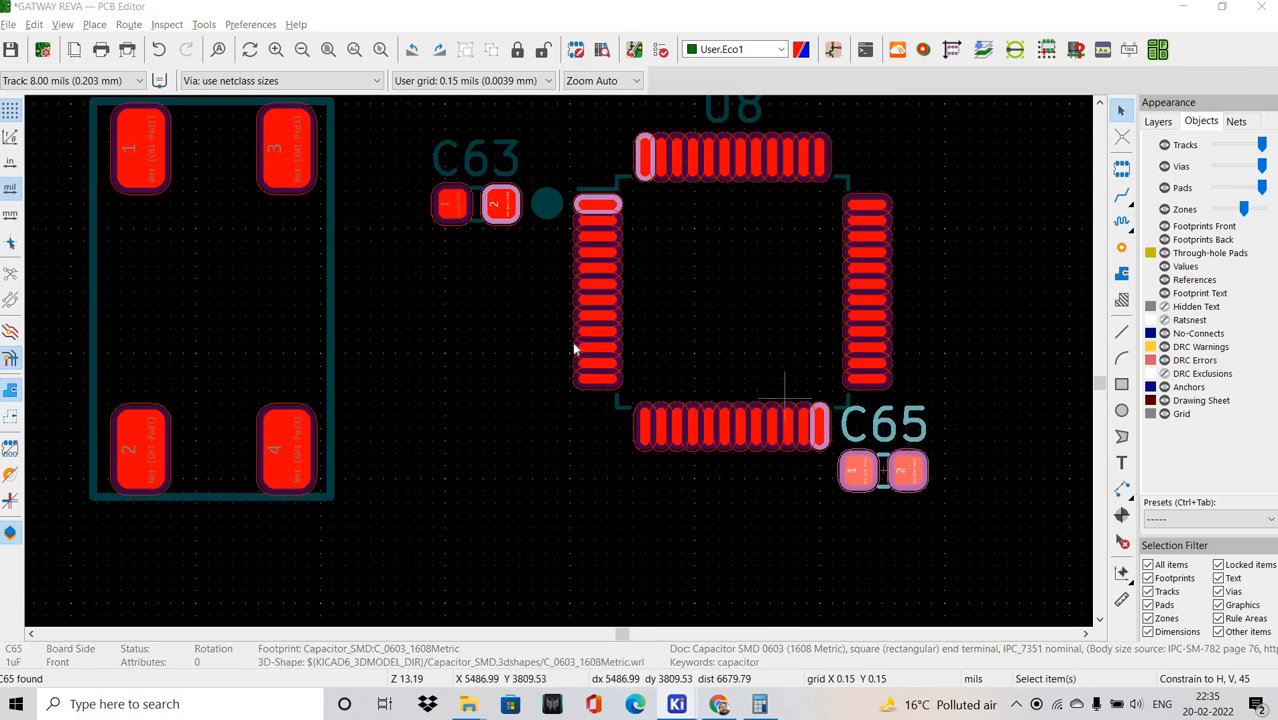
Rotate C65 to 180 degrees and place it directly below U8's pins 23 and 24, with pad 1 under pin 24.
{"action": "key", "text": "alt+Tab"}
{"action": "key", "text": "alt+Tab"}
{"action": "scroll", "coordinate": [884, 474], "scroll_direction": "up", "scroll_amount": 3}
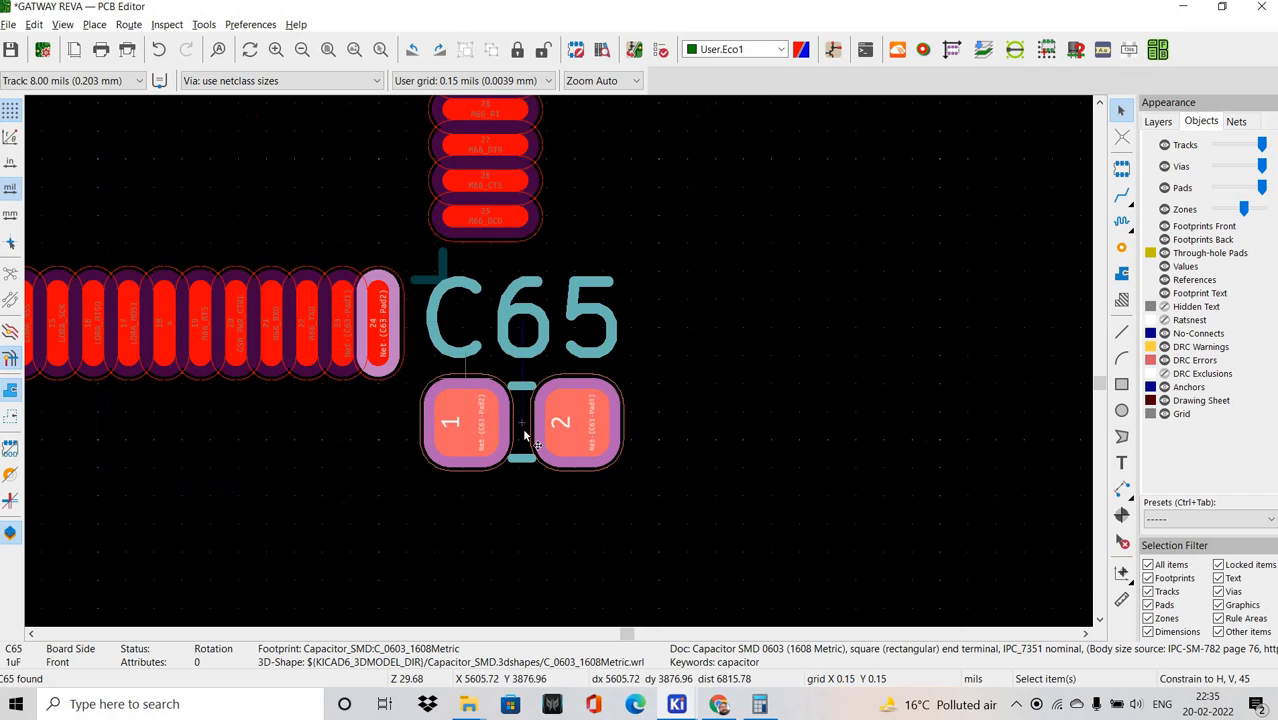
{"action": "key", "text": "m"}
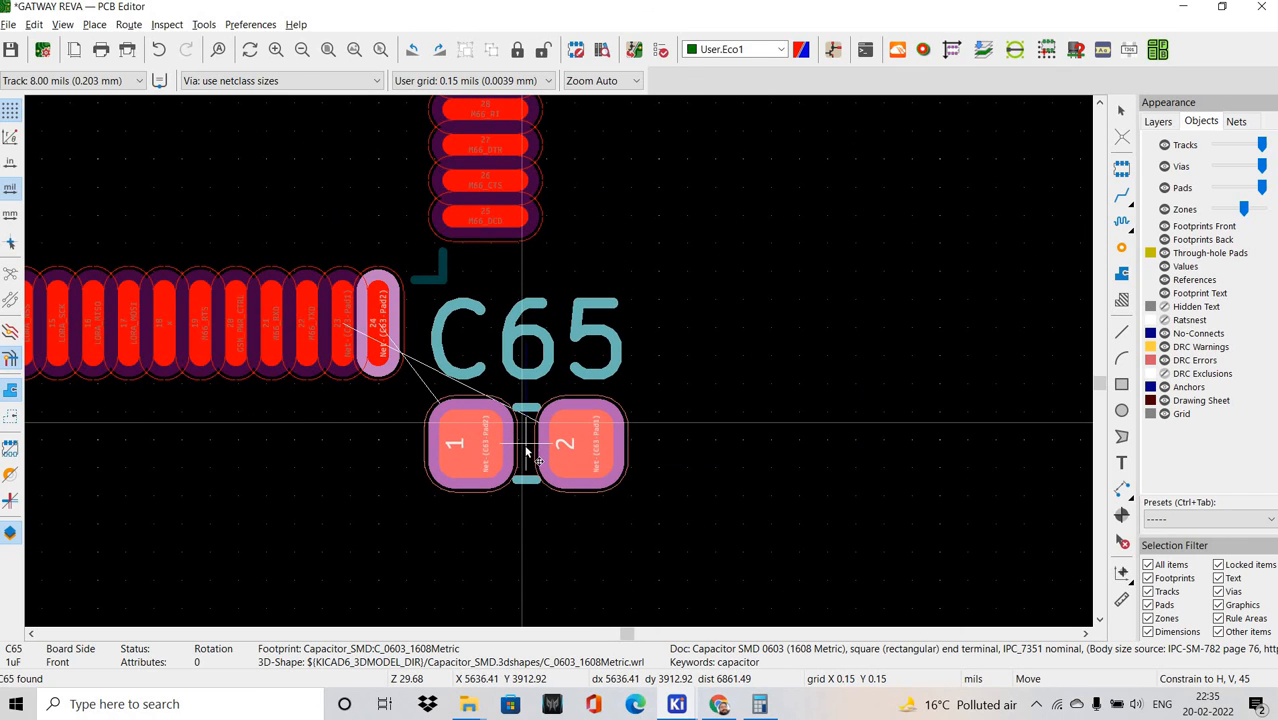
{"action": "key", "text": "r"}
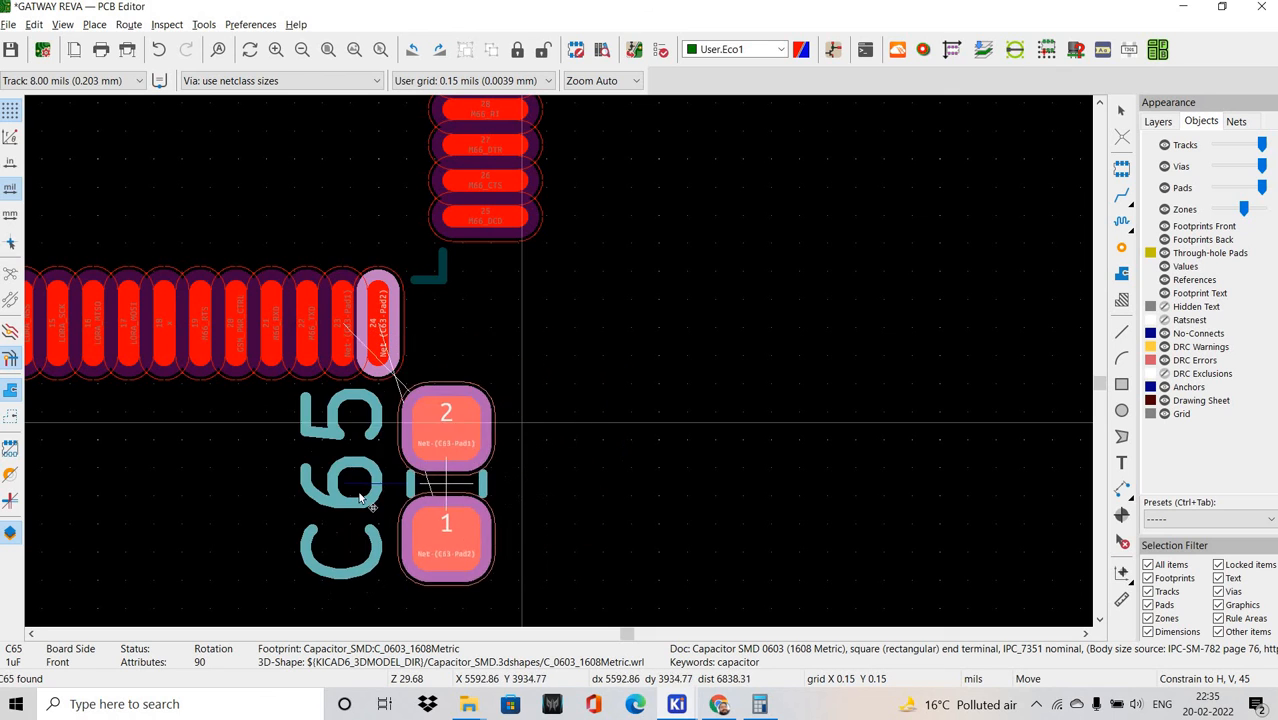
{"action": "key", "text": "r"}
{"action": "left_click", "coordinate": [357, 447]}
{"action": "scroll", "coordinate": [476, 471], "scroll_direction": "down", "scroll_amount": 1, "text": "shift"}
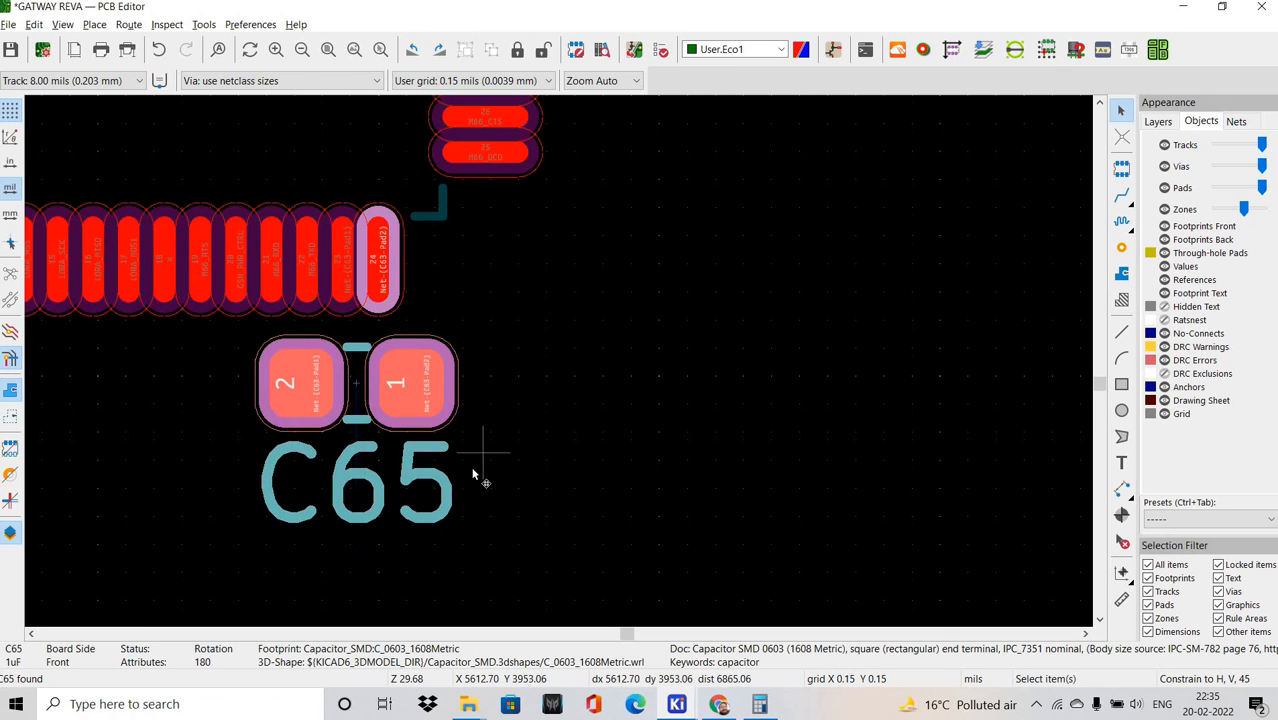
{"action": "left_click", "coordinate": [375, 482]}
{"action": "left_click_drag", "start_coordinate": [564, 395], "coordinate": [582, 394]}
Pick C65 from the MCU schematic again and move its footprint from below U8 to just above C63.
{"action": "key", "text": "alt+Tab"}
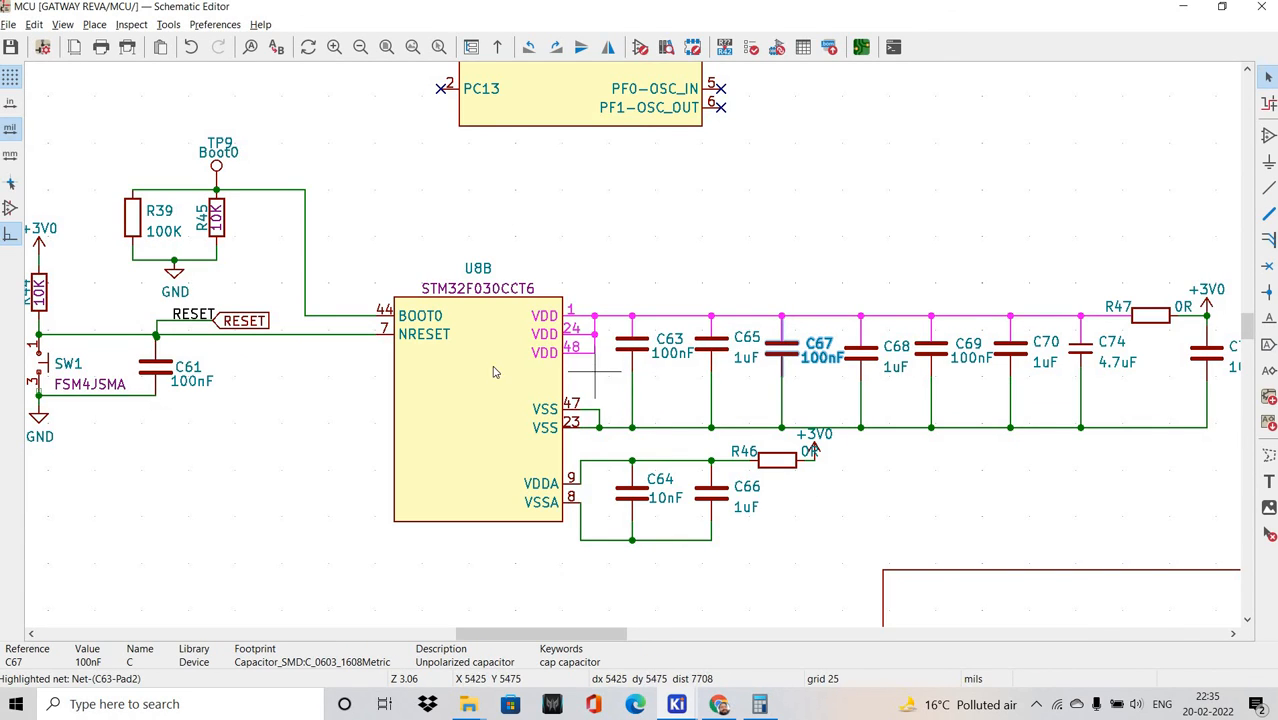
{"action": "key", "text": "alt+Tab"}
{"action": "key", "text": "alt+Tab"}
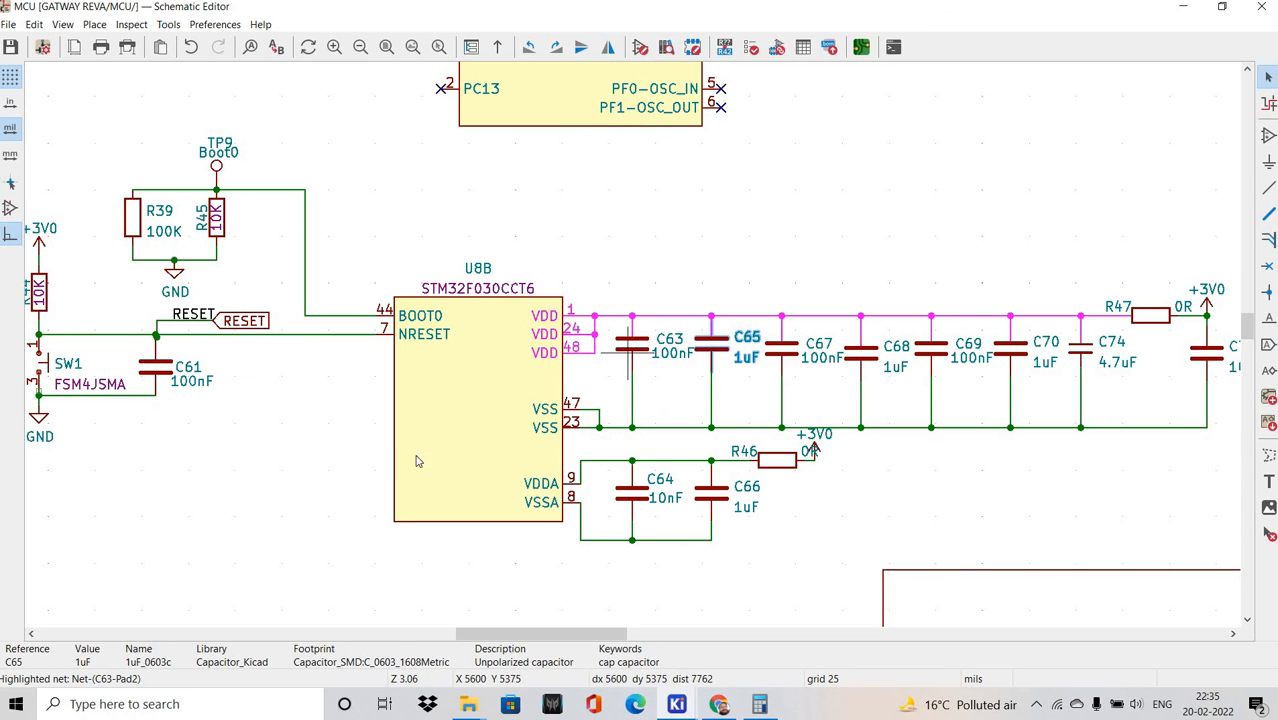
{"action": "key", "text": "alt+Tab"}
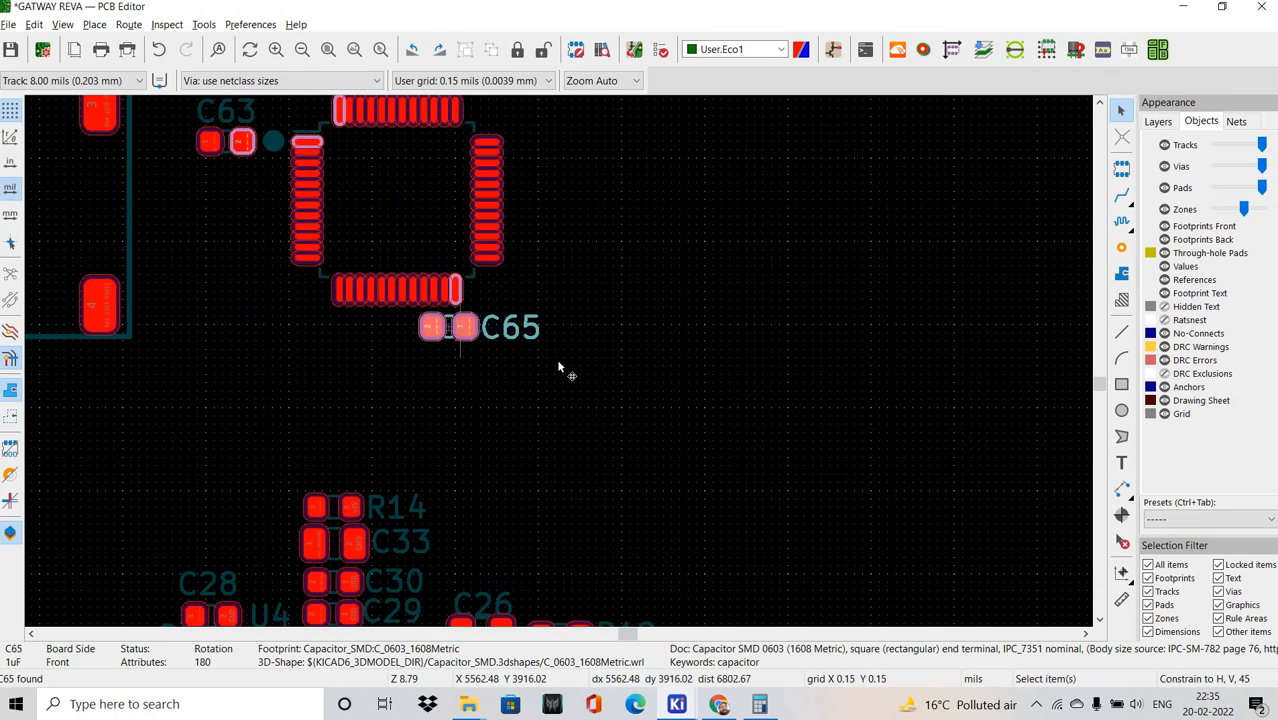
{"action": "key", "text": "m"}
{"action": "scroll", "coordinate": [465, 327], "scroll_direction": "up", "scroll_amount": 2, "text": "shift"}
{"action": "scroll", "coordinate": [288, 305], "scroll_direction": "up", "scroll_amount": 3}
{"action": "scroll", "coordinate": [616, 302], "scroll_direction": "up", "scroll_amount": 2, "text": "shift"}
{"action": "left_click", "coordinate": [768, 162]}
Stack C65 directly above C63 with their pads aligned, and place both reference labels to the left of their pads.
{"action": "left_click", "coordinate": [695, 270]}
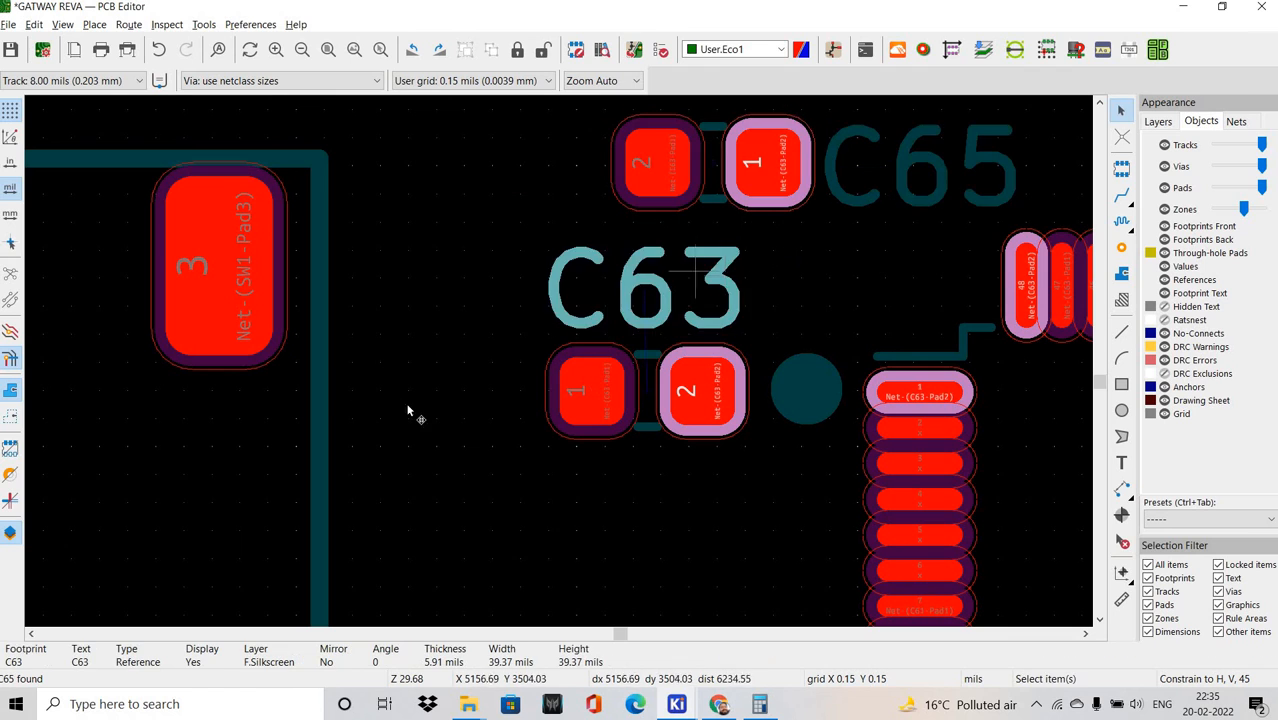
{"action": "left_click_drag", "start_coordinate": [408, 410], "coordinate": [434, 400]}
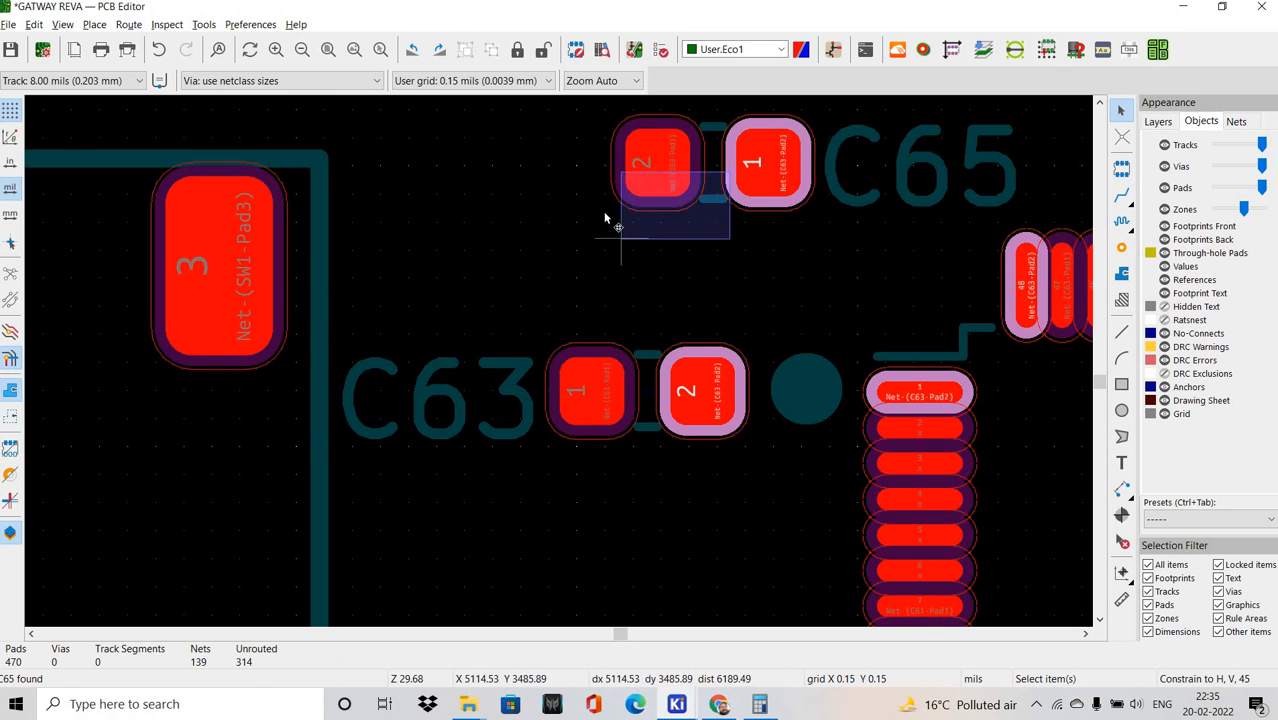
{"action": "left_click_drag", "start_coordinate": [604, 217], "coordinate": [606, 220]}
{"action": "key", "text": "m"}
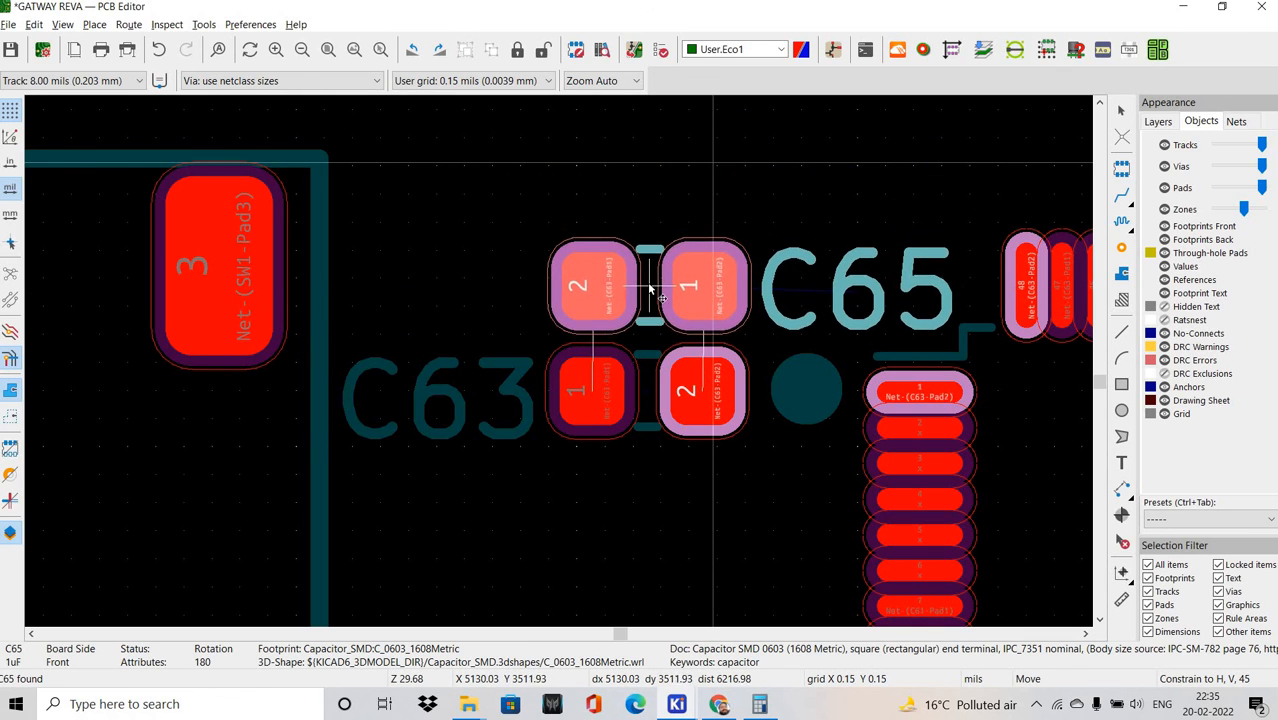
{"action": "left_click", "coordinate": [648, 282]}
{"action": "left_click_drag", "start_coordinate": [856, 288], "coordinate": [410, 273]}
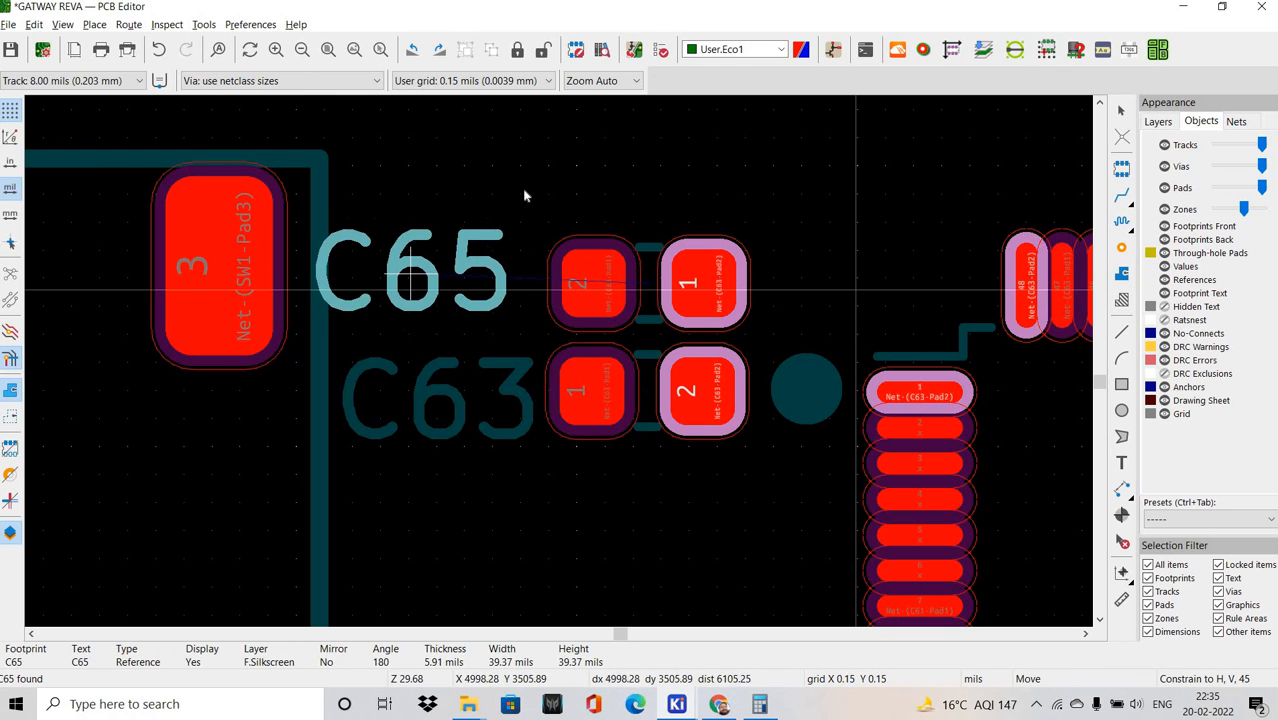
{"action": "left_click", "coordinate": [540, 214]}
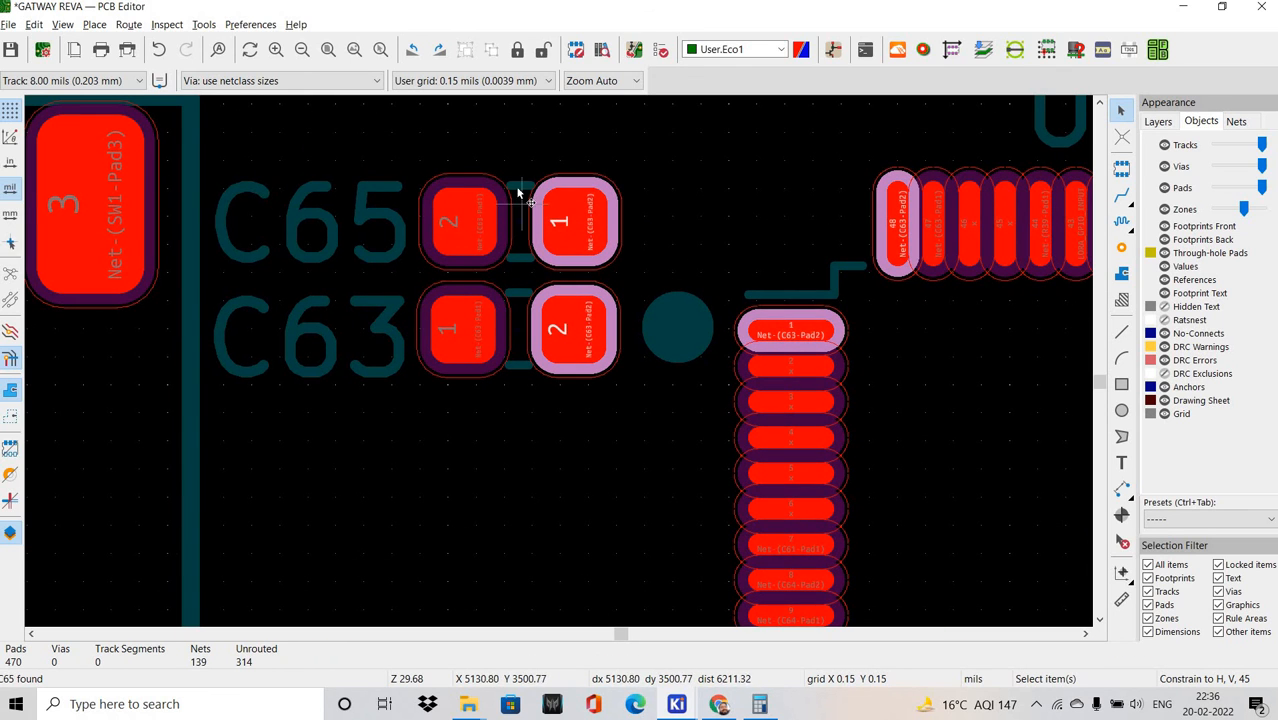
{"action": "left_click", "coordinate": [517, 228]}
{"action": "key", "text": "m"}
Pick C67 from the MCU schematic, bring its footprint just below U8's pins 23 and 24, and save the board.
{"action": "key", "text": "alt+Tab"}
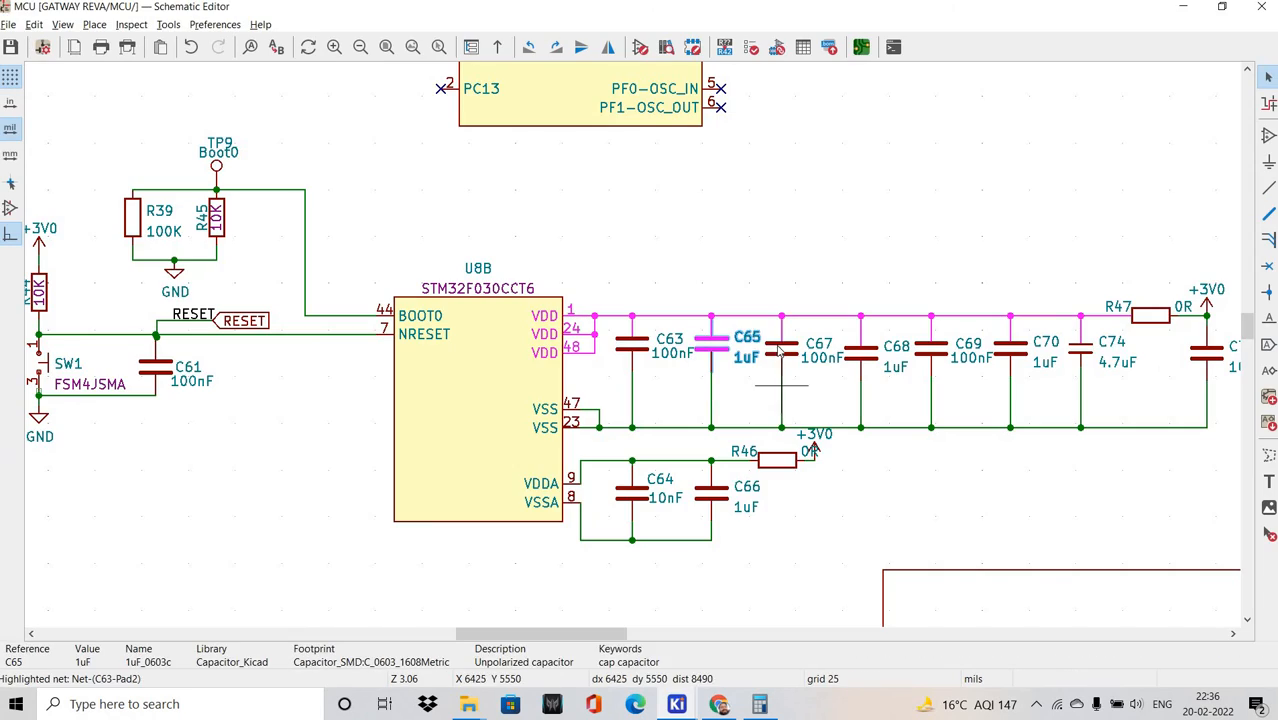
{"action": "key", "text": "alt+Tab"}
{"action": "scroll", "coordinate": [268, 211], "scroll_direction": "down", "scroll_amount": 2, "text": "shift"}
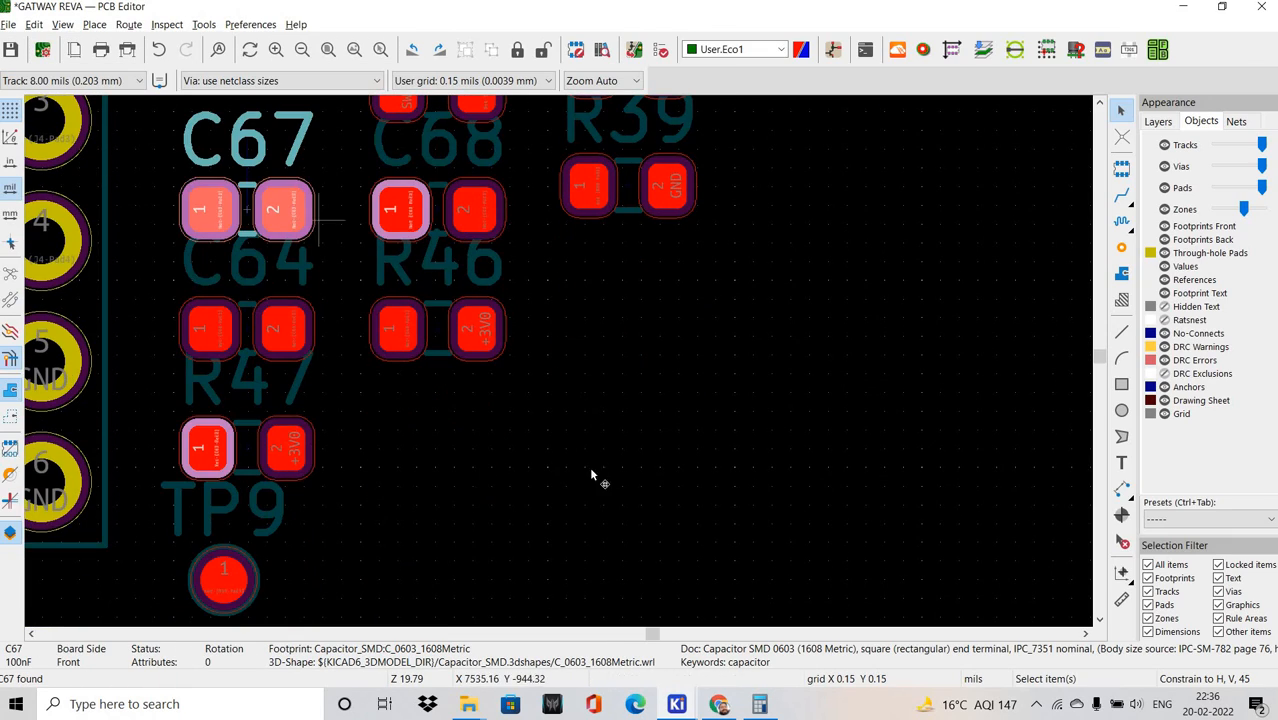
{"action": "scroll", "coordinate": [589, 466], "scroll_direction": "down", "scroll_amount": 5}
{"action": "key", "text": "m"}
{"action": "scroll", "coordinate": [553, 420], "scroll_direction": "down", "scroll_amount": 5}
{"action": "scroll", "coordinate": [450, 400], "scroll_direction": "down", "scroll_amount": 3, "text": "shift"}
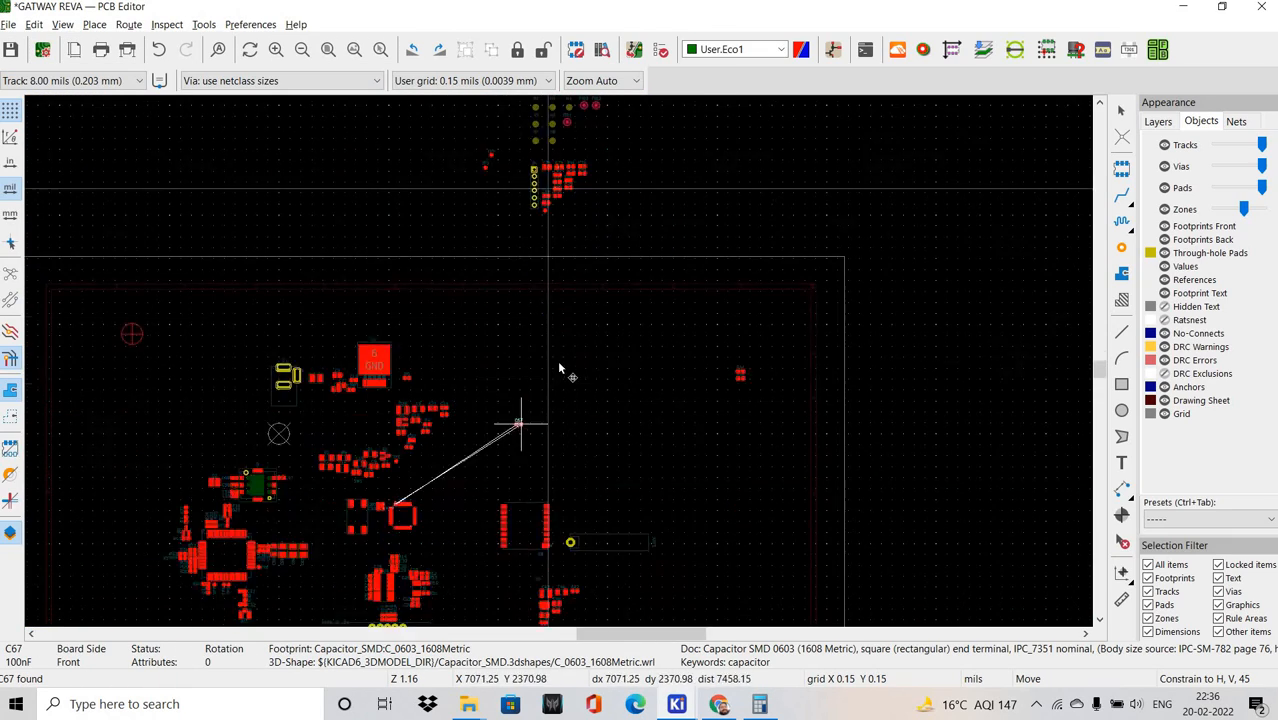
{"action": "scroll", "coordinate": [349, 440], "scroll_direction": "up", "scroll_amount": 3}
{"action": "scroll", "coordinate": [660, 385], "scroll_direction": "up", "scroll_amount": 5}
{"action": "scroll", "coordinate": [841, 438], "scroll_direction": "up", "scroll_amount": 5}
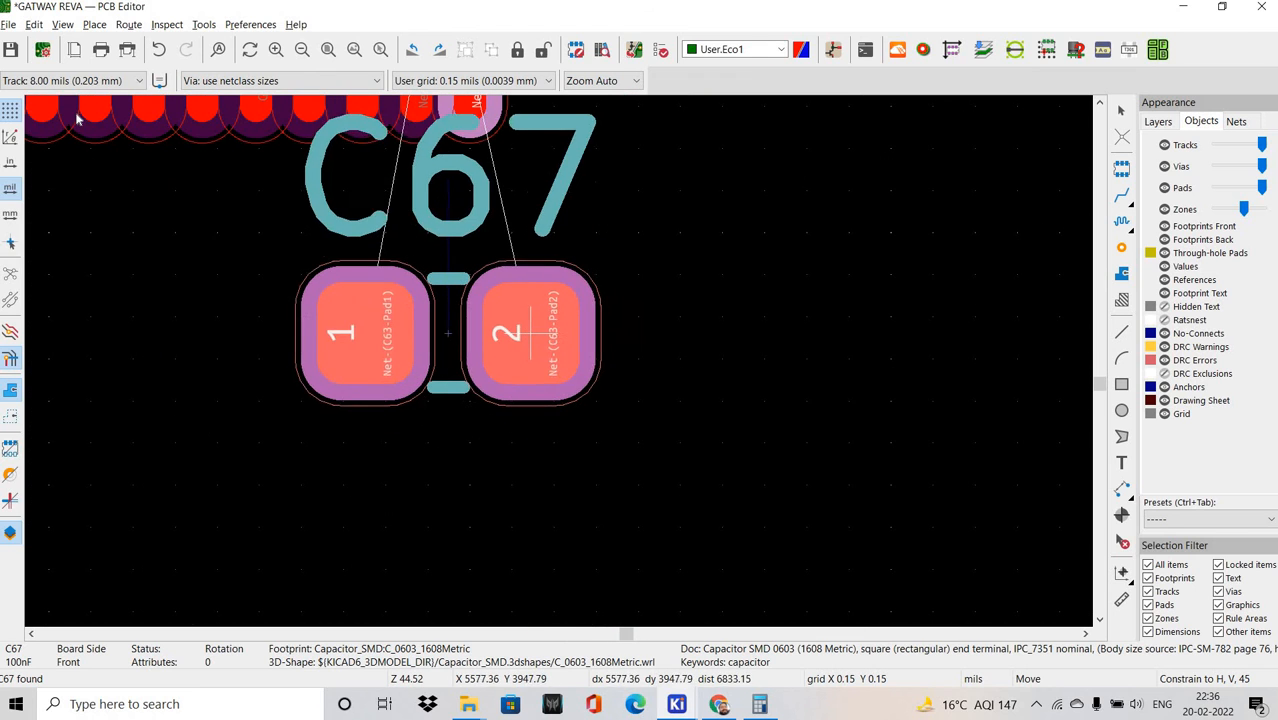
{"action": "left_click", "coordinate": [517, 326]}
{"action": "left_click", "coordinate": [636, 231]}
{"action": "left_click", "coordinate": [11, 49]}
Move C67 up close beneath U8's pins 23 and 24 and place its reference label to the right of its pads.
{"action": "left_click", "coordinate": [379, 188]}
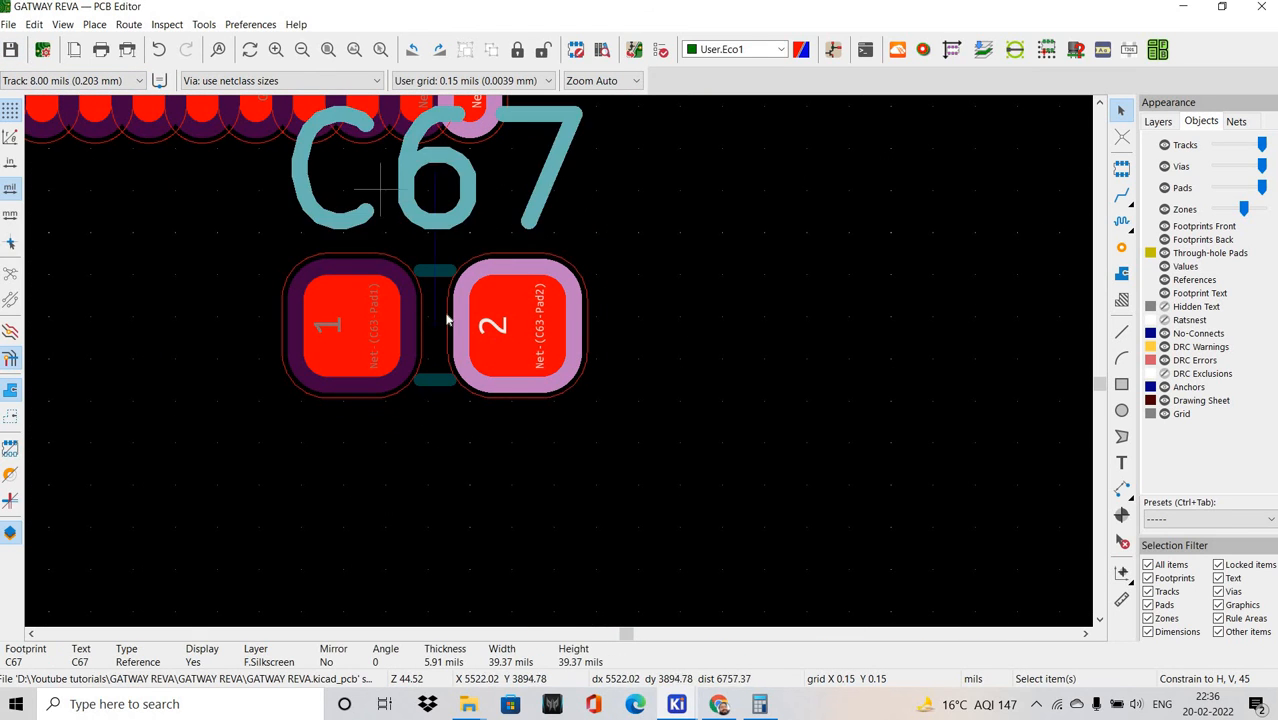
{"action": "key", "text": "m"}
{"action": "left_click", "coordinate": [687, 325]}
{"action": "mouse_move", "coordinate": [448, 240]}
{"action": "left_mouse_down"}
{"action": "mouse_move", "coordinate": [448, 298]}
{"action": "mouse_move", "coordinate": [418, 307]}
{"action": "mouse_move", "coordinate": [440, 242]}
{"action": "left_mouse_up"}
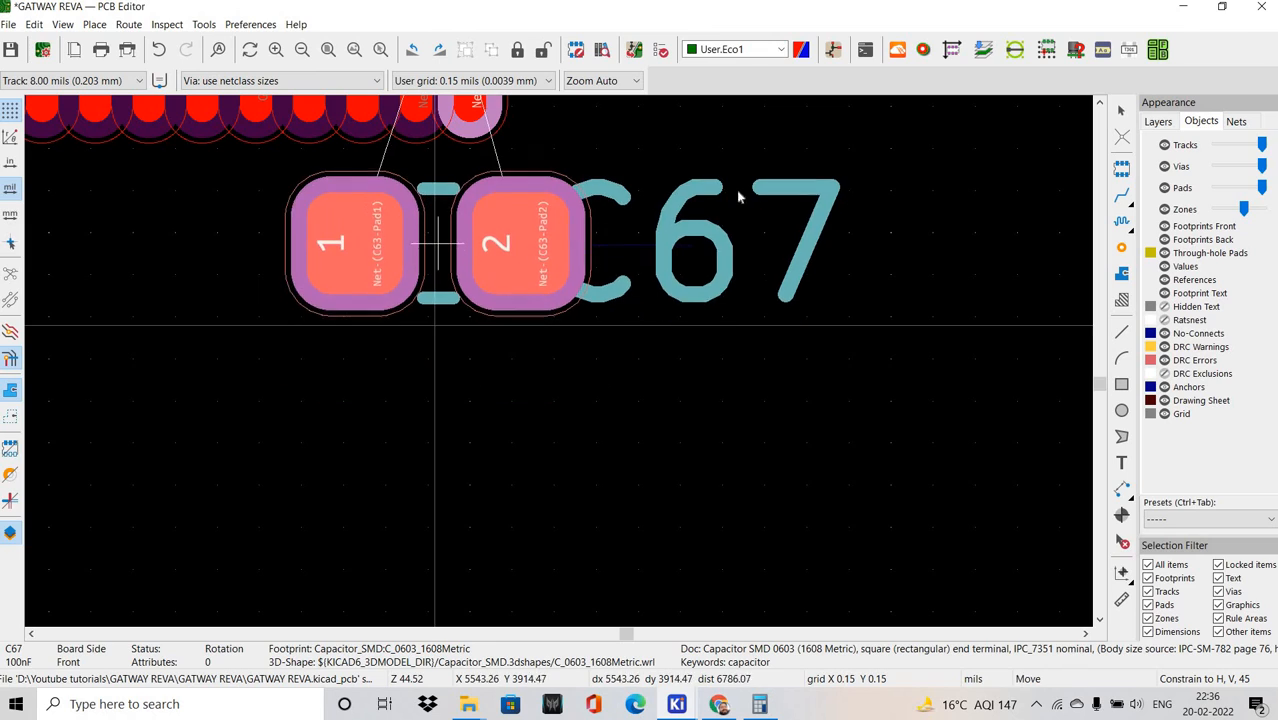
{"action": "left_click_drag", "start_coordinate": [698, 246], "coordinate": [752, 246]}
Pick C68 from the MCU schematic and bring its footprint just below C67.
{"action": "key", "text": "alt+Tab"}
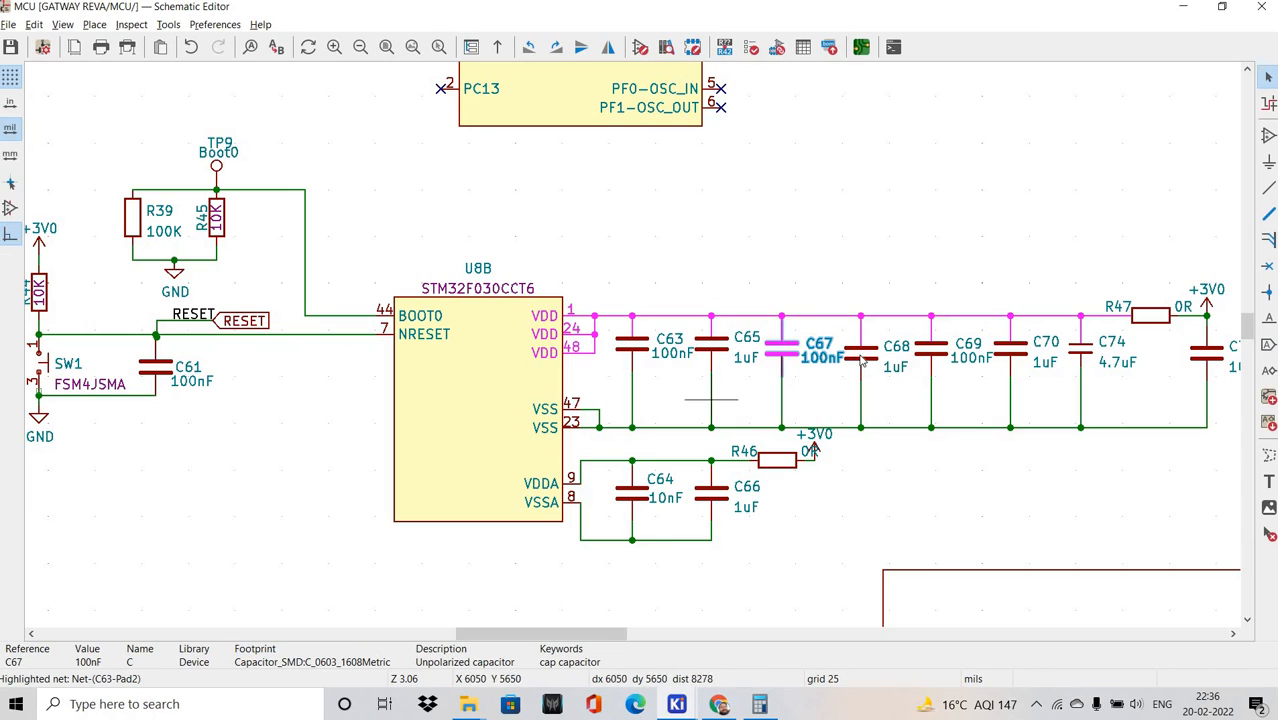
{"action": "left_click", "coordinate": [861, 352]}
{"action": "key", "text": "alt+Tab"}
{"action": "scroll", "coordinate": [526, 414], "scroll_direction": "down", "scroll_amount": 3}
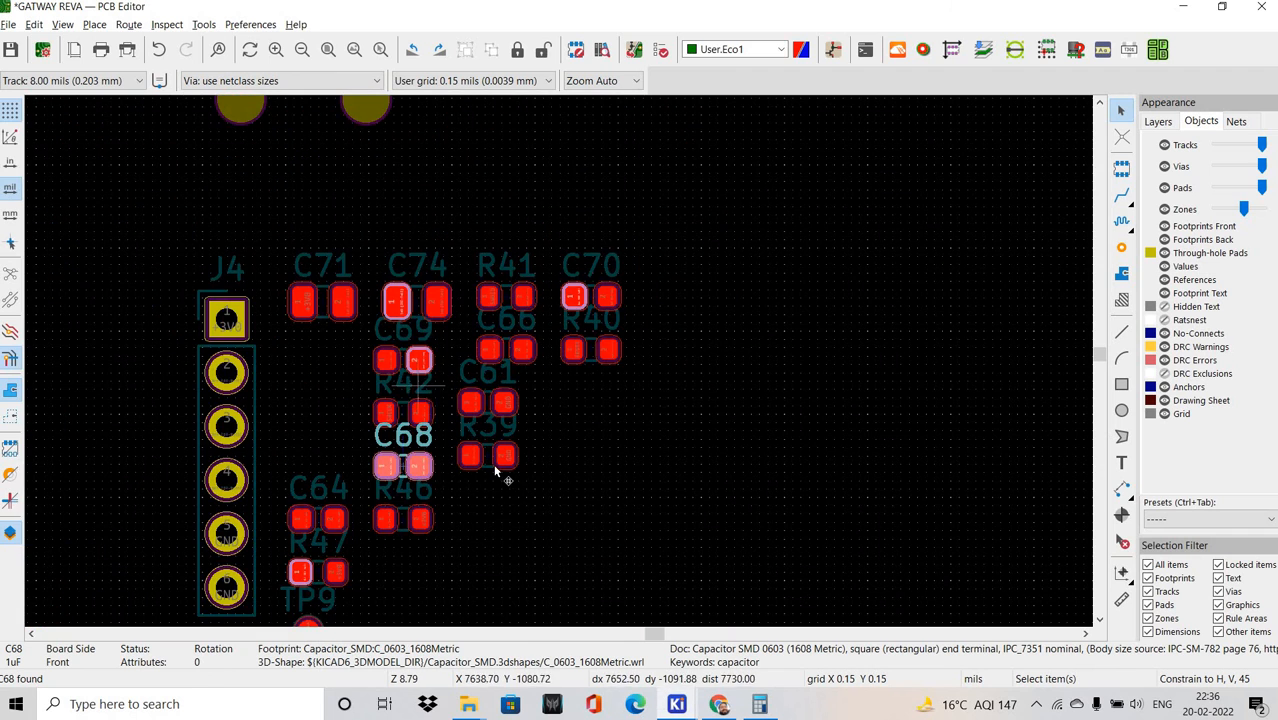
{"action": "key", "text": "m"}
{"action": "scroll", "coordinate": [558, 362], "scroll_direction": "down", "scroll_amount": 6, "text": "shift"}
{"action": "scroll", "coordinate": [490, 465], "scroll_direction": "down", "scroll_amount": 5}
{"action": "scroll", "coordinate": [553, 330], "scroll_direction": "down", "scroll_amount": 2, "text": "shift"}
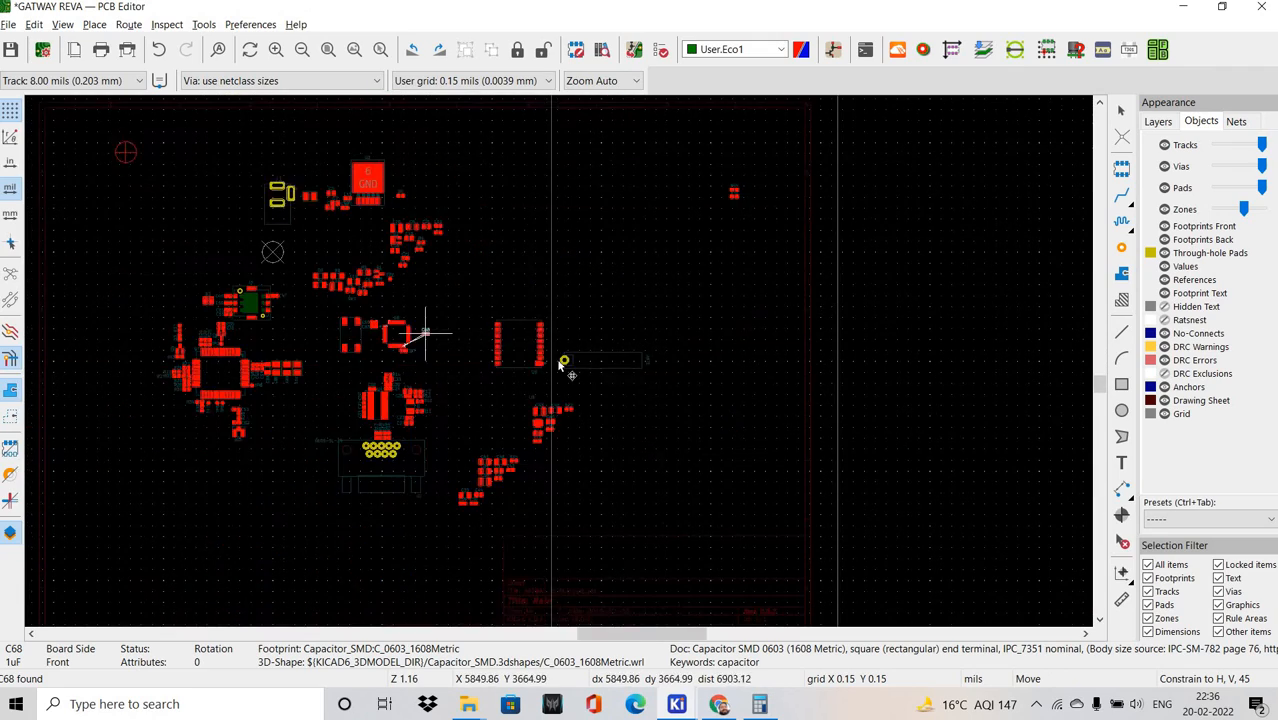
{"action": "scroll", "coordinate": [428, 334], "scroll_direction": "up", "scroll_amount": 4}
{"action": "scroll", "coordinate": [497, 453], "scroll_direction": "up", "scroll_amount": 5}
{"action": "scroll", "coordinate": [556, 356], "scroll_direction": "up", "scroll_amount": 1, "text": "shift"}
{"action": "left_click", "coordinate": [556, 354]}
Place C68's reference label to the right of its pads with the capacitor still at 0 degrees.
{"action": "left_click", "coordinate": [667, 312]}
{"action": "left_click", "coordinate": [560, 295]}
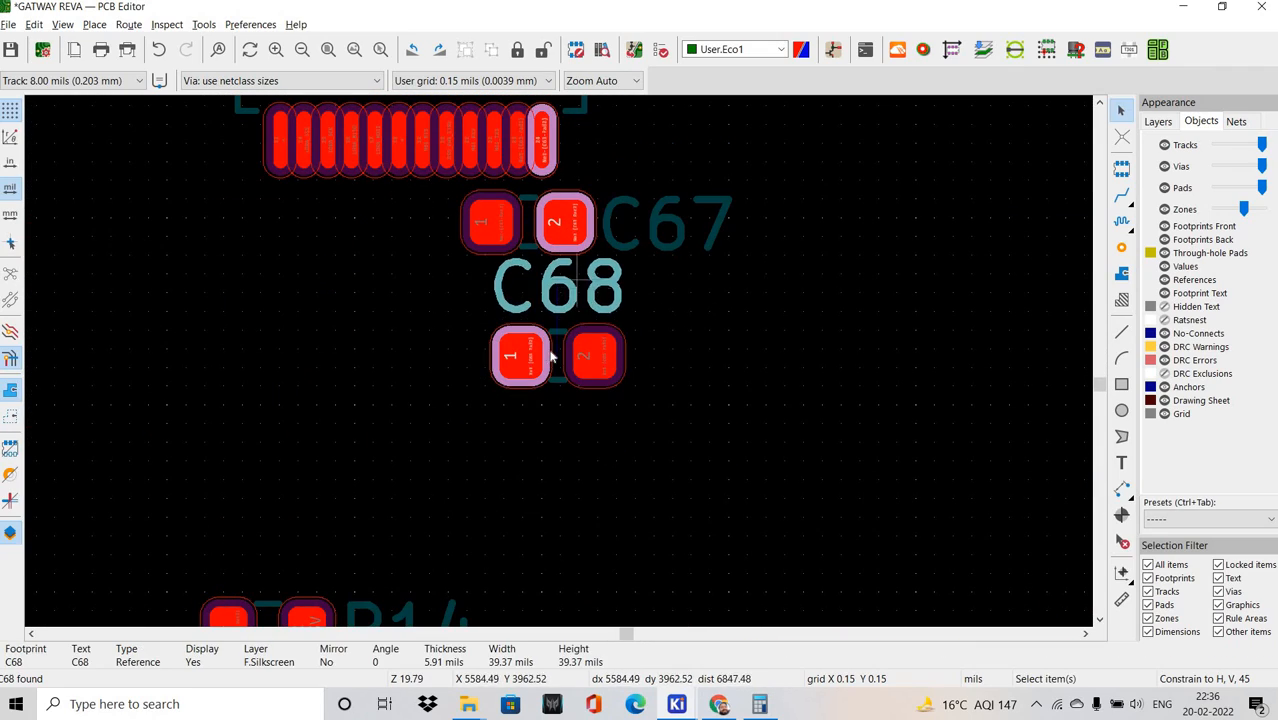
{"action": "key", "text": "m"}
{"action": "left_click", "coordinate": [680, 342]}
Rotate C68 to 180 degrees, align it directly below C67, and place its reference label under C67's label.
{"action": "left_click", "coordinate": [537, 333]}
{"action": "key", "text": "m"}
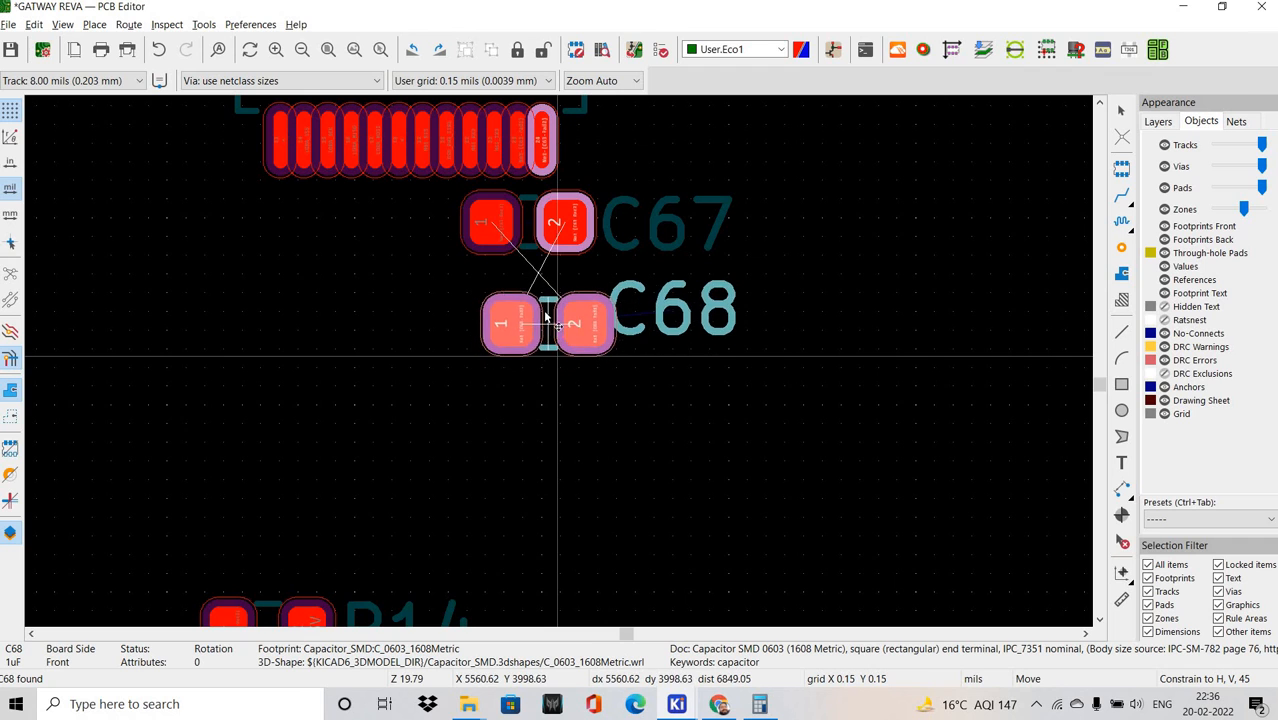
{"action": "key", "text": "r"}
{"action": "key", "text": "r"}
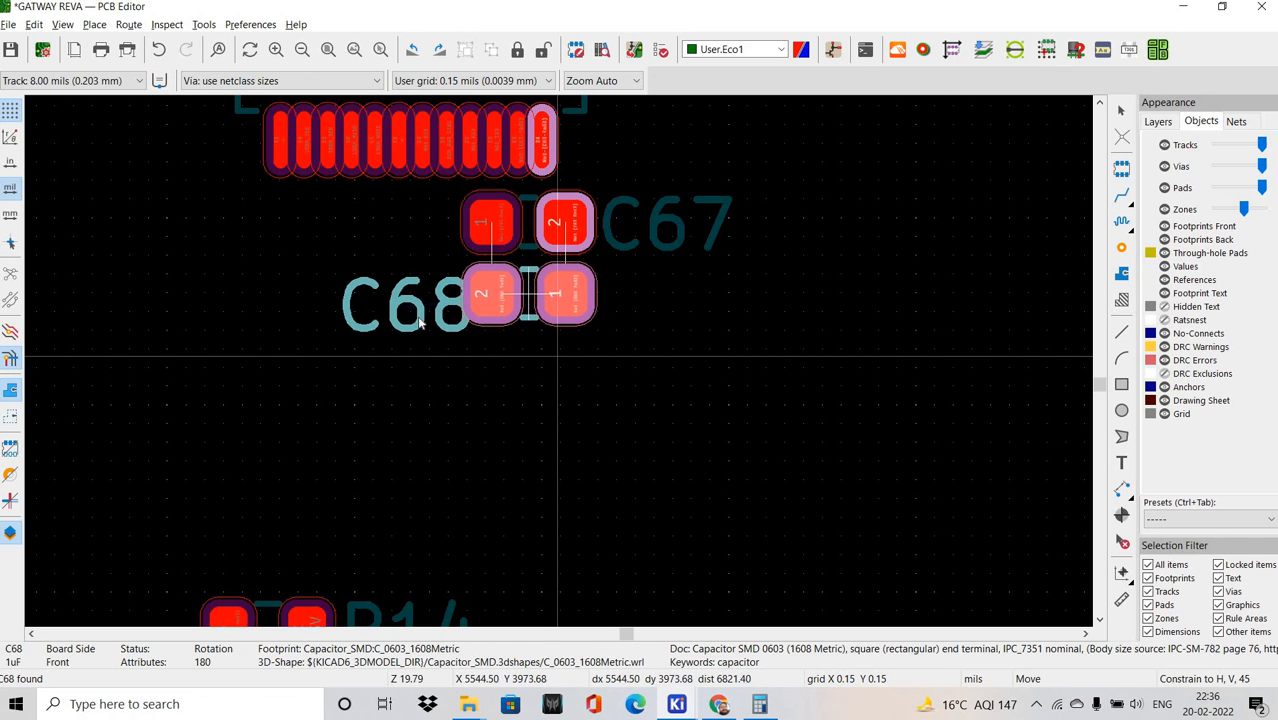
{"action": "left_click", "coordinate": [420, 305]}
{"action": "key", "text": "m"}
{"action": "left_click", "coordinate": [670, 289]}
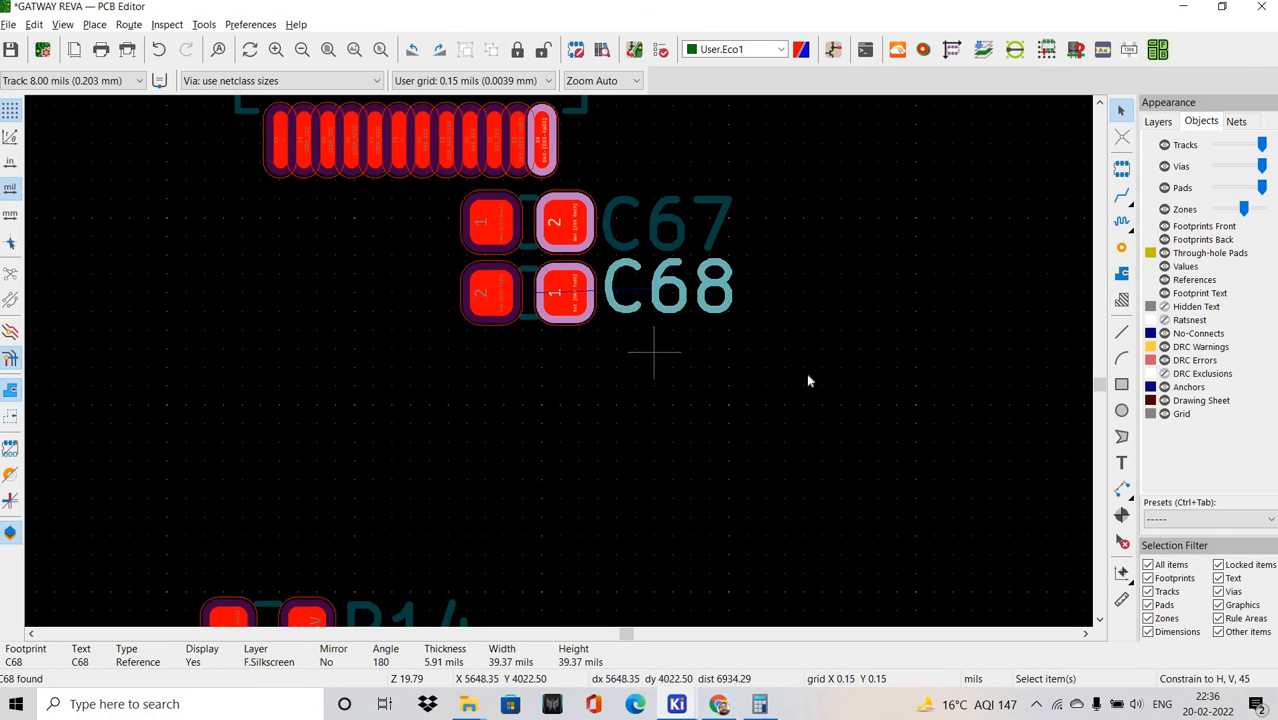
Pick C69 from the MCU schematic and bring its footprint above U8's pins 47 and 48.
{"action": "key", "text": "alt+Tab"}
{"action": "middle_click_drag", "start_coordinate": [900, 380], "coordinate": [816, 378]}
{"action": "left_click", "coordinate": [849, 343]}
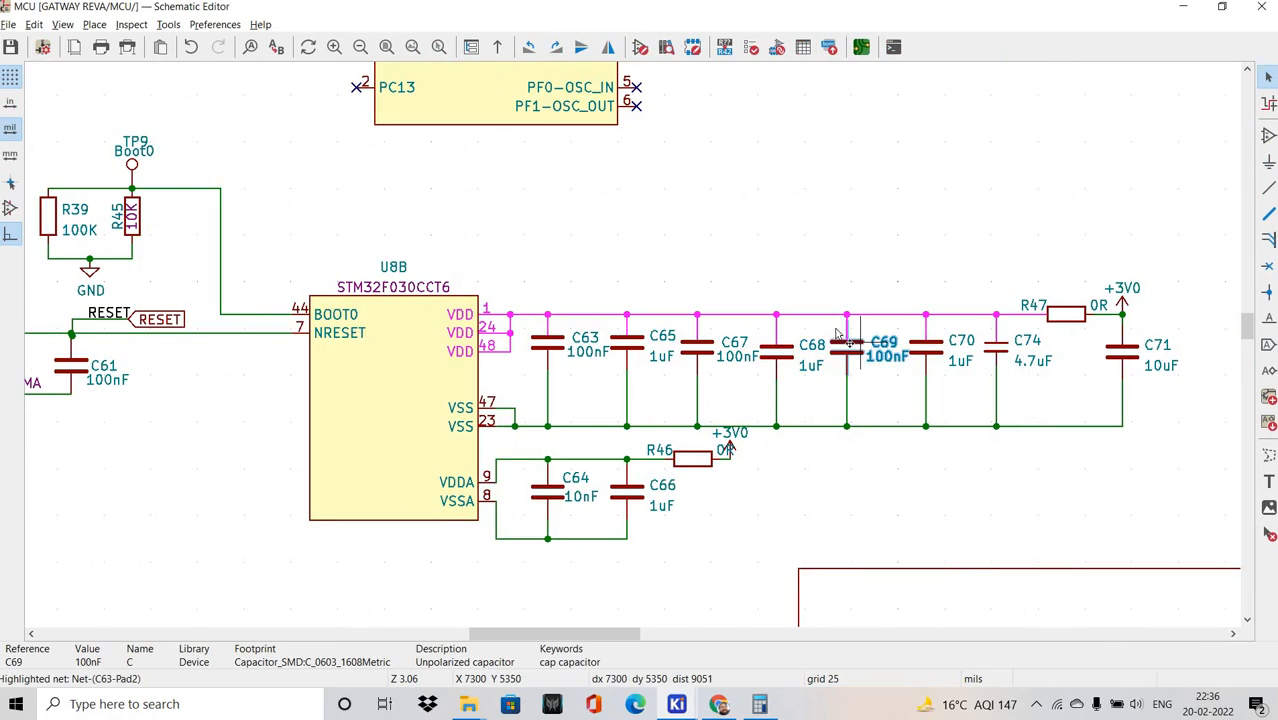
{"action": "key", "text": "alt+Tab"}
{"action": "scroll", "coordinate": [507, 457], "scroll_direction": "down", "scroll_amount": 3}
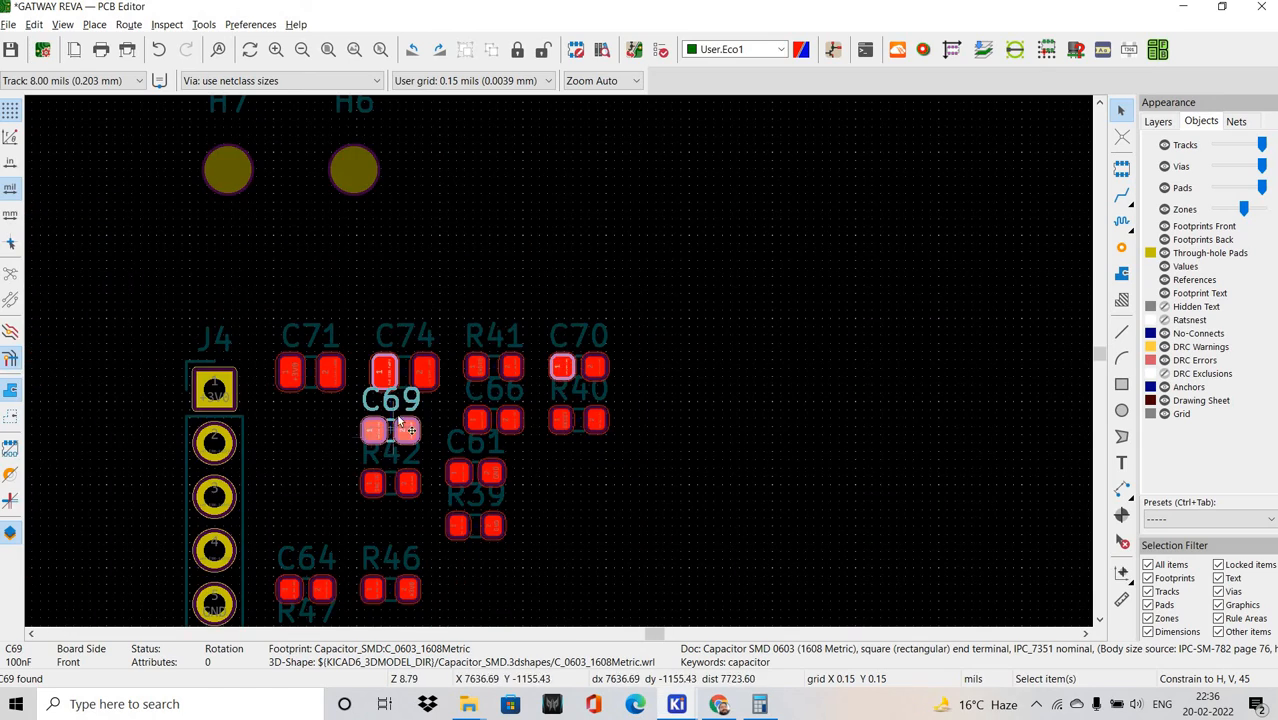
{"action": "key", "text": "m"}
{"action": "scroll", "coordinate": [508, 365], "scroll_direction": "down", "scroll_amount": 5}
{"action": "scroll", "coordinate": [512, 310], "scroll_direction": "up", "scroll_amount": 3}
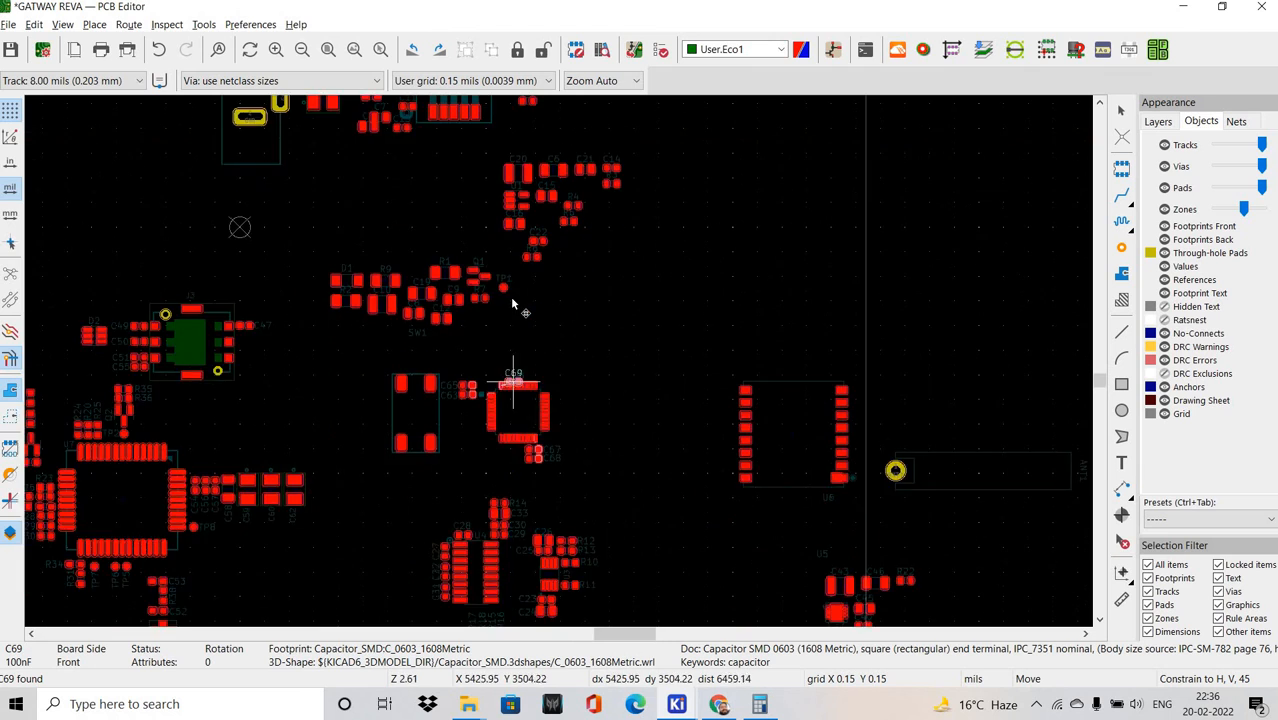
{"action": "scroll", "coordinate": [512, 302], "scroll_direction": "up", "scroll_amount": 10}
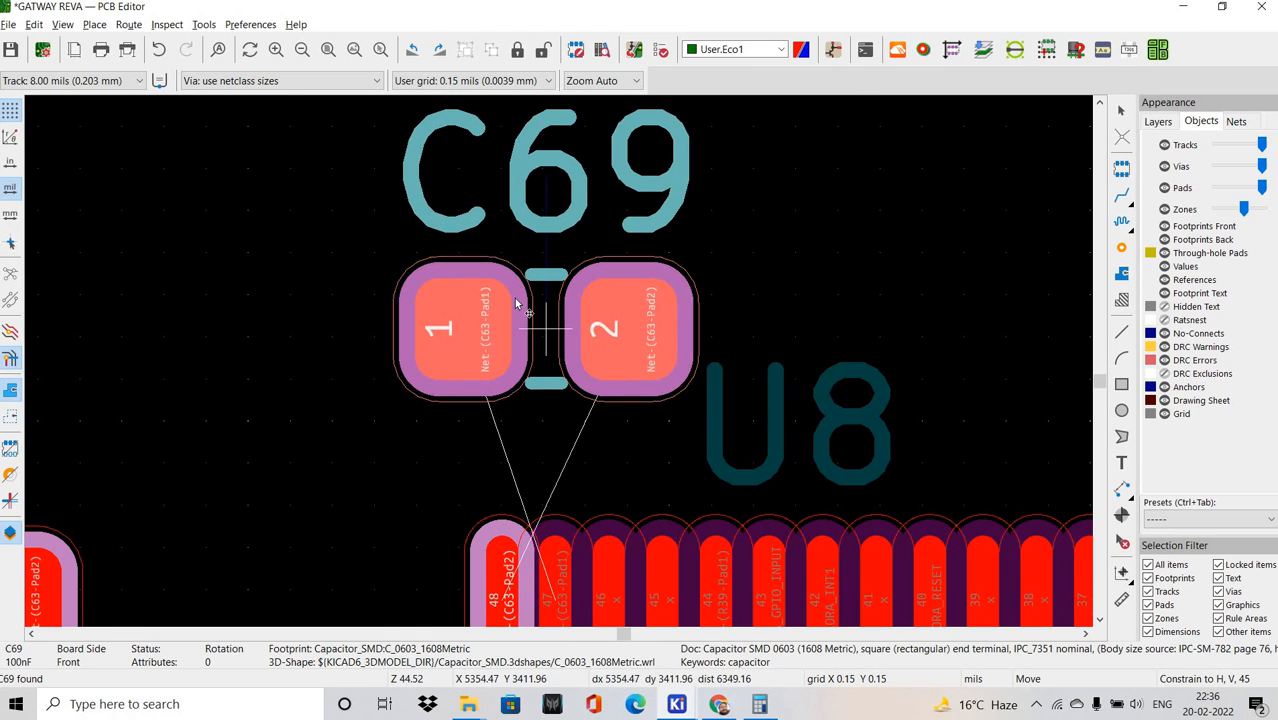
Rotate C69 to -90 degrees and place it vertically above U8's pin 48 with pad 2 facing the pin.
{"action": "key", "text": "r"}
{"action": "key", "text": "r"}
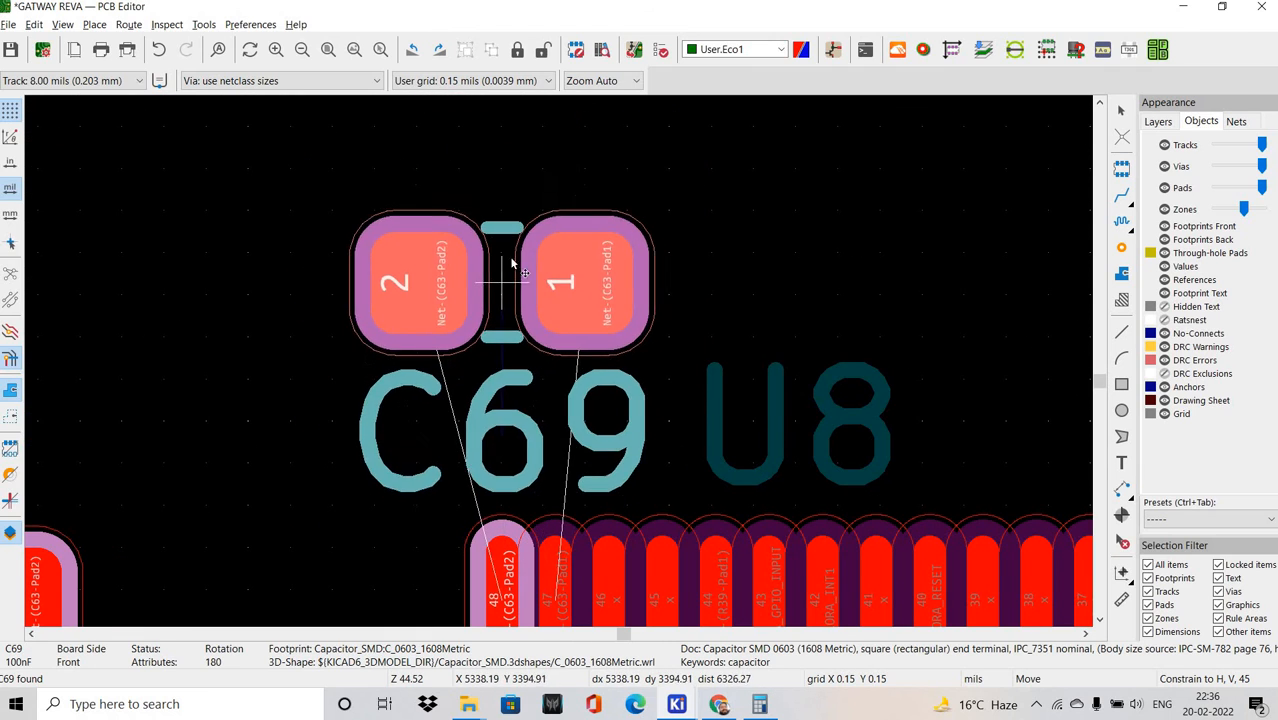
{"action": "key", "text": "r"}
{"action": "key", "text": "r"}
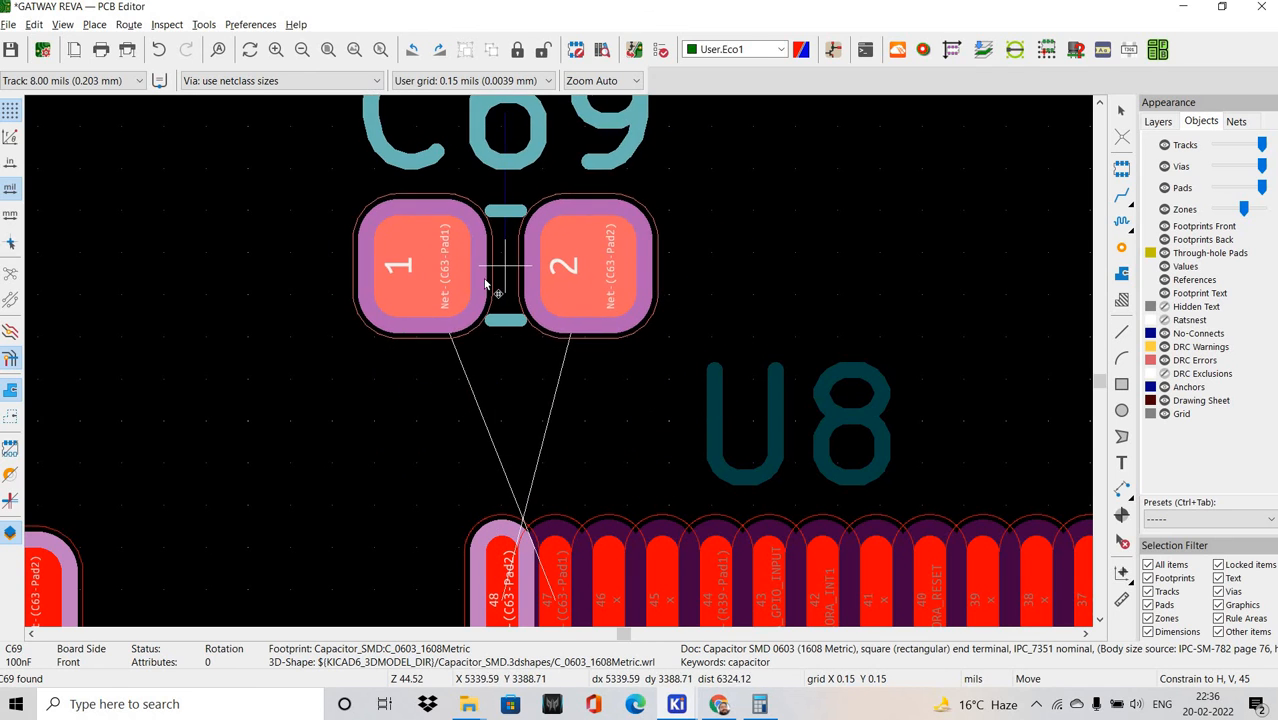
{"action": "key", "text": "r"}
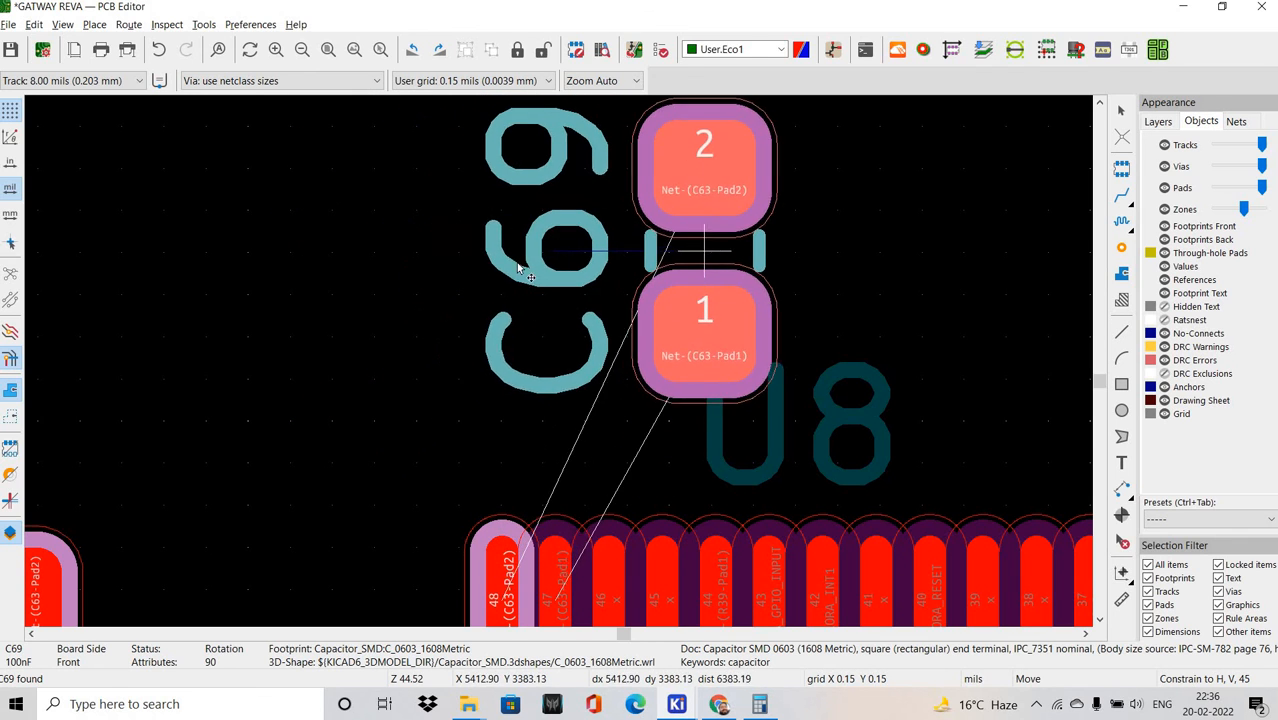
{"action": "key", "text": "r"}
{"action": "key", "text": "r"}
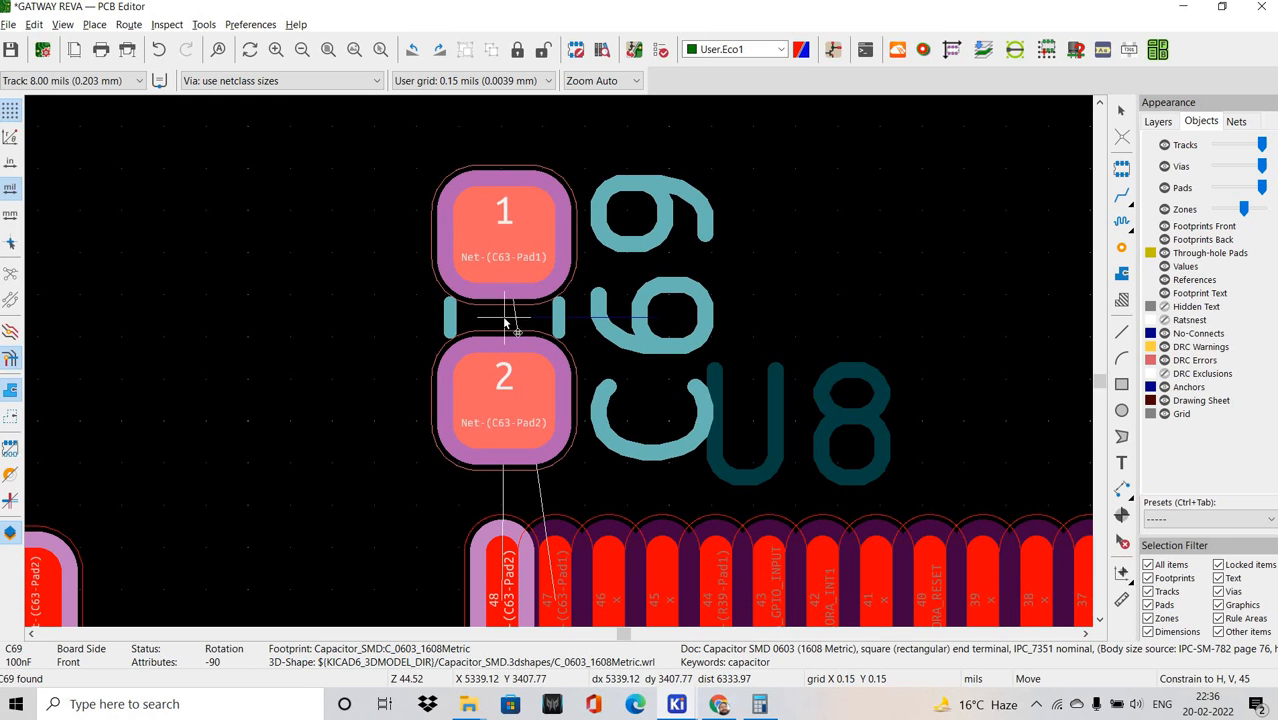
{"action": "left_click", "coordinate": [408, 286]}
Move C69's reference label above its pads, clear of the U8 label.
{"action": "left_click", "coordinate": [661, 310]}
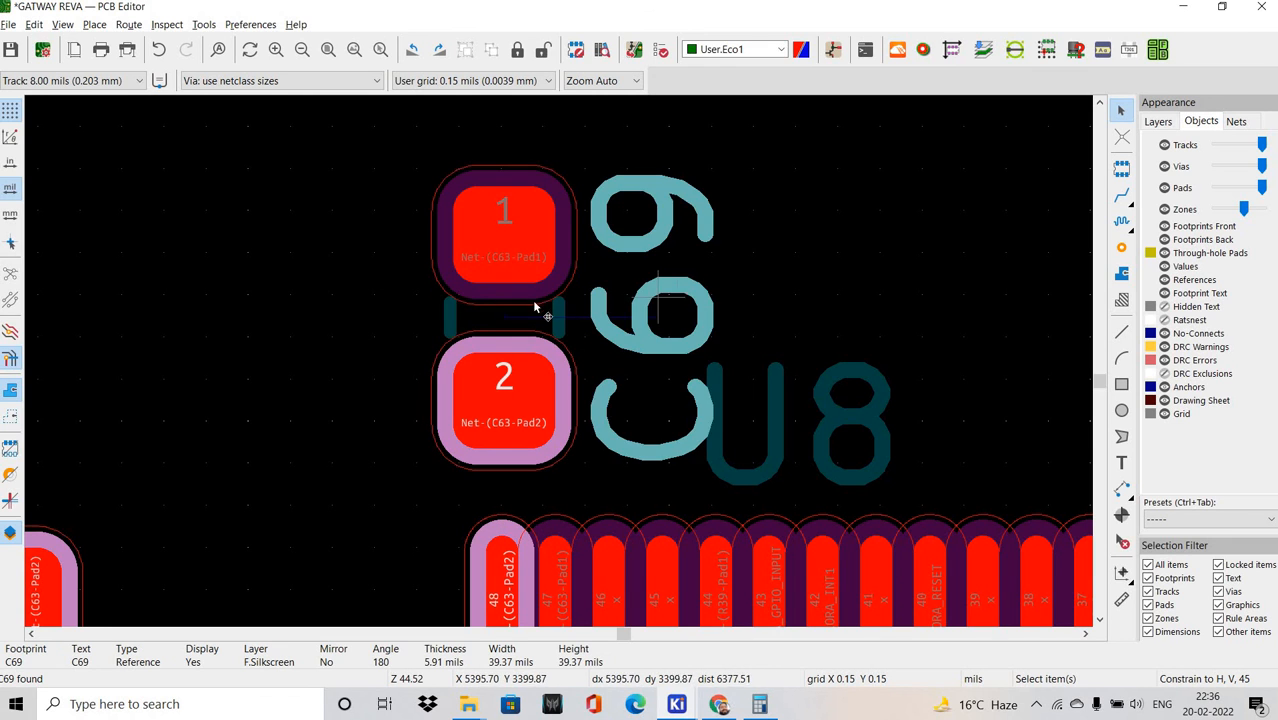
{"action": "key", "text": "m"}
{"action": "scroll", "coordinate": [650, 124], "scroll_direction": "down", "scroll_amount": 3}
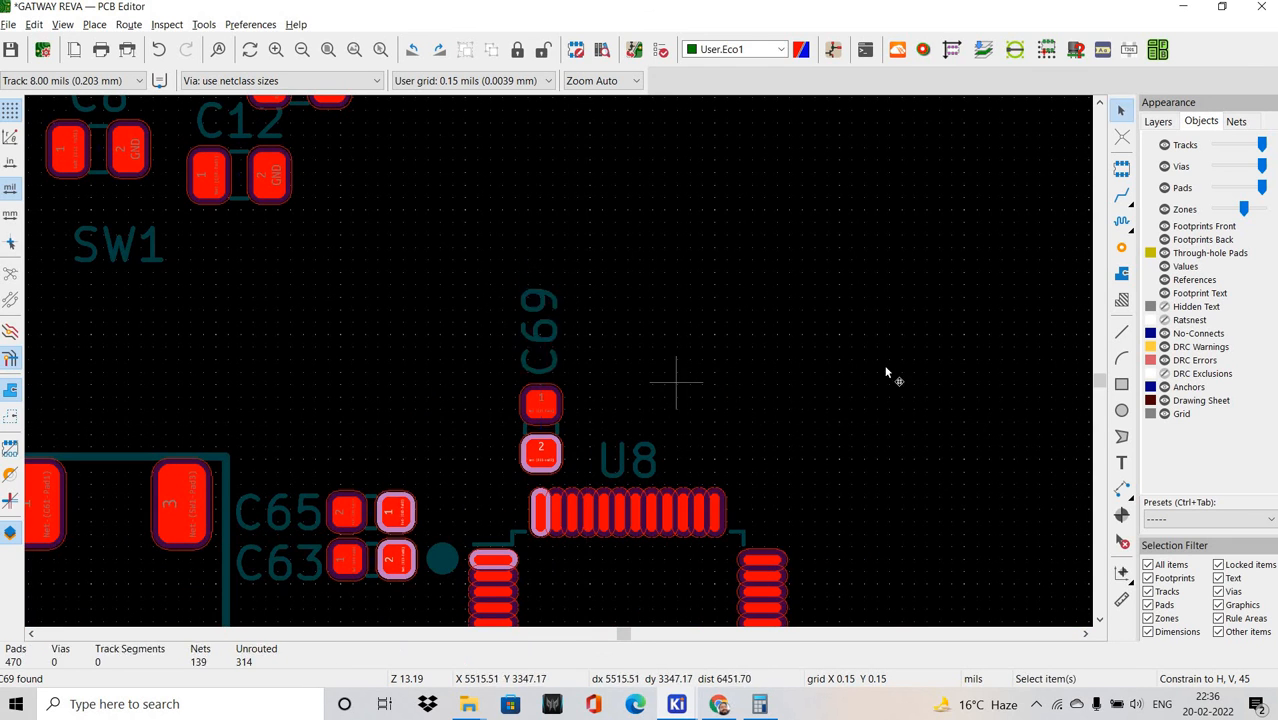
Pick C70 from the MCU schematic, rotate it to 90 degrees and place it left of C69, with pad 1 beside C69's pad 2.
{"action": "key", "text": "alt+Tab"}
{"action": "left_click", "coordinate": [924, 347]}
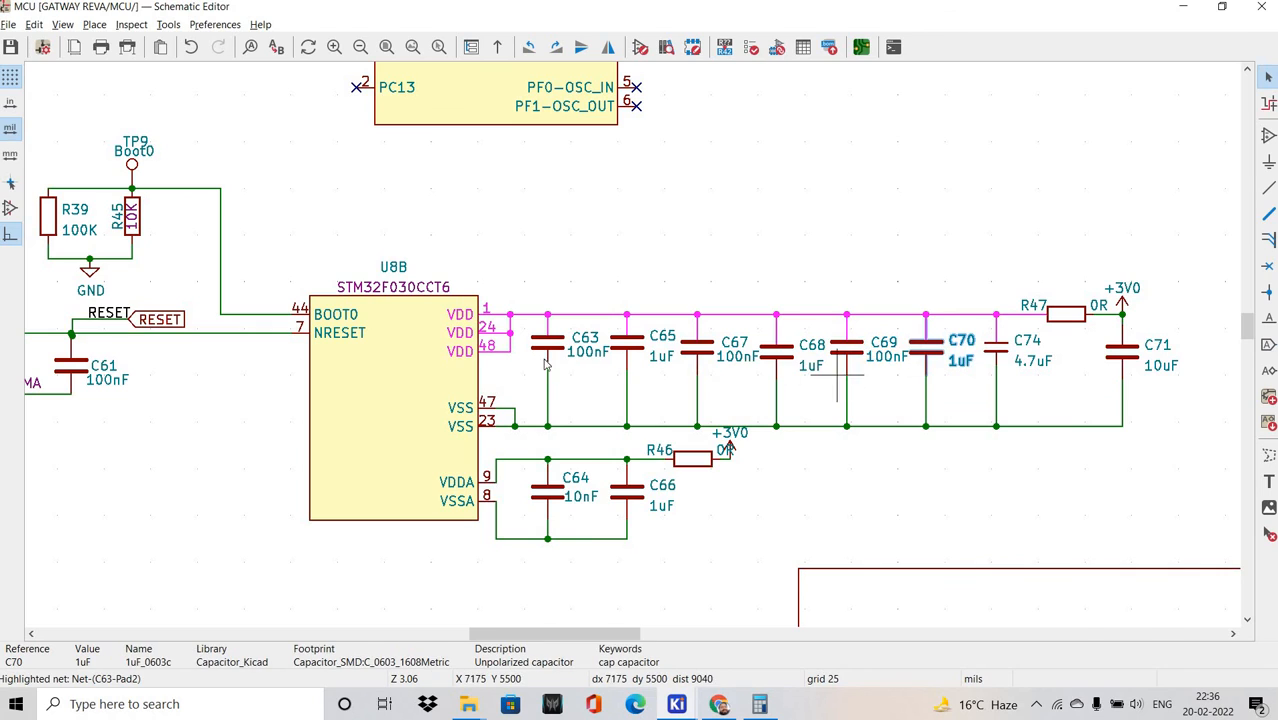
{"action": "key", "text": "alt+Tab"}
{"action": "scroll", "coordinate": [570, 371], "scroll_direction": "down", "scroll_amount": 5}
{"action": "key", "text": "m"}
{"action": "scroll", "coordinate": [606, 365], "scroll_direction": "up", "scroll_amount": 10}
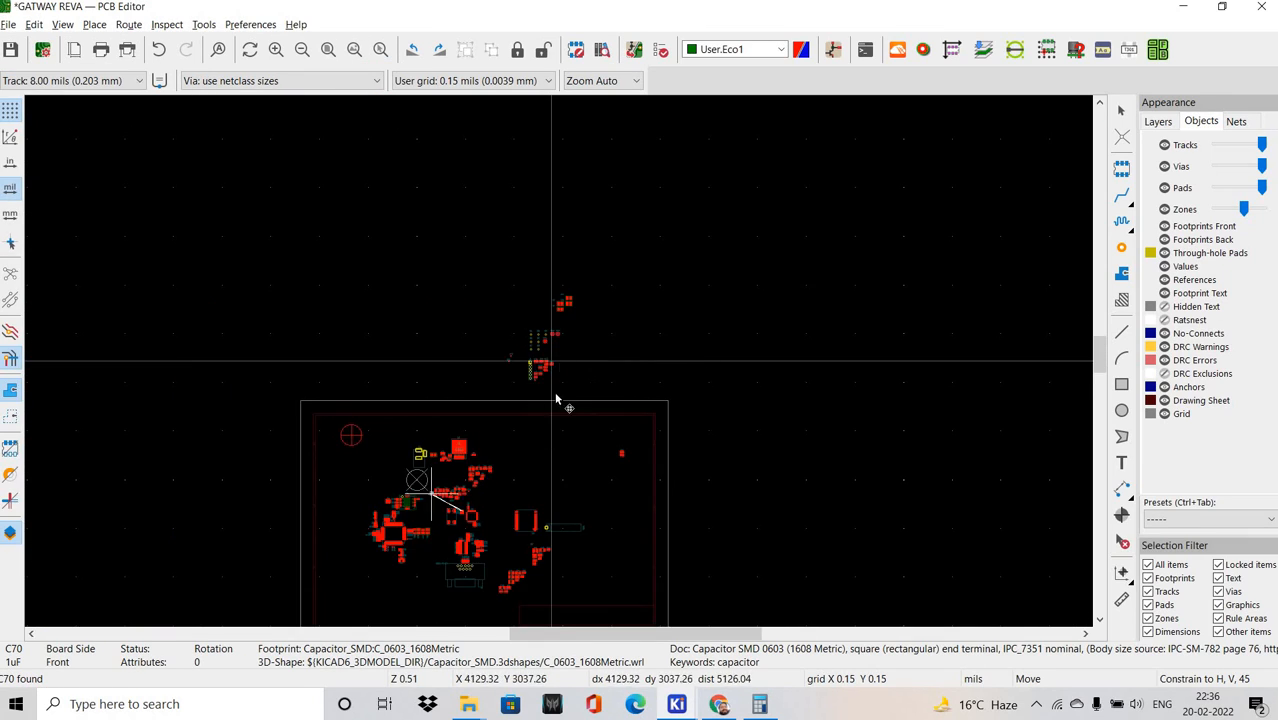
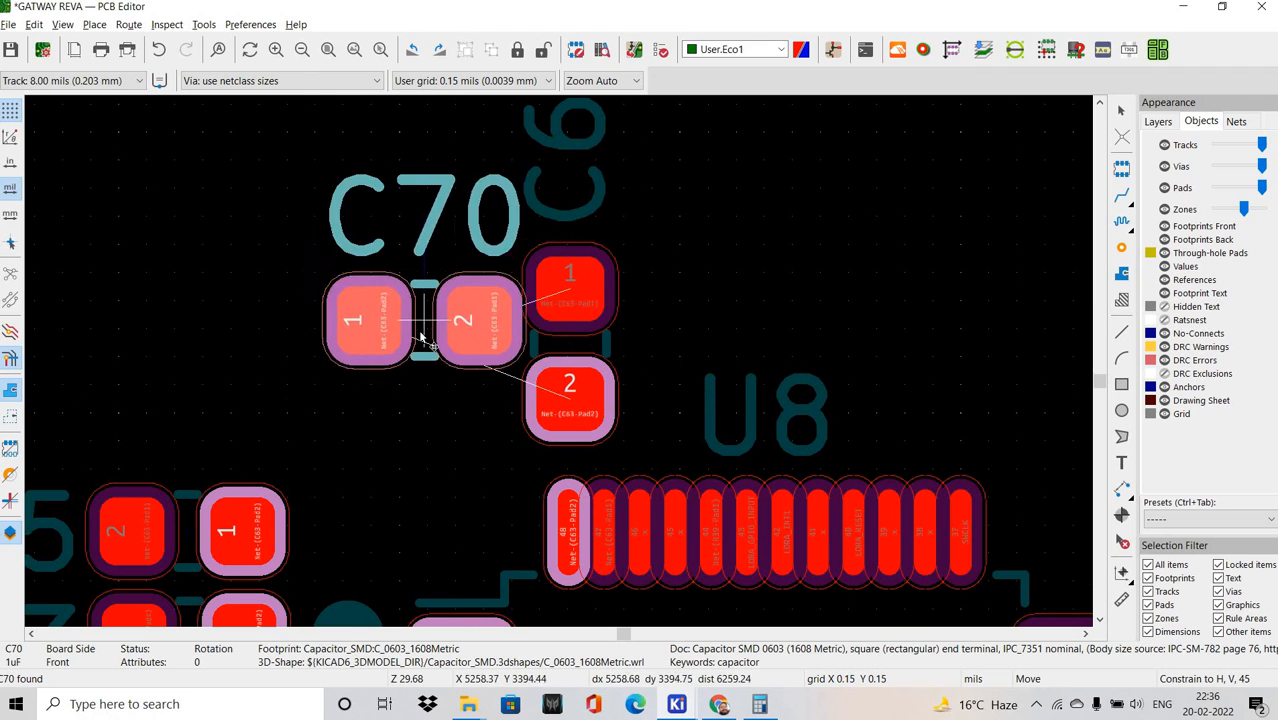
{"action": "key", "text": "r"}
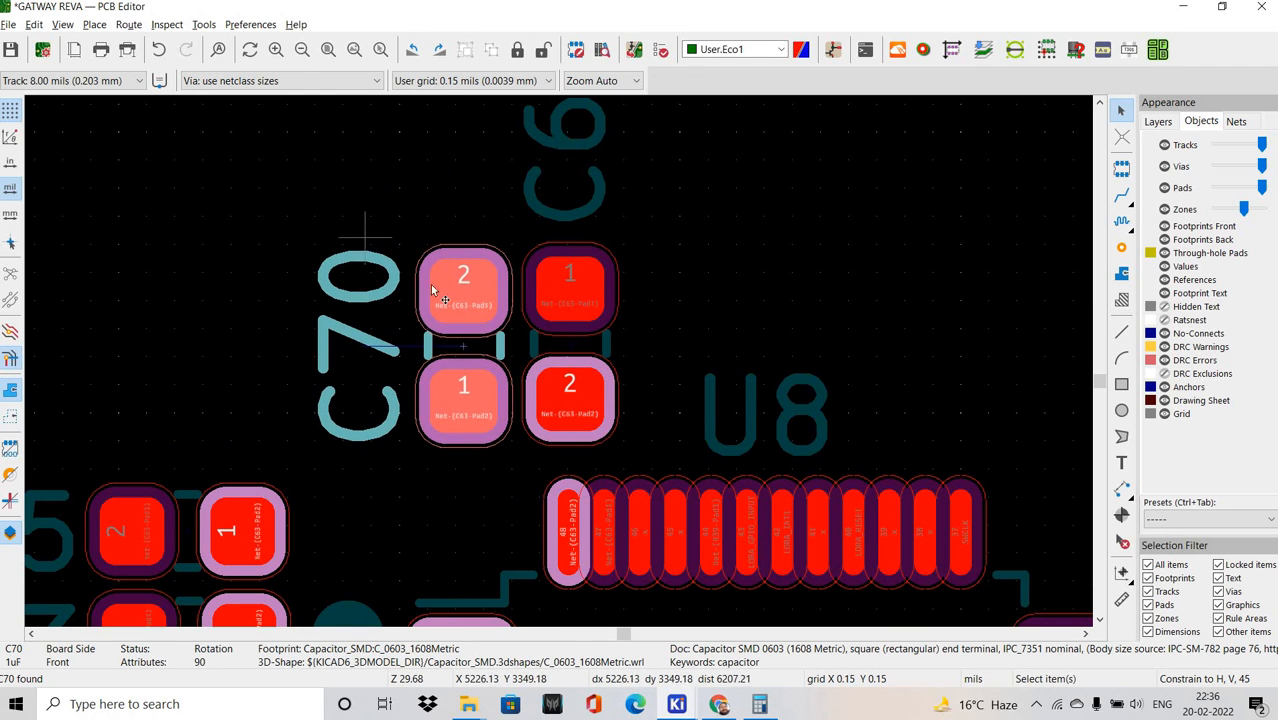
Move C70's reference label above its pads, beside the C69 label, and save the board.
{"action": "left_click", "coordinate": [432, 288]}
{"action": "scroll", "coordinate": [510, 340], "scroll_direction": "down", "scroll_amount": 5}
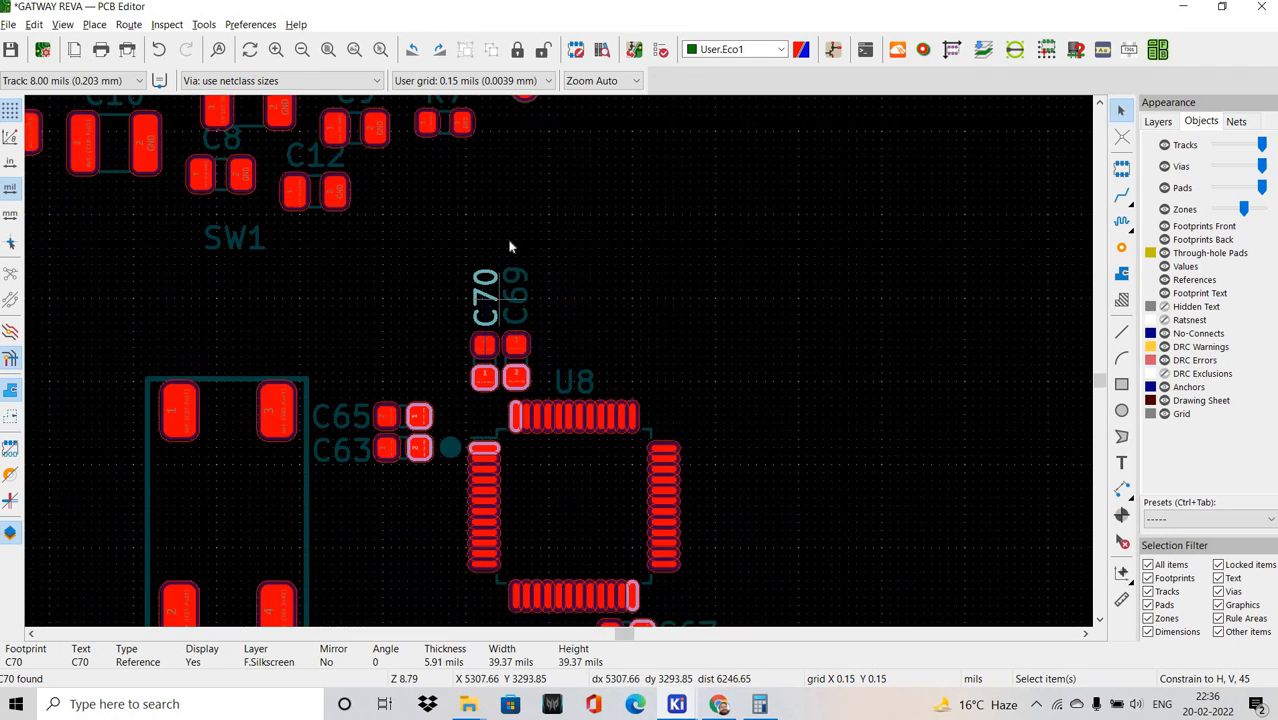
{"action": "left_click", "coordinate": [600, 285]}
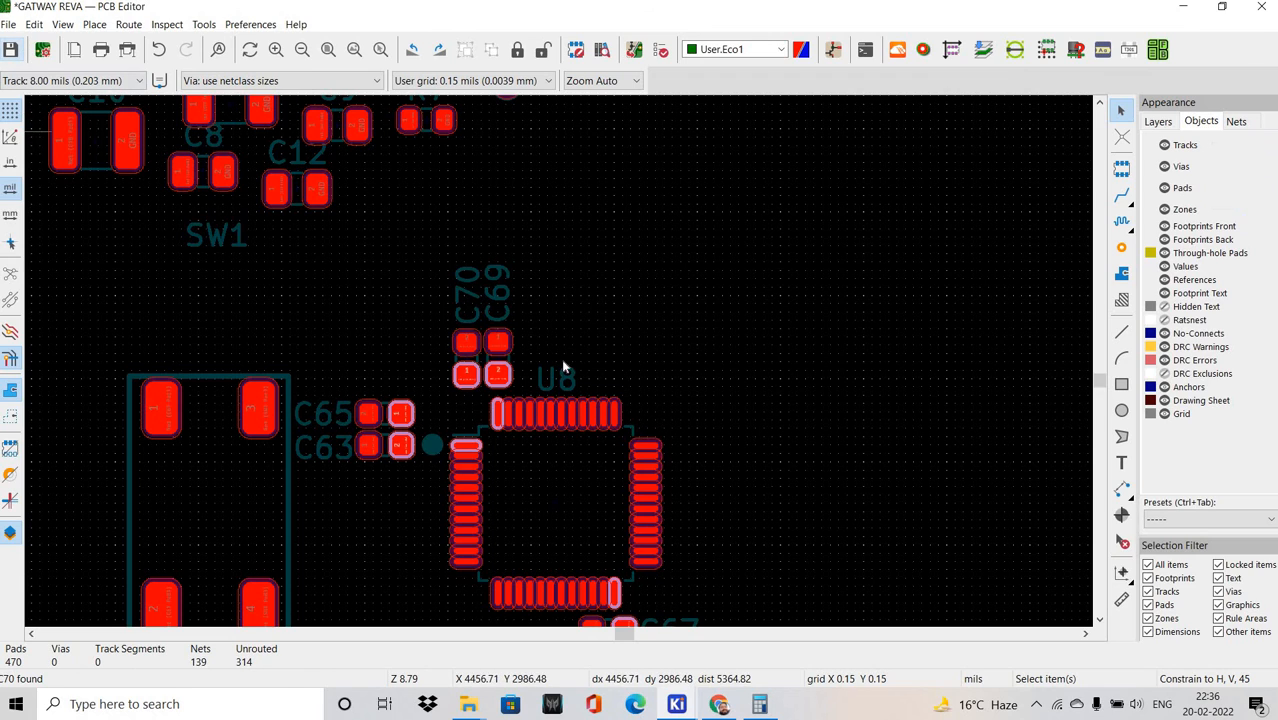
{"action": "scroll", "coordinate": [563, 367], "scroll_direction": "down", "scroll_amount": 5}
{"action": "scroll", "coordinate": [490, 340], "scroll_direction": "up", "scroll_amount": 4}
Pick C74 from the MCU schematic and drop its footprint in the free area above U8.
{"action": "key", "text": "alt+Tab"}
{"action": "middle_click_drag", "start_coordinate": [1016, 358], "coordinate": [909, 312]}
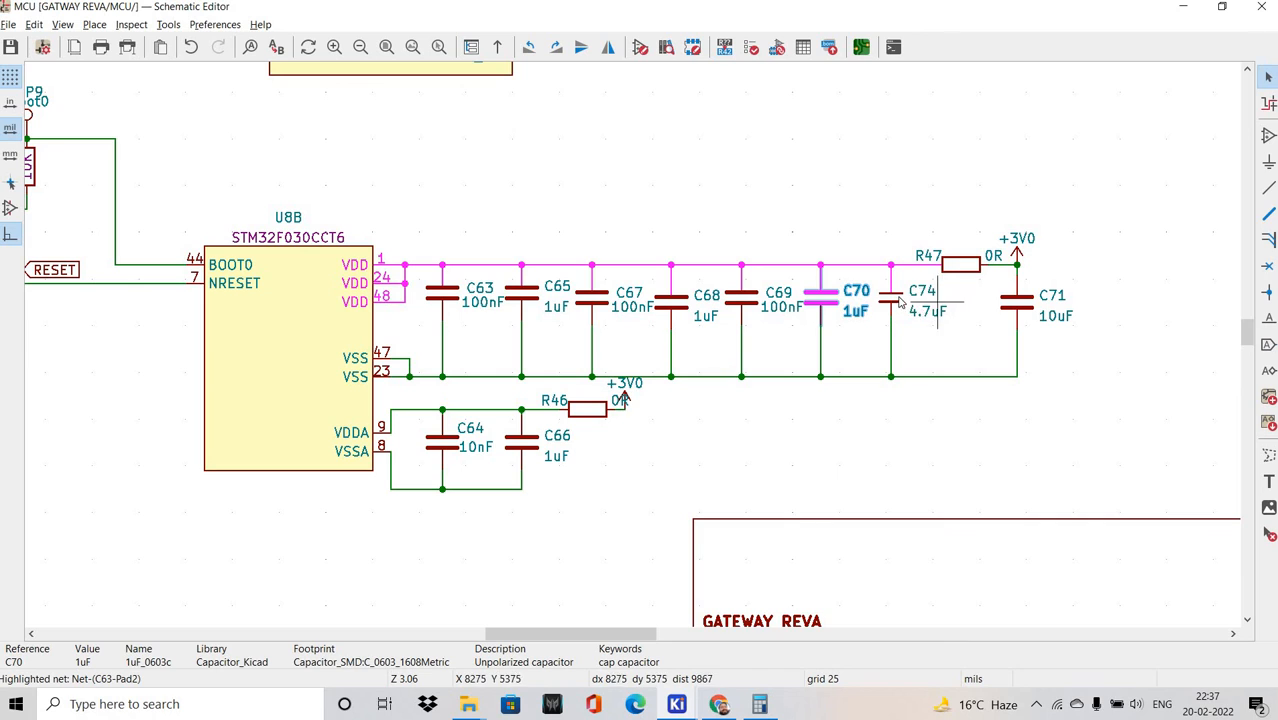
{"action": "left_click", "coordinate": [891, 297]}
{"action": "key", "text": "alt+Tab"}
{"action": "scroll", "coordinate": [508, 340], "scroll_direction": "down", "scroll_amount": 2, "text": "shift"}
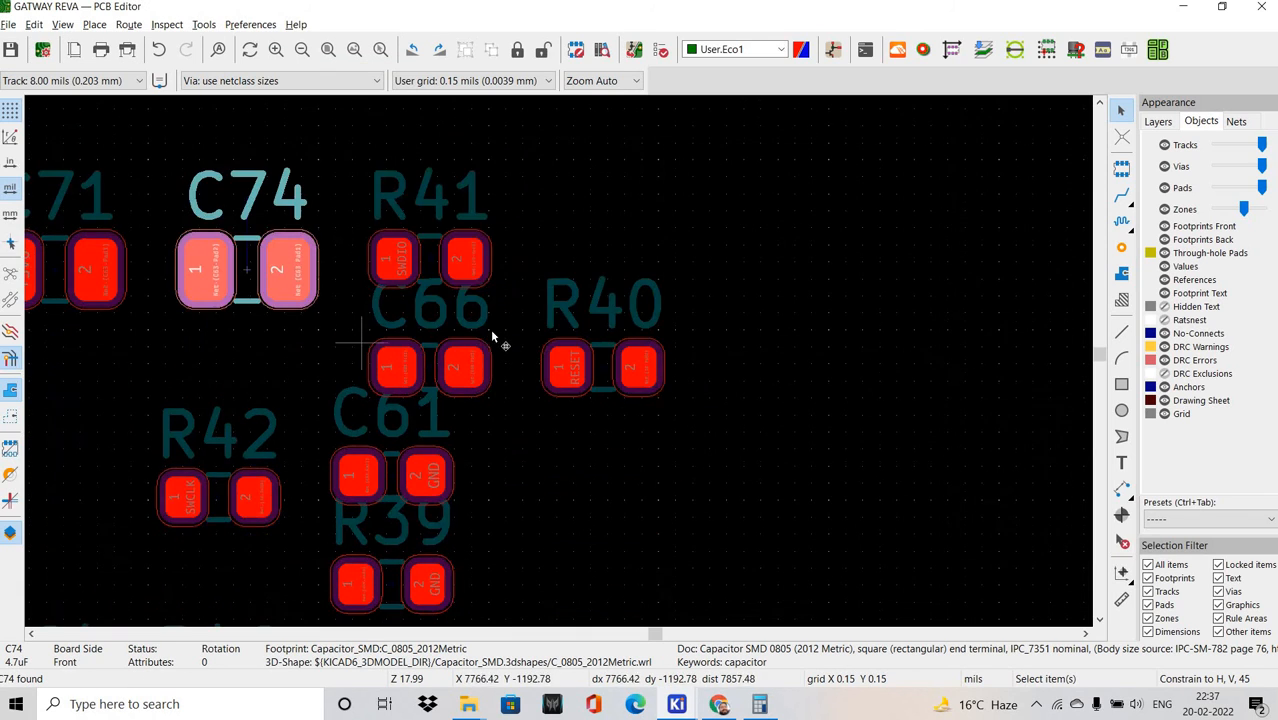
{"action": "scroll", "coordinate": [490, 330], "scroll_direction": "down", "scroll_amount": 3}
{"action": "key", "text": "m"}
{"action": "scroll", "coordinate": [582, 384], "scroll_direction": "down", "scroll_amount": 6}
{"action": "scroll", "coordinate": [465, 371], "scroll_direction": "down", "scroll_amount": 3, "text": "shift"}
{"action": "scroll", "coordinate": [562, 340], "scroll_direction": "up", "scroll_amount": 4}
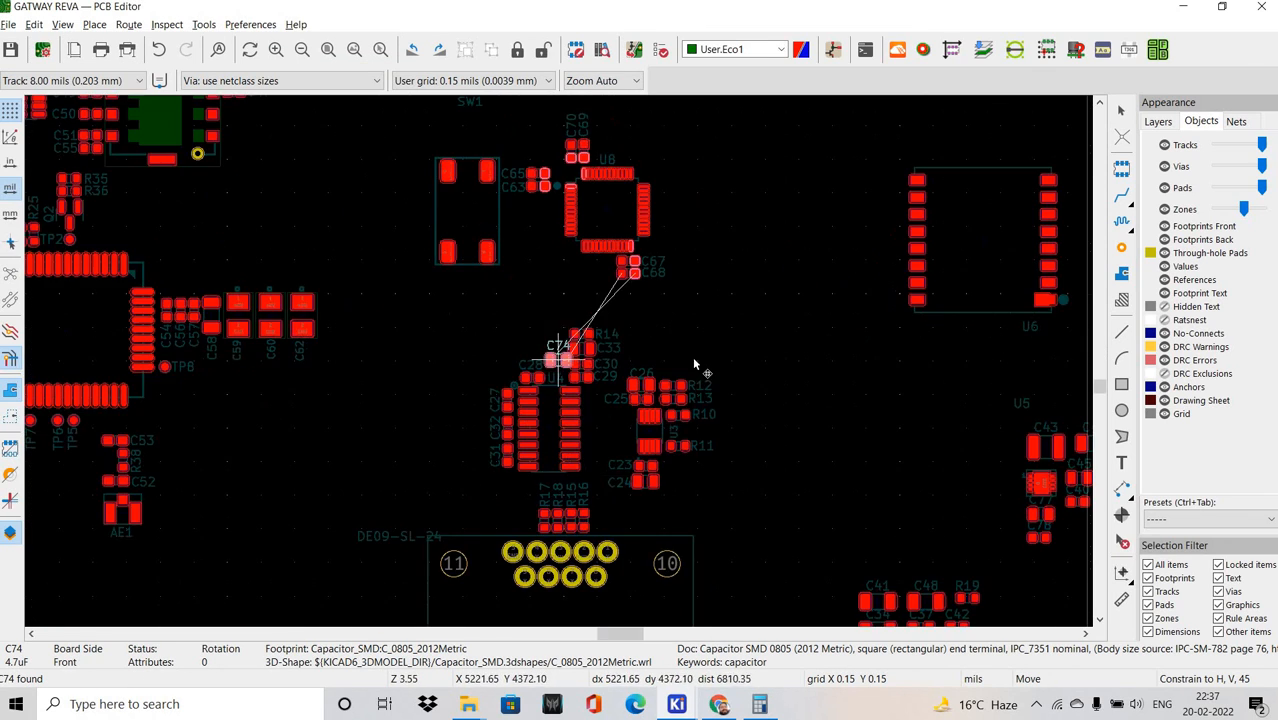
{"action": "scroll", "coordinate": [697, 352], "scroll_direction": "up", "scroll_amount": 4, "text": "shift"}
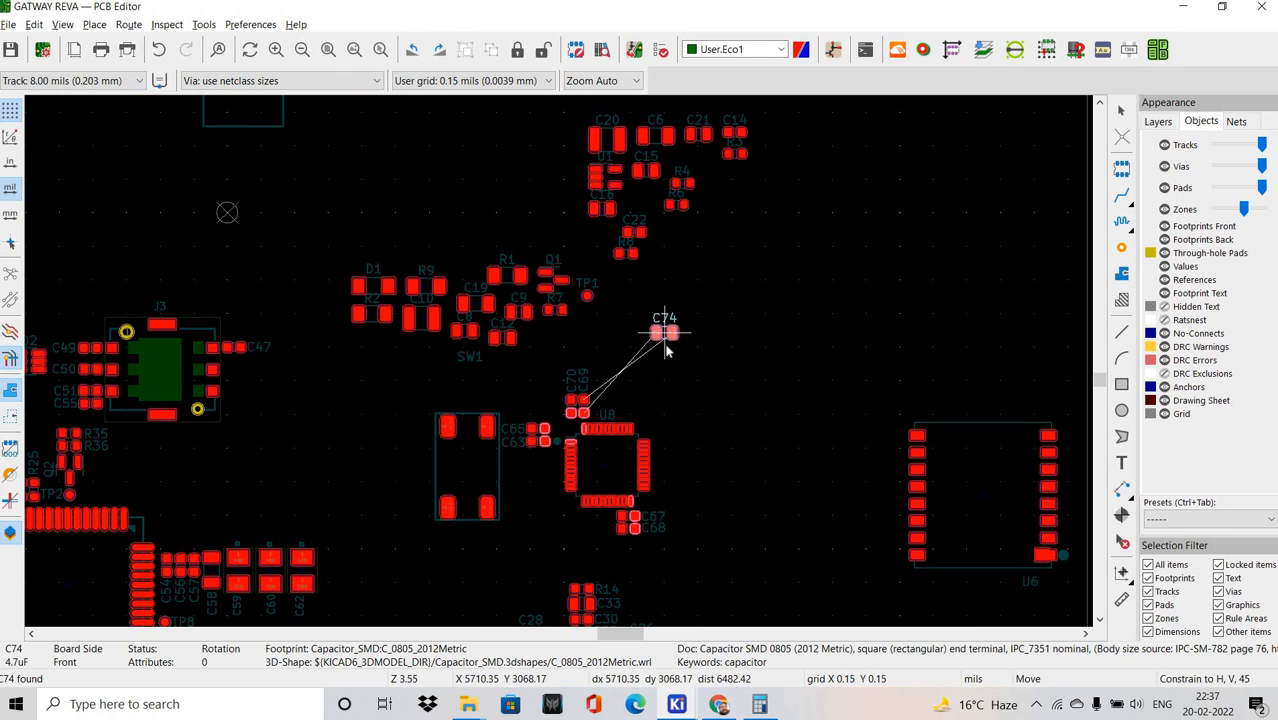
{"action": "scroll", "coordinate": [667, 342], "scroll_direction": "up", "scroll_amount": 2, "text": "shift"}
{"action": "left_click", "coordinate": [762, 345]}
Move the 13 footprints above U8, from D1 and R2 across to TP1, up beside R5 to free space.
{"action": "left_click_drag", "start_coordinate": [270, 348], "coordinate": [618, 496]}
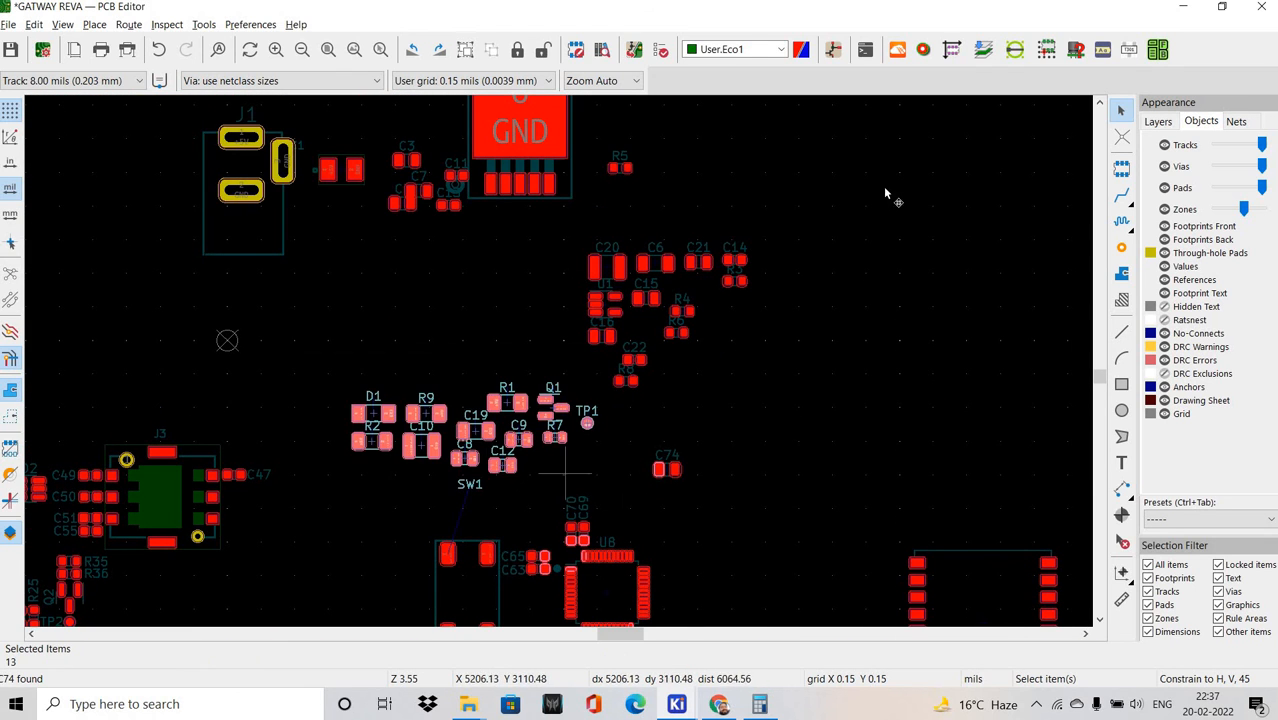
{"action": "key", "text": "m"}
{"action": "scroll", "coordinate": [412, 384], "scroll_direction": "up", "scroll_amount": 3}
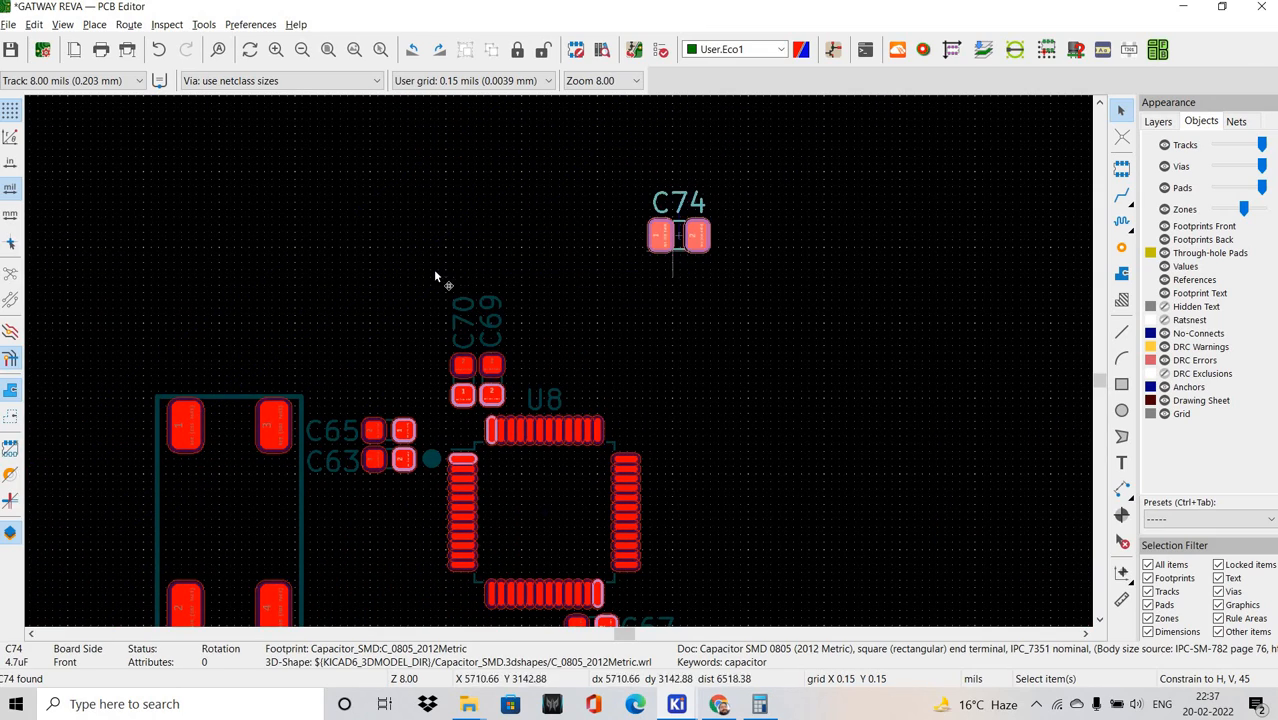
Rotate C74 to 180 degrees and place it above C65, with its pad 1 over C65's pad 1.
{"action": "key", "text": "m"}
{"action": "scroll", "coordinate": [749, 389], "scroll_direction": "up", "scroll_amount": 3}
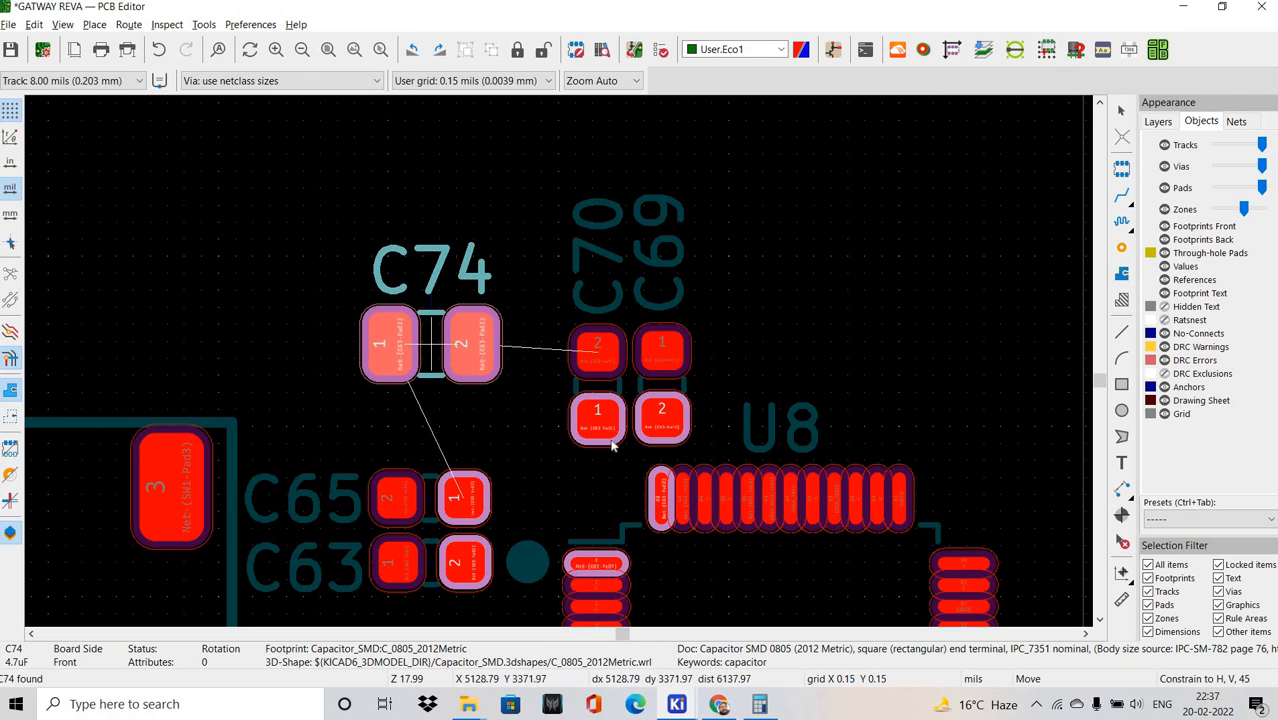
{"action": "left_click", "coordinate": [431, 345]}
{"action": "scroll", "coordinate": [457, 362], "scroll_direction": "up", "scroll_amount": 1}
{"action": "left_click", "coordinate": [614, 440]}
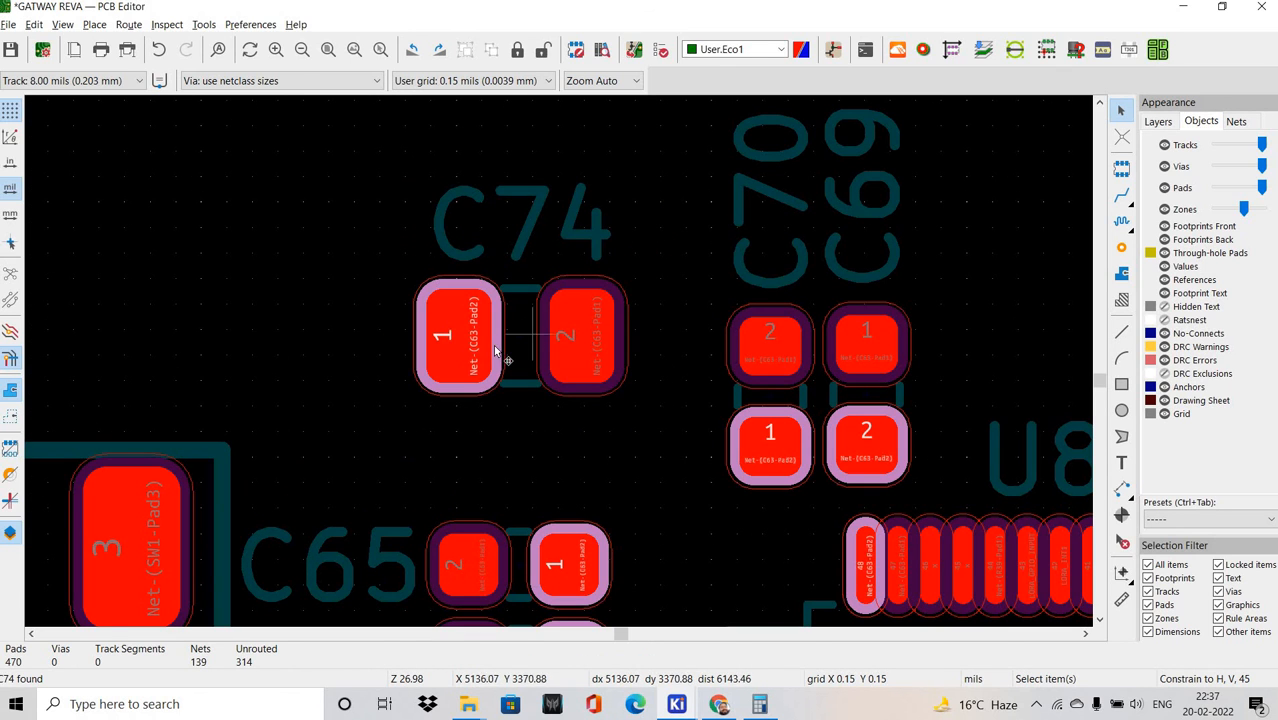
{"action": "left_click", "coordinate": [494, 347]}
{"action": "key", "text": "m"}
{"action": "key", "text": "r"}
{"action": "key", "text": "r"}
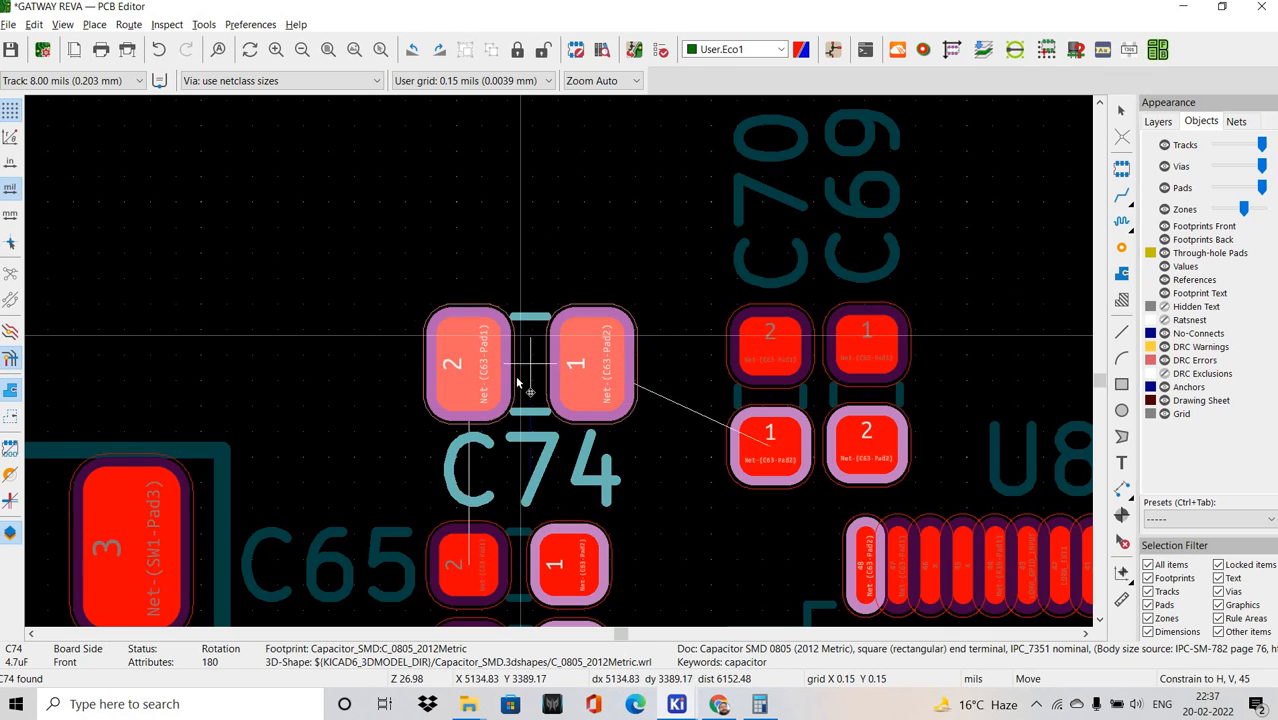
{"action": "left_click", "coordinate": [509, 400]}
Move C74's reference label left of its pads, in line with the C65 label.
{"action": "left_click", "coordinate": [547, 476]}
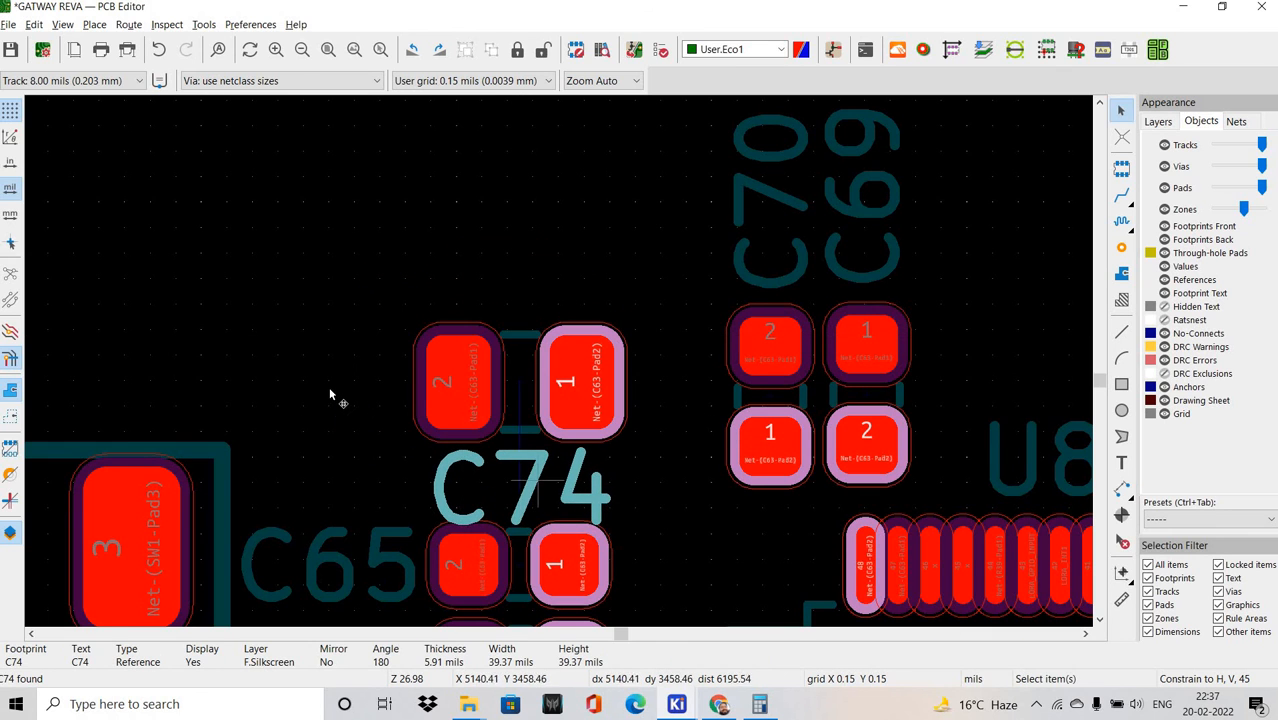
{"action": "key", "text": "m"}
{"action": "left_click", "coordinate": [330, 385]}
Pick R47 from the MCU schematic and bring its footprint above C74.
{"action": "key", "text": "alt+Tab"}
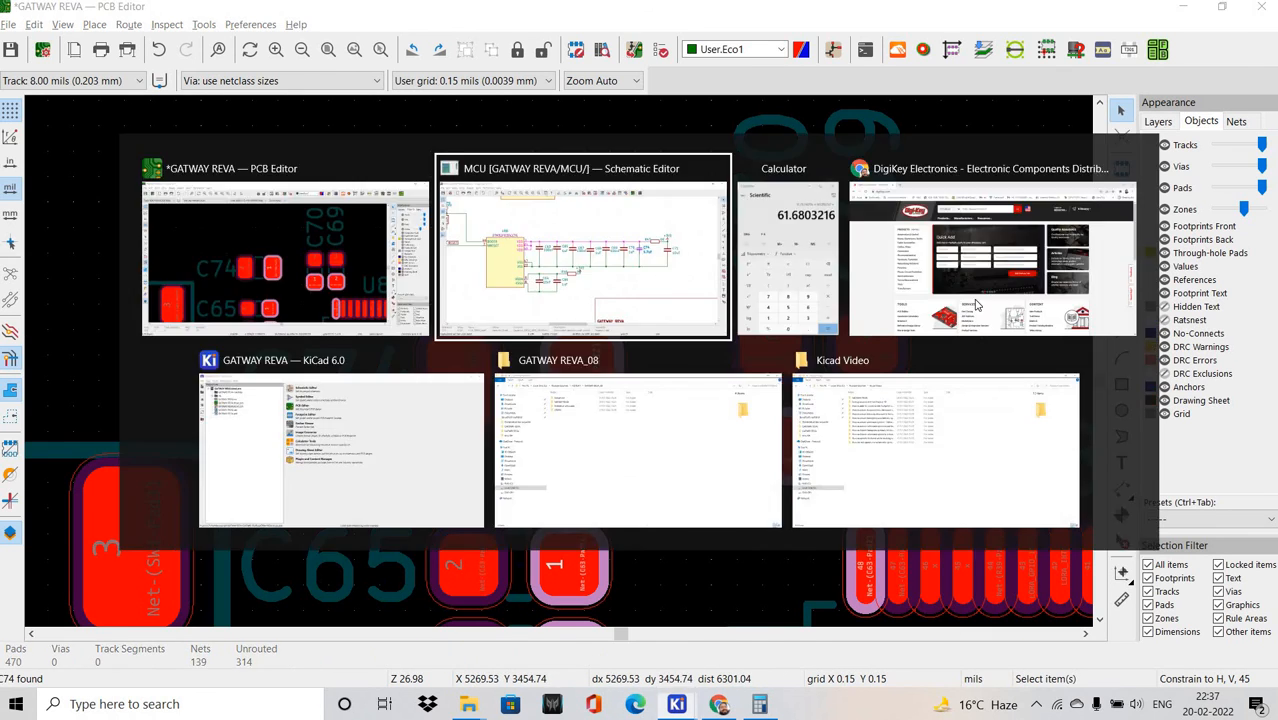
{"action": "key", "text": "alt+Tab"}
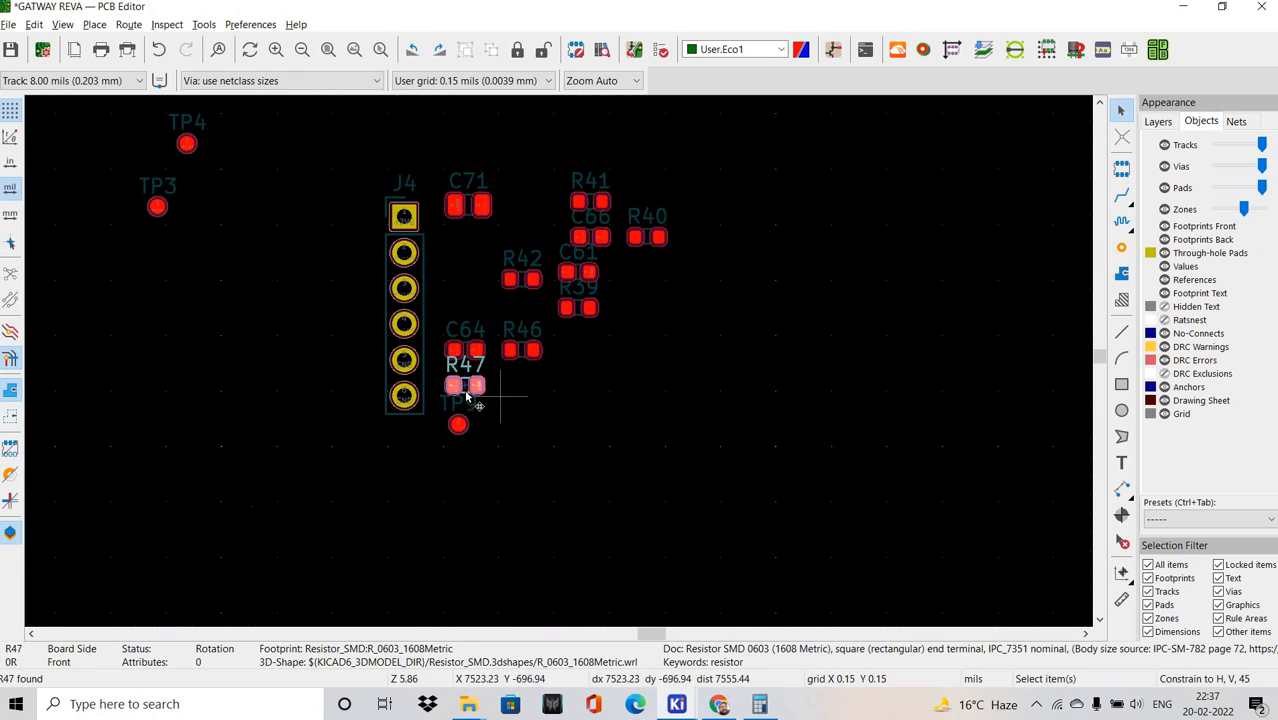
{"action": "key", "text": "m"}
{"action": "scroll", "coordinate": [465, 385], "scroll_direction": "down", "scroll_amount": 5}
{"action": "scroll", "coordinate": [559, 362], "scroll_direction": "down", "scroll_amount": 6, "text": "shift"}
{"action": "scroll", "coordinate": [350, 325], "scroll_direction": "up", "scroll_amount": 5}
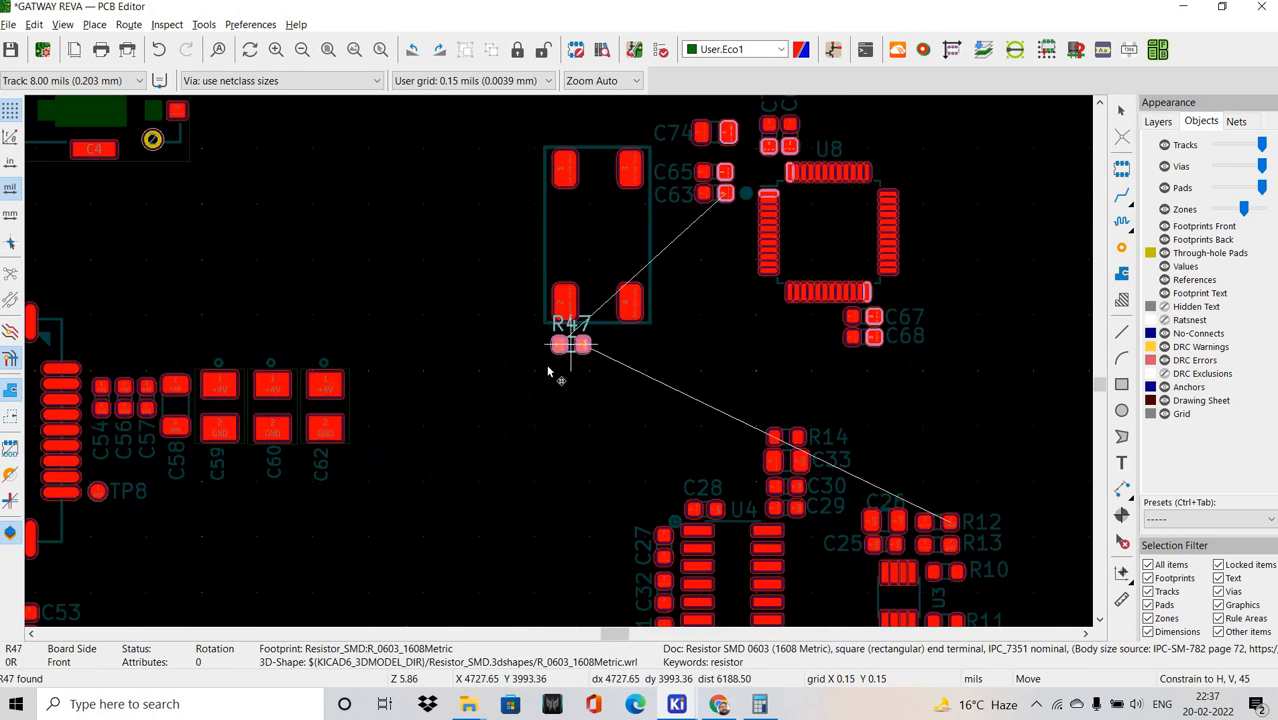
{"action": "scroll", "coordinate": [548, 368], "scroll_direction": "up", "scroll_amount": 3, "text": "shift"}
{"action": "scroll", "coordinate": [480, 300], "scroll_direction": "up", "scroll_amount": 5}
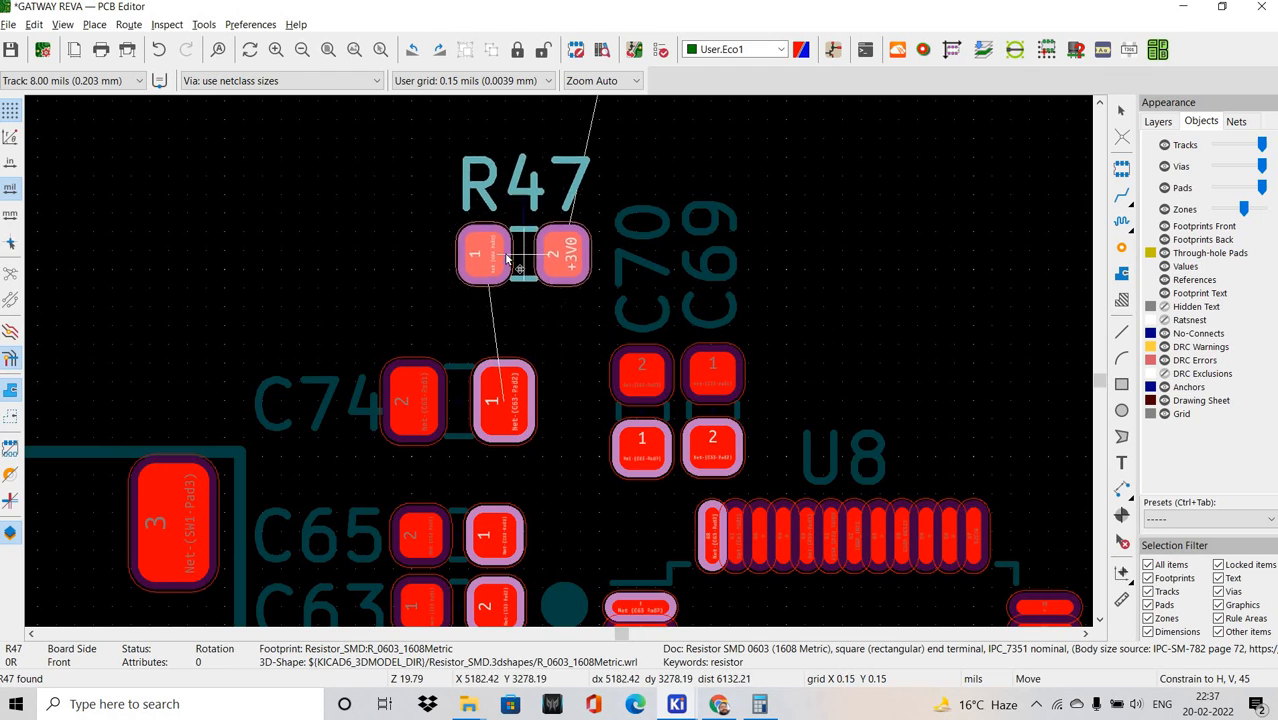
Rotate R47 to 90 degrees, place it vertically above C74's pad 1 and adjust its label beside the pads.
{"action": "key", "text": "r"}
{"action": "key", "text": "r"}
{"action": "key", "text": "r"}
{"action": "key", "text": "r"}
{"action": "key", "text": "r"}
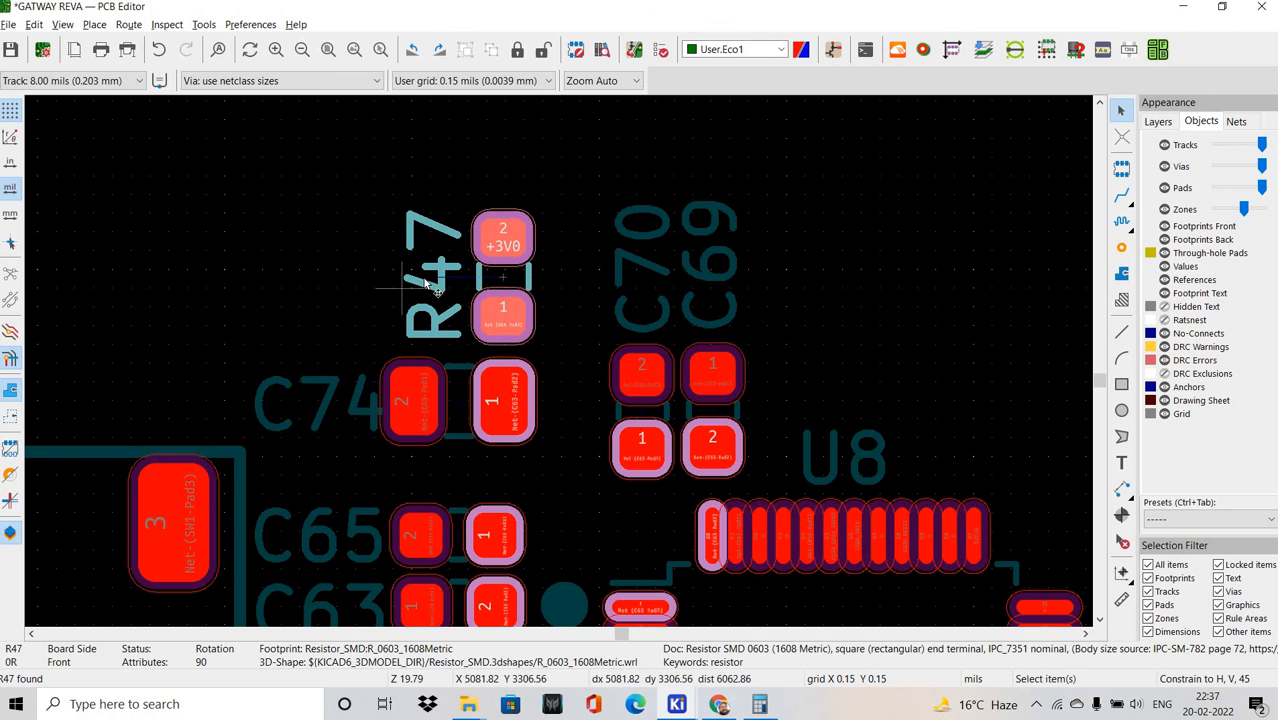
{"action": "left_click", "coordinate": [426, 285]}
{"action": "key", "text": "m"}
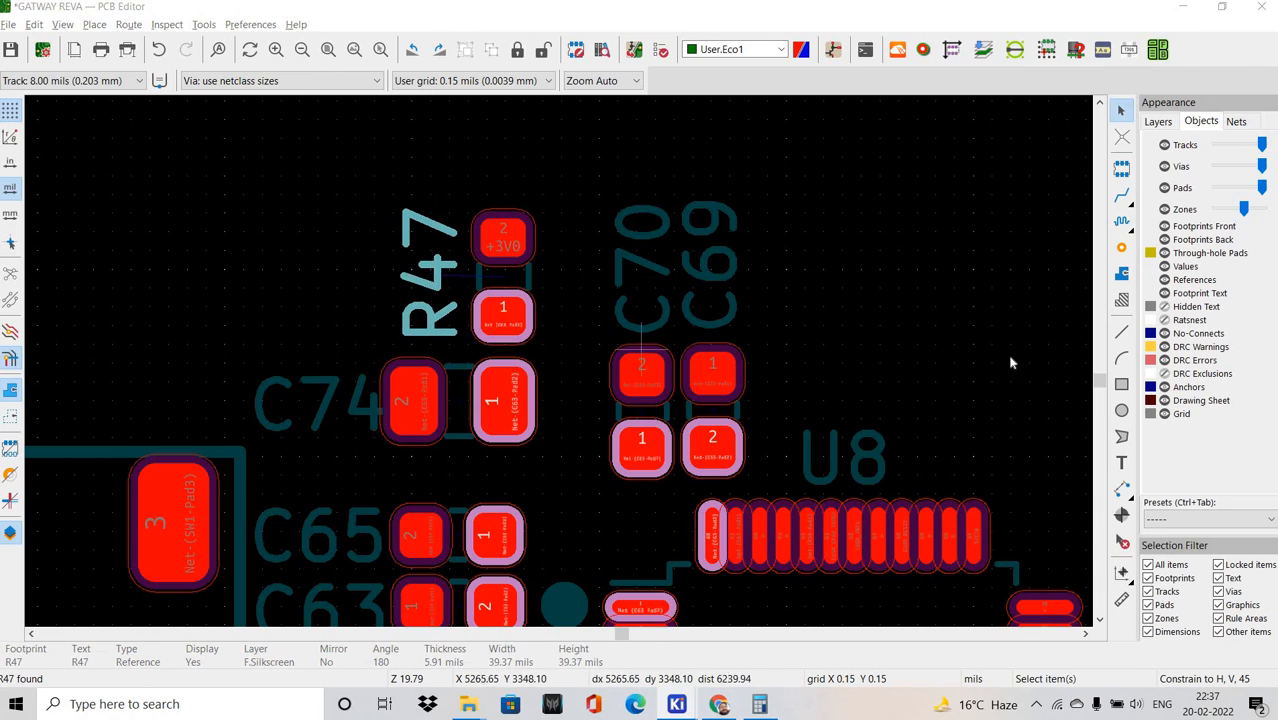
Pick C71 from the MCU schematic and bring its footprint above R47.
{"action": "key", "text": "alt+Tab"}
{"action": "left_click", "coordinate": [1014, 305]}
{"action": "key", "text": "alt+Tab"}
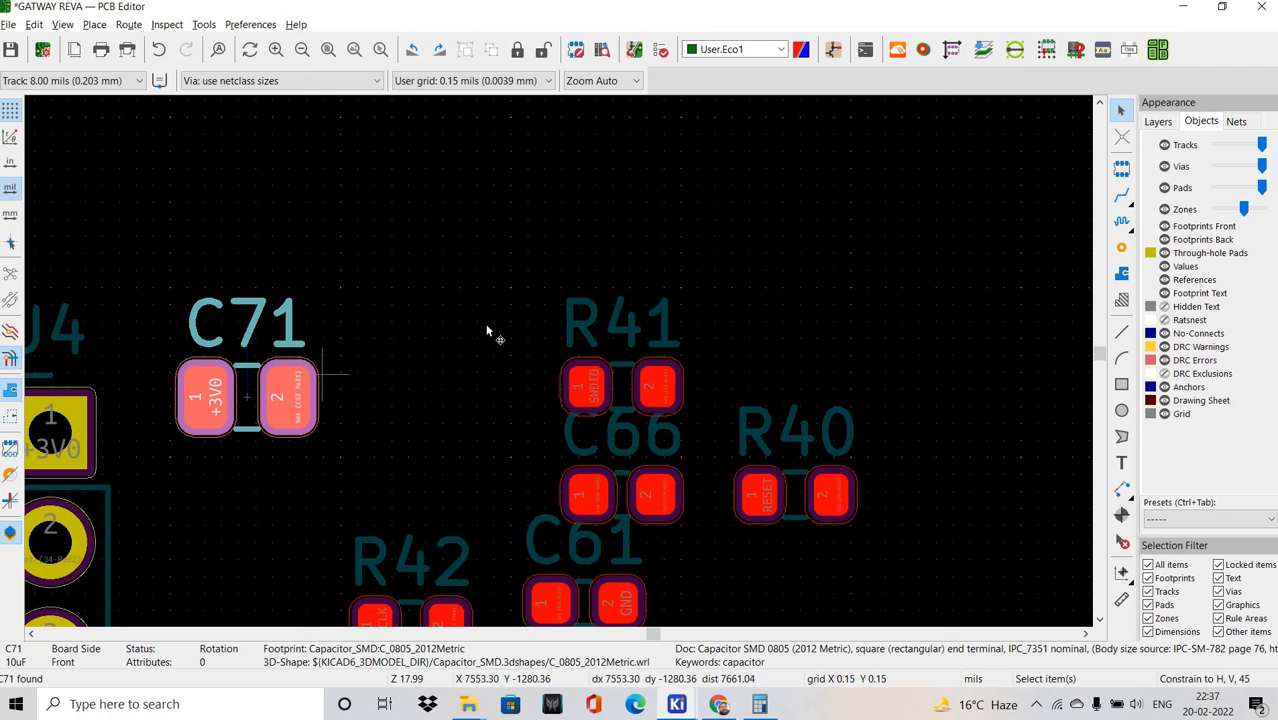
{"action": "scroll", "coordinate": [488, 330], "scroll_direction": "down", "scroll_amount": 4}
{"action": "key", "text": "m"}
{"action": "scroll", "coordinate": [508, 382], "scroll_direction": "down", "scroll_amount": 3, "text": "shift"}
{"action": "scroll", "coordinate": [500, 390], "scroll_direction": "down", "scroll_amount": 5}
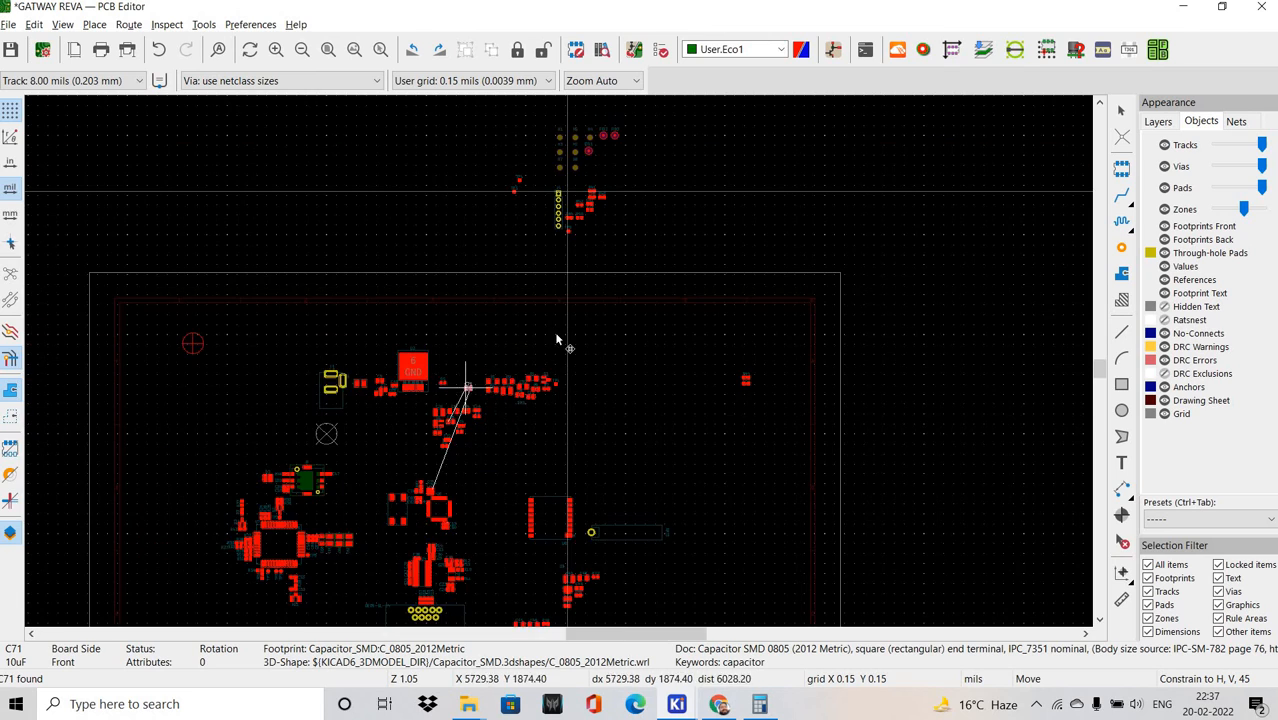
{"action": "scroll", "coordinate": [588, 320], "scroll_direction": "up", "scroll_amount": 6}
{"action": "scroll", "coordinate": [535, 350], "scroll_direction": "up", "scroll_amount": 6}
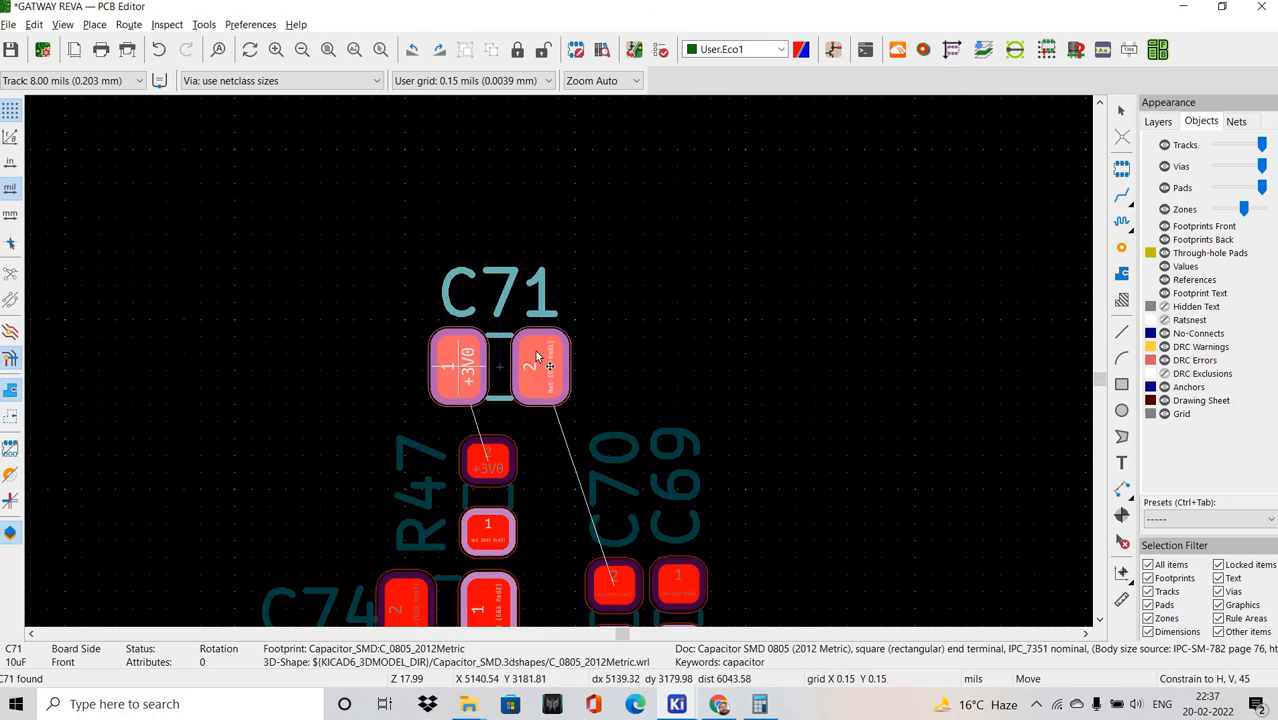
Rotate C71 to 180 degrees and place it above R47, with its +3V0 pad over R47's pad 2.
{"action": "key", "text": "r"}
{"action": "key", "text": "r"}
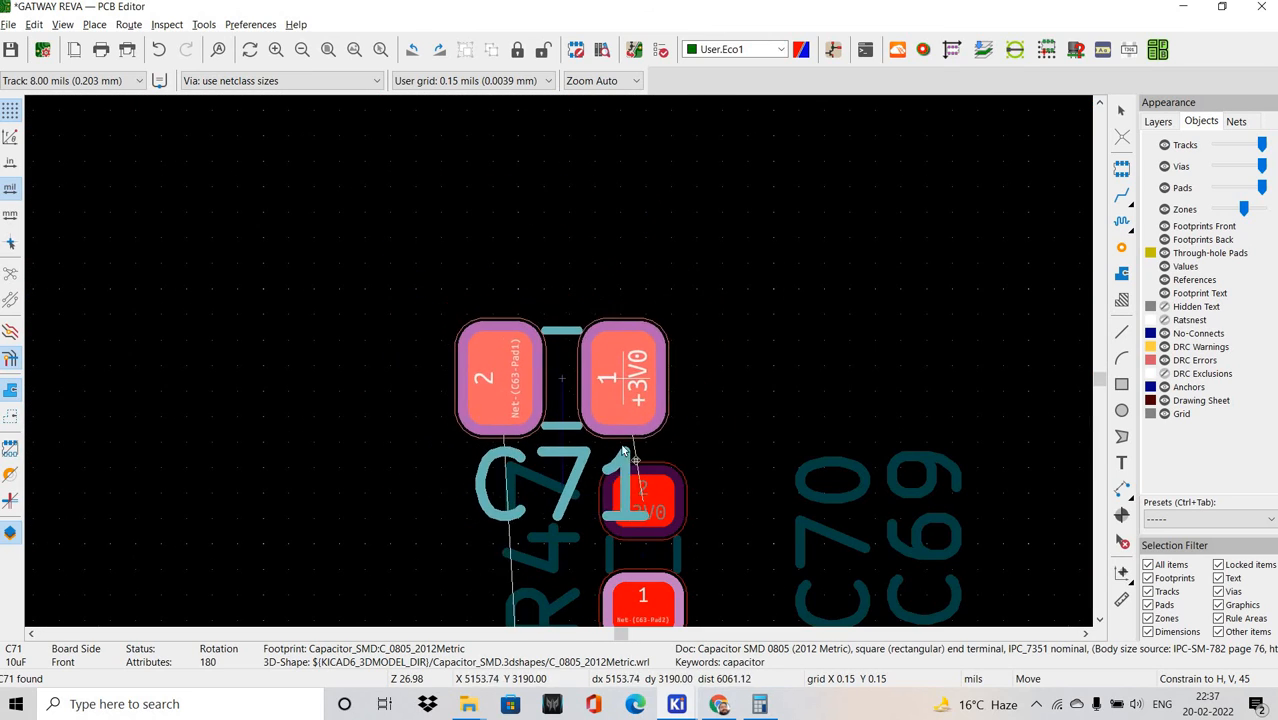
{"action": "left_click_drag", "start_coordinate": [593, 460], "coordinate": [586, 278]}
{"action": "scroll", "coordinate": [584, 334], "scroll_direction": "down", "scroll_amount": 1, "text": "shift"}
{"action": "left_click", "coordinate": [583, 310]}
{"action": "left_click", "coordinate": [425, 285]}
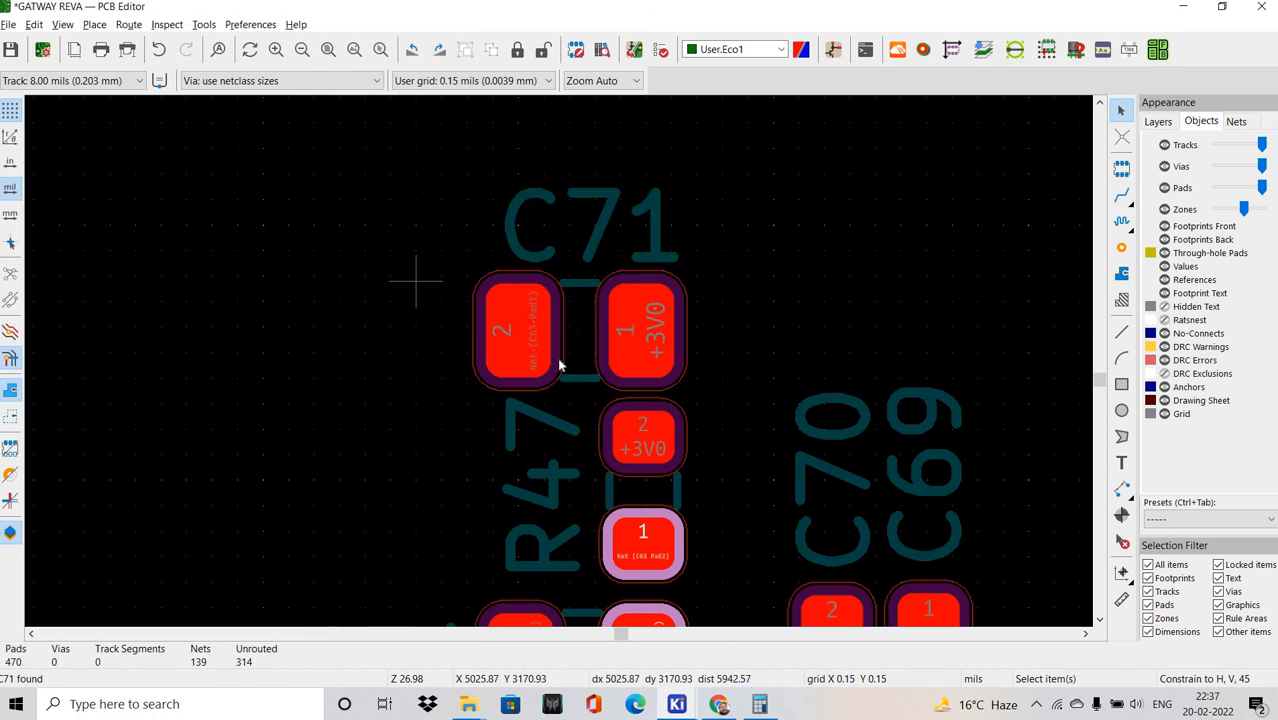
Move C71's reference label left of its pads and save the board.
{"action": "scroll", "coordinate": [508, 309], "scroll_direction": "down", "scroll_amount": 4}
{"action": "scroll", "coordinate": [485, 291], "scroll_direction": "up", "scroll_amount": 3}
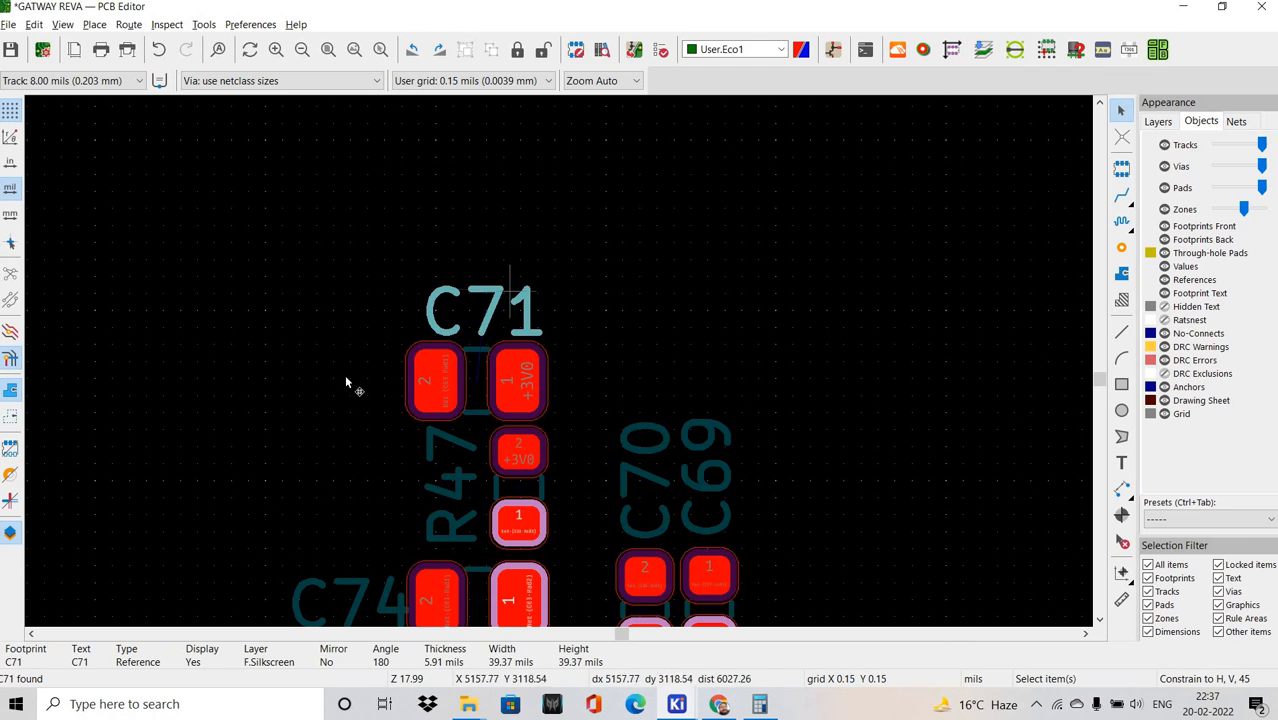
{"action": "left_click_drag", "start_coordinate": [346, 383], "coordinate": [339, 374]}
{"action": "scroll", "coordinate": [585, 334], "scroll_direction": "down", "scroll_amount": 1}
{"action": "middle_click_drag", "start_coordinate": [634, 428], "coordinate": [555, 271]}
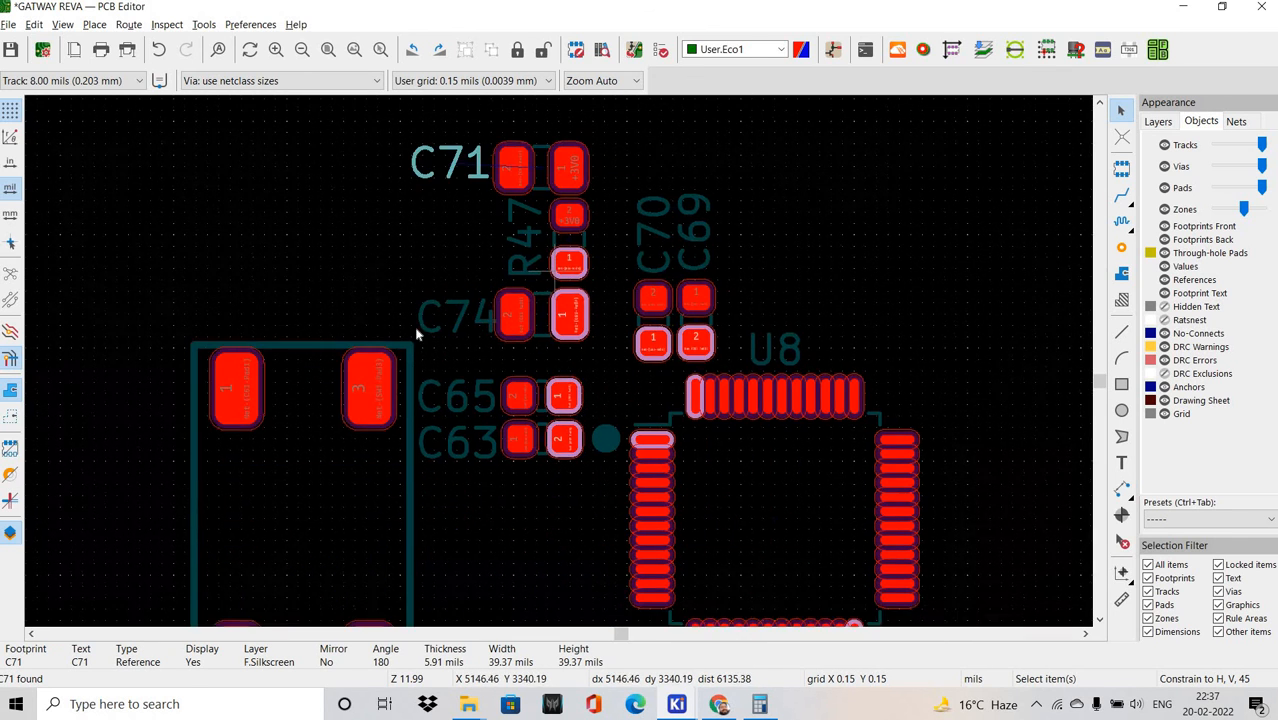
{"action": "scroll", "coordinate": [418, 335], "scroll_direction": "down", "scroll_amount": 2}
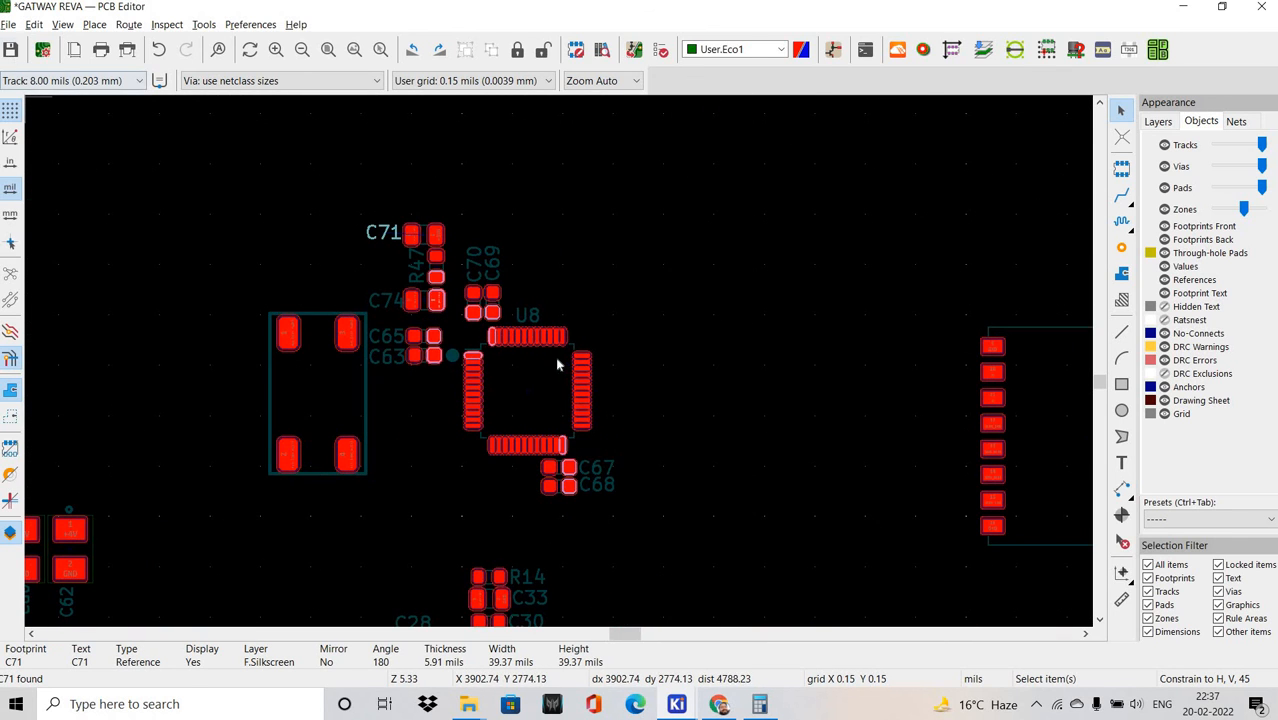
{"action": "scroll", "coordinate": [518, 383], "scroll_direction": "down", "scroll_amount": 2}
{"action": "scroll", "coordinate": [543, 362], "scroll_direction": "up", "scroll_amount": 1}
{"action": "middle_click_drag", "start_coordinate": [599, 402], "coordinate": [545, 362]}
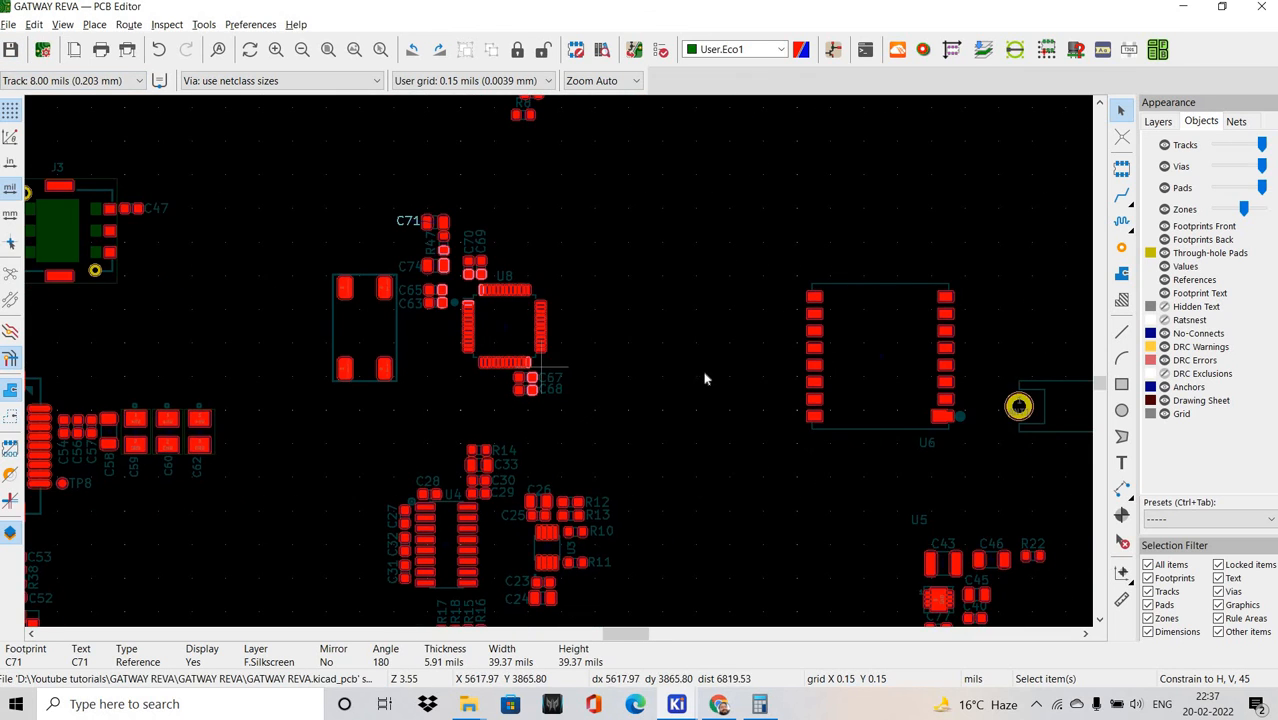
Pick C64 from the MCU schematic and bring its footprint left of U8's pins 8 and 9.
{"action": "key", "text": "alt+Tab"}
{"action": "middle_click_drag", "start_coordinate": [462, 287], "coordinate": [553, 259]}
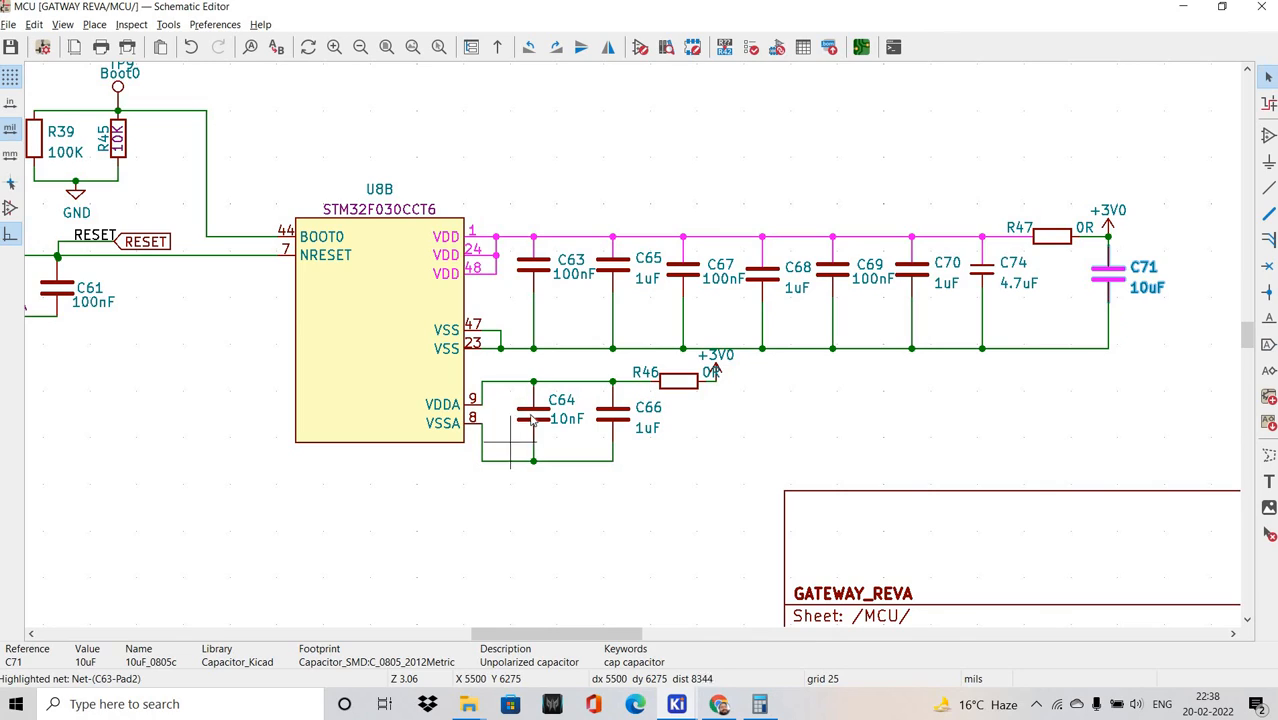
{"action": "key", "text": "alt+Tab"}
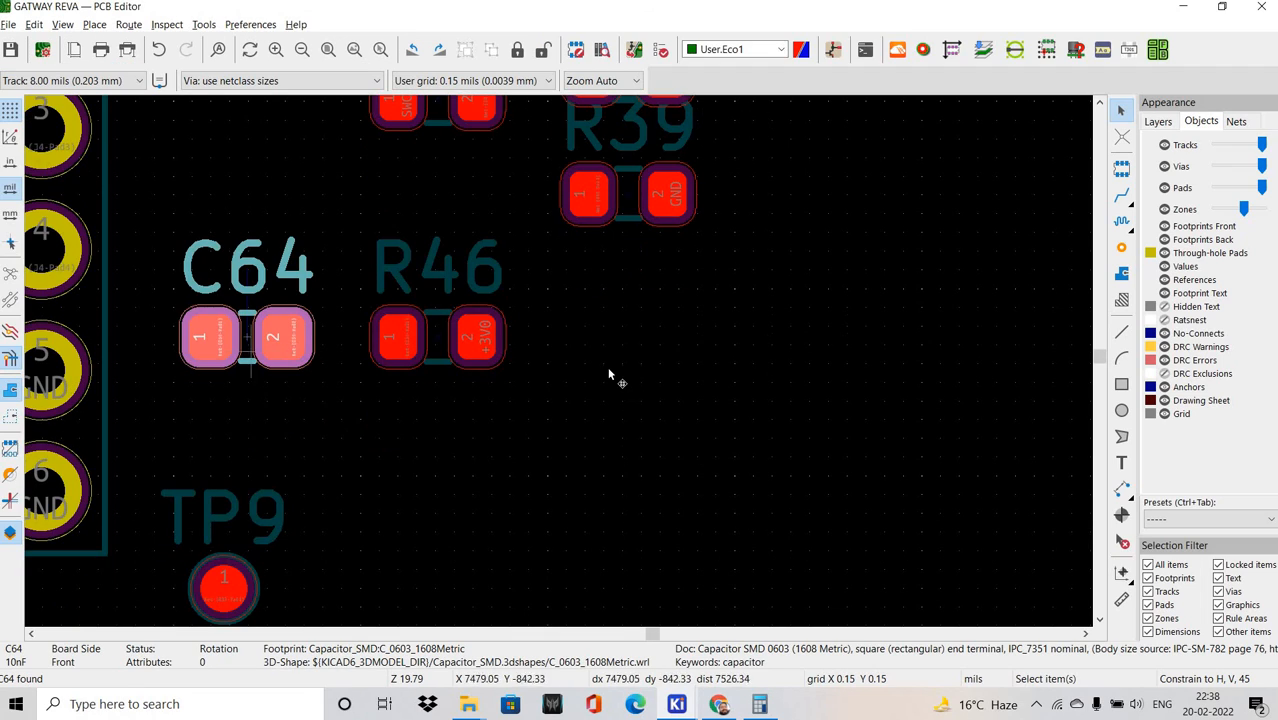
{"action": "scroll", "coordinate": [608, 374], "scroll_direction": "down", "scroll_amount": 5}
{"action": "scroll", "coordinate": [590, 353], "scroll_direction": "up", "scroll_amount": 2}
{"action": "scroll", "coordinate": [717, 465], "scroll_direction": "down", "scroll_amount": 3}
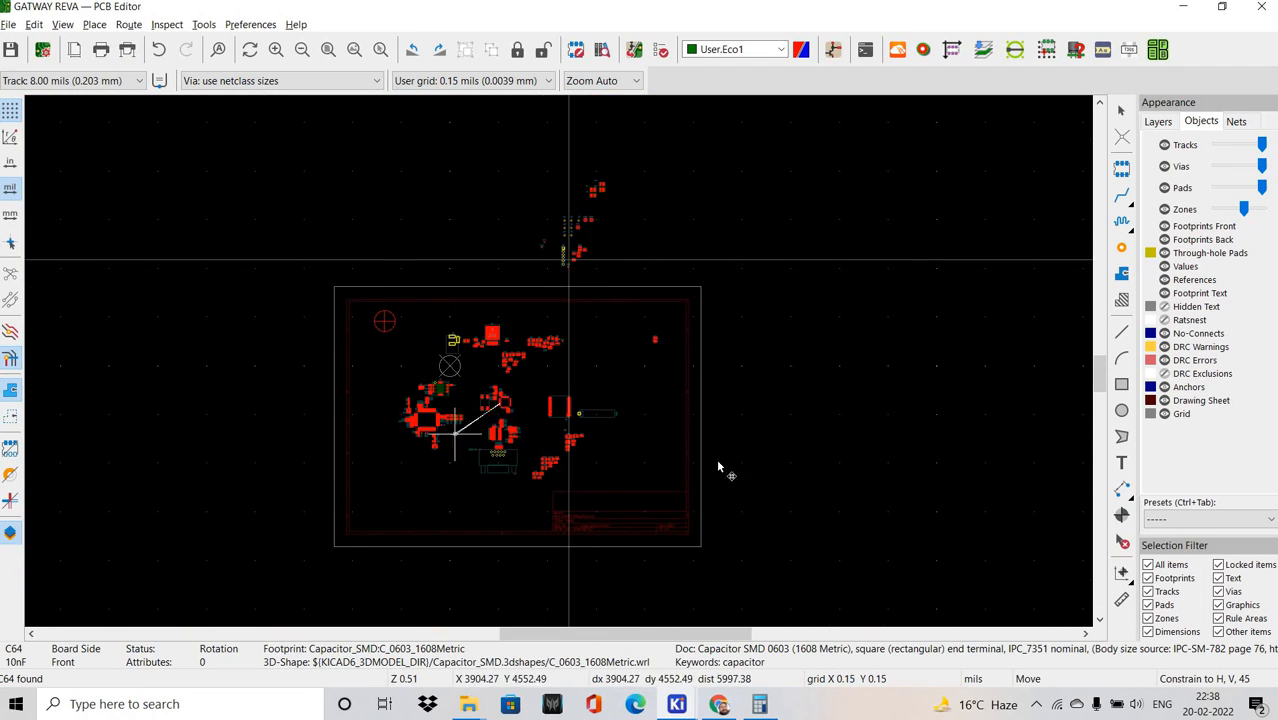
{"action": "scroll", "coordinate": [840, 412], "scroll_direction": "up", "scroll_amount": 8}
{"action": "scroll", "coordinate": [847, 468], "scroll_direction": "up", "scroll_amount": 5}
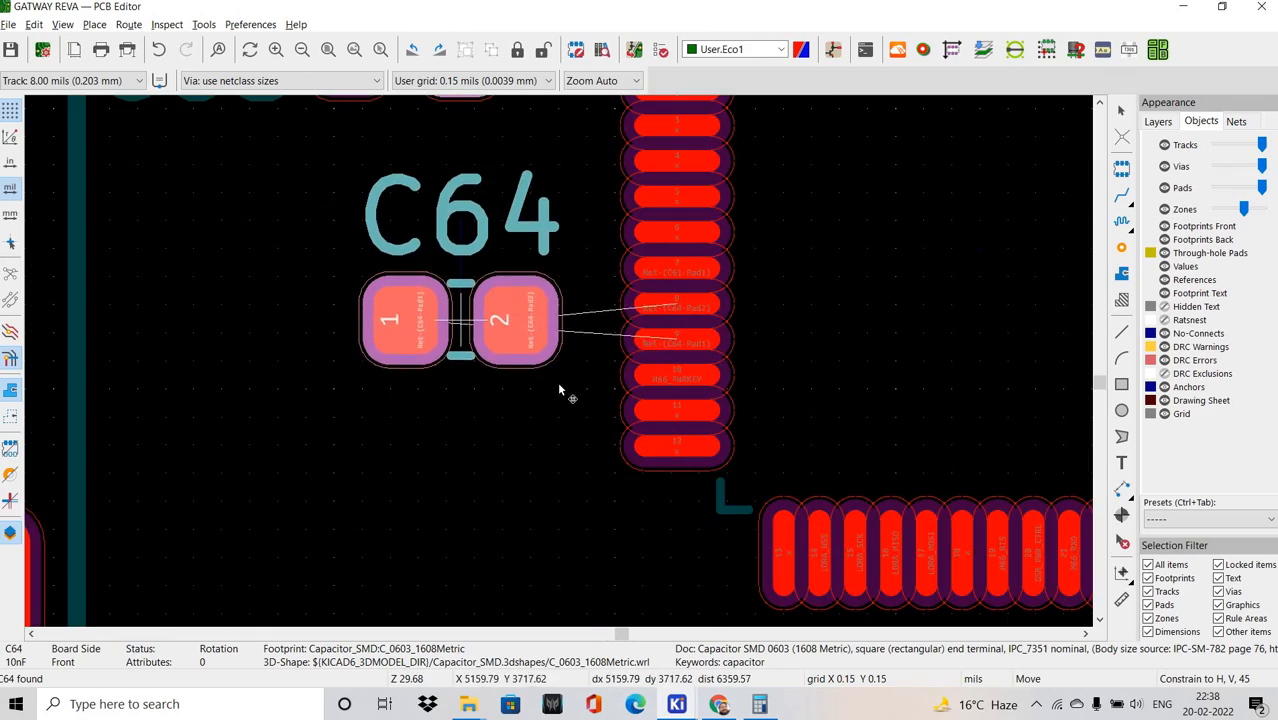
{"action": "scroll", "coordinate": [557, 381], "scroll_direction": "up", "scroll_amount": 3}
Compare C64 with the VDDA and VSSA pins in the schematic and highlight the nets of U8's pins 8 and 9.
{"action": "key", "text": "alt+Tab"}
{"action": "key", "text": "alt+Tab"}
{"action": "key", "text": "alt+Tab"}
{"action": "key", "text": "alt+Tab"}
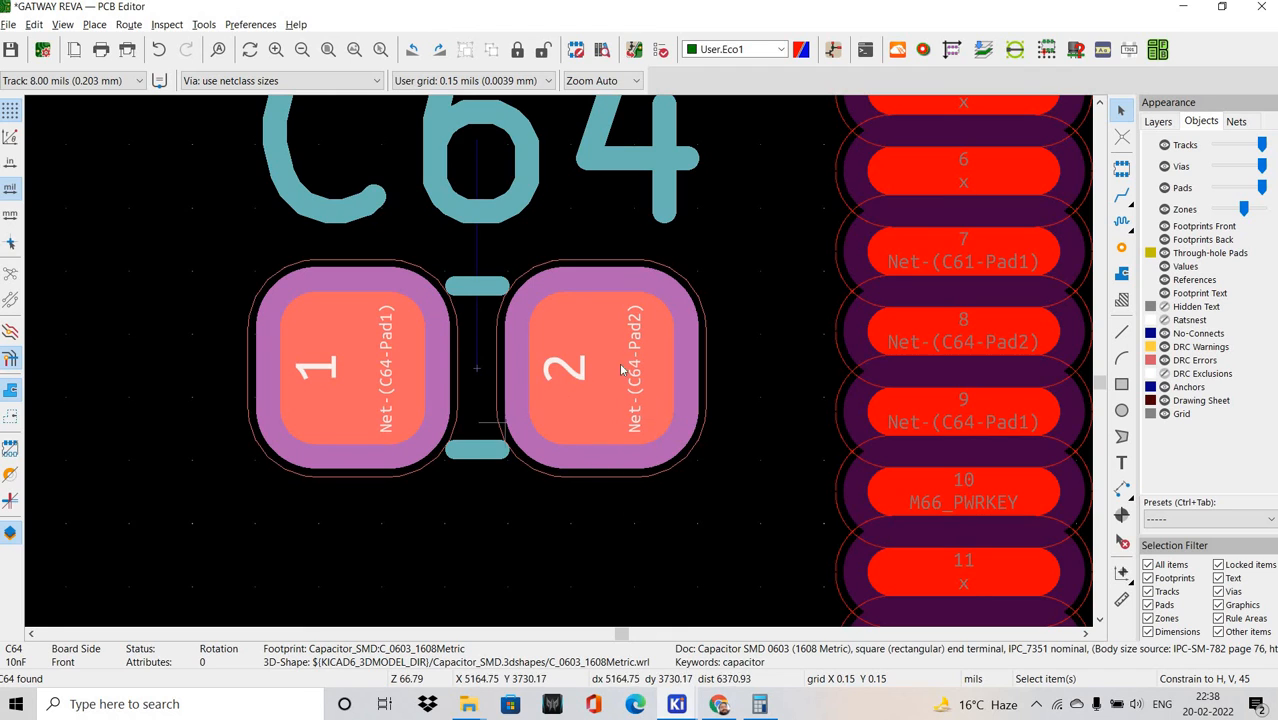
{"action": "scroll", "coordinate": [621, 370], "scroll_direction": "down", "scroll_amount": 2}
{"action": "key", "text": "Escape"}
{"action": "key", "text": "grave"}
{"action": "left_click", "coordinate": [506, 353]}
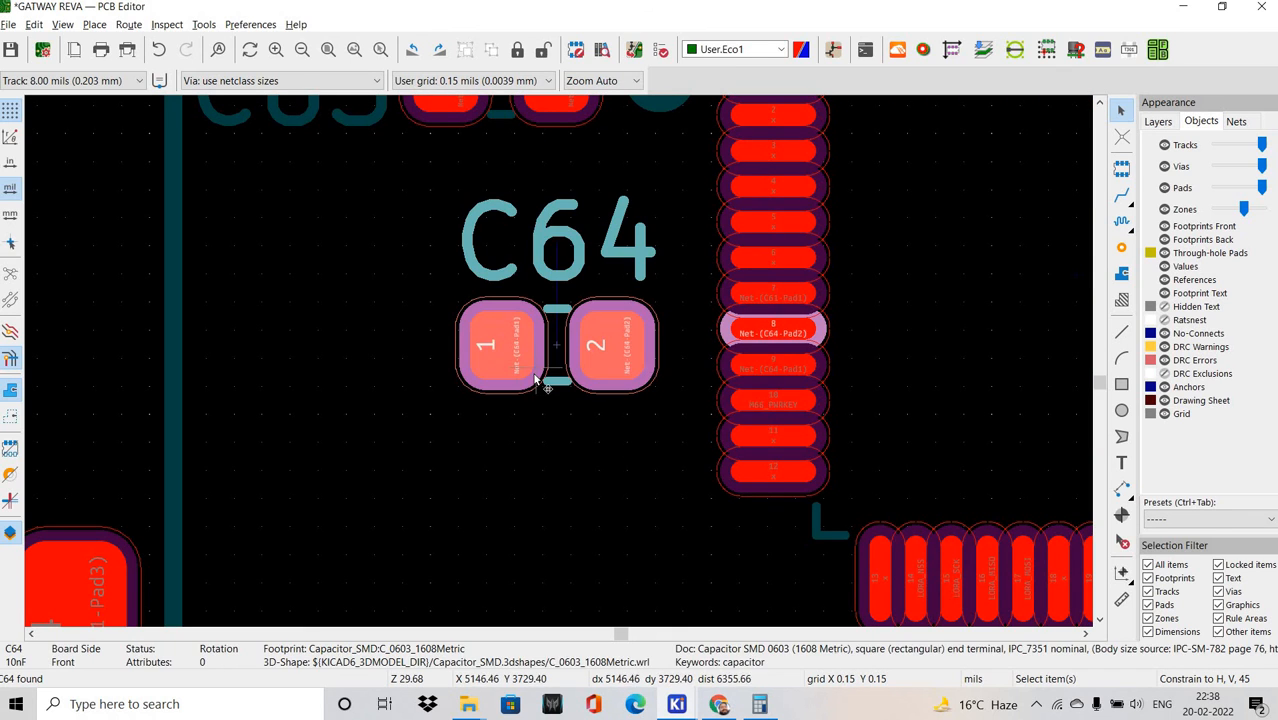
{"action": "key", "text": "grave"}
{"action": "left_click", "coordinate": [576, 434]}
Rotate C64 to 90 degrees, place it beside U8's pins 8 and 9, and move its reference label left of the pads.
{"action": "left_click", "coordinate": [557, 347]}
{"action": "key", "text": "m"}
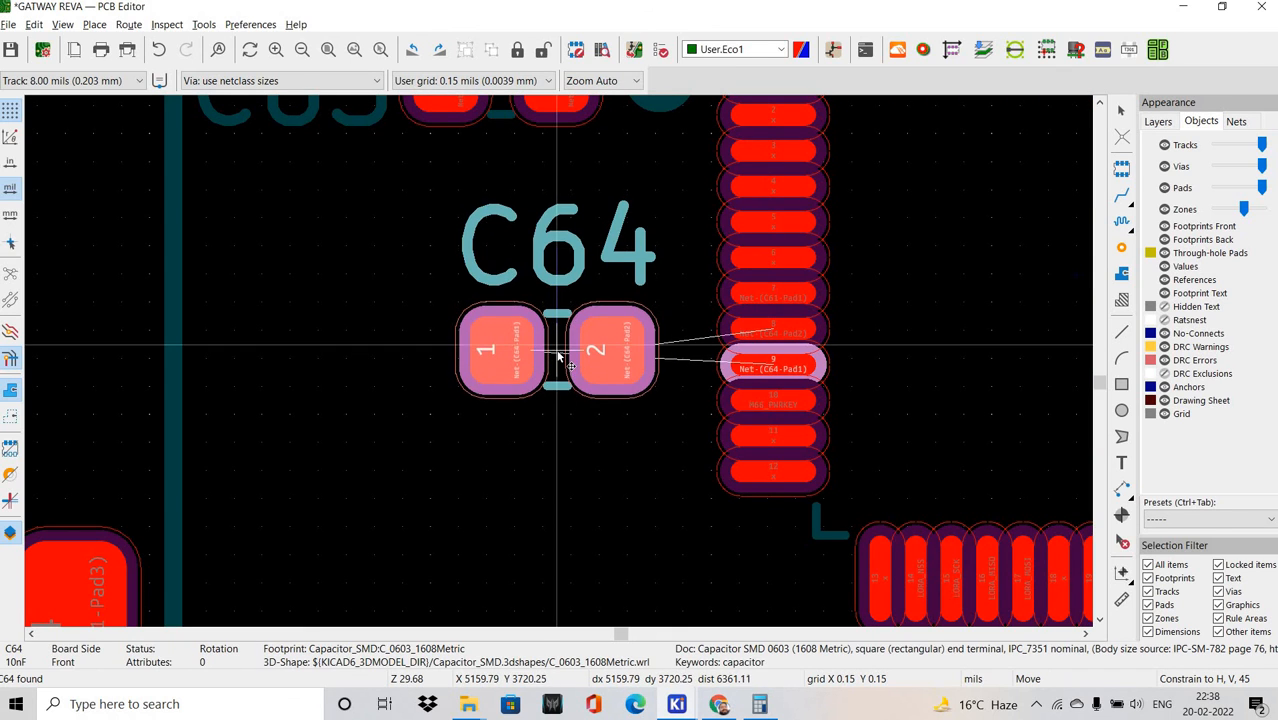
{"action": "key", "text": "r"}
{"action": "key", "text": "r"}
{"action": "key", "text": "r"}
{"action": "key", "text": "r"}
{"action": "key", "text": "r"}
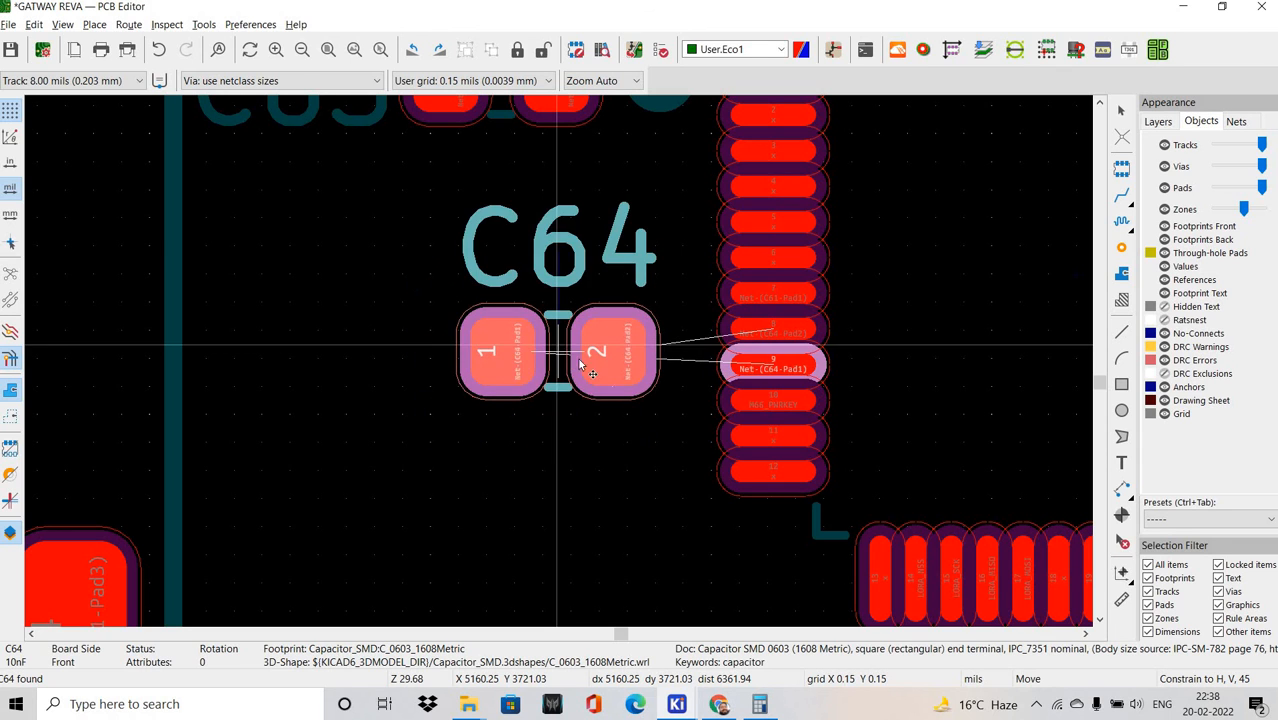
{"action": "left_click", "coordinate": [616, 359]}
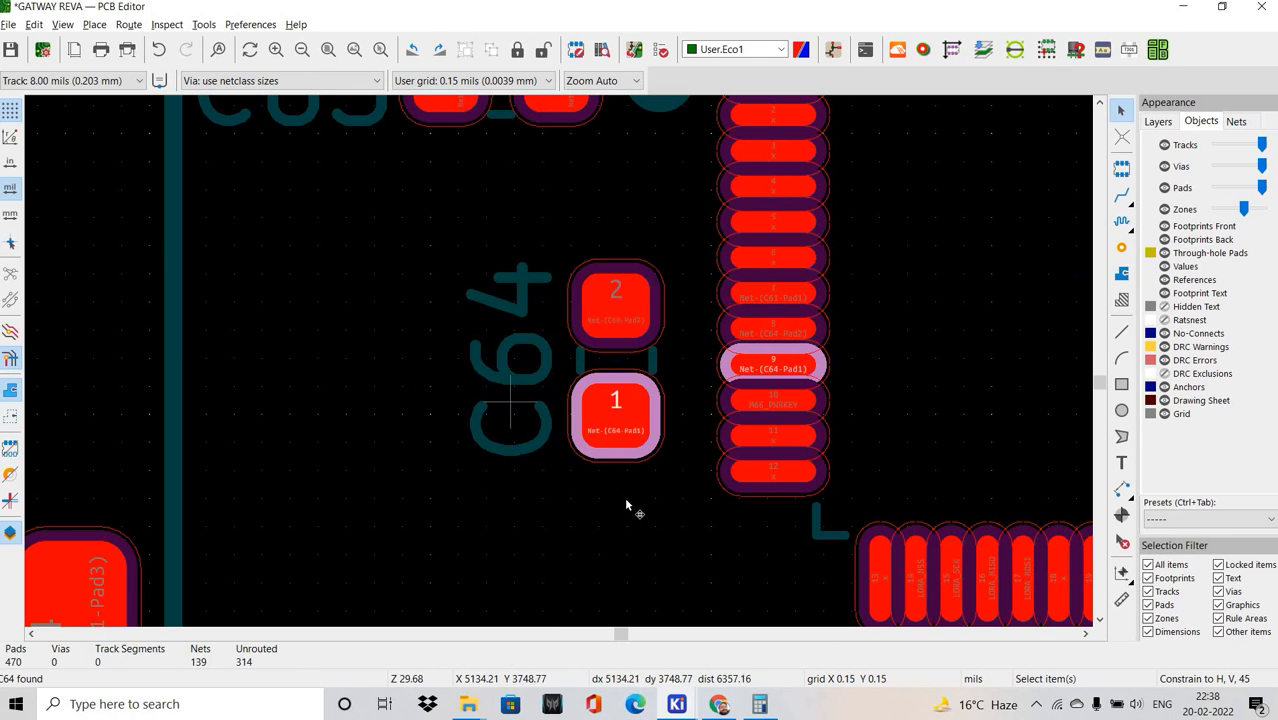
{"action": "key", "text": "m"}
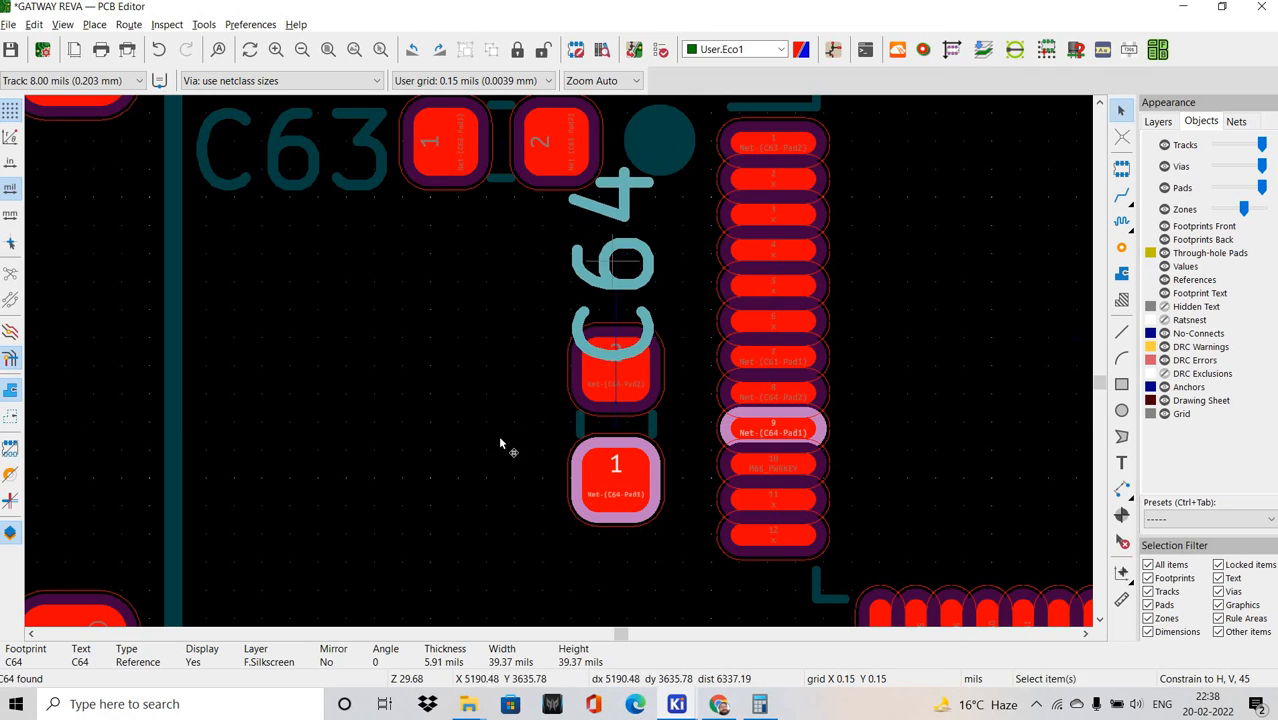
Pick C66 from the MCU schematic and bring its footprint near C64 at U8's pins 8 and 9.
{"action": "key", "text": "alt+Tab"}
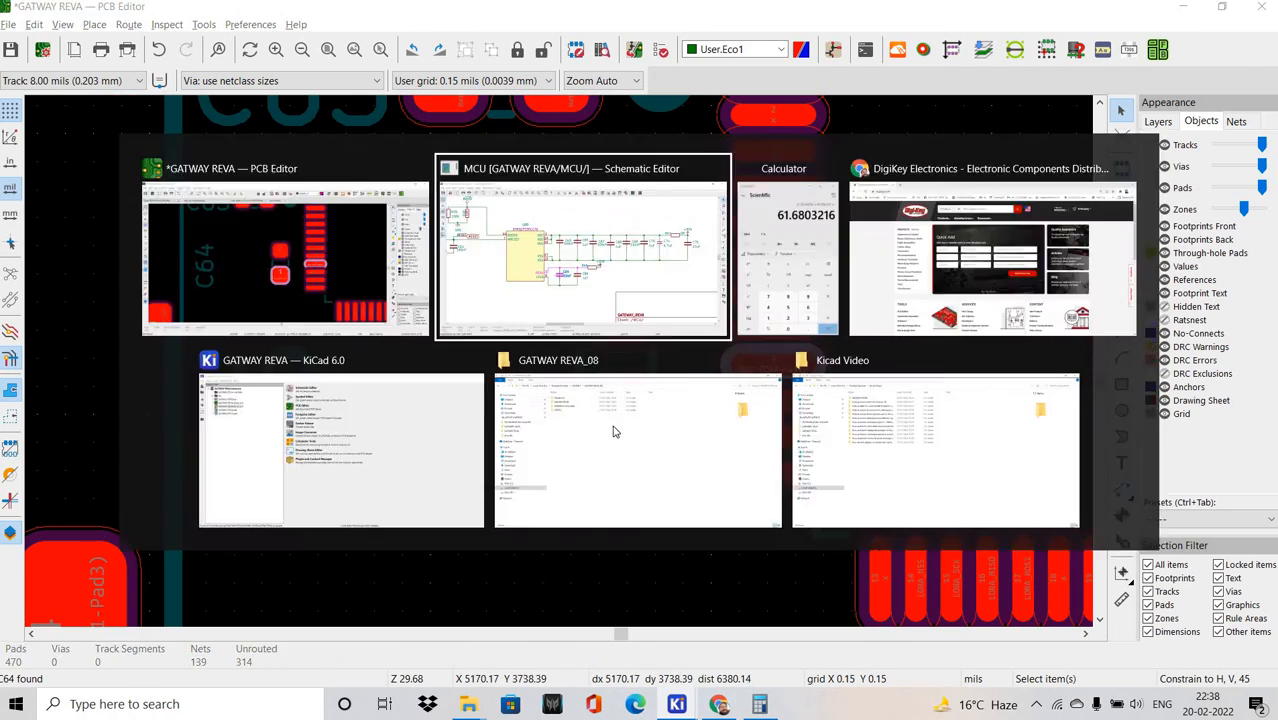
{"action": "key", "text": "alt+Tab"}
{"action": "scroll", "coordinate": [498, 337], "scroll_direction": "down", "scroll_amount": 3}
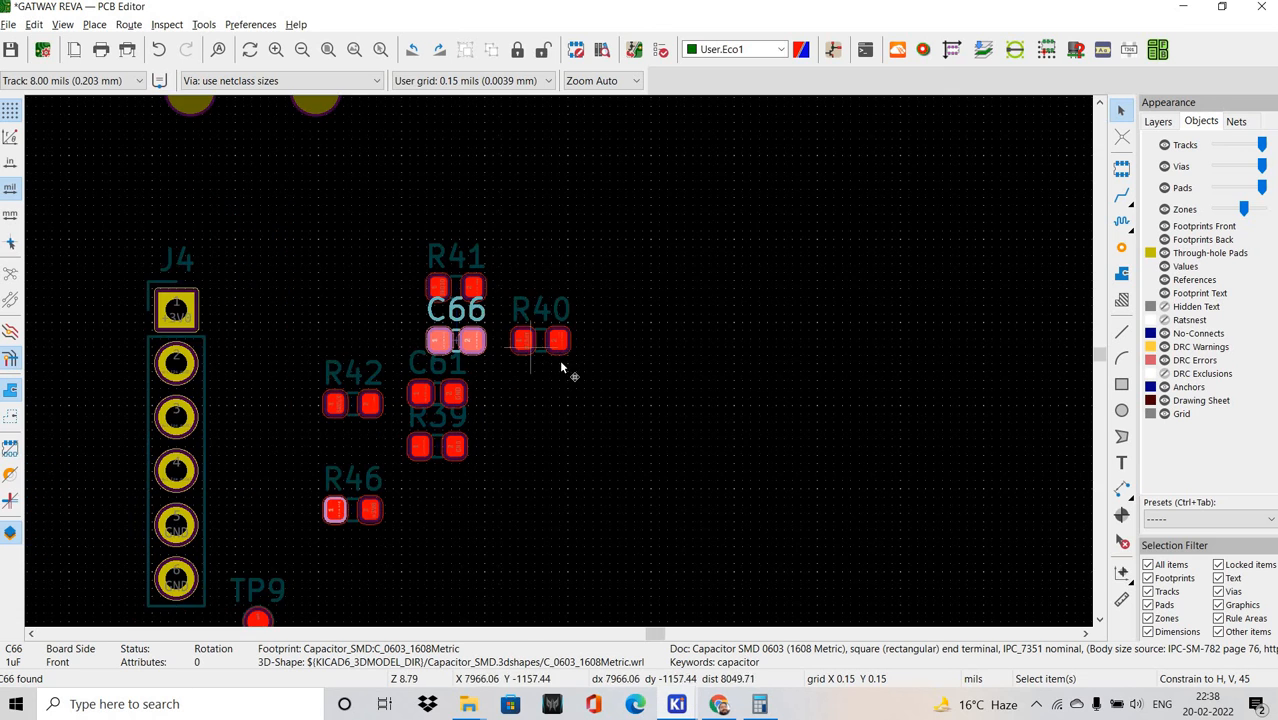
{"action": "key", "text": "m"}
{"action": "scroll", "coordinate": [409, 455], "scroll_direction": "down", "scroll_amount": 5}
{"action": "scroll", "coordinate": [282, 508], "scroll_direction": "down", "scroll_amount": 4, "text": "shift"}
{"action": "scroll", "coordinate": [272, 491], "scroll_direction": "up", "scroll_amount": 6}
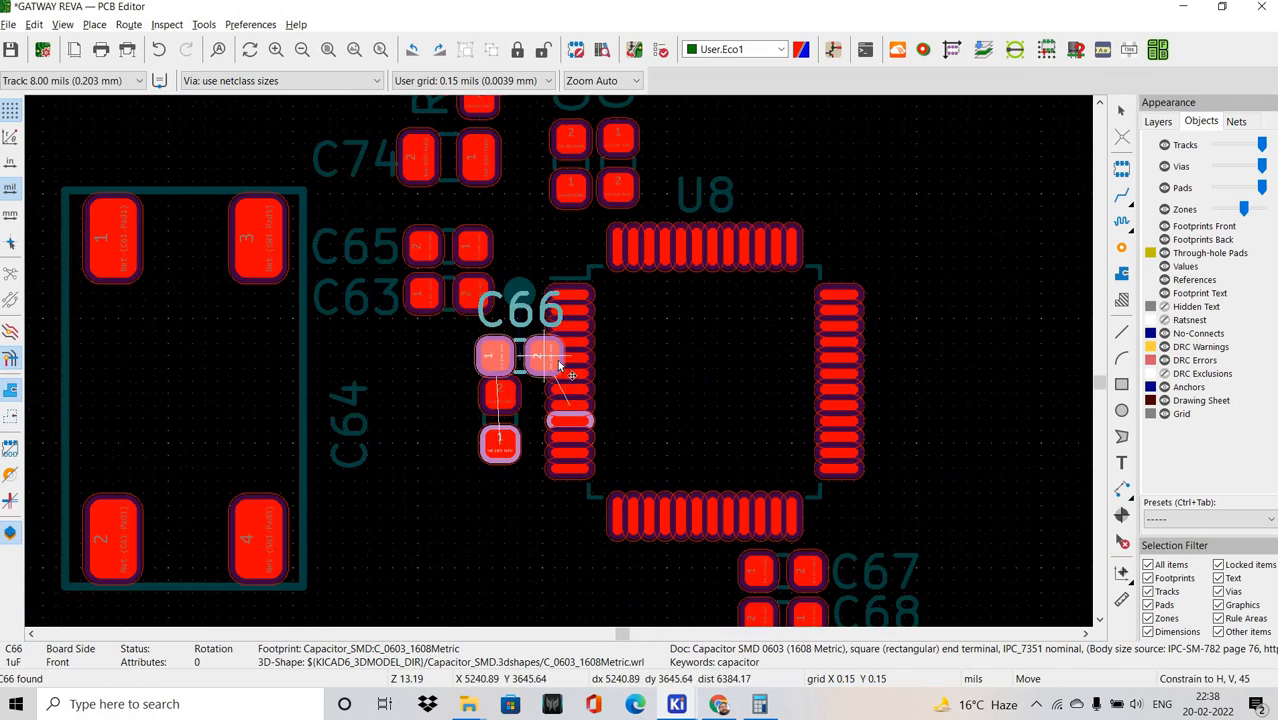
Rotate C66 to 90 degrees and place it directly left of C64, with same-numbered pads side by side.
{"action": "scroll", "coordinate": [498, 410], "scroll_direction": "up", "scroll_amount": 5}
{"action": "key", "text": "r"}
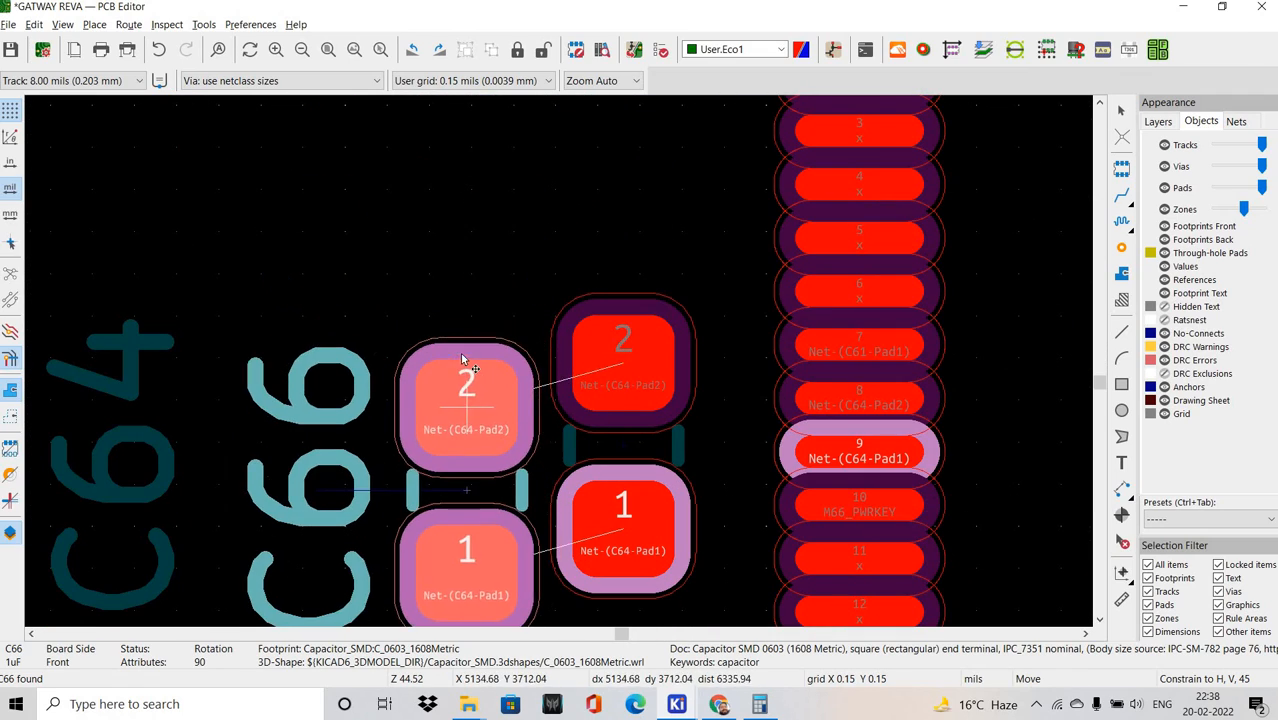
{"action": "left_click", "coordinate": [549, 361]}
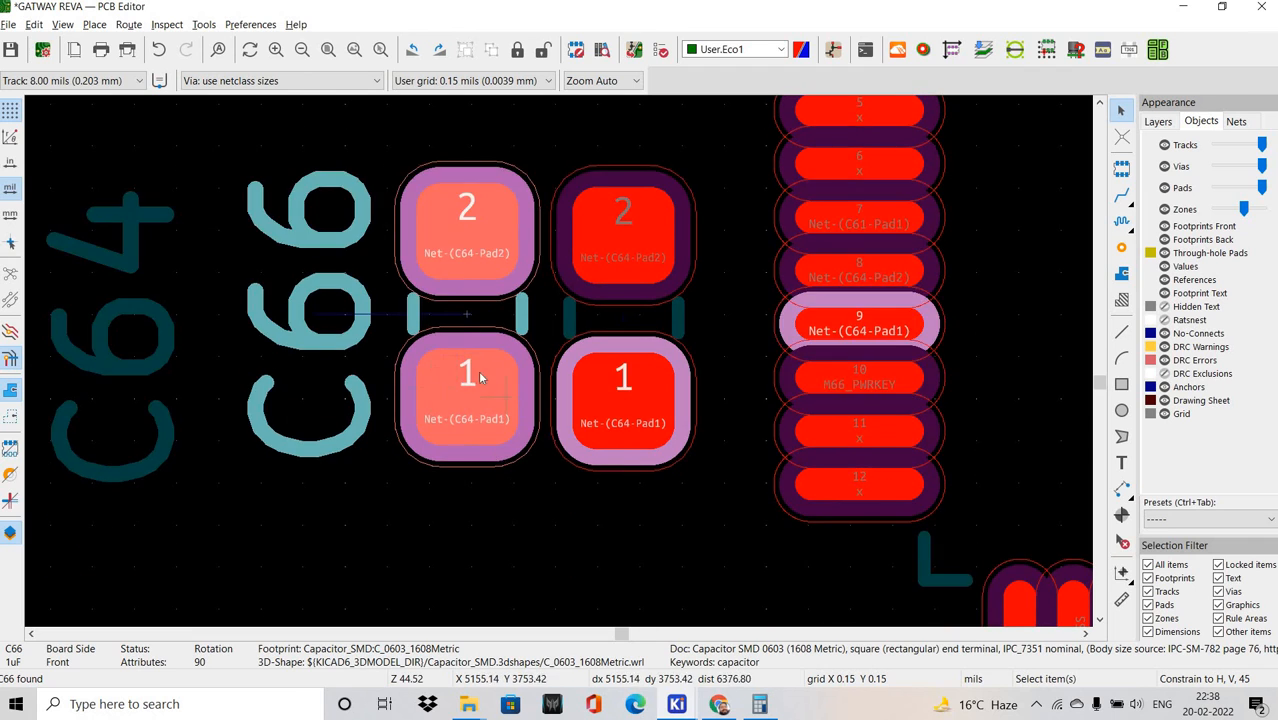
{"action": "scroll", "coordinate": [555, 352], "scroll_direction": "down", "scroll_amount": 3}
{"action": "left_click", "coordinate": [485, 335]}
{"action": "left_click", "coordinate": [566, 330]}
{"action": "key", "text": "m"}
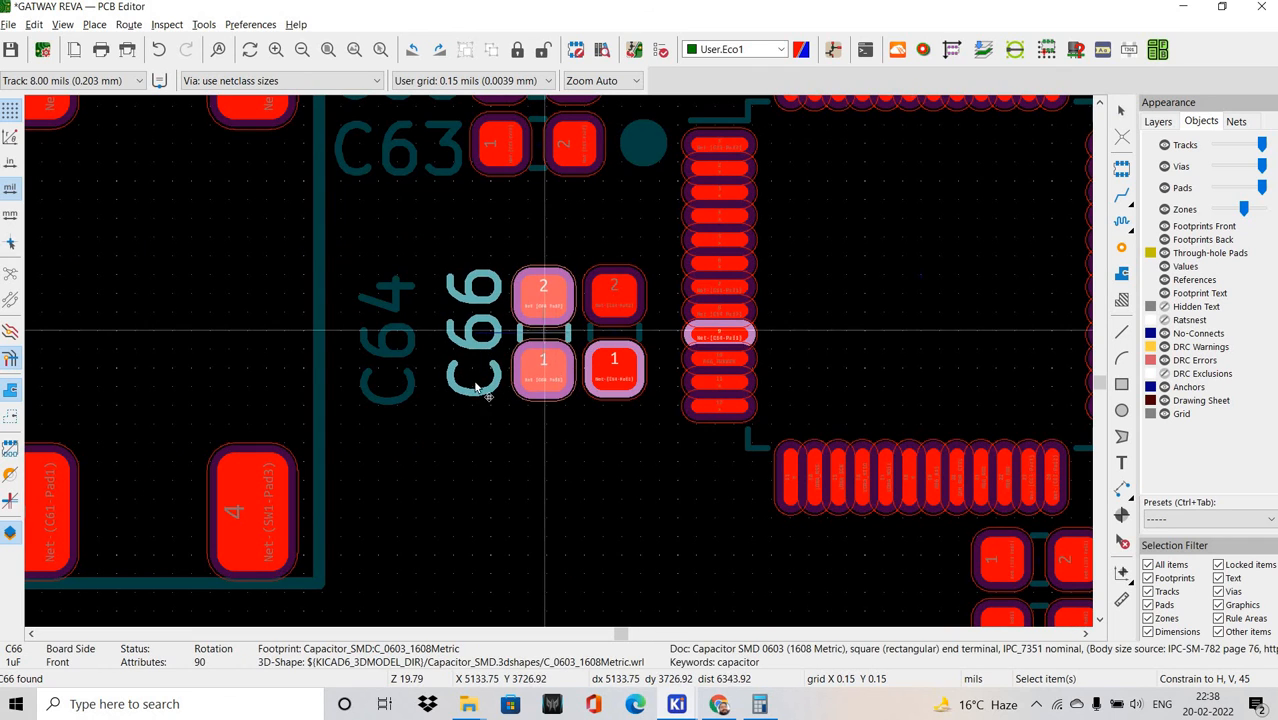
{"action": "left_click", "coordinate": [543, 332]}
Move the reference labels of C66 and C64 below their own pads, keeping both labels vertical.
{"action": "left_click", "coordinate": [603, 463]}
{"action": "key", "text": "m"}
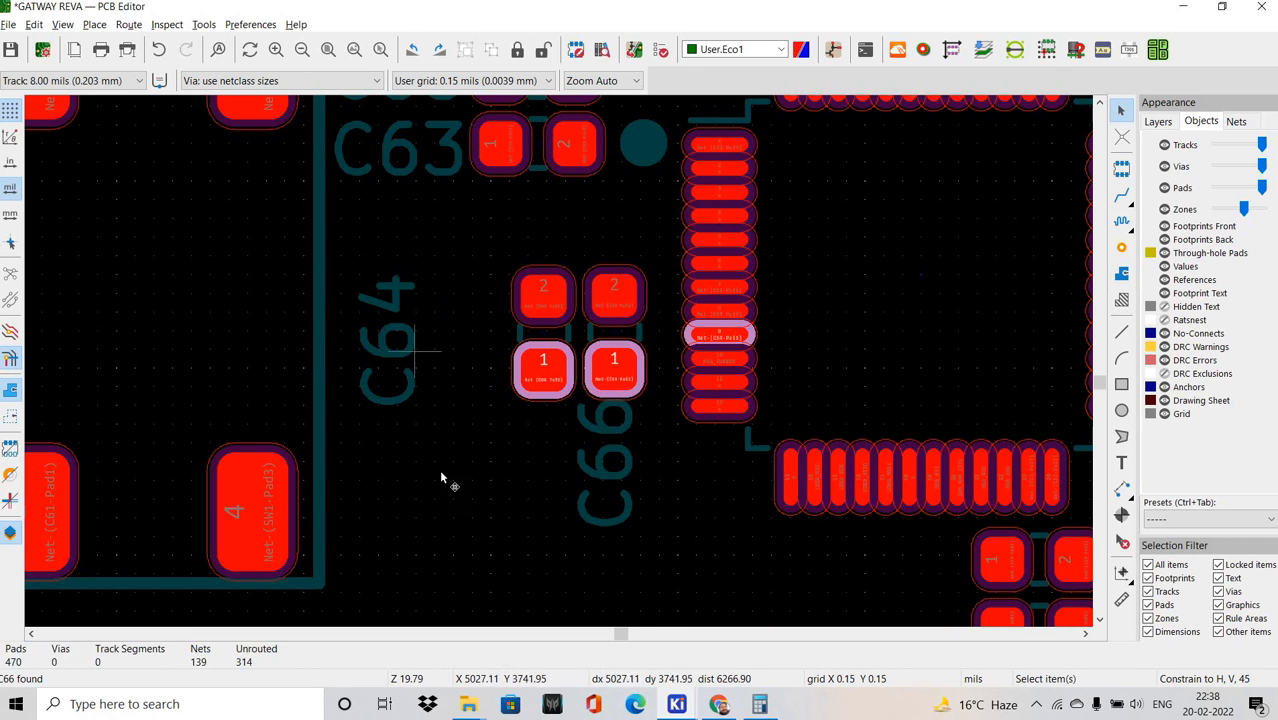
{"action": "key", "text": "m"}
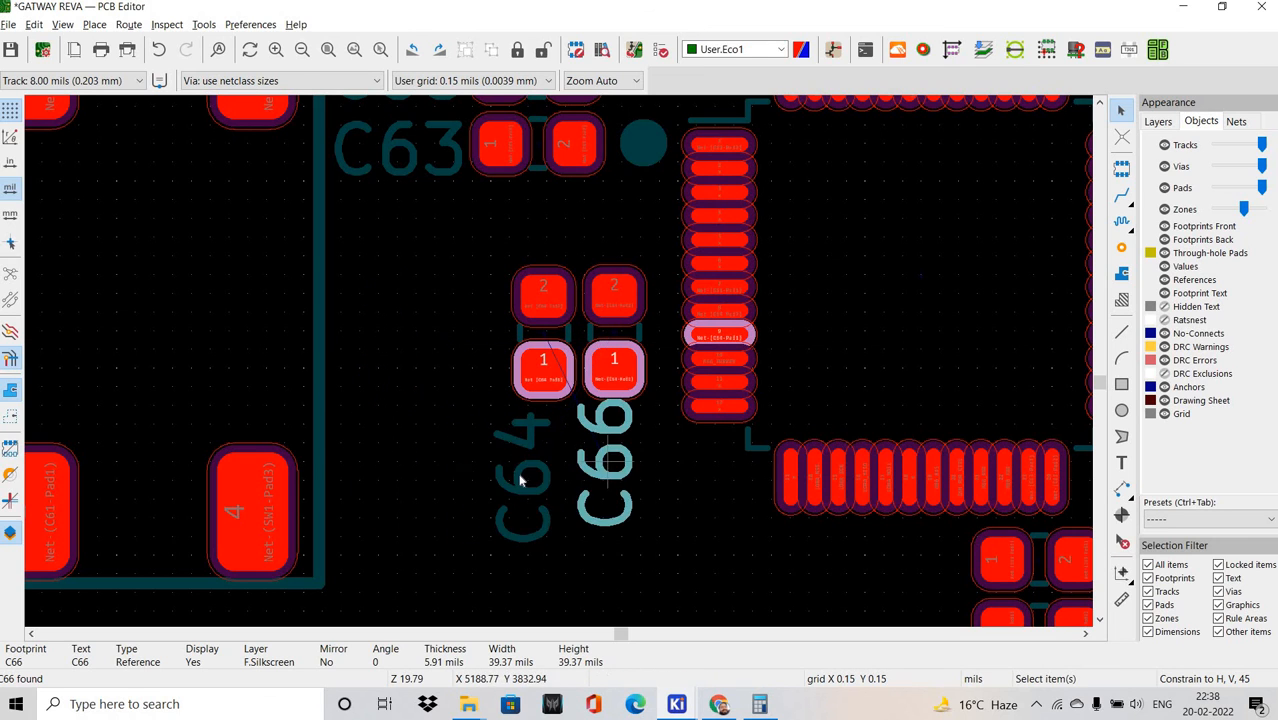
{"action": "key", "text": "m"}
{"action": "left_click", "coordinate": [456, 462]}
{"action": "key", "text": "m"}
{"action": "left_click", "coordinate": [615, 466]}
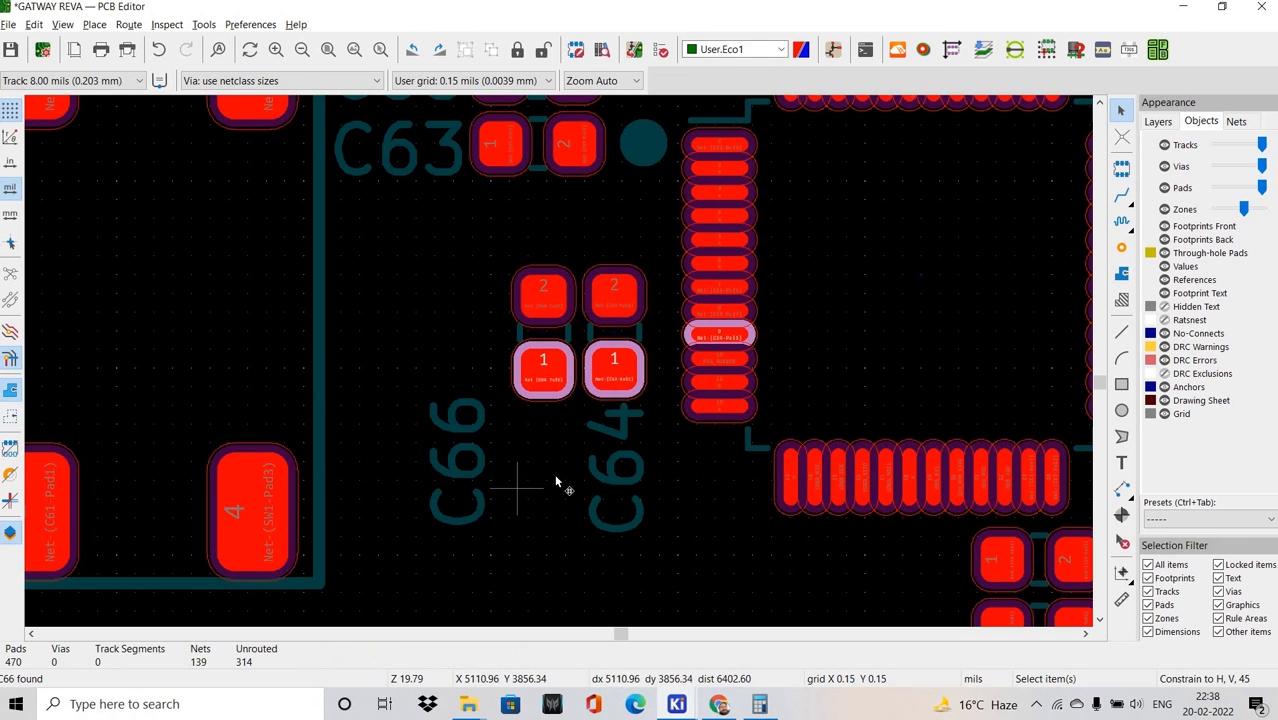
{"action": "key", "text": "m"}
{"action": "middle_click_drag", "start_coordinate": [639, 520], "coordinate": [549, 476]}
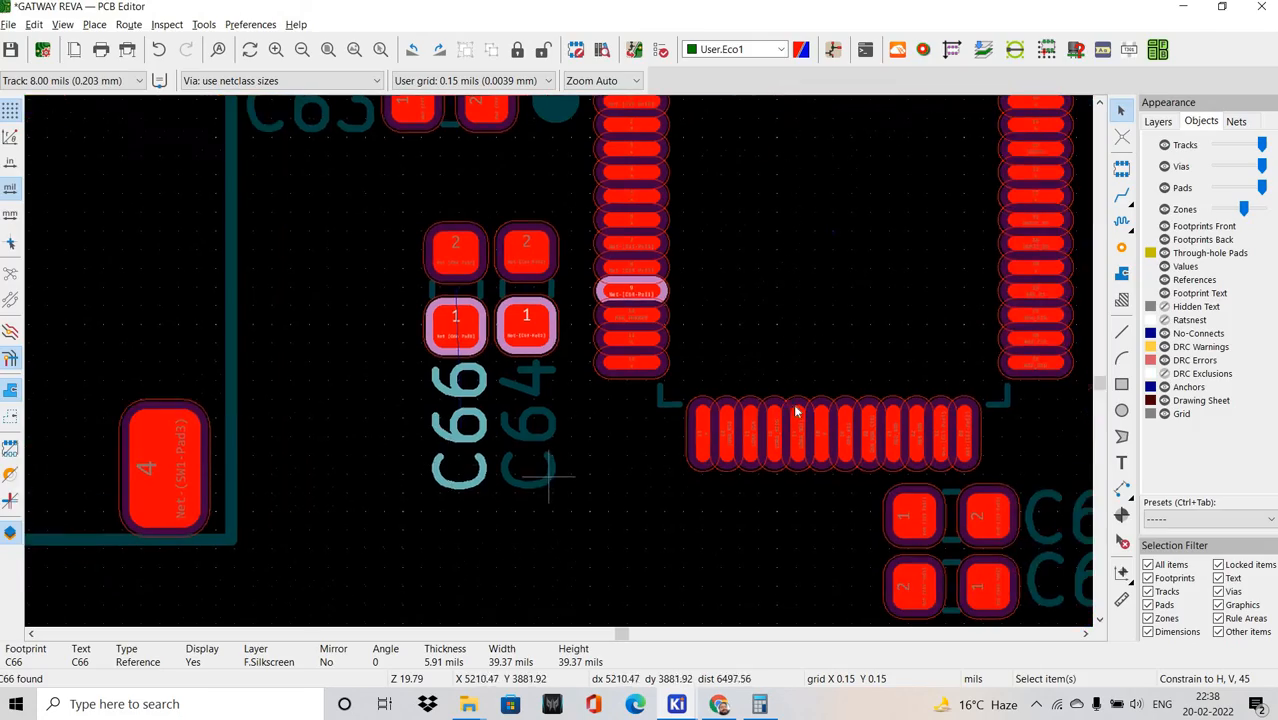
Pick R46 from the VDDA line in the schematic and bring its footprint left of C66.
{"action": "key", "text": "alt+Tab"}
{"action": "middle_click_drag", "start_coordinate": [794, 404], "coordinate": [745, 412]}
{"action": "left_click", "coordinate": [630, 382]}
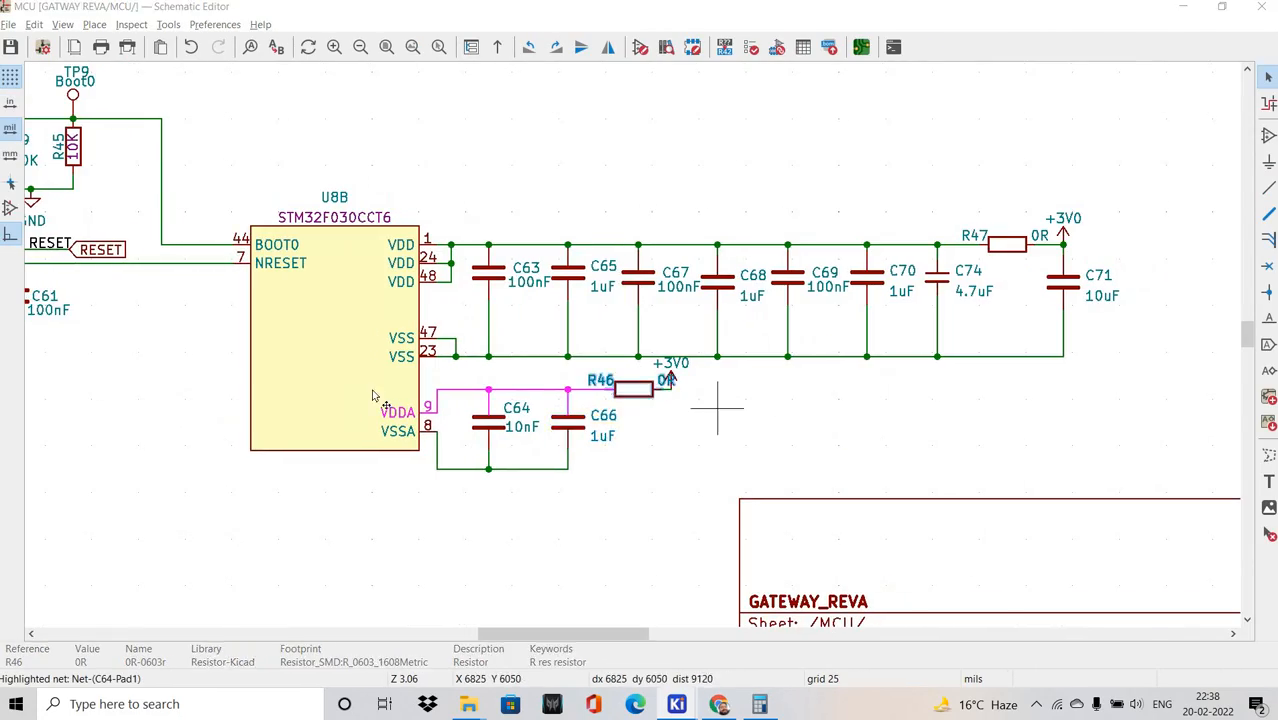
{"action": "key", "text": "alt+Tab"}
{"action": "scroll", "coordinate": [559, 363], "scroll_direction": "down", "scroll_amount": 3}
{"action": "key", "text": "m"}
{"action": "scroll", "coordinate": [385, 374], "scroll_direction": "down", "scroll_amount": 7}
{"action": "scroll", "coordinate": [607, 408], "scroll_direction": "up", "scroll_amount": 8}
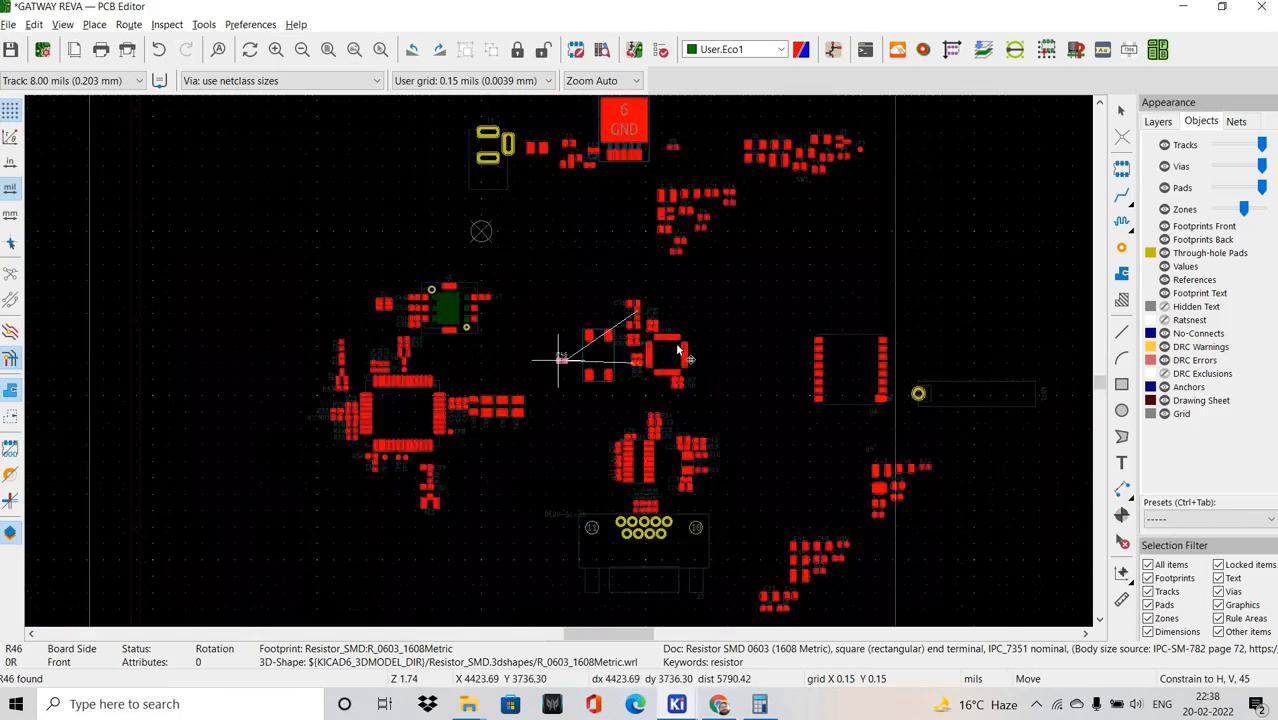
{"action": "scroll", "coordinate": [425, 362], "scroll_direction": "down", "scroll_amount": 3}
{"action": "scroll", "coordinate": [558, 372], "scroll_direction": "up", "scroll_amount": 3}
{"action": "scroll", "coordinate": [557, 373], "scroll_direction": "up", "scroll_amount": 3}
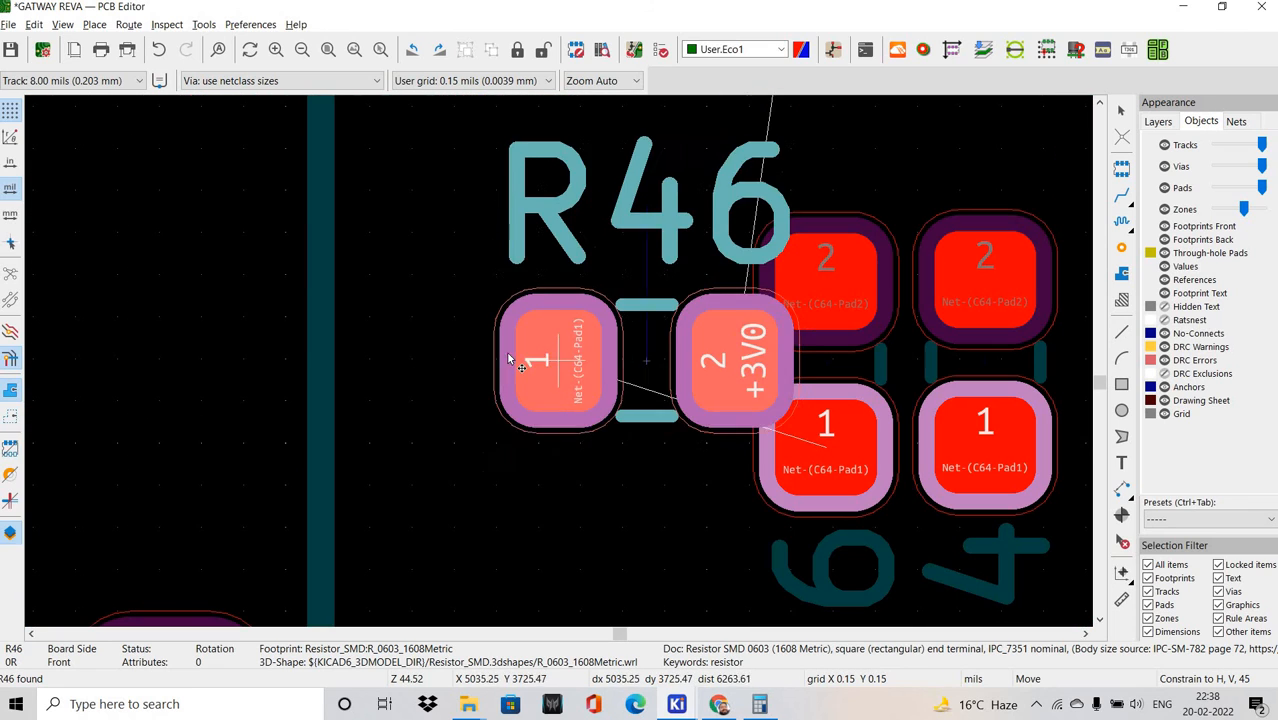
Rotate R46 to 90 degrees and place it left of C66, with its pad 1 beside C66's pad 1.
{"action": "key", "text": "r"}
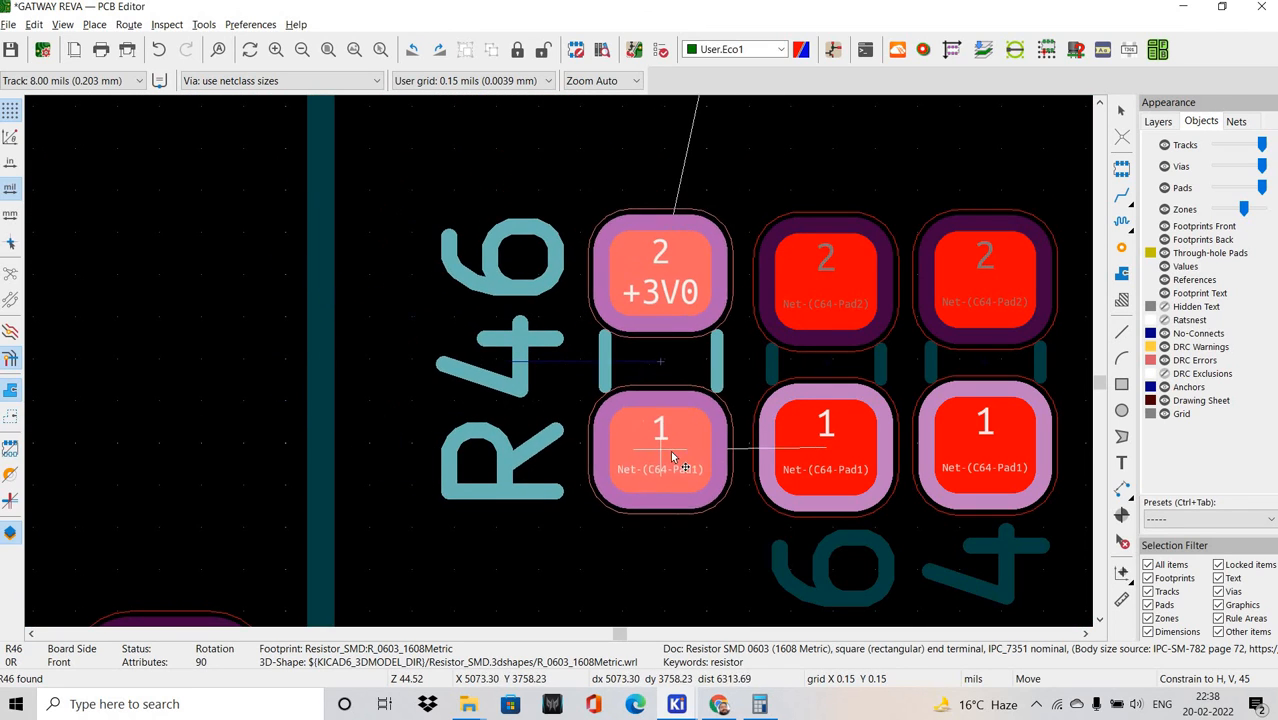
{"action": "left_click", "coordinate": [670, 455]}
{"action": "middle_click_drag", "start_coordinate": [704, 465], "coordinate": [569, 324]}
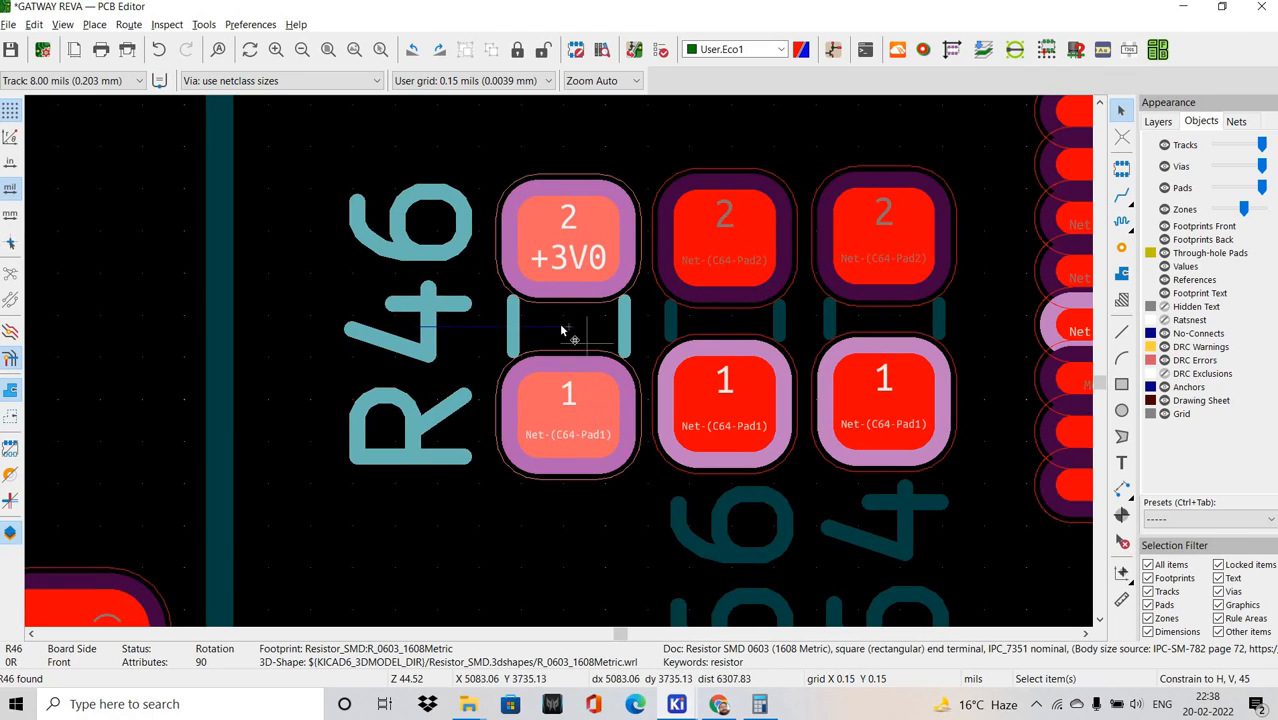
{"action": "scroll", "coordinate": [578, 340], "scroll_direction": "down", "scroll_amount": 3}
Move R46's reference label below its pads, in line with the C66 and C64 labels, and save the board.
{"action": "left_click", "coordinate": [565, 490]}
{"action": "key", "text": "m"}
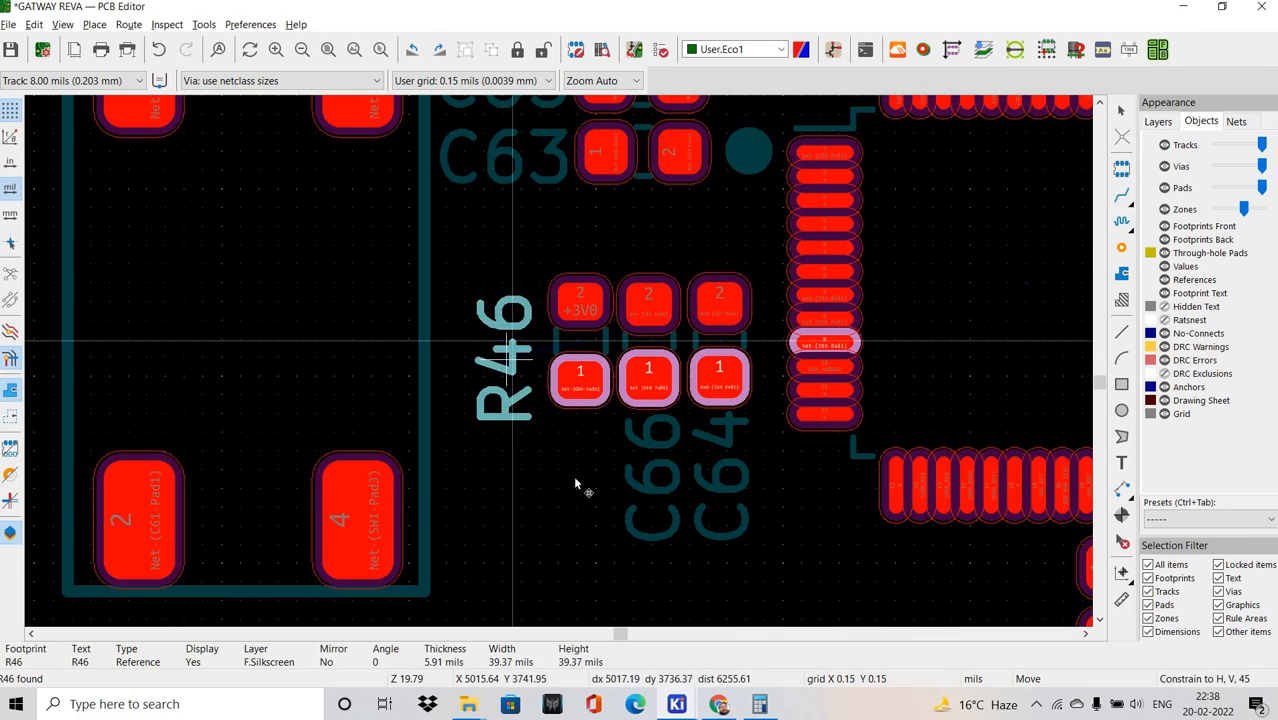
{"action": "left_click", "coordinate": [511, 465]}
{"action": "scroll", "coordinate": [511, 465], "scroll_direction": "down", "scroll_amount": 2}
{"action": "middle_click_drag", "start_coordinate": [593, 374], "coordinate": [518, 374]}
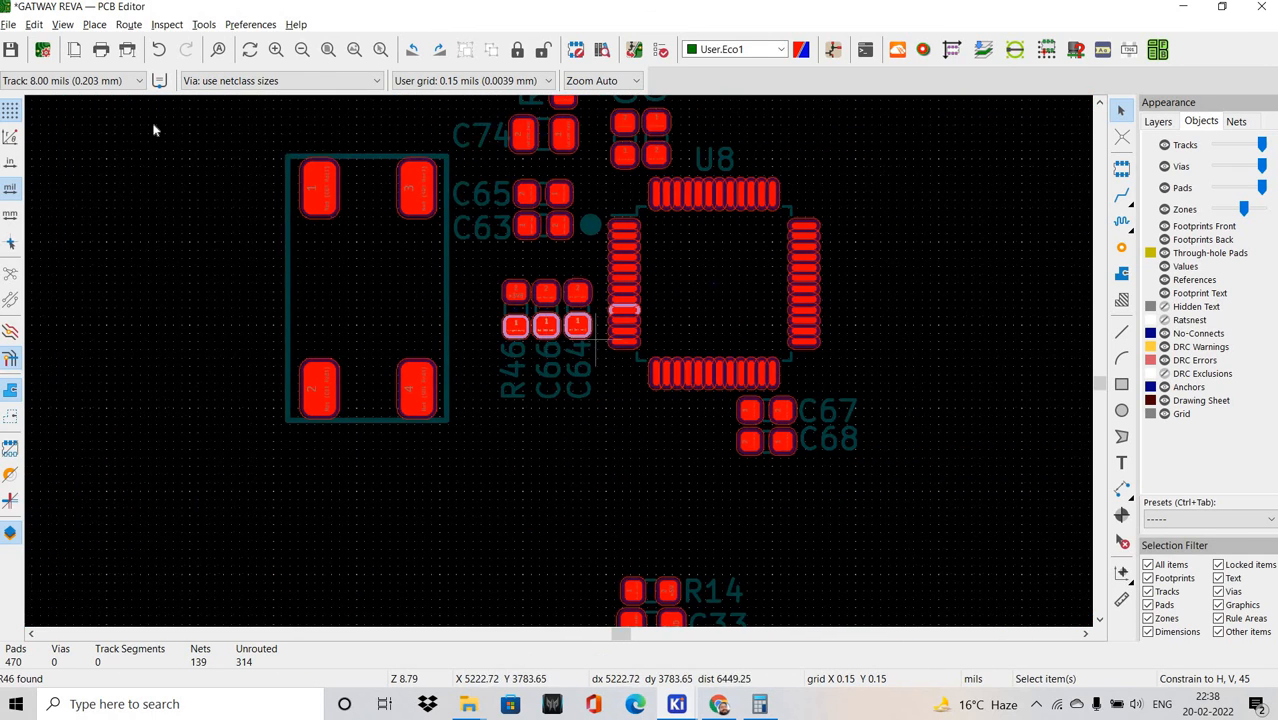
{"action": "scroll", "coordinate": [594, 336], "scroll_direction": "up", "scroll_amount": 1}
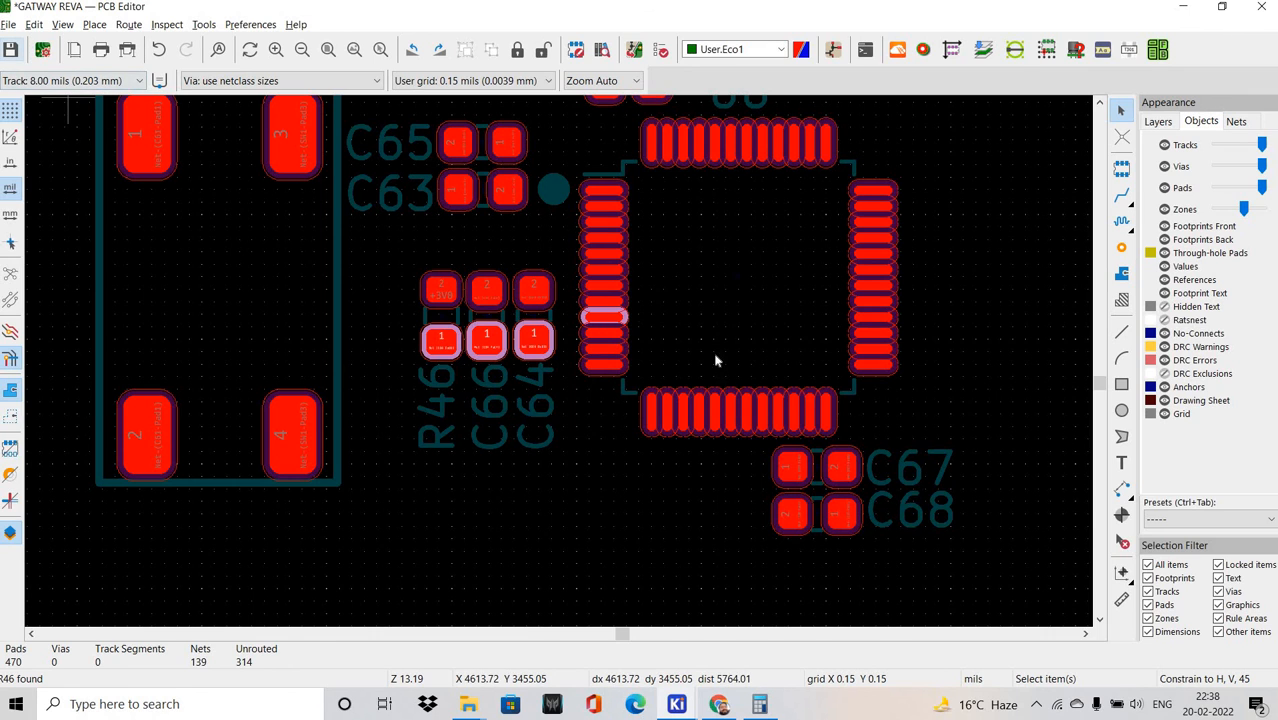
Find the 100nF capacitor C61 on the NRESET line of the MCU schematic and select it for placement.
{"action": "key", "text": "alt+Tab"}
{"action": "scroll", "coordinate": [698, 400], "scroll_direction": "down", "scroll_amount": 3}
{"action": "scroll", "coordinate": [610, 343], "scroll_direction": "up", "scroll_amount": 1, "text": "shift"}
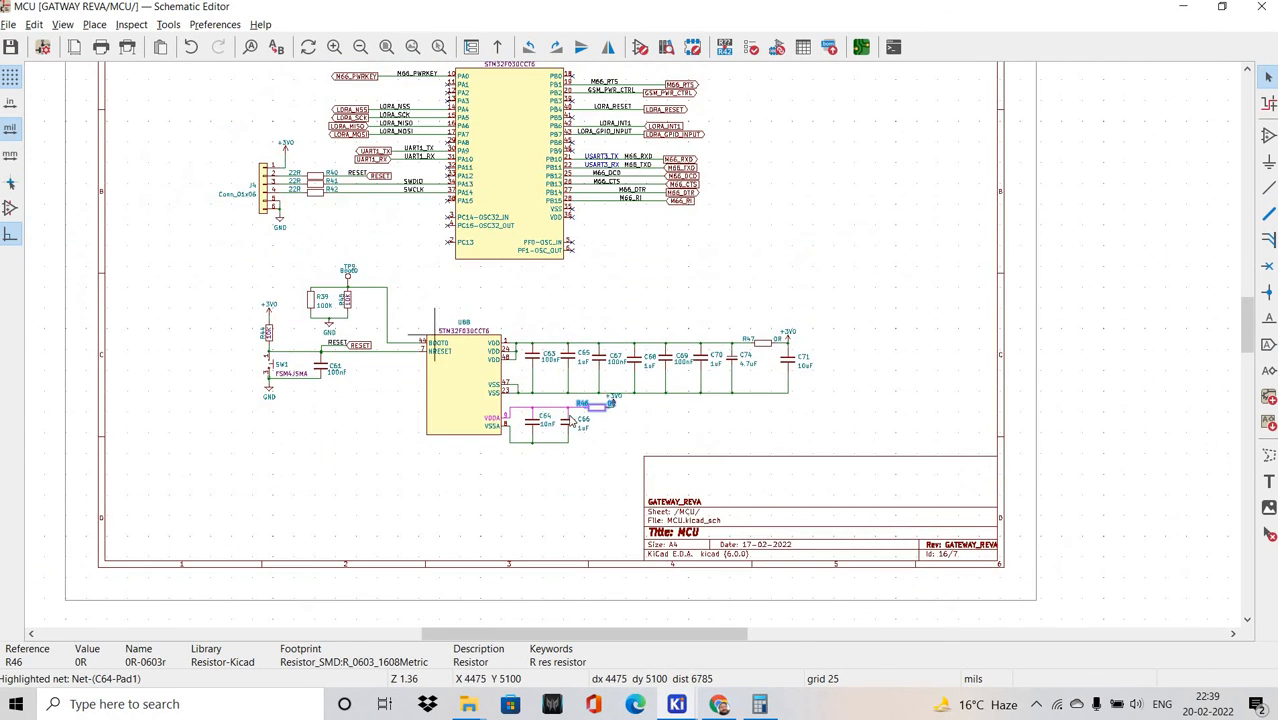
{"action": "scroll", "coordinate": [432, 342], "scroll_direction": "up", "scroll_amount": 3}
{"action": "middle_click_drag", "start_coordinate": [622, 402], "coordinate": [680, 397]}
{"action": "key", "text": "alt+Tab"}
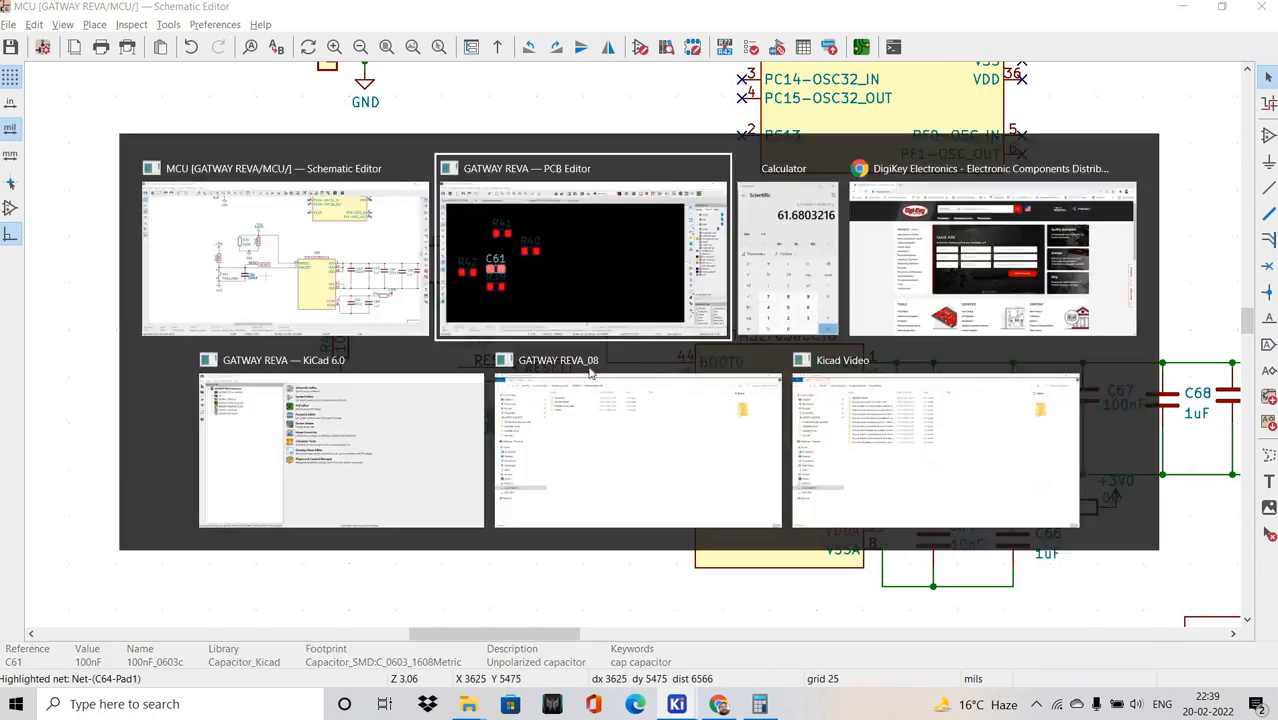
Bring C61's footprint to the MCU area and set it down below C64's reference label.
{"action": "scroll", "coordinate": [435, 418], "scroll_direction": "down", "scroll_amount": 4}
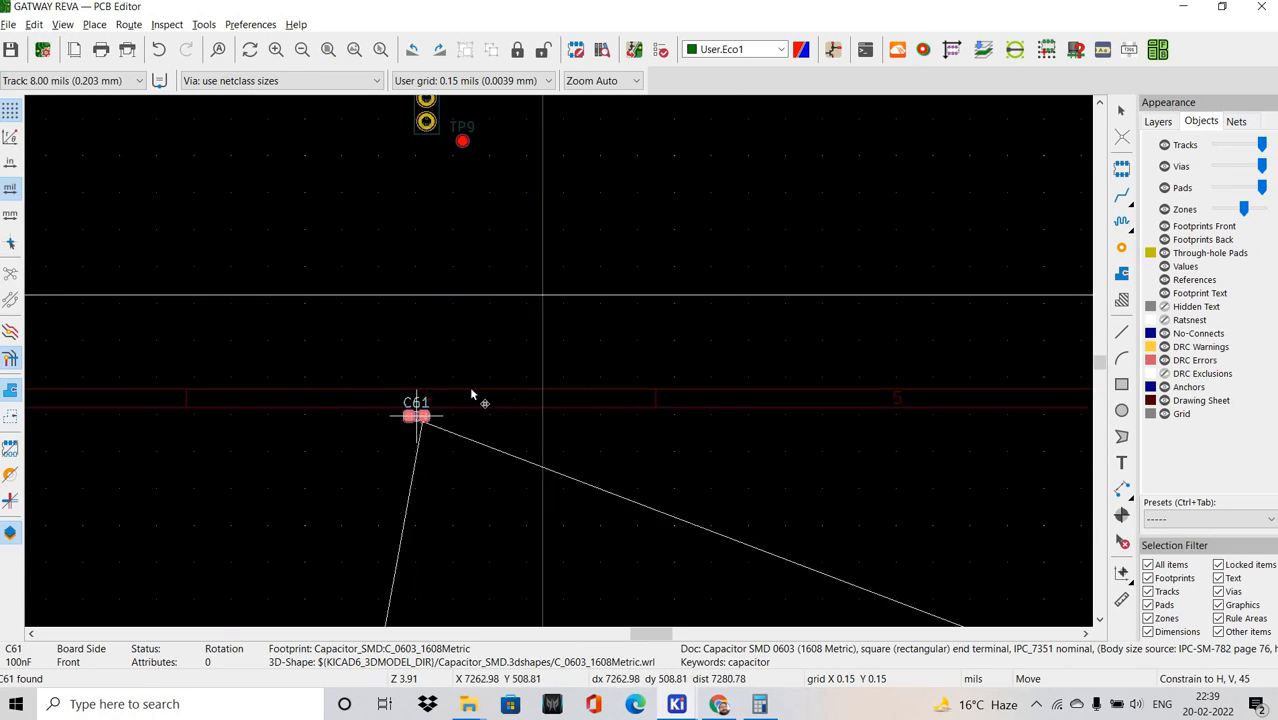
{"action": "scroll", "coordinate": [559, 365], "scroll_direction": "down", "scroll_amount": 2, "text": "shift"}
{"action": "scroll", "coordinate": [337, 405], "scroll_direction": "up", "scroll_amount": 4}
{"action": "scroll", "coordinate": [555, 379], "scroll_direction": "up", "scroll_amount": 5}
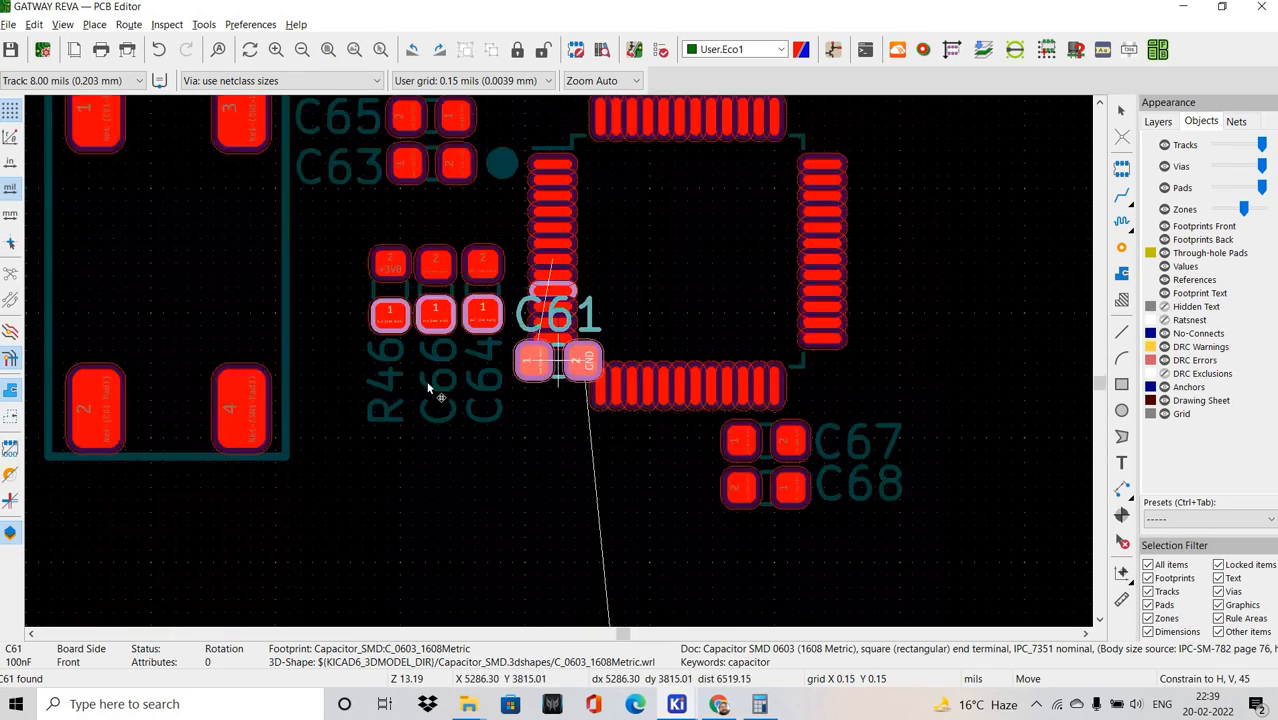
{"action": "scroll", "coordinate": [557, 360], "scroll_direction": "down", "scroll_amount": 3}
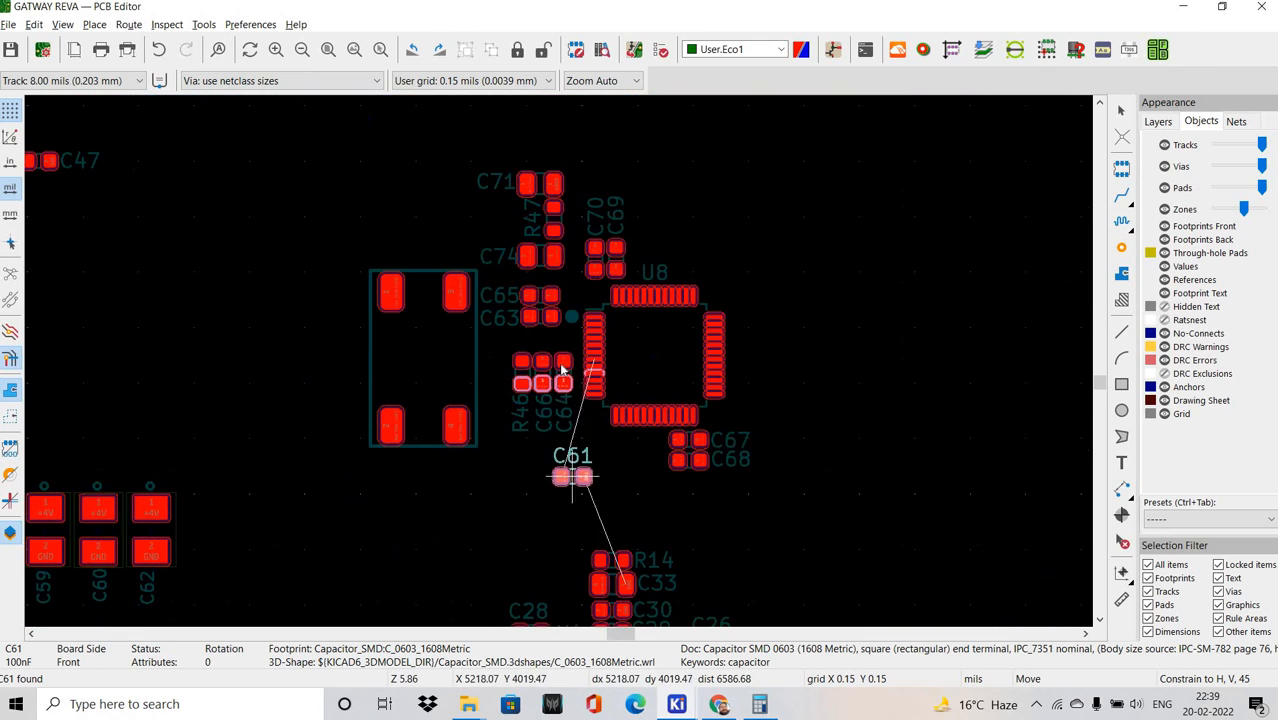
{"action": "scroll", "coordinate": [570, 471], "scroll_direction": "up", "scroll_amount": 3}
{"action": "left_click", "coordinate": [579, 380]}
Reposition the reference labels: C64 horizontally above its pads, R46 vertically left of its pads, and C66 horizontally below the pad row.
{"action": "scroll", "coordinate": [562, 364], "scroll_direction": "up", "scroll_amount": 1, "text": "shift"}
{"action": "scroll", "coordinate": [544, 372], "scroll_direction": "up", "scroll_amount": 1, "text": "shift"}
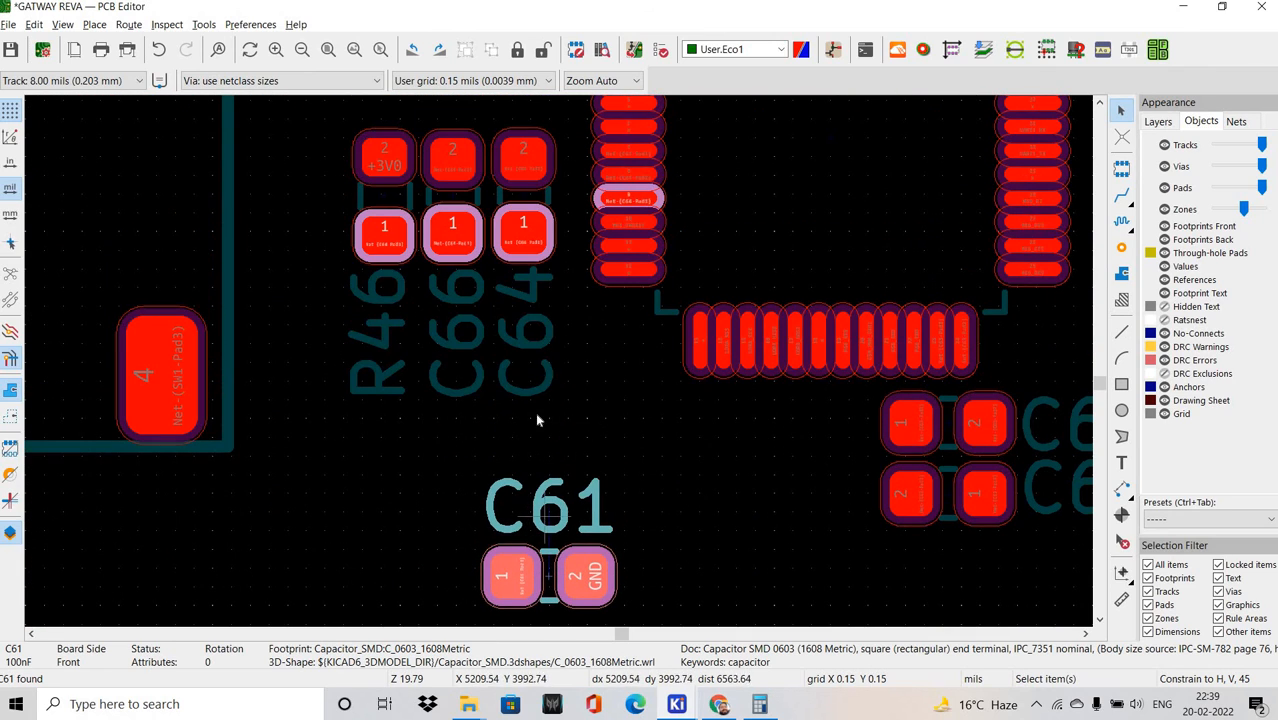
{"action": "scroll", "coordinate": [537, 391], "scroll_direction": "up", "scroll_amount": 1, "text": "shift"}
{"action": "left_click", "coordinate": [537, 391]}
{"action": "key", "text": "m"}
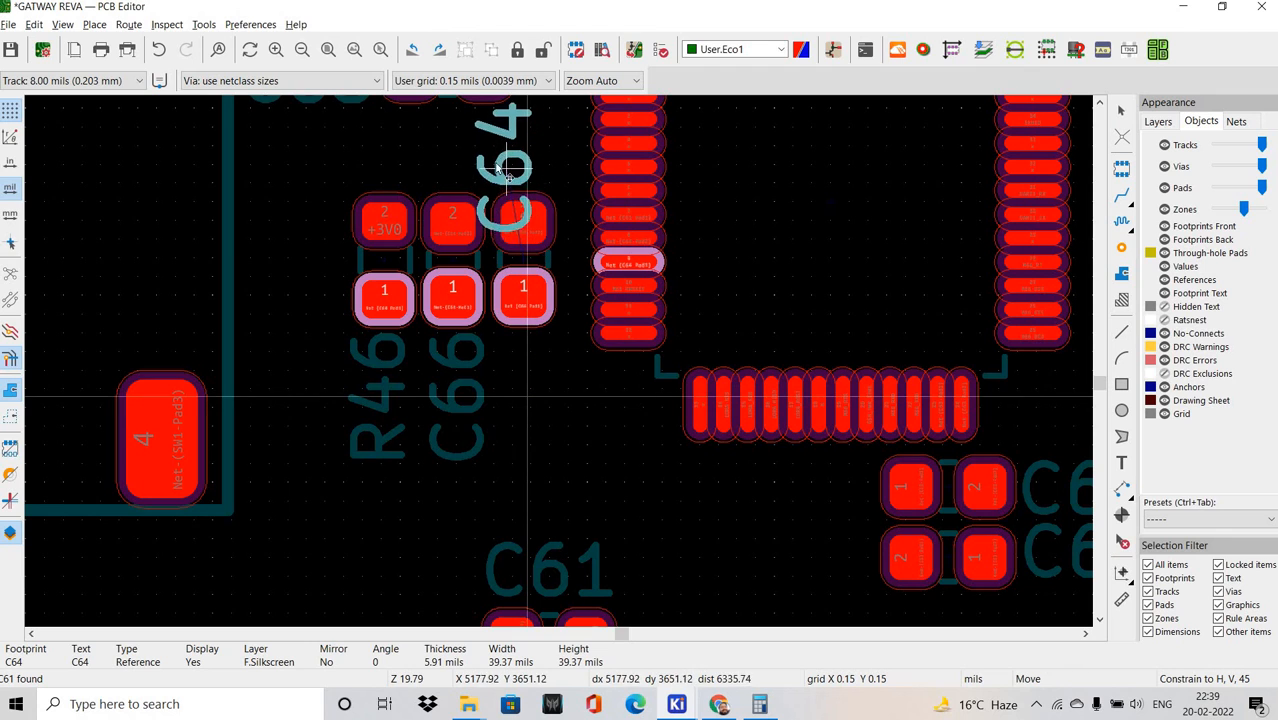
{"action": "left_click_drag", "start_coordinate": [378, 396], "coordinate": [342, 365]}
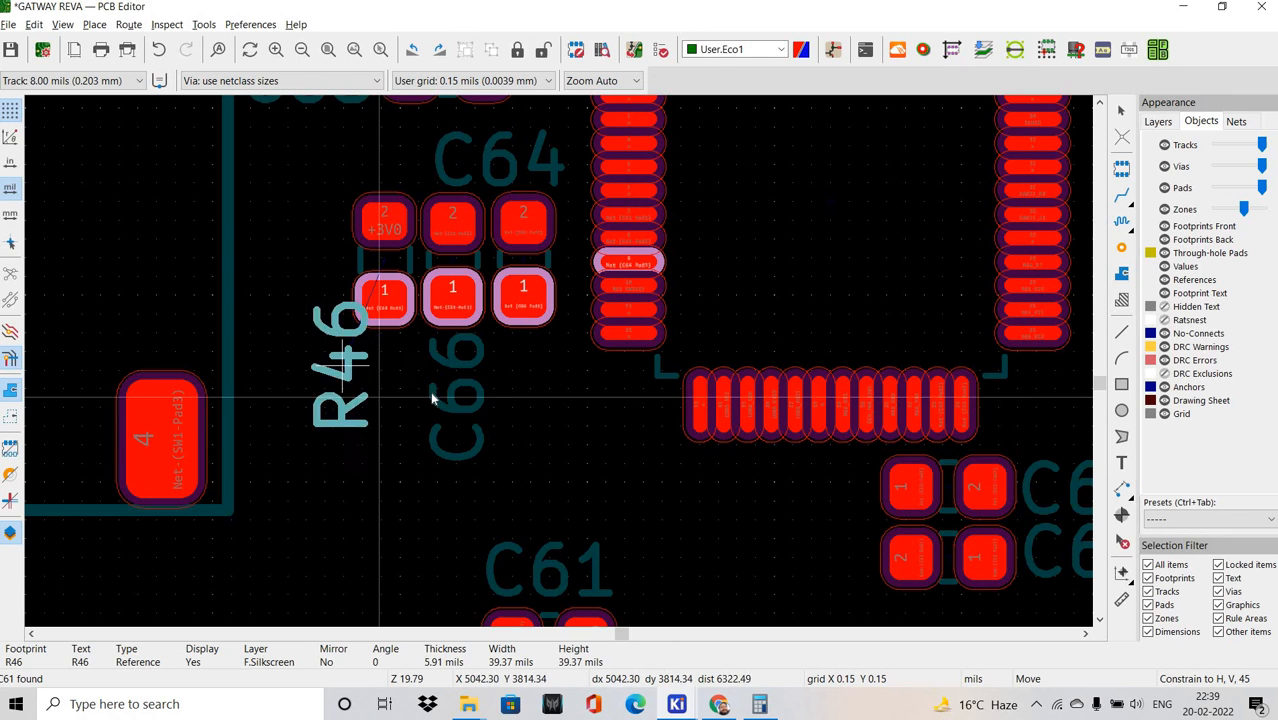
{"action": "key", "text": "r"}
{"action": "mouse_move", "coordinate": [450, 372]}
{"action": "left_mouse_down"}
{"action": "mouse_move", "coordinate": [456, 398]}
{"action": "mouse_move", "coordinate": [451, 350]}
{"action": "left_mouse_up"}
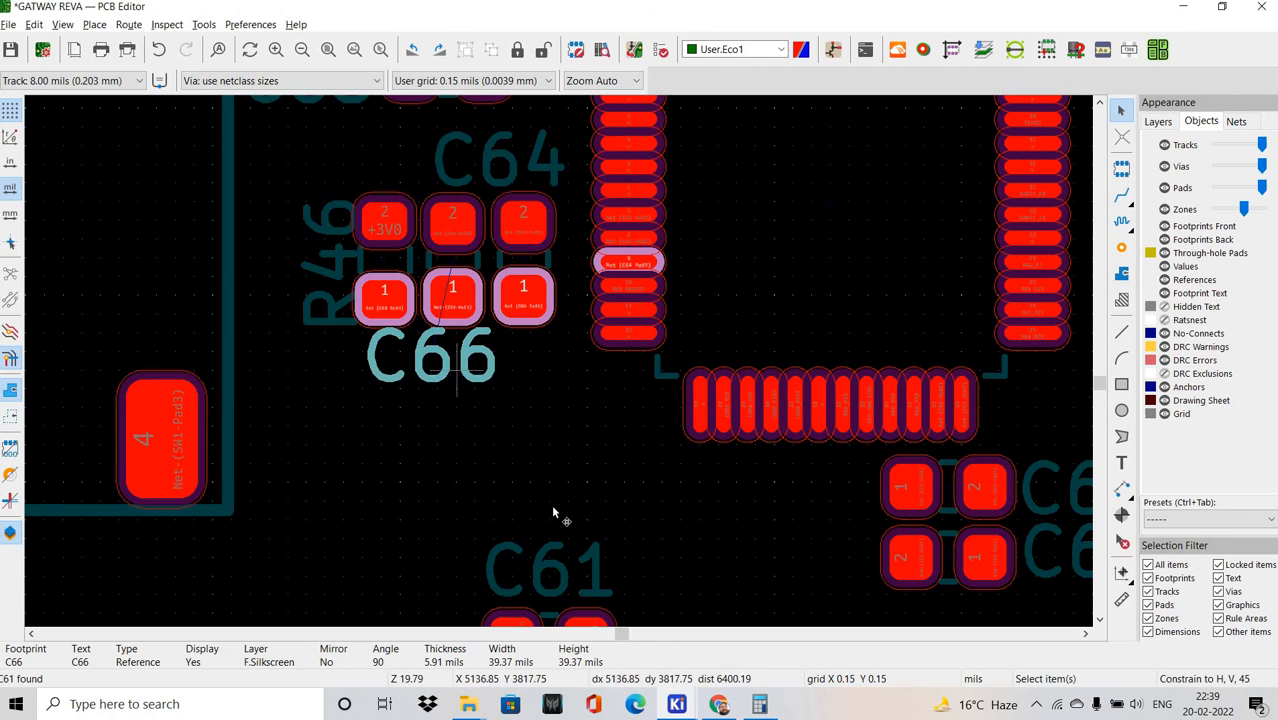
Rotate C61 by 180 degrees and place it below C66's label with its own label at its left, and save the board.
{"action": "scroll", "coordinate": [550, 504], "scroll_direction": "down", "scroll_amount": 2, "text": "shift"}
{"action": "left_click_drag", "start_coordinate": [546, 503], "coordinate": [398, 365]}
{"action": "scroll", "coordinate": [560, 420], "scroll_direction": "up", "scroll_amount": 2, "text": "shift"}
{"action": "key", "text": "r"}
{"action": "key", "text": "r"}
{"action": "scroll", "coordinate": [538, 450], "scroll_direction": "up", "scroll_amount": 1, "text": "shift"}
{"action": "scroll", "coordinate": [532, 460], "scroll_direction": "down", "scroll_amount": 2, "text": "shift"}
{"action": "left_click", "coordinate": [591, 392]}
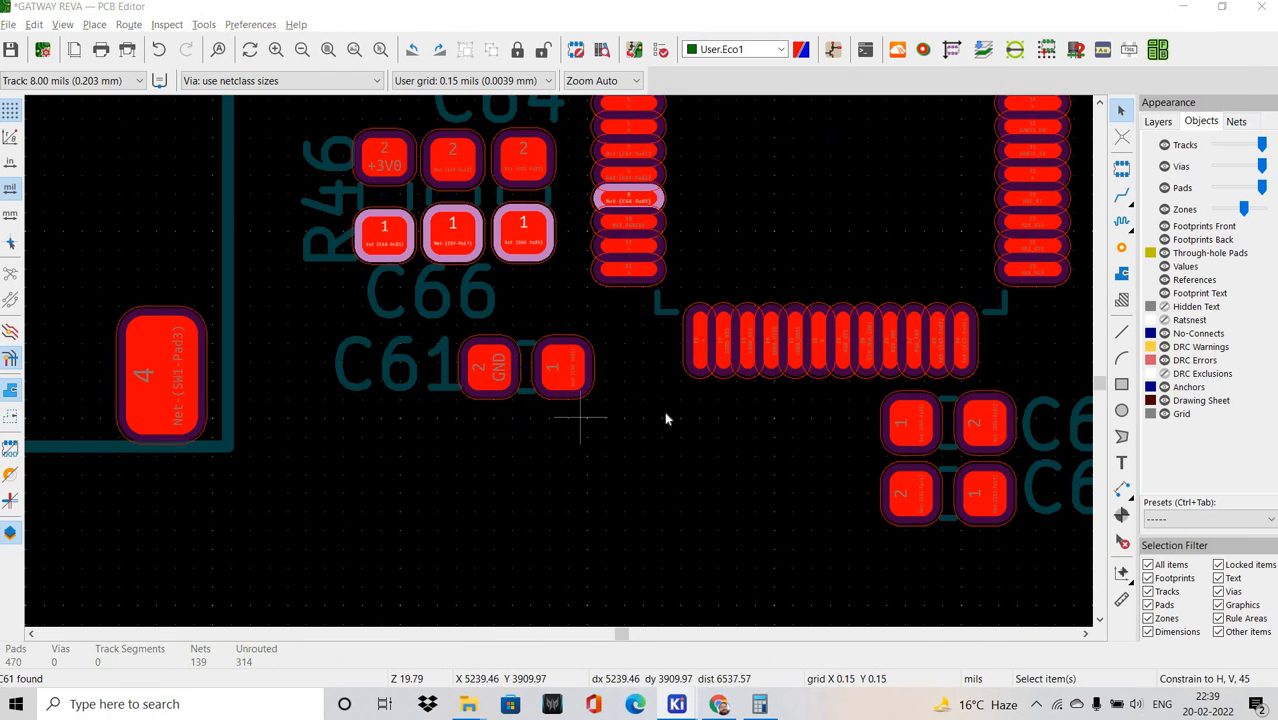
Find the 10K pull-up resistor R44 above SW1 in the MCU schematic and select it for placement on the board.
{"action": "key", "text": "alt+Tab"}
{"action": "middle_click_drag", "start_coordinate": [282, 293], "coordinate": [477, 378]}
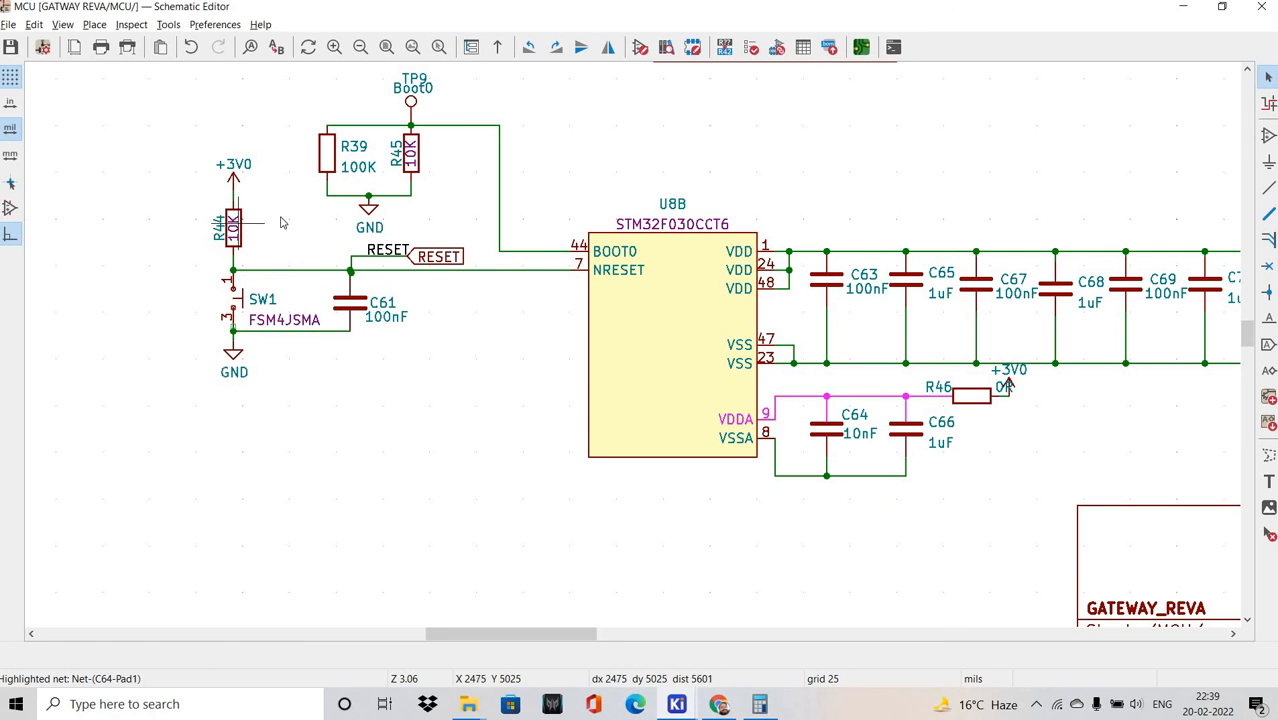
{"action": "key", "text": "alt+Tab"}
{"action": "scroll", "coordinate": [560, 368], "scroll_direction": "down", "scroll_amount": 3}
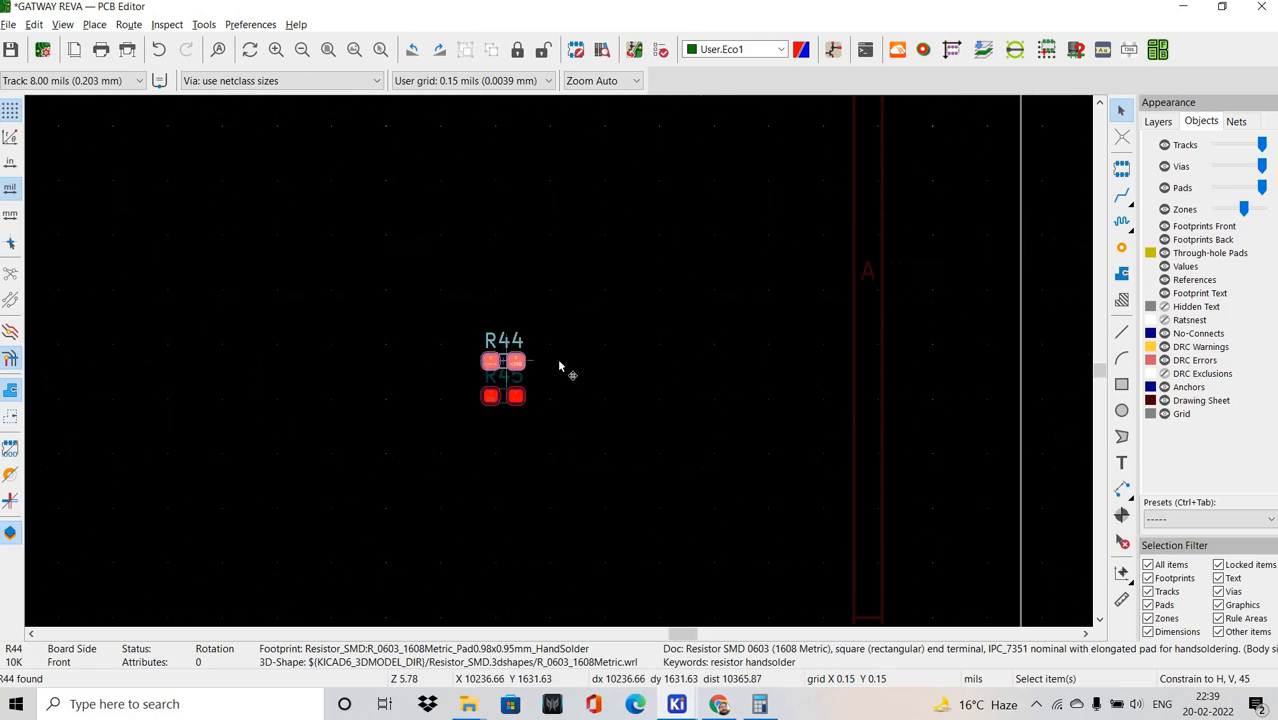
Bring R44's footprint to the MCU area and set it down just above the SW1 outline, over the switch's pad 1.
{"action": "key", "text": "m"}
{"action": "scroll", "coordinate": [570, 363], "scroll_direction": "down", "scroll_amount": 5}
{"action": "scroll", "coordinate": [395, 313], "scroll_direction": "up", "scroll_amount": 4}
{"action": "scroll", "coordinate": [786, 470], "scroll_direction": "up", "scroll_amount": 5}
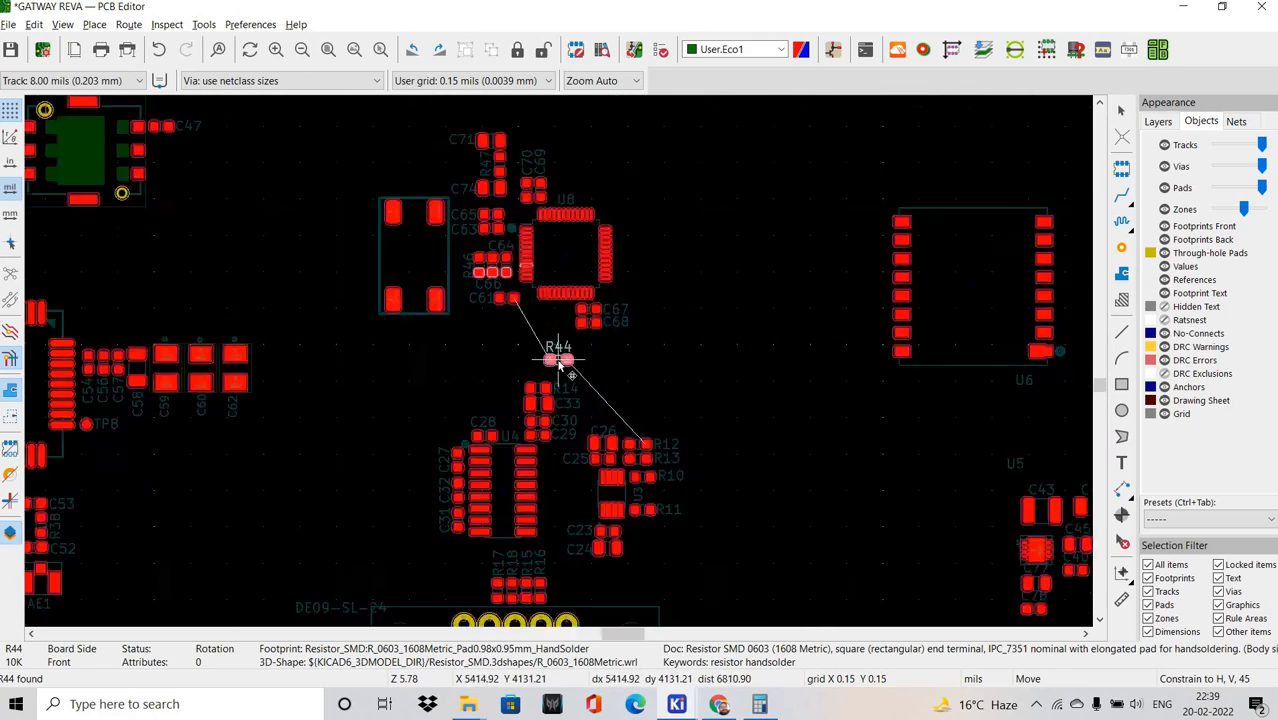
{"action": "scroll", "coordinate": [590, 356], "scroll_direction": "up", "scroll_amount": 5}
{"action": "scroll", "coordinate": [542, 342], "scroll_direction": "down", "scroll_amount": 3}
{"action": "scroll", "coordinate": [550, 356], "scroll_direction": "up", "scroll_amount": 3}
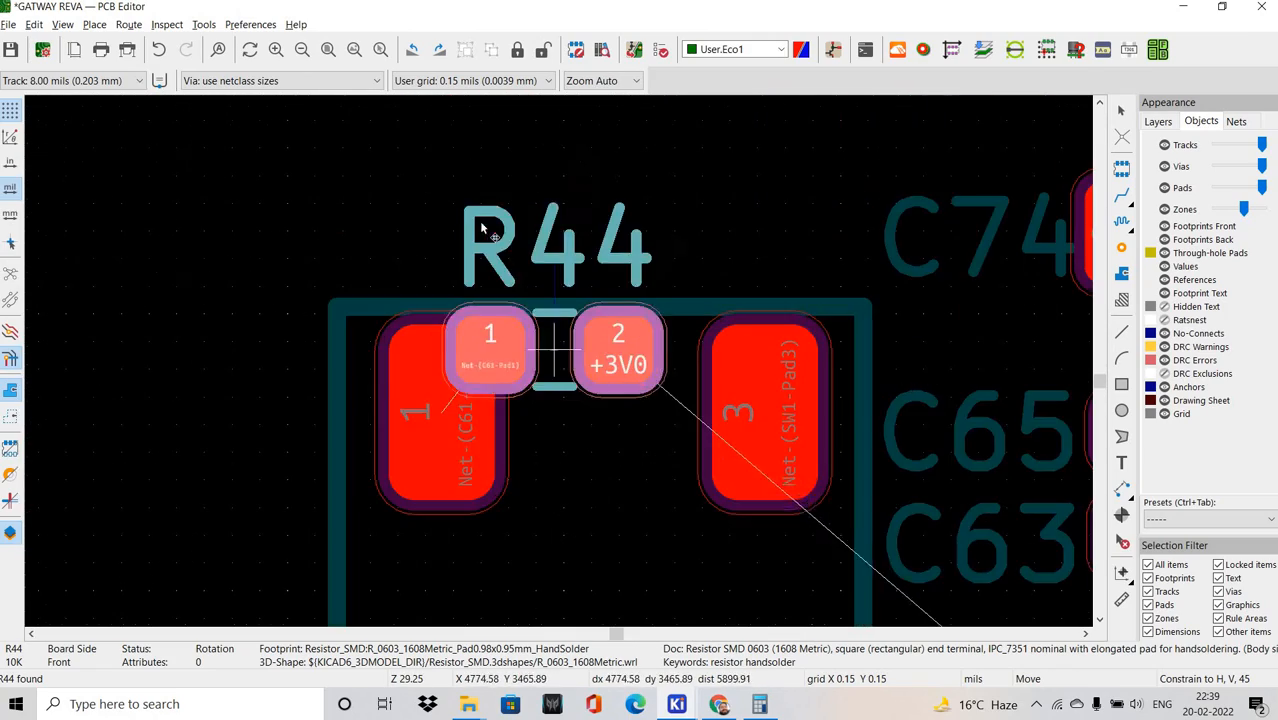
{"action": "left_click", "coordinate": [485, 248]}
{"action": "scroll", "coordinate": [583, 385], "scroll_direction": "down", "scroll_amount": 5}
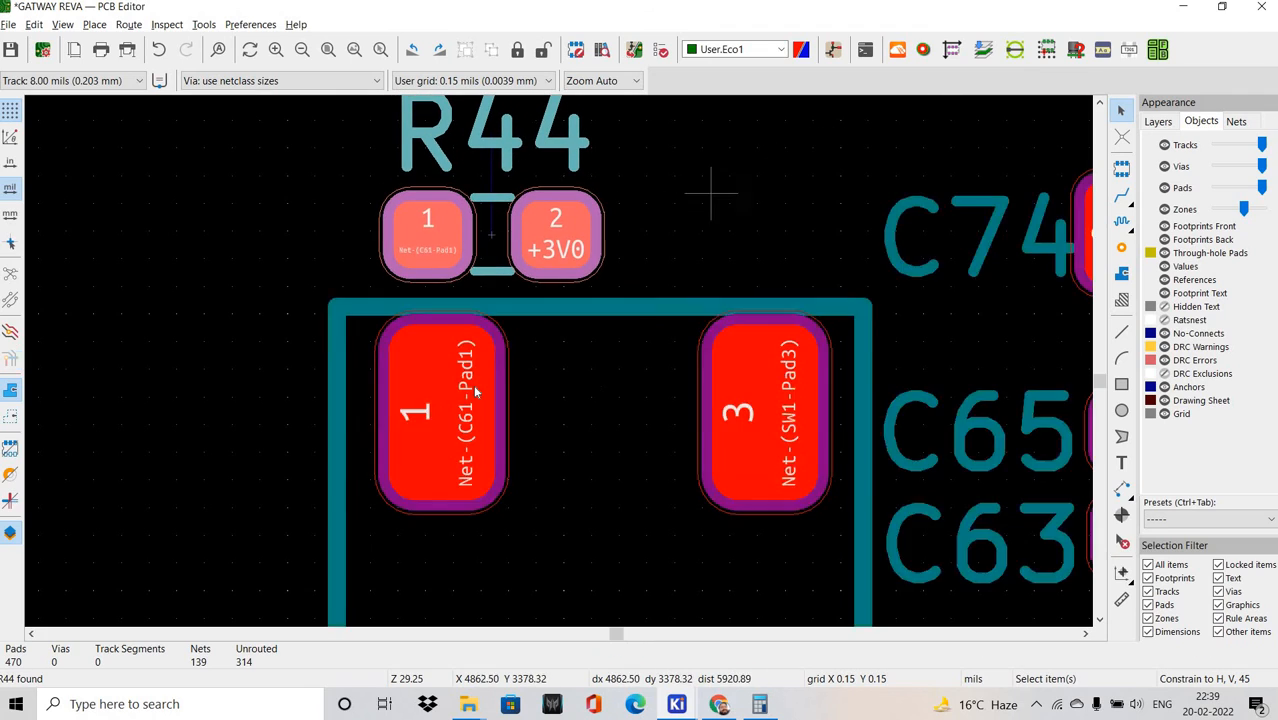
Highlight the C61 pad 1 net, and shift the R46, C66 and C64 footprints together slightly downward beside U8.
{"action": "scroll", "coordinate": [600, 420], "scroll_direction": "up", "scroll_amount": 2}
{"action": "scroll", "coordinate": [574, 423], "scroll_direction": "down", "scroll_amount": 3}
{"action": "scroll", "coordinate": [606, 381], "scroll_direction": "up", "scroll_amount": 3}
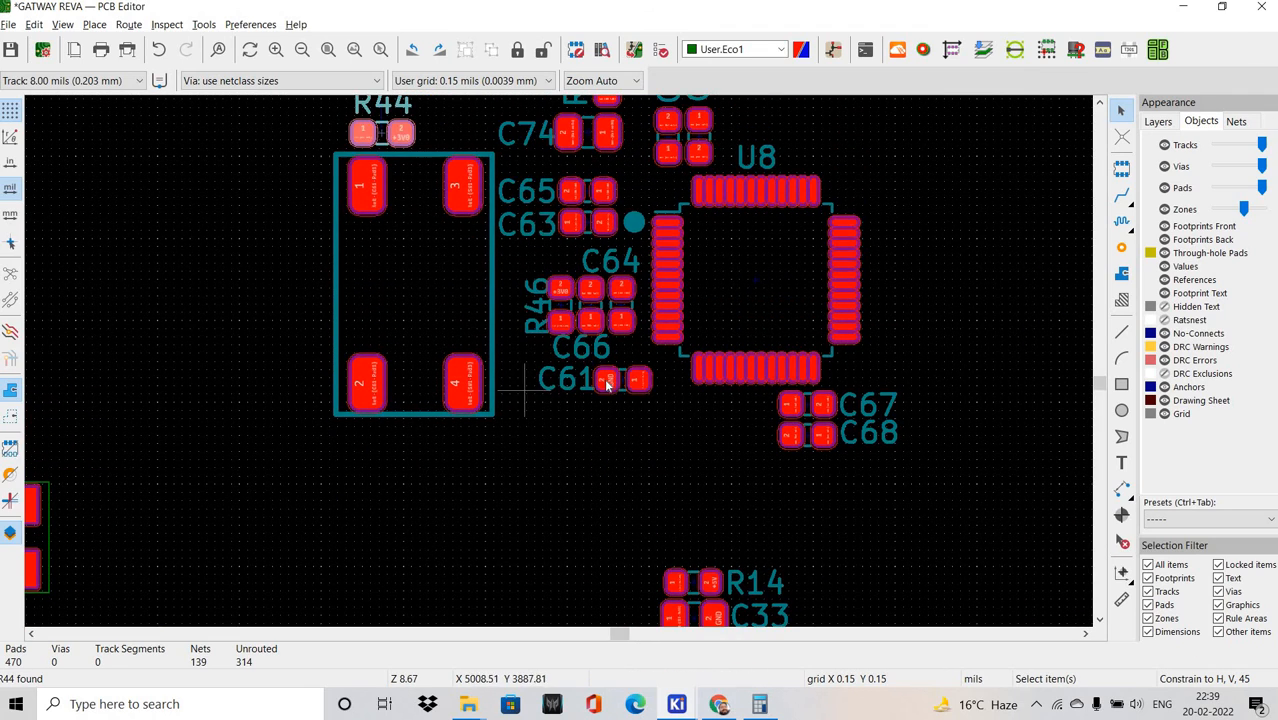
{"action": "scroll", "coordinate": [659, 374], "scroll_direction": "up", "scroll_amount": 1}
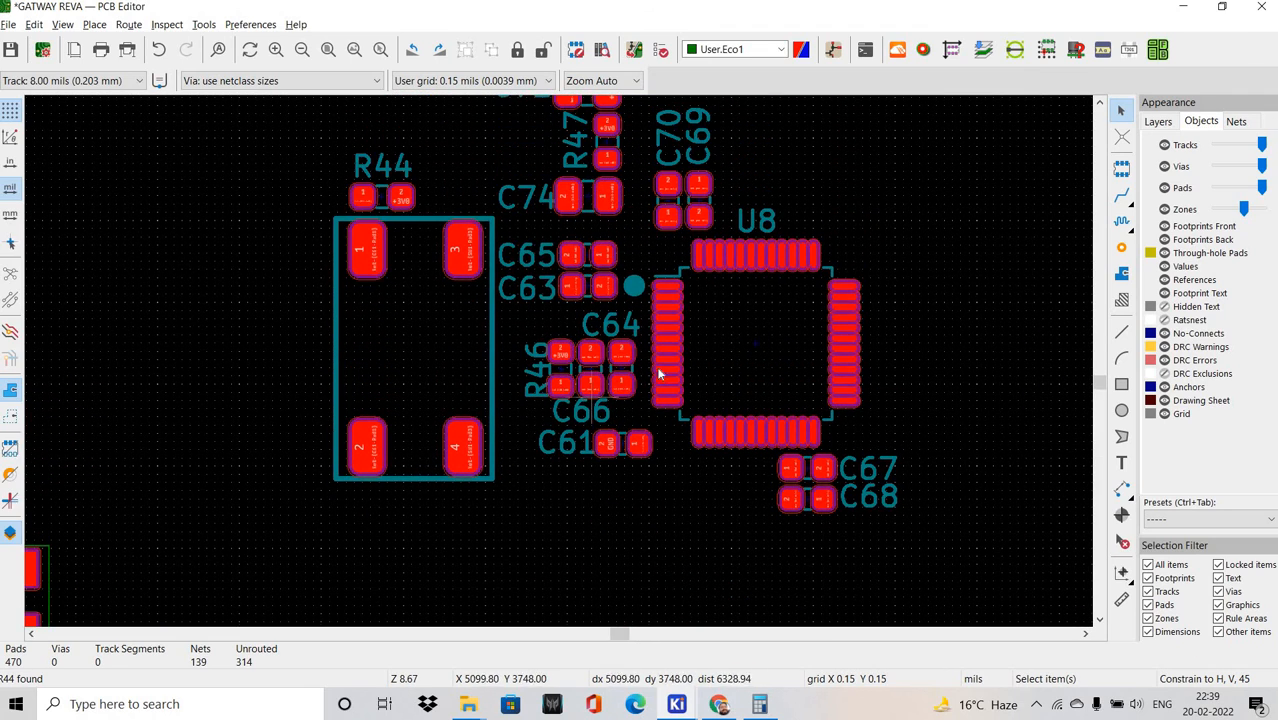
{"action": "scroll", "coordinate": [565, 407], "scroll_direction": "up", "scroll_amount": 2}
{"action": "left_click", "coordinate": [561, 400]}
{"action": "scroll", "coordinate": [578, 370], "scroll_direction": "up", "scroll_amount": 2}
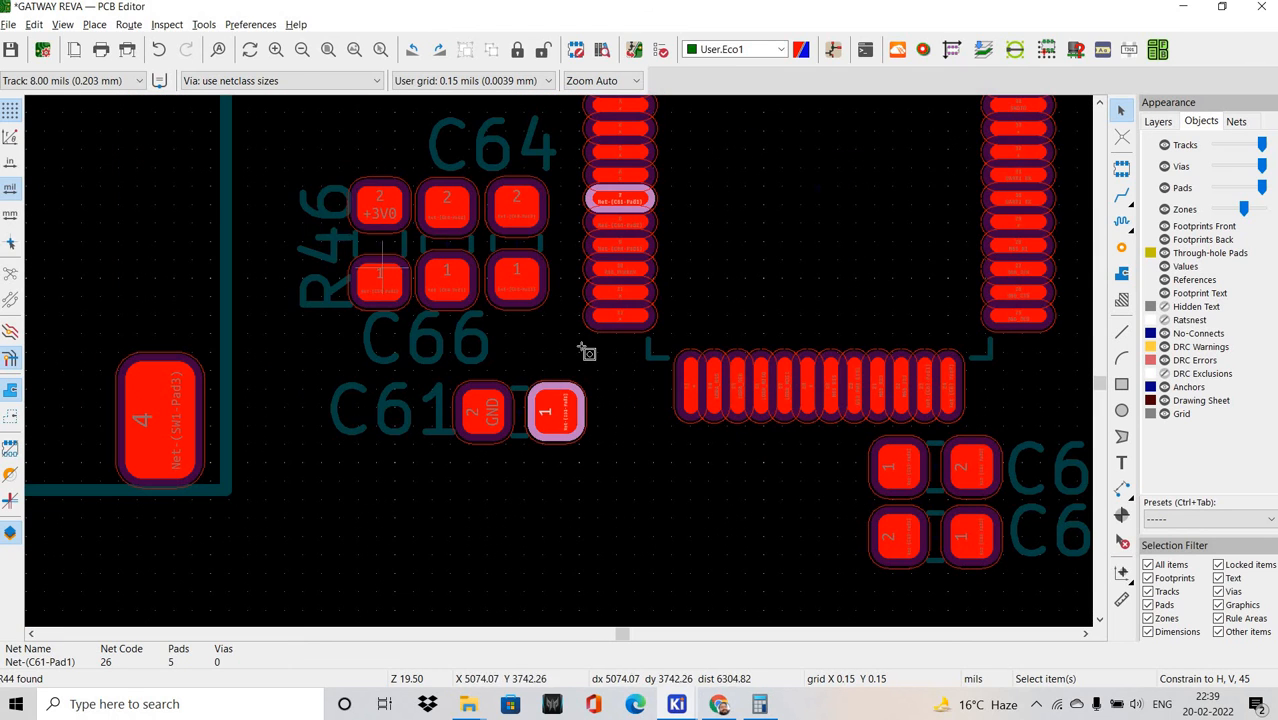
{"action": "left_click_drag", "start_coordinate": [504, 294], "coordinate": [542, 317]}
{"action": "left_click_drag", "start_coordinate": [514, 260], "coordinate": [514, 278]}
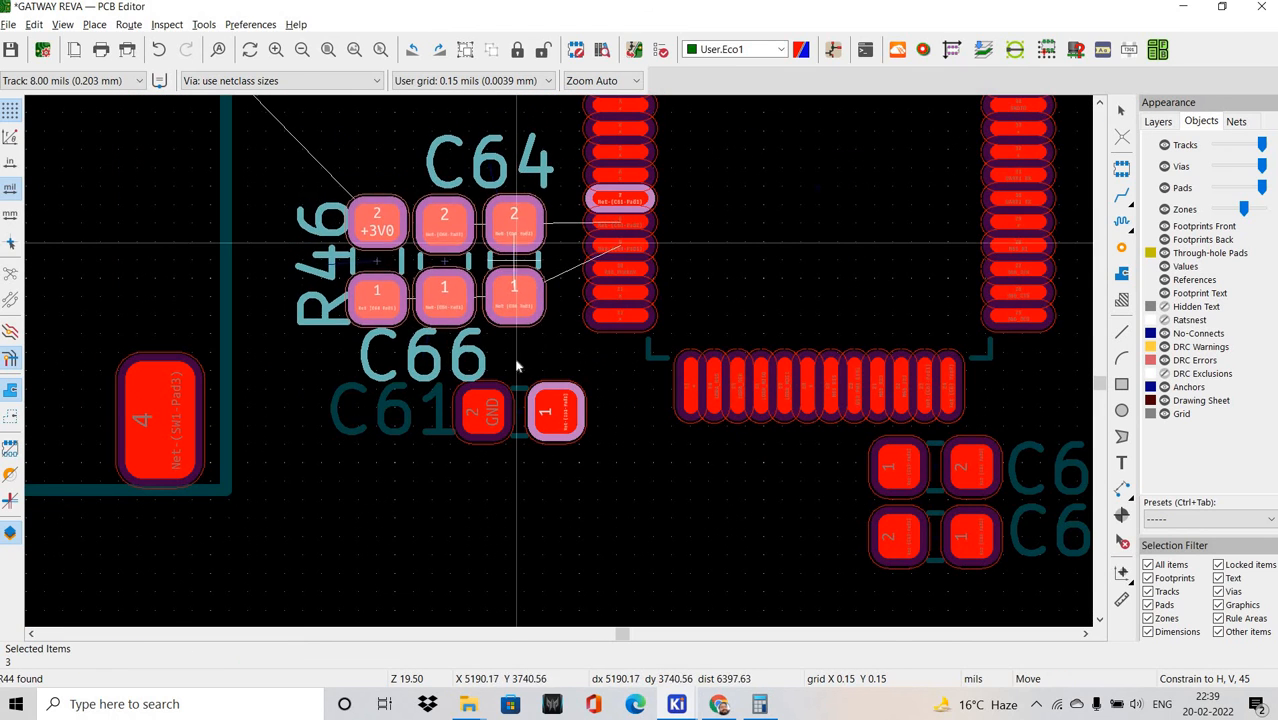
{"action": "left_click", "coordinate": [557, 310]}
Move C61 up to just below C63, and turn the C64 and C66 reference labels vertical below their pads.
{"action": "left_click_drag", "start_coordinate": [516, 406], "coordinate": [408, 249]}
{"action": "scroll", "coordinate": [408, 251], "scroll_direction": "up", "scroll_amount": 2, "text": "shift"}
{"action": "key", "text": "m"}
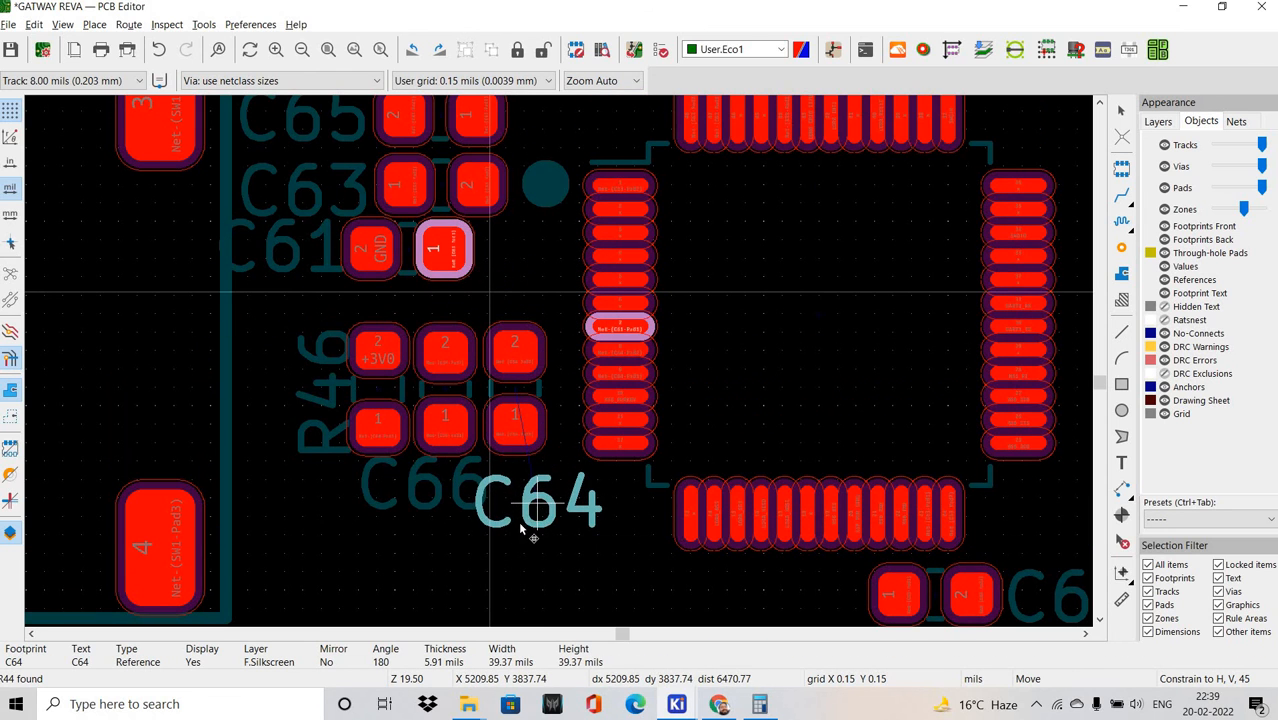
{"action": "key", "text": "r"}
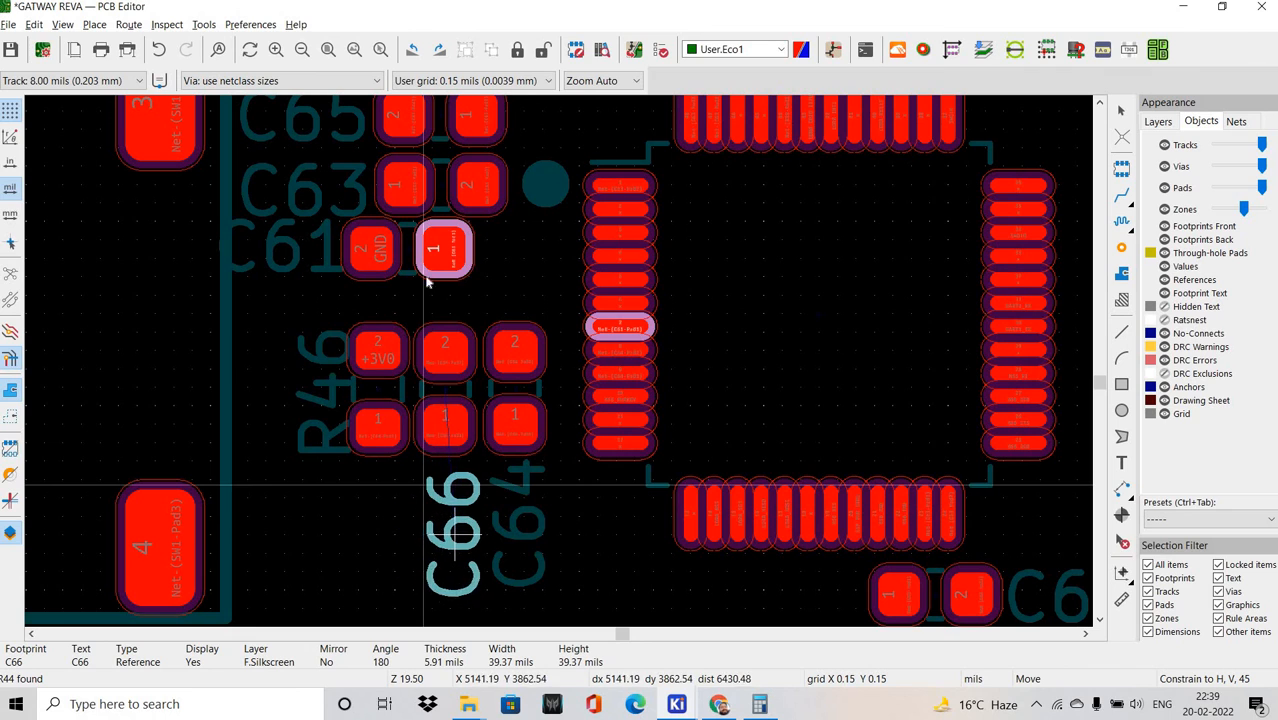
Place C61 directly above the R46, C66 and C64 row near U8's NRESET pad, and save the board.
{"action": "left_click_drag", "start_coordinate": [451, 273], "coordinate": [376, 257]}
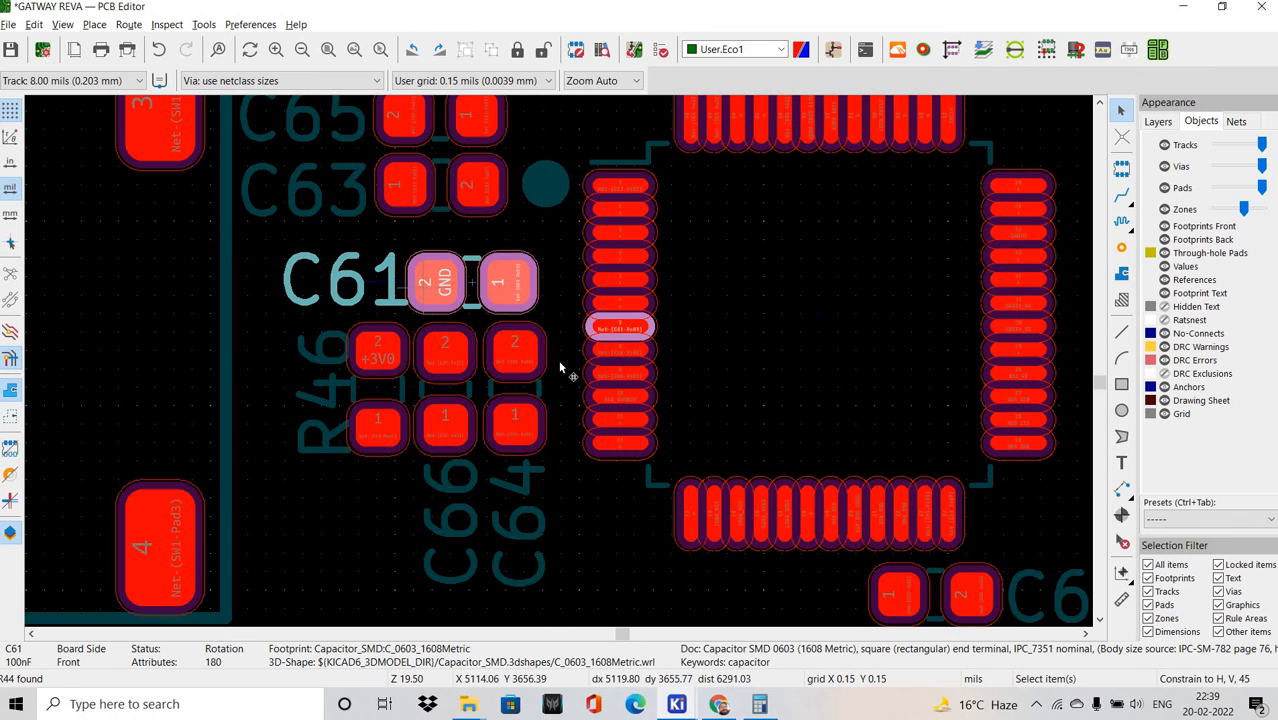
{"action": "scroll", "coordinate": [616, 600], "scroll_direction": "down", "scroll_amount": 2}
{"action": "left_click", "coordinate": [562, 513]}
{"action": "middle_click_drag", "start_coordinate": [599, 462], "coordinate": [547, 453]}
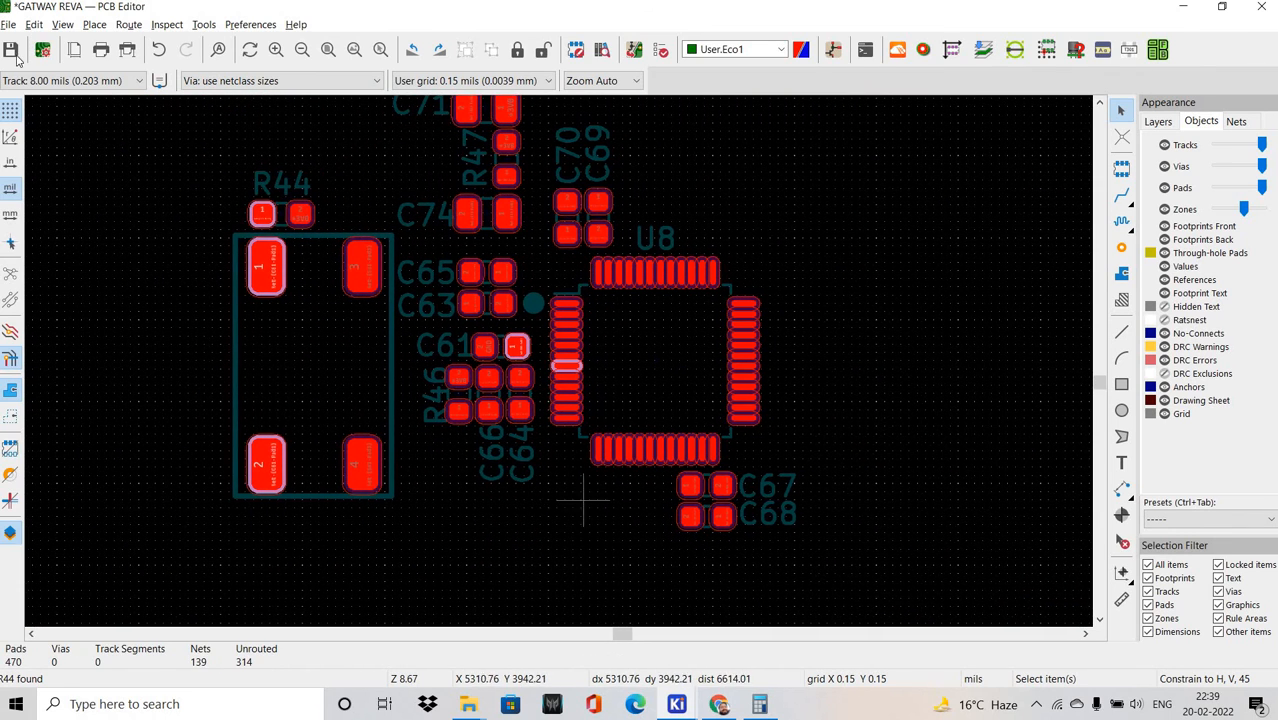
{"action": "scroll", "coordinate": [722, 377], "scroll_direction": "down", "scroll_amount": 3}
{"action": "middle_click_drag", "start_coordinate": [874, 386], "coordinate": [710, 354]}
Find the six-pin connector J4 in the MCU schematic and select it for placement on the board.
{"action": "key", "text": "alt+Tab"}
{"action": "scroll", "coordinate": [706, 412], "scroll_direction": "down", "scroll_amount": 5}
{"action": "scroll", "coordinate": [858, 530], "scroll_direction": "up", "scroll_amount": 2}
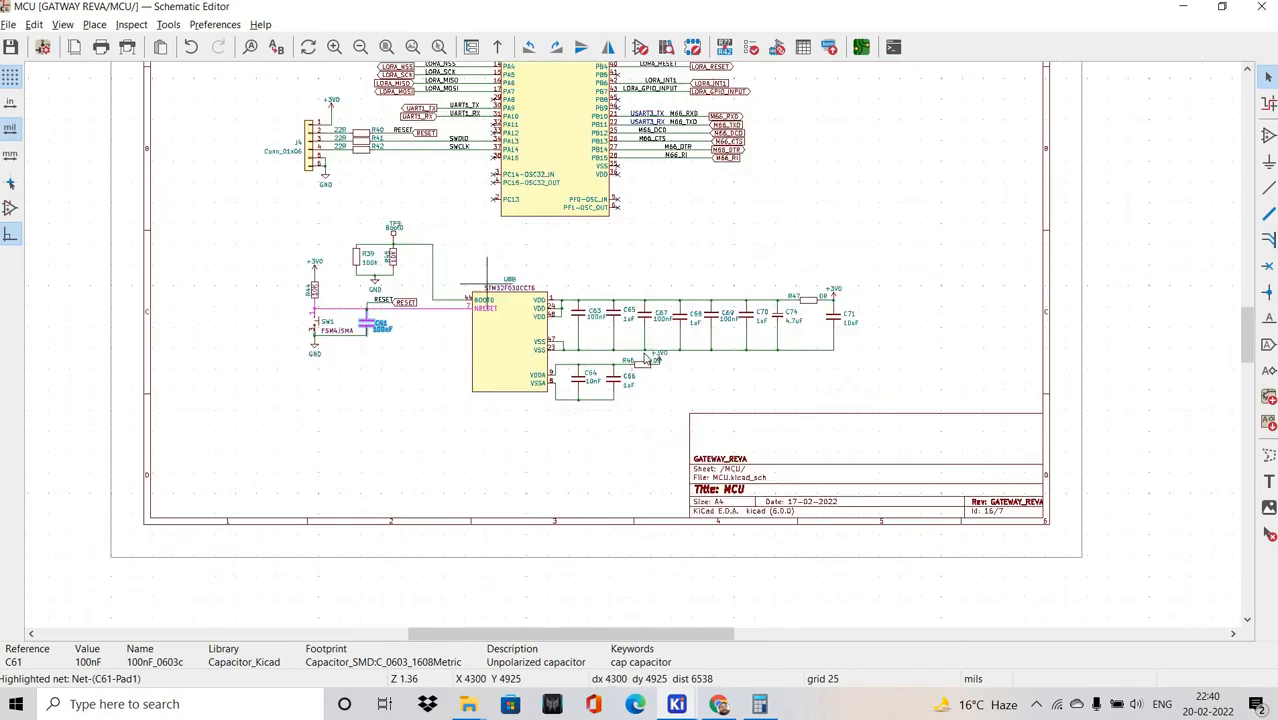
{"action": "scroll", "coordinate": [700, 380], "scroll_direction": "up", "scroll_amount": 1}
{"action": "scroll", "coordinate": [680, 362], "scroll_direction": "up", "scroll_amount": 4}
{"action": "left_click", "coordinate": [679, 353]}
{"action": "key", "text": "alt+Tab"}
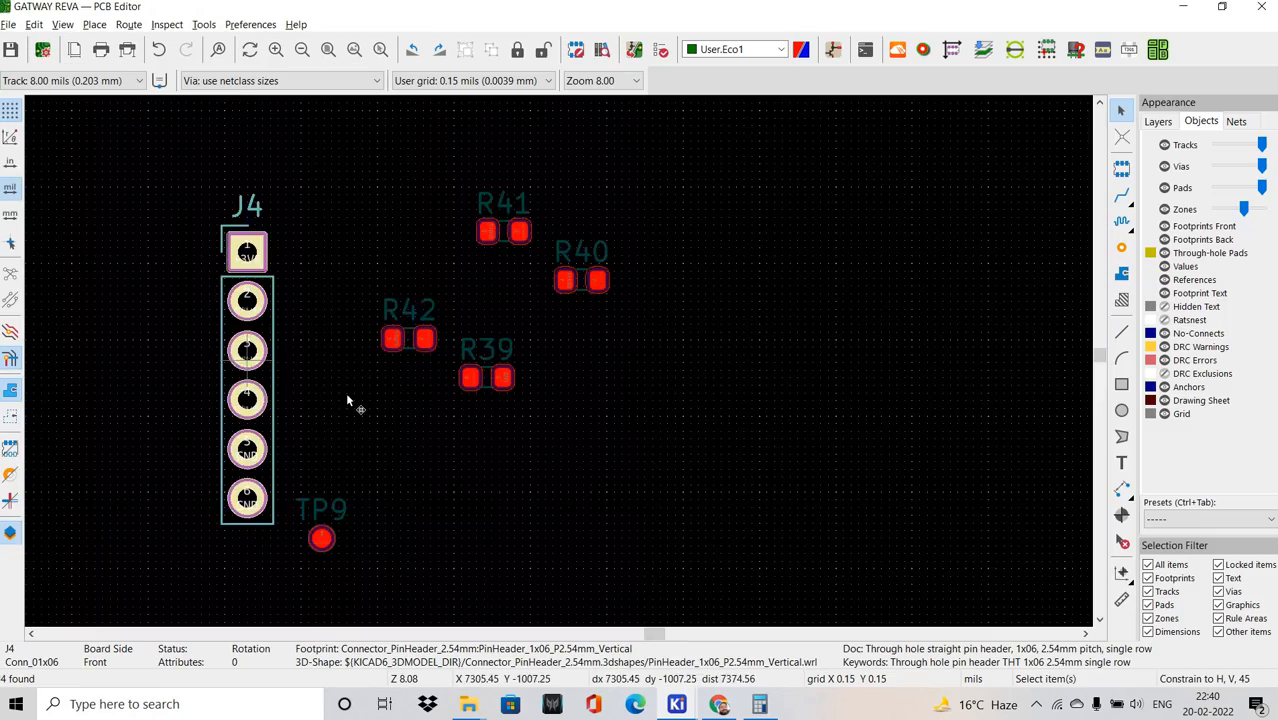
Bring the J4 pin header's footprint from outside the sheet to the area above U8.
{"action": "scroll", "coordinate": [540, 360], "scroll_direction": "down", "scroll_amount": 2}
{"action": "key", "text": "m"}
{"action": "scroll", "coordinate": [568, 358], "scroll_direction": "down", "scroll_amount": 7}
{"action": "scroll", "coordinate": [500, 440], "scroll_direction": "down", "scroll_amount": 3, "text": "shift"}
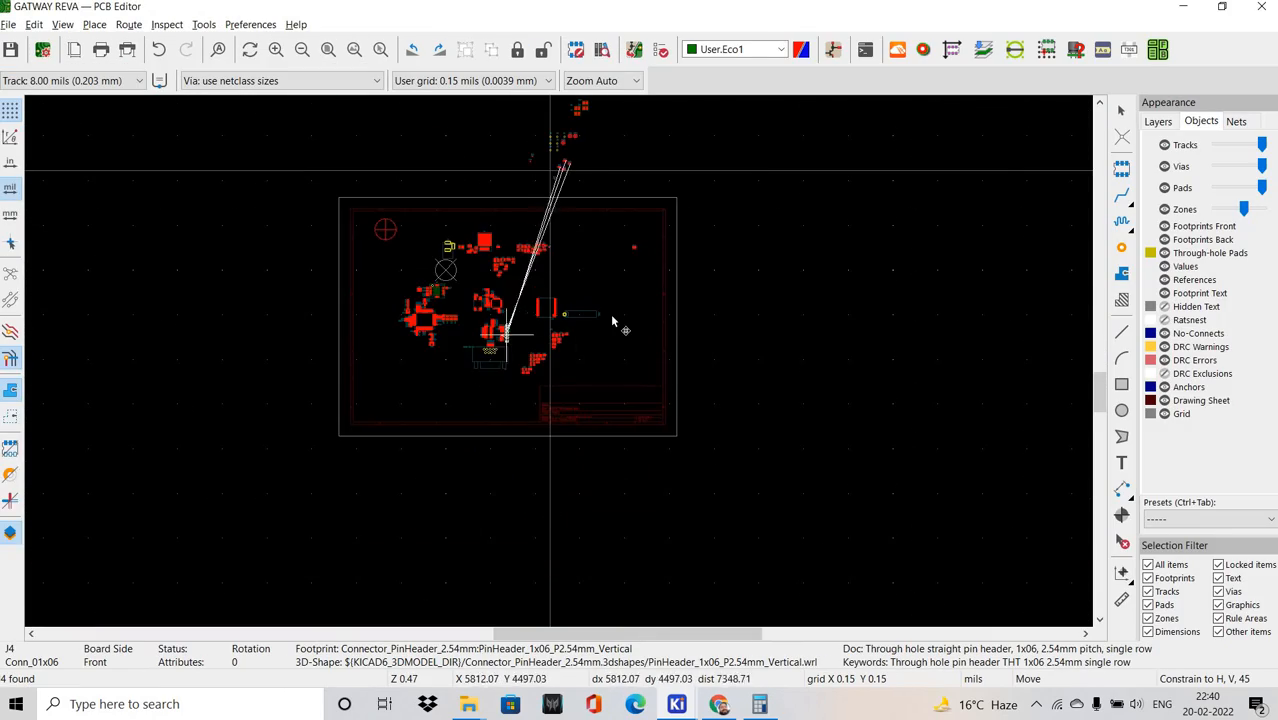
{"action": "scroll", "coordinate": [470, 275], "scroll_direction": "up", "scroll_amount": 5}
{"action": "scroll", "coordinate": [538, 368], "scroll_direction": "up", "scroll_amount": 5}
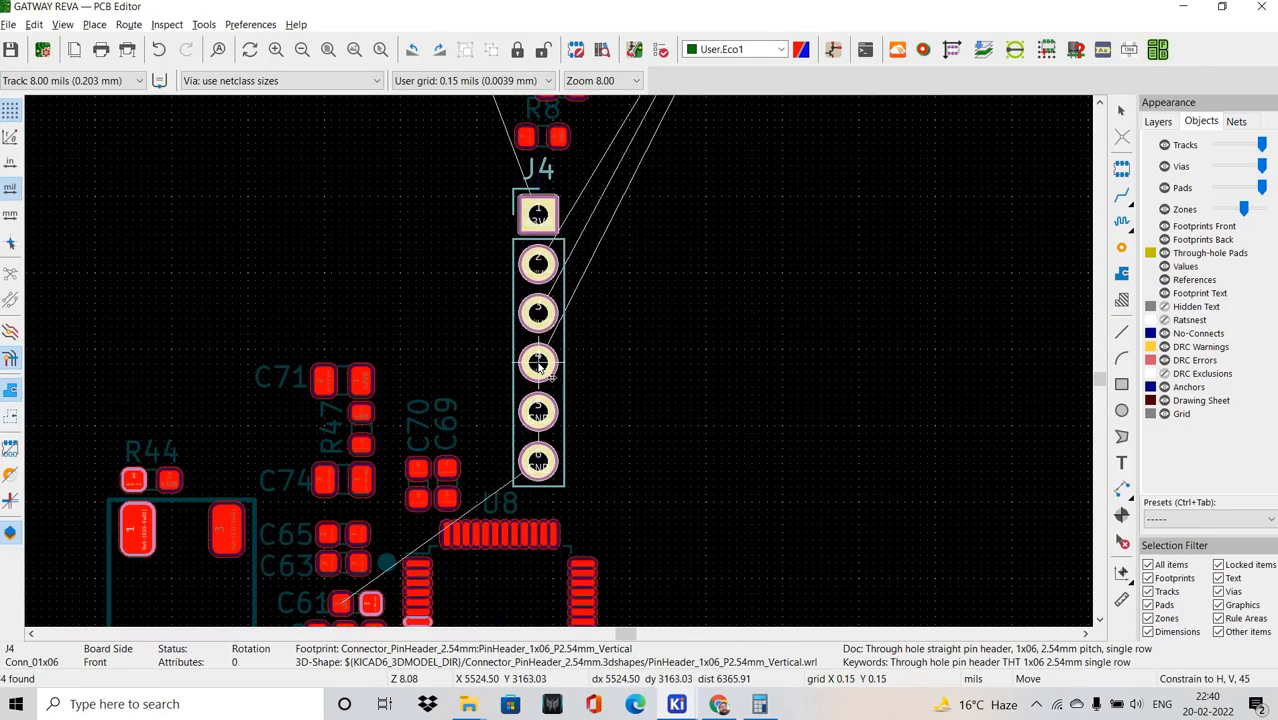
Rotate J4 by 90 degrees and set the header down horizontally above U8, between R8 and C71.
{"action": "key", "text": "r"}
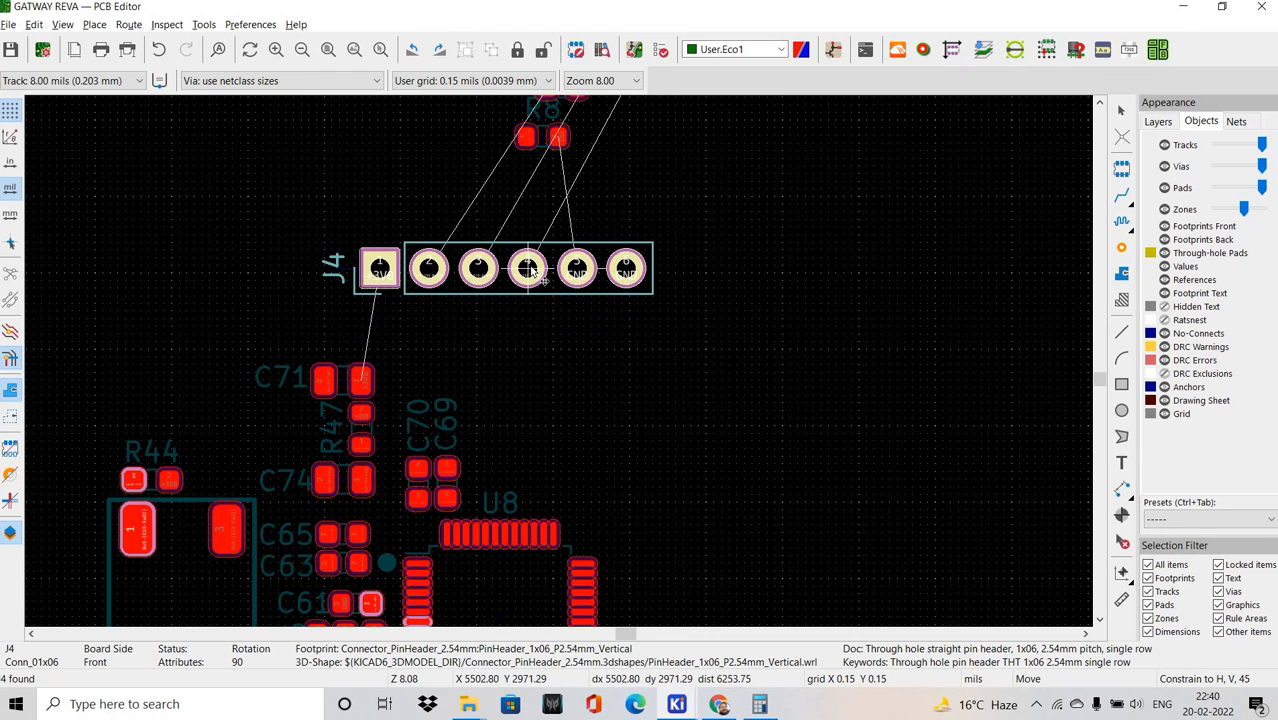
{"action": "left_click", "coordinate": [530, 266]}
{"action": "left_click", "coordinate": [530, 343]}
{"action": "left_click", "coordinate": [530, 265]}
{"action": "key", "text": "m"}
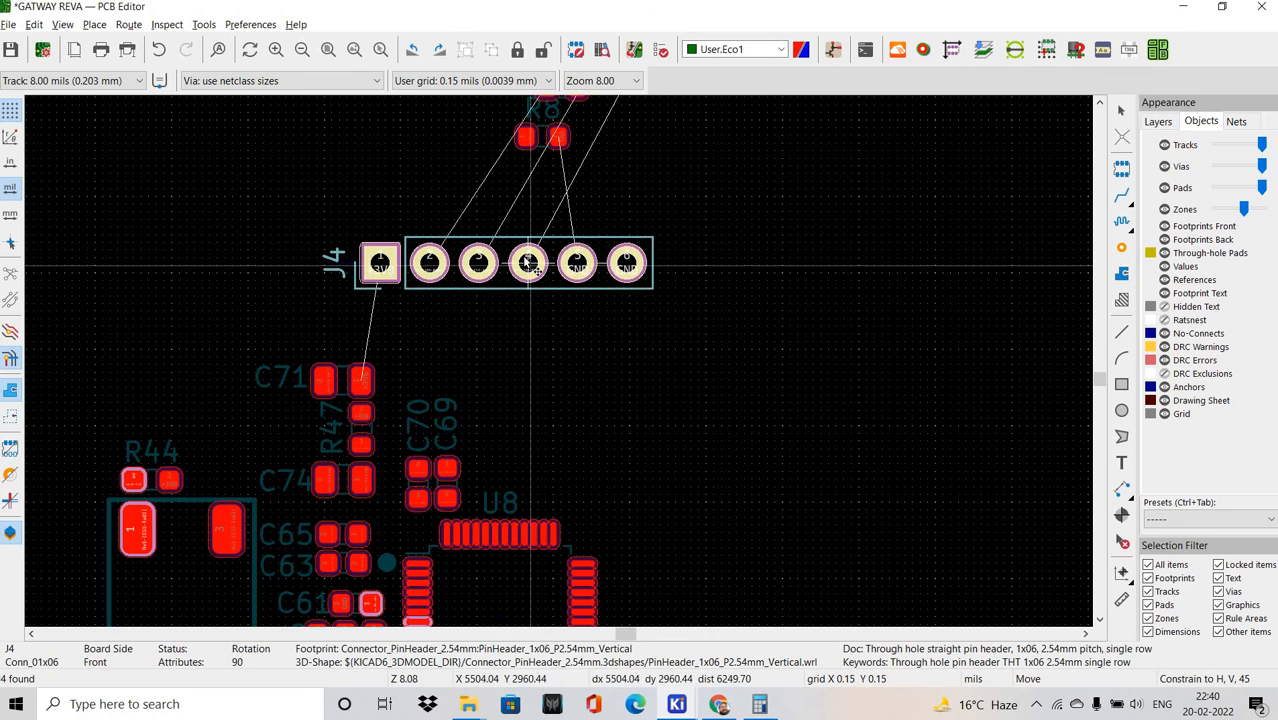
{"action": "left_click", "coordinate": [539, 349]}
{"action": "left_click", "coordinate": [537, 348]}
{"action": "scroll", "coordinate": [550, 340], "scroll_direction": "down", "scroll_amount": 5}
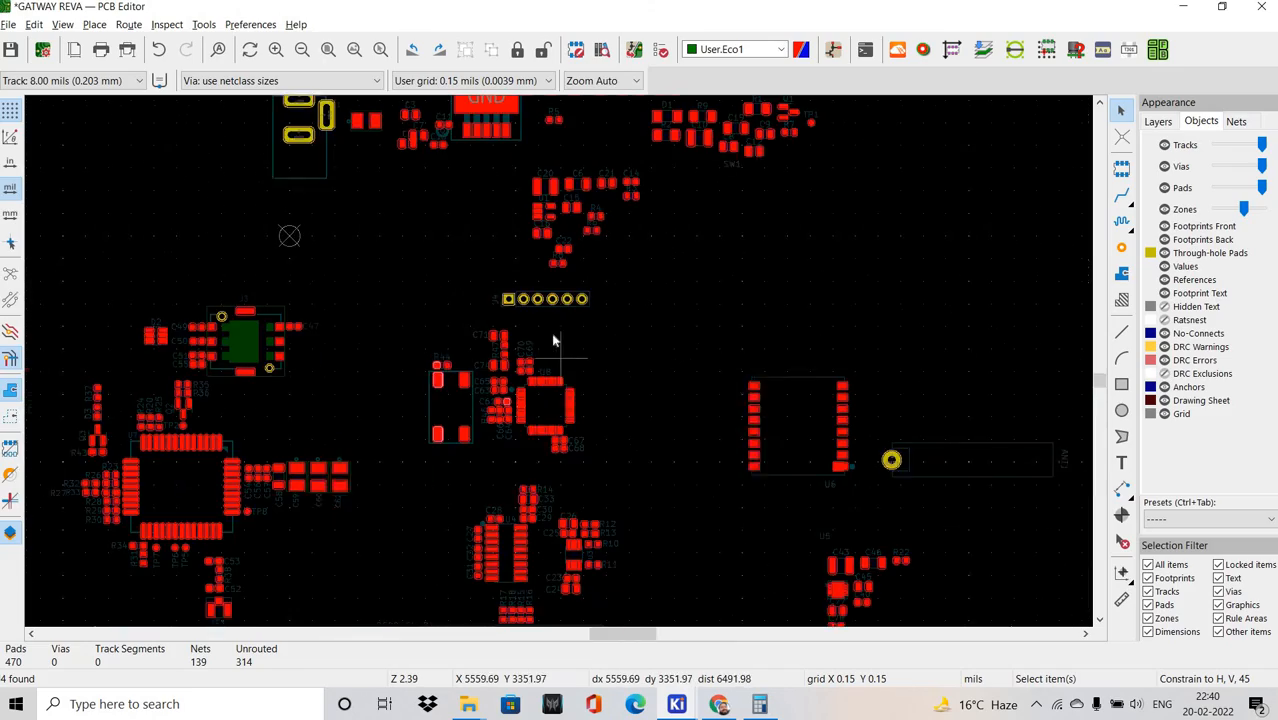
Select the 22R resistor R42 on the SWCLK line in the schematic and bring its footprint below J4.
{"action": "key", "text": "alt+Tab"}
{"action": "scroll", "coordinate": [699, 434], "scroll_direction": "down", "scroll_amount": 3}
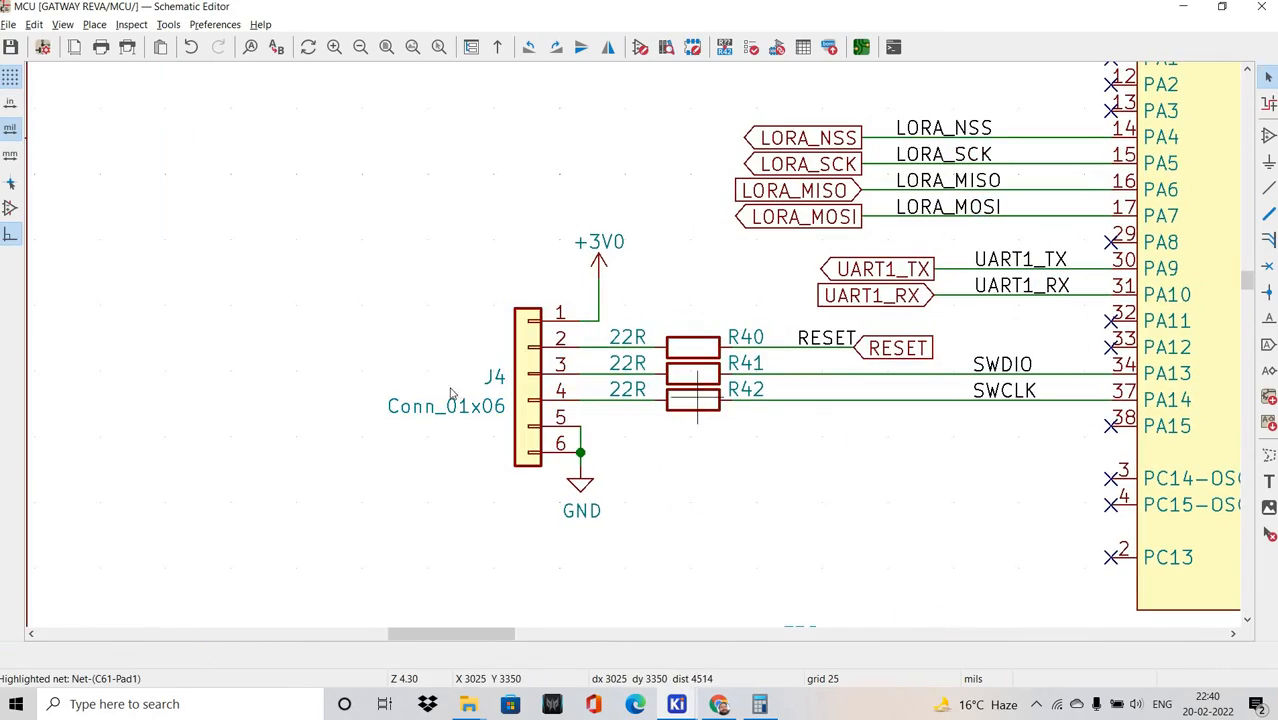
{"action": "key", "text": "alt+Tab"}
{"action": "key", "text": "m"}
{"action": "scroll", "coordinate": [565, 368], "scroll_direction": "down", "scroll_amount": 4}
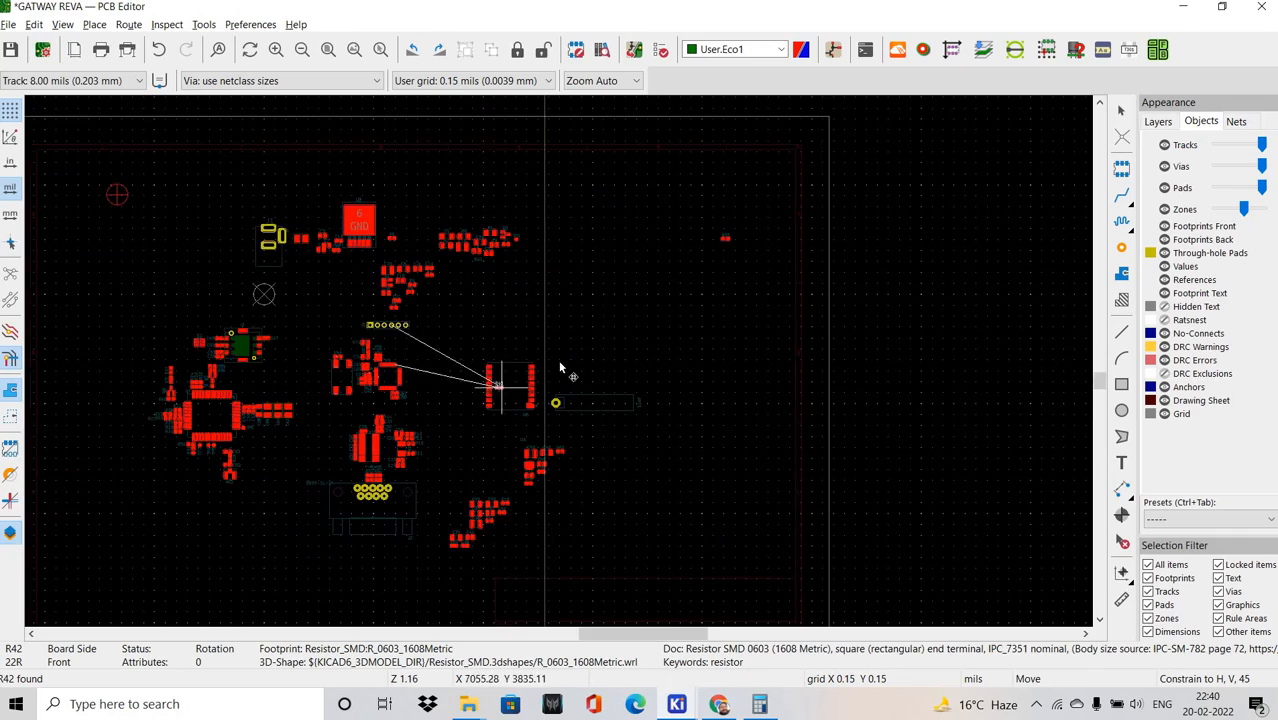
{"action": "scroll", "coordinate": [605, 340], "scroll_direction": "up", "scroll_amount": 6}
{"action": "scroll", "coordinate": [660, 348], "scroll_direction": "down", "scroll_amount": 1}
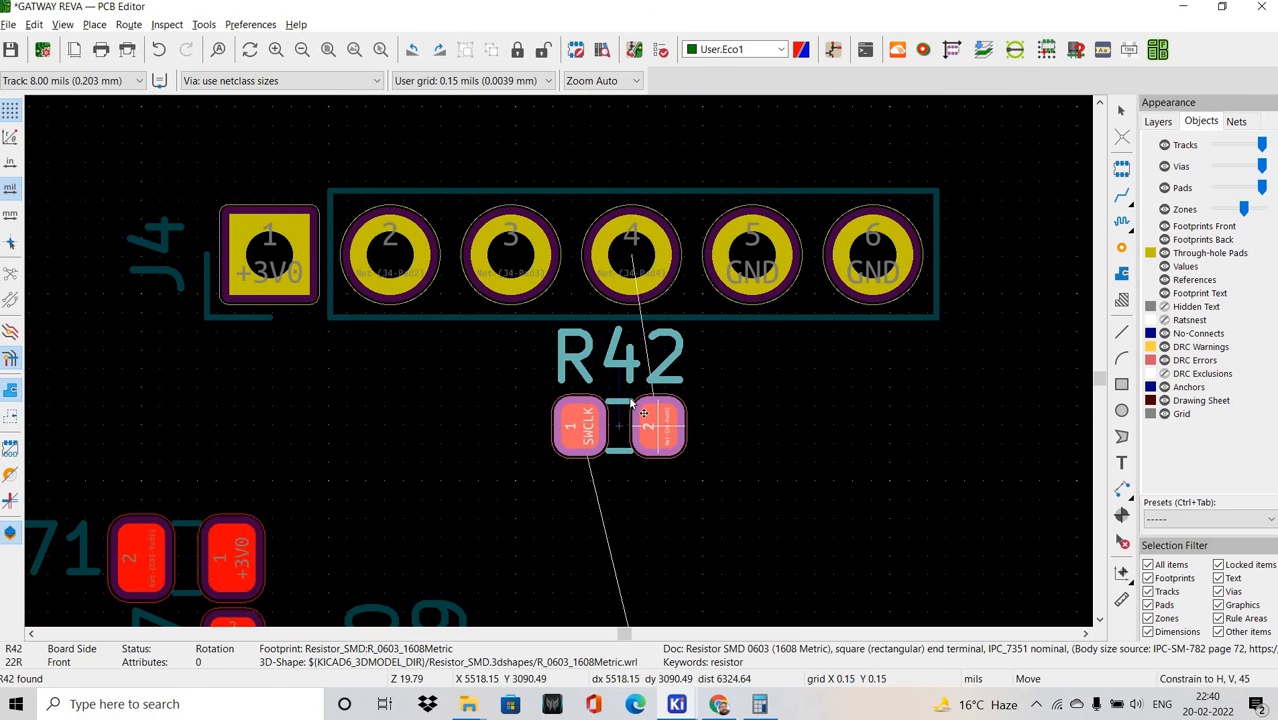
Rotate R42 by 90 degrees, place it under J4's pin 4, and put its reference label vertically below the pads.
{"action": "key", "text": "r"}
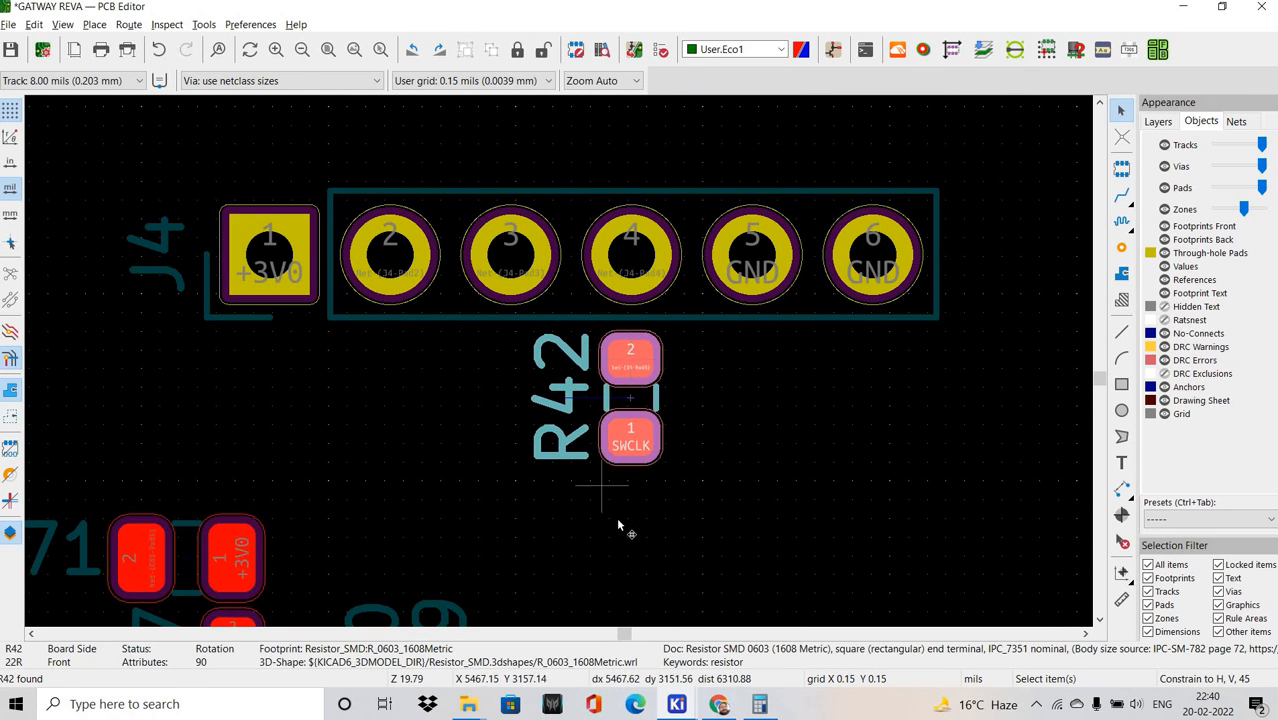
{"action": "left_click", "coordinate": [580, 455]}
{"action": "key", "text": "m"}
Select the 22R resistor R41 on the SWDIO line in the schematic and bring its footprint next to R42 below J4.
{"action": "key", "text": "alt+Tab"}
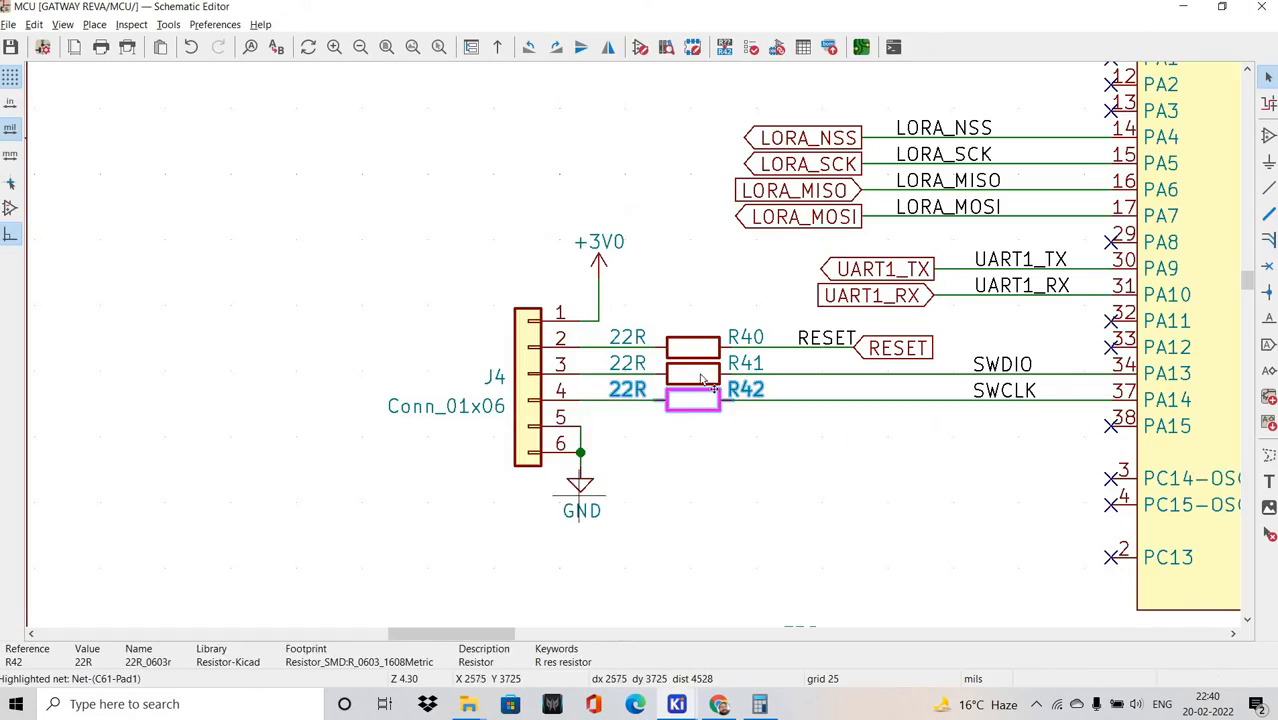
{"action": "left_click", "coordinate": [697, 376]}
{"action": "key", "text": "alt+Tab"}
{"action": "scroll", "coordinate": [561, 381], "scroll_direction": "down", "scroll_amount": 3}
{"action": "key", "text": "m"}
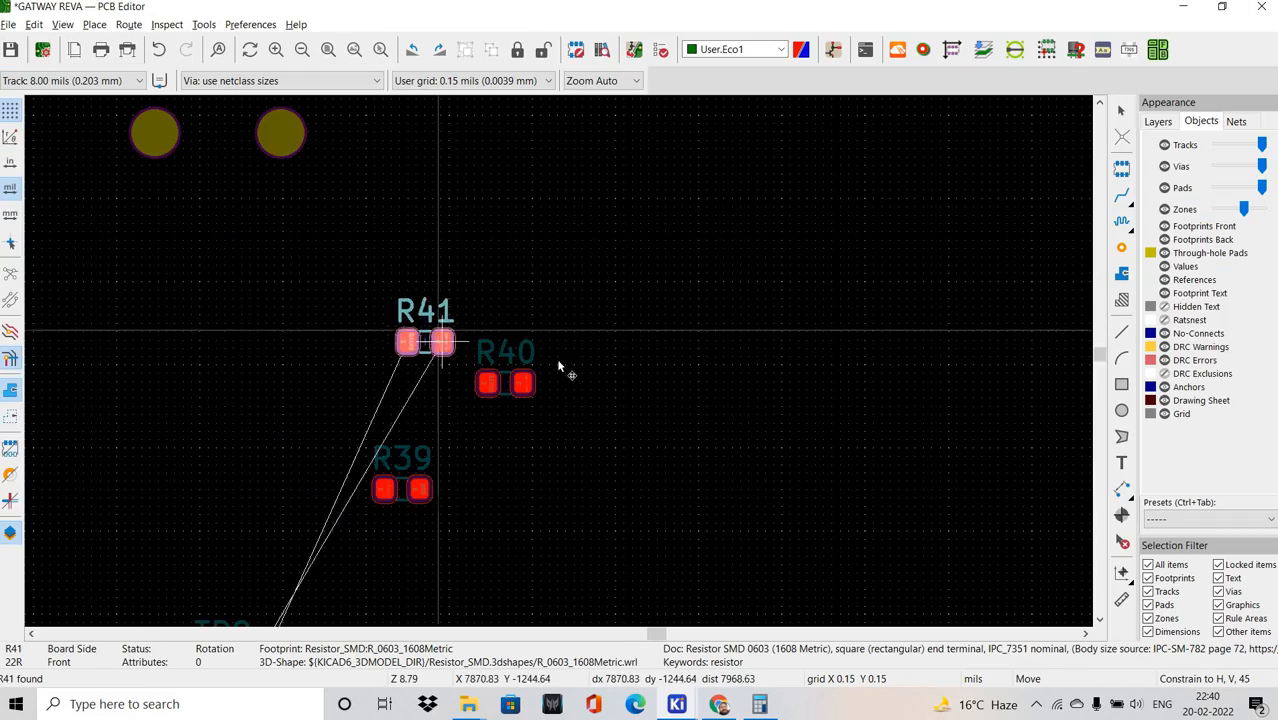
{"action": "scroll", "coordinate": [559, 362], "scroll_direction": "down", "scroll_amount": 5}
{"action": "scroll", "coordinate": [348, 385], "scroll_direction": "up", "scroll_amount": 6}
{"action": "scroll", "coordinate": [884, 380], "scroll_direction": "up", "scroll_amount": 5, "text": "shift"}
{"action": "middle_click_drag", "start_coordinate": [692, 417], "coordinate": [505, 425]}
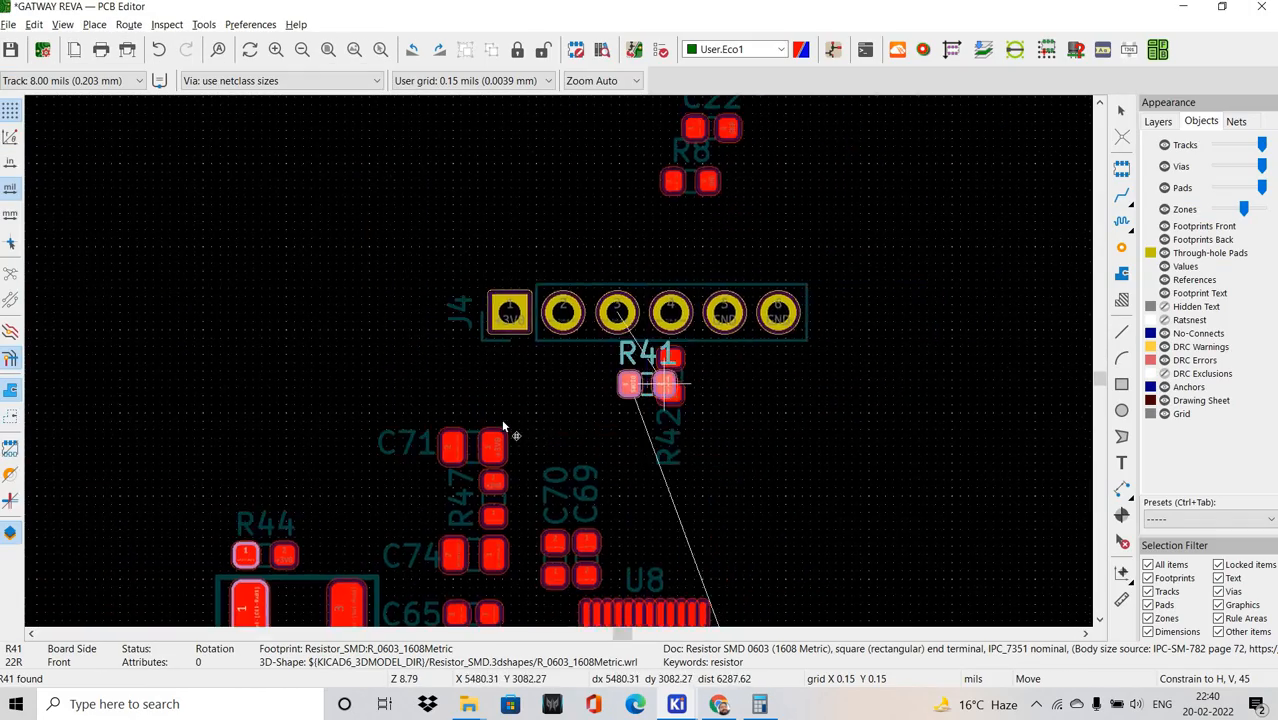
Rotate R41 by 90 degrees, place it under J4's pin 3 level with R42, and put its label vertically below the pads.
{"action": "scroll", "coordinate": [657, 362], "scroll_direction": "up", "scroll_amount": 4}
{"action": "key", "text": "r"}
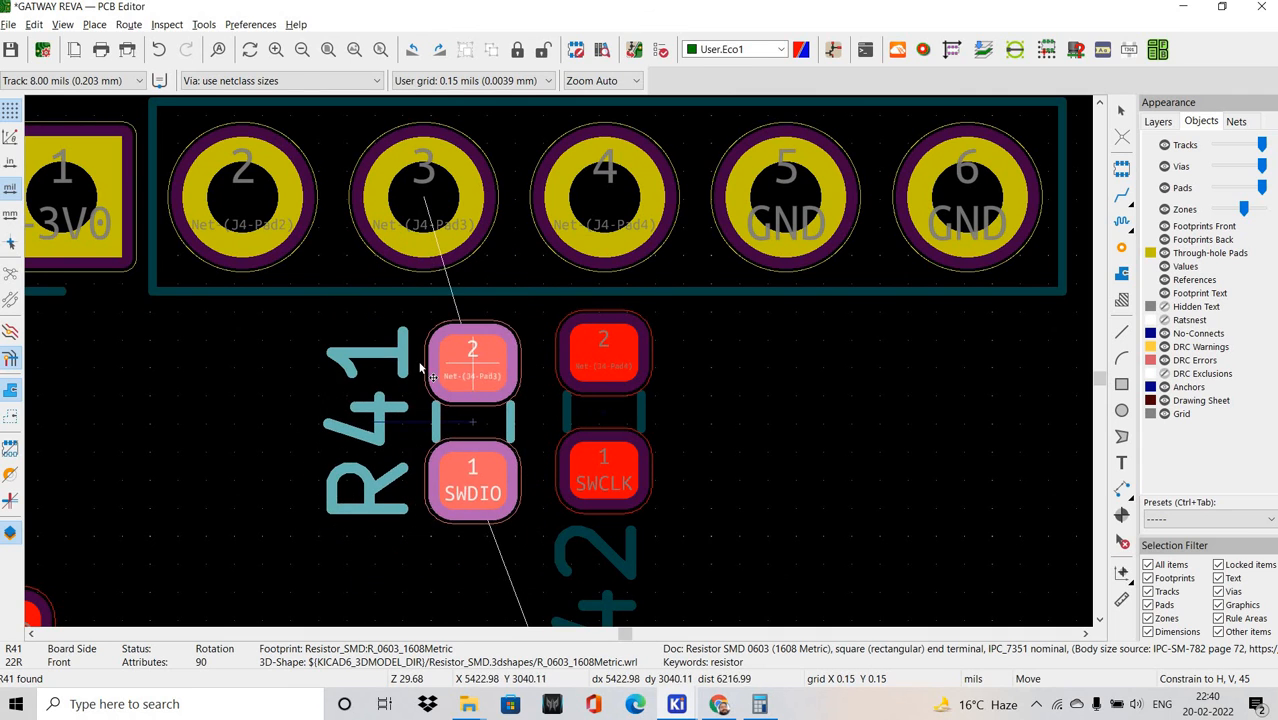
{"action": "left_click", "coordinate": [424, 344]}
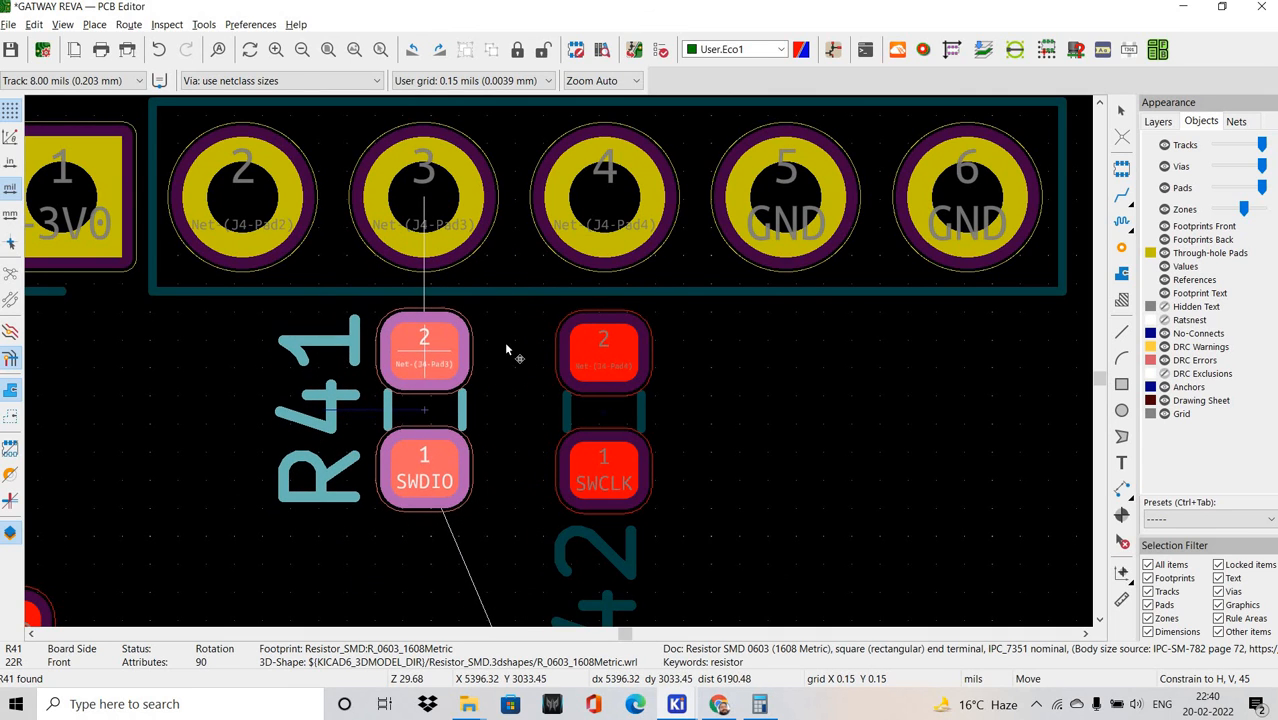
{"action": "left_click", "coordinate": [409, 487]}
{"action": "scroll", "coordinate": [409, 487], "scroll_direction": "down", "scroll_amount": 3}
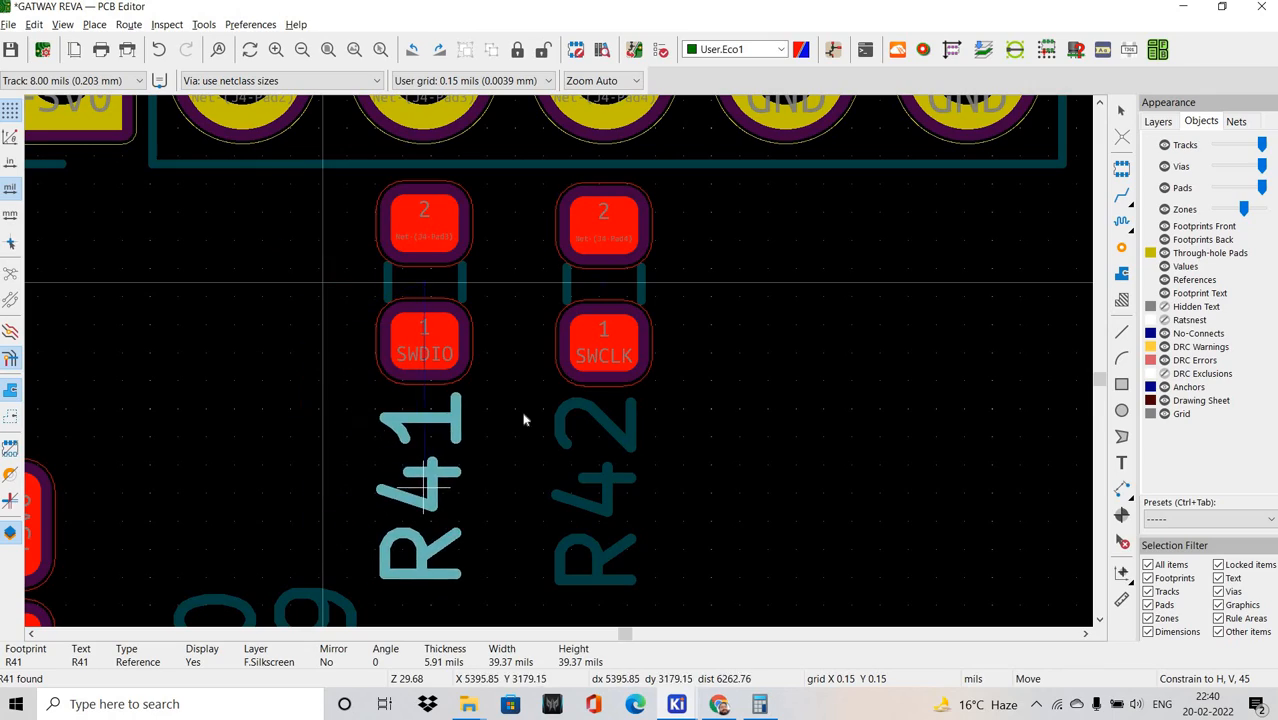
{"action": "left_click", "coordinate": [425, 488]}
{"action": "key", "text": "alt+Tab"}
{"action": "left_click", "coordinate": [730, 449]}
{"action": "left_click", "coordinate": [703, 398]}
{"action": "key", "text": "alt+Tab"}
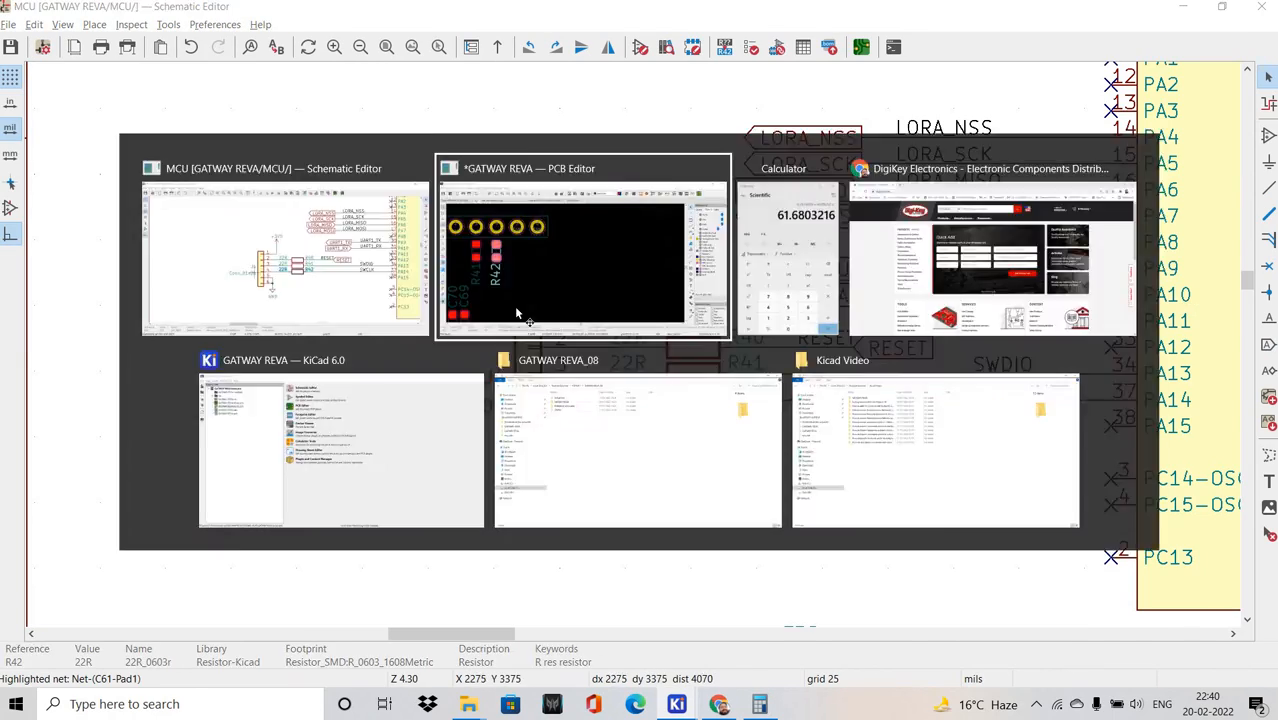
{"action": "scroll", "coordinate": [518, 308], "scroll_direction": "up", "scroll_amount": 4}
Select the 22R resistor R40 on the RESET line in the schematic and bring its footprint below J4.
{"action": "key", "text": "alt+Tab"}
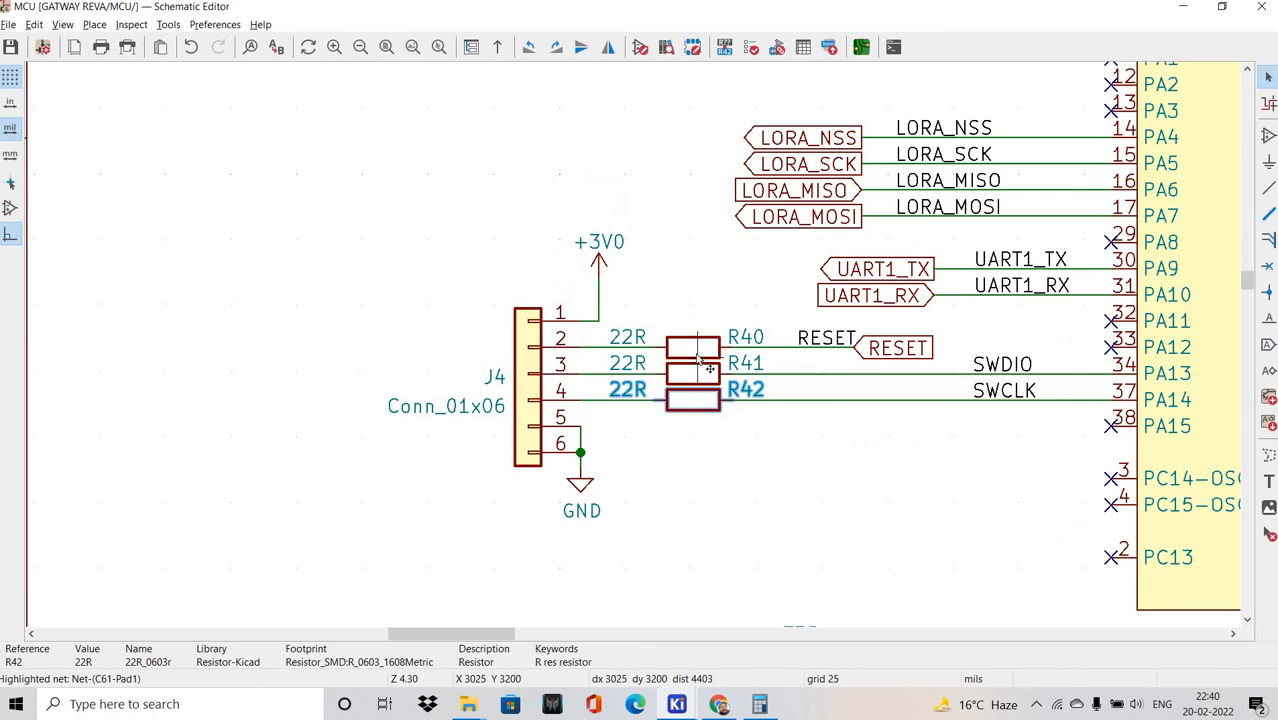
{"action": "left_click", "coordinate": [691, 344]}
{"action": "key", "text": "alt+Tab"}
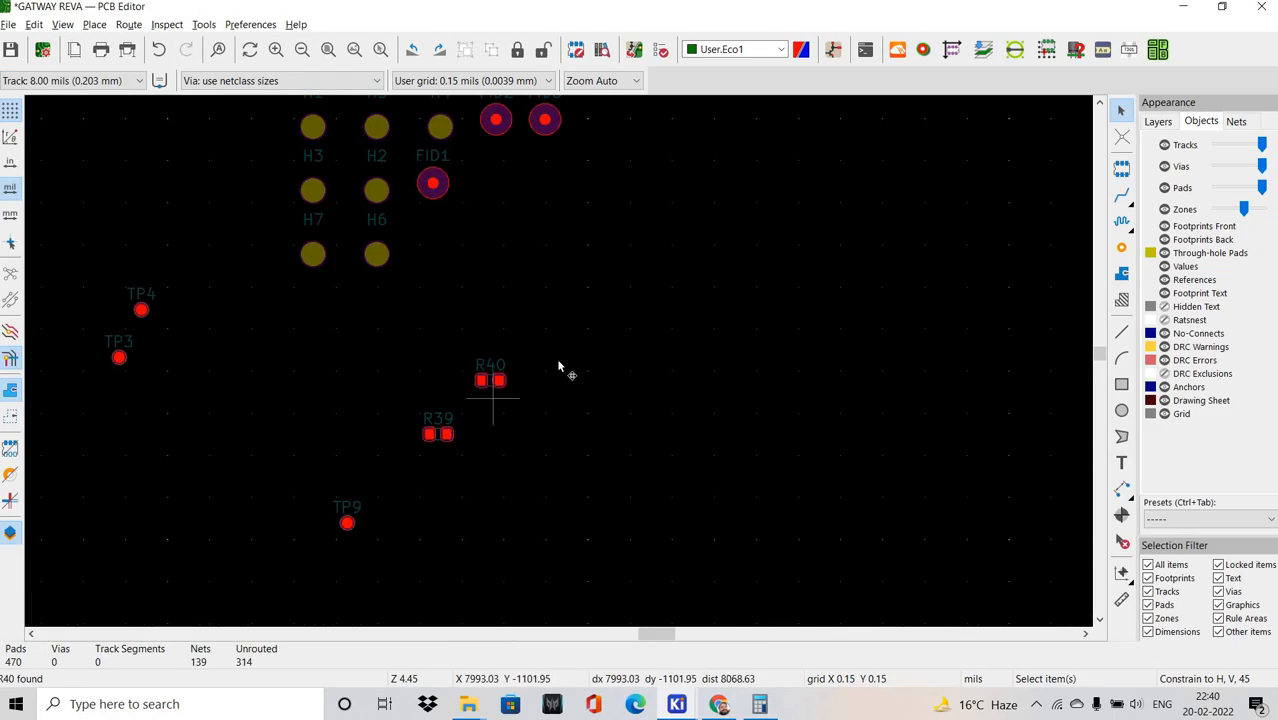
{"action": "key", "text": "m"}
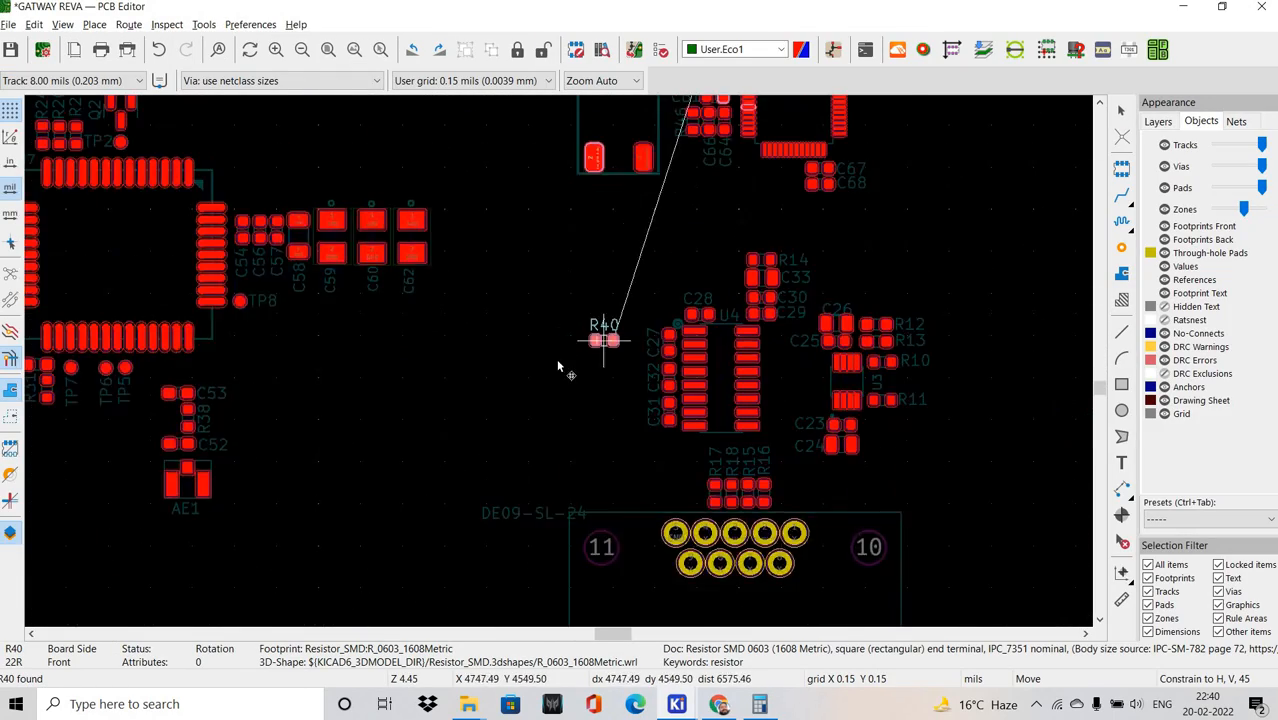
{"action": "scroll", "coordinate": [830, 362], "scroll_direction": "up", "scroll_amount": 8}
{"action": "scroll", "coordinate": [578, 352], "scroll_direction": "down", "scroll_amount": 7}
{"action": "scroll", "coordinate": [450, 384], "scroll_direction": "up", "scroll_amount": 4}
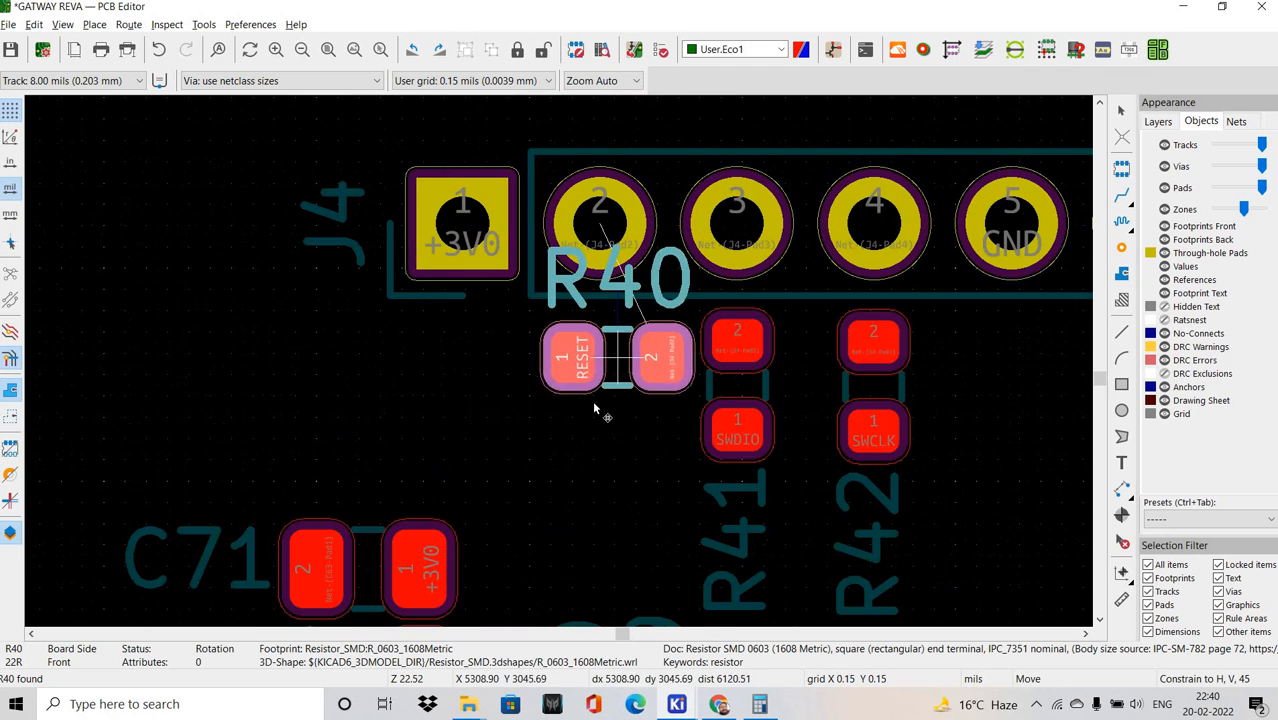
Rotate R40 by 90 degrees, place it under J4's pin 2 level with R41, and put its label vertically below the pads.
{"action": "key", "text": "r"}
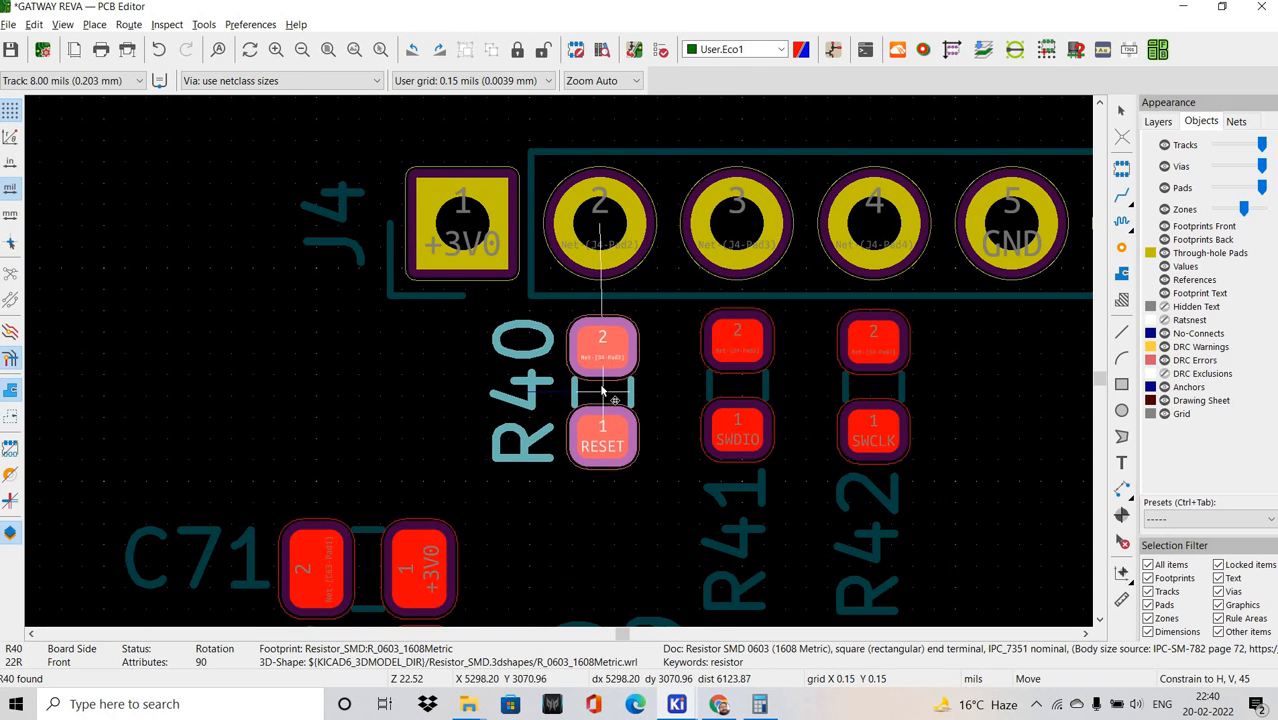
{"action": "left_click", "coordinate": [592, 481]}
{"action": "key", "text": "m"}
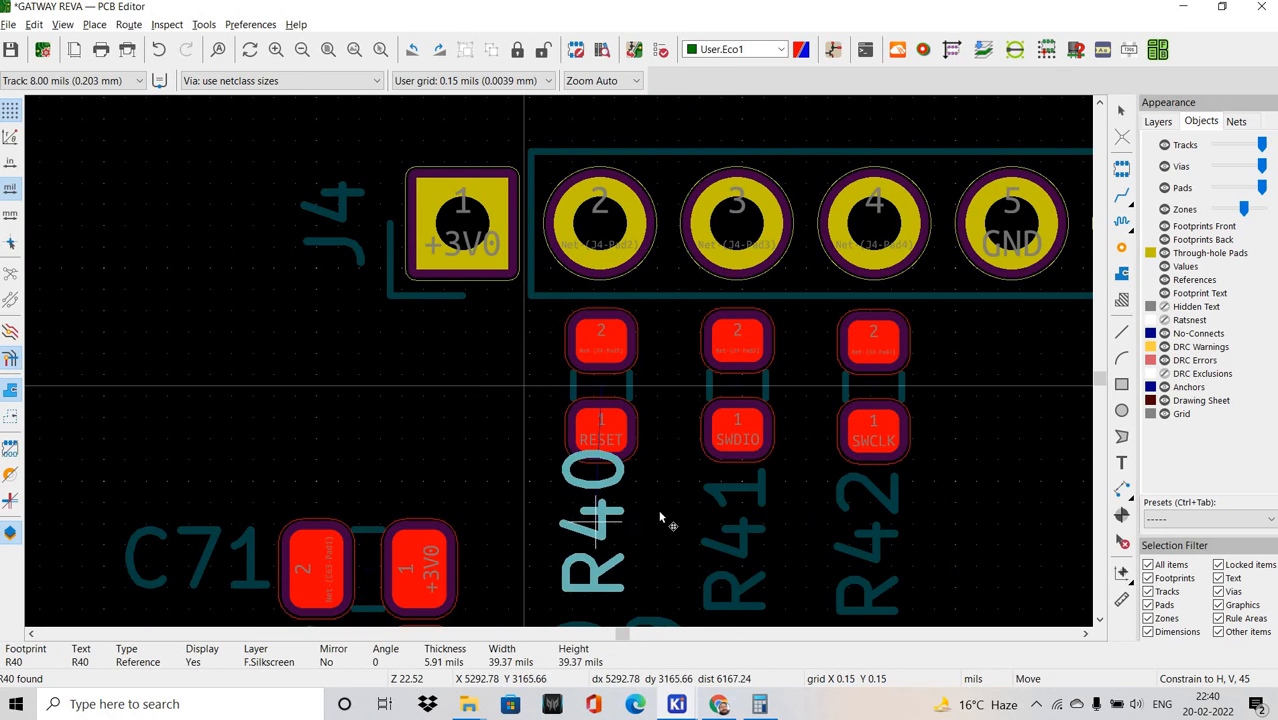
{"action": "left_click", "coordinate": [559, 366]}
{"action": "scroll", "coordinate": [550, 350], "scroll_direction": "down", "scroll_amount": 3}
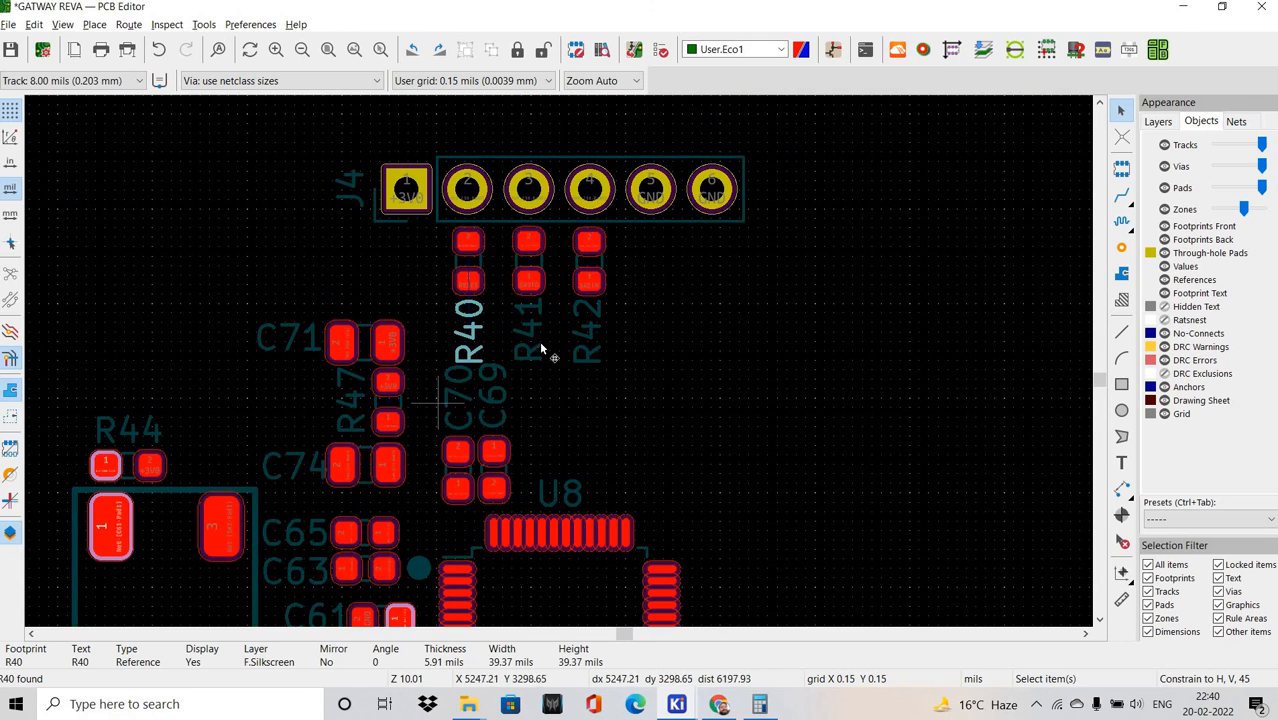
Move C70's reference label vertically beside its pads and turn C69's label horizontal above the two capacitors.
{"action": "scroll", "coordinate": [494, 422], "scroll_direction": "up", "scroll_amount": 2}
{"action": "key", "text": "m"}
{"action": "left_click", "coordinate": [492, 438]}
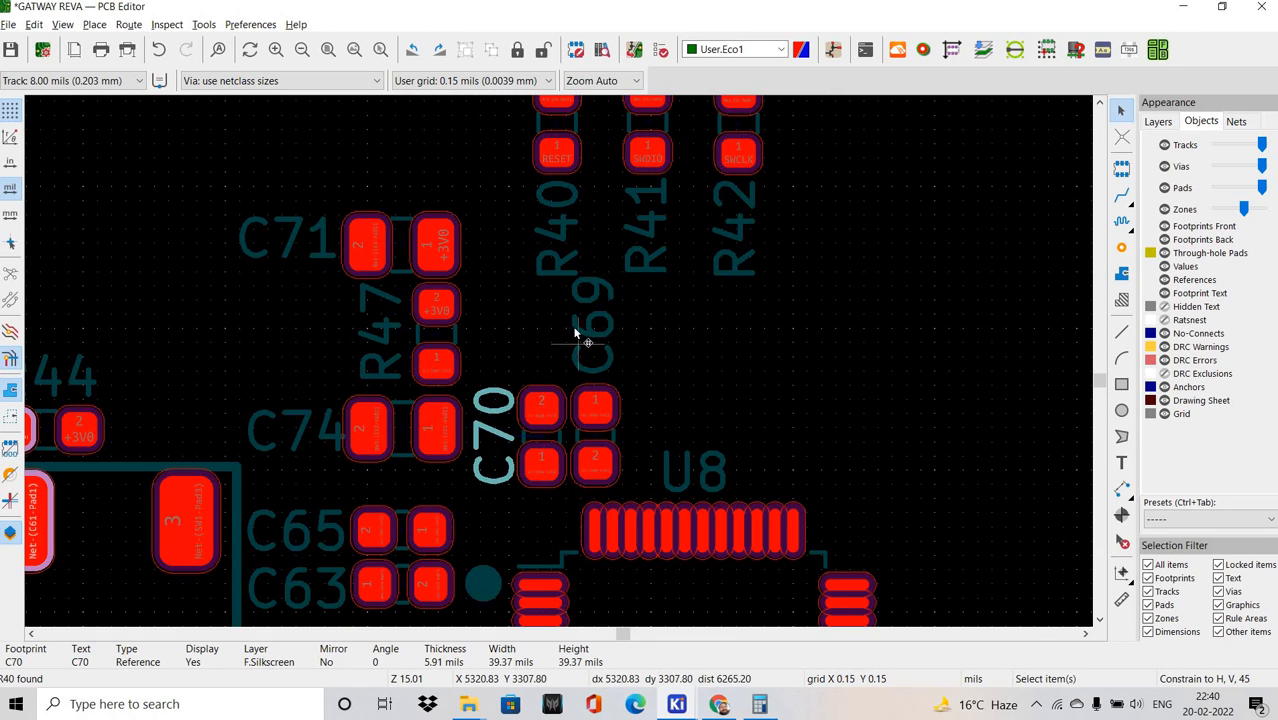
{"action": "key", "text": "m"}
{"action": "key", "text": "r"}
{"action": "left_click", "coordinate": [578, 346]}
{"action": "scroll", "coordinate": [578, 346], "scroll_direction": "down", "scroll_amount": 3}
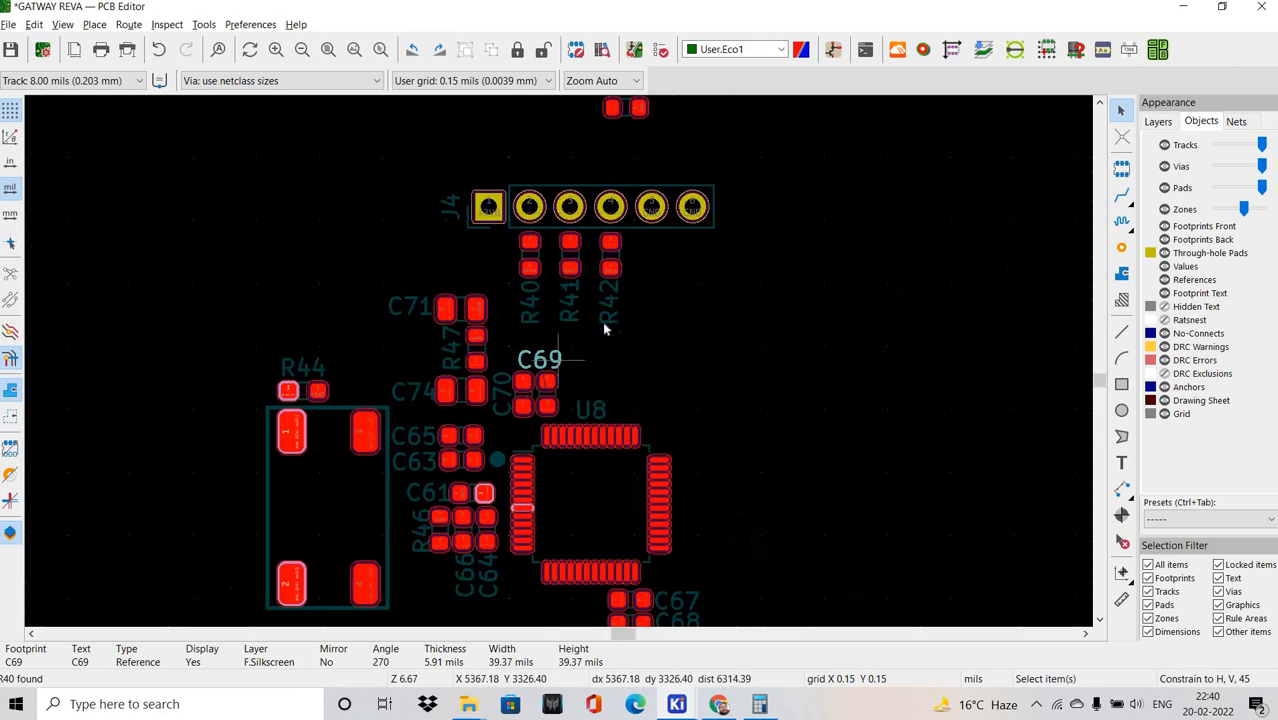
Save the board with the placed J4 header and its series resistors.
{"action": "scroll", "coordinate": [455, 362], "scroll_direction": "up", "scroll_amount": 1}
{"action": "scroll", "coordinate": [455, 362], "scroll_direction": "down", "scroll_amount": 3}
{"action": "scroll", "coordinate": [489, 375], "scroll_direction": "up", "scroll_amount": 1}
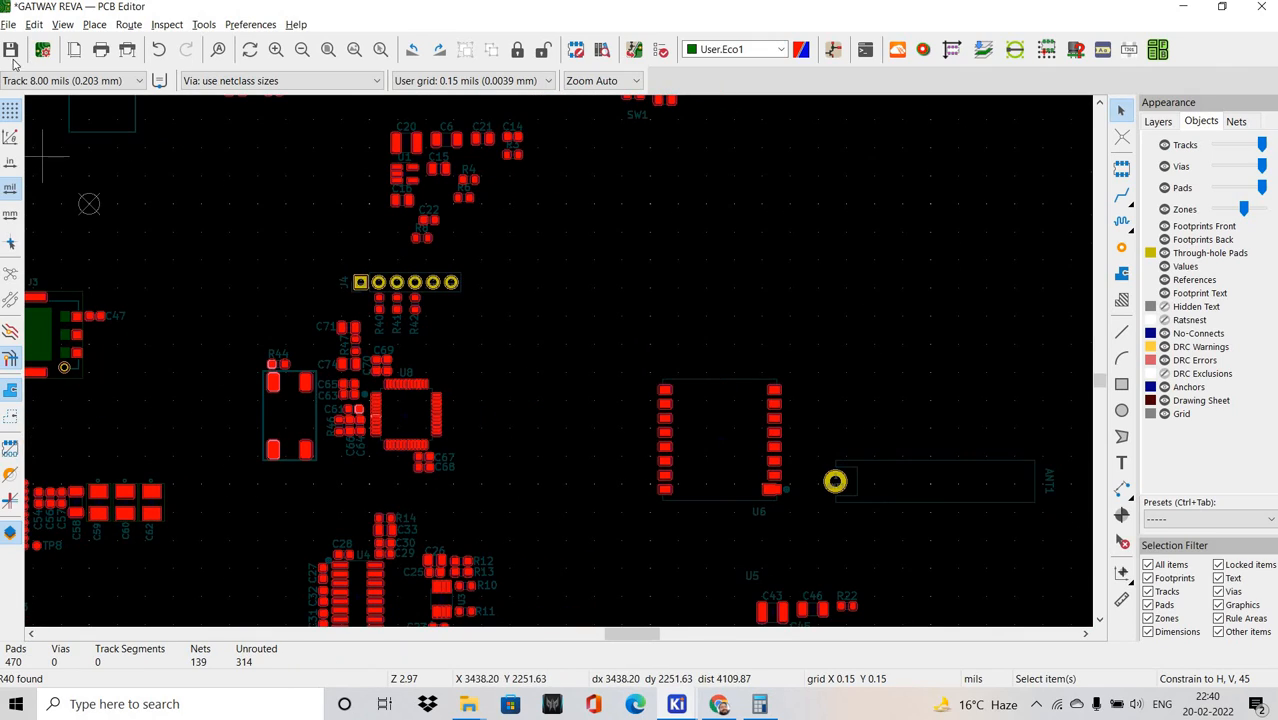
{"action": "key", "text": "ctrl+s"}
{"action": "scroll", "coordinate": [402, 379], "scroll_direction": "down", "scroll_amount": 3}
{"action": "scroll", "coordinate": [607, 481], "scroll_direction": "up", "scroll_amount": 1}
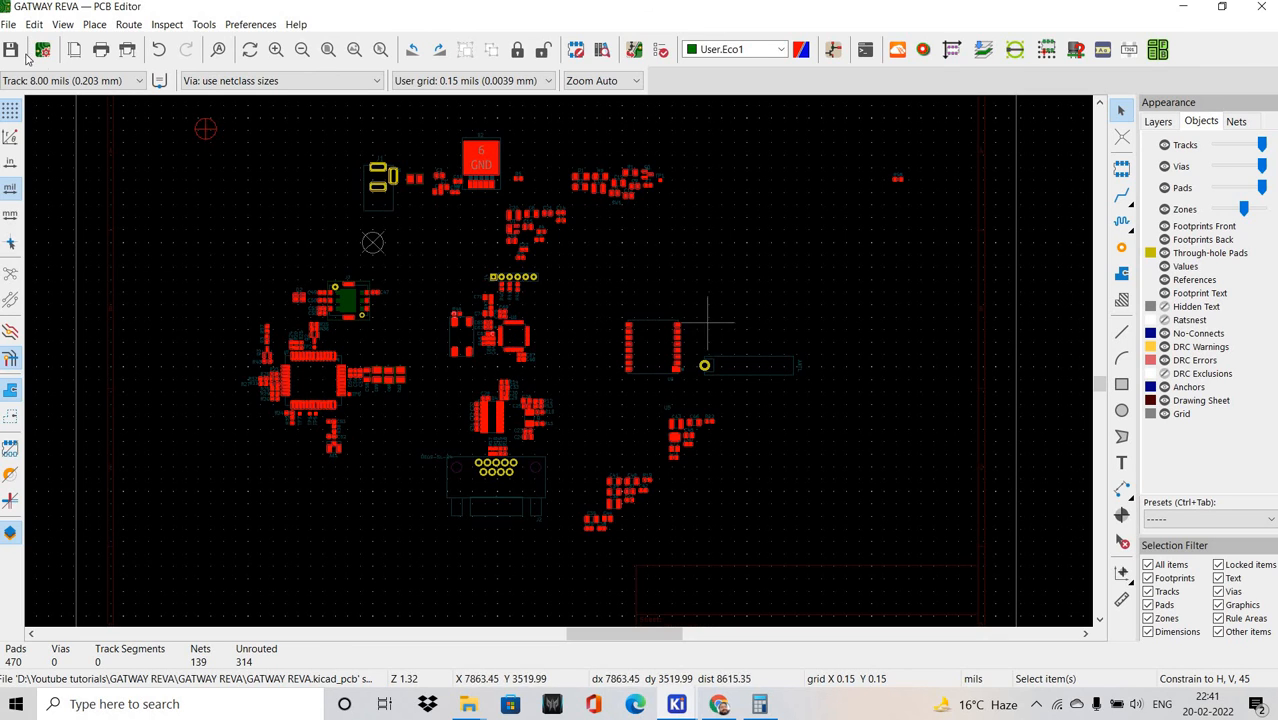
Select the 10K BOOT0 resistor R45 in the MCU schematic and bring its footprint above U8.
{"action": "key", "text": "alt+Tab"}
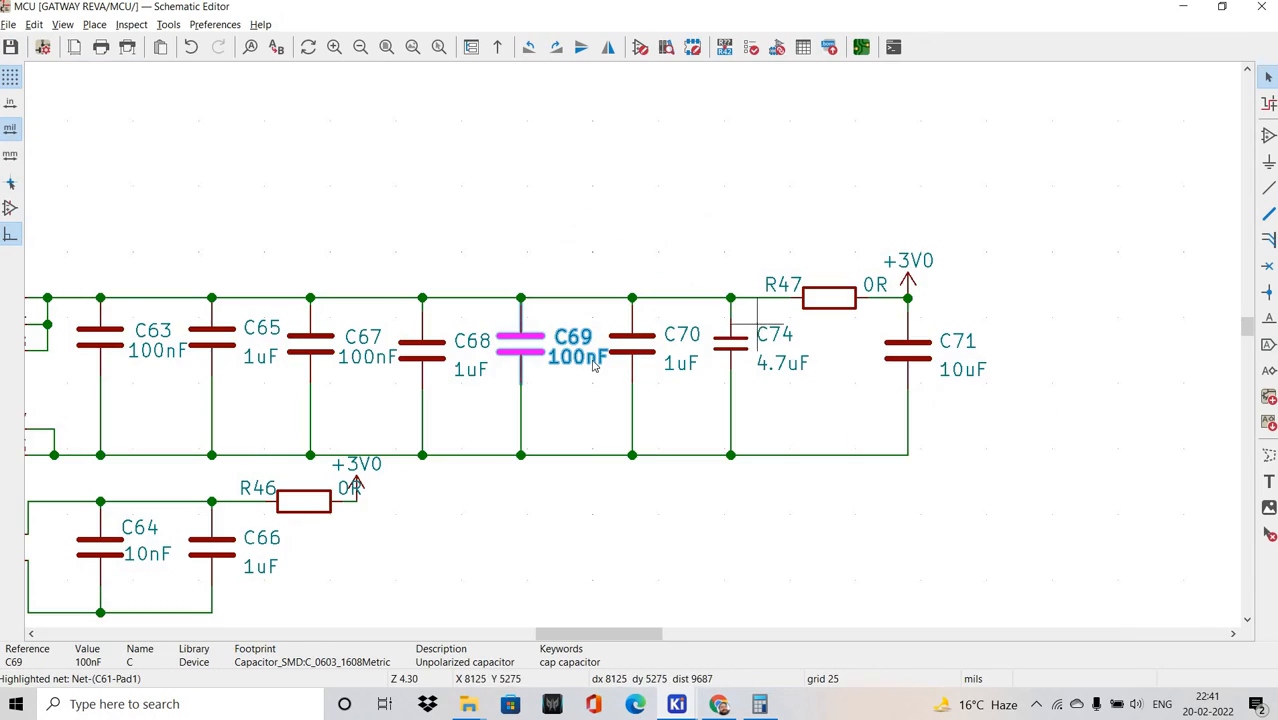
{"action": "scroll", "coordinate": [681, 375], "scroll_direction": "down", "scroll_amount": 5}
{"action": "scroll", "coordinate": [475, 432], "scroll_direction": "up", "scroll_amount": 2}
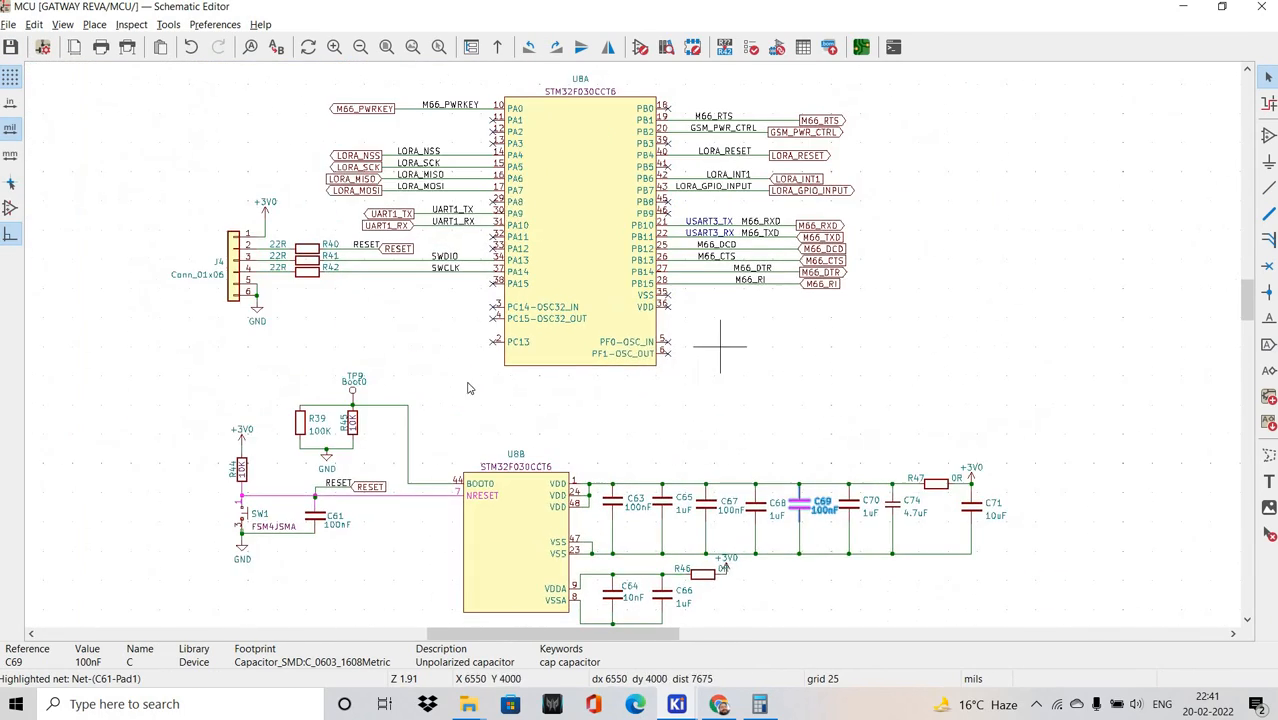
{"action": "middle_click_drag", "start_coordinate": [475, 432], "coordinate": [582, 418]}
{"action": "scroll", "coordinate": [630, 293], "scroll_direction": "up", "scroll_amount": 3}
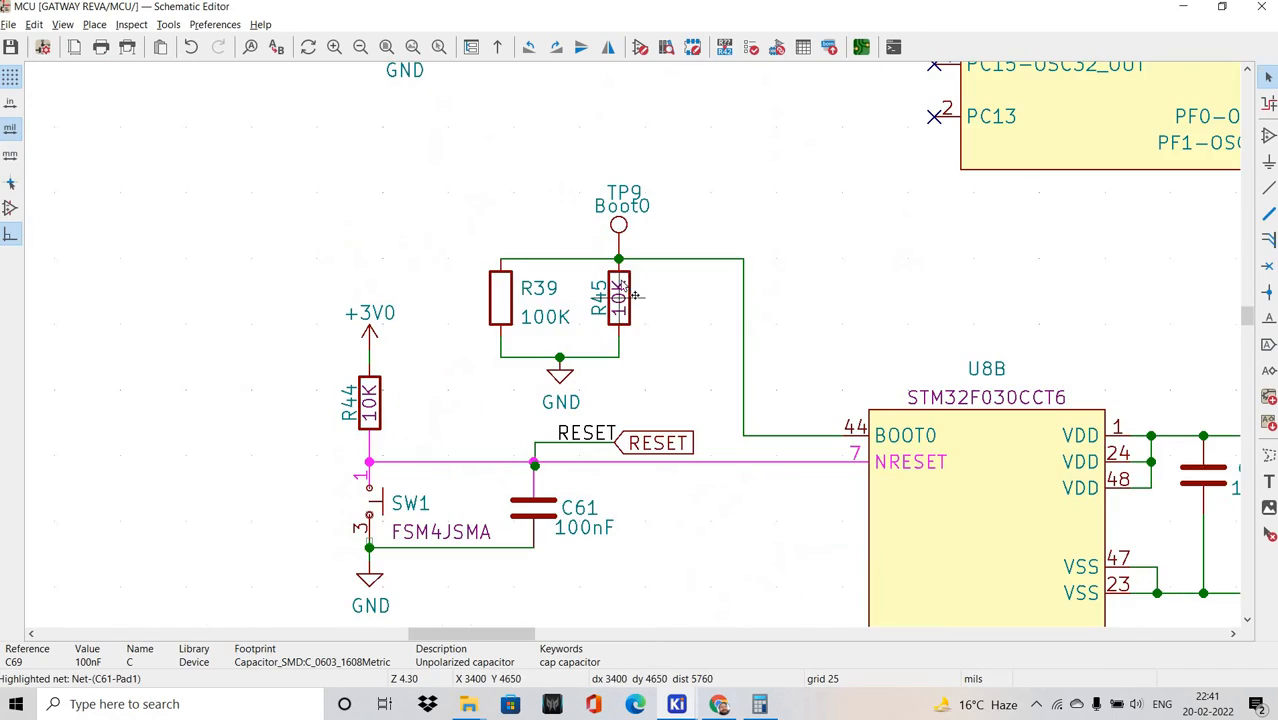
{"action": "left_click", "coordinate": [626, 278]}
{"action": "key", "text": "alt+Tab"}
{"action": "key", "text": "m"}
{"action": "scroll", "coordinate": [548, 366], "scroll_direction": "down", "scroll_amount": 8}
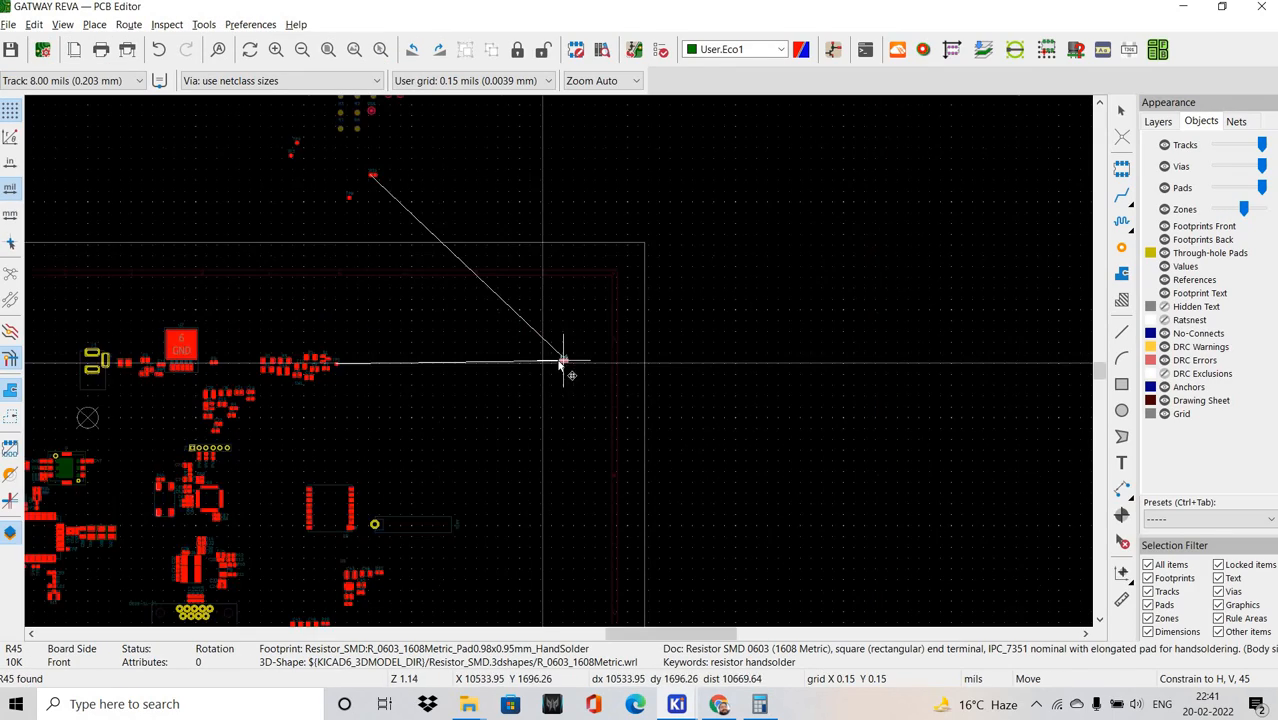
{"action": "scroll", "coordinate": [642, 309], "scroll_direction": "down", "scroll_amount": 3, "text": "shift"}
{"action": "scroll", "coordinate": [528, 388], "scroll_direction": "up", "scroll_amount": 5}
{"action": "scroll", "coordinate": [514, 398], "scroll_direction": "up", "scroll_amount": 3, "text": "shift"}
{"action": "scroll", "coordinate": [897, 330], "scroll_direction": "up", "scroll_amount": 4}
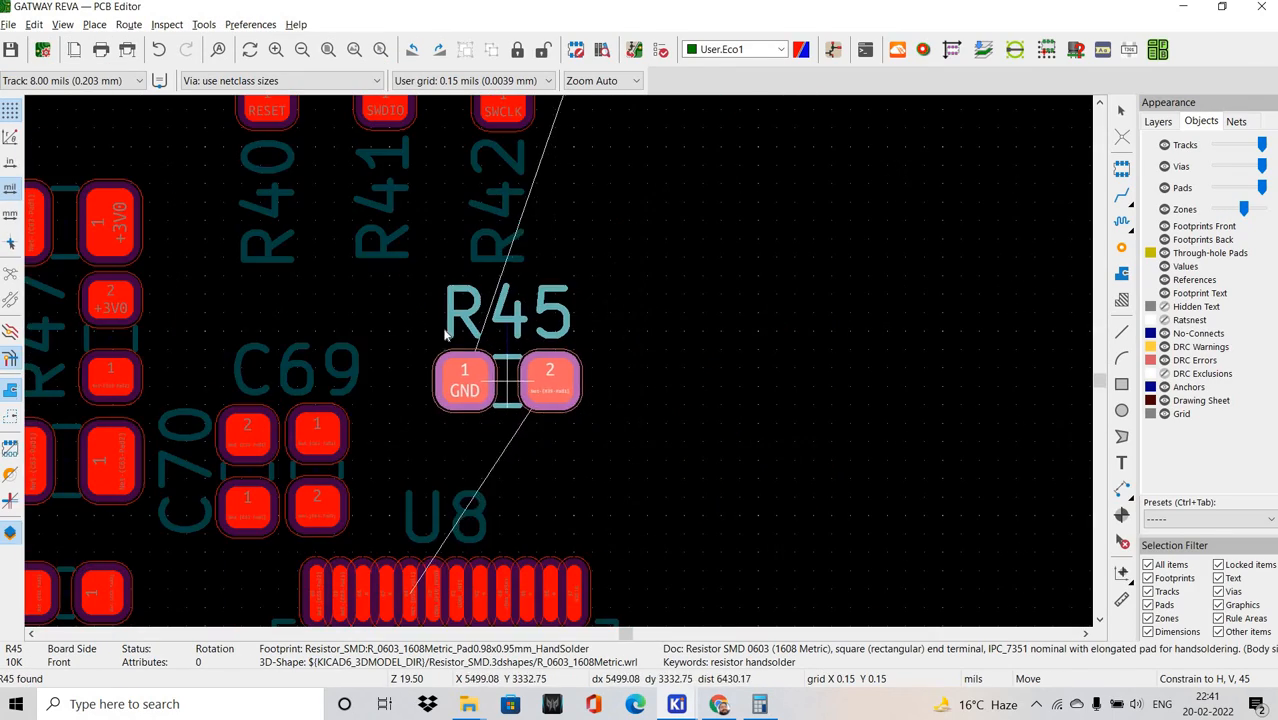
Rotate R45 upright with its GND pad on top, place it beside C69 above U8, and put its label vertically above.
{"action": "left_click", "coordinate": [505, 381]}
{"action": "scroll", "coordinate": [505, 381], "scroll_direction": "down", "scroll_amount": 3, "text": "shift"}
{"action": "left_click_drag", "start_coordinate": [442, 329], "coordinate": [190, 400]}
{"action": "left_click_drag", "start_coordinate": [533, 198], "coordinate": [400, 295]}
{"action": "key", "text": "r"}
{"action": "key", "text": "r"}
{"action": "key", "text": "r"}
{"action": "left_click", "coordinate": [475, 264]}
{"action": "left_click_drag", "start_coordinate": [450, 190], "coordinate": [413, 141]}
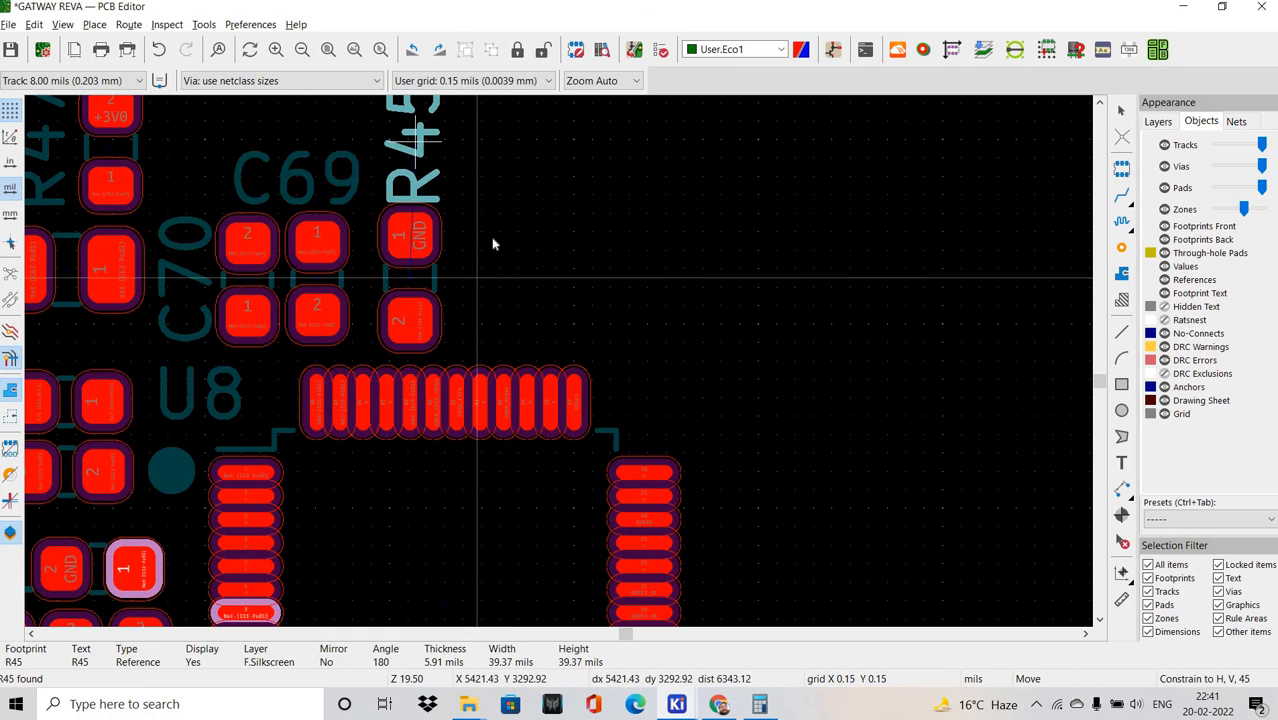
{"action": "left_click", "coordinate": [494, 240]}
Select the 100K resistor R39 in the schematic and bring its footprint next to R45 above U8.
{"action": "key", "text": "alt+Tab"}
{"action": "left_click", "coordinate": [543, 349]}
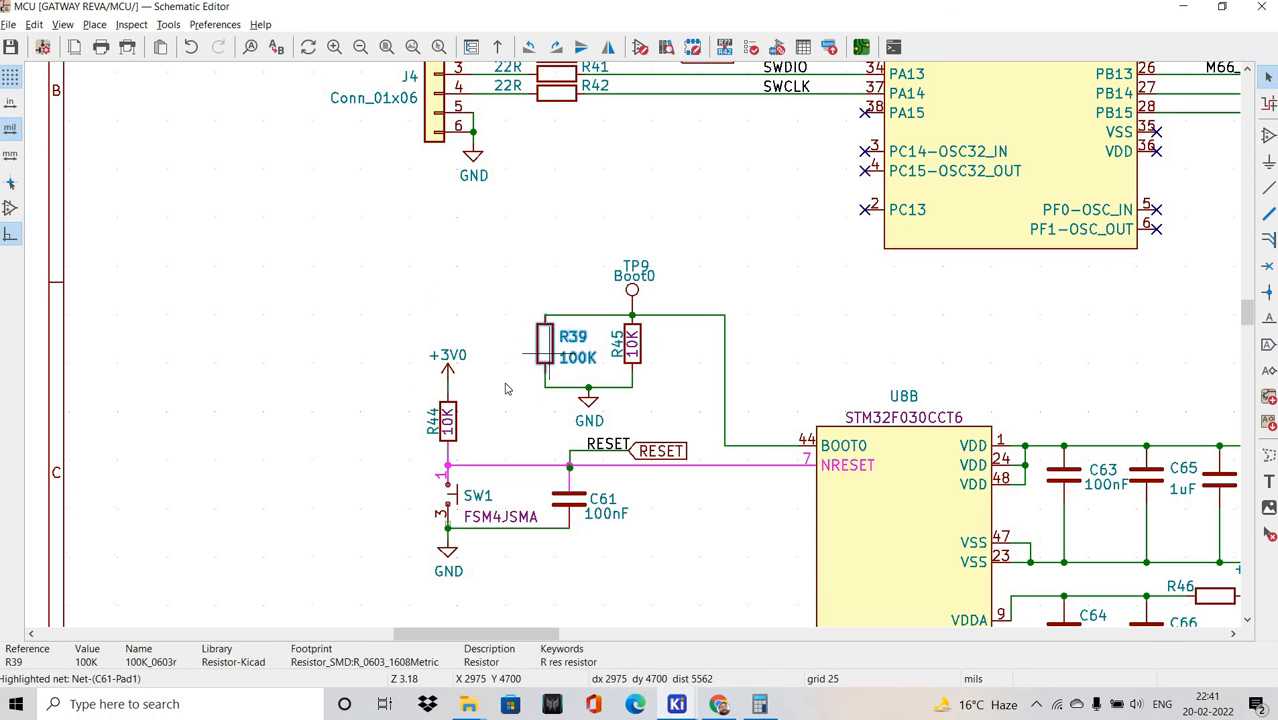
{"action": "key", "text": "alt+Tab"}
{"action": "scroll", "coordinate": [436, 390], "scroll_direction": "down", "scroll_amount": 1}
{"action": "key", "text": "m"}
{"action": "scroll", "coordinate": [485, 330], "scroll_direction": "down", "scroll_amount": 3}
{"action": "scroll", "coordinate": [556, 374], "scroll_direction": "down", "scroll_amount": 4}
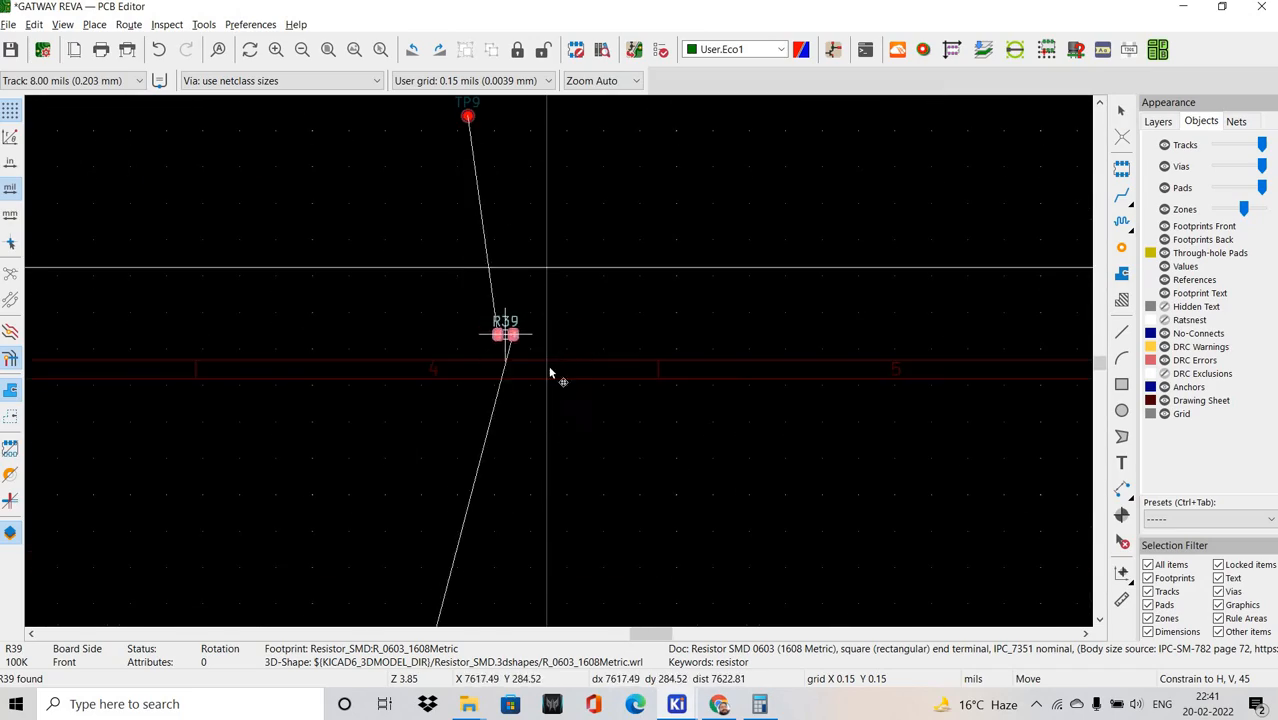
{"action": "scroll", "coordinate": [470, 385], "scroll_direction": "up", "scroll_amount": 2}
{"action": "scroll", "coordinate": [570, 357], "scroll_direction": "up", "scroll_amount": 5}
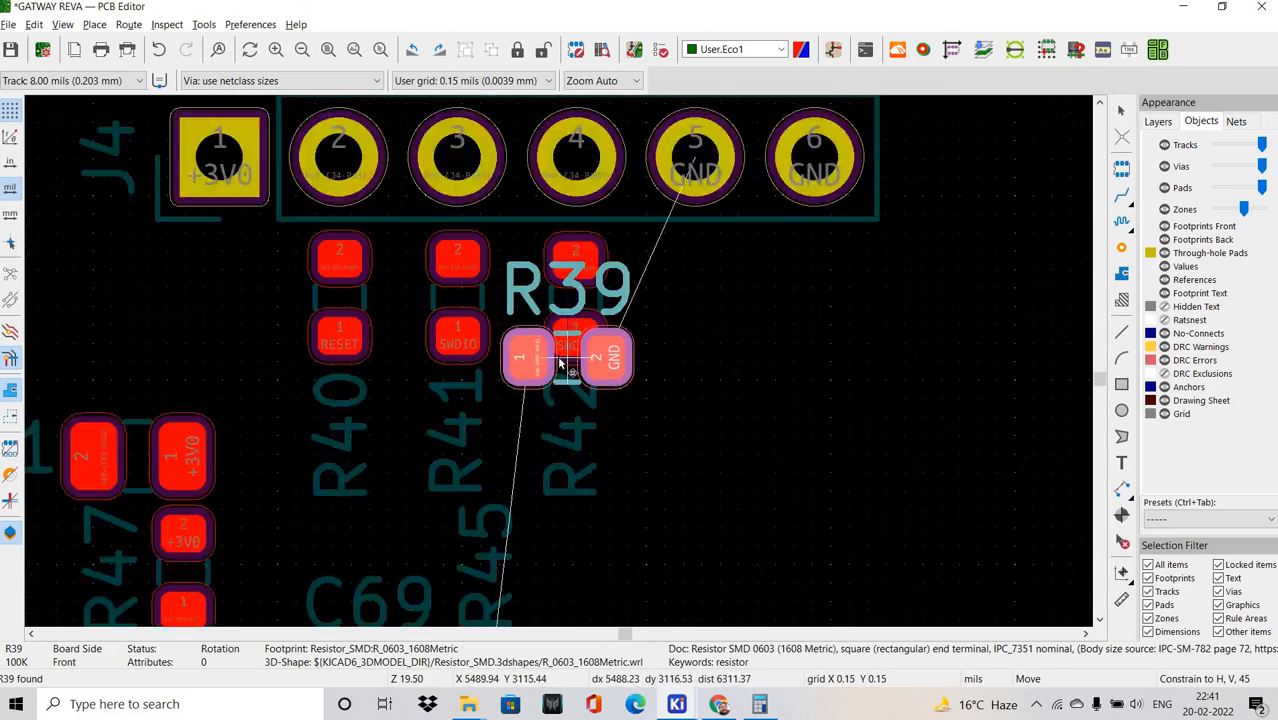
{"action": "scroll", "coordinate": [570, 345], "scroll_direction": "down", "scroll_amount": 4}
{"action": "scroll", "coordinate": [560, 368], "scroll_direction": "up", "scroll_amount": 3}
{"action": "scroll", "coordinate": [572, 380], "scroll_direction": "down", "scroll_amount": 1}
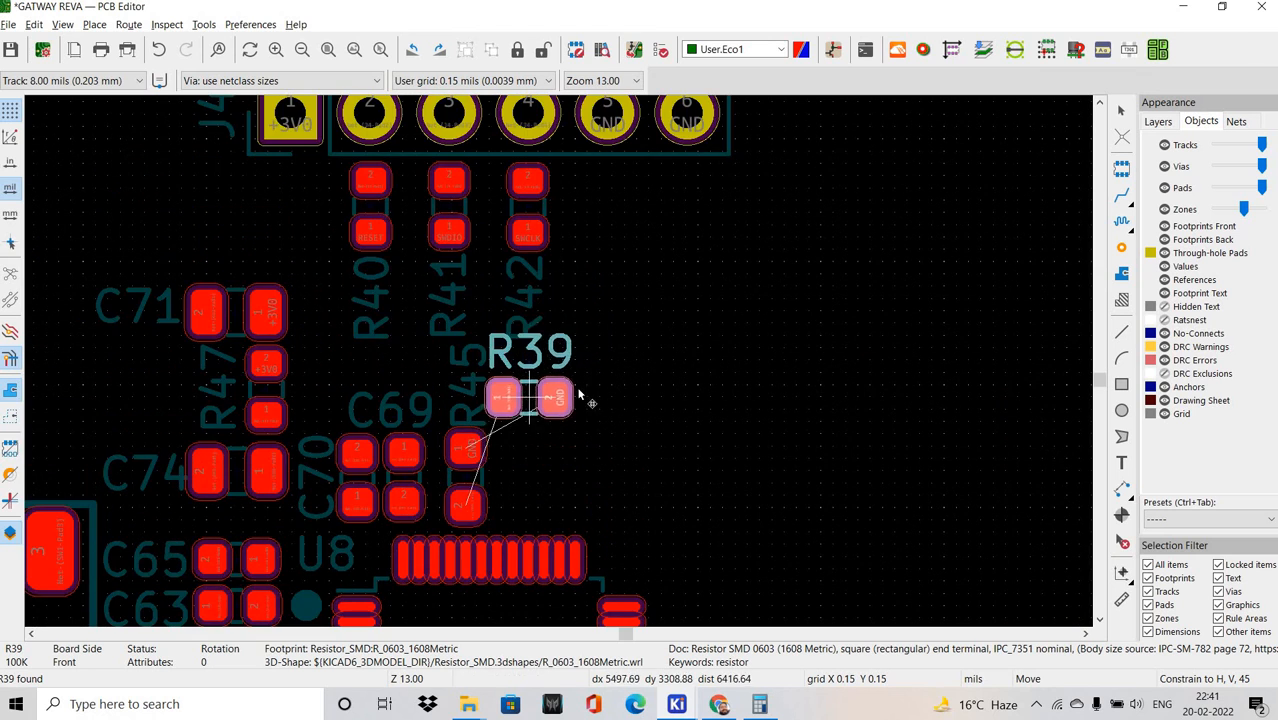
{"action": "scroll", "coordinate": [584, 390], "scroll_direction": "up", "scroll_amount": 4}
Rotate R39 by 90 degrees so its GND pad faces up, and place it beside R45.
{"action": "key", "text": "r"}
{"action": "key", "text": "r"}
{"action": "key", "text": "r"}
{"action": "key", "text": "r"}
{"action": "key", "text": "r"}
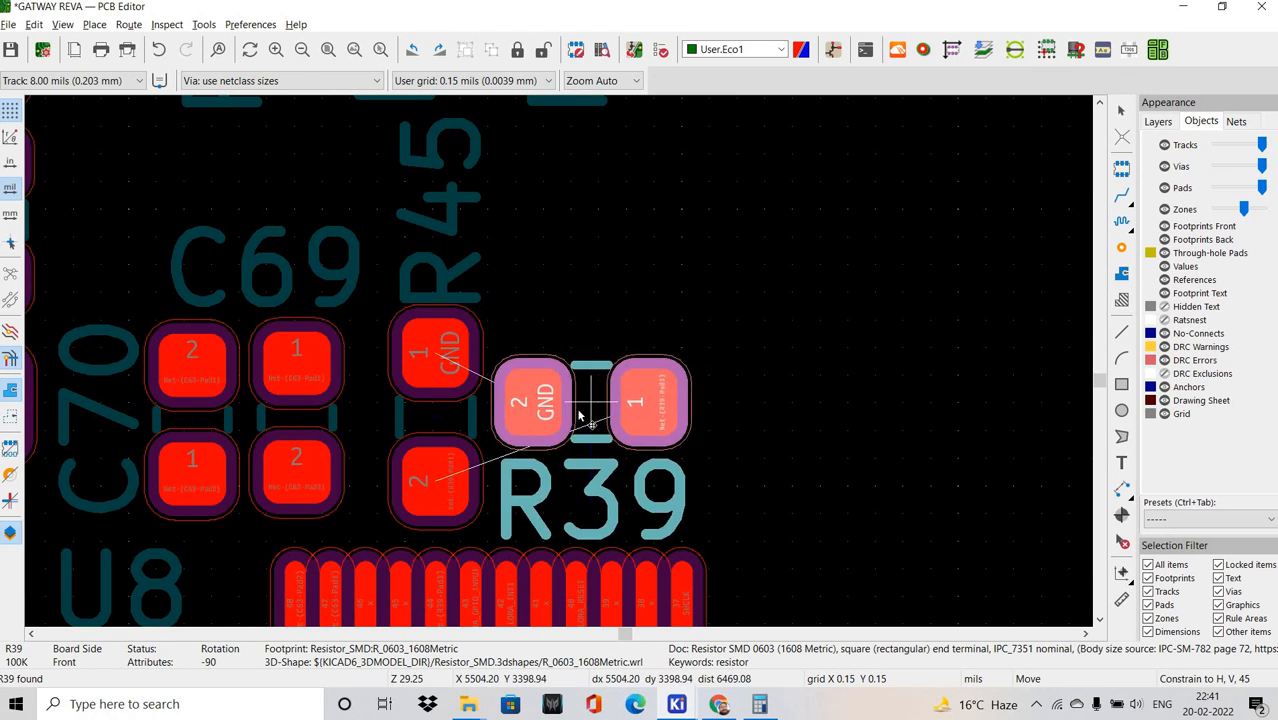
{"action": "left_click", "coordinate": [572, 415]}
Put R39's reference label vertically above its pads and shift the resistor closer to R45.
{"action": "left_click", "coordinate": [503, 398]}
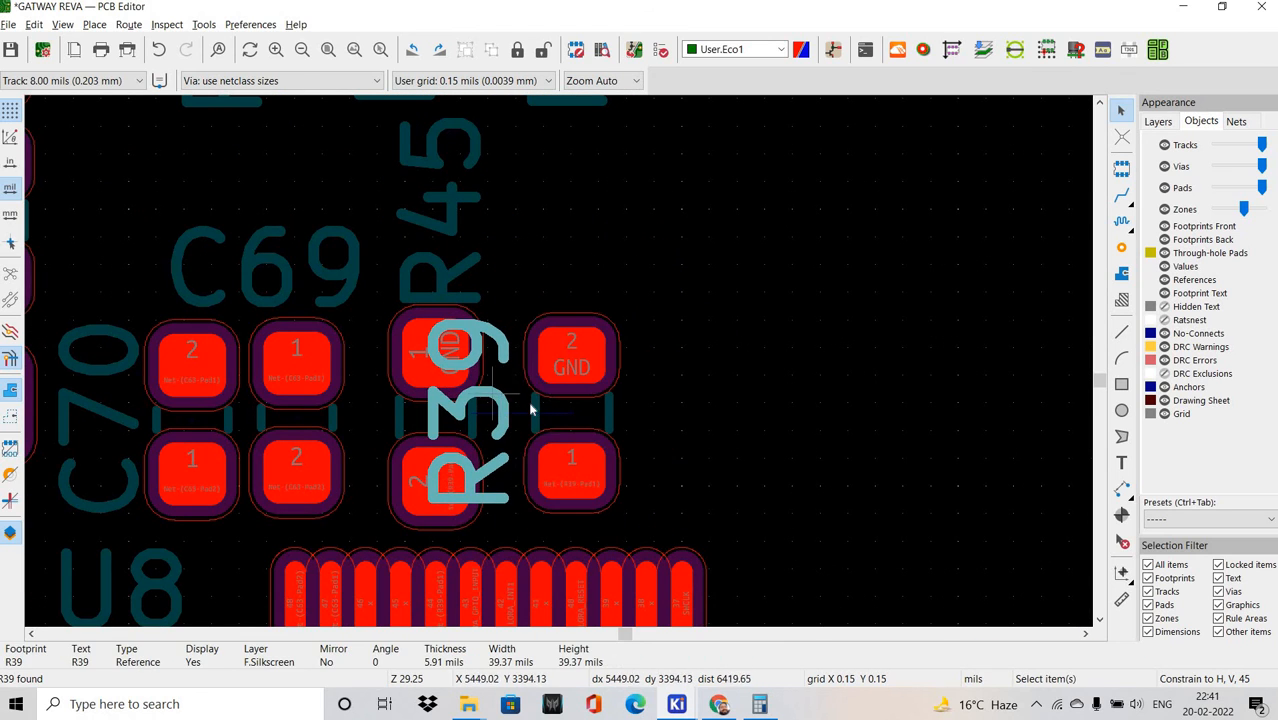
{"action": "key", "text": "m"}
{"action": "left_click", "coordinate": [585, 214]}
{"action": "left_click", "coordinate": [545, 420]}
{"action": "key", "text": "m"}
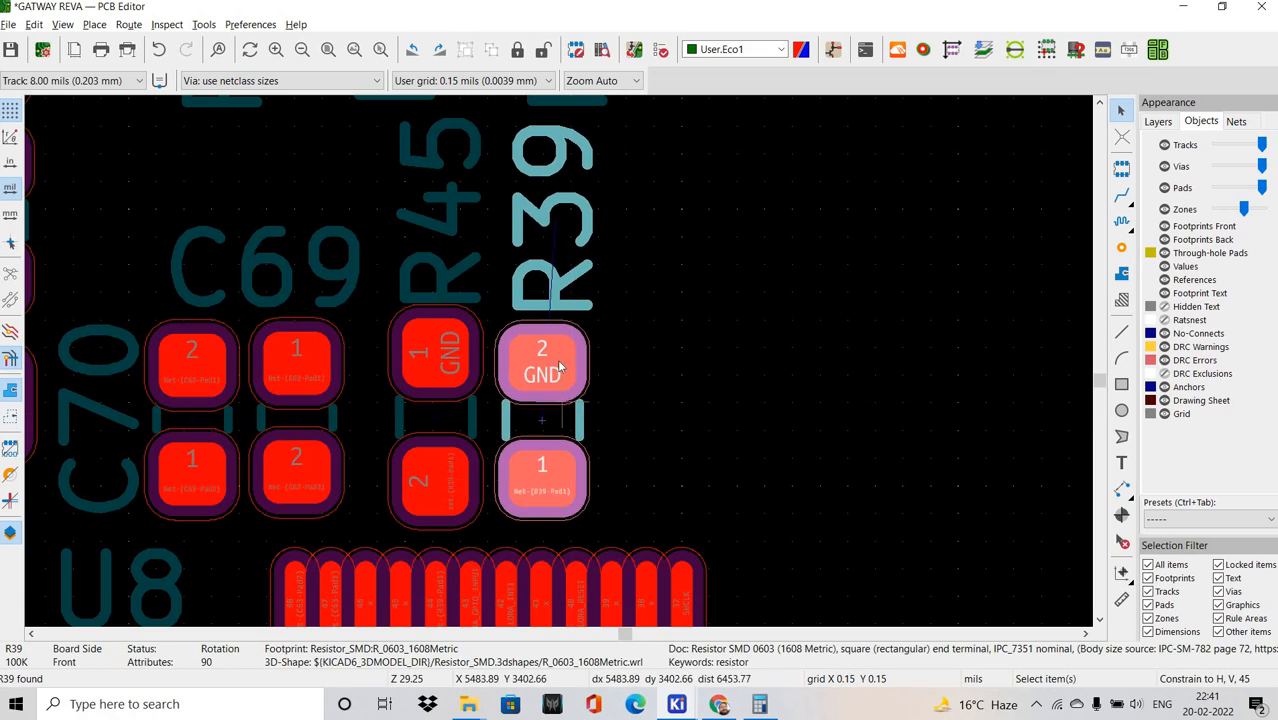
{"action": "left_click", "coordinate": [585, 350]}
Save the board with R45 and R39 placed above U8.
{"action": "scroll", "coordinate": [560, 350], "scroll_direction": "down", "scroll_amount": 6}
{"action": "scroll", "coordinate": [530, 309], "scroll_direction": "down", "scroll_amount": 3}
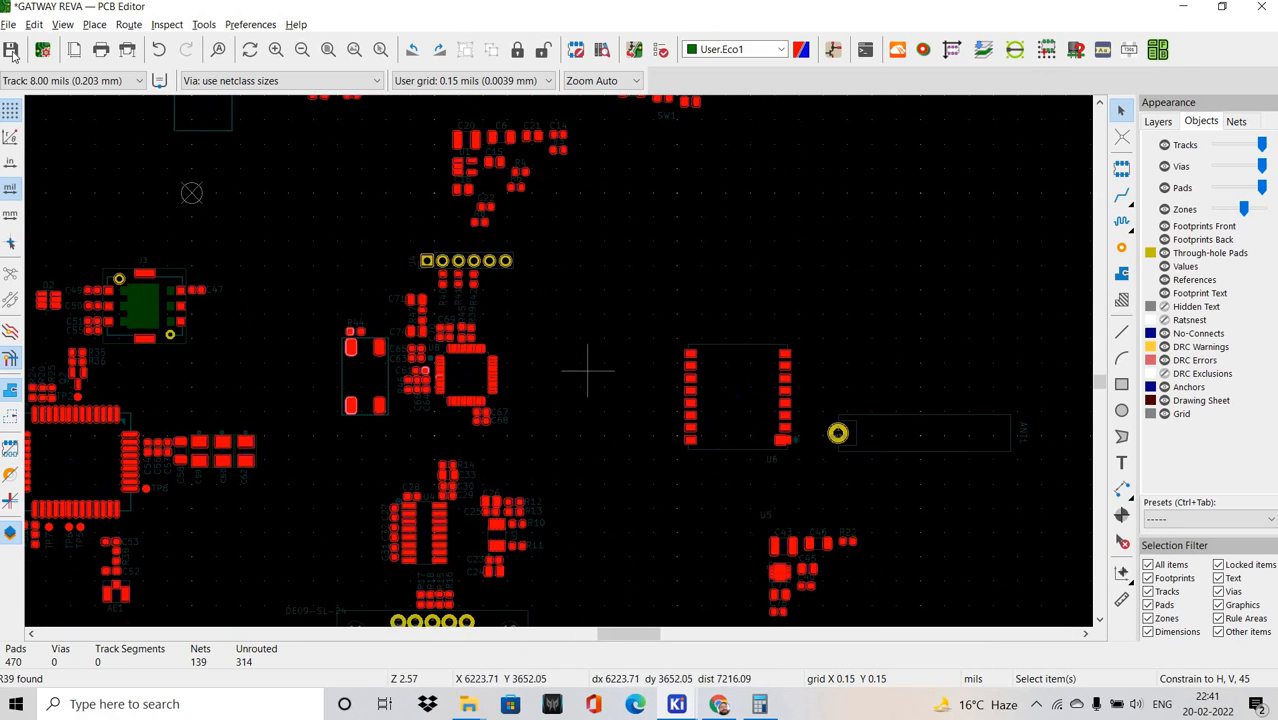
{"action": "key", "text": "ctrl+s"}
{"action": "scroll", "coordinate": [530, 388], "scroll_direction": "down", "scroll_amount": 3}
{"action": "scroll", "coordinate": [584, 368], "scroll_direction": "up", "scroll_amount": 2}
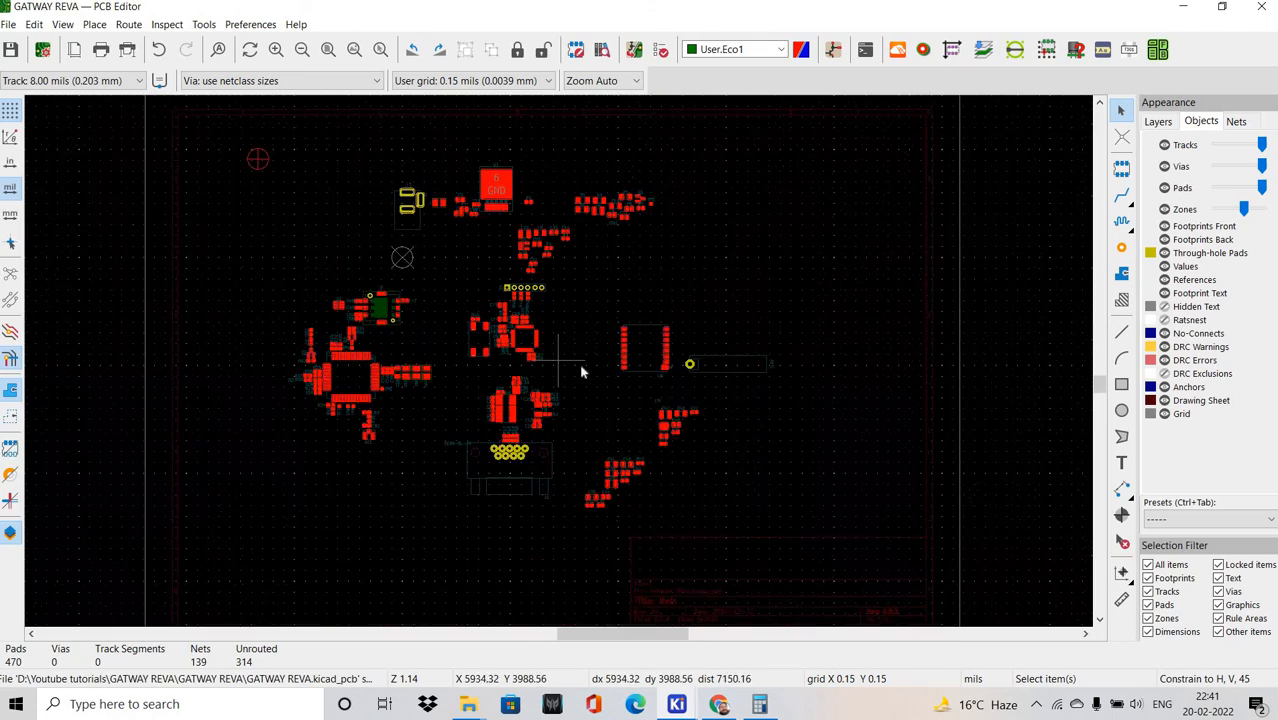
Switch to the schematic and open the LORA sheet (page 7) from the hierarchy navigator.
{"action": "key", "text": "alt+Tab"}
{"action": "scroll", "coordinate": [628, 337], "scroll_direction": "down", "scroll_amount": 4}
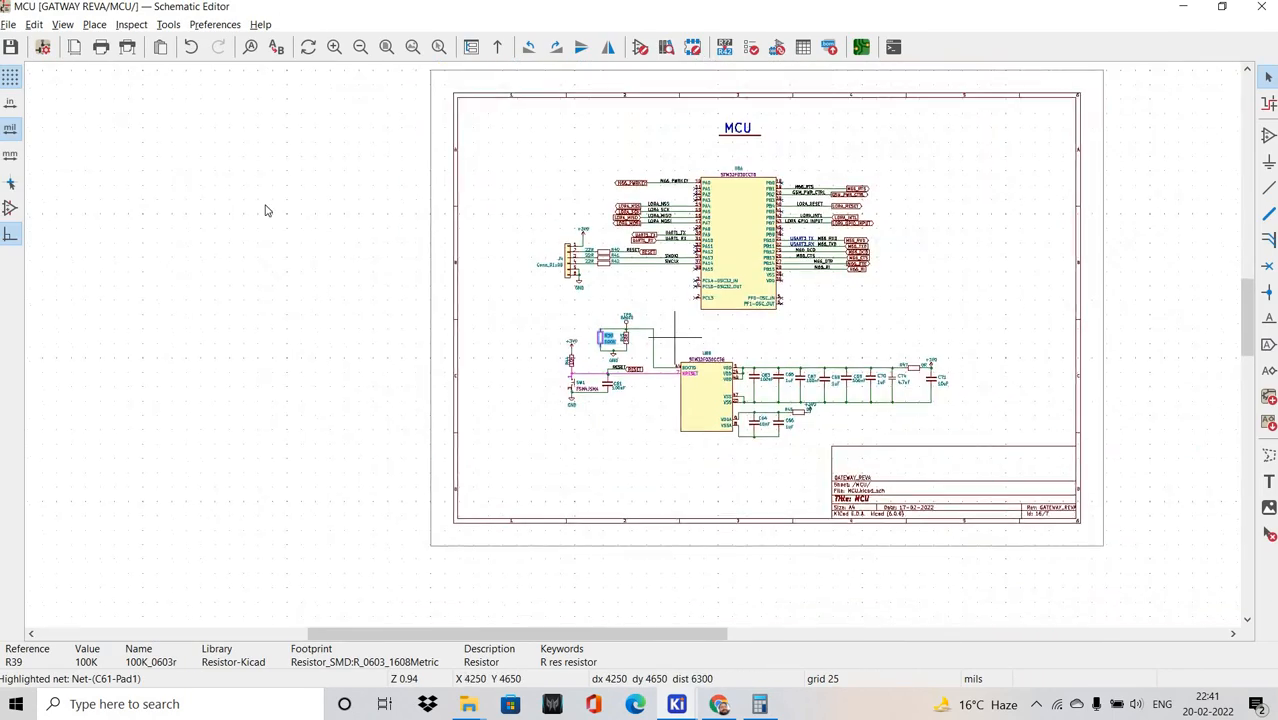
{"action": "middle_click_drag", "start_coordinate": [700, 331], "coordinate": [514, 321]}
{"action": "left_click", "coordinate": [62, 24]}
{"action": "left_click", "coordinate": [120, 183]}
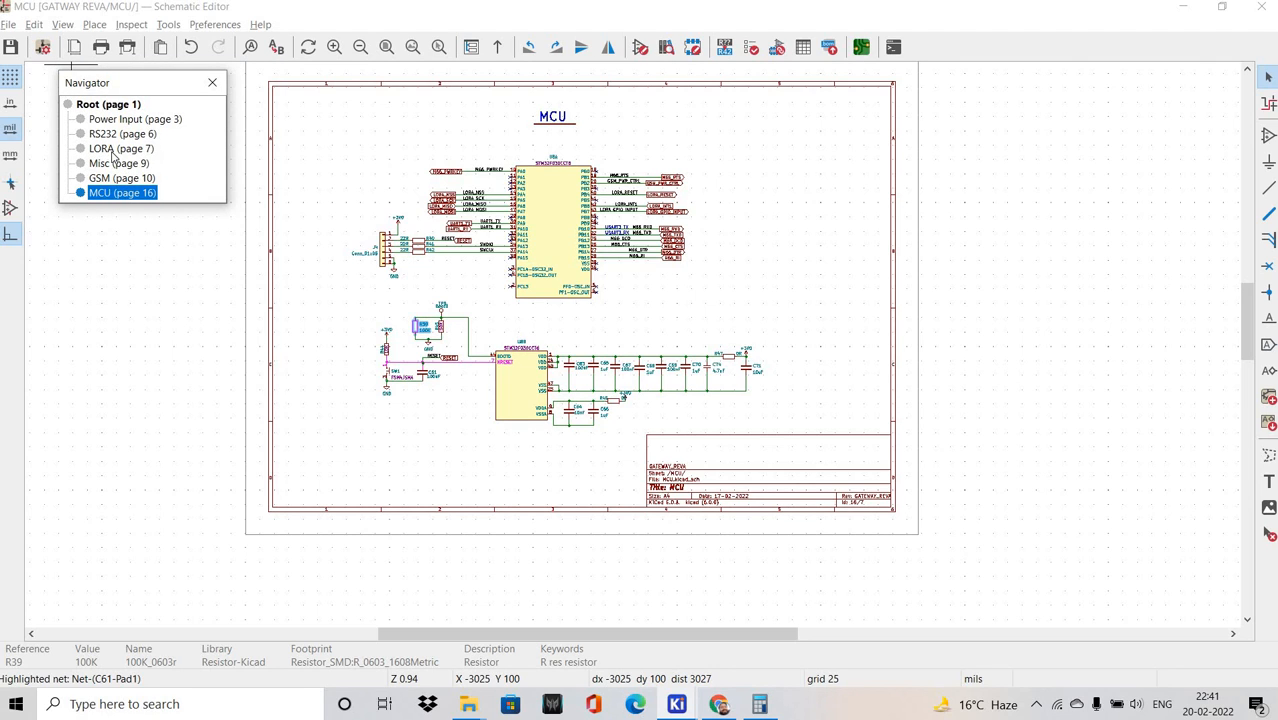
{"action": "left_click", "coordinate": [121, 148]}
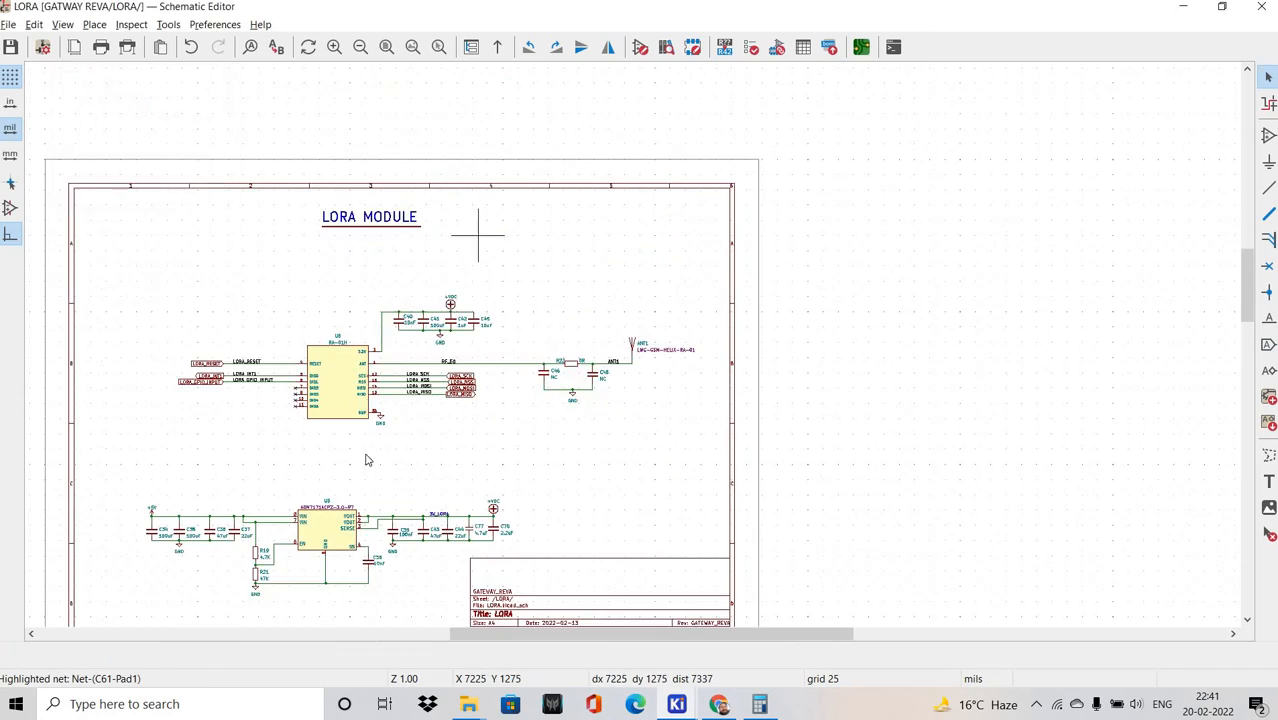
Select the 10nF capacitor C40 on U6's 3.3V supply in the LORA schematic and pick up its footprint on the board.
{"action": "right_click", "coordinate": [490, 243]}
{"action": "middle_click_drag", "start_coordinate": [491, 243], "coordinate": [551, 189]}
{"action": "scroll", "coordinate": [527, 375], "scroll_direction": "up", "scroll_amount": 5}
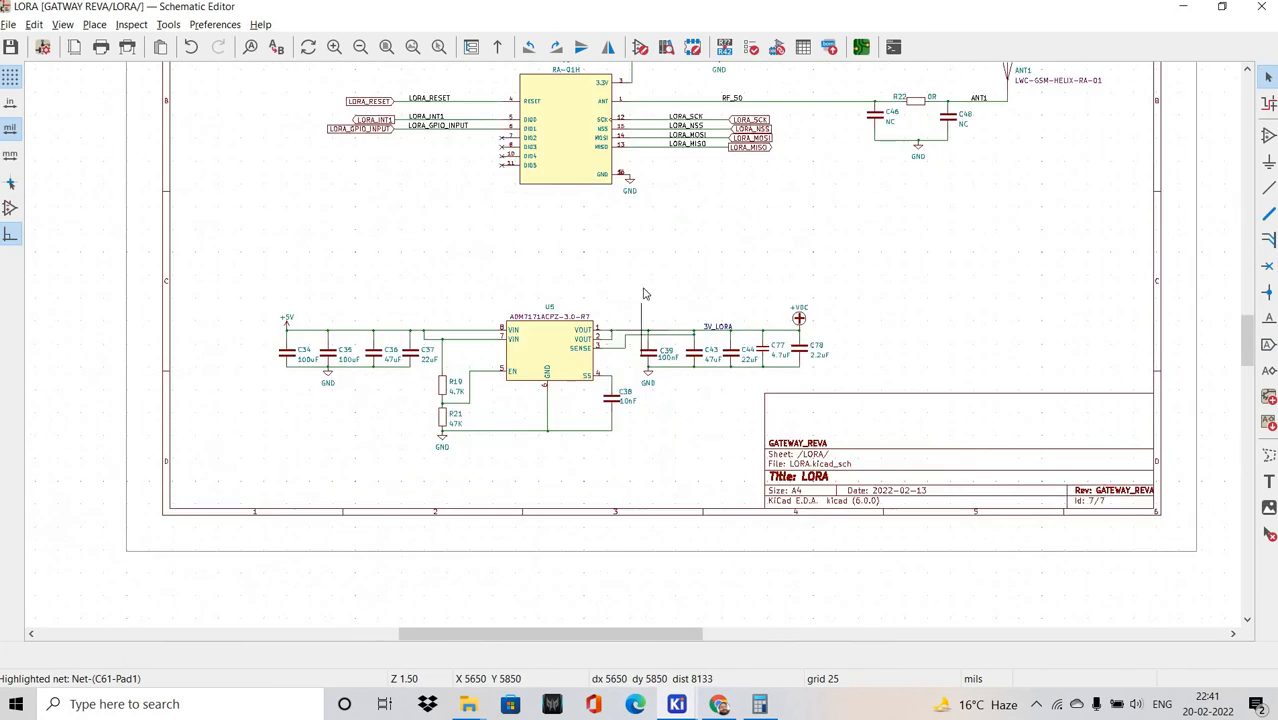
{"action": "left_click", "coordinate": [560, 102]}
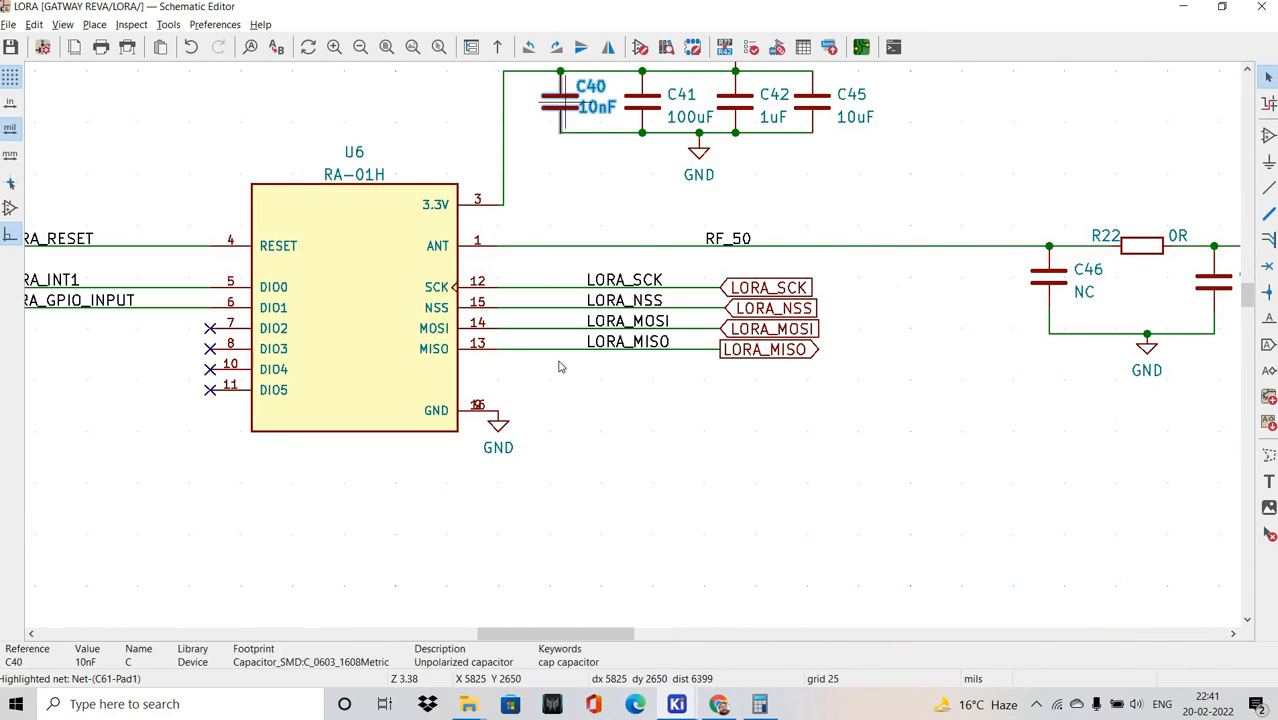
{"action": "key", "text": "alt+Tab"}
{"action": "scroll", "coordinate": [560, 355], "scroll_direction": "down", "scroll_amount": 4}
{"action": "key", "text": "m"}
{"action": "scroll", "coordinate": [530, 361], "scroll_direction": "down", "scroll_amount": 4}
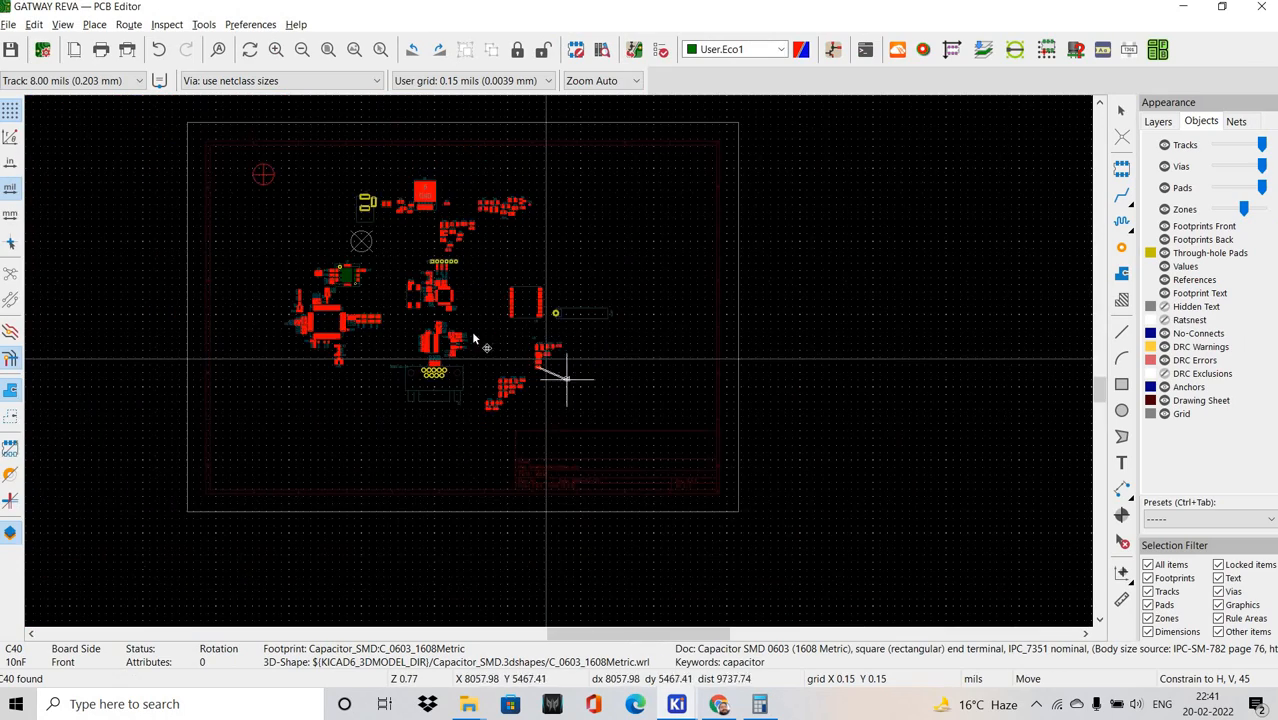
Place C40 horizontally just below the LoRa module U6, near its pin 1 end.
{"action": "scroll", "coordinate": [560, 475], "scroll_direction": "up", "scroll_amount": 4}
{"action": "scroll", "coordinate": [600, 476], "scroll_direction": "up", "scroll_amount": 3}
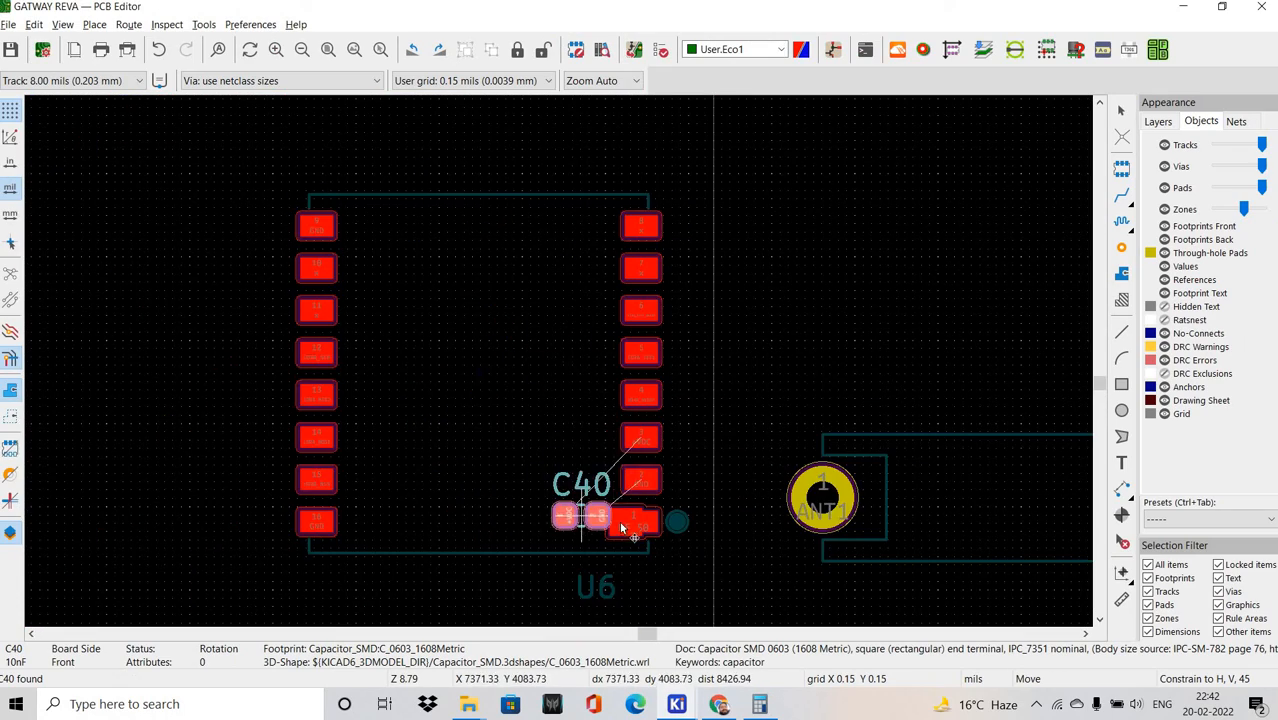
{"action": "scroll", "coordinate": [499, 322], "scroll_direction": "down", "scroll_amount": 4}
{"action": "scroll", "coordinate": [516, 356], "scroll_direction": "up", "scroll_amount": 3}
{"action": "left_click", "coordinate": [484, 388]}
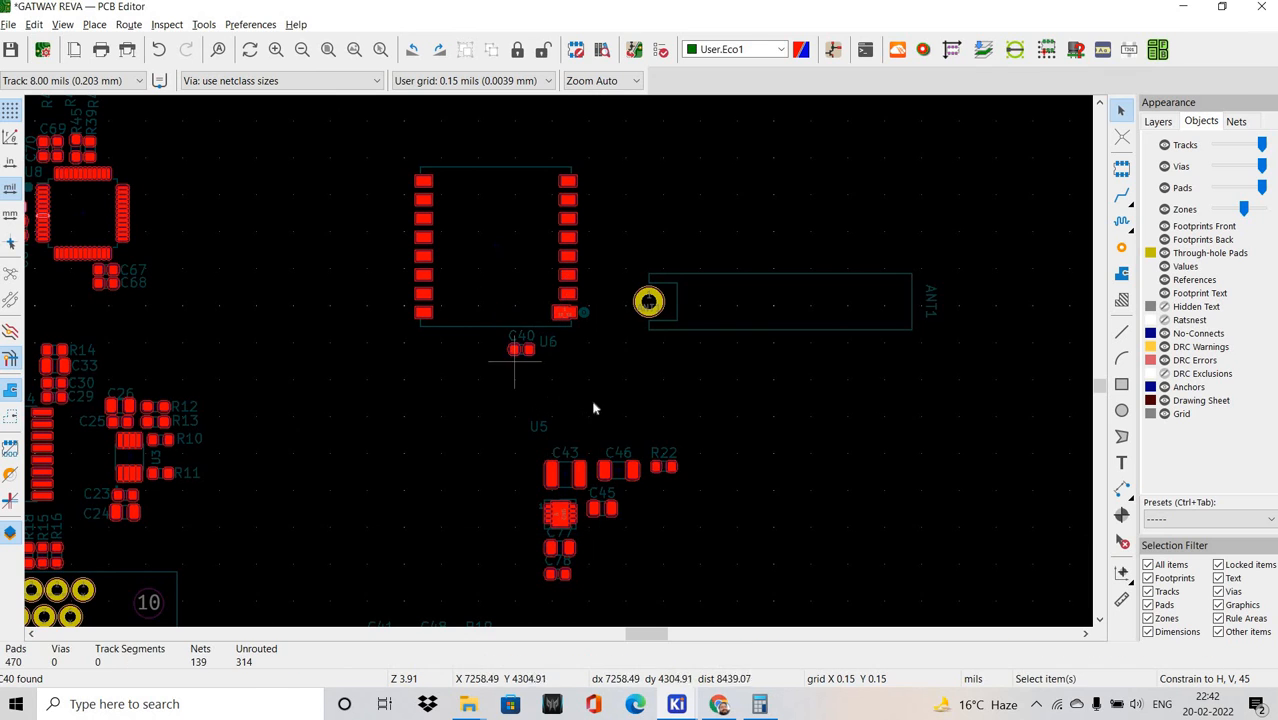
Save the board with C40 placed below U6.
{"action": "scroll", "coordinate": [560, 380], "scroll_direction": "down", "scroll_amount": 4}
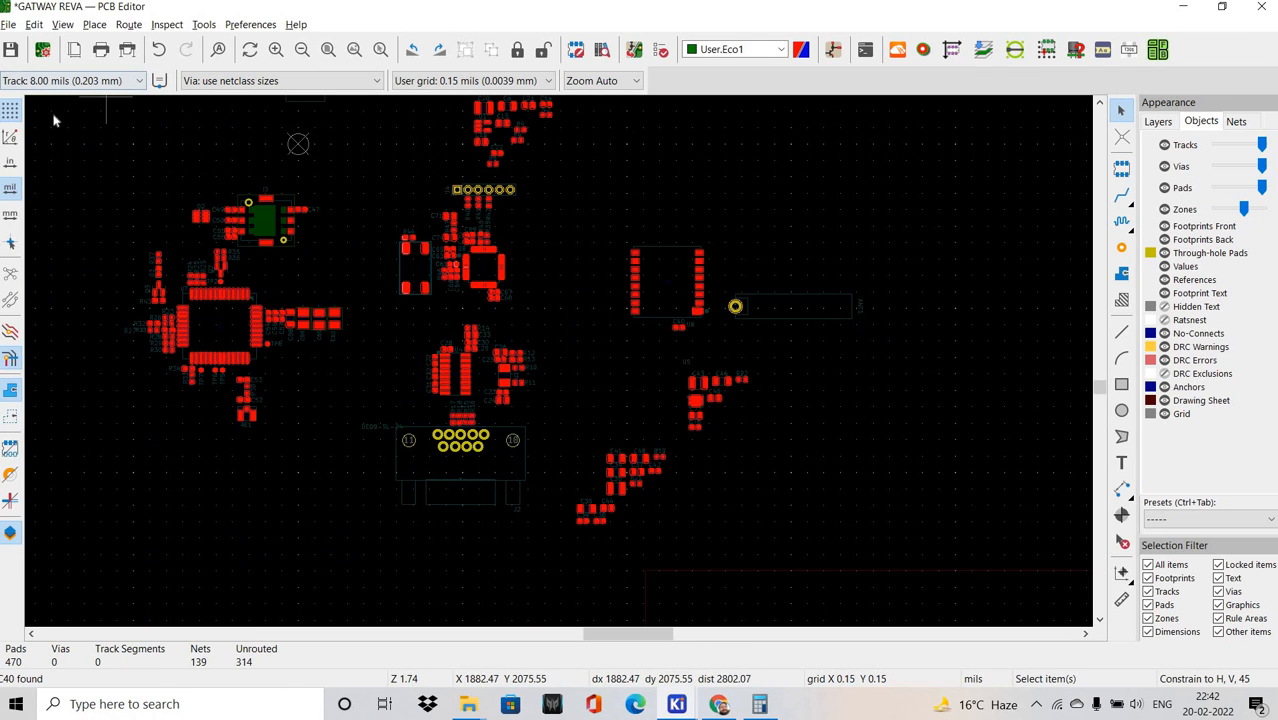
{"action": "key", "text": "ctrl+s"}
{"action": "middle_click_drag", "start_coordinate": [451, 241], "coordinate": [503, 316]}
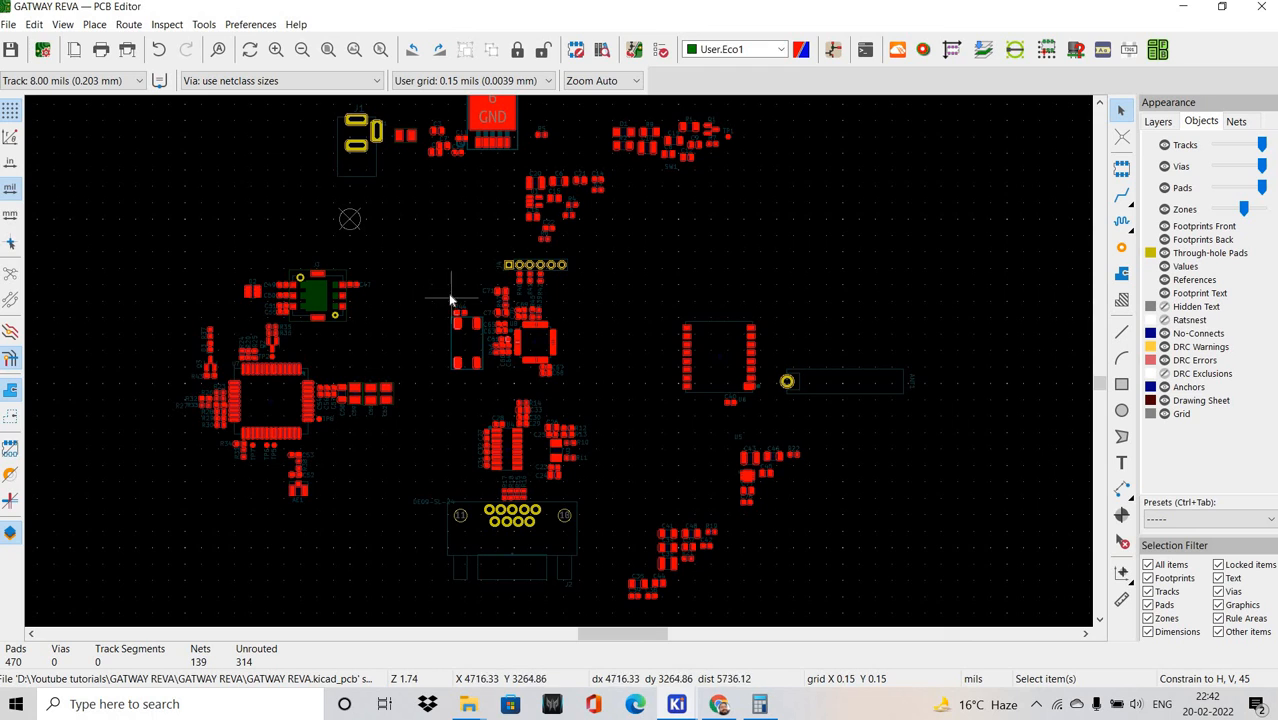
{"action": "scroll", "coordinate": [450, 298], "scroll_direction": "right", "scroll_amount": 1}
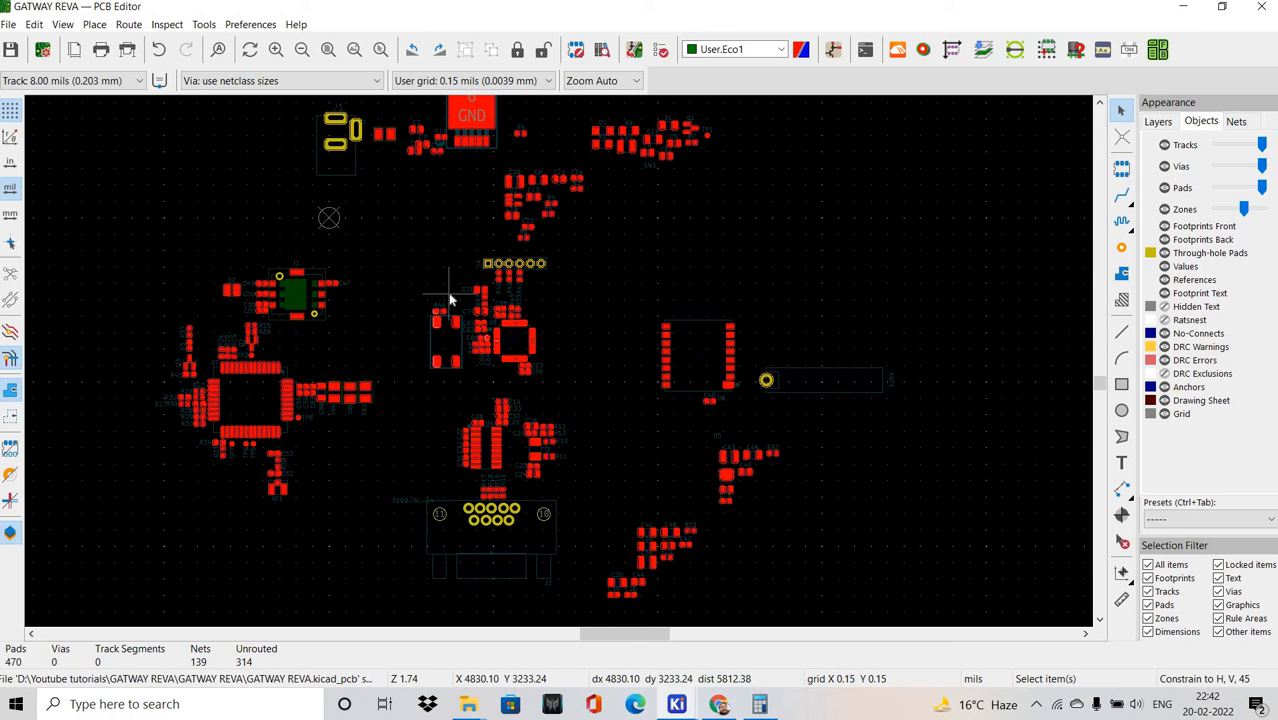
{"action": "scroll", "coordinate": [450, 298], "scroll_direction": "down", "scroll_amount": 3}
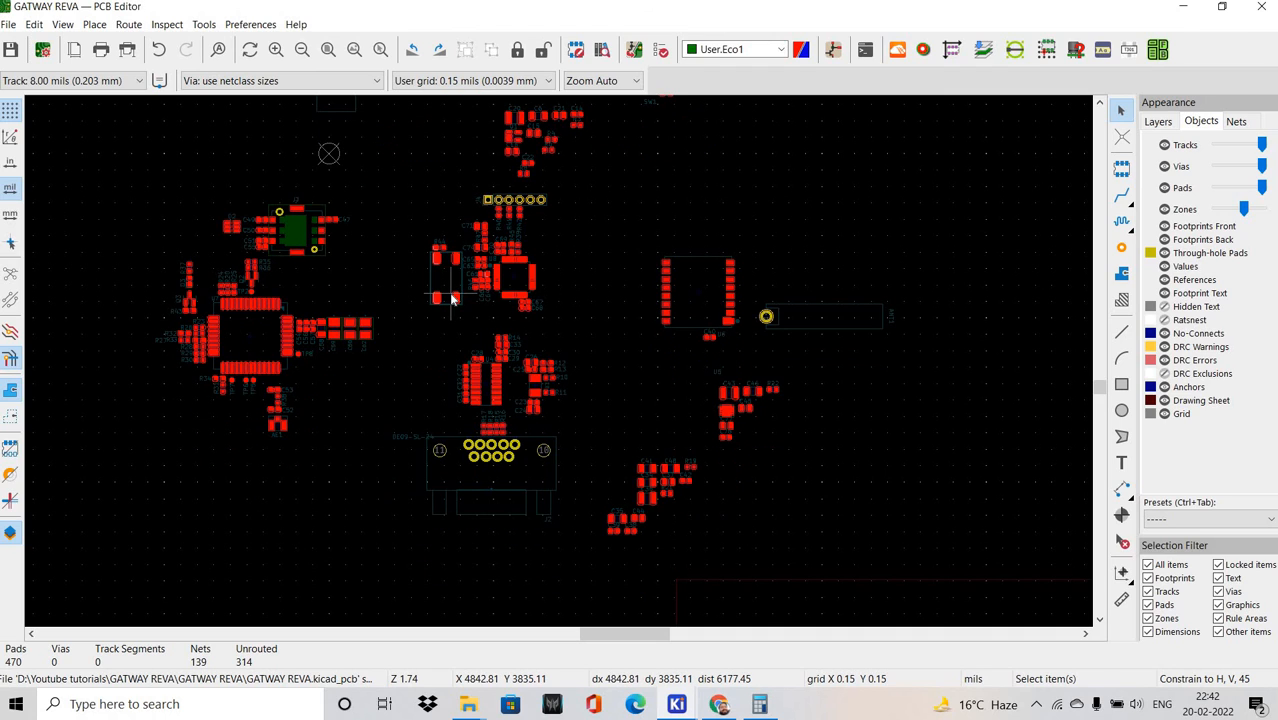